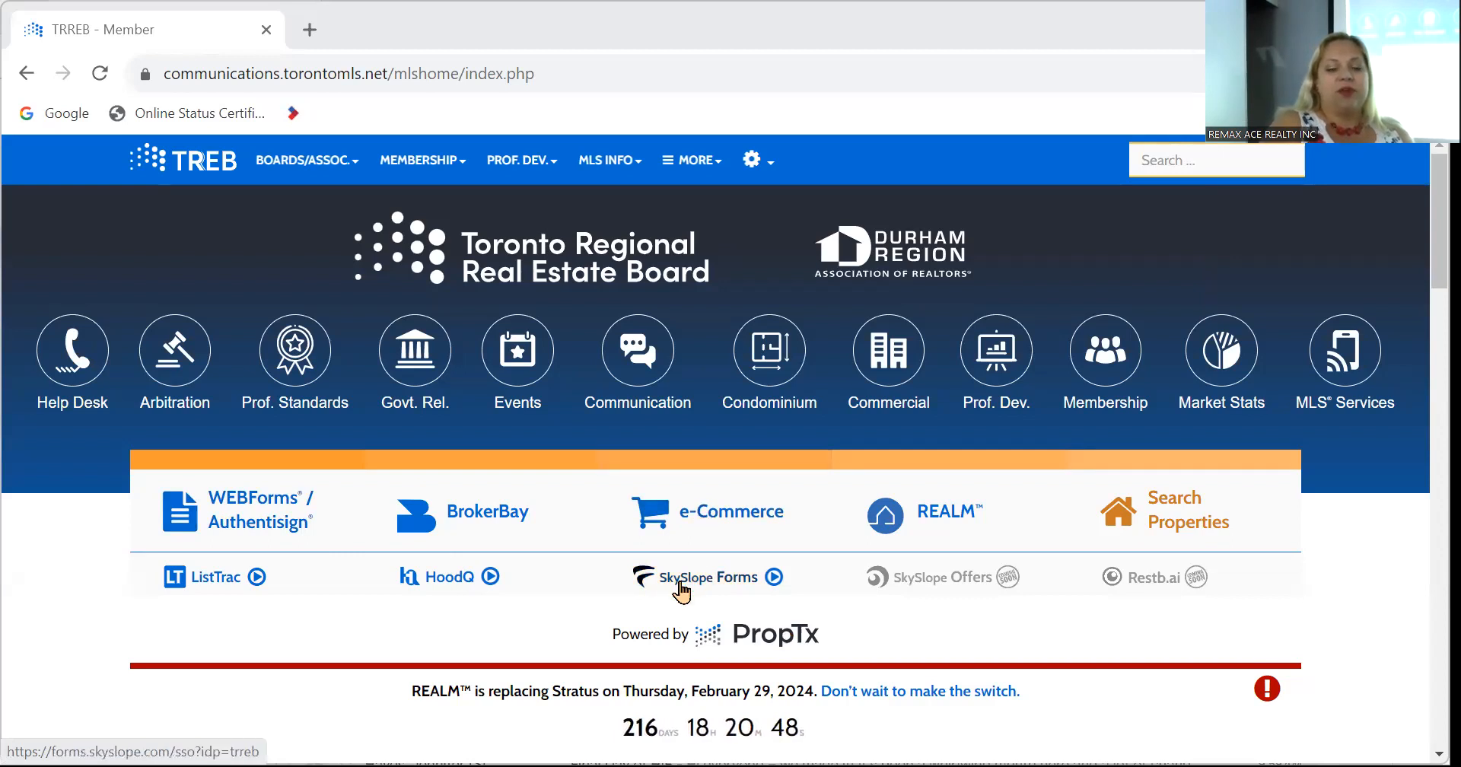
Launch SkySlope Forms in a new tab from the WEBForms/BrokerBay row of the TRREB member page.
{"action": "left_click", "coordinate": [681, 582]}
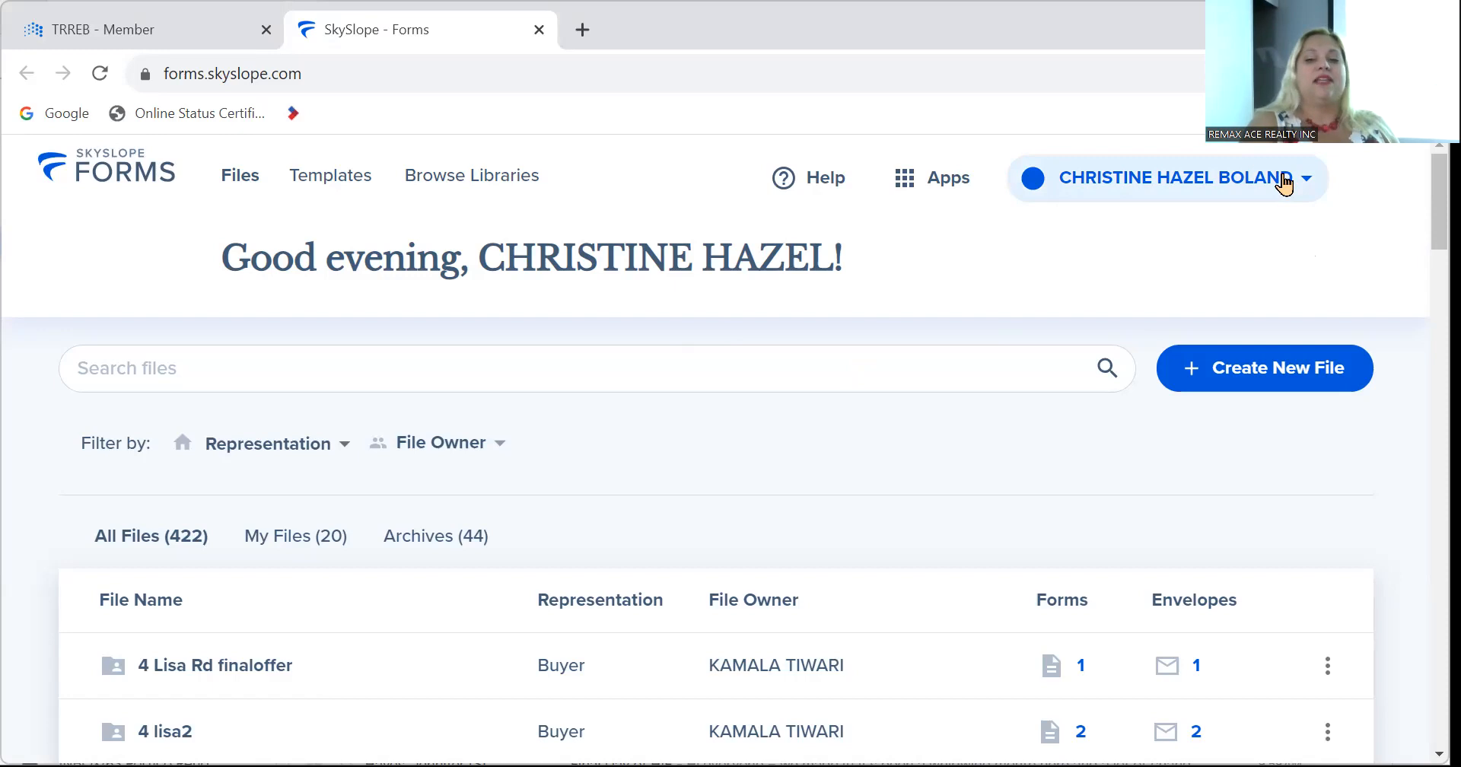
Show the account dropdown at the top right of the SkySlope Forms Files dashboard.
{"action": "left_click", "coordinate": [1284, 183]}
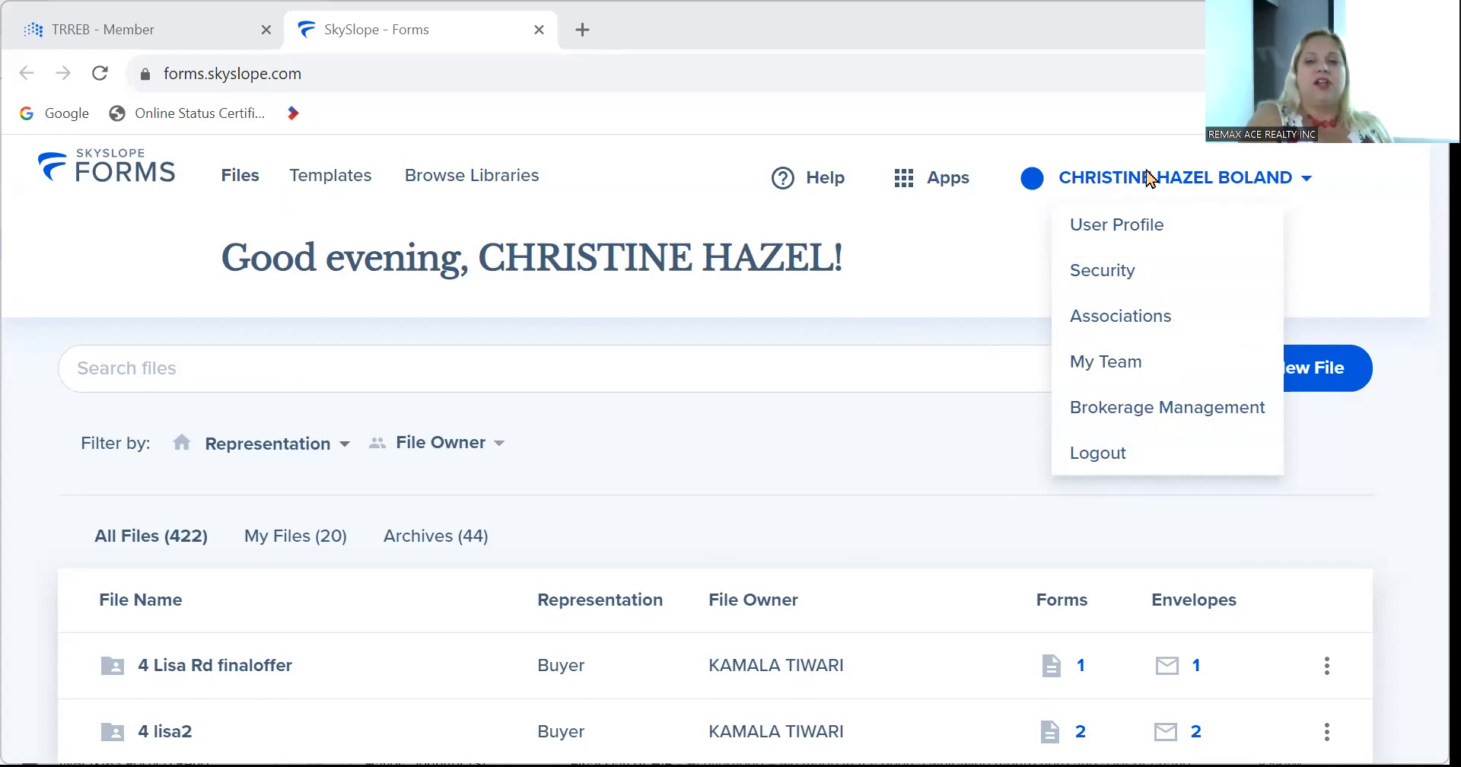
Look through the User Profile's personal and brokerage fields, save them, and return to the Files dashboard.
{"action": "left_click", "coordinate": [1131, 227]}
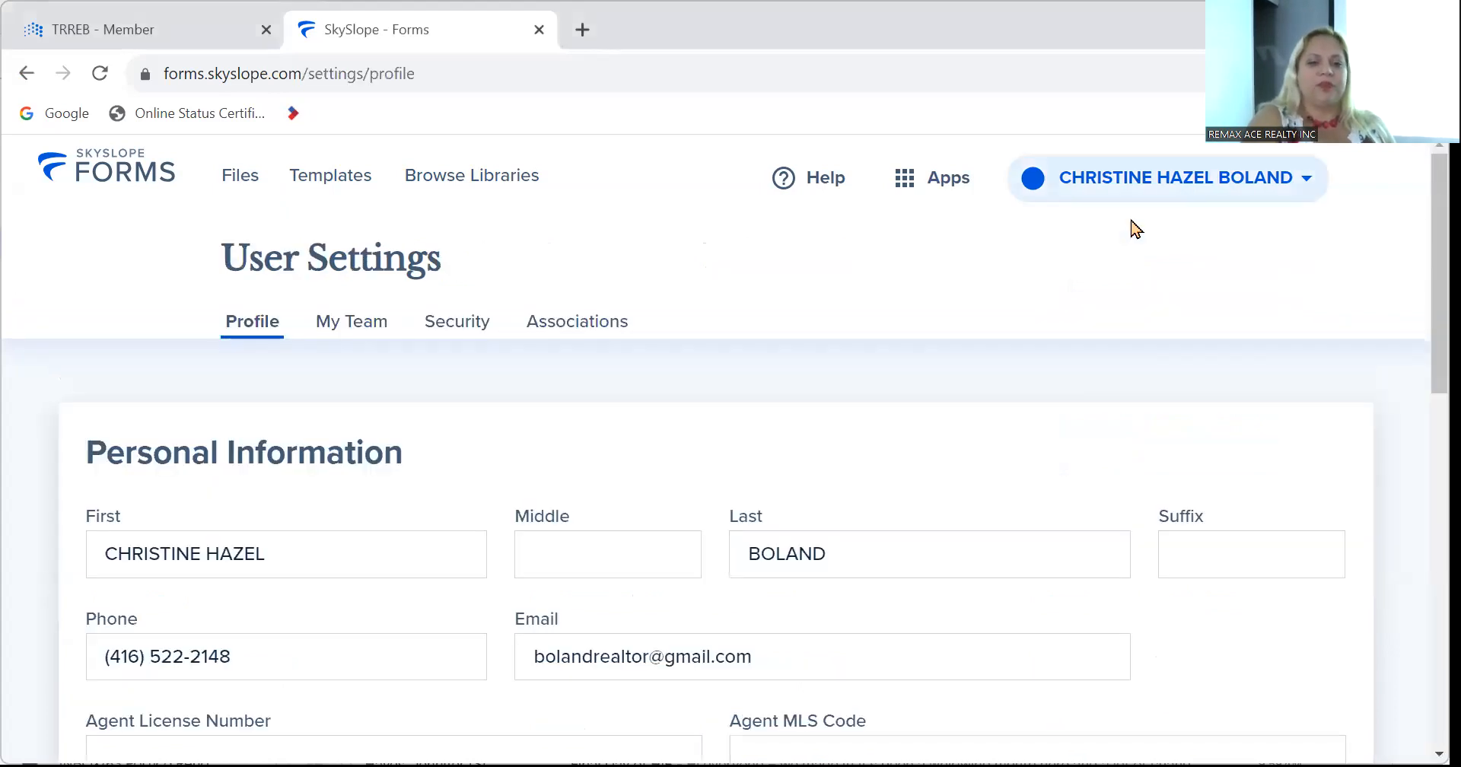
{"action": "scroll", "coordinate": [897, 487], "scroll_direction": "down", "scroll_amount": 3}
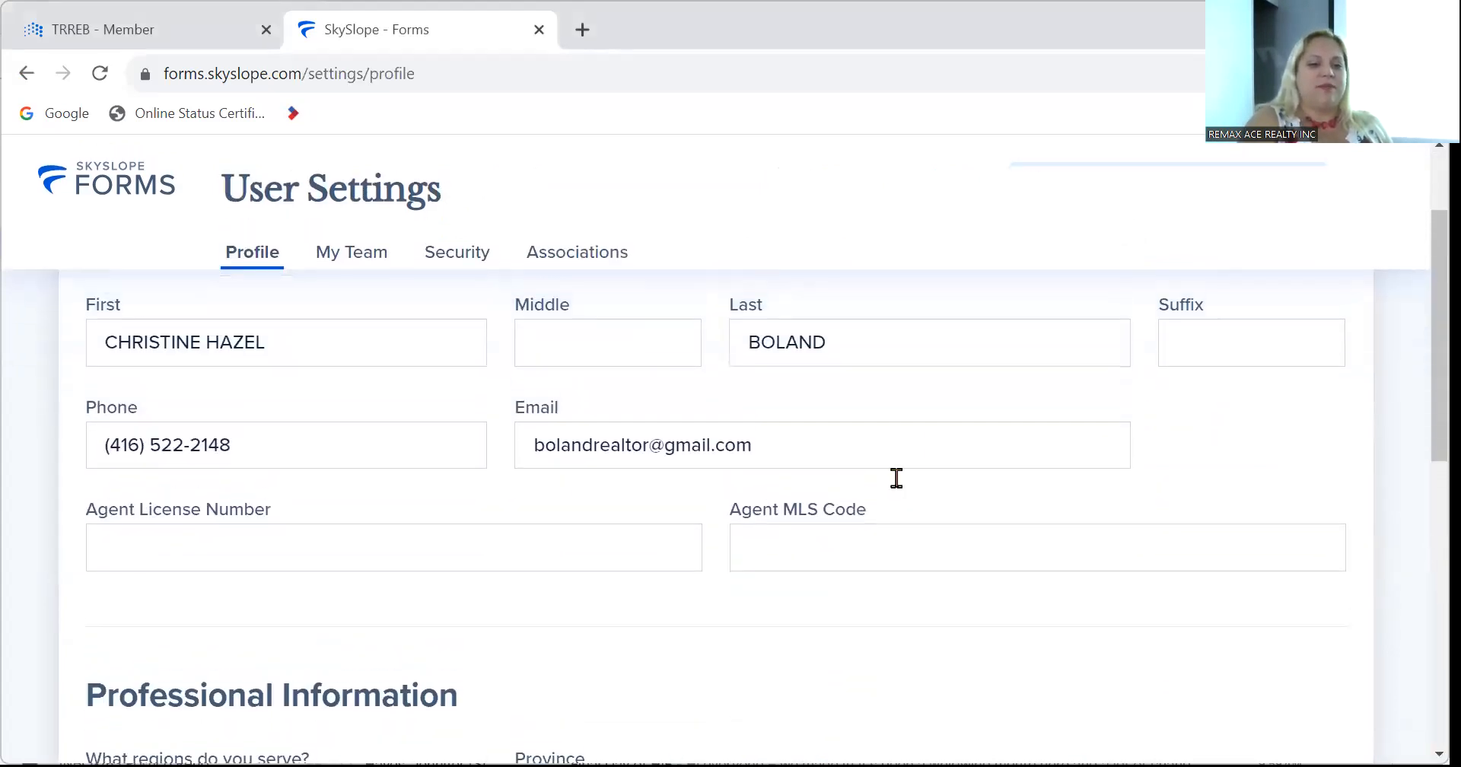
{"action": "scroll", "coordinate": [896, 479], "scroll_direction": "up", "scroll_amount": 1}
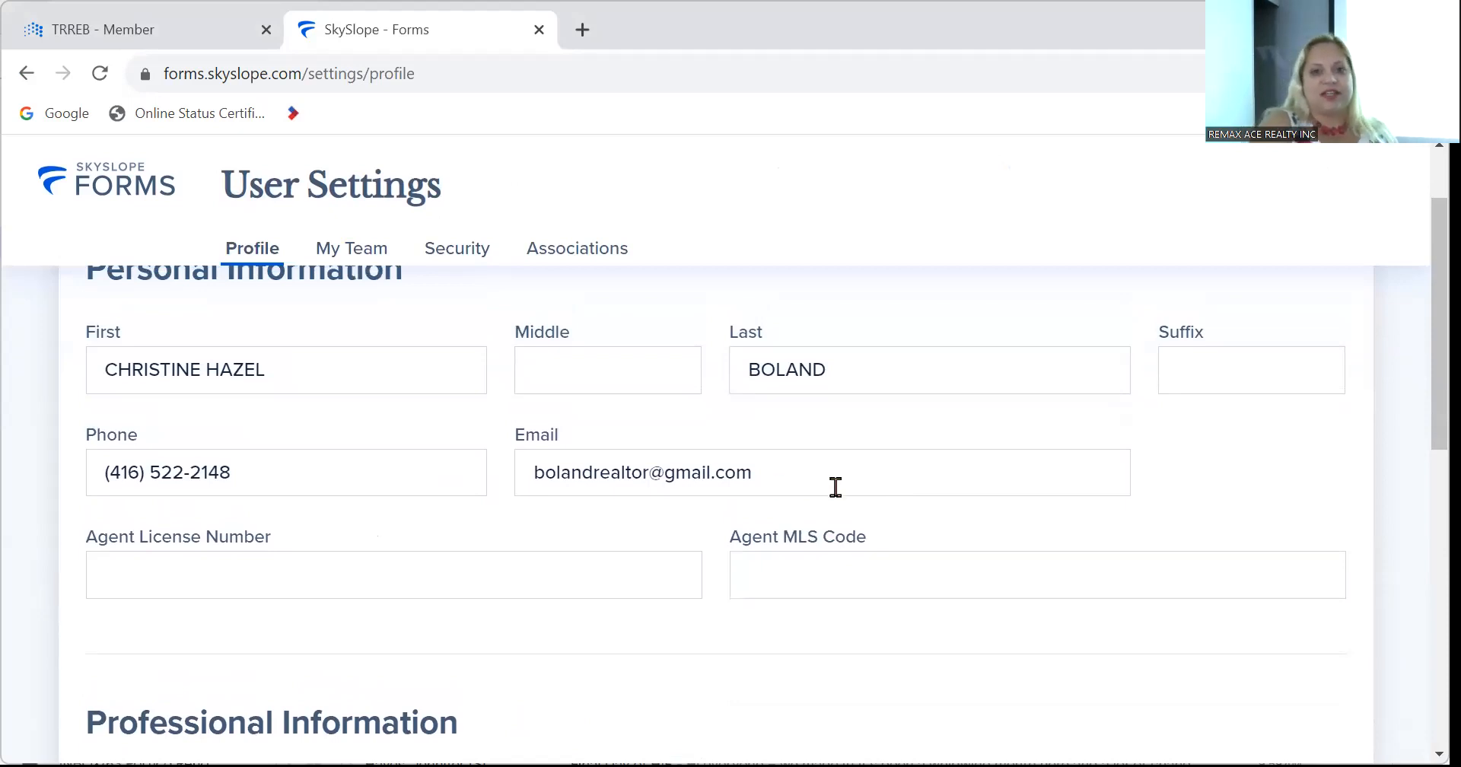
{"action": "scroll", "coordinate": [839, 553], "scroll_direction": "down", "scroll_amount": 4}
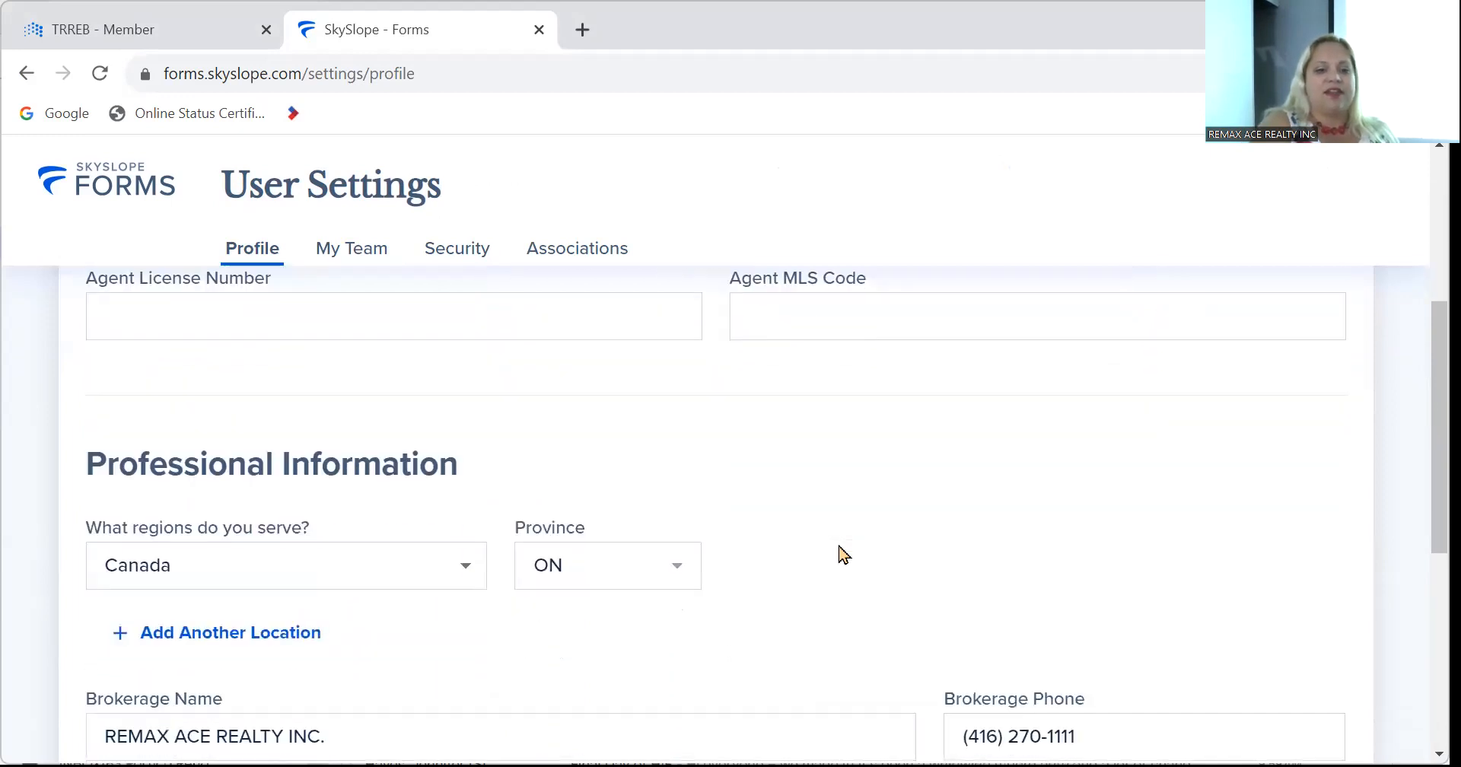
{"action": "scroll", "coordinate": [843, 553], "scroll_direction": "down", "scroll_amount": 3}
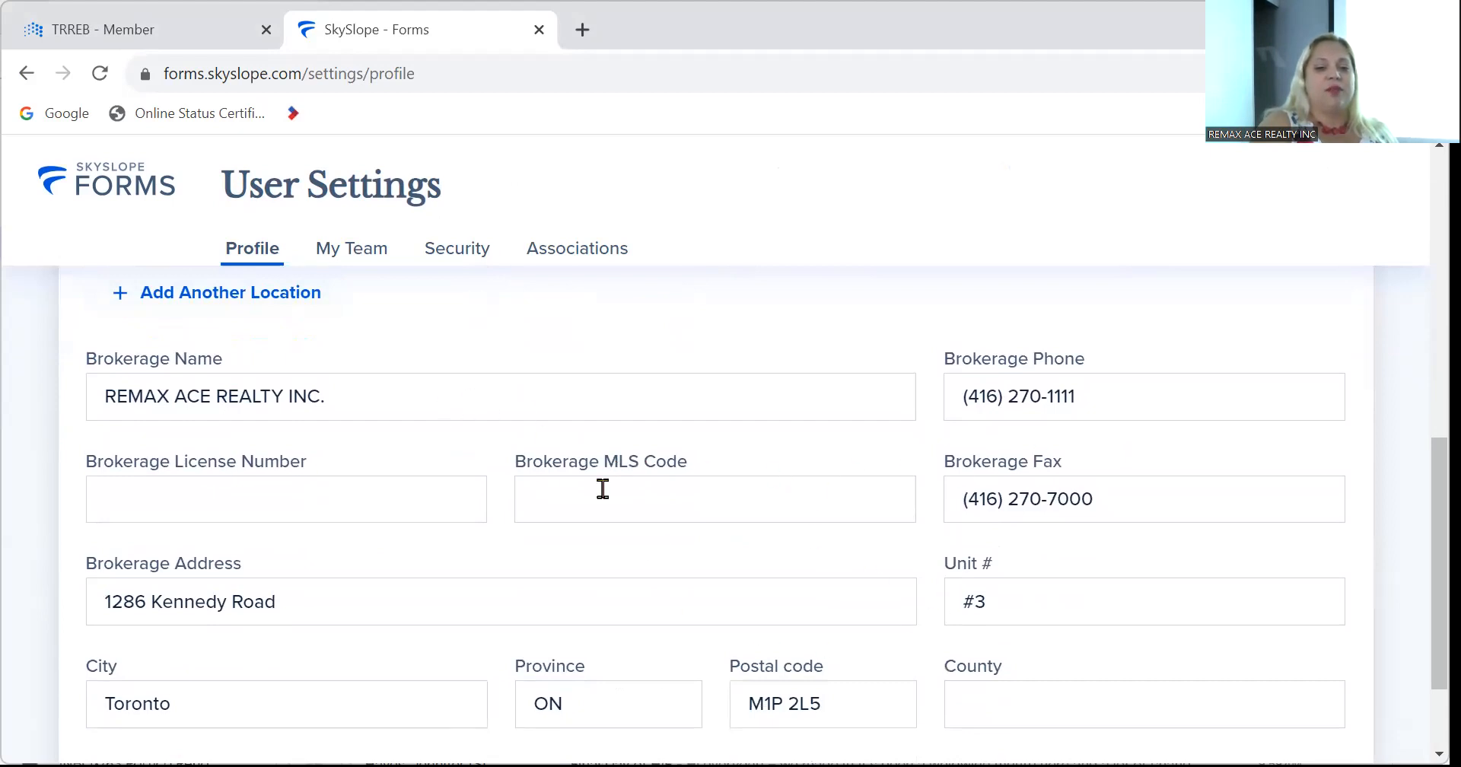
{"action": "scroll", "coordinate": [602, 488], "scroll_direction": "down", "scroll_amount": 2}
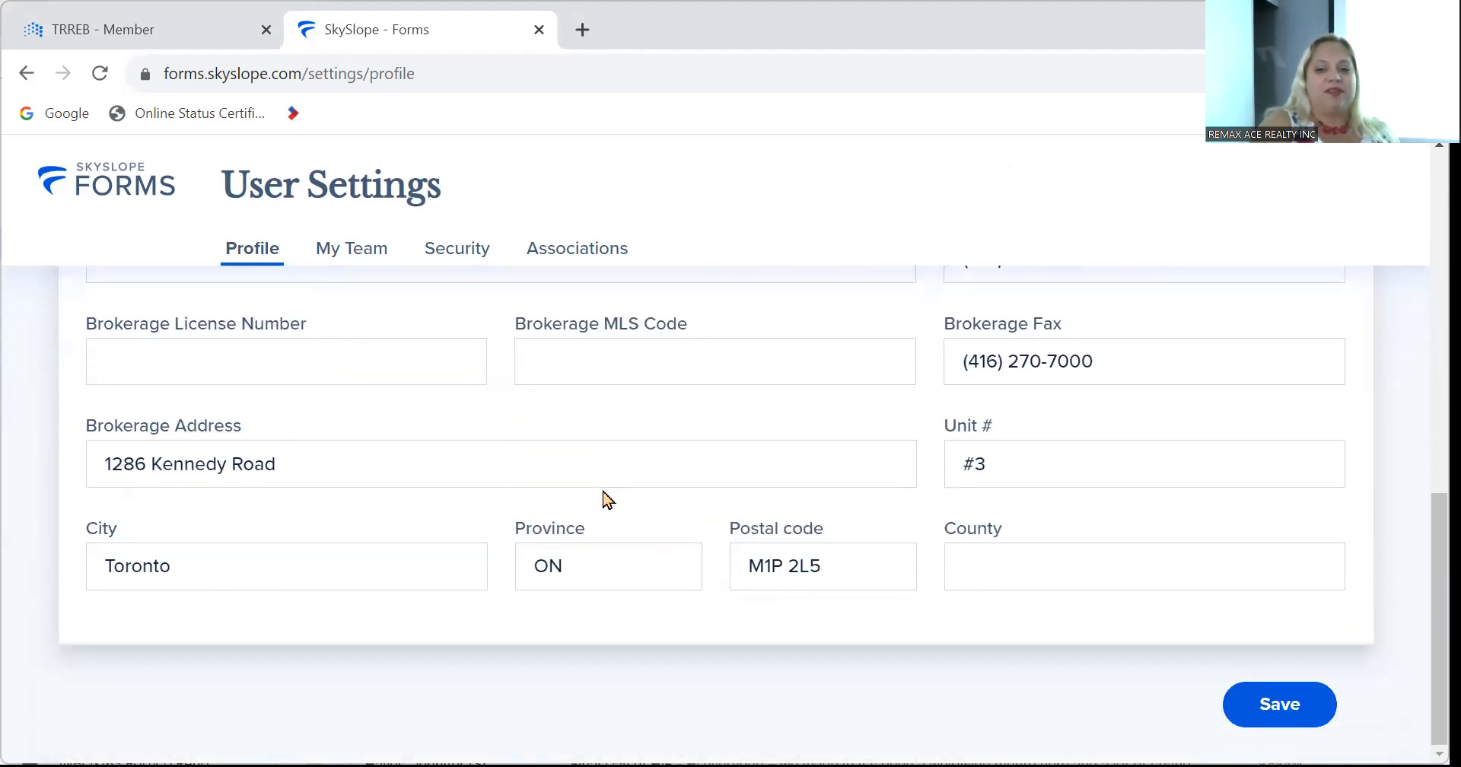
{"action": "scroll", "coordinate": [605, 498], "scroll_direction": "up", "scroll_amount": 4}
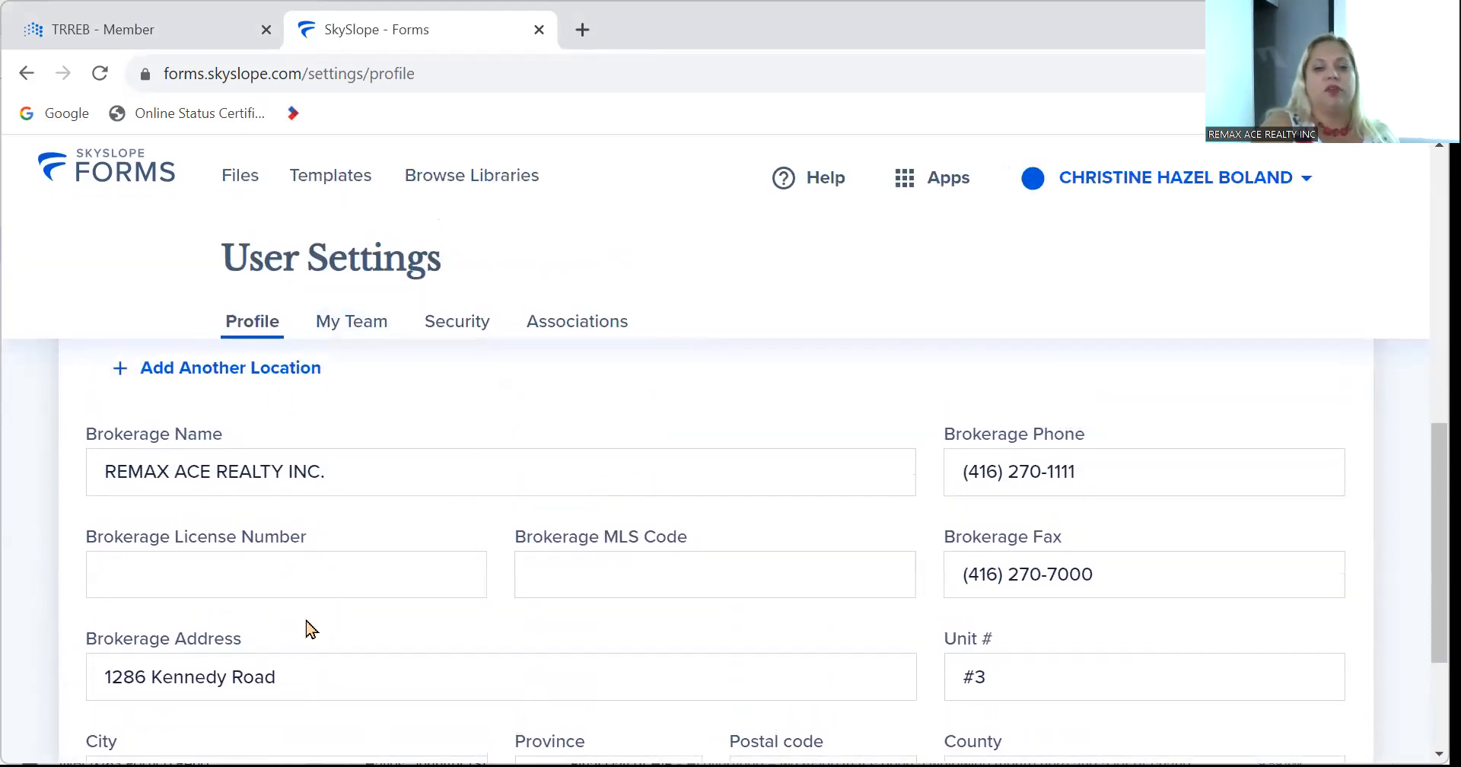
{"action": "scroll", "coordinate": [320, 585], "scroll_direction": "down", "scroll_amount": 4}
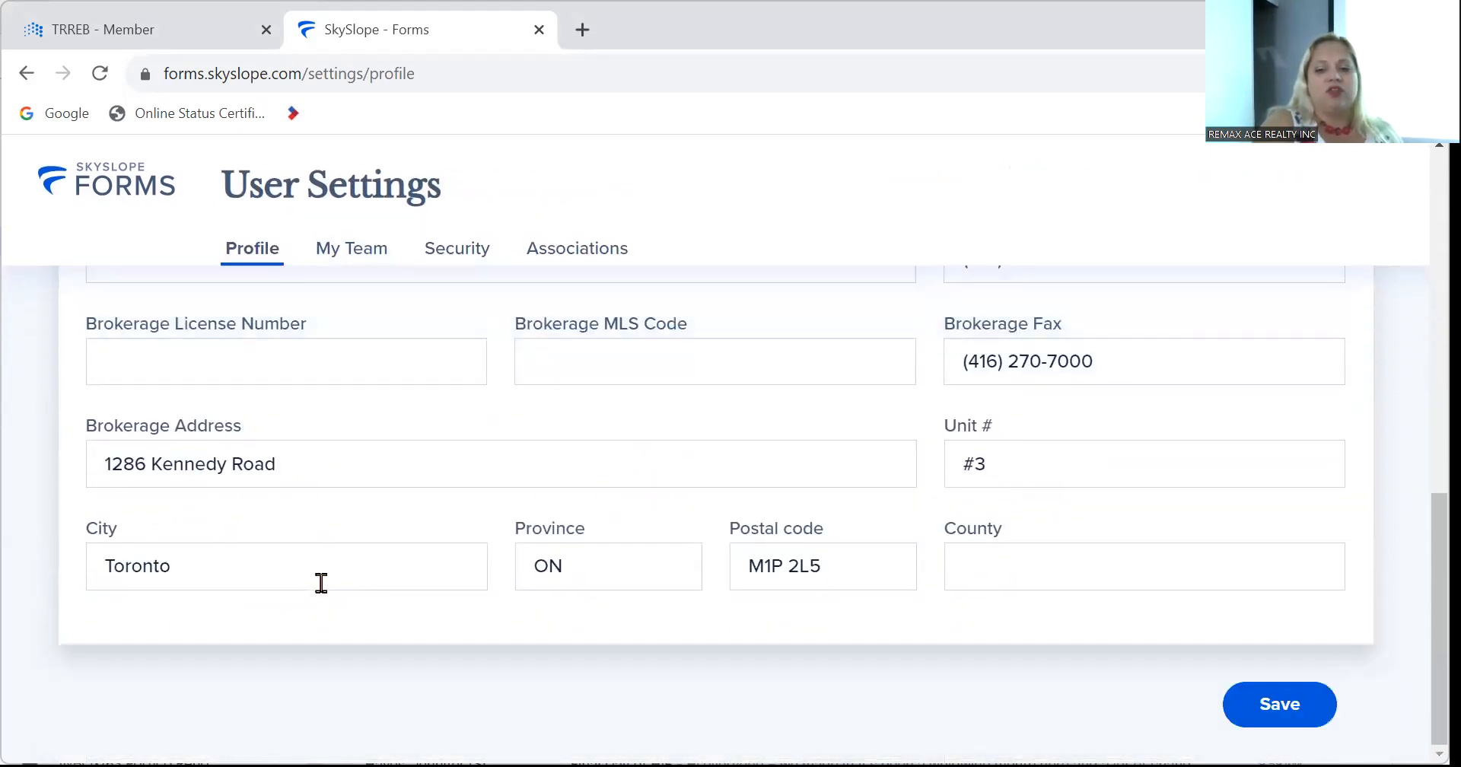
{"action": "scroll", "coordinate": [321, 583], "scroll_direction": "up", "scroll_amount": 14}
{"action": "scroll", "coordinate": [327, 594], "scroll_direction": "down", "scroll_amount": 14}
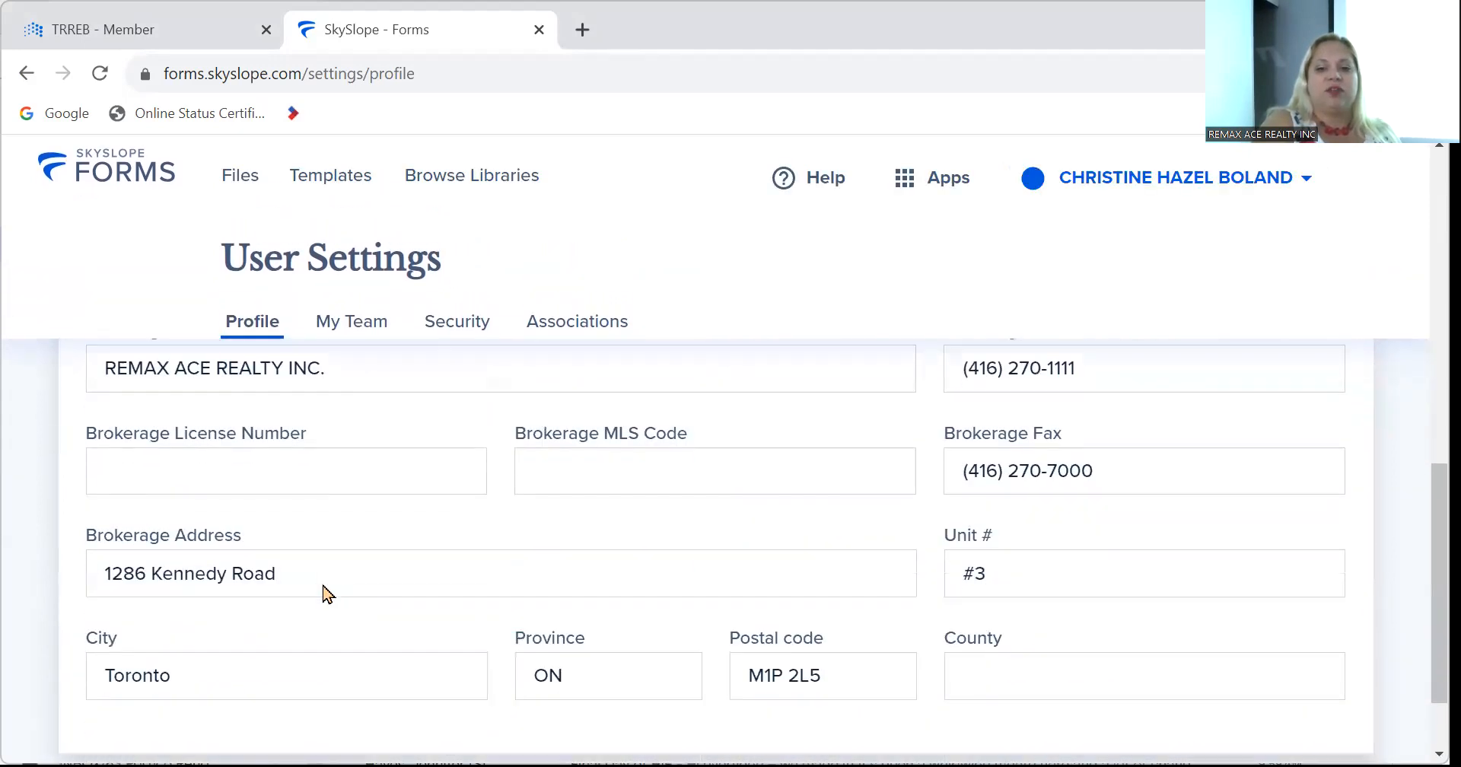
{"action": "left_click", "coordinate": [1266, 706]}
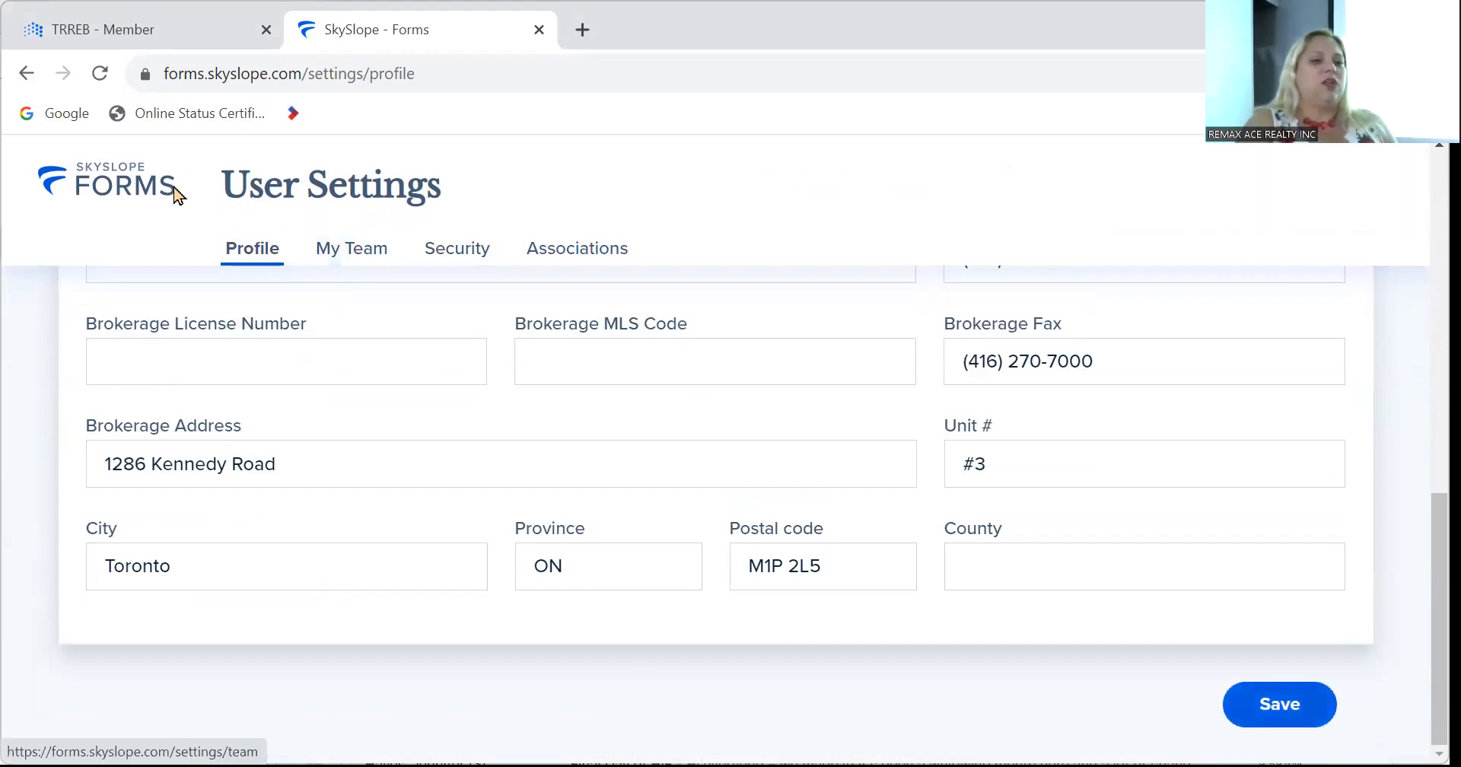
{"action": "left_click", "coordinate": [115, 188]}
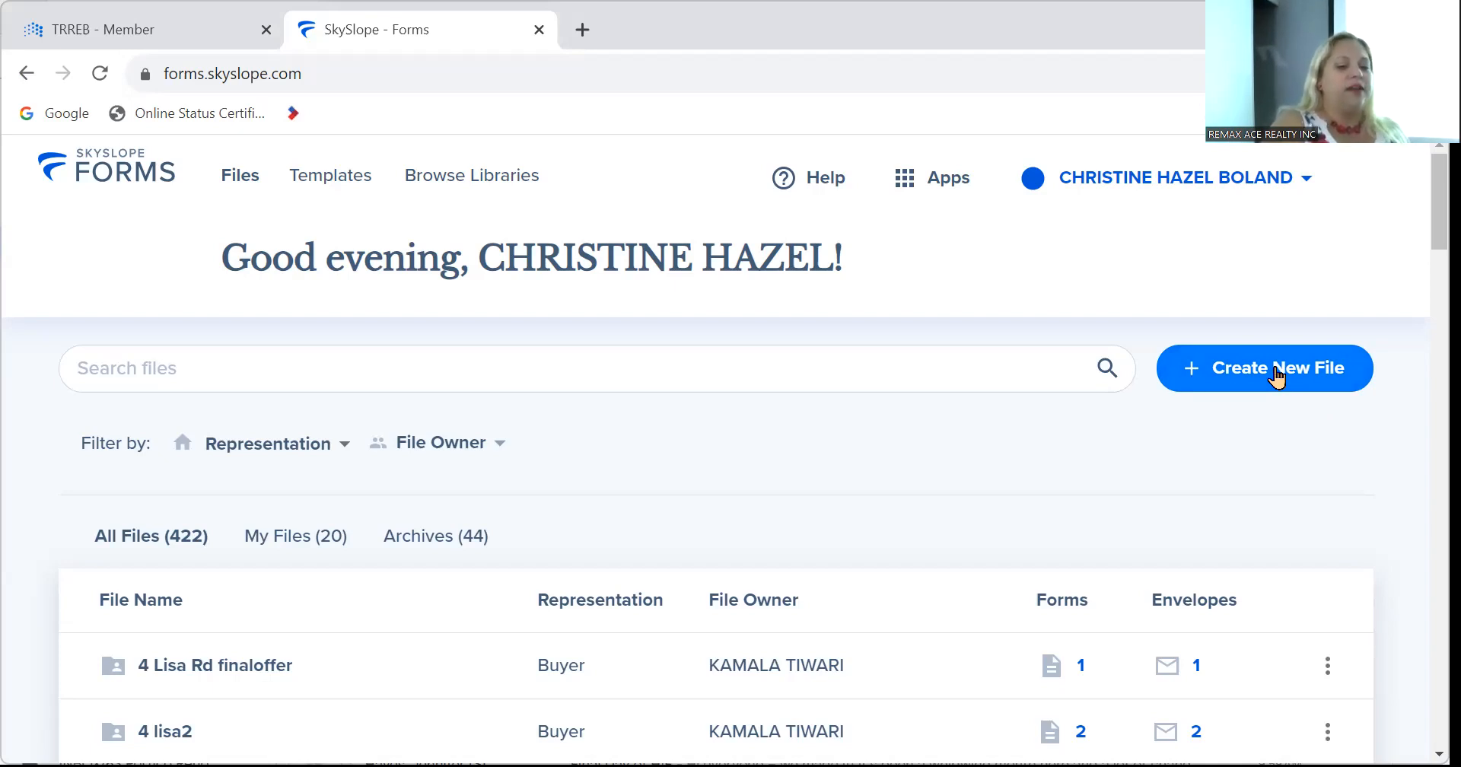
Begin a new file with Create New File and look over the Create Your File page.
{"action": "left_click", "coordinate": [1278, 376]}
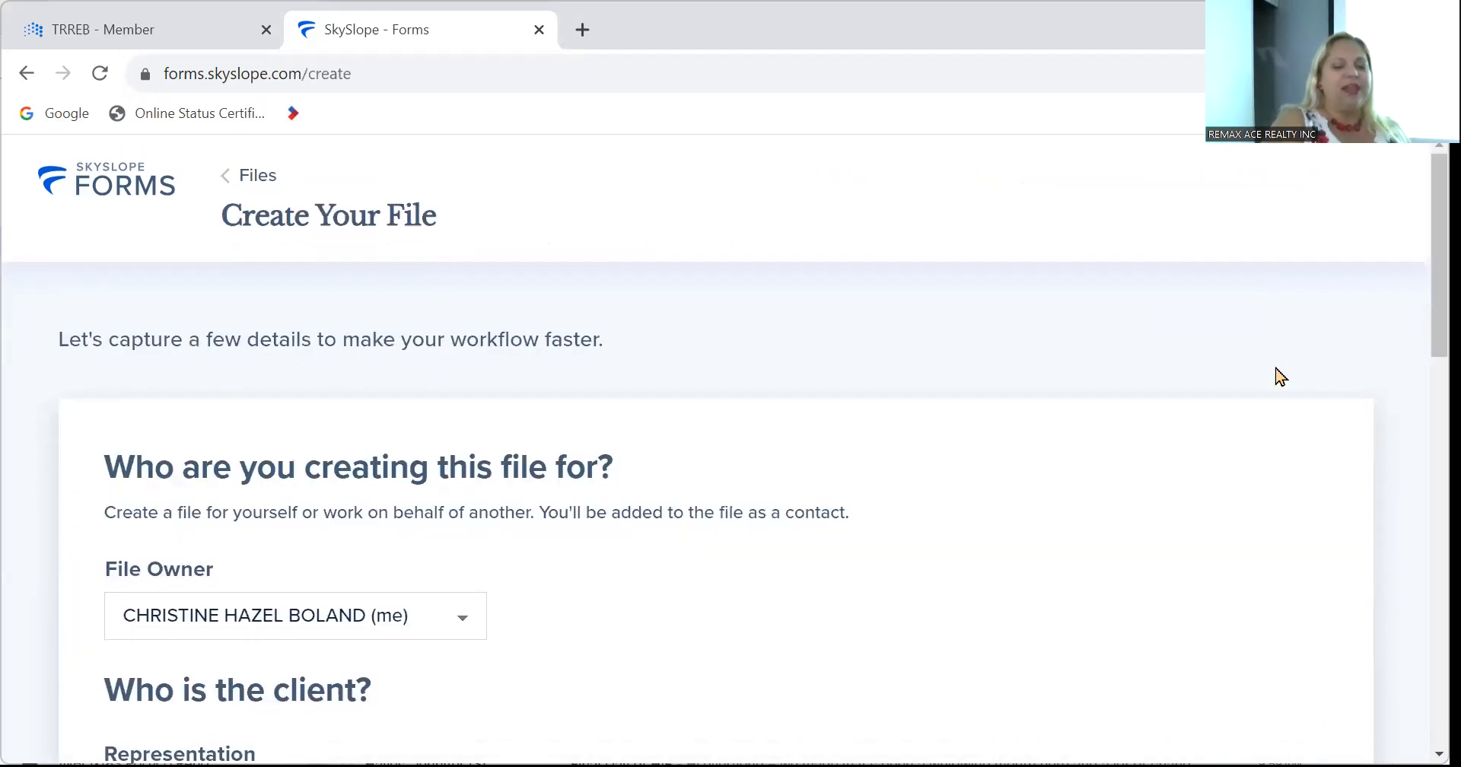
{"action": "scroll", "coordinate": [859, 655], "scroll_direction": "down", "scroll_amount": 6}
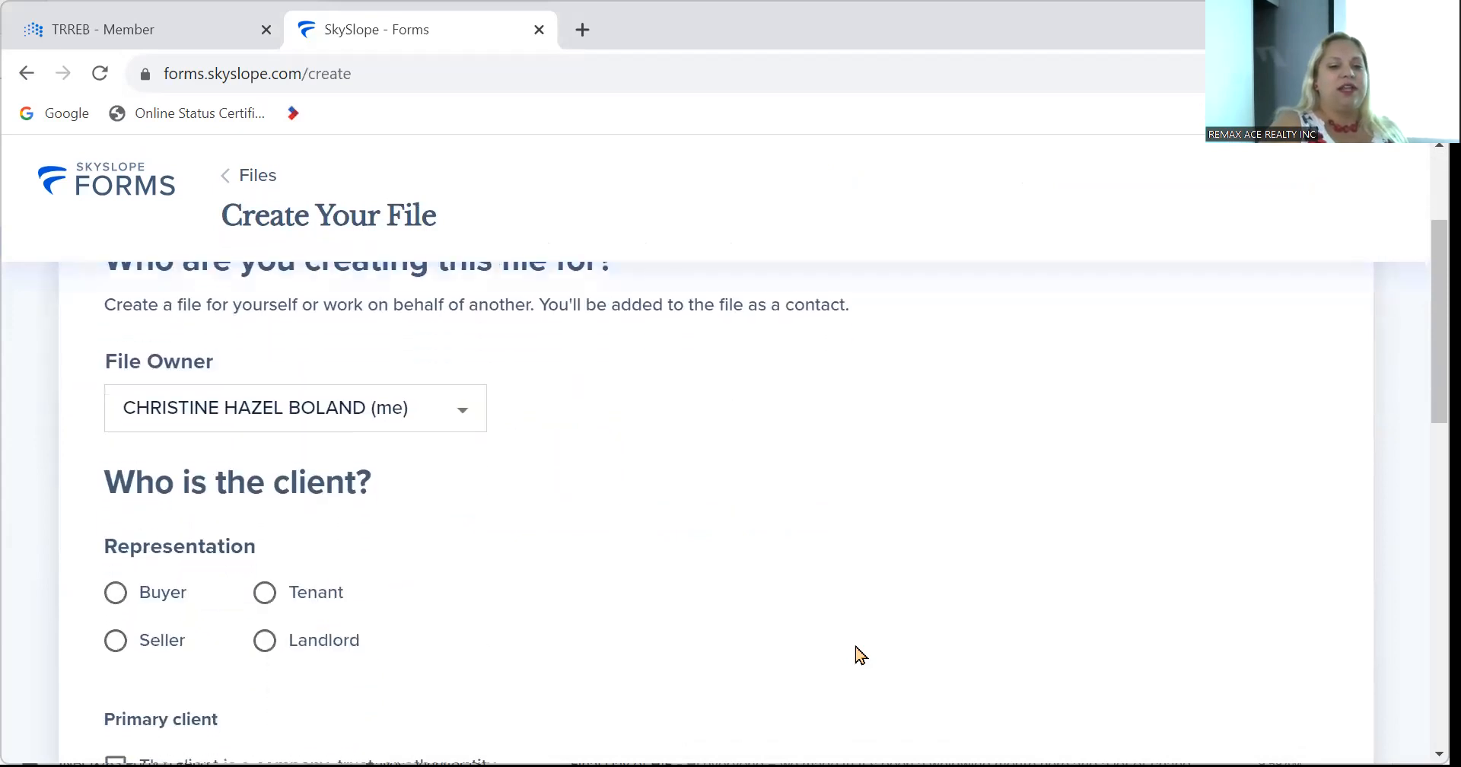
{"action": "scroll", "coordinate": [858, 650], "scroll_direction": "up", "scroll_amount": 1}
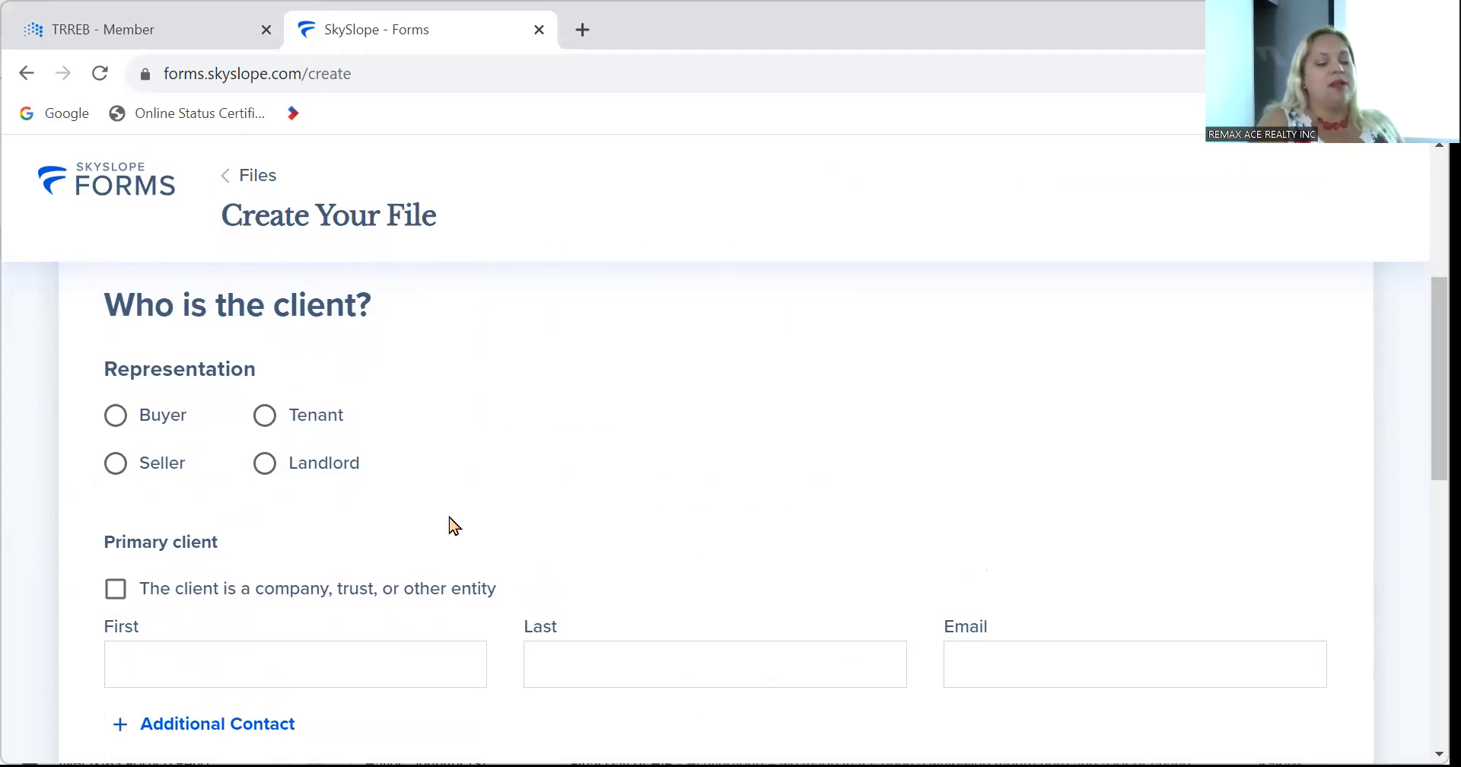
{"action": "scroll", "coordinate": [454, 525], "scroll_direction": "down", "scroll_amount": 2}
{"action": "scroll", "coordinate": [454, 525], "scroll_direction": "up", "scroll_amount": 2}
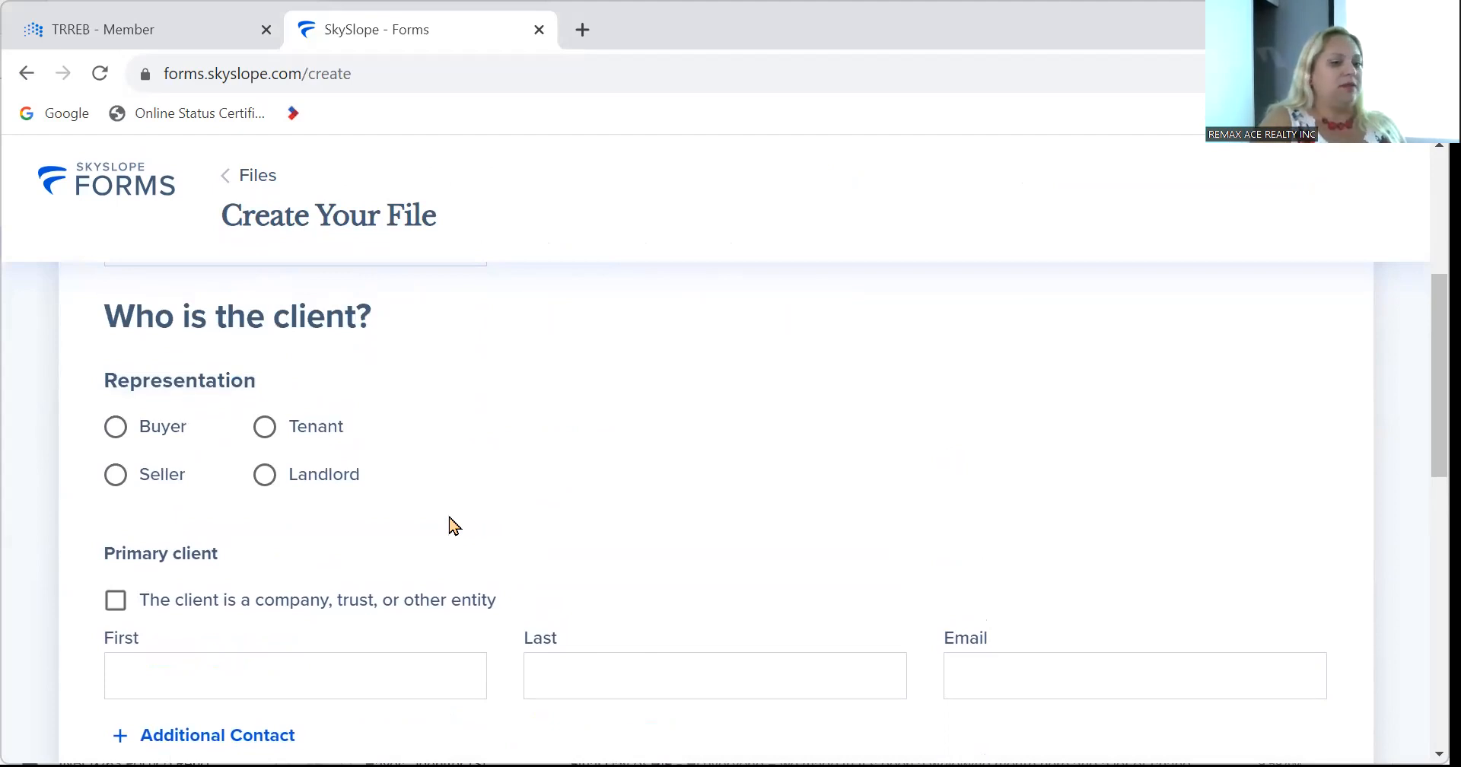
Set the client representation to Buyer and browse the Brokerage Templates below.
{"action": "left_click", "coordinate": [118, 430]}
{"action": "scroll", "coordinate": [776, 481], "scroll_direction": "up", "scroll_amount": 1}
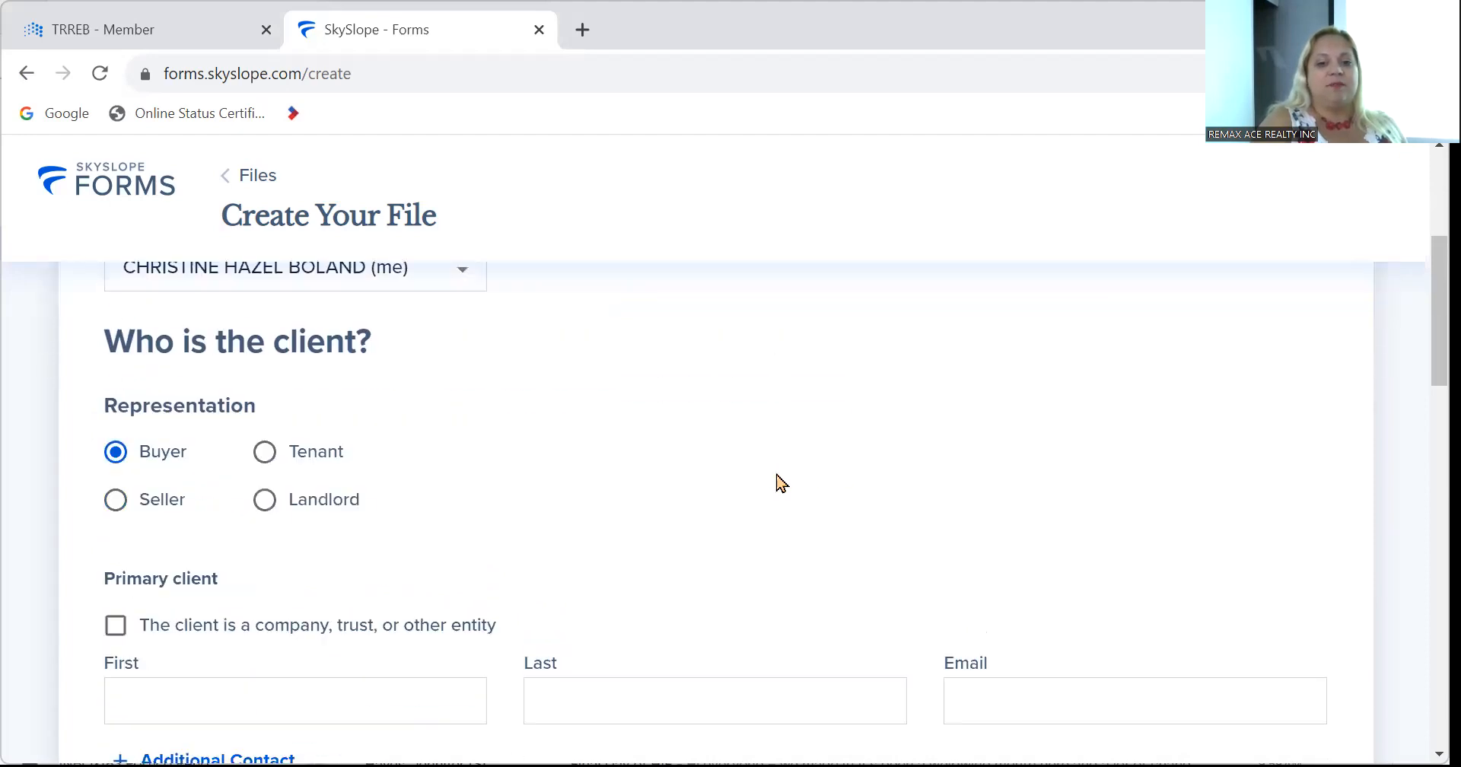
{"action": "scroll", "coordinate": [782, 482], "scroll_direction": "down", "scroll_amount": 12}
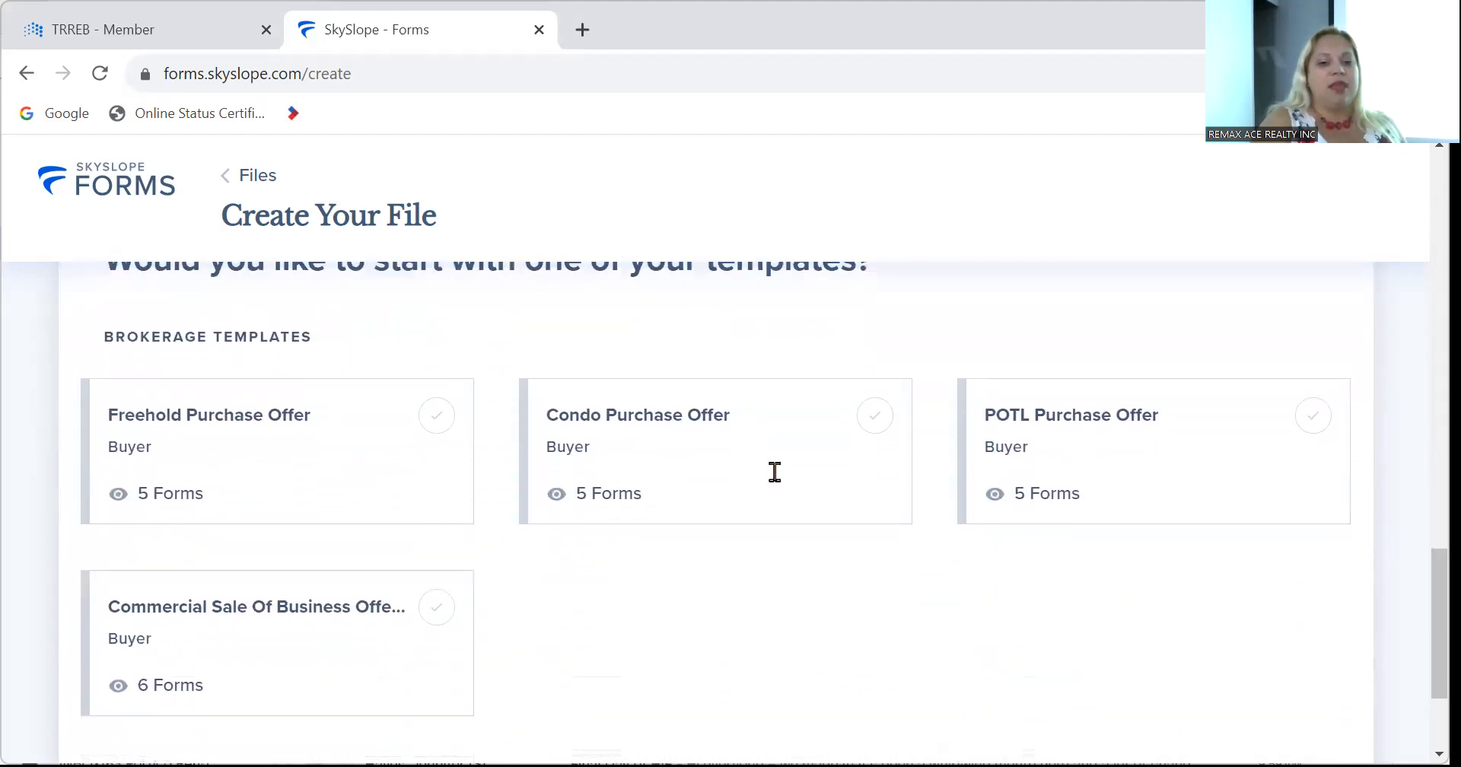
{"action": "scroll", "coordinate": [774, 471], "scroll_direction": "down", "scroll_amount": 1}
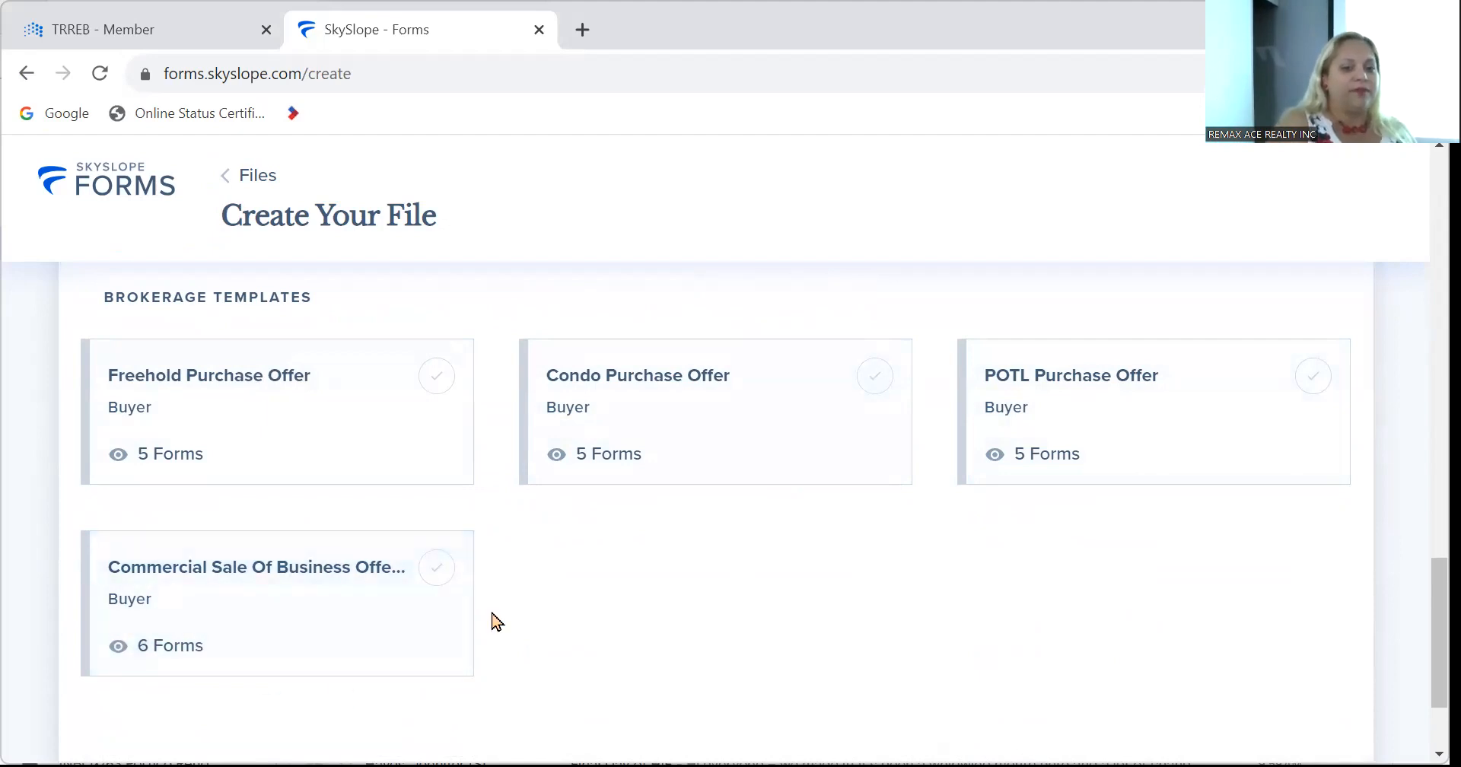
{"action": "scroll", "coordinate": [495, 619], "scroll_direction": "up", "scroll_amount": 5}
{"action": "scroll", "coordinate": [495, 620], "scroll_direction": "up", "scroll_amount": 10}
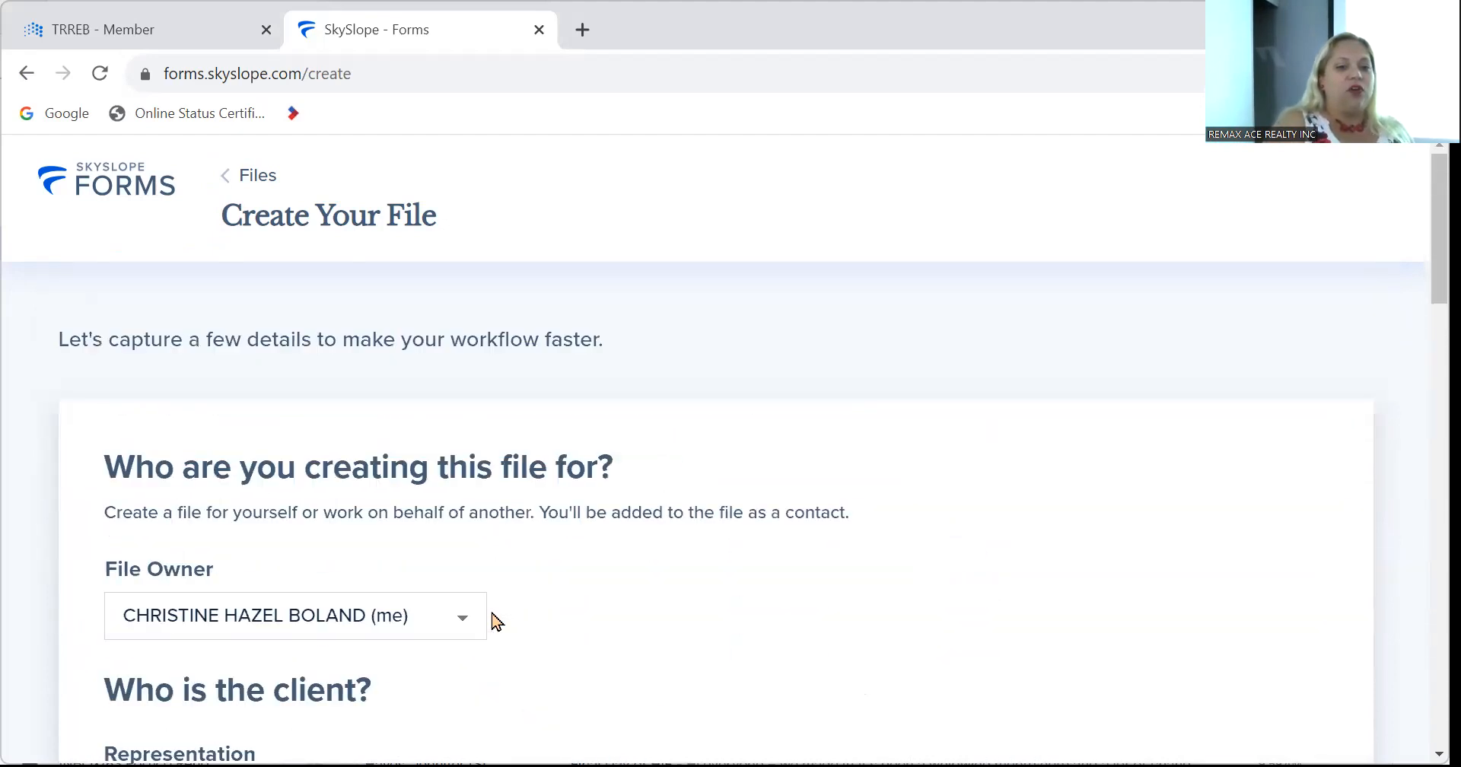
{"action": "scroll", "coordinate": [495, 619], "scroll_direction": "down", "scroll_amount": 3}
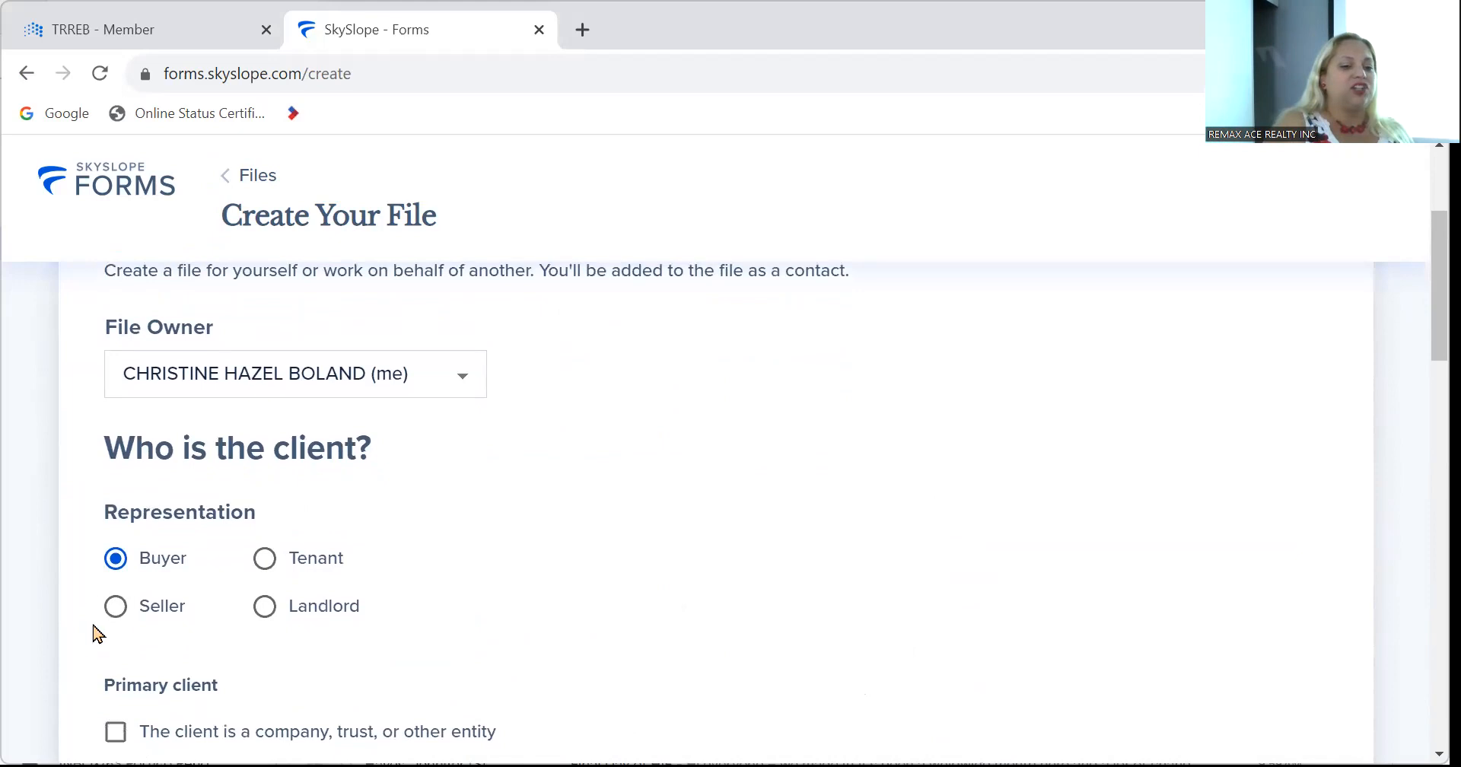
{"action": "left_click", "coordinate": [117, 609]}
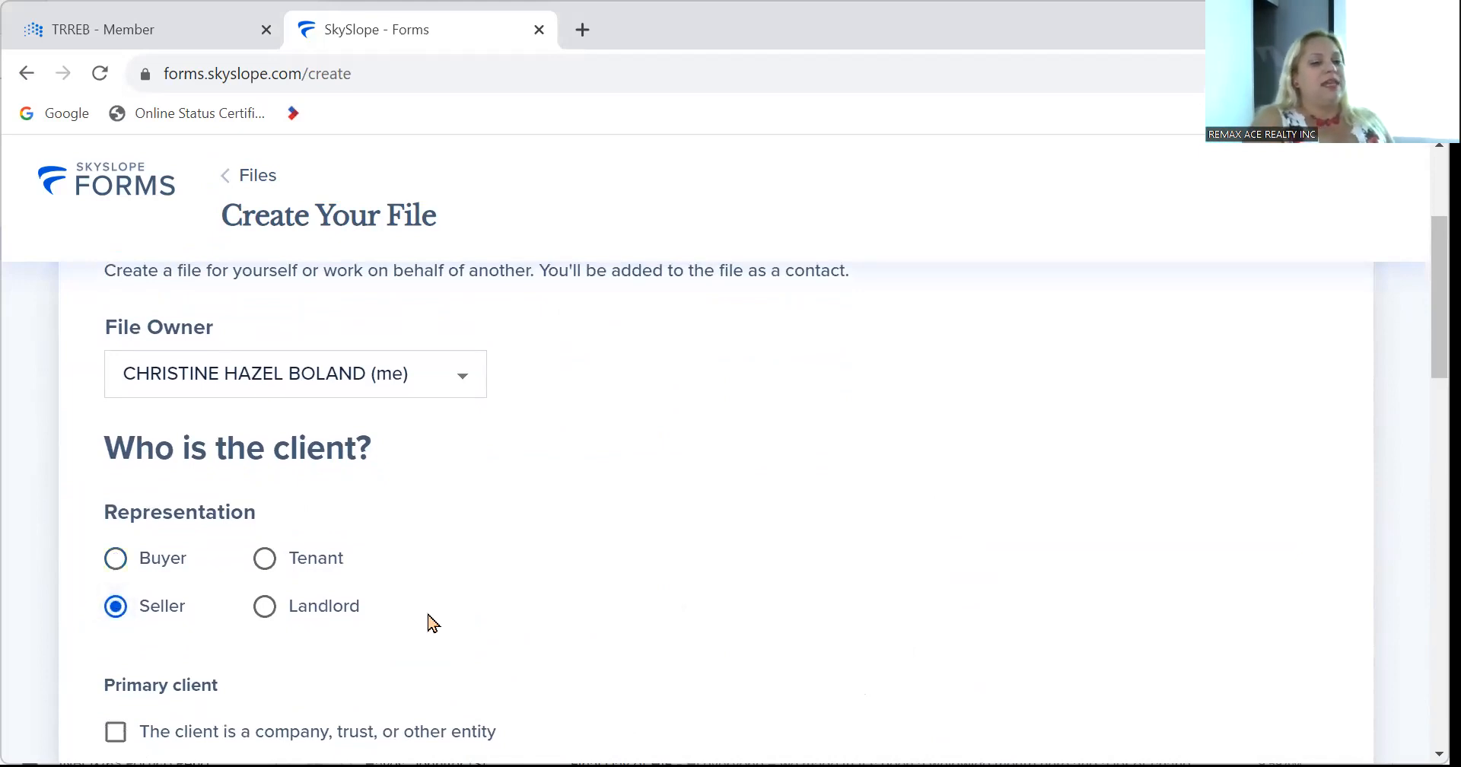
{"action": "scroll", "coordinate": [431, 622], "scroll_direction": "up", "scroll_amount": 3}
{"action": "scroll", "coordinate": [431, 622], "scroll_direction": "down", "scroll_amount": 20}
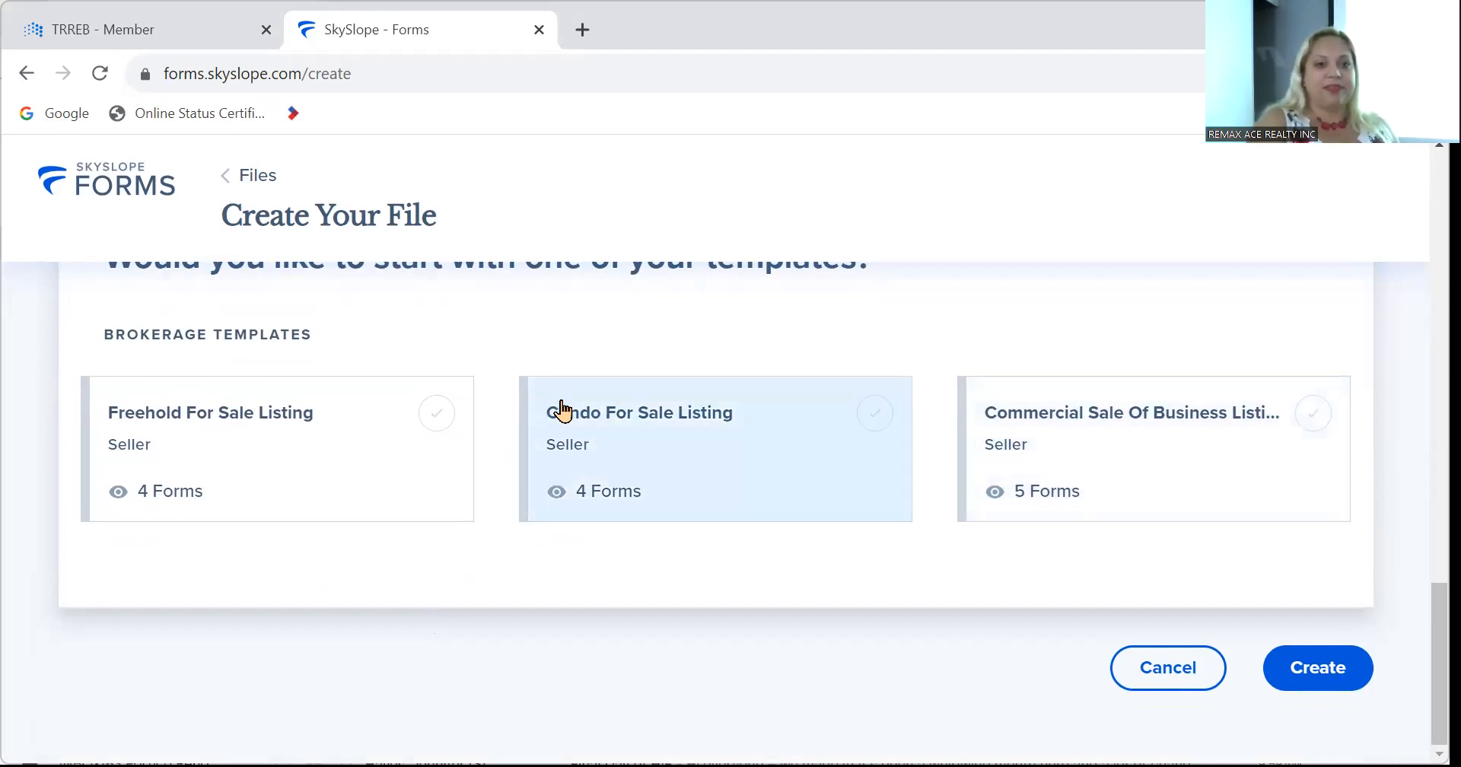
{"action": "scroll", "coordinate": [563, 410], "scroll_direction": "up", "scroll_amount": 15}
{"action": "scroll", "coordinate": [563, 410], "scroll_direction": "down", "scroll_amount": 5}
{"action": "left_click", "coordinate": [264, 449]}
{"action": "scroll", "coordinate": [1167, 476], "scroll_direction": "up", "scroll_amount": 5}
{"action": "scroll", "coordinate": [1174, 476], "scroll_direction": "down", "scroll_amount": 6}
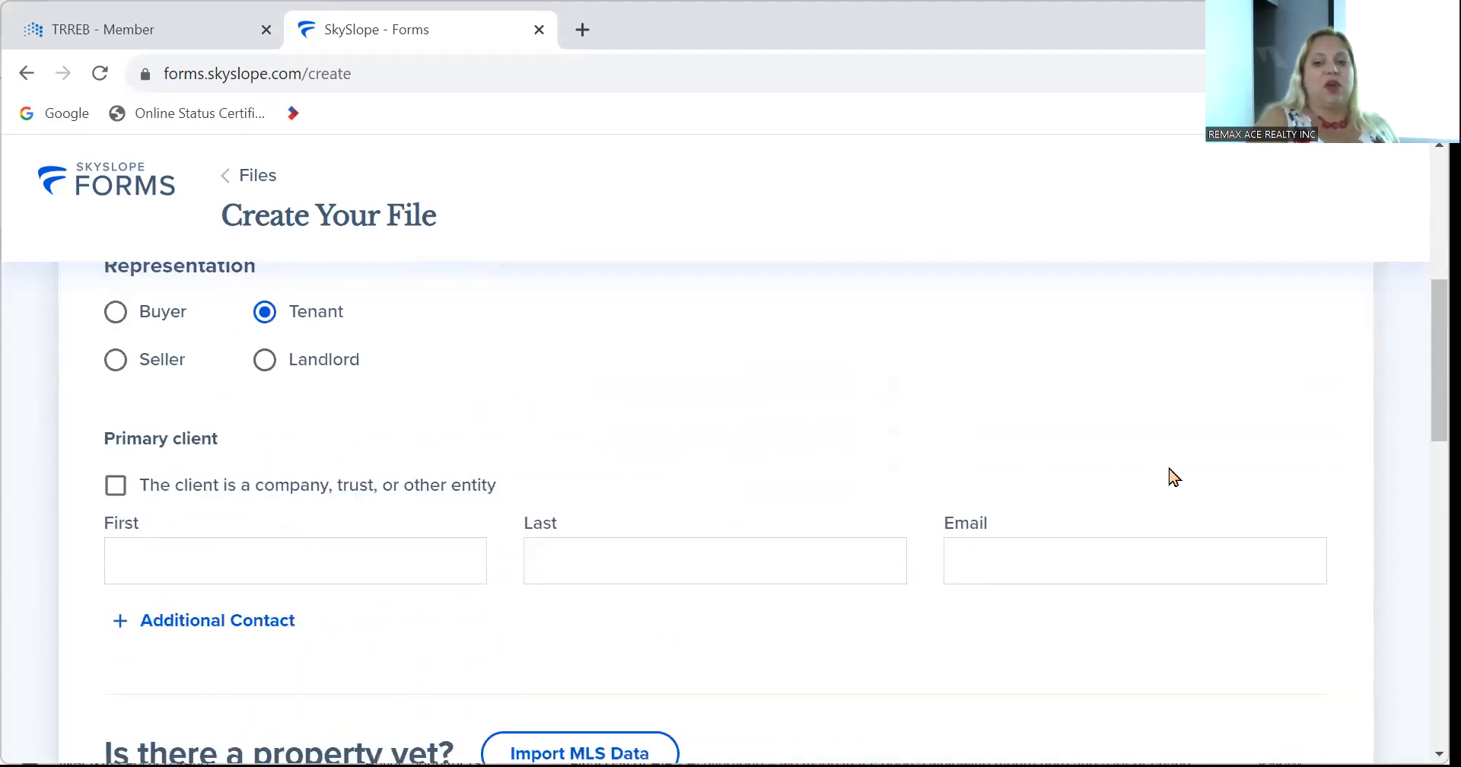
{"action": "scroll", "coordinate": [1175, 476], "scroll_direction": "down", "scroll_amount": 12}
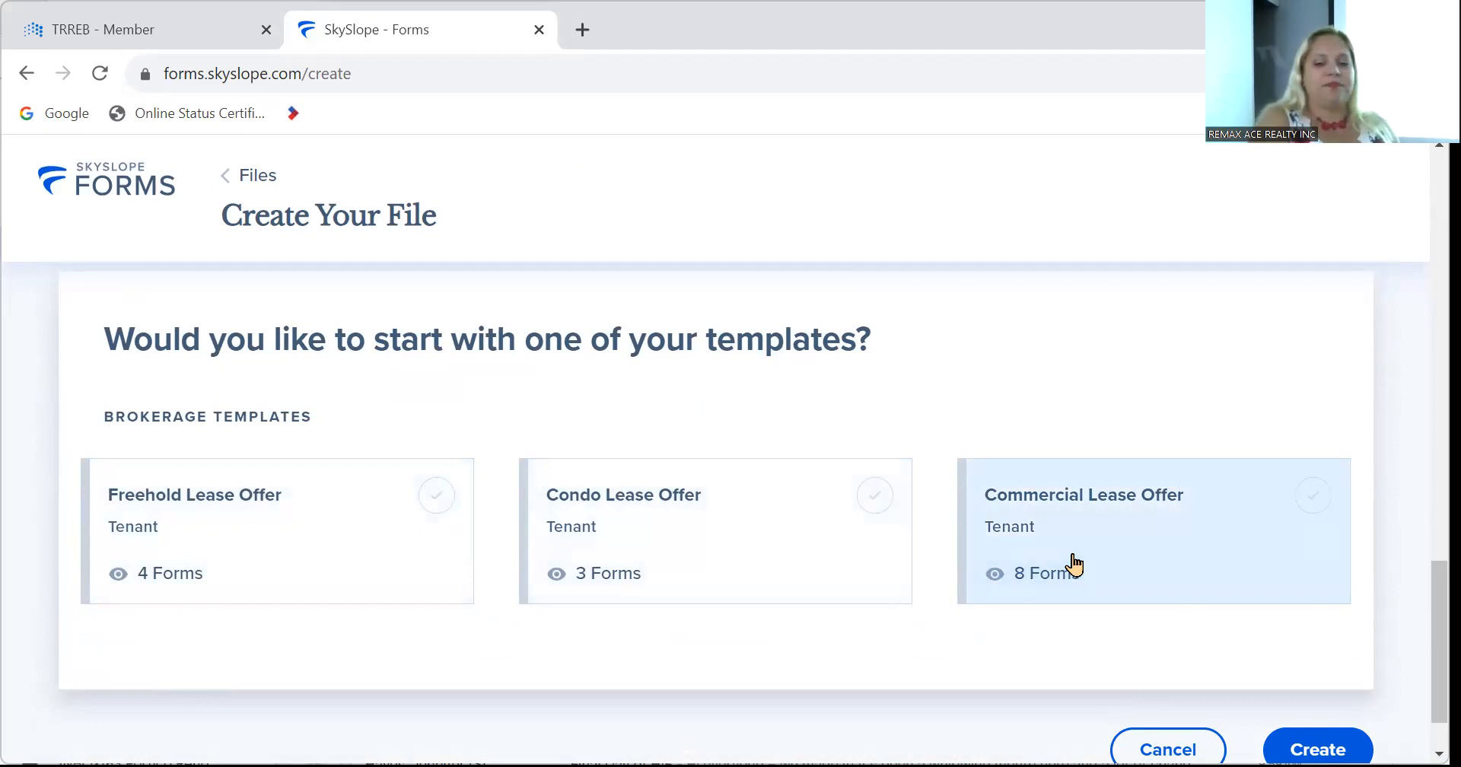
{"action": "scroll", "coordinate": [1075, 563], "scroll_direction": "down", "scroll_amount": 1}
{"action": "scroll", "coordinate": [1075, 561], "scroll_direction": "up", "scroll_amount": 3}
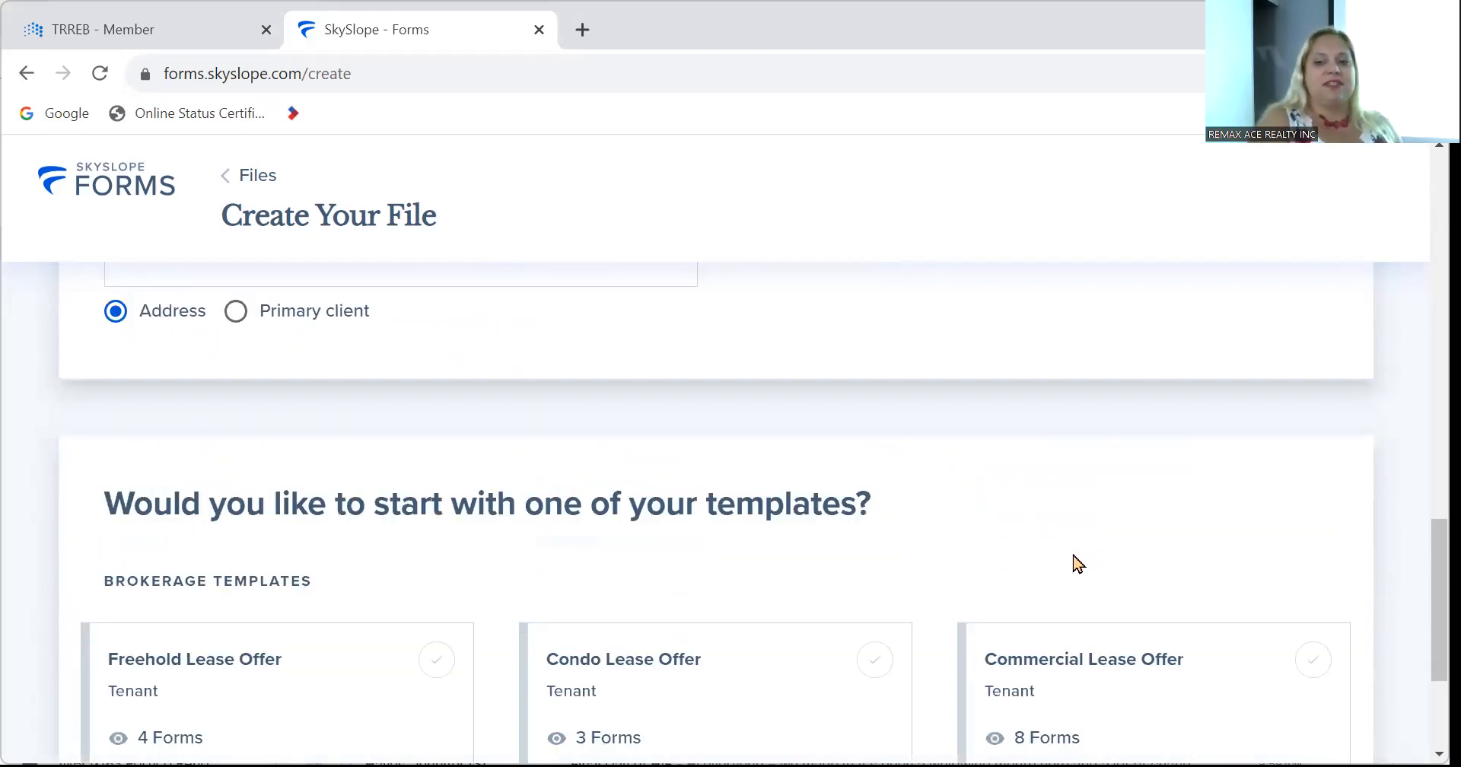
{"action": "scroll", "coordinate": [943, 426], "scroll_direction": "up", "scroll_amount": 10}
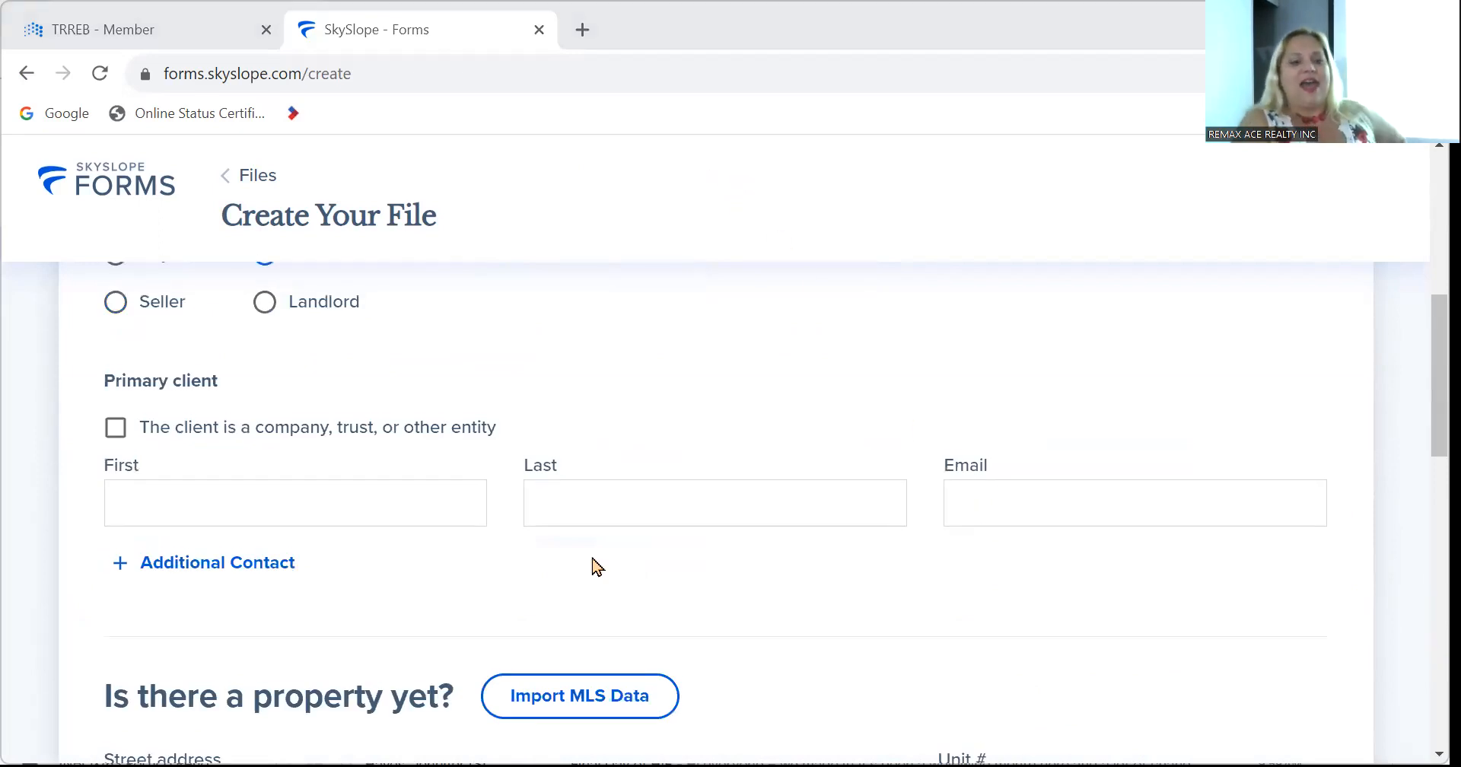
{"action": "scroll", "coordinate": [596, 567], "scroll_direction": "up", "scroll_amount": 3}
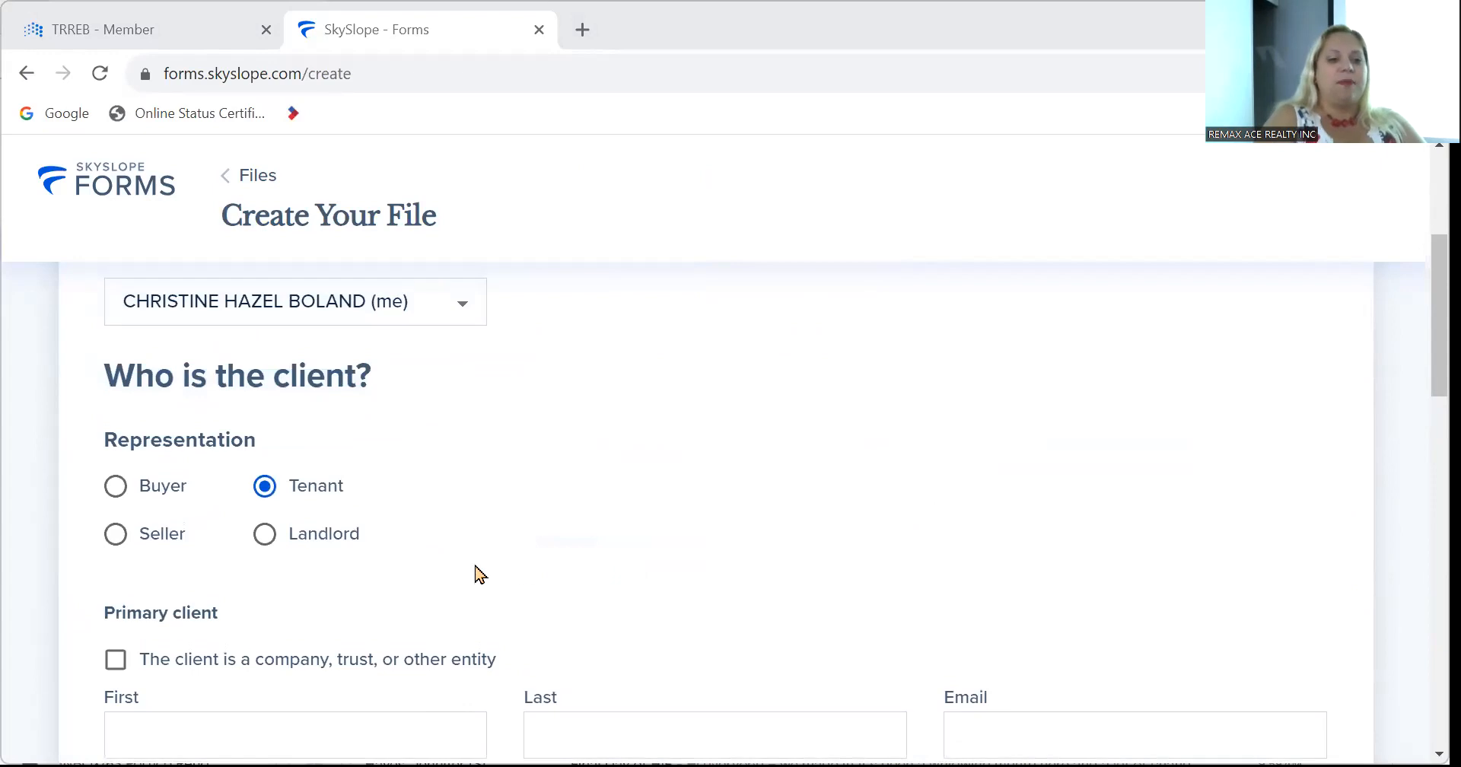
Set representation to Landlord to show the Freehold, Condo and Commercial For Lease Listing templates.
{"action": "left_click", "coordinate": [267, 537]}
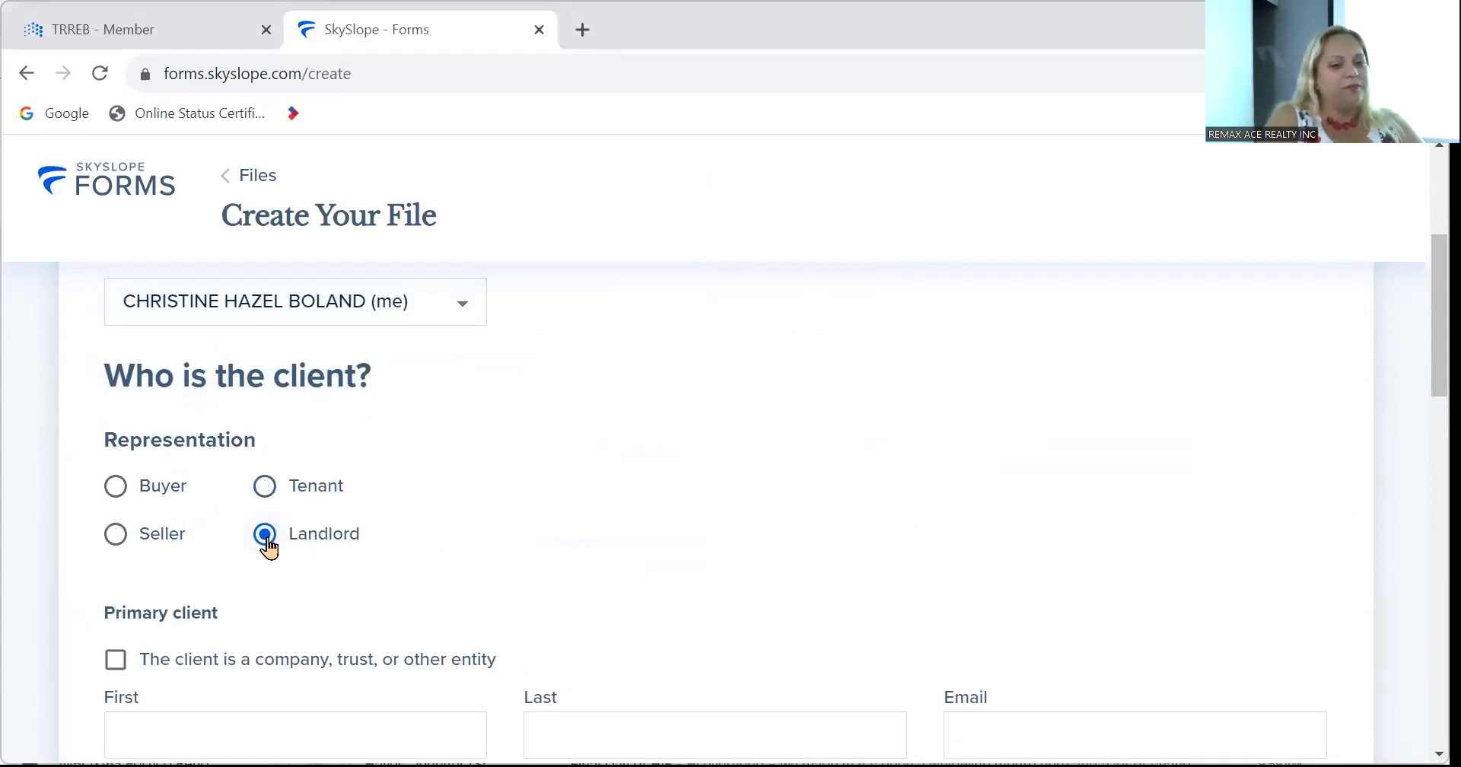
{"action": "scroll", "coordinate": [1088, 487], "scroll_direction": "down", "scroll_amount": 15}
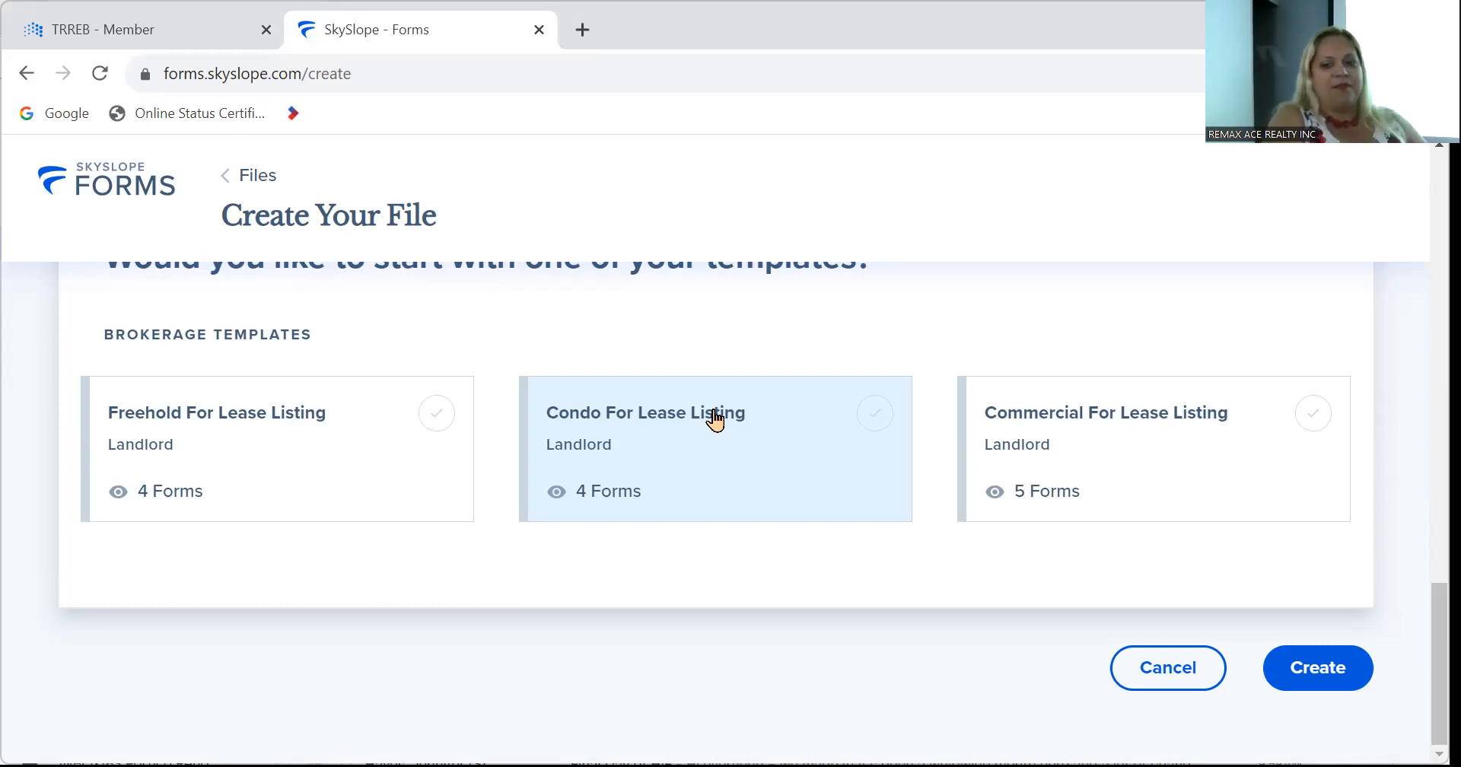
Change the Representation choice from Landlord back to Buyer.
{"action": "scroll", "coordinate": [715, 418], "scroll_direction": "up", "scroll_amount": 3}
{"action": "scroll", "coordinate": [712, 418], "scroll_direction": "down", "scroll_amount": 3}
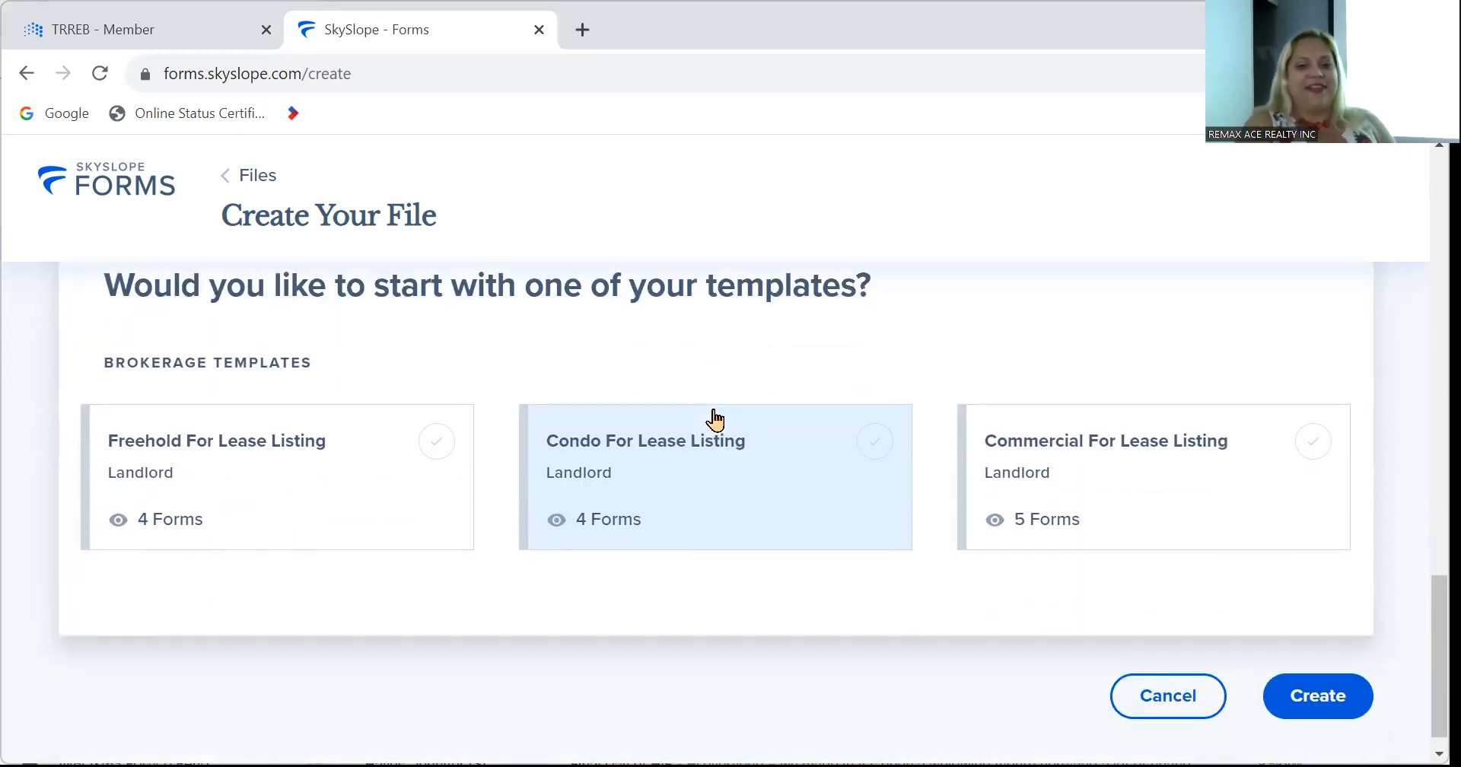
{"action": "scroll", "coordinate": [670, 478], "scroll_direction": "up", "scroll_amount": 15}
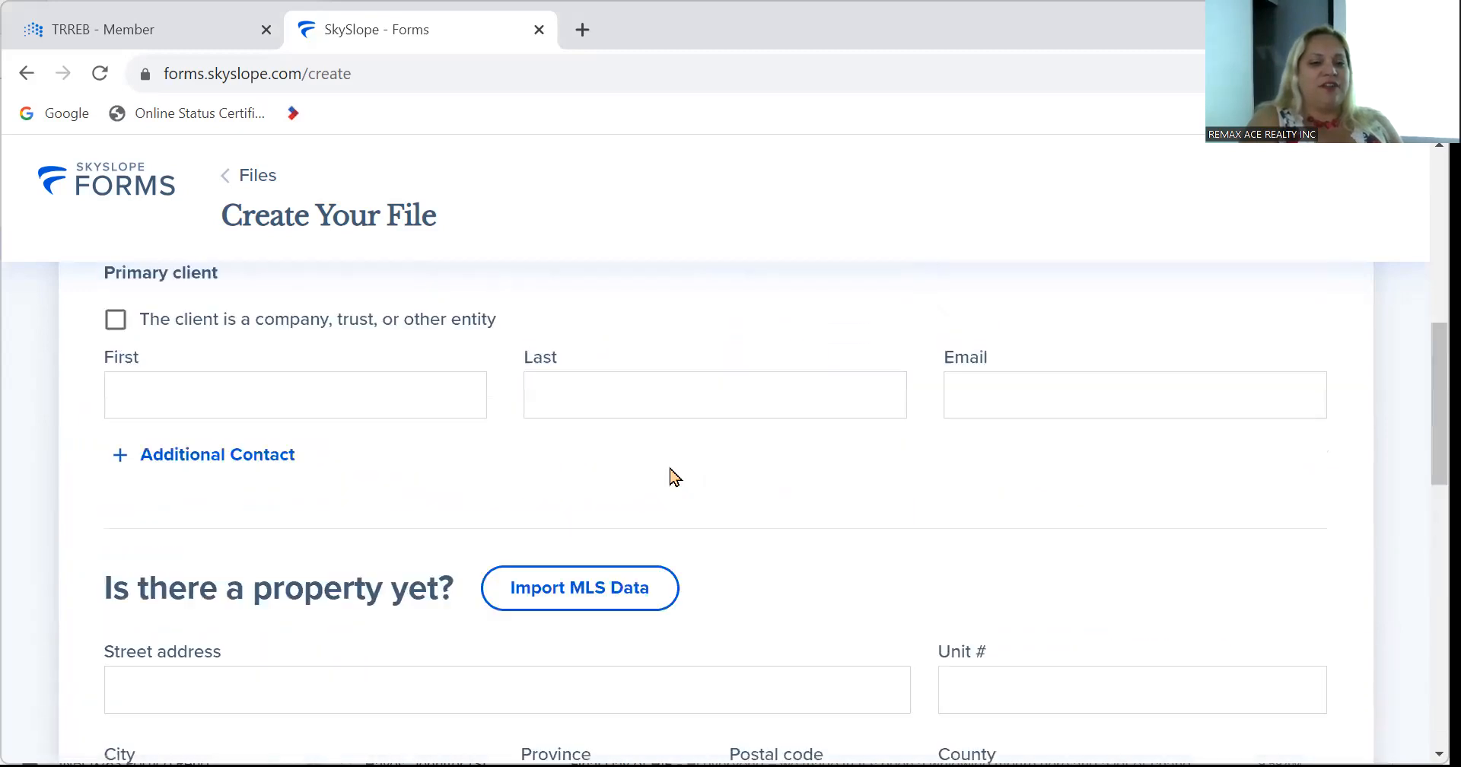
{"action": "scroll", "coordinate": [673, 474], "scroll_direction": "down", "scroll_amount": 3}
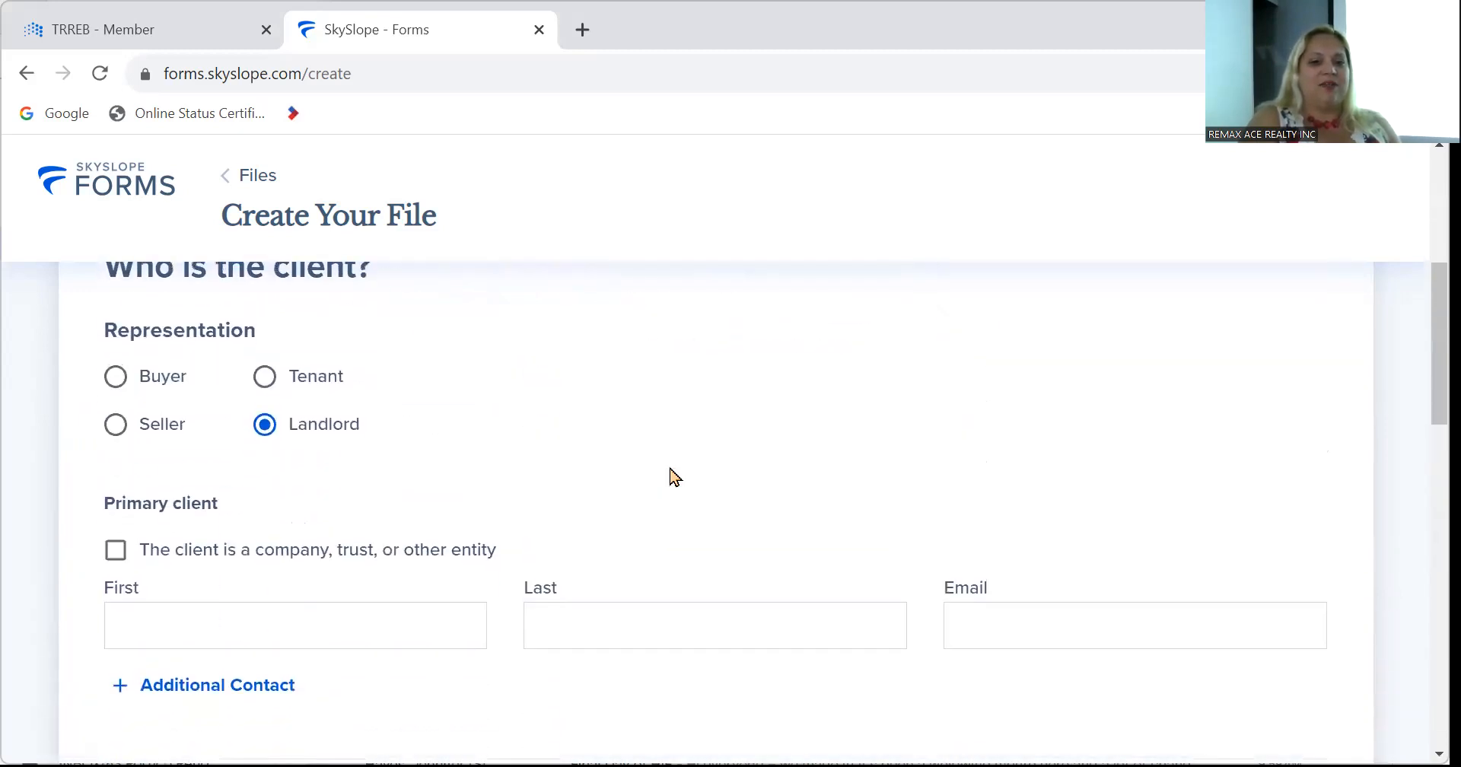
{"action": "left_click", "coordinate": [115, 381]}
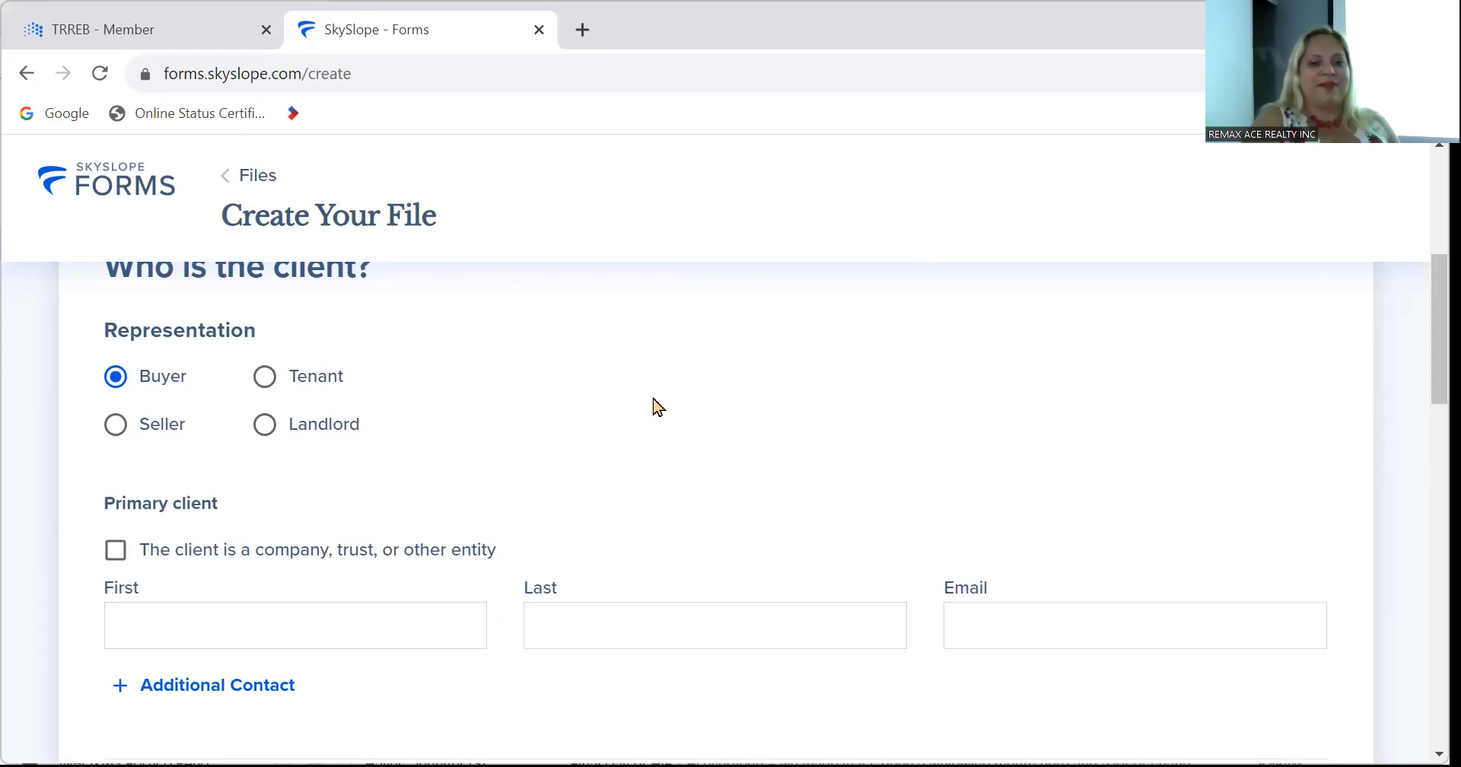
Choose the Freehold Purchase Offer template and attempt to create the file.
{"action": "scroll", "coordinate": [654, 407], "scroll_direction": "down", "scroll_amount": 3}
{"action": "scroll", "coordinate": [658, 407], "scroll_direction": "up", "scroll_amount": 4}
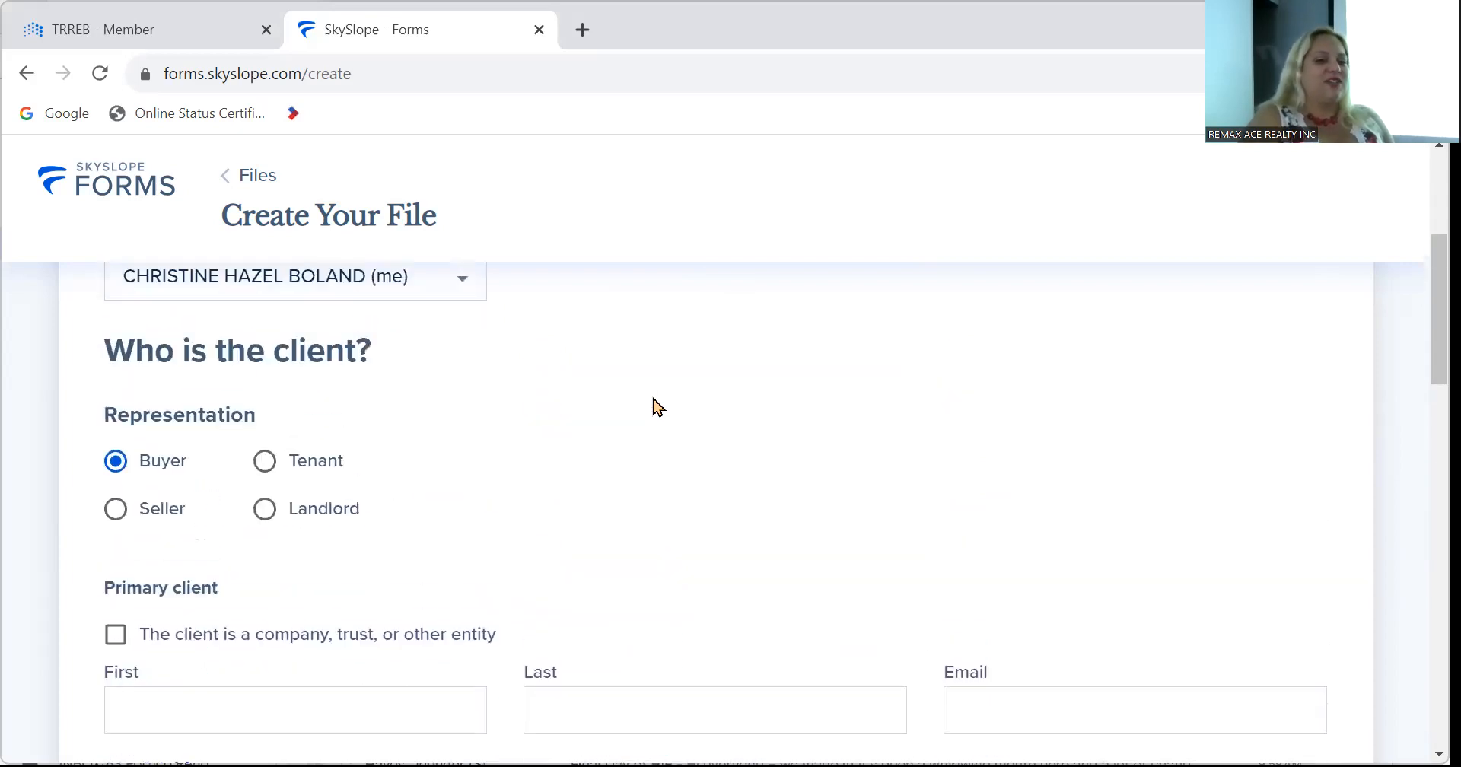
{"action": "scroll", "coordinate": [598, 343], "scroll_direction": "down", "scroll_amount": 9}
{"action": "scroll", "coordinate": [598, 343], "scroll_direction": "up", "scroll_amount": 4}
{"action": "scroll", "coordinate": [596, 335], "scroll_direction": "down", "scroll_amount": 3}
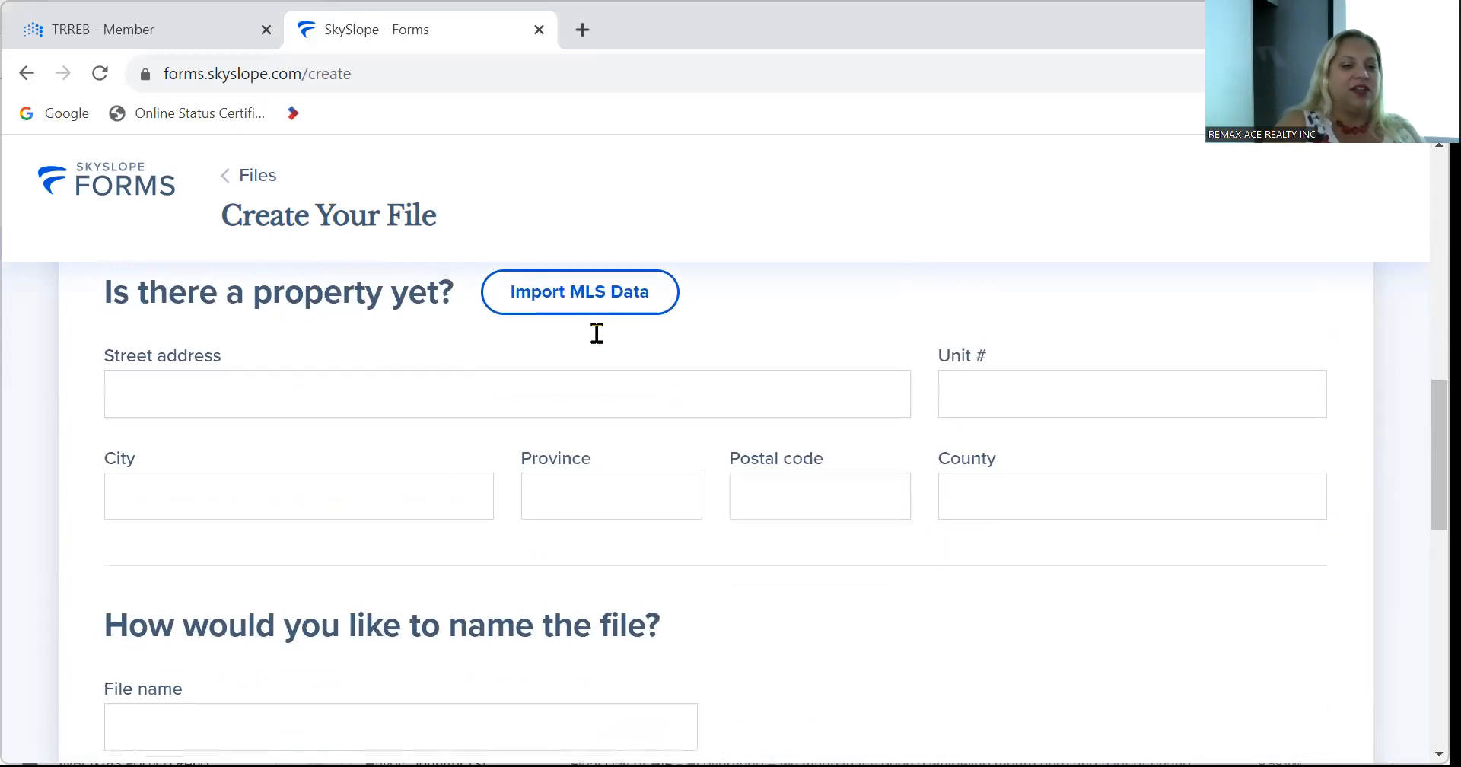
{"action": "scroll", "coordinate": [596, 333], "scroll_direction": "up", "scroll_amount": 5}
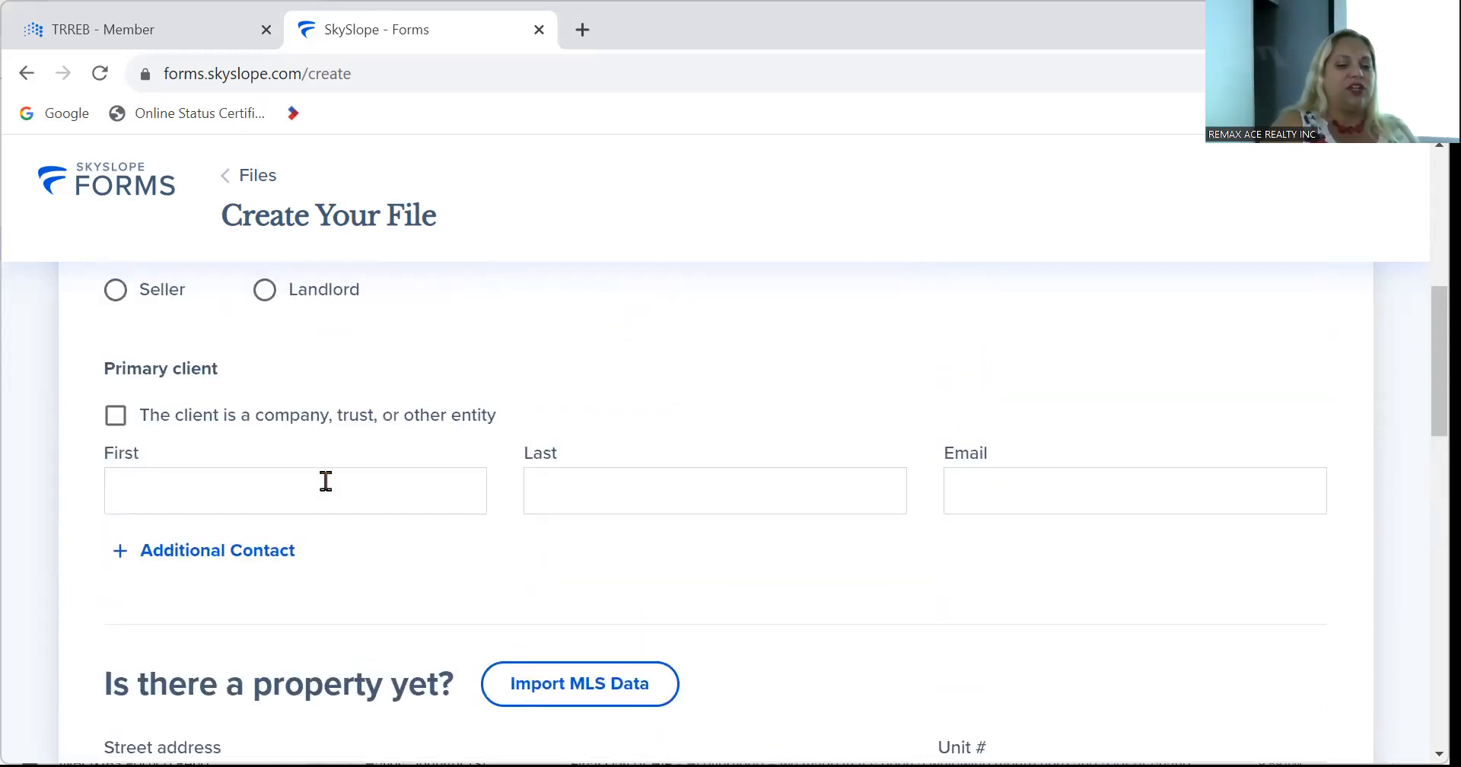
{"action": "scroll", "coordinate": [325, 483], "scroll_direction": "down", "scroll_amount": 13}
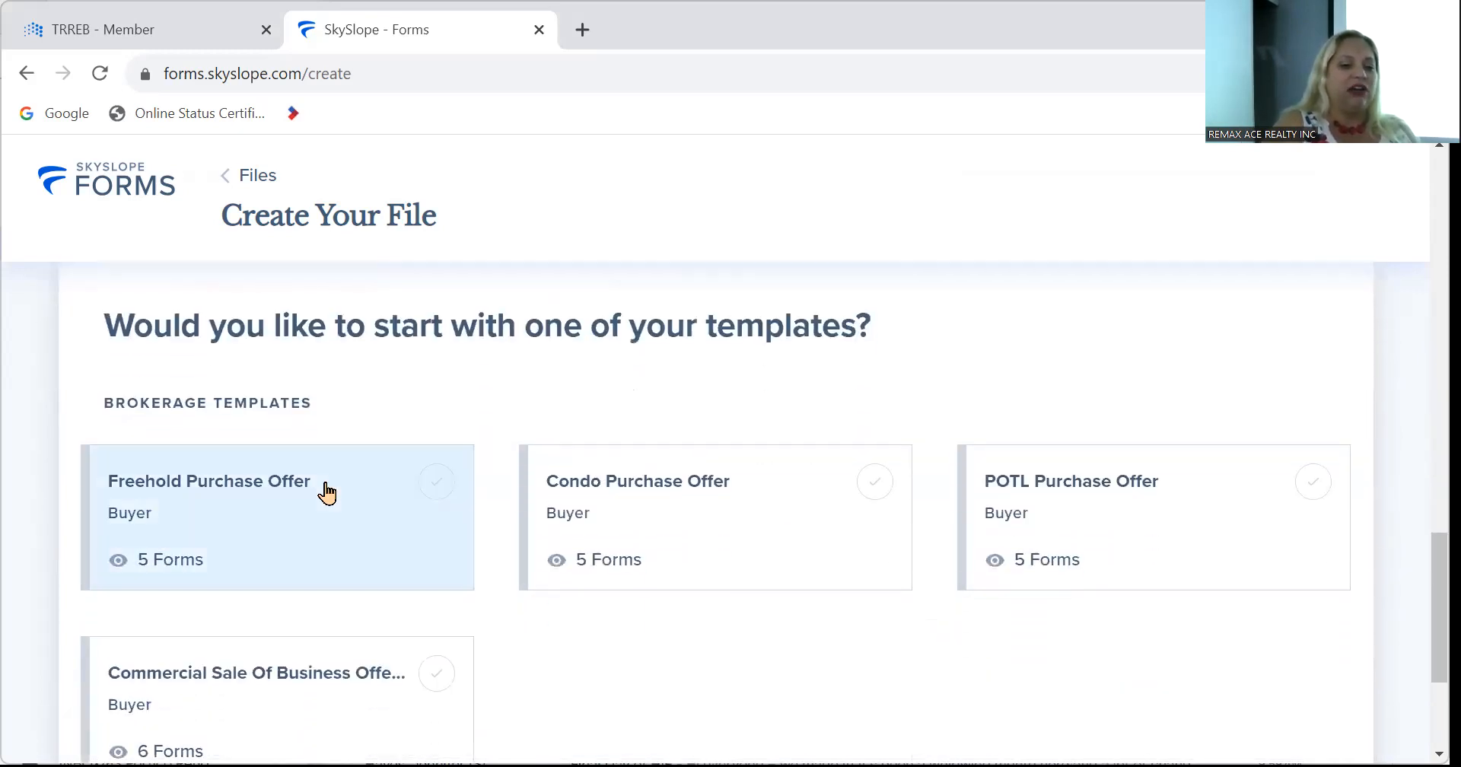
{"action": "left_click", "coordinate": [325, 490]}
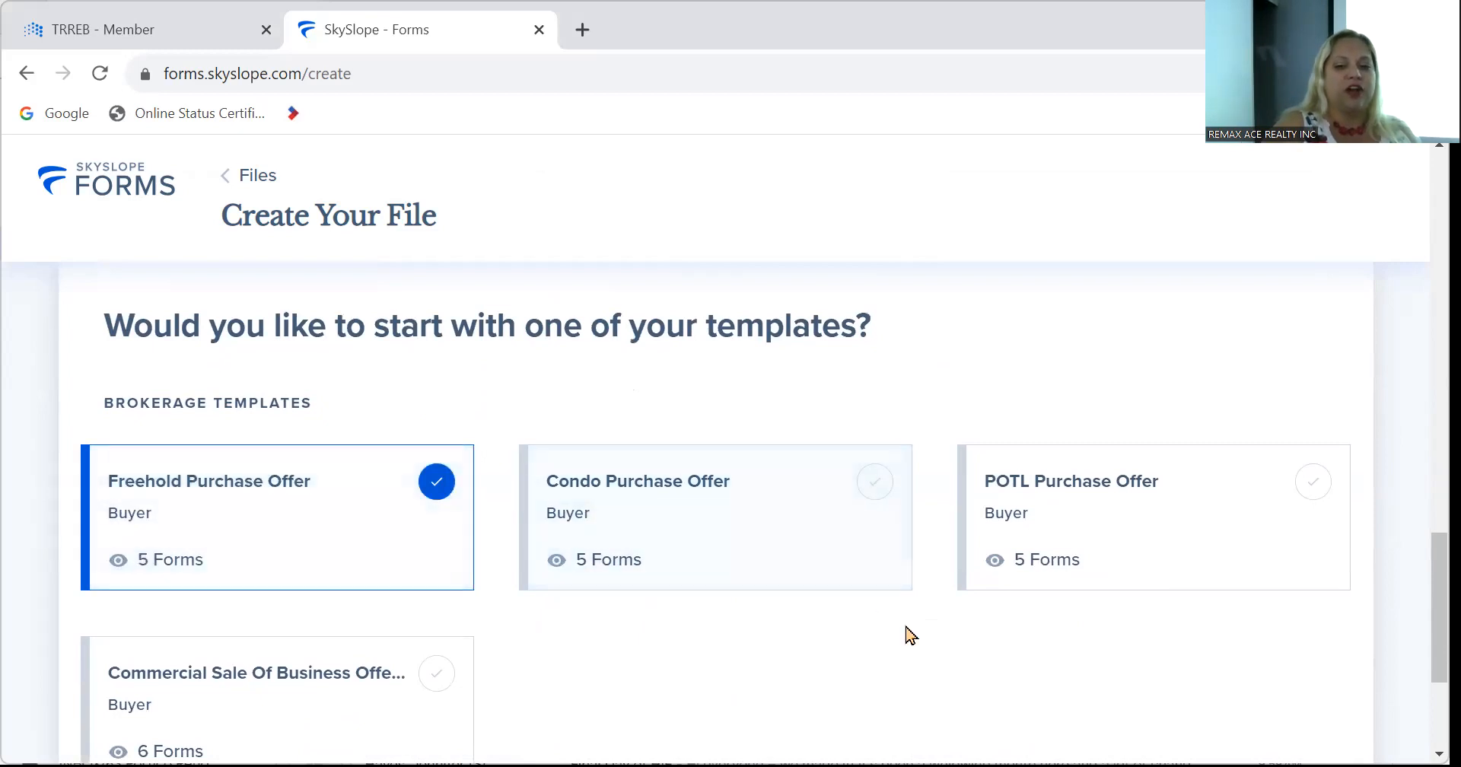
{"action": "scroll", "coordinate": [906, 633], "scroll_direction": "down", "scroll_amount": 3}
{"action": "left_click", "coordinate": [1324, 678]}
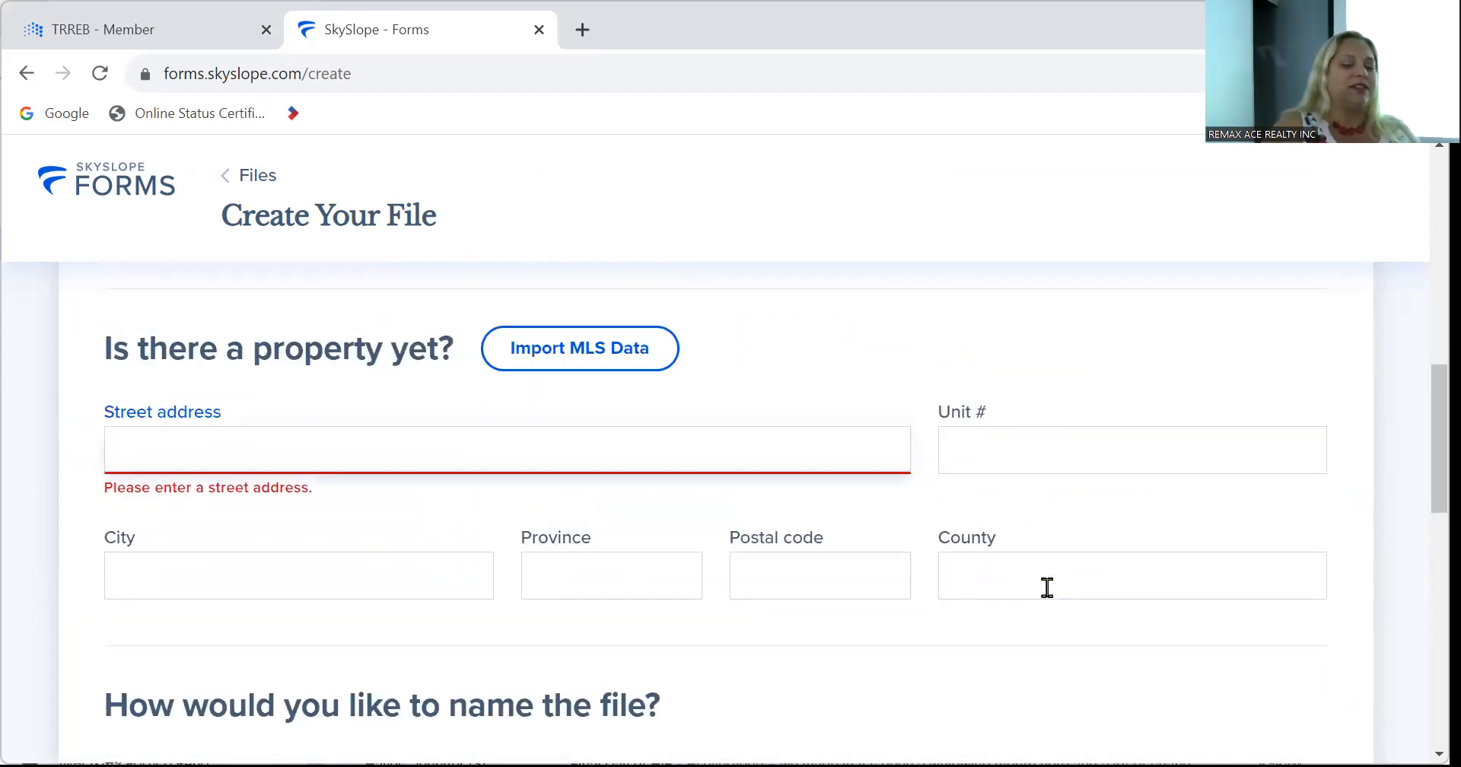
Enter '234 Main Street' as the street address and create the file.
{"action": "scroll", "coordinate": [1047, 588], "scroll_direction": "up", "scroll_amount": 3}
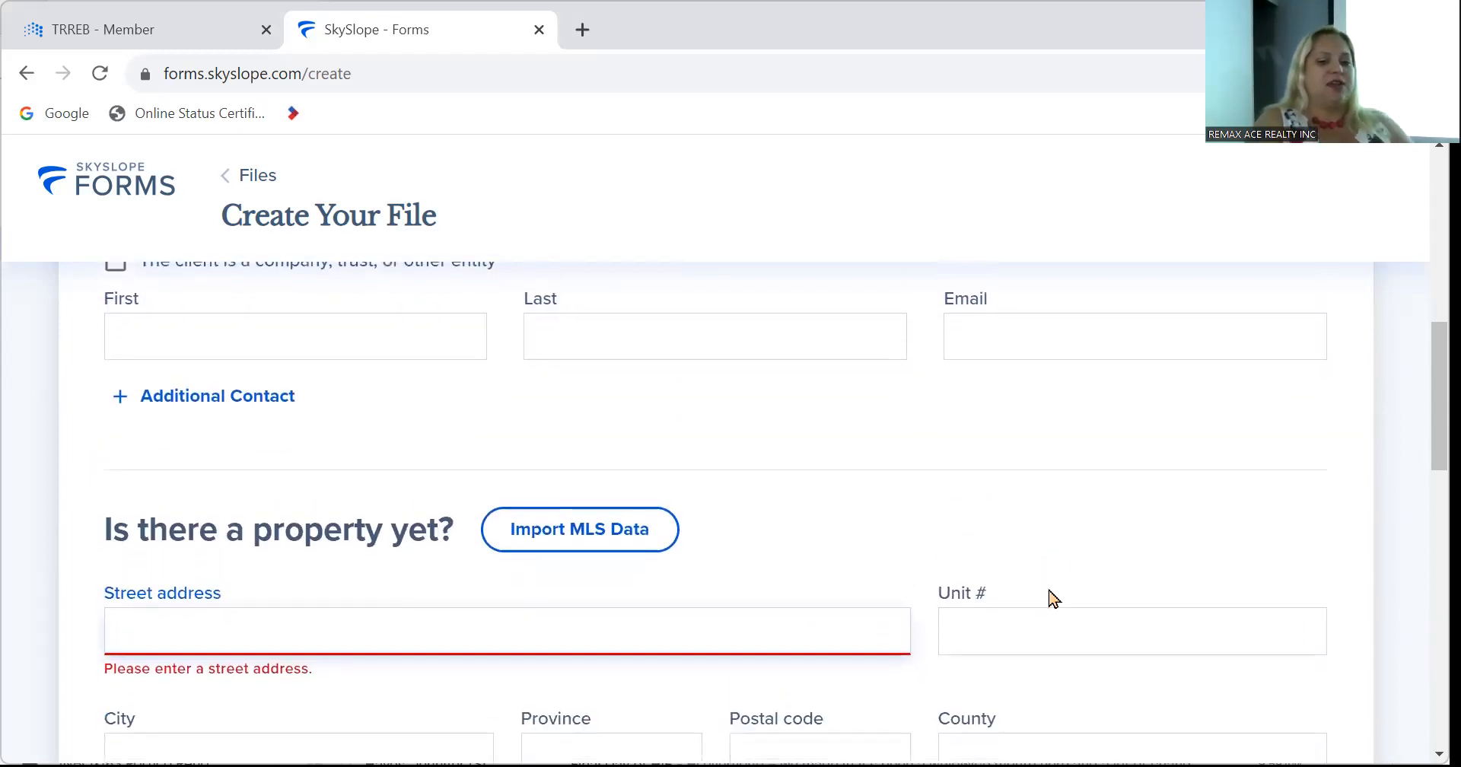
{"action": "type", "text": "23"}
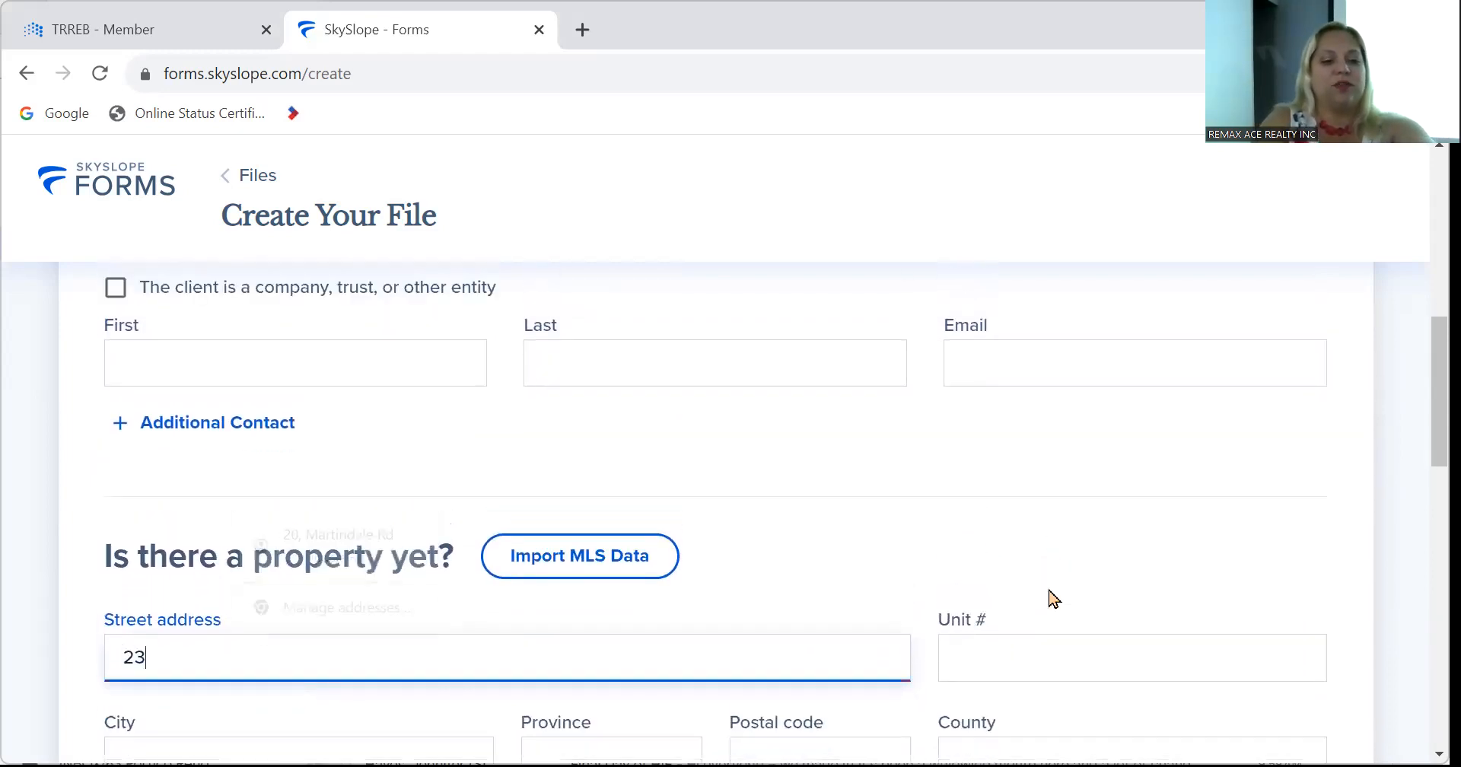
{"action": "type", "text": "4 Mai"}
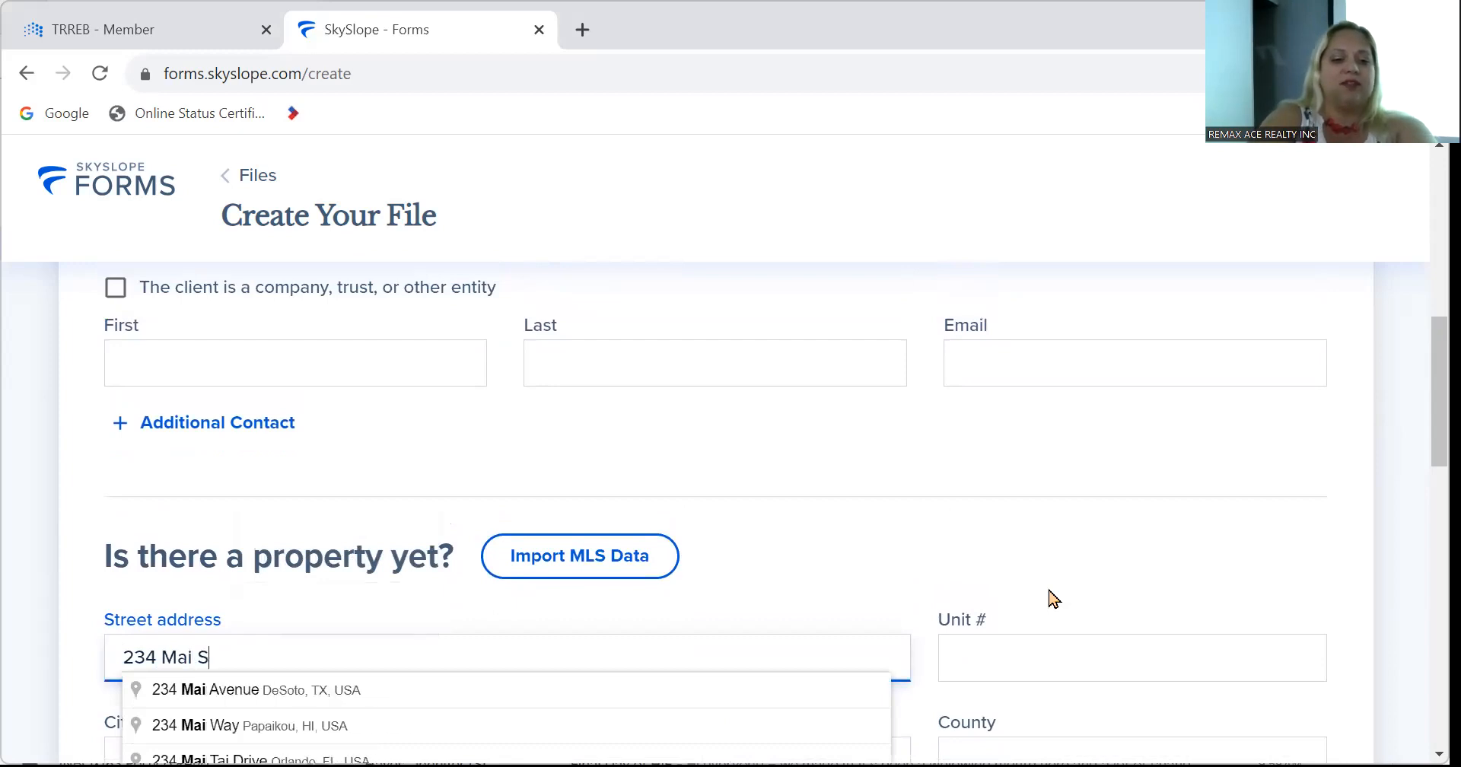
{"action": "type", "text": "n Stre"}
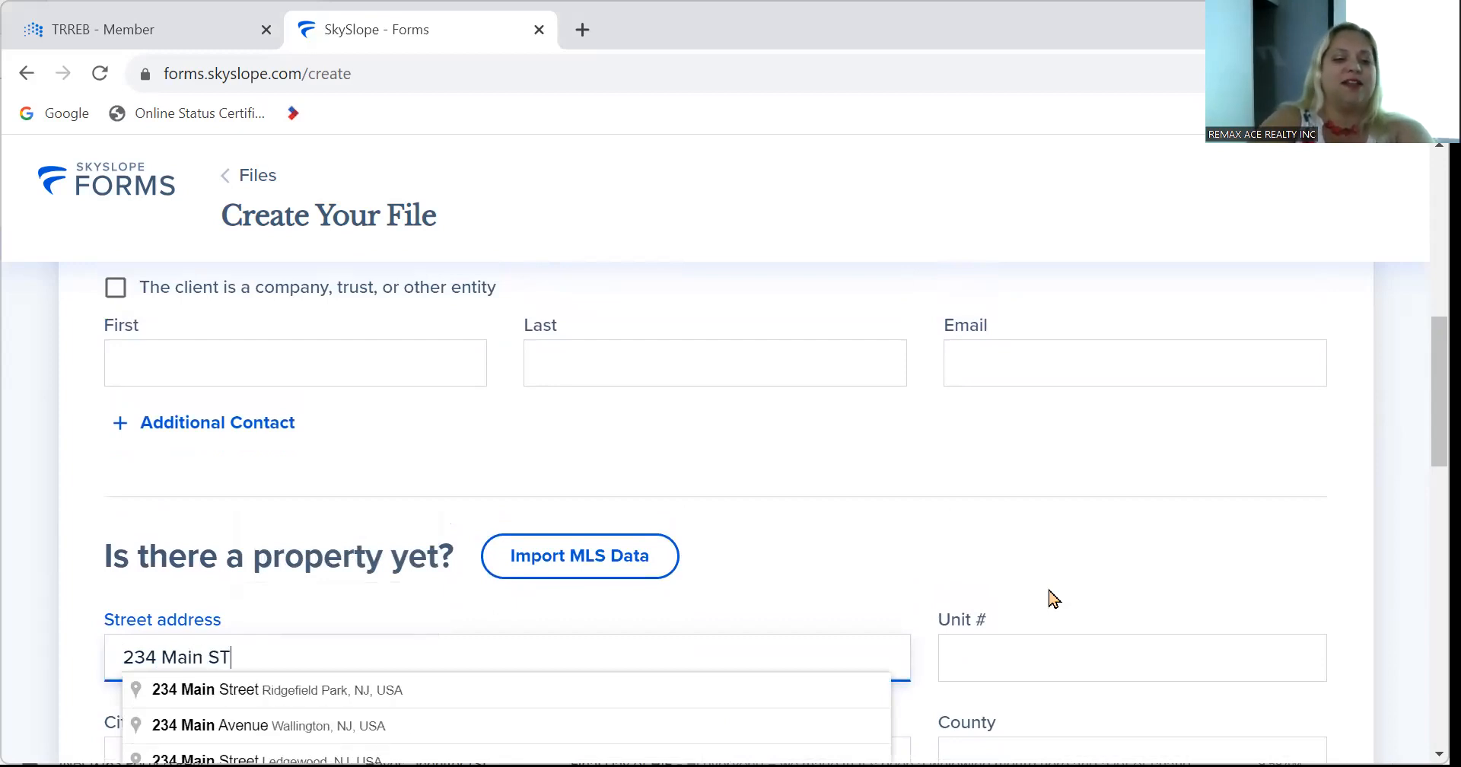
{"action": "key", "text": "BackSpace"}
{"action": "key", "text": "BackSpace"}
{"action": "key", "text": "BackSpace"}
{"action": "type", "text": "treet"}
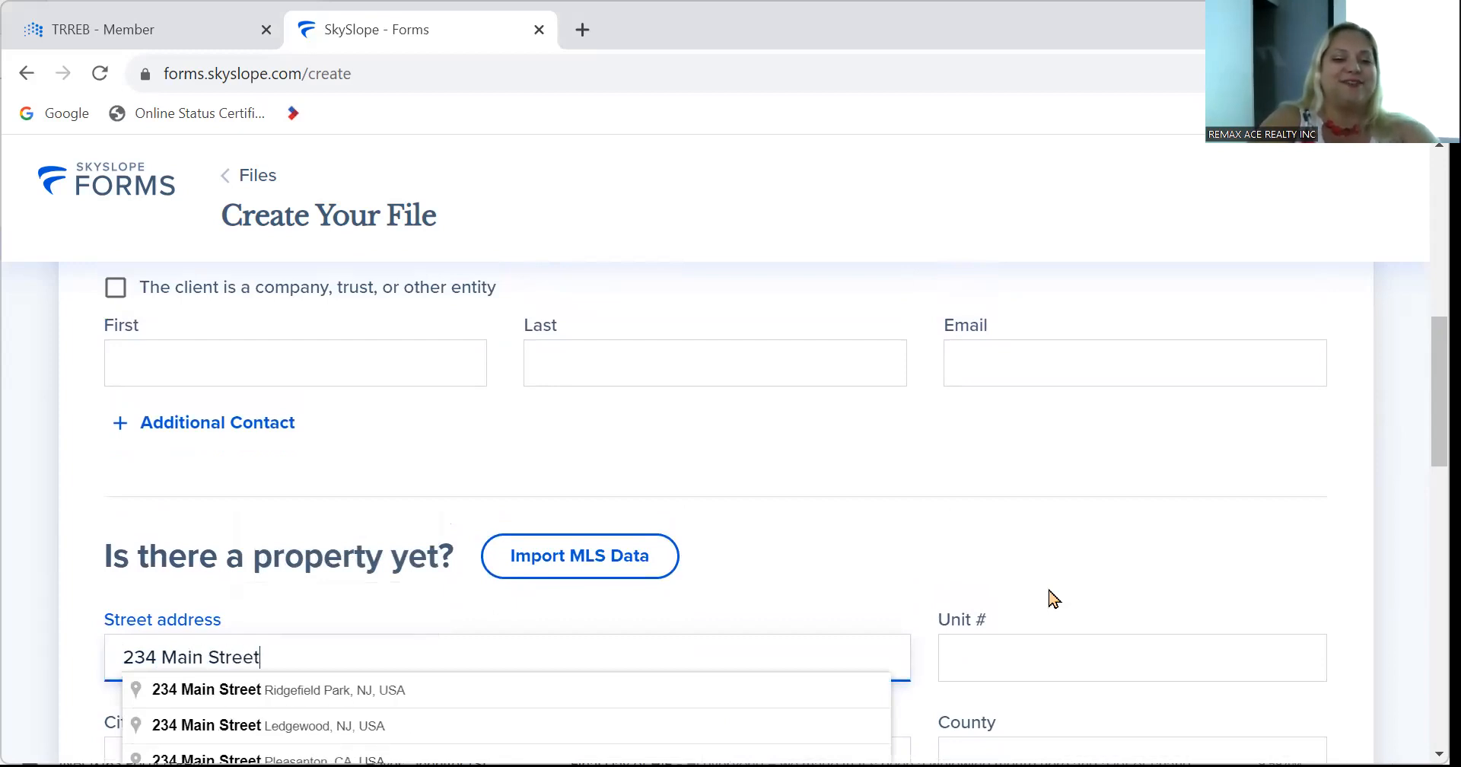
{"action": "scroll", "coordinate": [1052, 599], "scroll_direction": "down", "scroll_amount": 15}
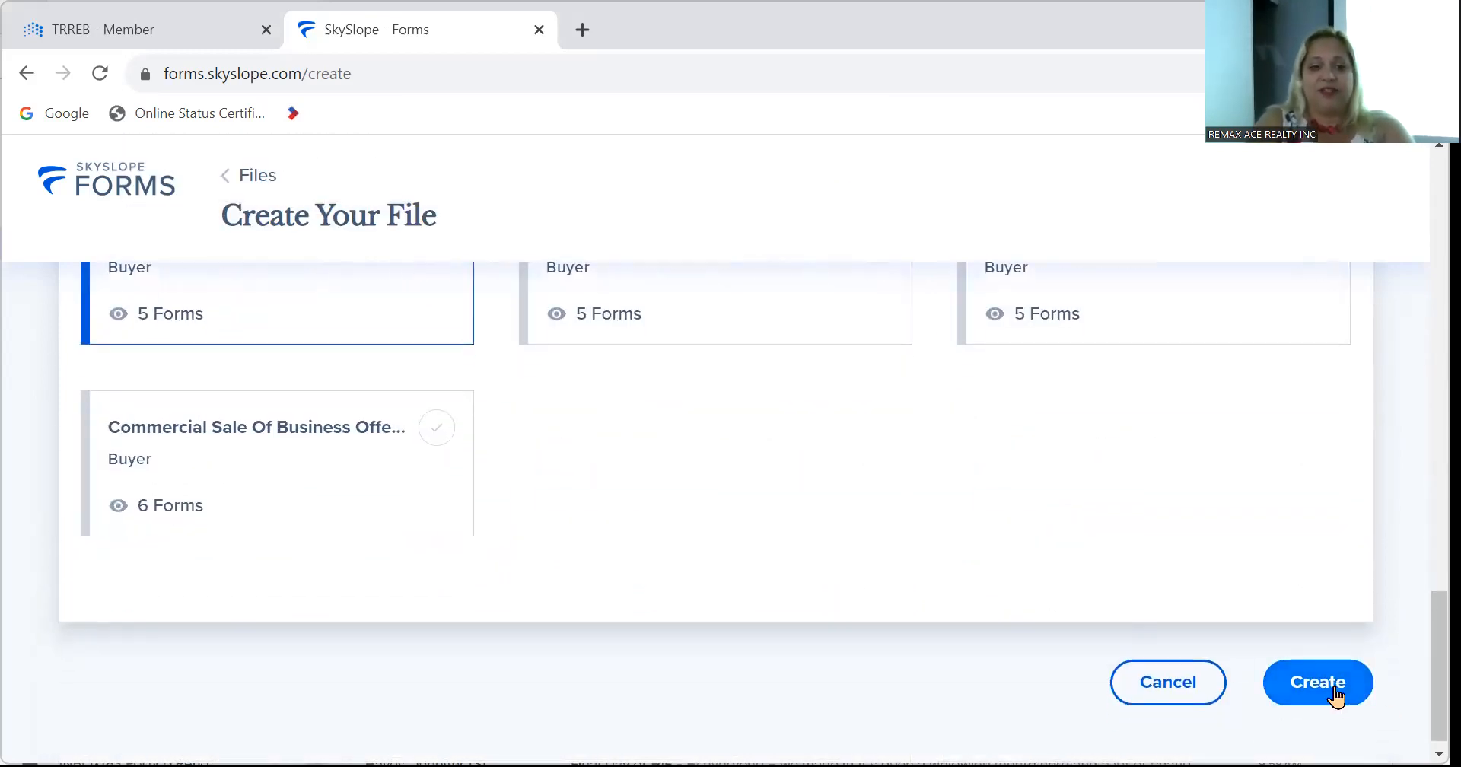
{"action": "left_click", "coordinate": [1335, 694]}
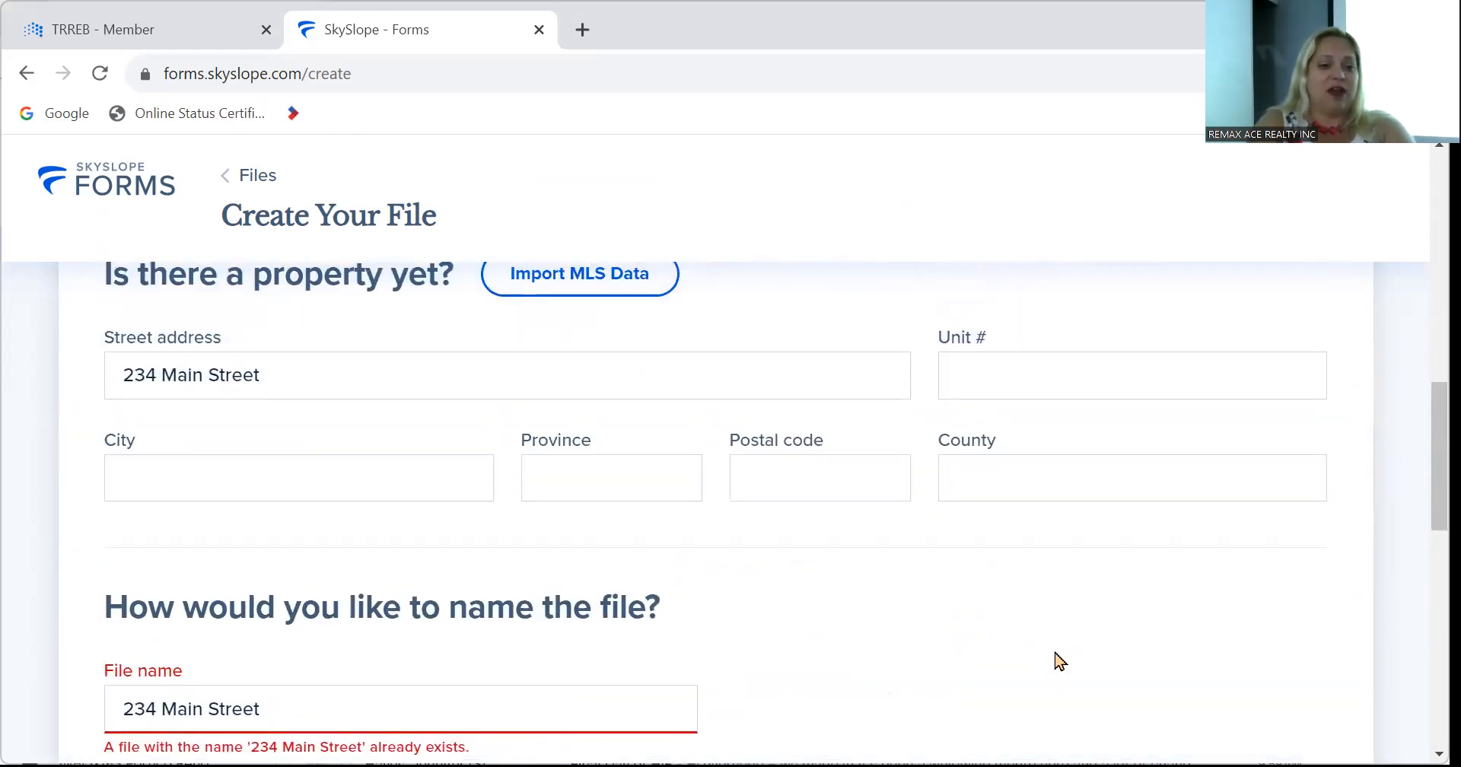
Change the file name from 234 Main Street to 456 Main Street and create the file.
{"action": "scroll", "coordinate": [1060, 662], "scroll_direction": "down", "scroll_amount": 2}
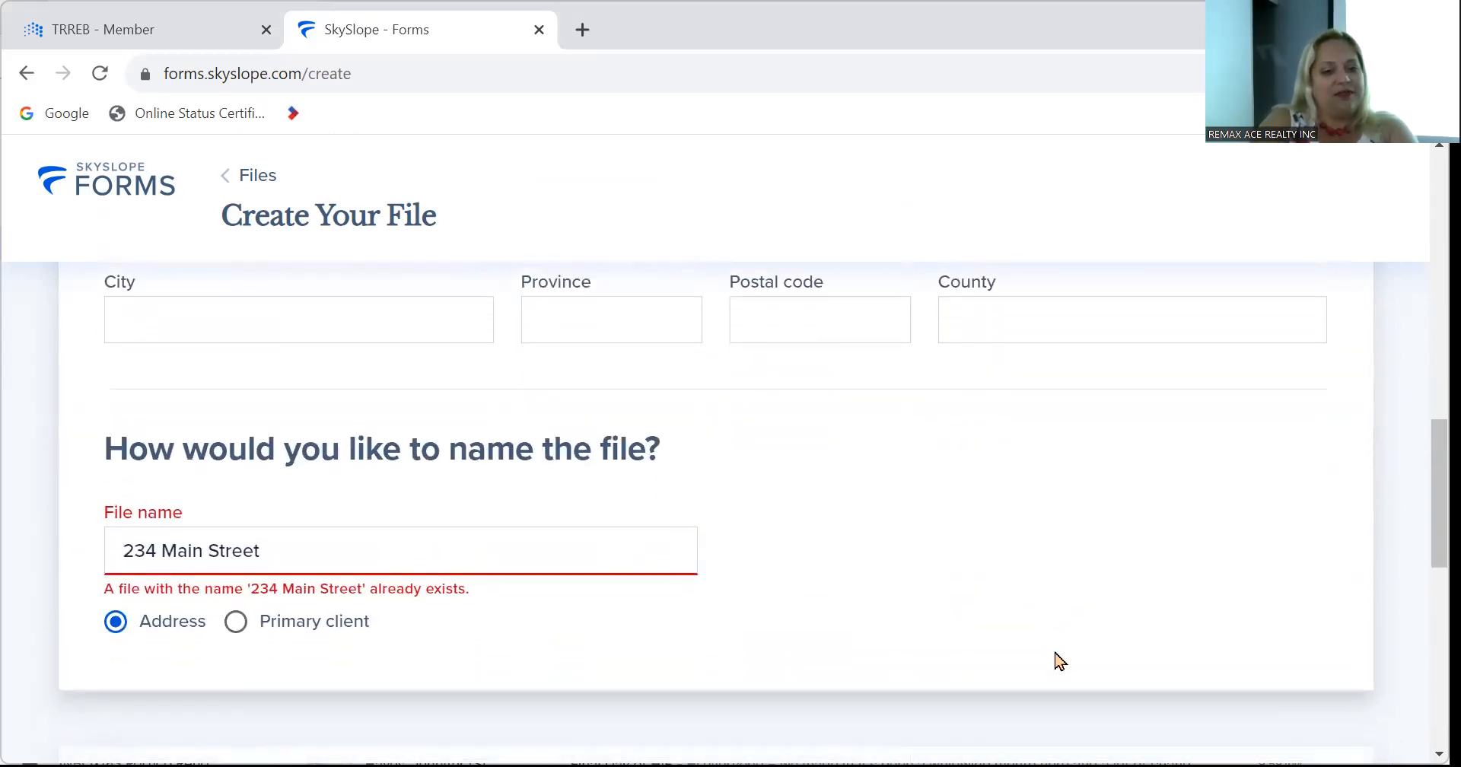
{"action": "left_click", "coordinate": [156, 548]}
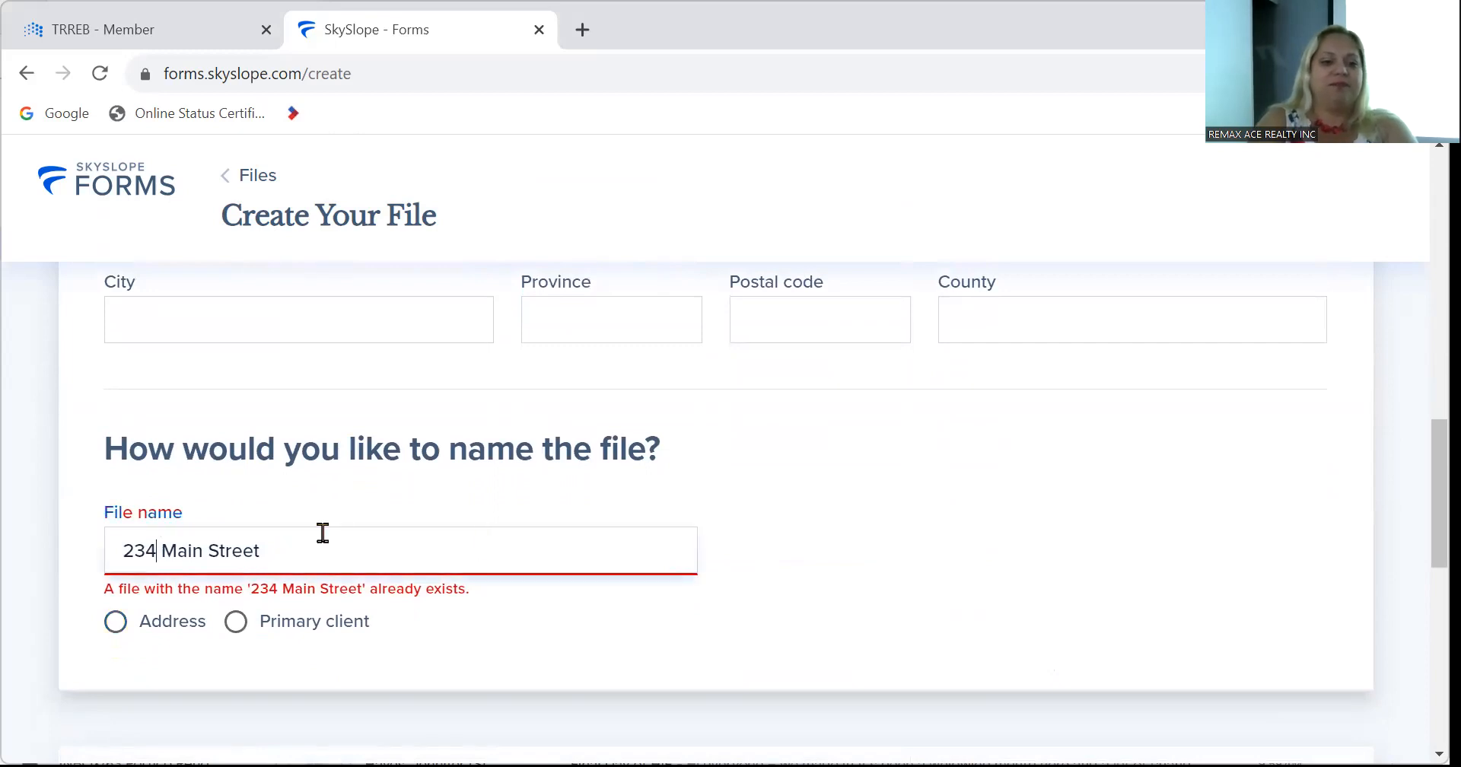
{"action": "key", "text": "BackSpace"}
{"action": "key", "text": "BackSpace"}
{"action": "key", "text": "BackSpace"}
{"action": "type", "text": "456"}
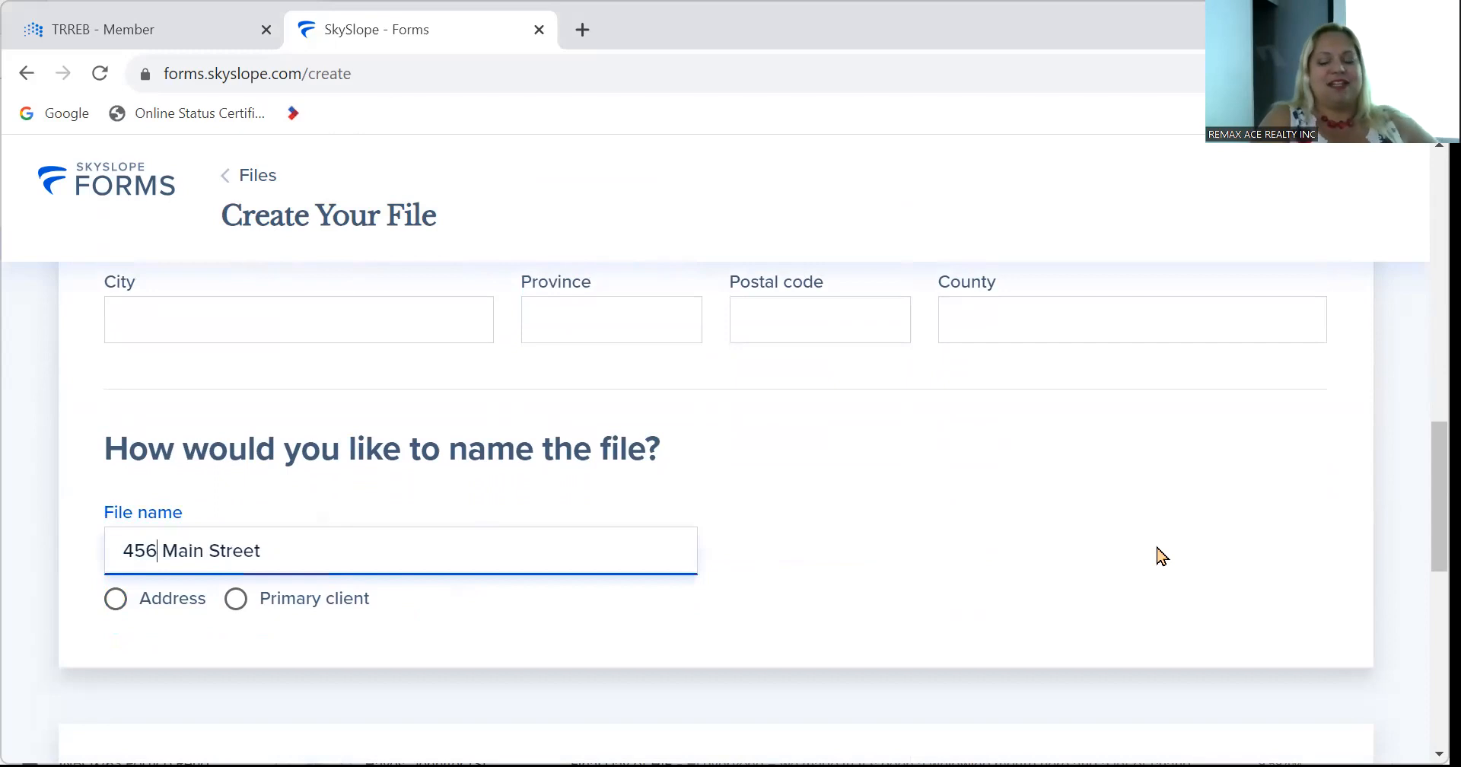
{"action": "scroll", "coordinate": [1157, 554], "scroll_direction": "down", "scroll_amount": 8}
{"action": "scroll", "coordinate": [1157, 555], "scroll_direction": "down", "scroll_amount": 2}
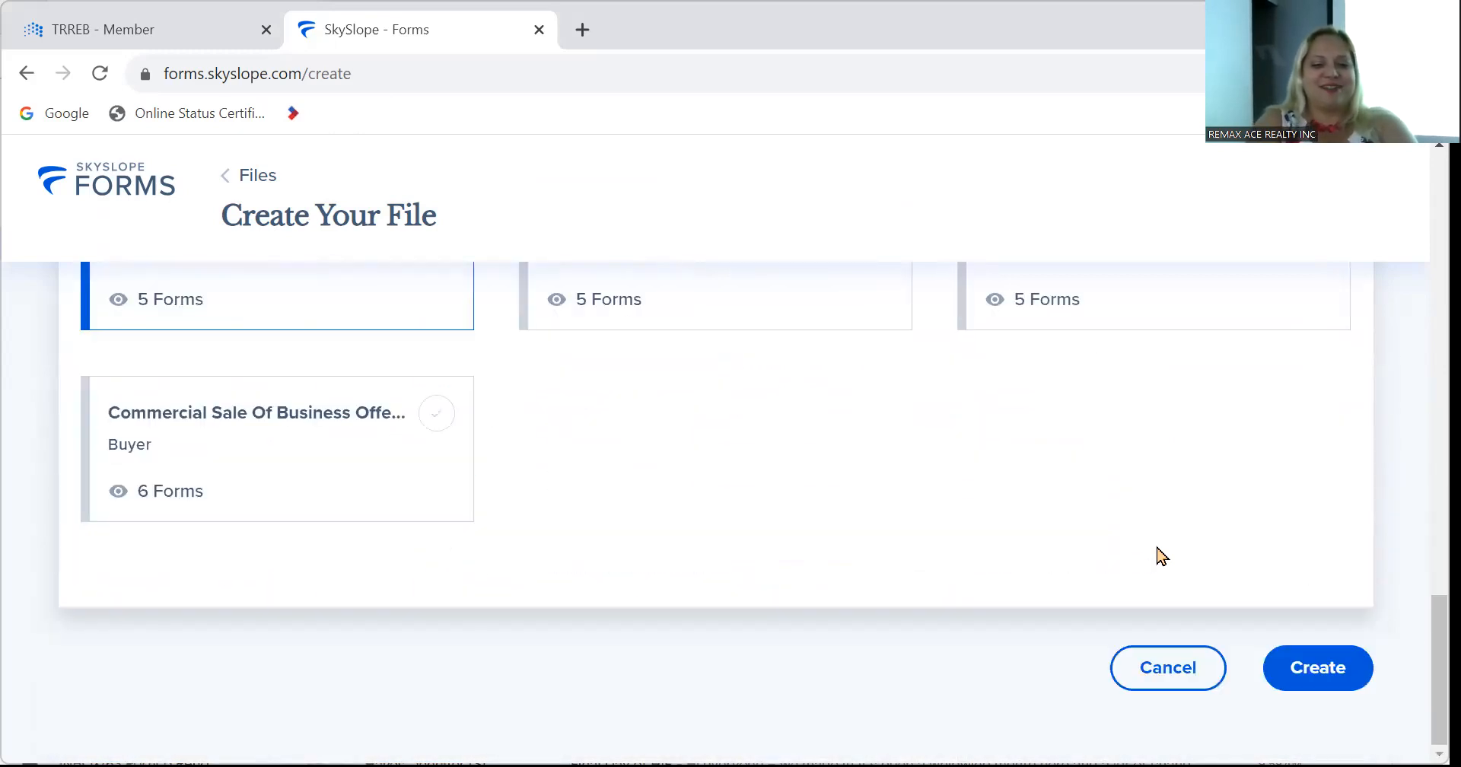
{"action": "left_click", "coordinate": [1331, 694]}
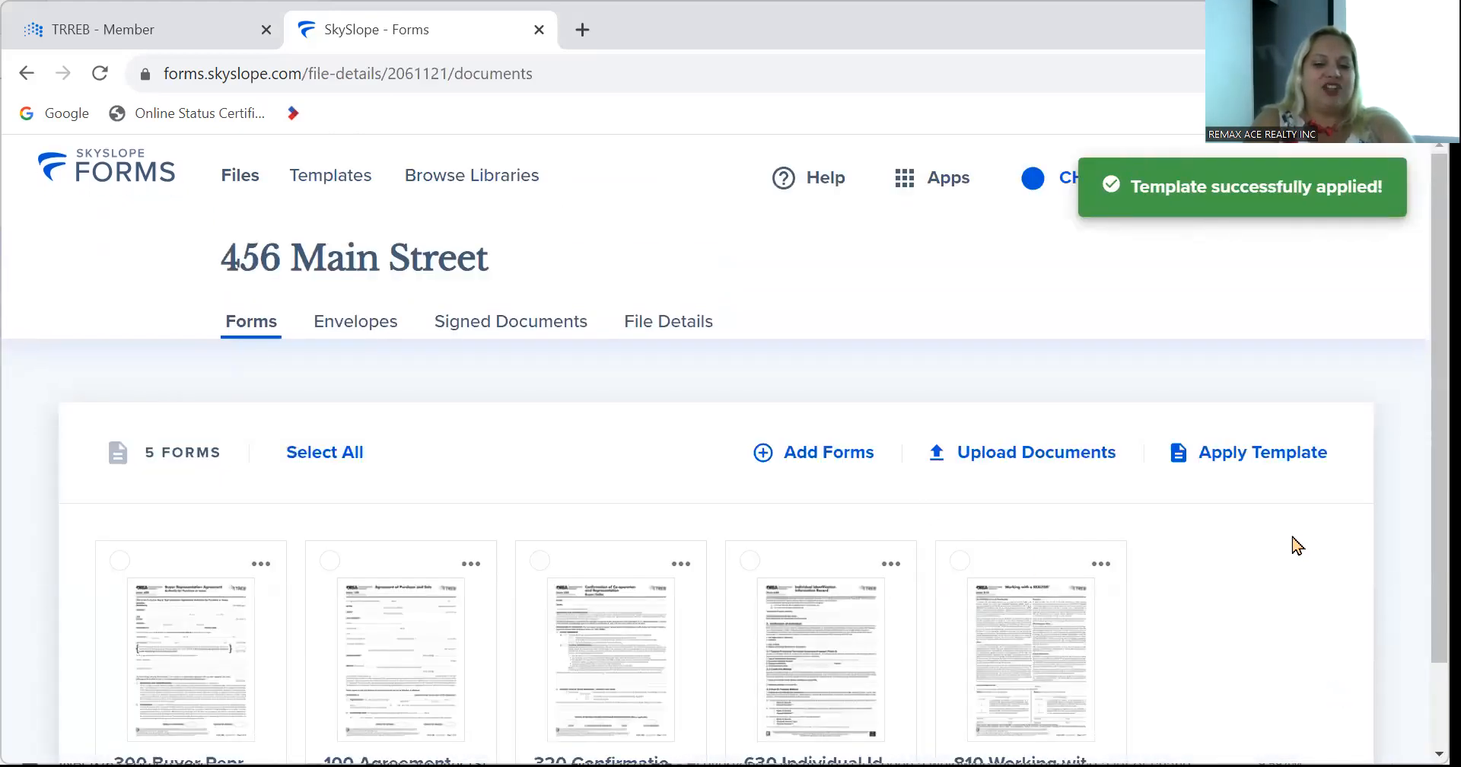
Open the 100 Agreement of Purchase and Sale from the 456 Main Street file's five forms.
{"action": "scroll", "coordinate": [1291, 543], "scroll_direction": "down", "scroll_amount": 2}
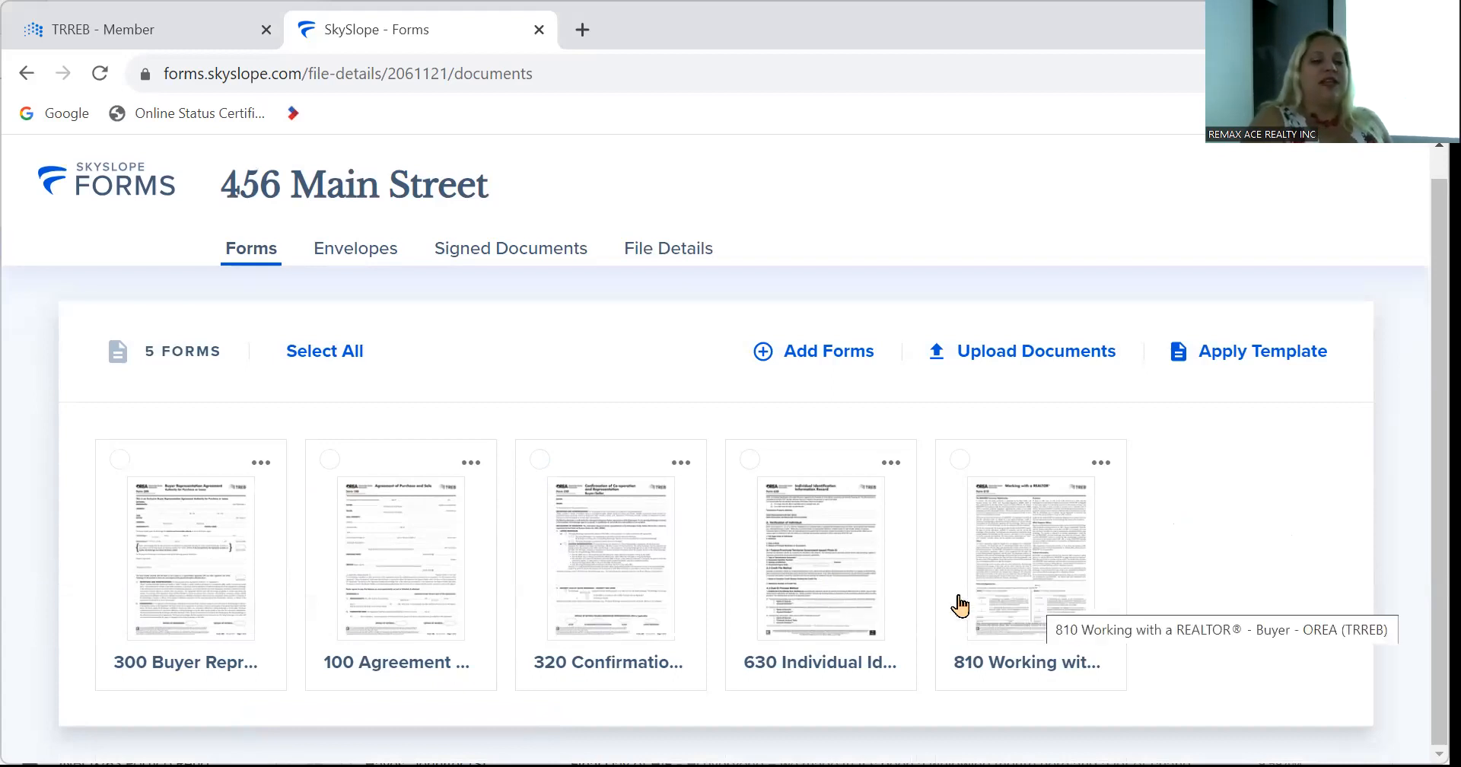
{"action": "left_click", "coordinate": [365, 546]}
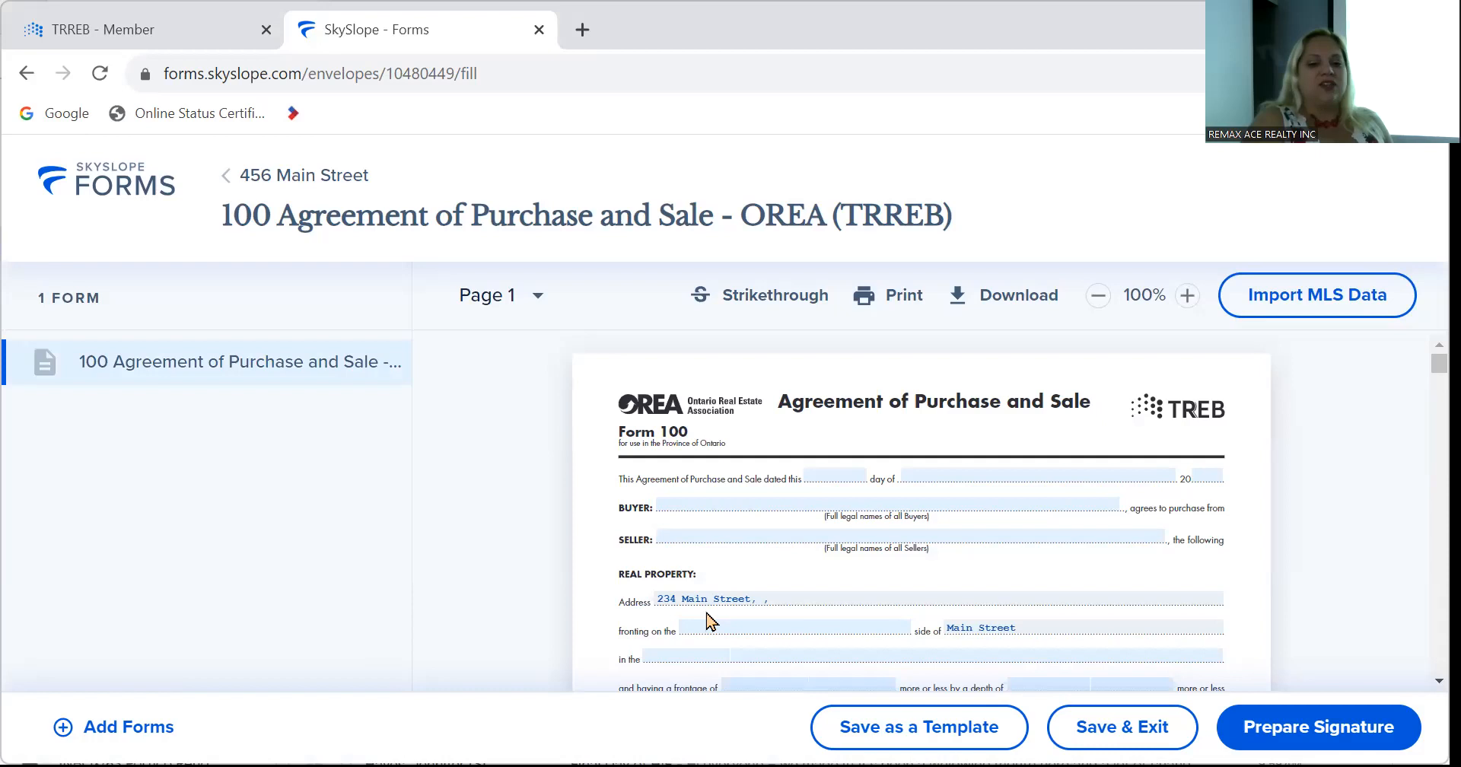
Select the lot depth field, then scroll to page 5 and select the co-op salesperson name.
{"action": "scroll", "coordinate": [613, 589], "scroll_direction": "down", "scroll_amount": 4}
{"action": "scroll", "coordinate": [612, 590], "scroll_direction": "up", "scroll_amount": 1}
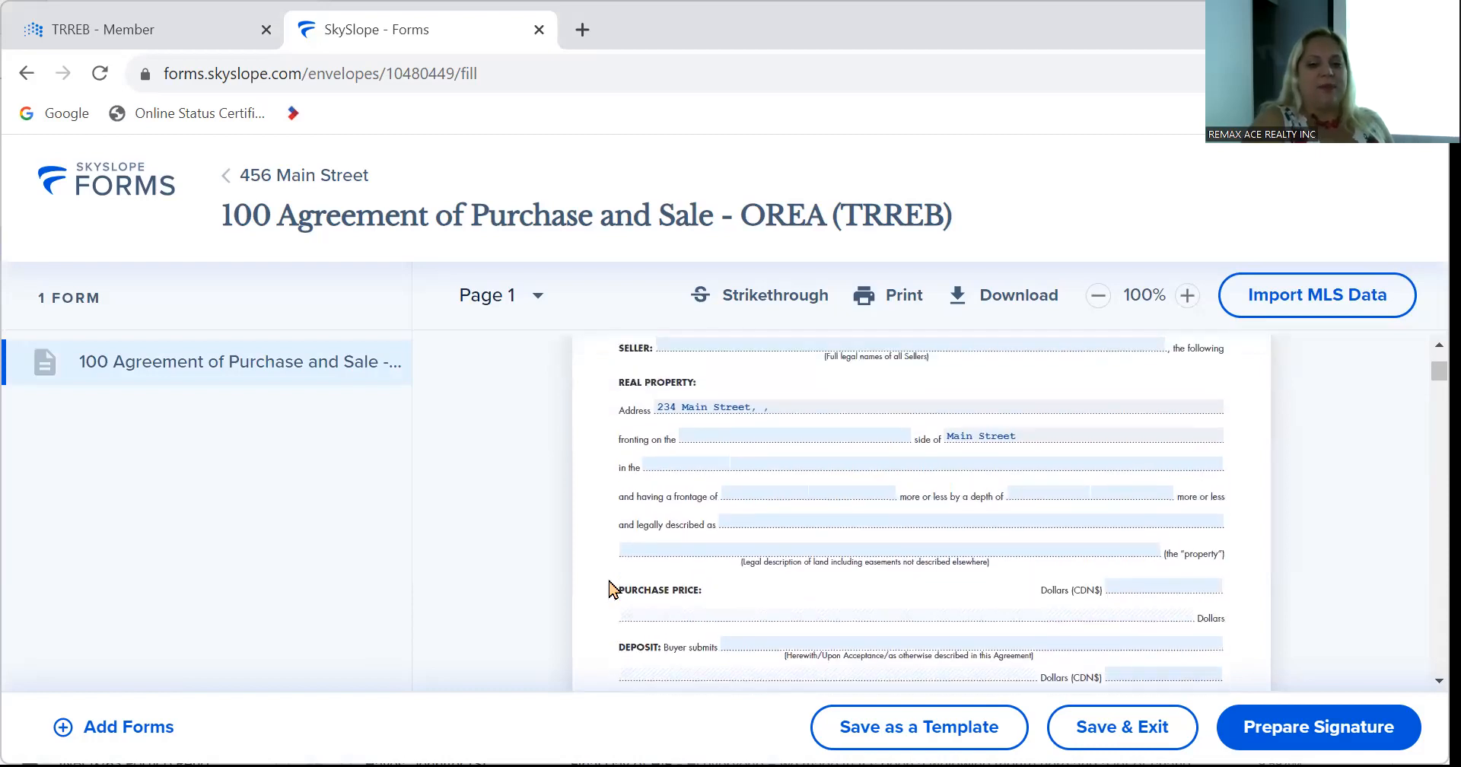
{"action": "left_click", "coordinate": [1040, 492]}
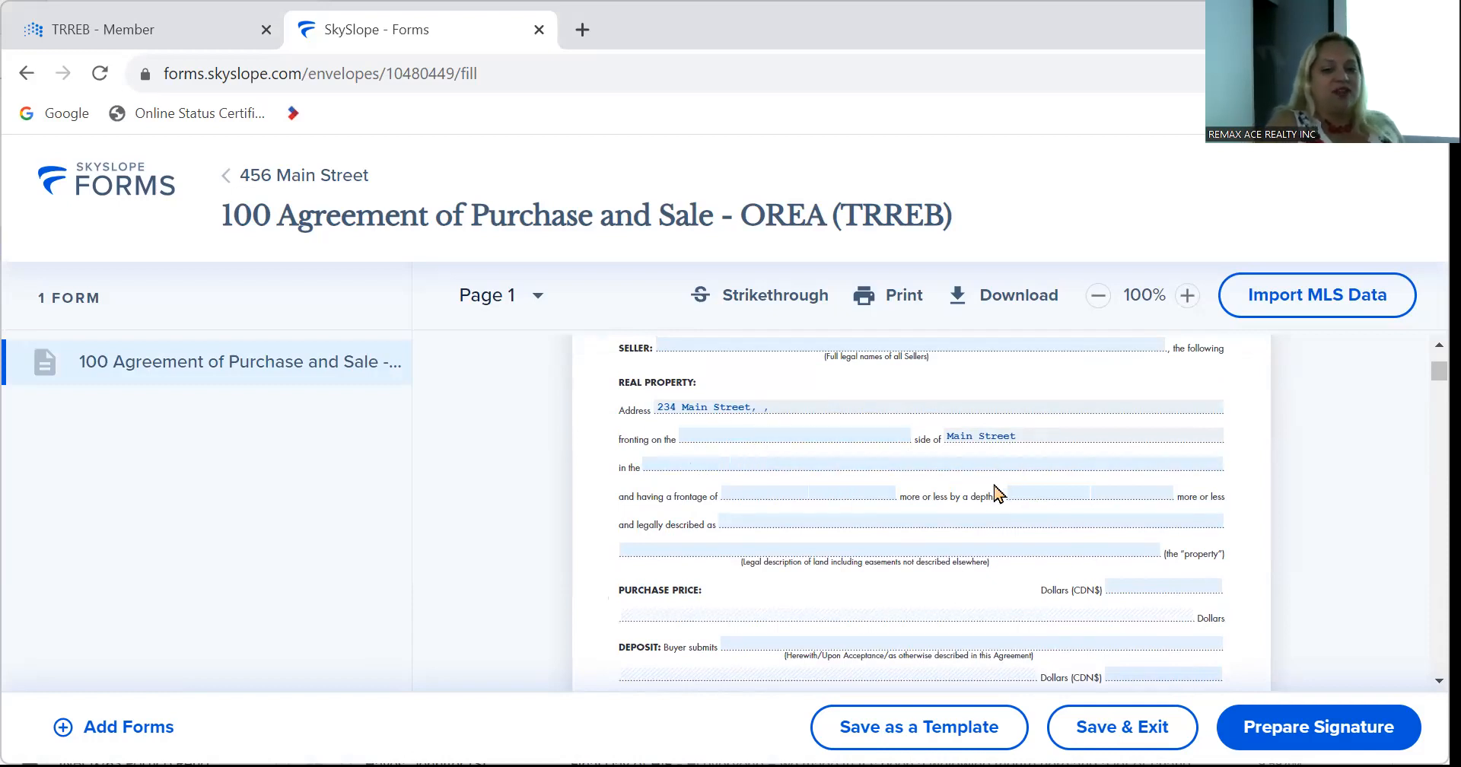
{"action": "scroll", "coordinate": [997, 493], "scroll_direction": "down", "scroll_amount": 15}
{"action": "scroll", "coordinate": [997, 493], "scroll_direction": "down", "scroll_amount": 15}
{"action": "scroll", "coordinate": [997, 493], "scroll_direction": "down", "scroll_amount": 15}
{"action": "scroll", "coordinate": [996, 493], "scroll_direction": "down", "scroll_amount": 15}
{"action": "scroll", "coordinate": [995, 493], "scroll_direction": "down", "scroll_amount": 1}
{"action": "left_click", "coordinate": [674, 521]}
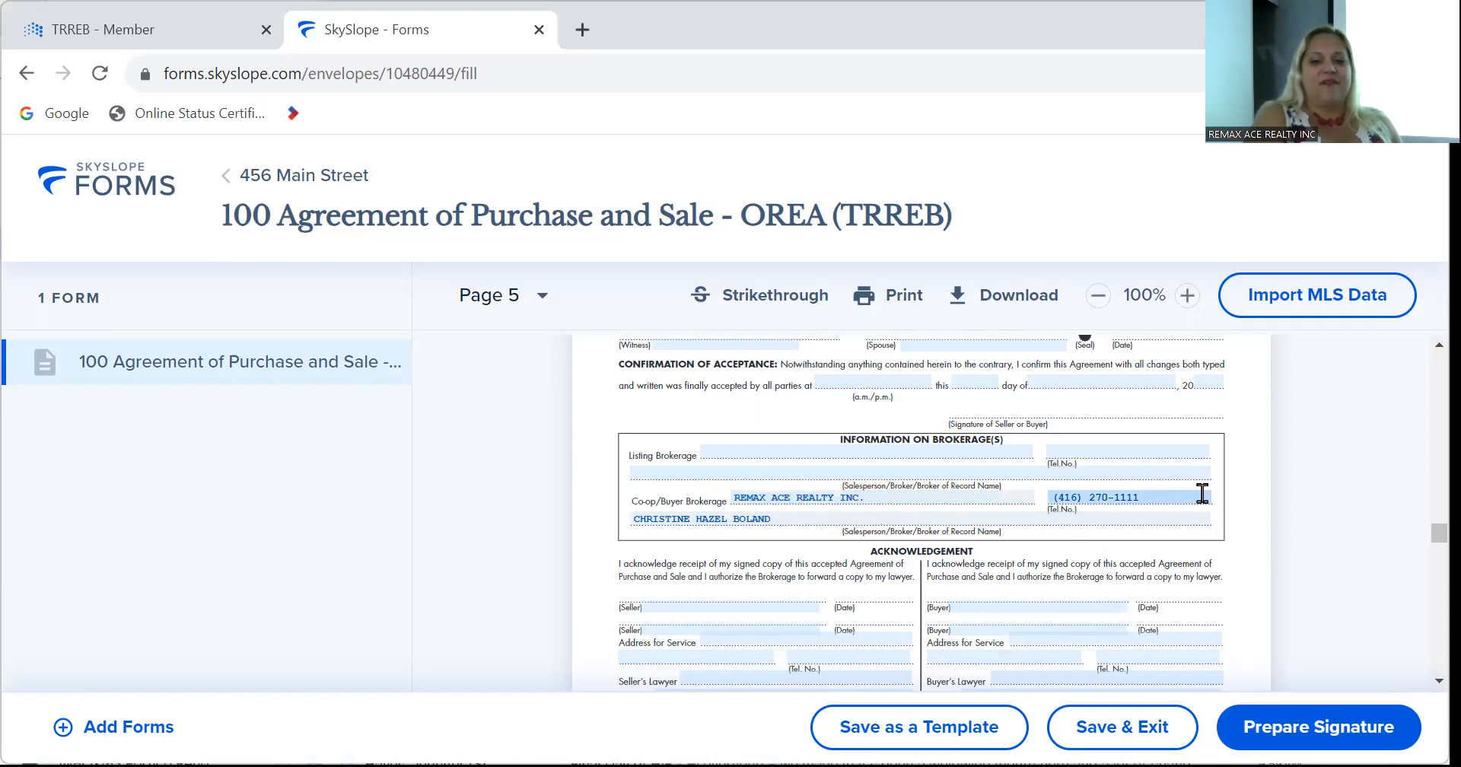
Scroll through the Schedule A clauses on pages 6–8, then back up to the HST clause on page 2.
{"action": "scroll", "coordinate": [799, 599], "scroll_direction": "up", "scroll_amount": 2}
{"action": "scroll", "coordinate": [799, 599], "scroll_direction": "down", "scroll_amount": 15}
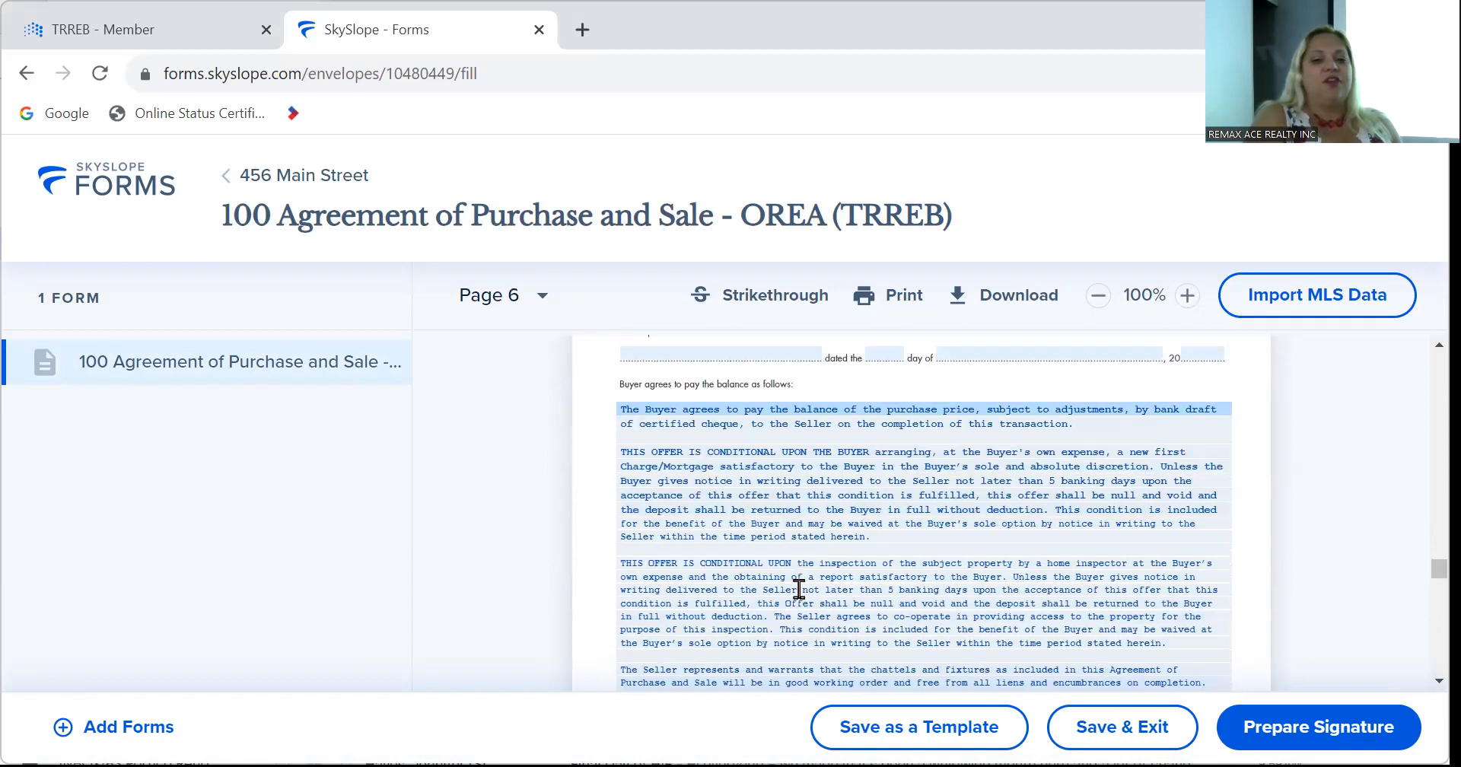
{"action": "scroll", "coordinate": [799, 590], "scroll_direction": "down", "scroll_amount": 5}
{"action": "scroll", "coordinate": [803, 599], "scroll_direction": "up", "scroll_amount": 9}
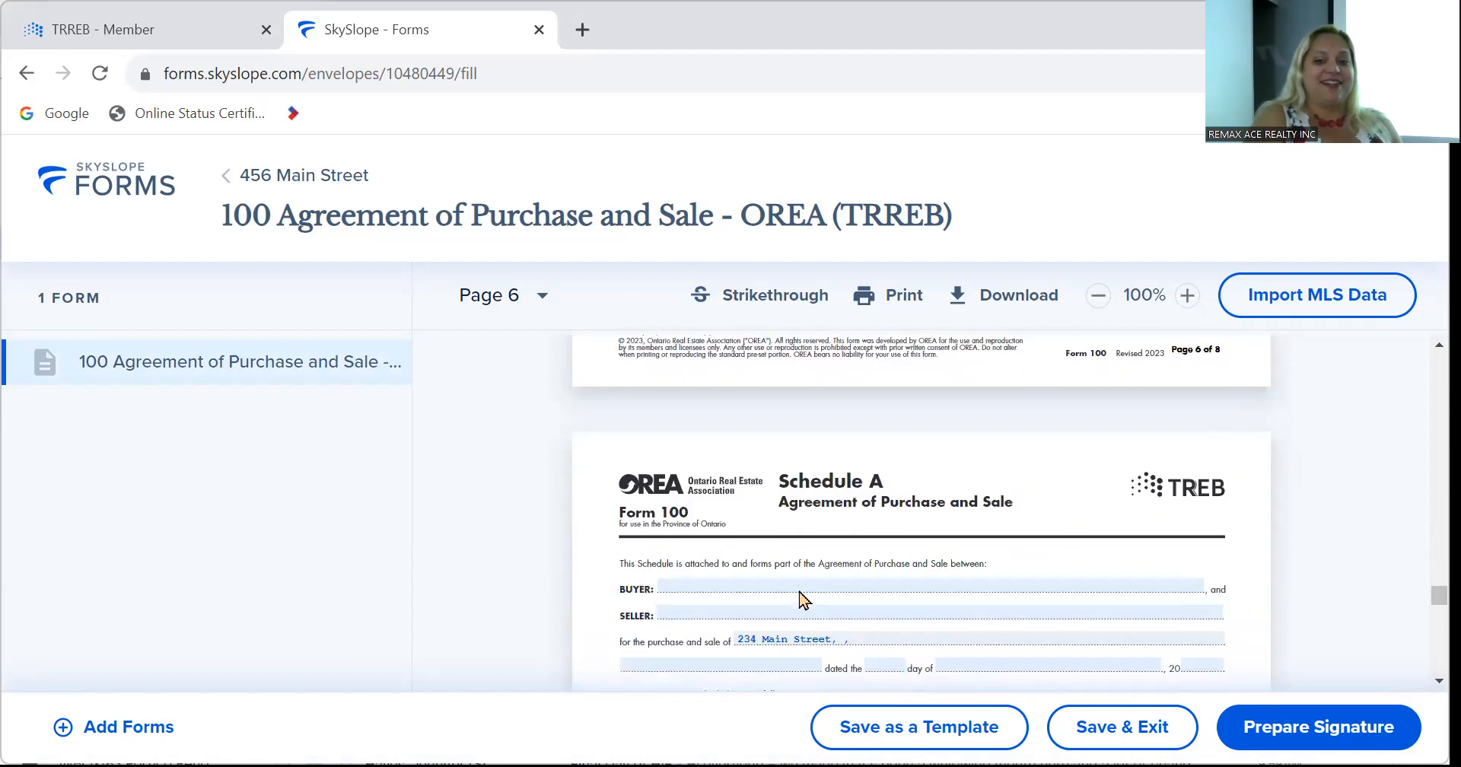
{"action": "scroll", "coordinate": [799, 599], "scroll_direction": "down", "scroll_amount": 6}
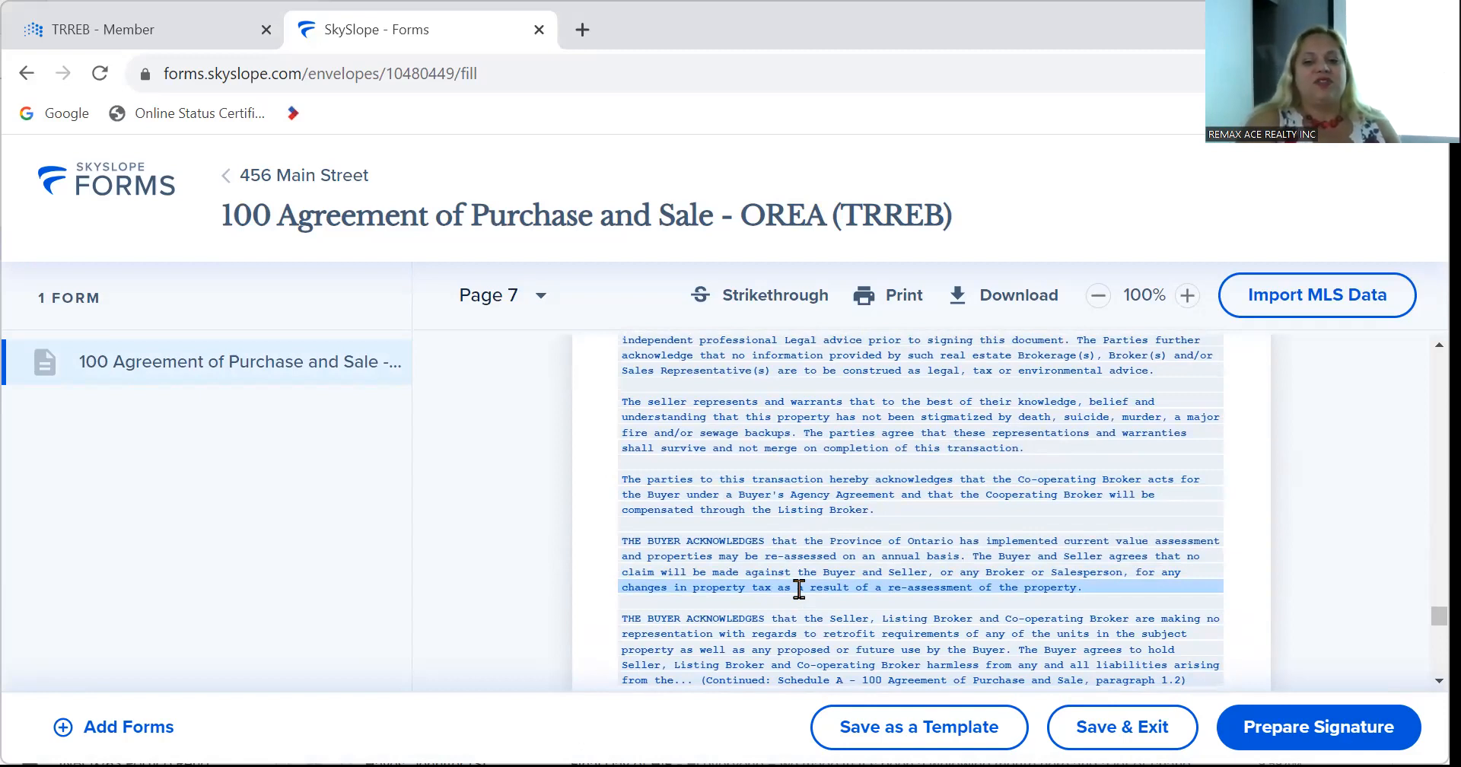
{"action": "scroll", "coordinate": [799, 594], "scroll_direction": "down", "scroll_amount": 20}
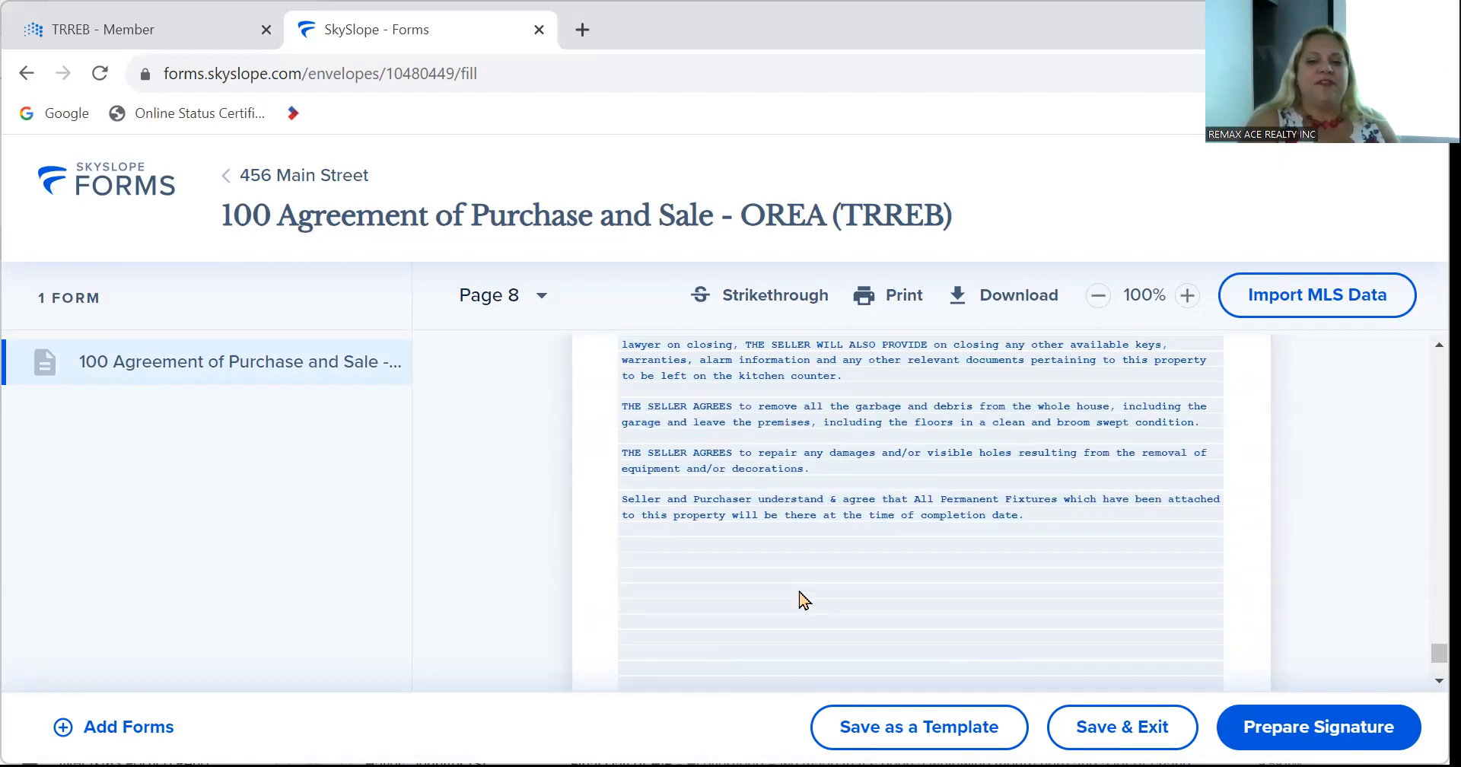
{"action": "scroll", "coordinate": [799, 599], "scroll_direction": "up", "scroll_amount": 15}
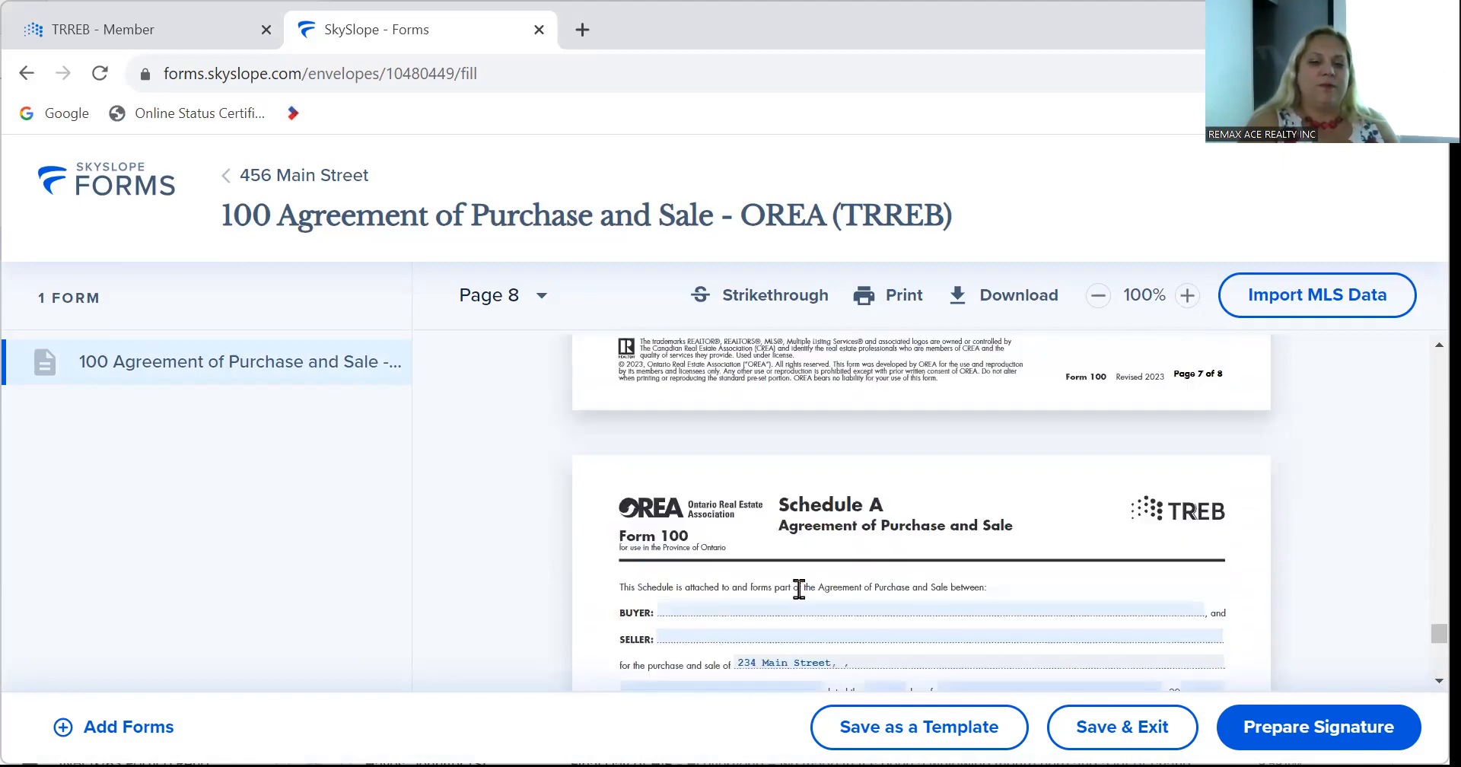
{"action": "scroll", "coordinate": [799, 598], "scroll_direction": "up", "scroll_amount": 20}
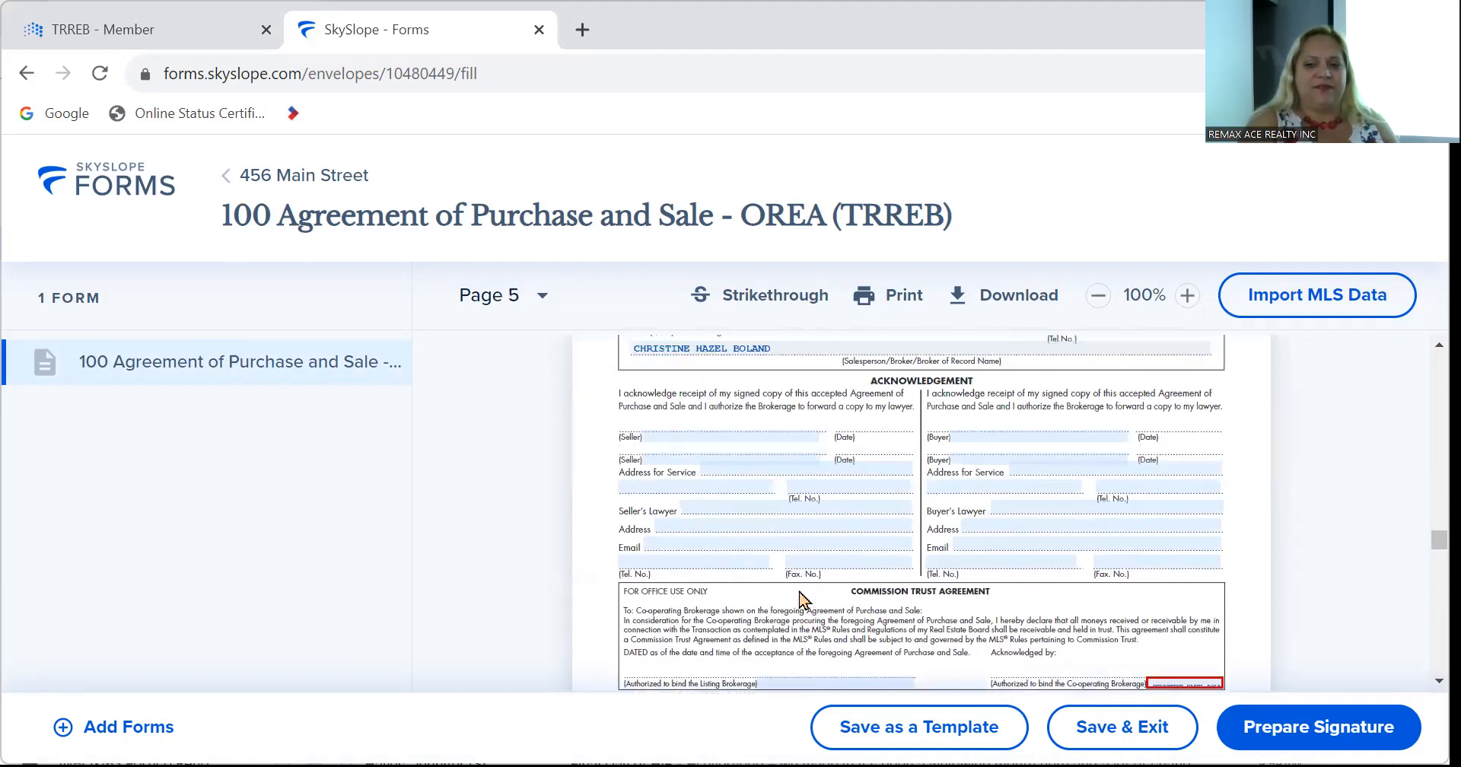
{"action": "scroll", "coordinate": [799, 599], "scroll_direction": "up", "scroll_amount": 20}
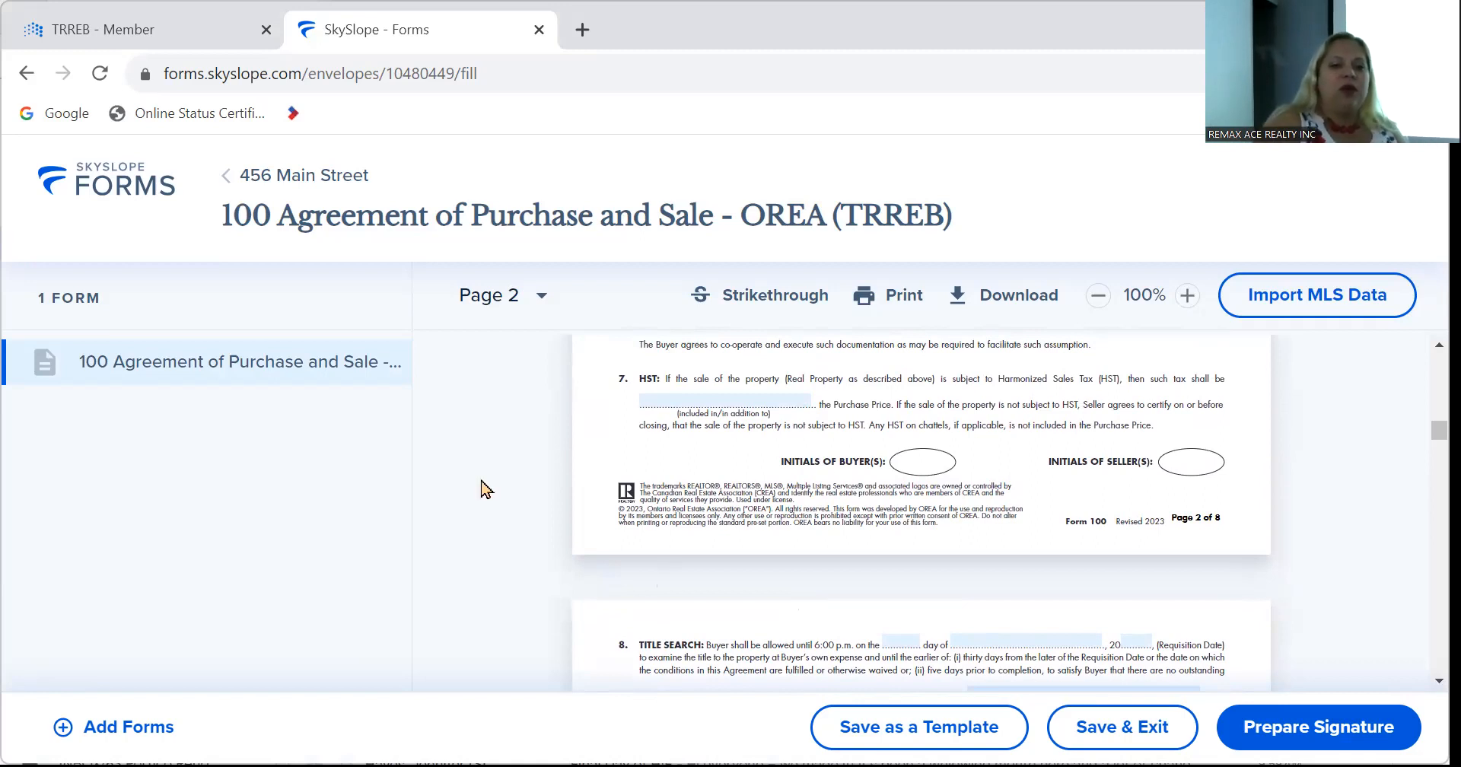
Save & Exit the agreement as draft envelope '456 Main Street', then return to All Files.
{"action": "left_click", "coordinate": [244, 182]}
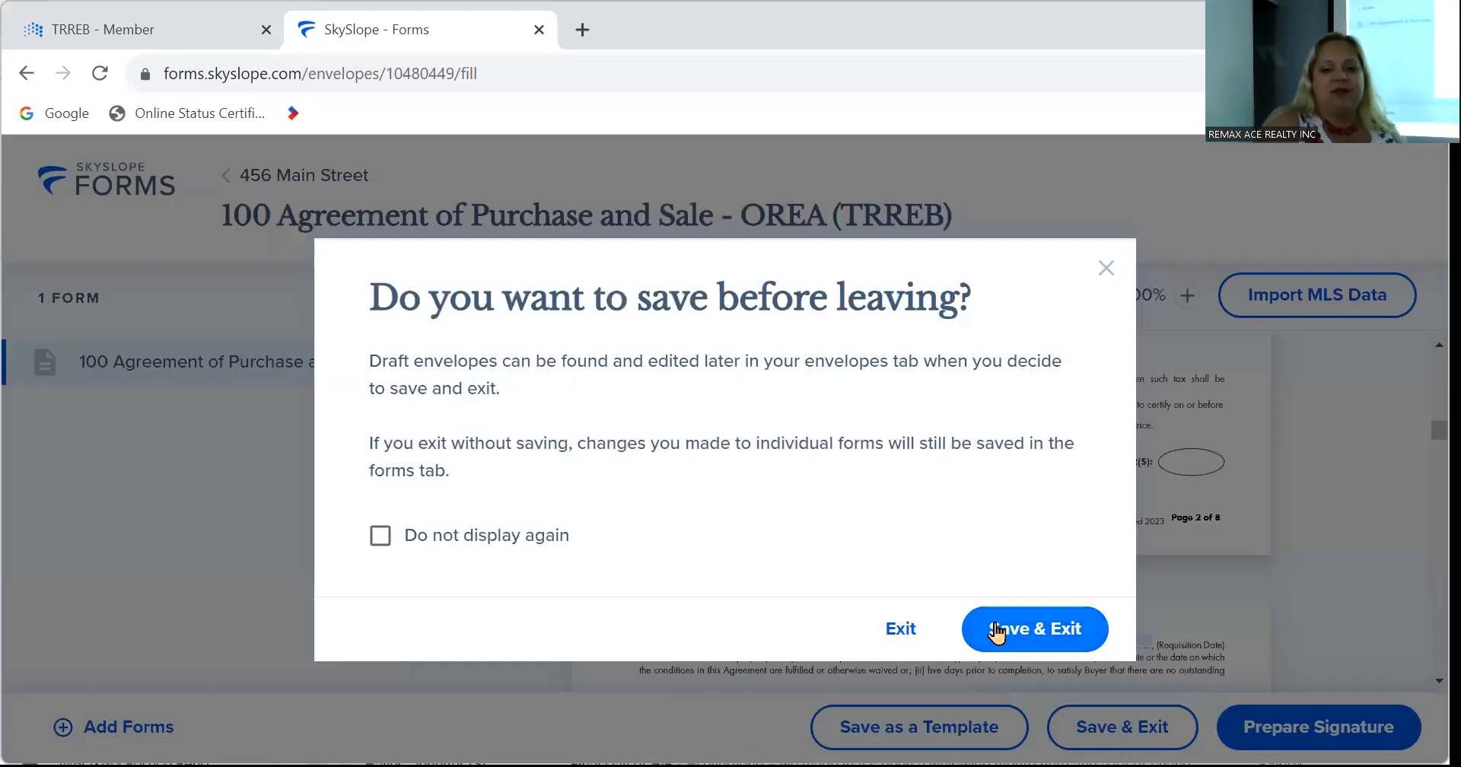
{"action": "left_click", "coordinate": [982, 635]}
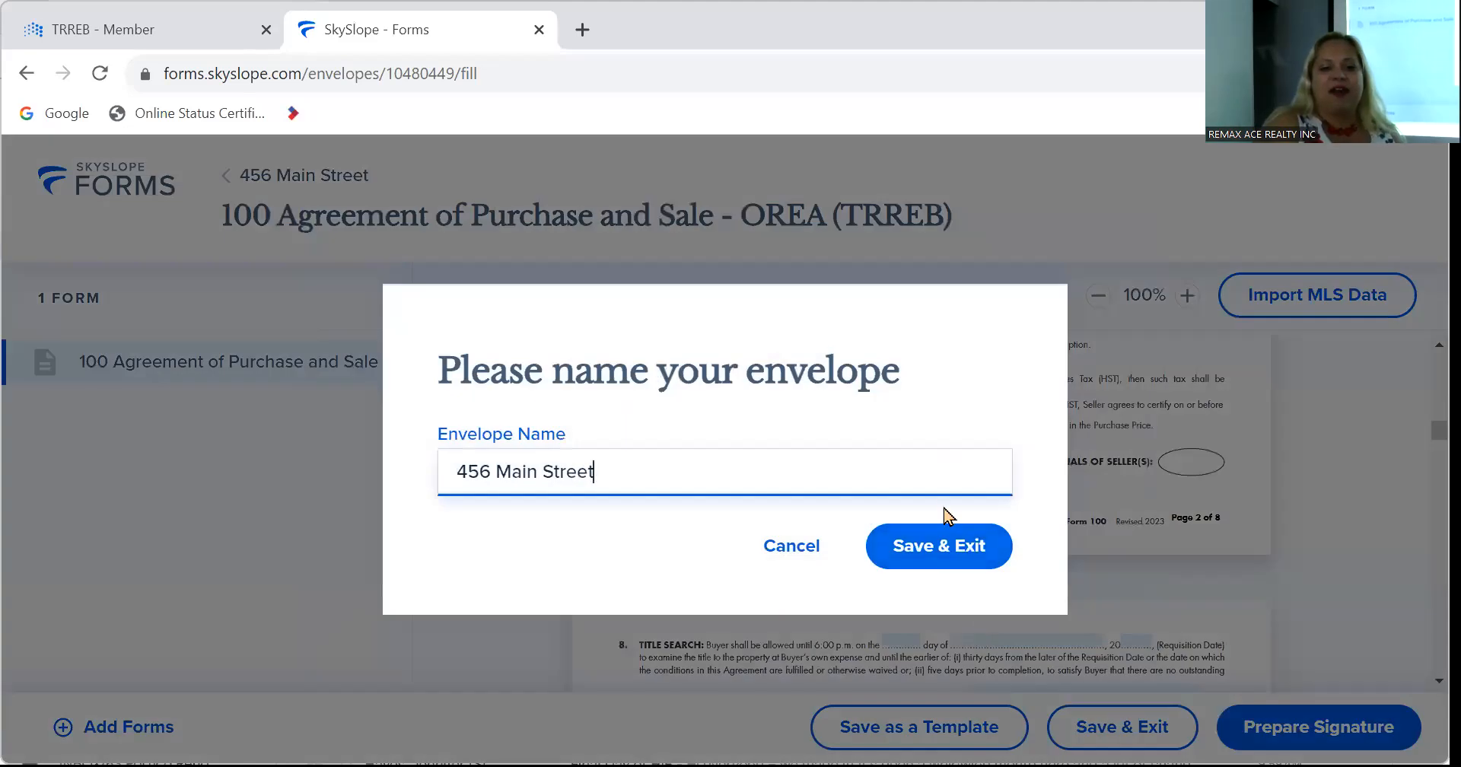
{"action": "left_click", "coordinate": [942, 559]}
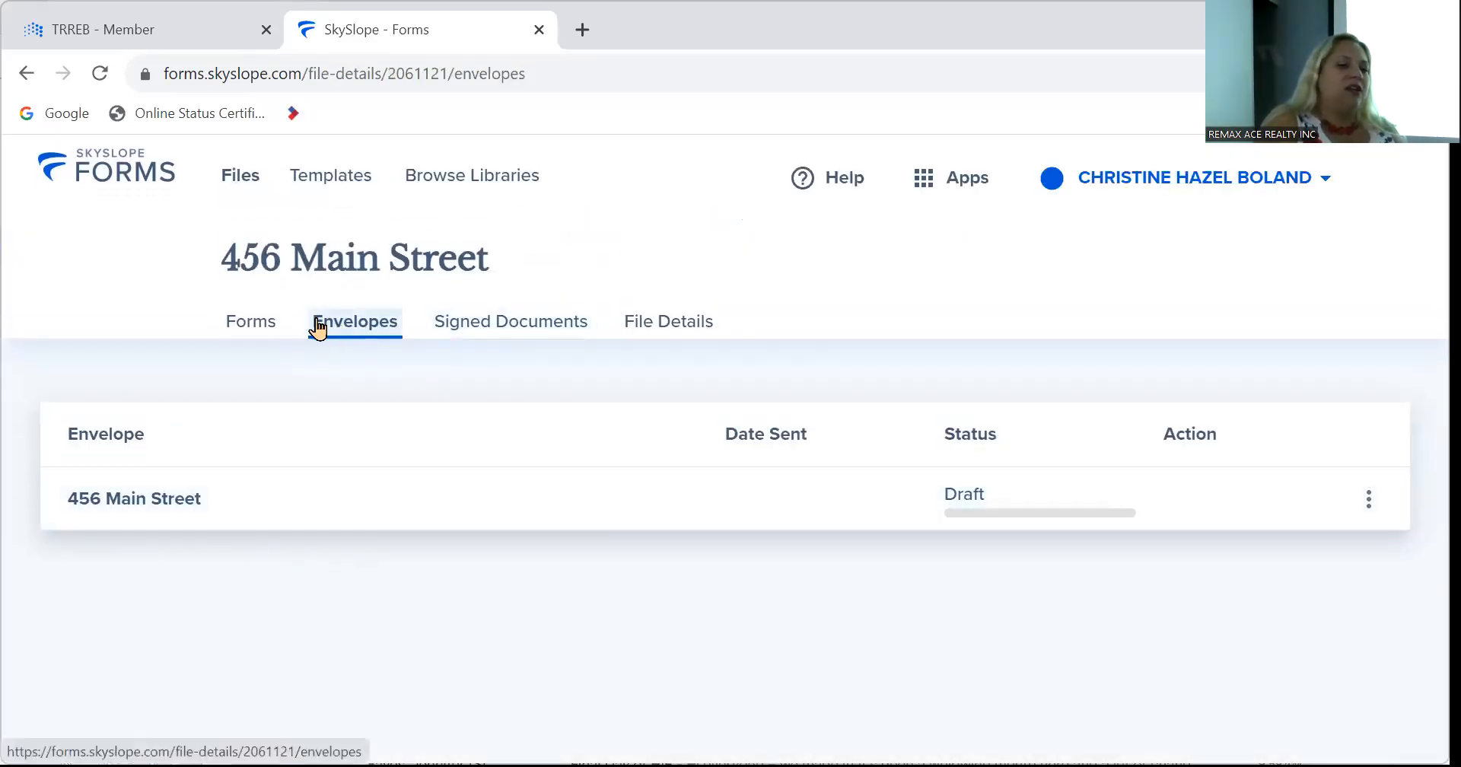
{"action": "left_click", "coordinate": [237, 175]}
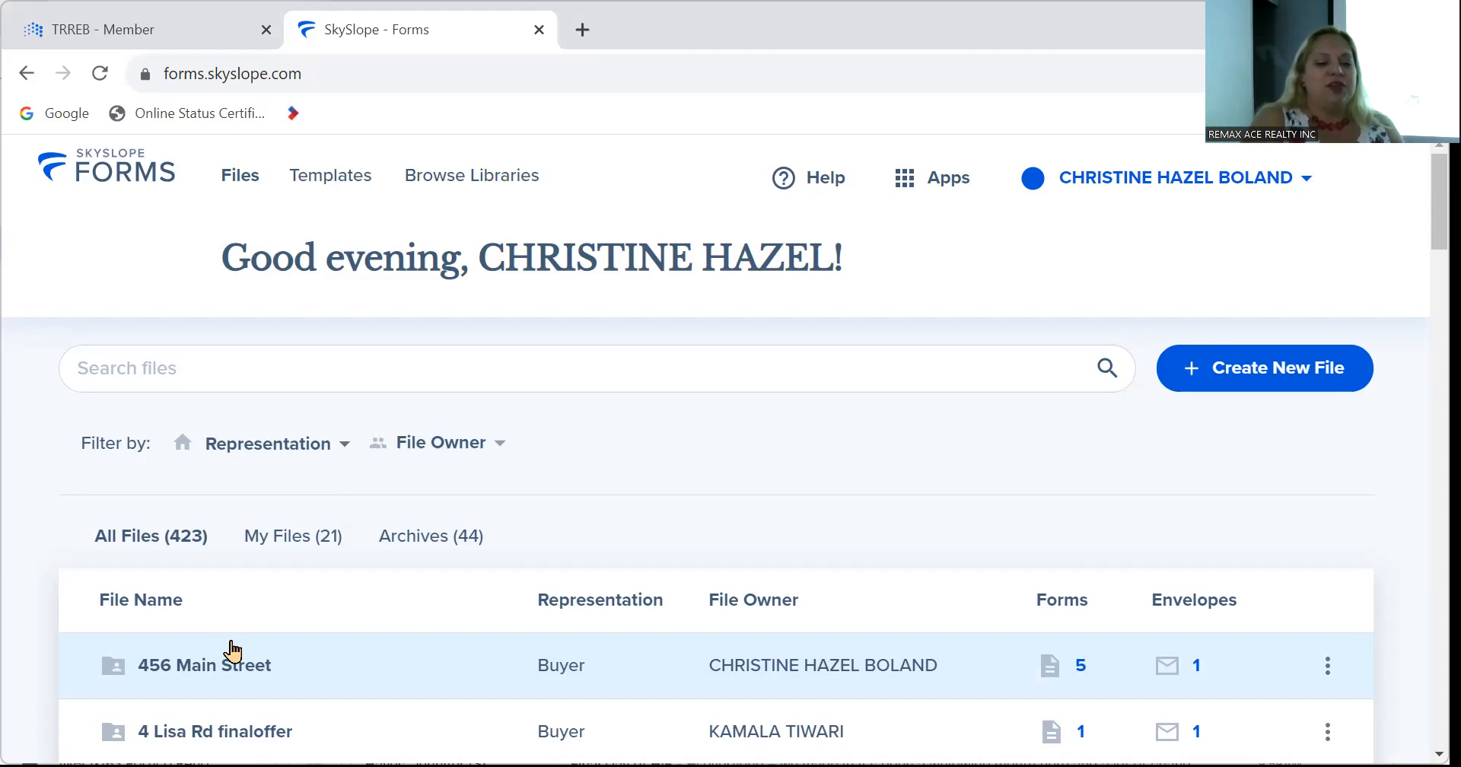
Open the 456 Main Street row and scroll its Forms tab to see all five forms.
{"action": "left_click", "coordinate": [233, 651]}
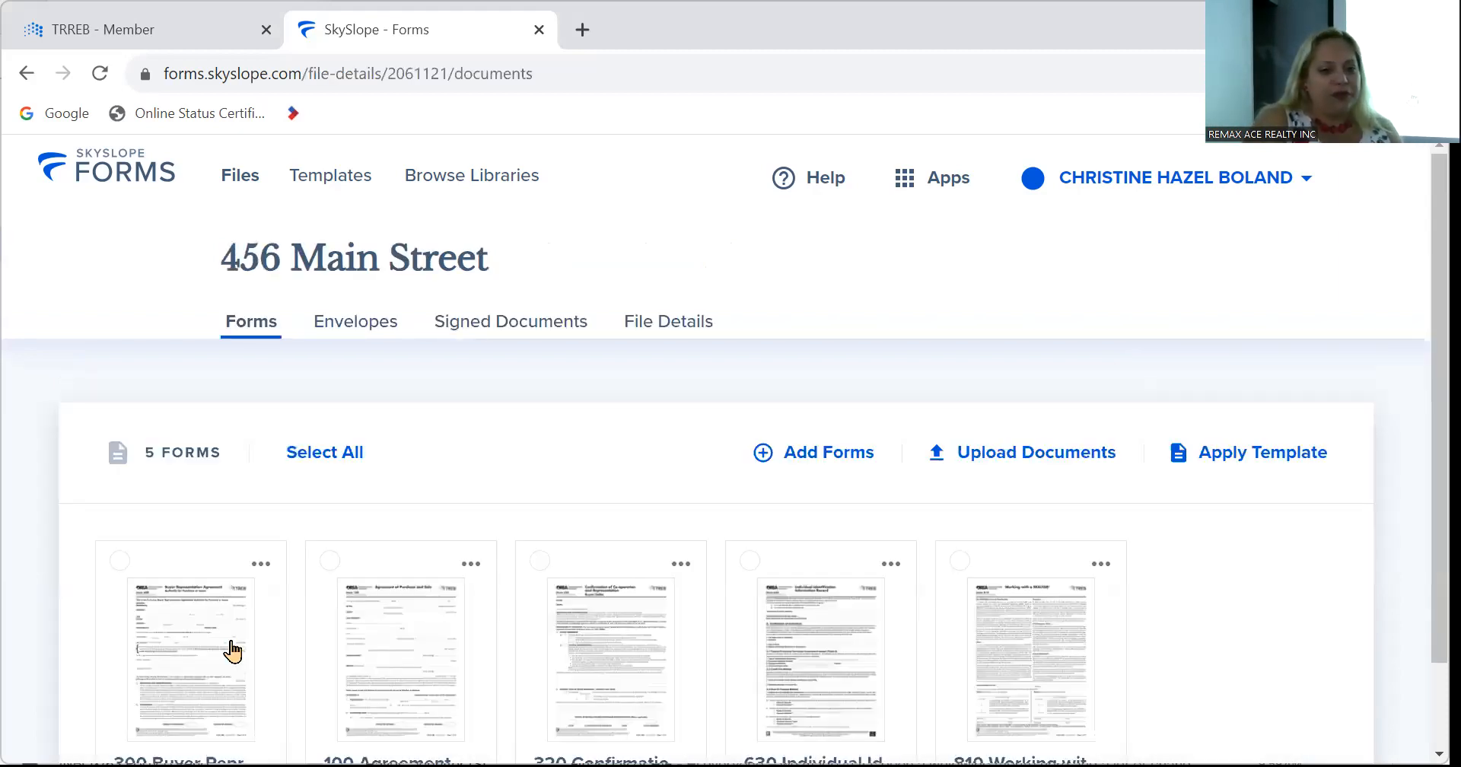
{"action": "scroll", "coordinate": [563, 599], "scroll_direction": "down", "scroll_amount": 1}
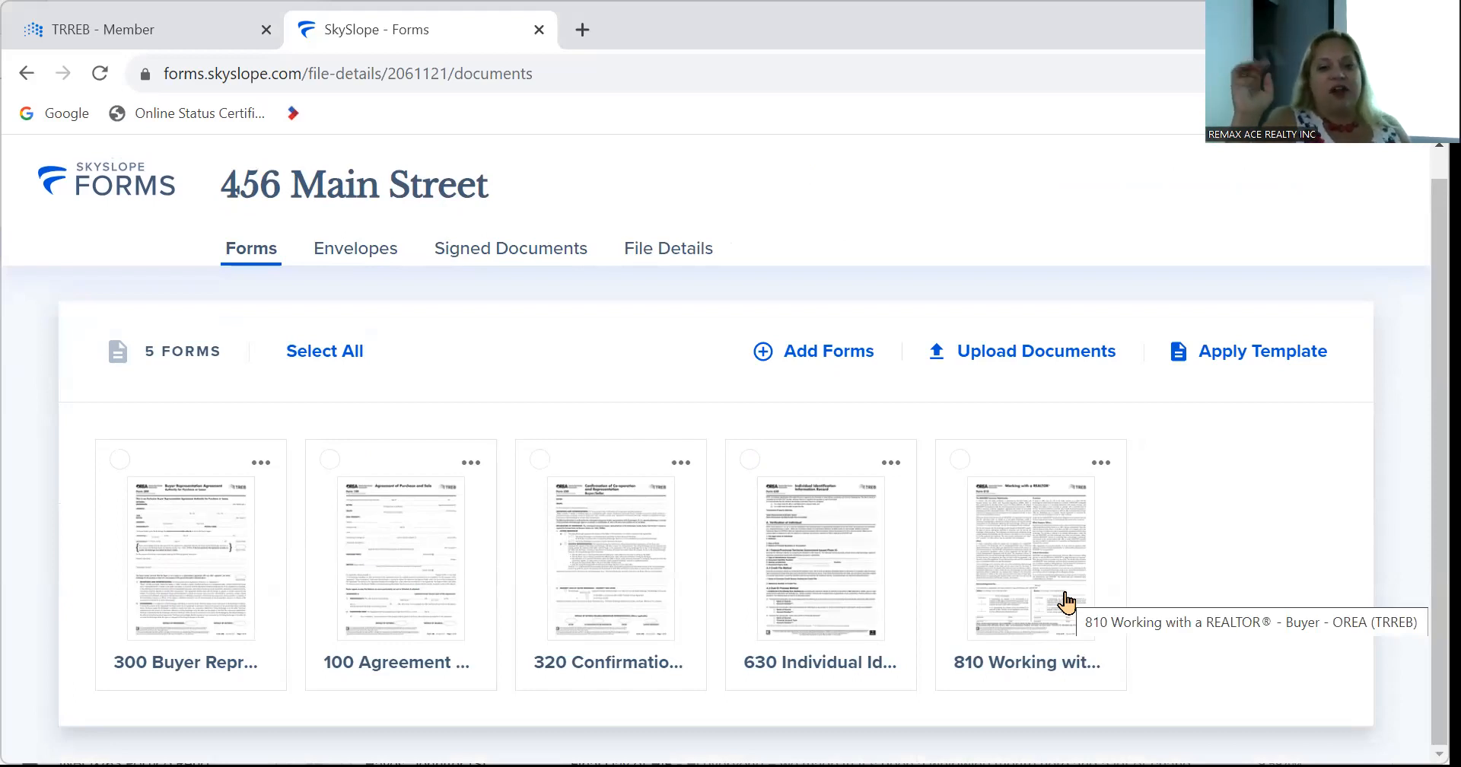
Select the 100 Agreement of Purchase and Sale and 320 Confirmation forms and start Fill and Send.
{"action": "left_click", "coordinate": [330, 459]}
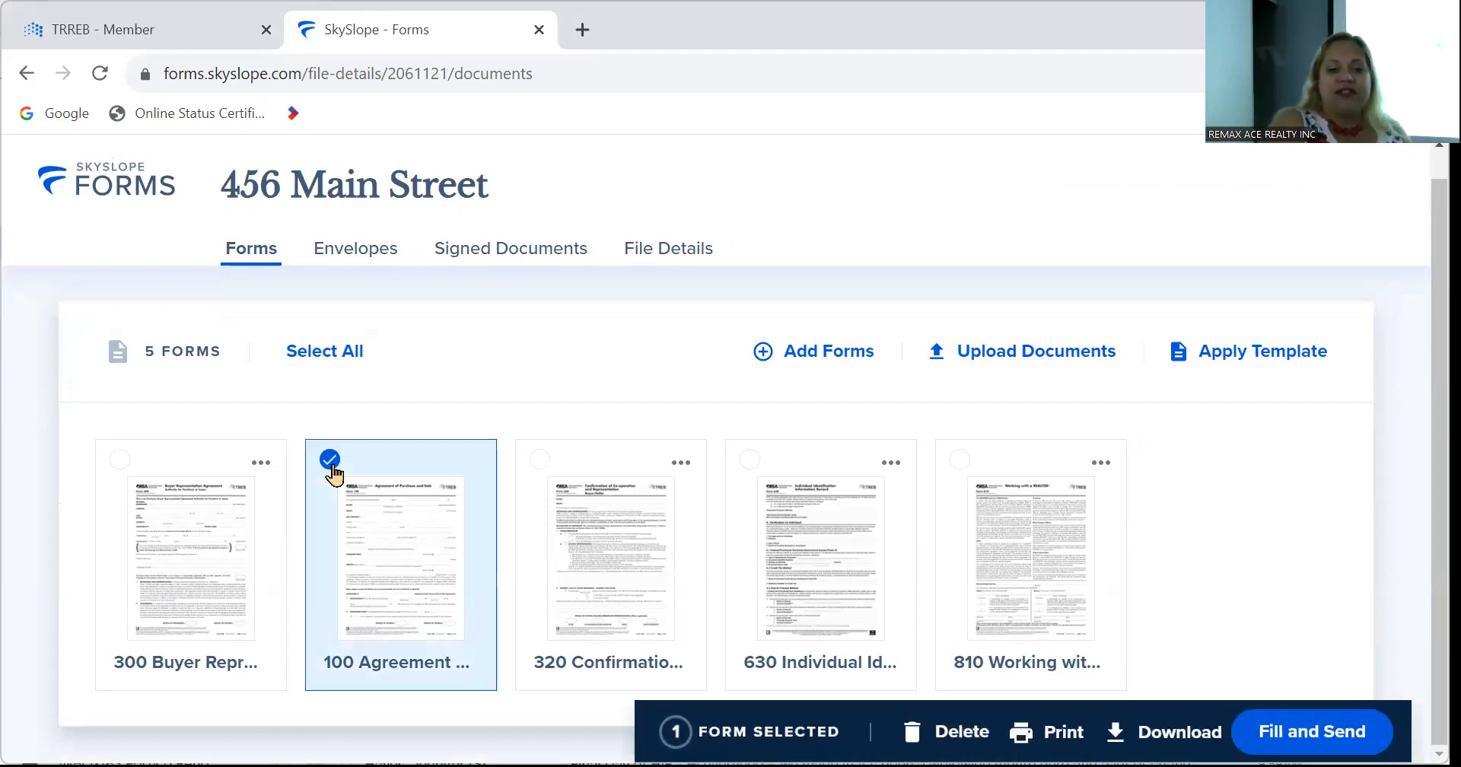
{"action": "left_click", "coordinate": [541, 460]}
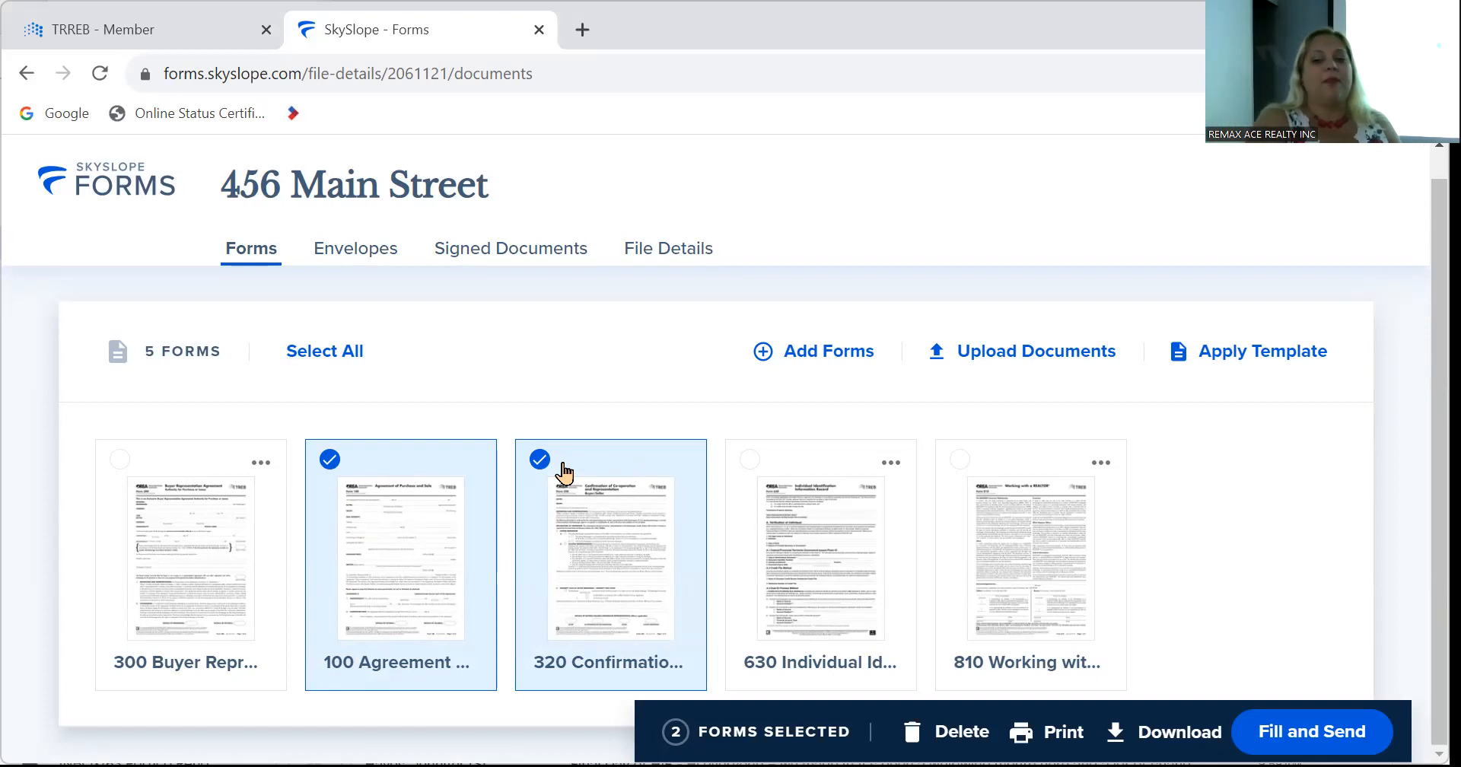
{"action": "left_click", "coordinate": [1328, 732]}
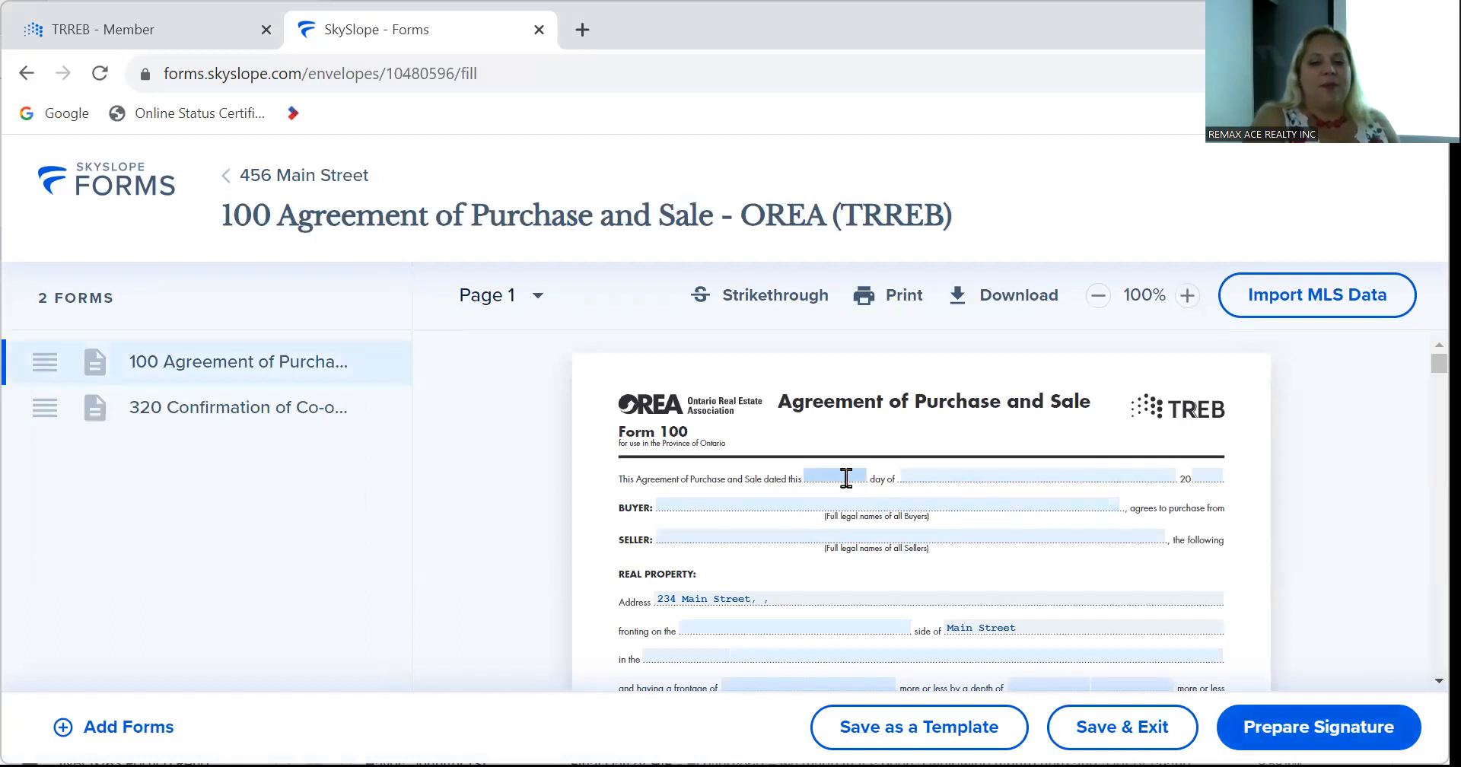
Date the agreement 27 July 2023 and save the buyer's first and last name.
{"action": "left_click", "coordinate": [846, 477]}
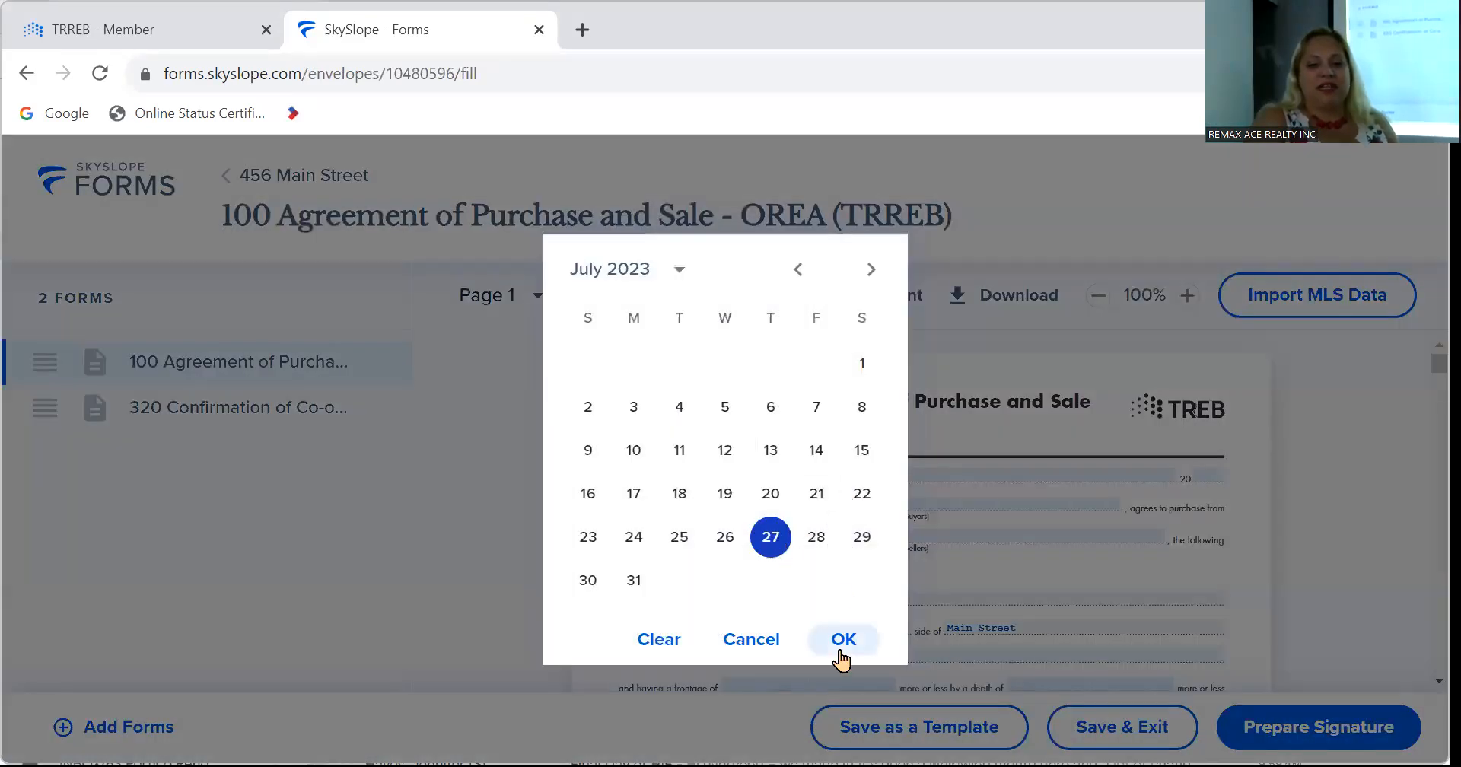
{"action": "left_click", "coordinate": [842, 639]}
{"action": "left_click", "coordinate": [740, 498]}
{"action": "type", "text": "John"}
{"action": "key", "text": "Tab"}
{"action": "key", "text": "Tab"}
{"action": "type", "text": "Smith"}
{"action": "key", "text": "Tab"}
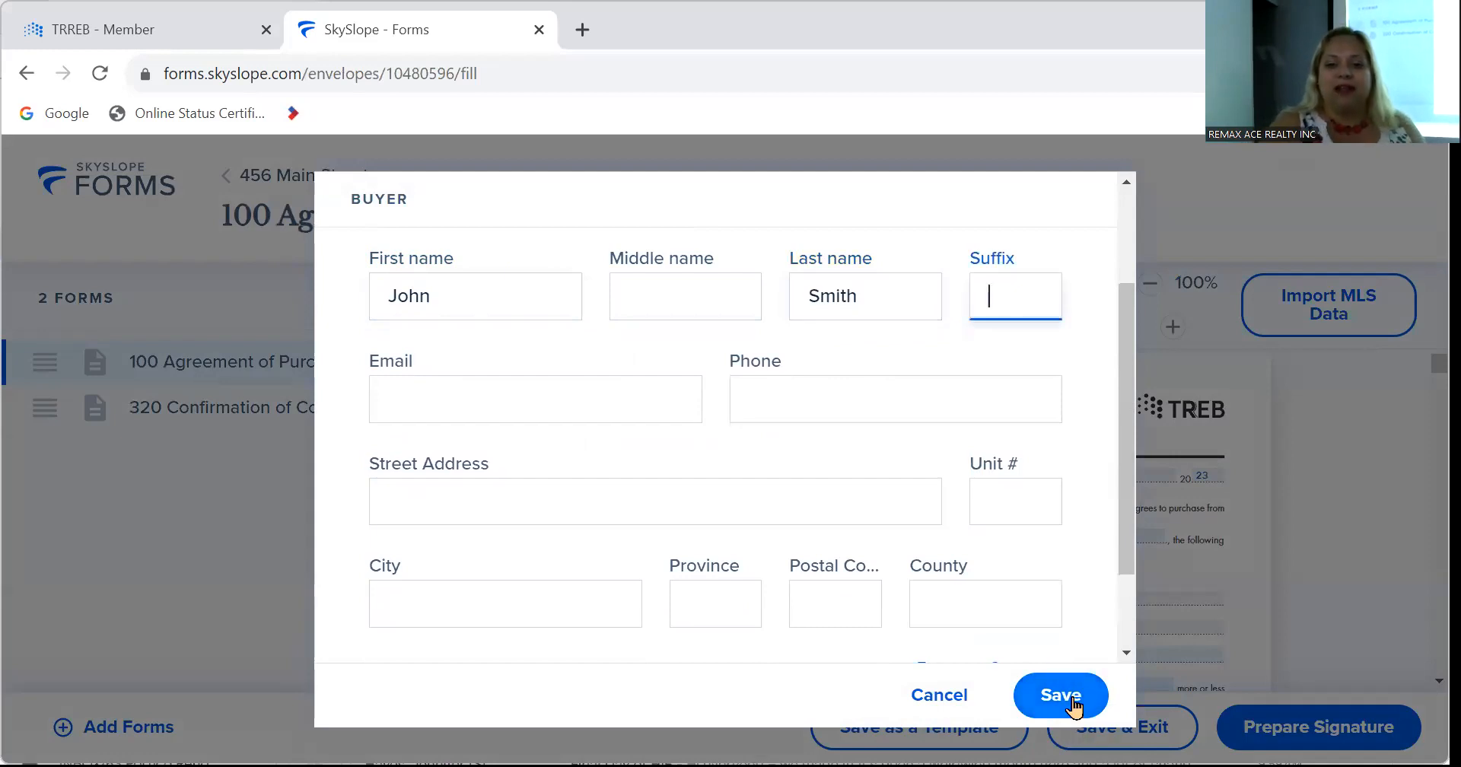
{"action": "left_click", "coordinate": [1073, 706]}
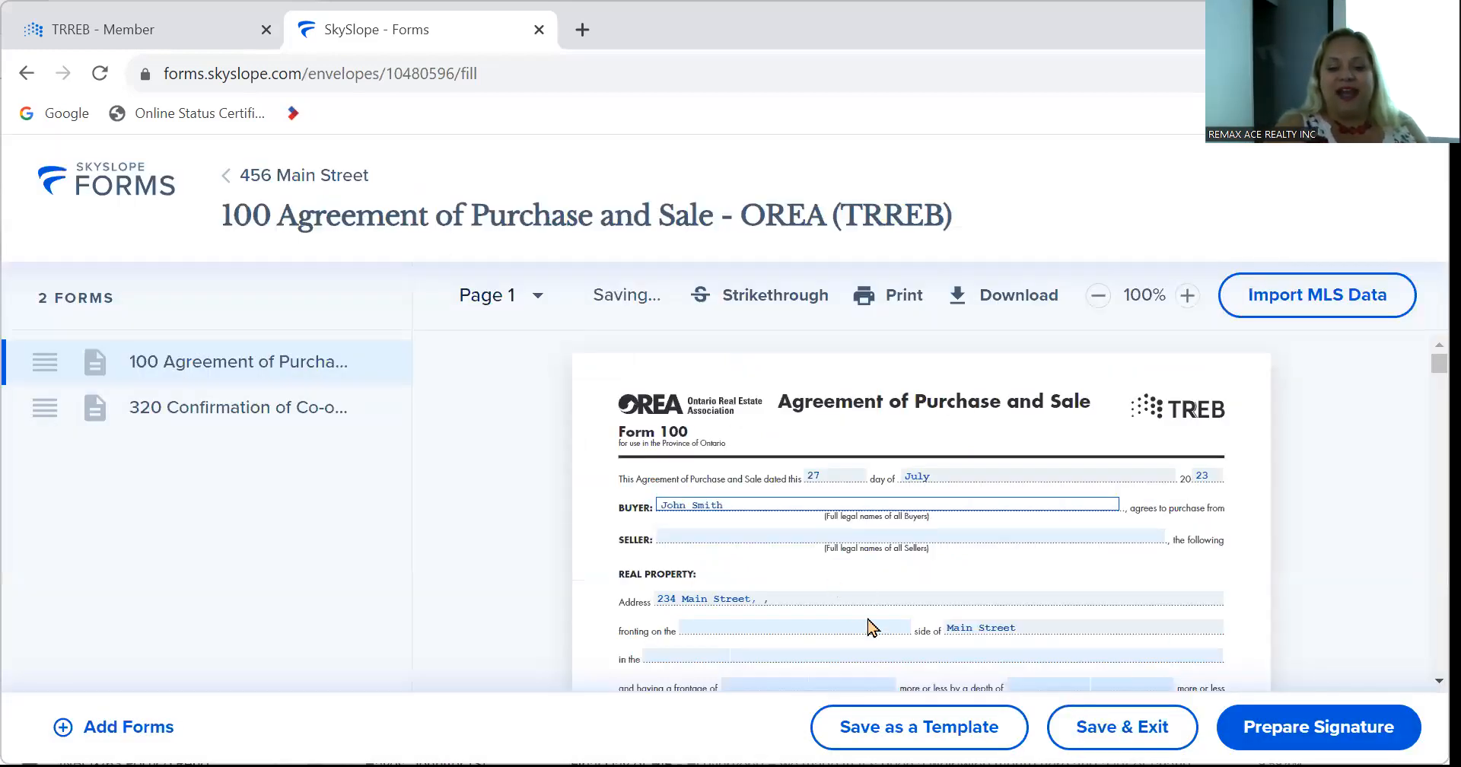
Enter 'south' as the fronting side, try saving the property address, and inspect its Province field.
{"action": "scroll", "coordinate": [868, 628], "scroll_direction": "down", "scroll_amount": 2}
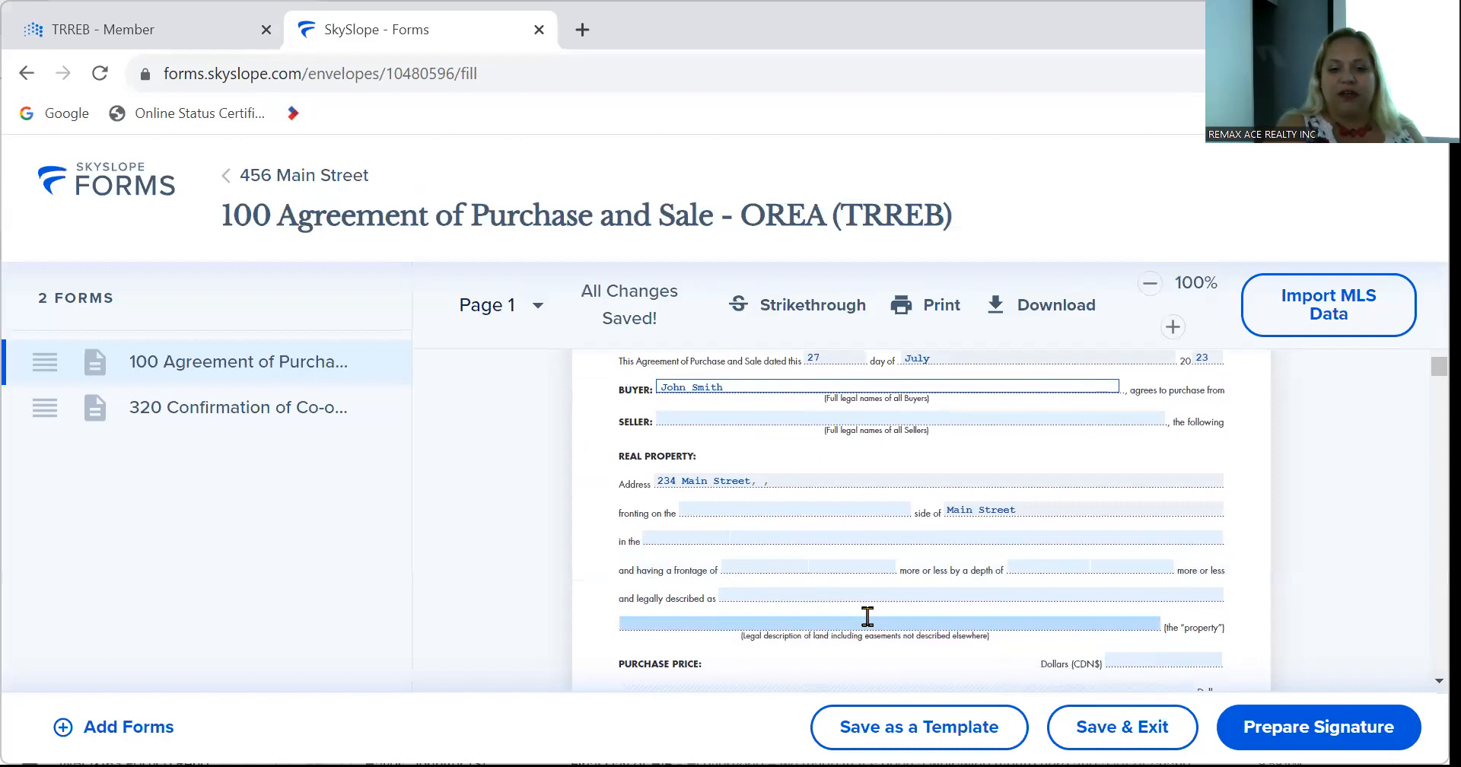
{"action": "left_click", "coordinate": [767, 508]}
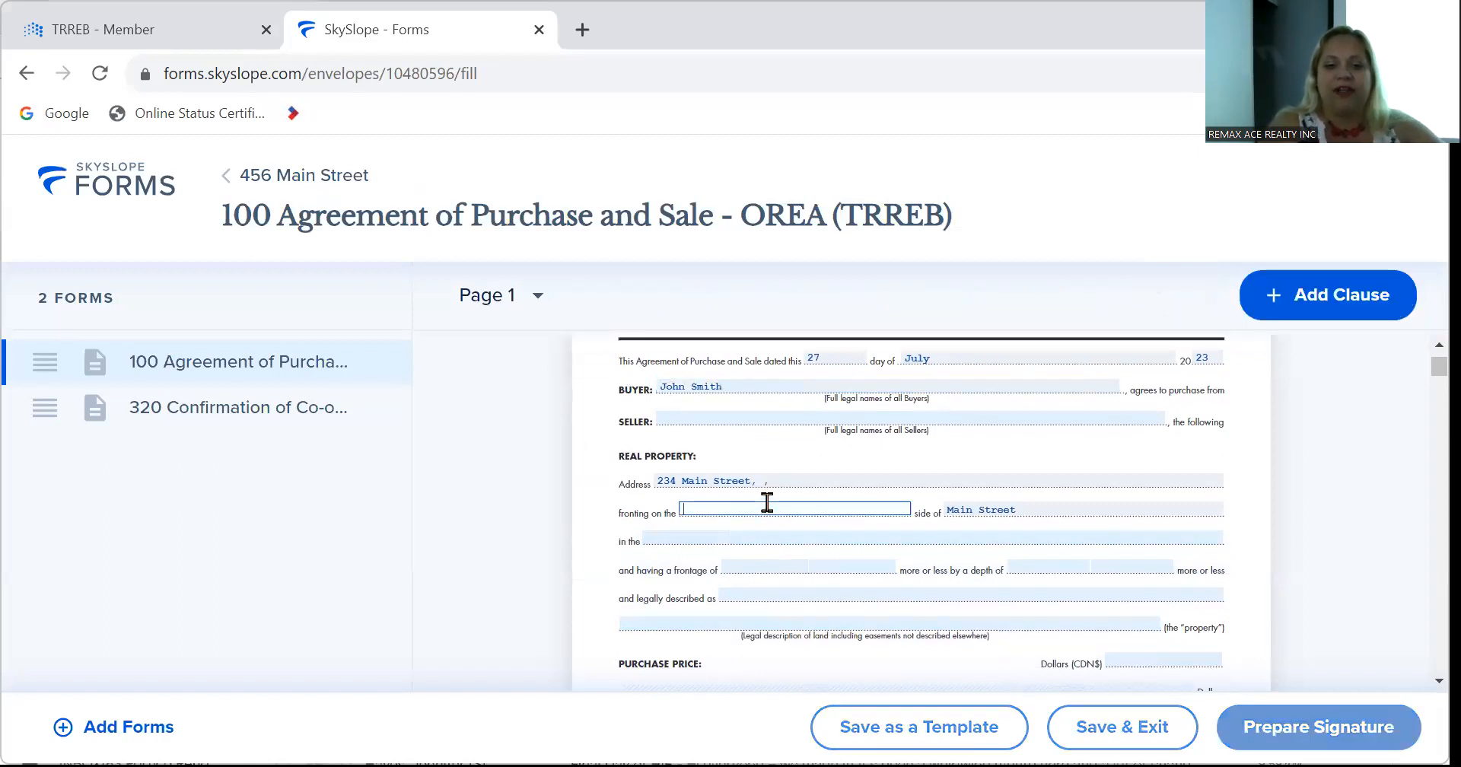
{"action": "type", "text": "south"}
{"action": "key", "text": "Tab"}
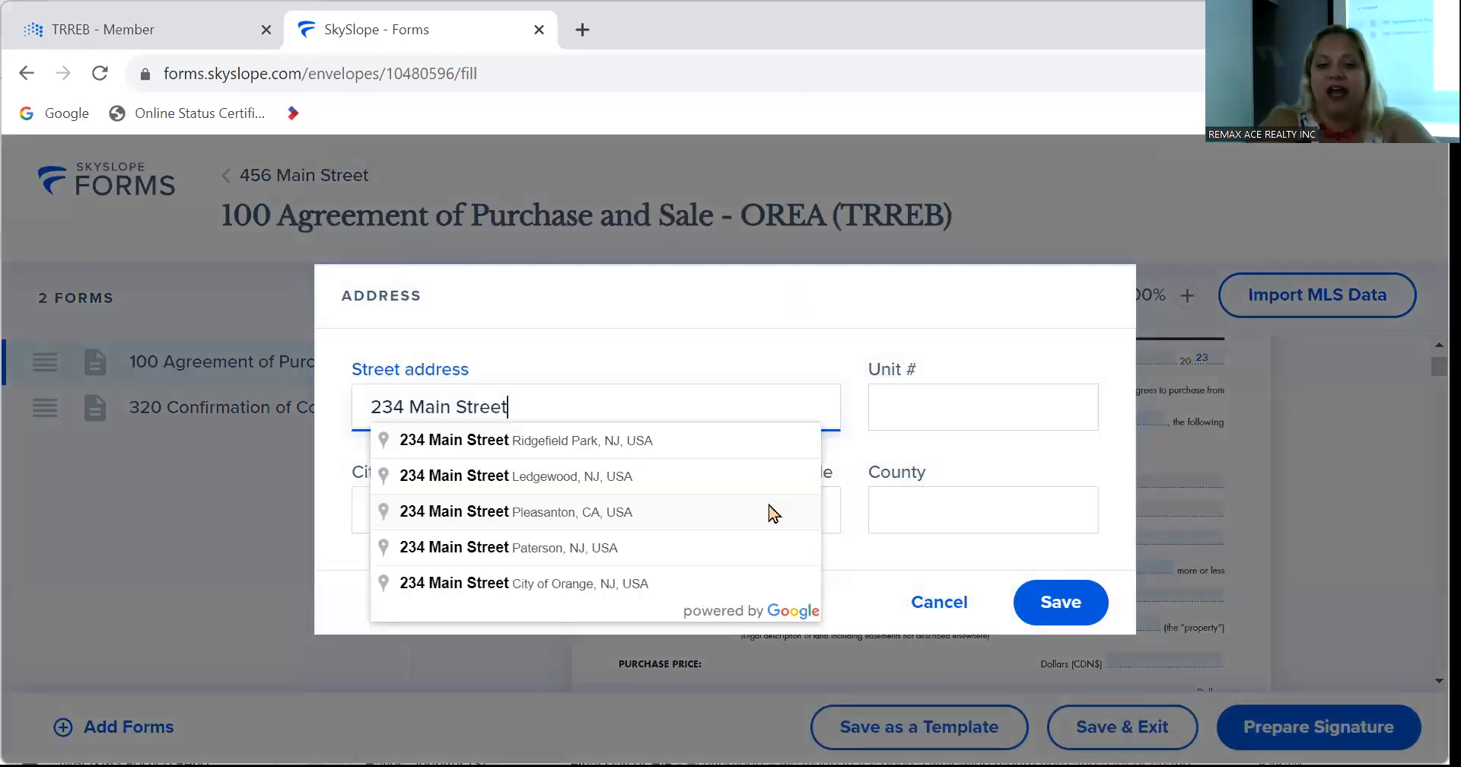
{"action": "left_click", "coordinate": [1033, 605]}
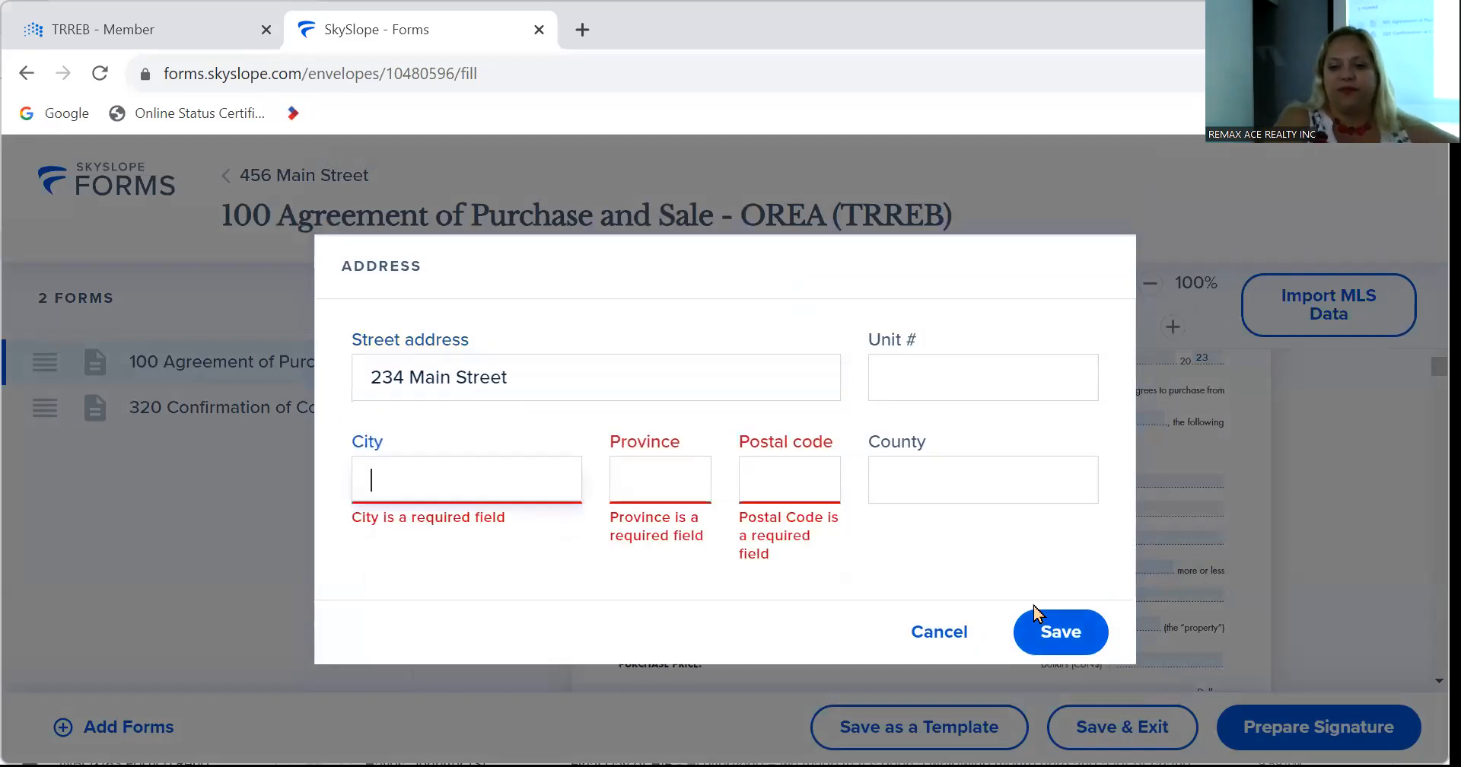
{"action": "right_click", "coordinate": [673, 484]}
Close the address dialog without saving and leave the form for the 456 Main Street envelopes page.
{"action": "left_click", "coordinate": [674, 485]}
{"action": "type", "text": "t"}
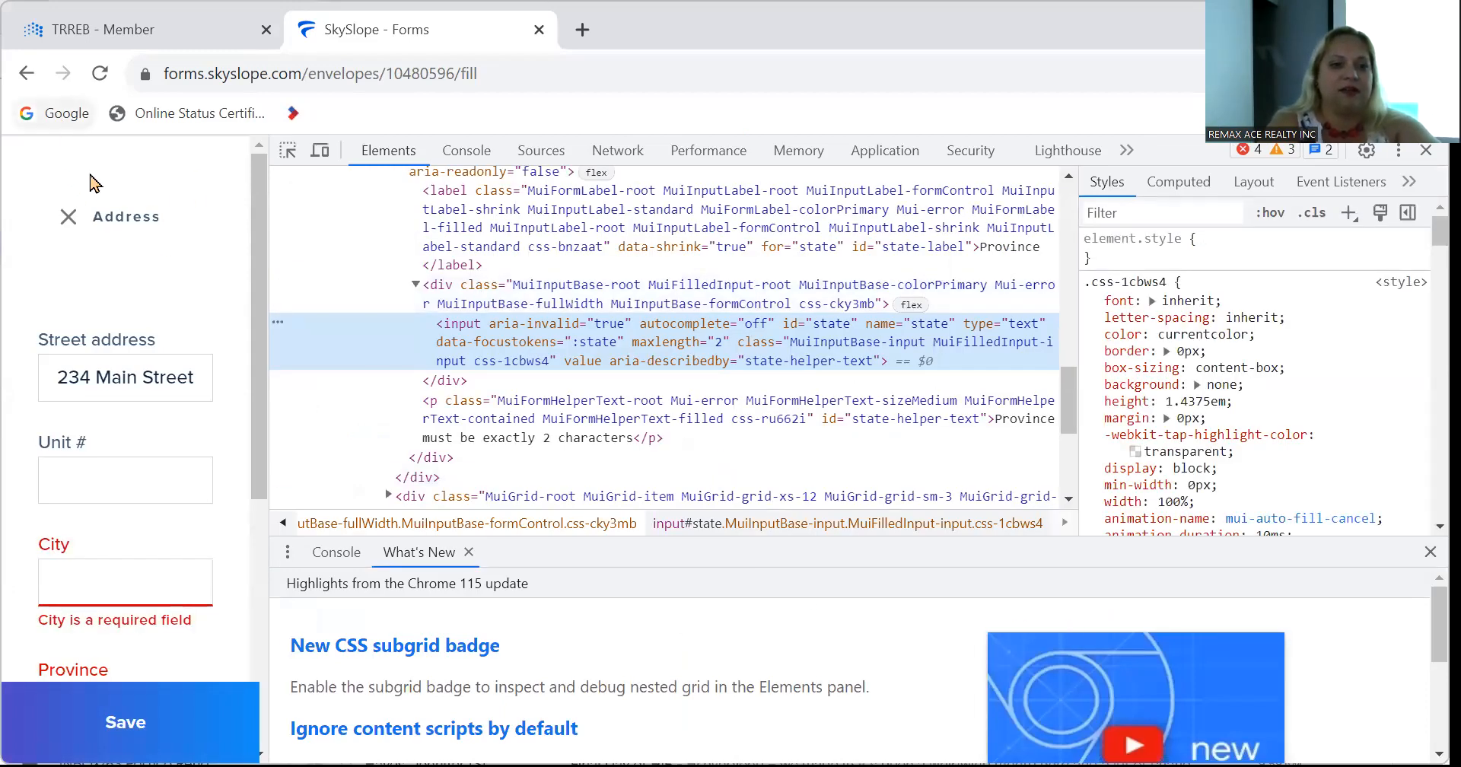
{"action": "left_click", "coordinate": [65, 221]}
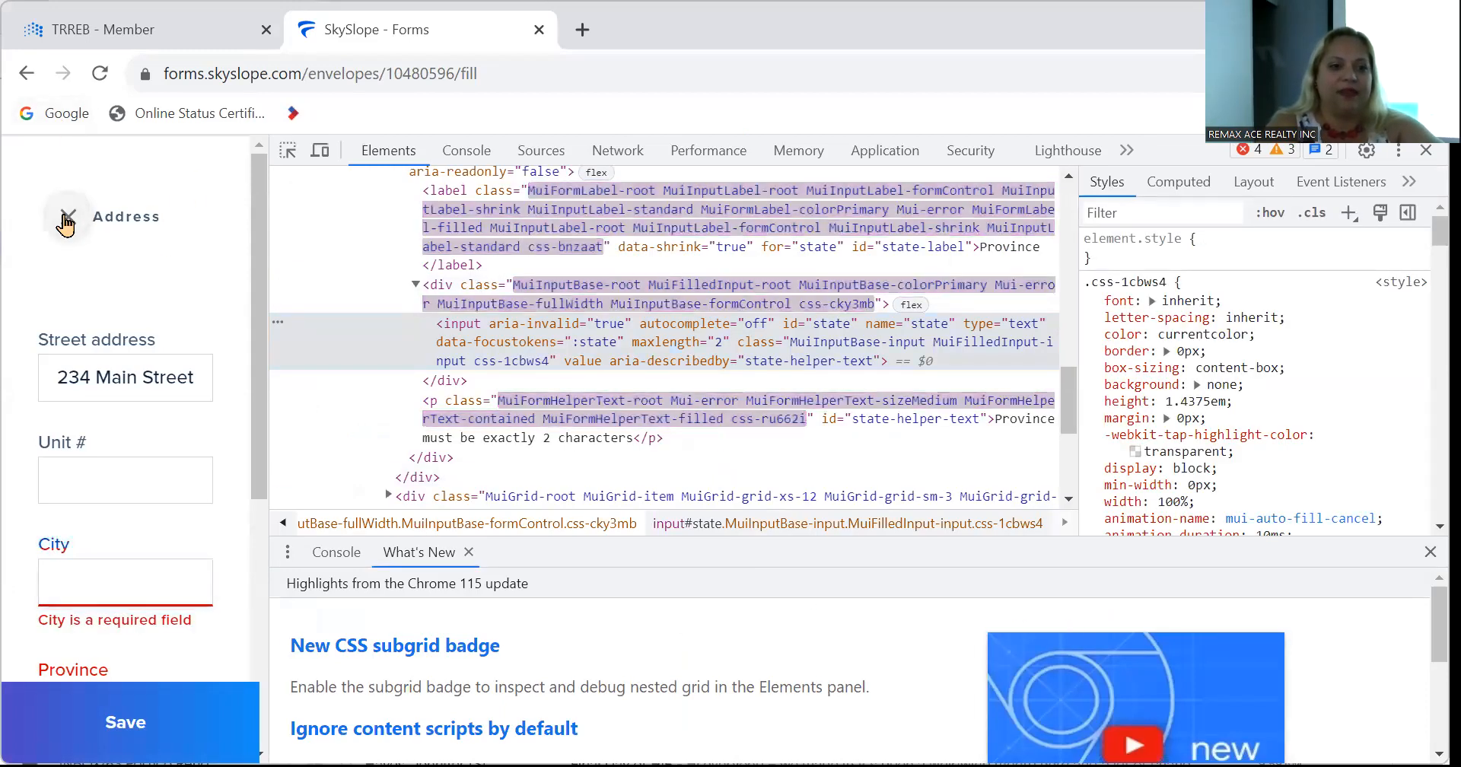
{"action": "left_click", "coordinate": [27, 73]}
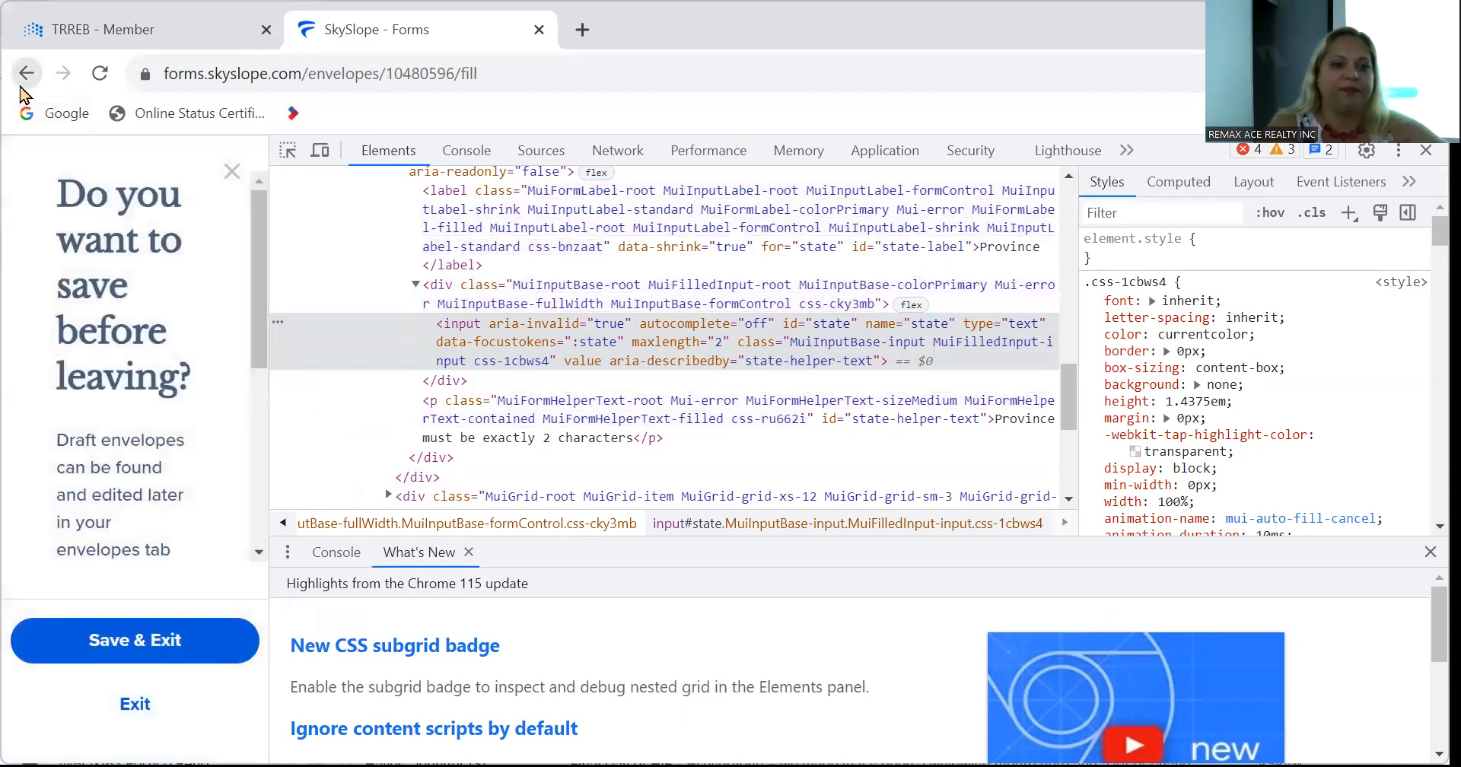
{"action": "left_click", "coordinate": [20, 85]}
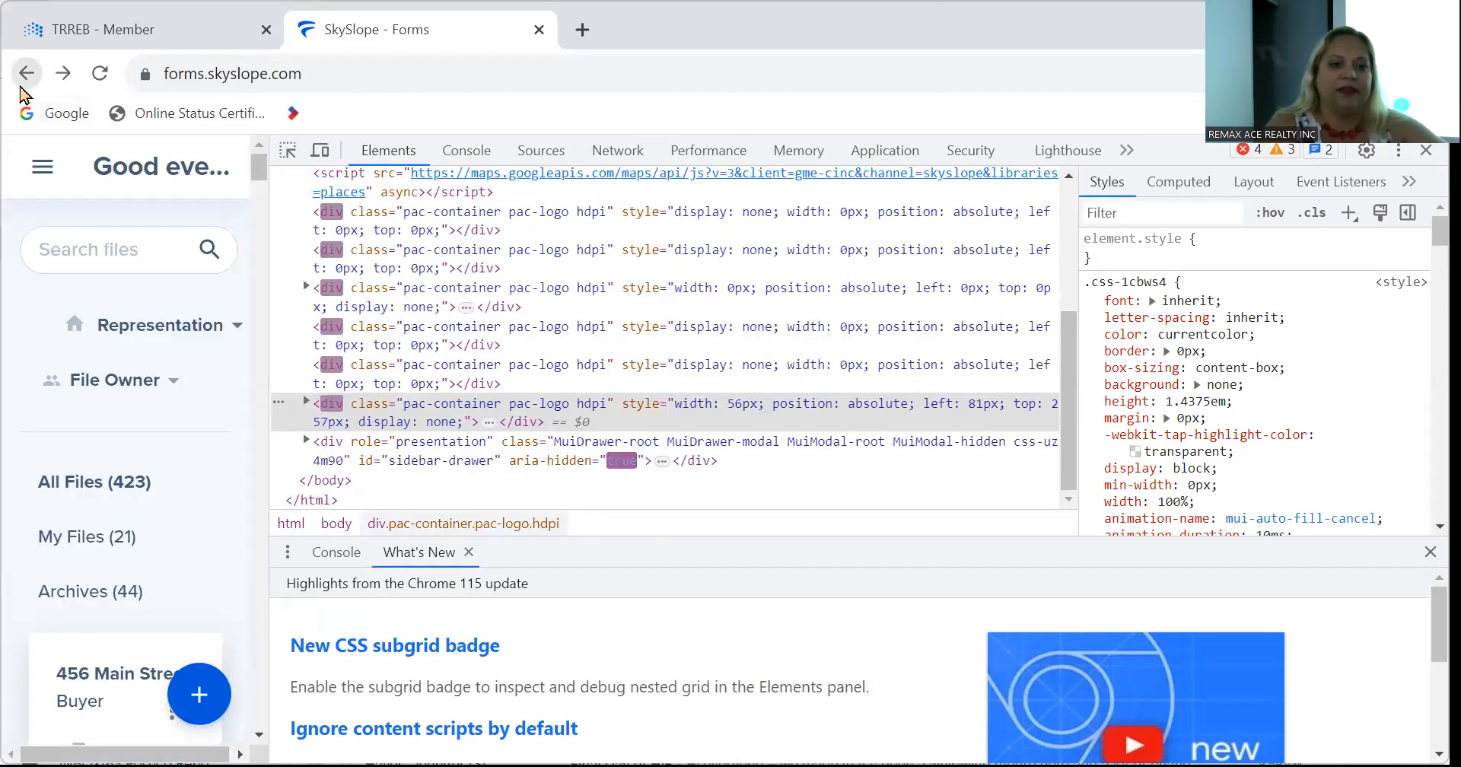
{"action": "left_click", "coordinate": [20, 85]}
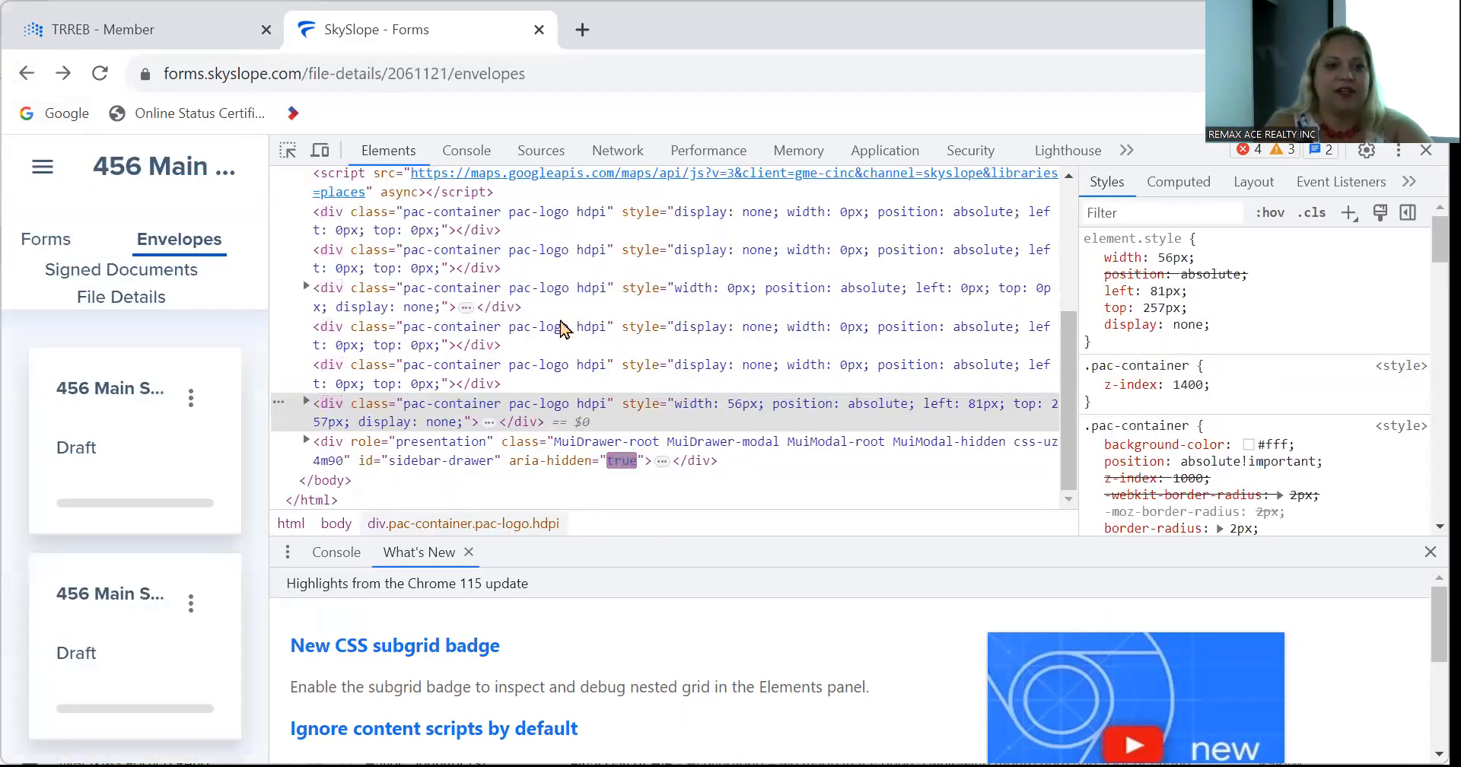
{"action": "key", "text": "ctrl+l"}
{"action": "type", "text": "ww.t"}
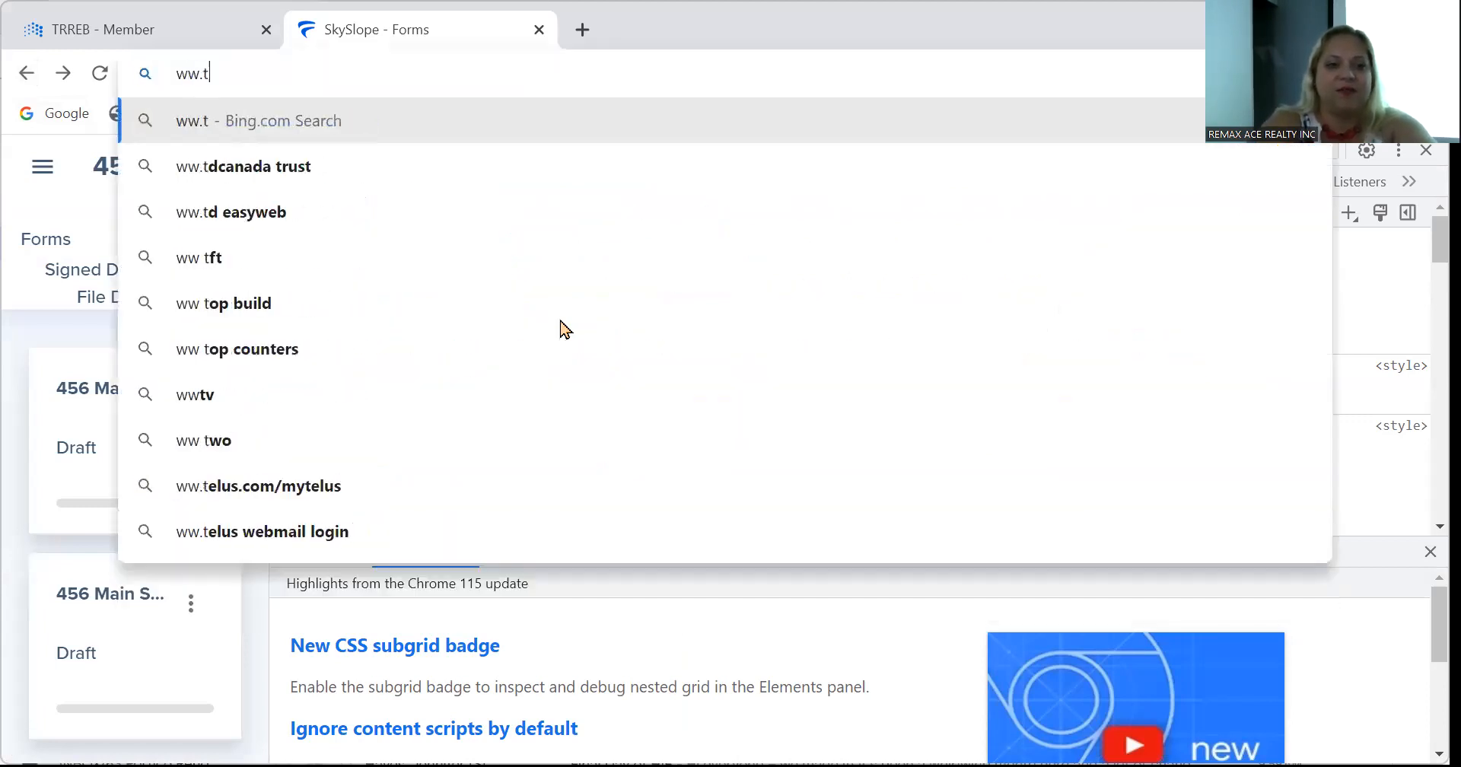
{"action": "key", "text": "BackSpace"}
{"action": "key", "text": "BackSpace"}
{"action": "type", "text": "w.toronto"}
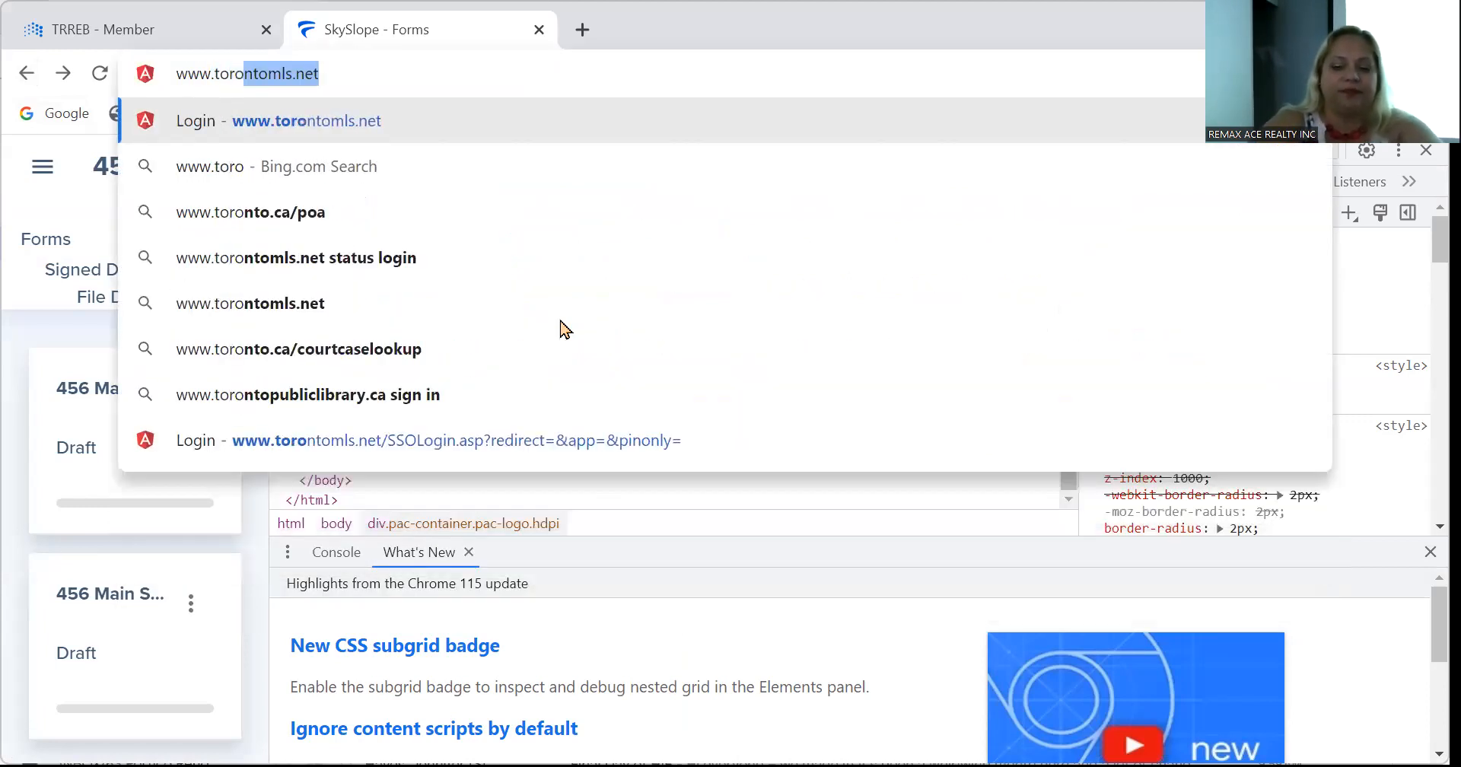
{"action": "key", "text": "Return"}
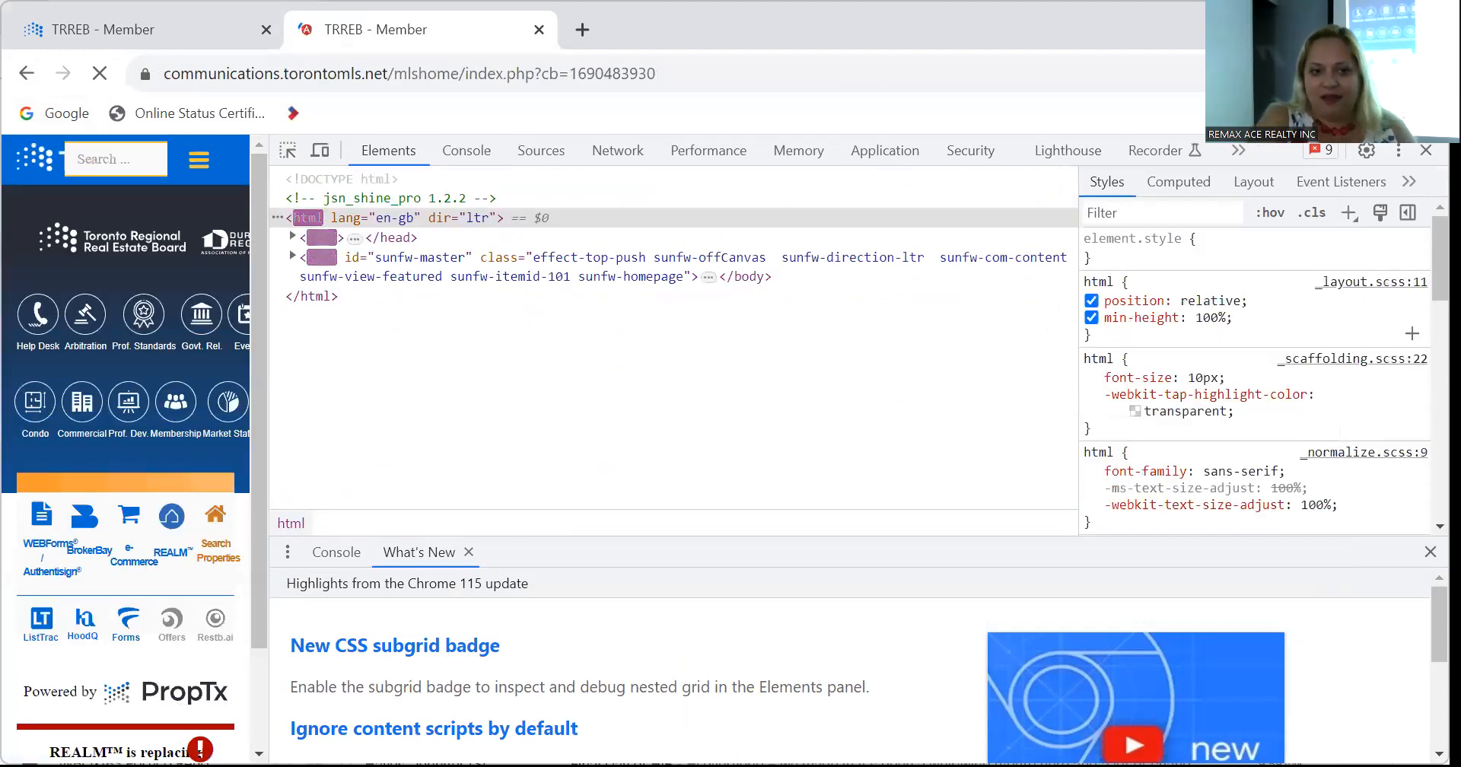
Close DevTools, launch SkySlope Forms from TRREB, and reopen the first 456 Main Street draft envelope.
{"action": "left_click", "coordinate": [1426, 150]}
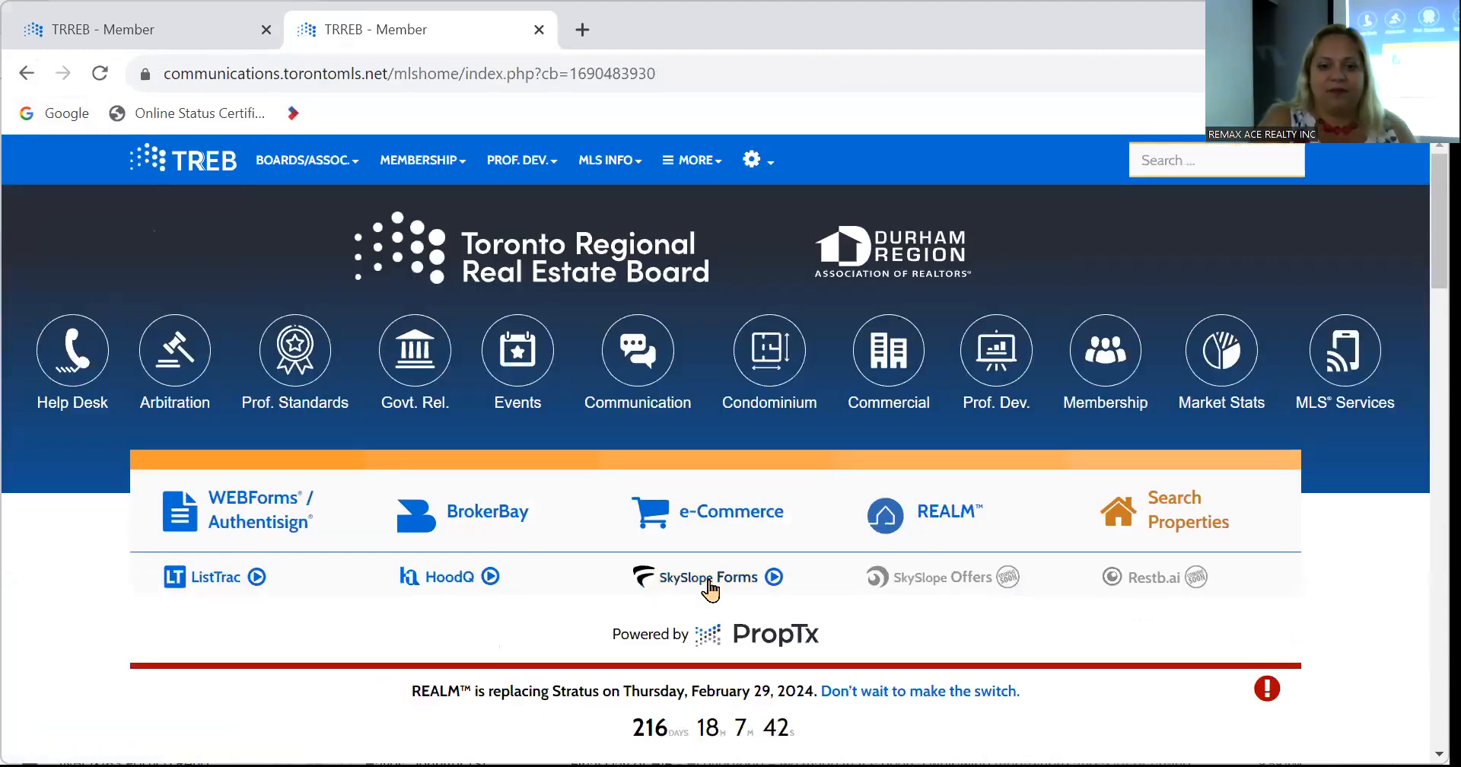
{"action": "left_click", "coordinate": [707, 579]}
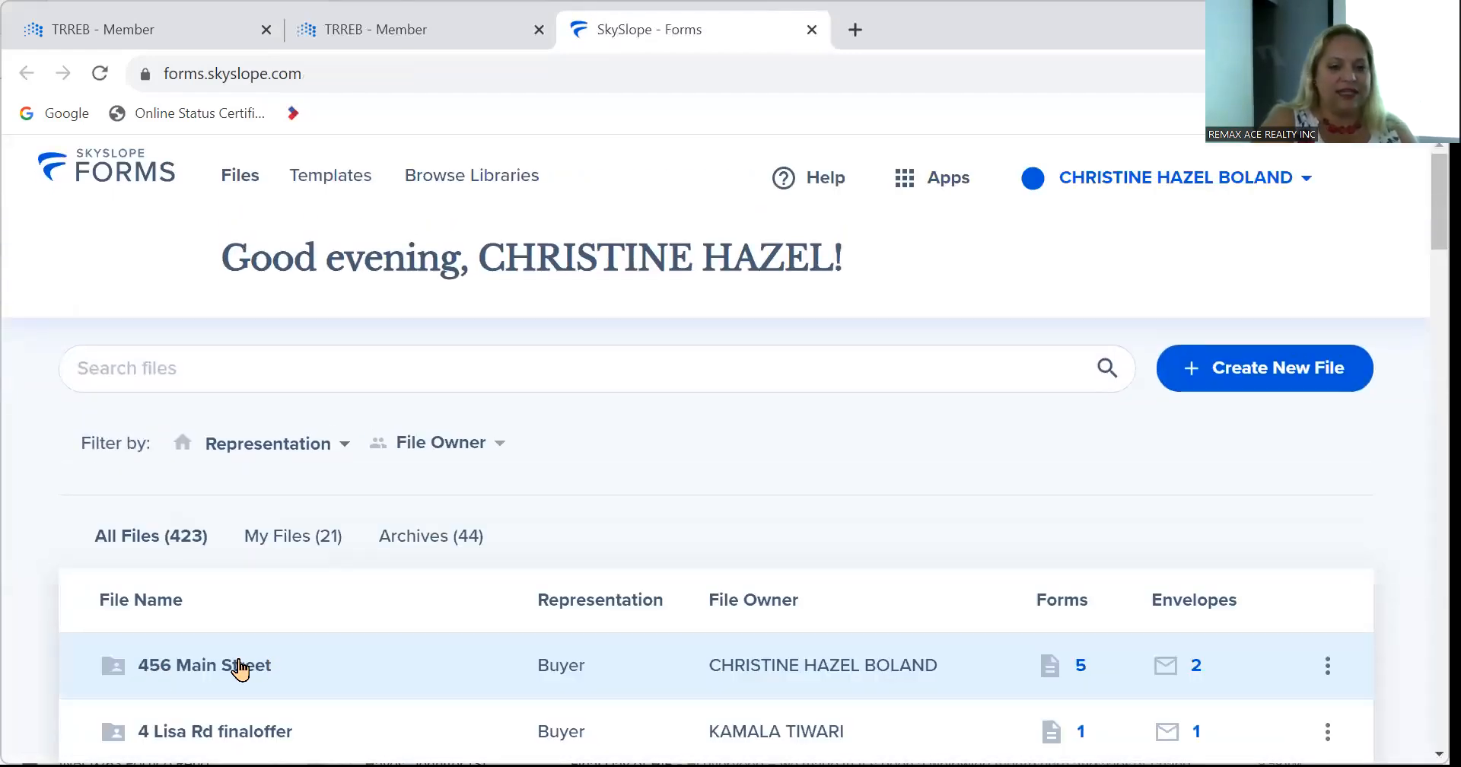
{"action": "left_click", "coordinate": [223, 665]}
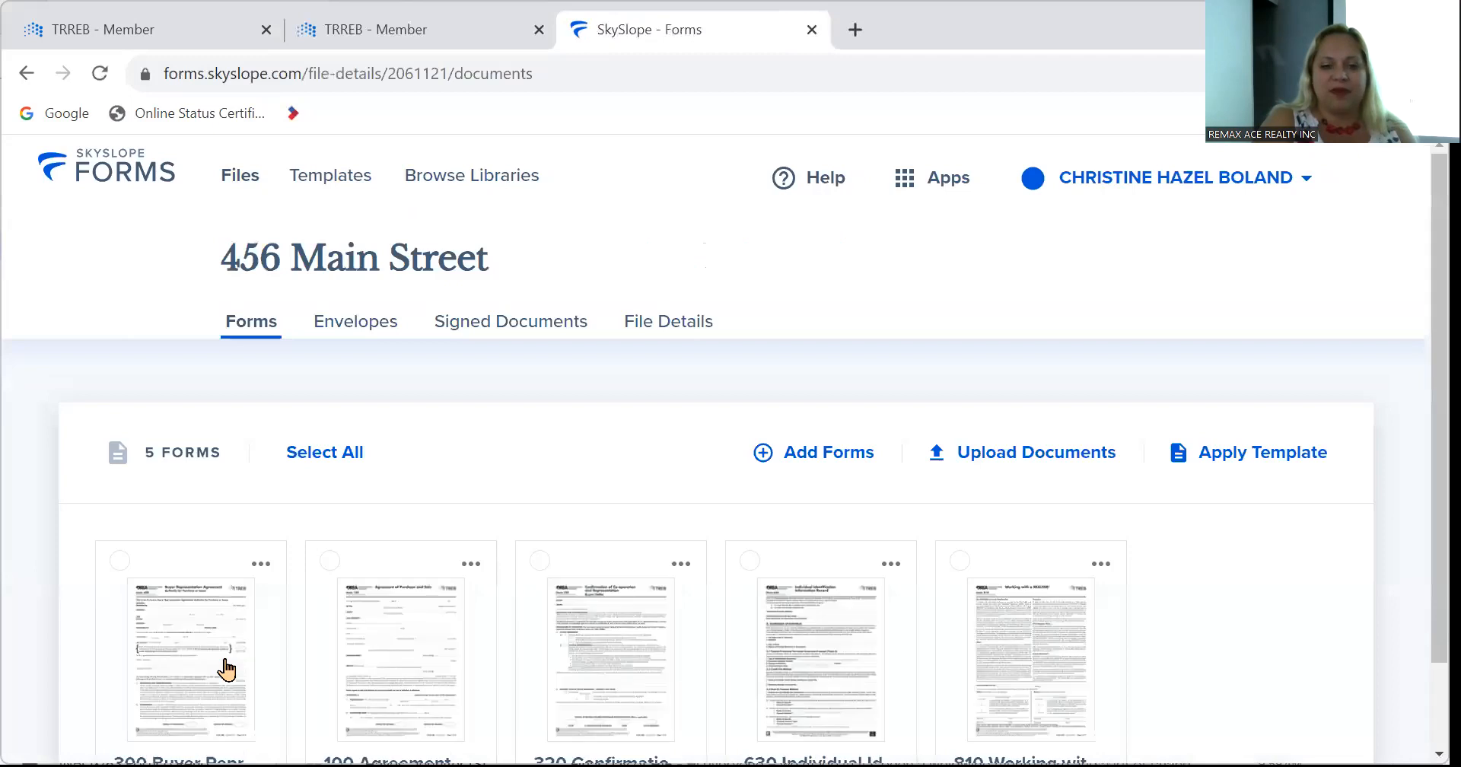
{"action": "left_click", "coordinate": [379, 324]}
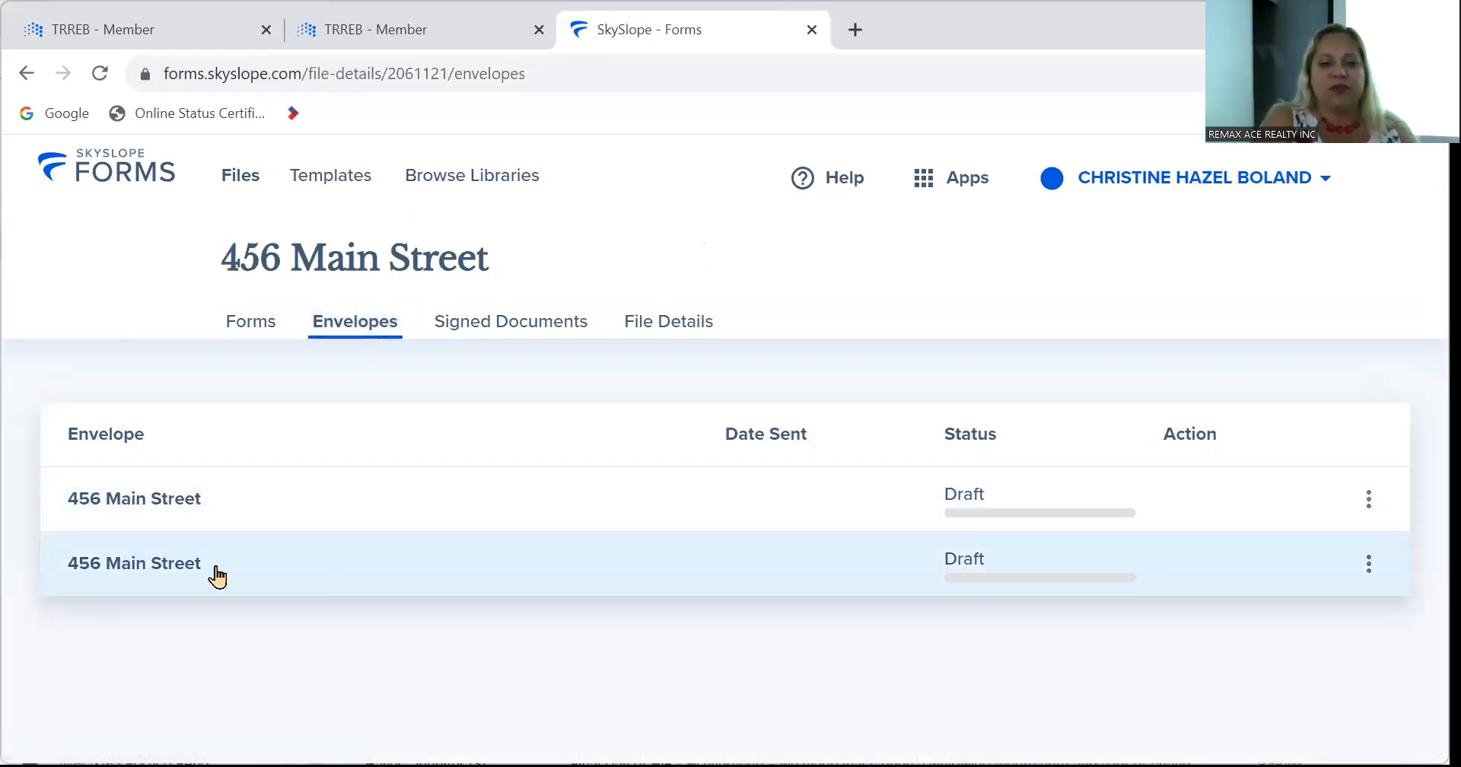
{"action": "left_click", "coordinate": [255, 518]}
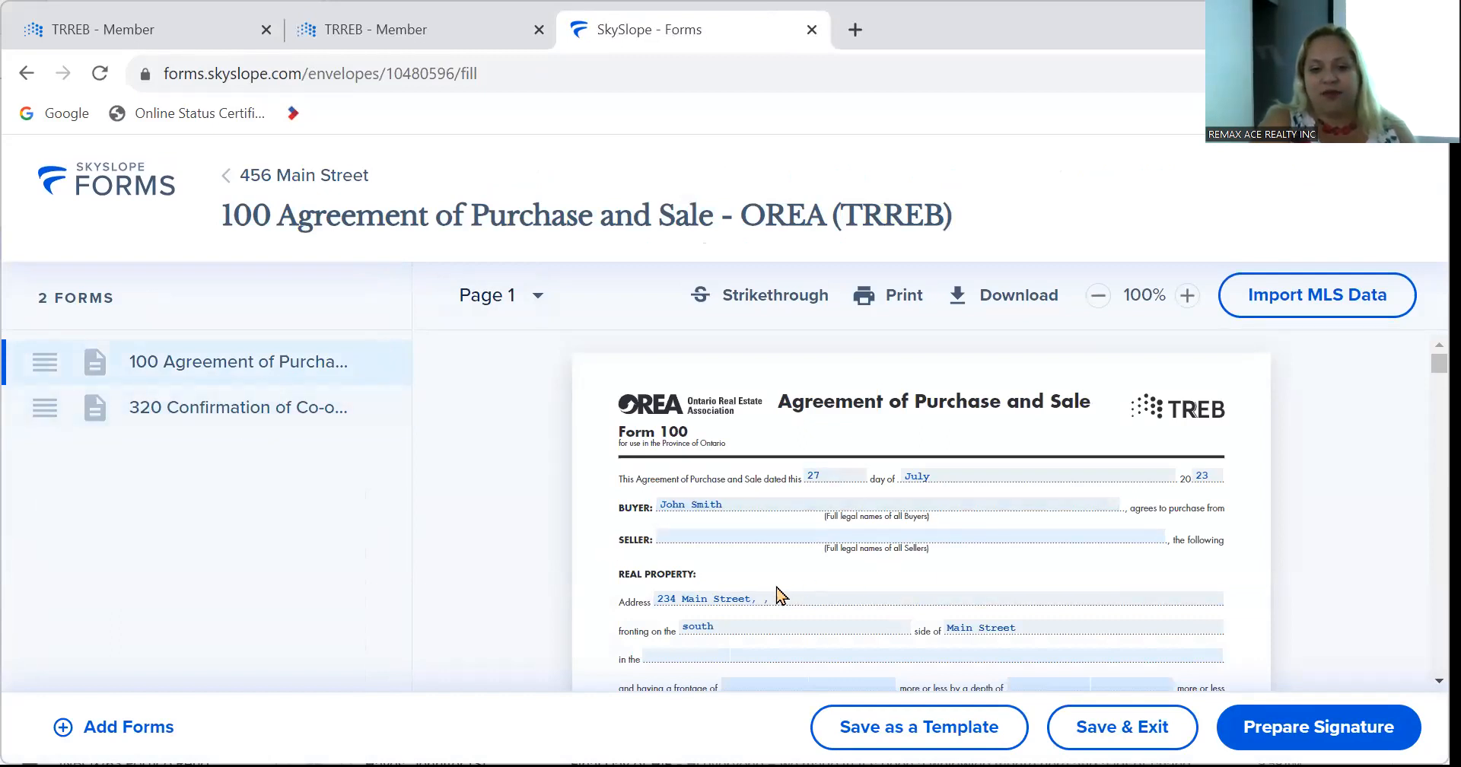
{"action": "scroll", "coordinate": [779, 596], "scroll_direction": "down", "scroll_amount": 3}
{"action": "scroll", "coordinate": [778, 595], "scroll_direction": "up", "scroll_amount": 3}
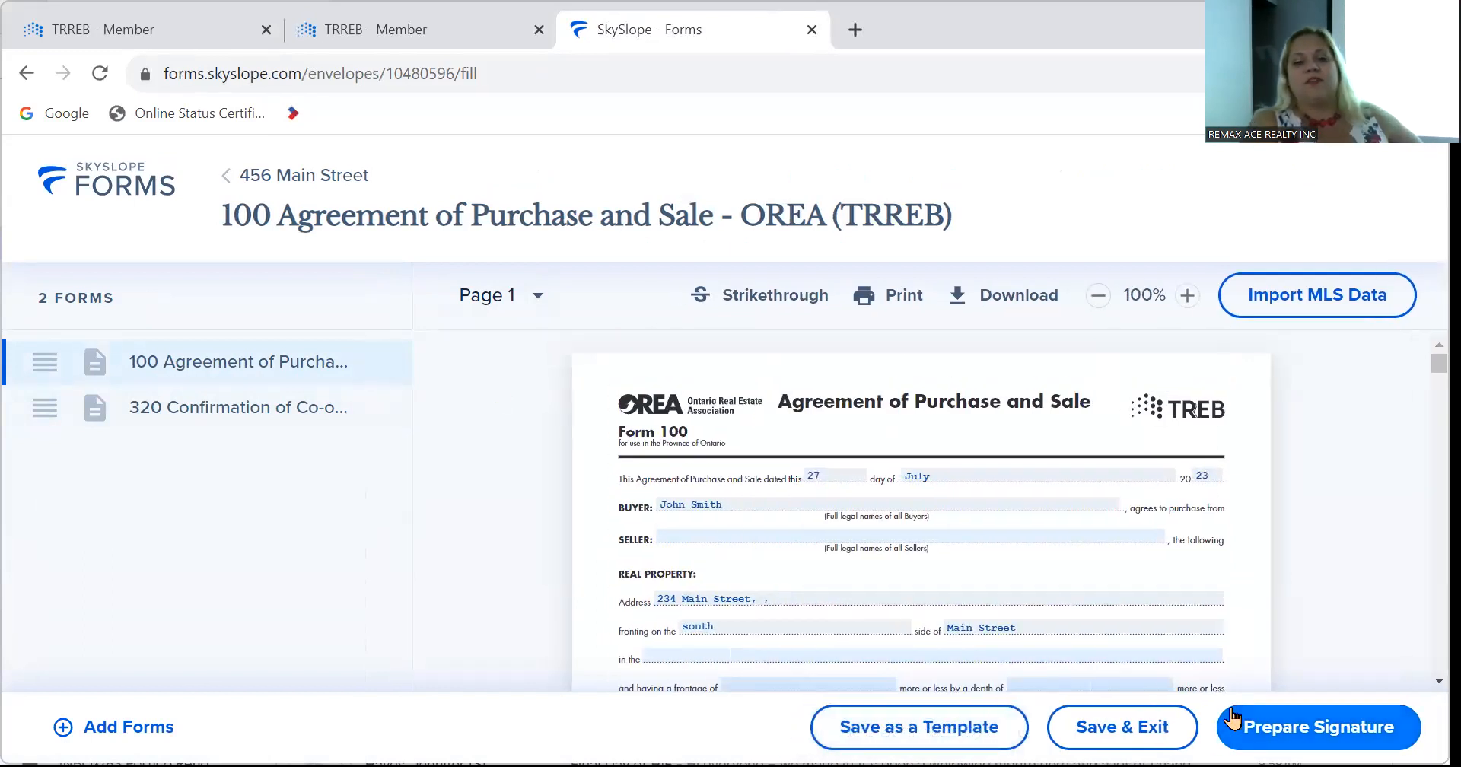
{"action": "left_click", "coordinate": [1252, 729]}
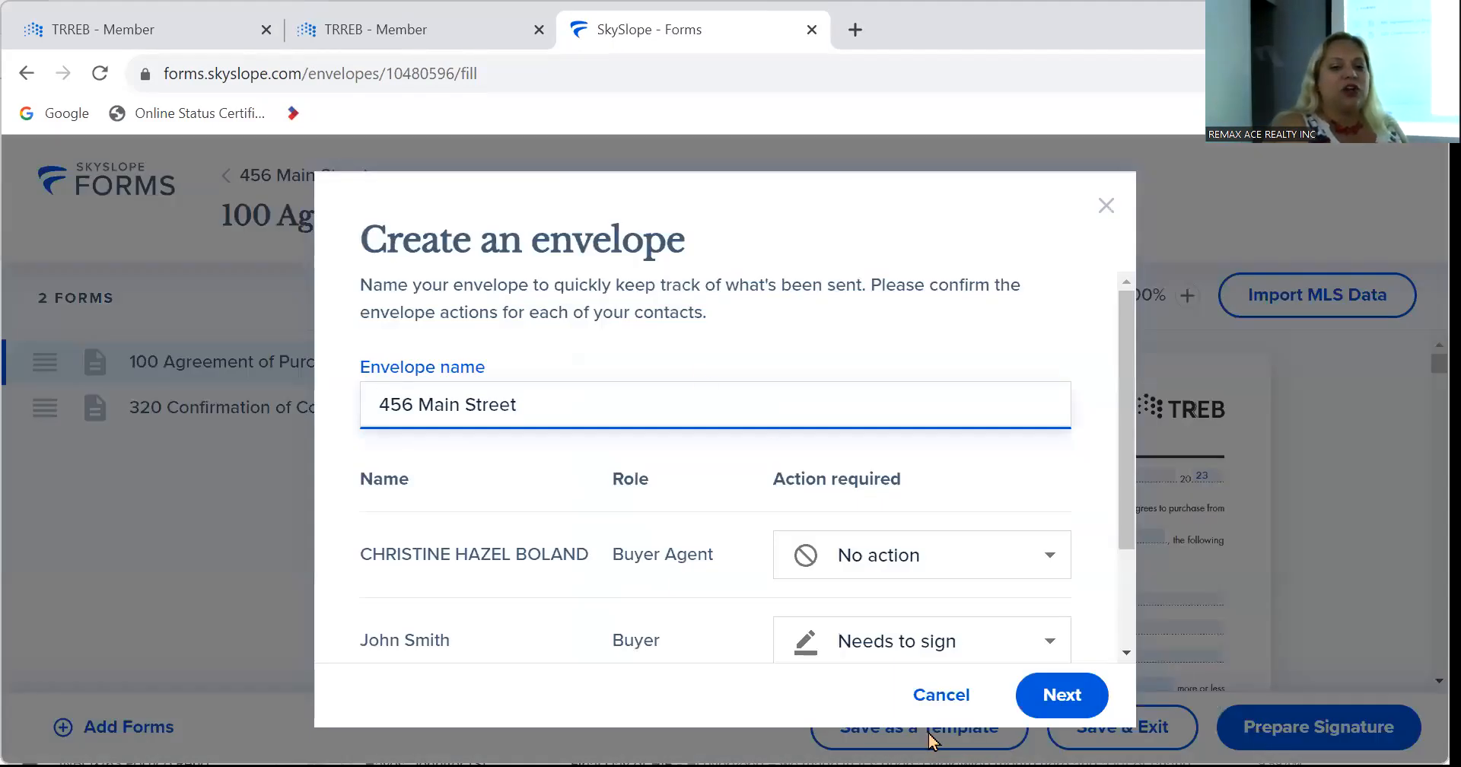
{"action": "scroll", "coordinate": [1053, 449], "scroll_direction": "down", "scroll_amount": 2}
{"action": "scroll", "coordinate": [1054, 448], "scroll_direction": "up", "scroll_amount": 2}
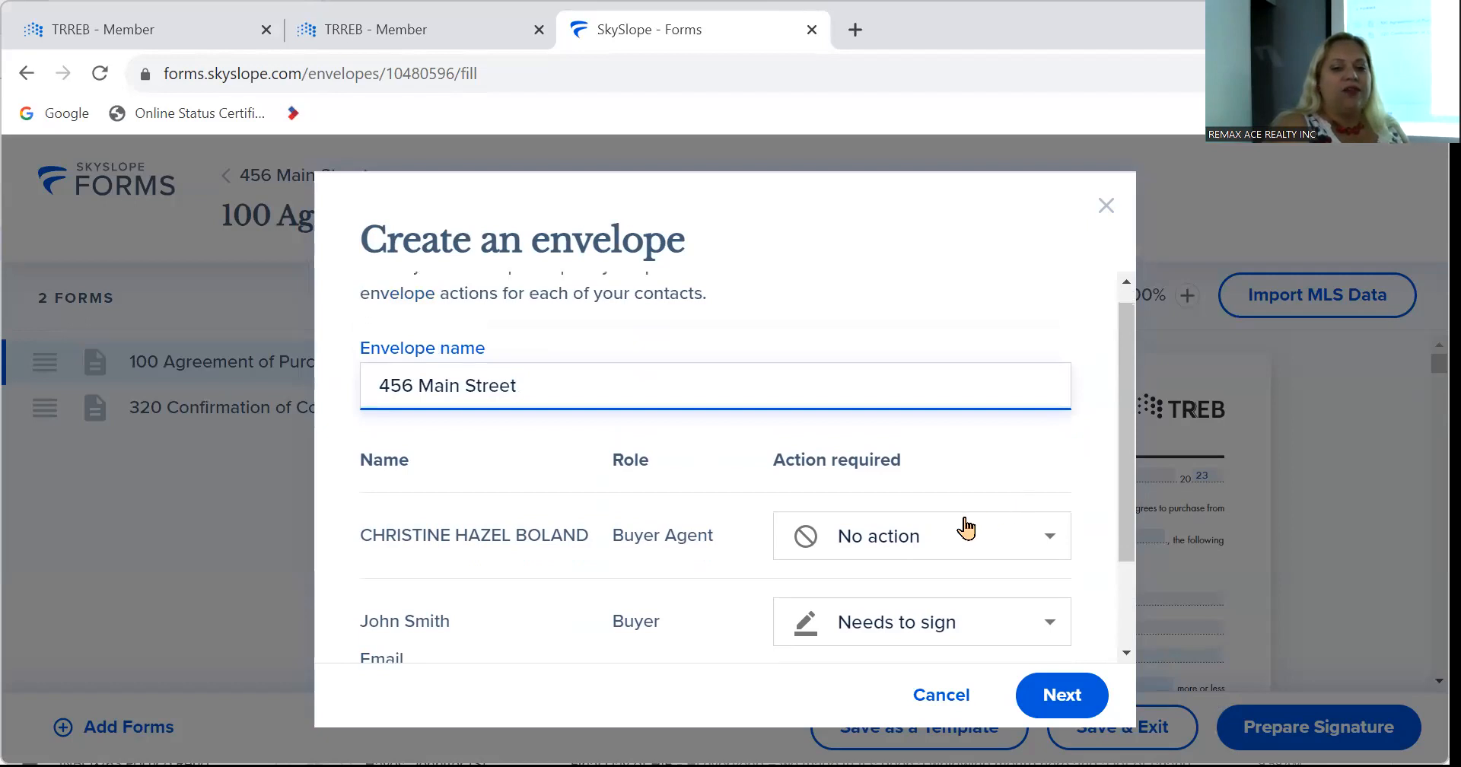
{"action": "left_click", "coordinate": [965, 527]}
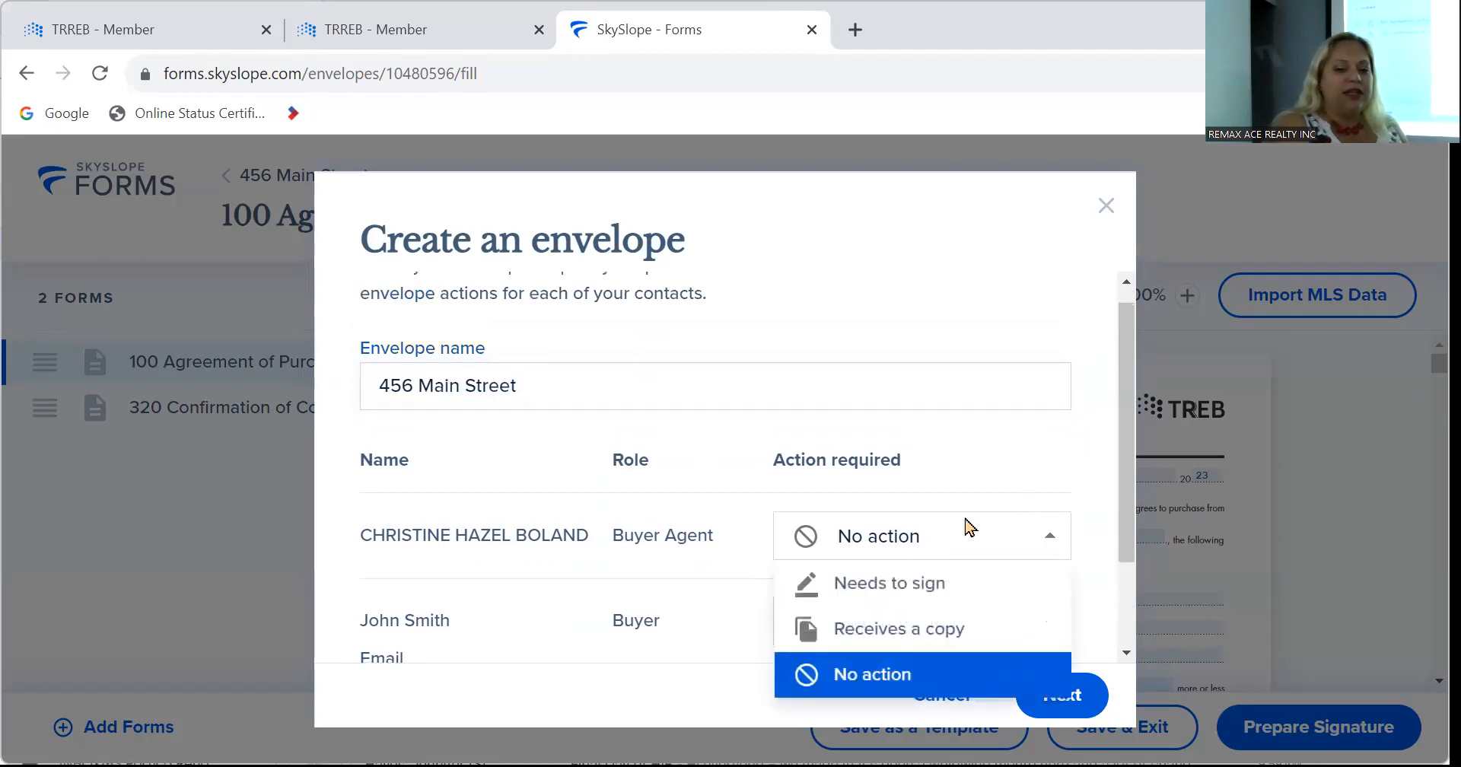
{"action": "left_click", "coordinate": [943, 583]}
{"action": "scroll", "coordinate": [722, 578], "scroll_direction": "down", "scroll_amount": 2}
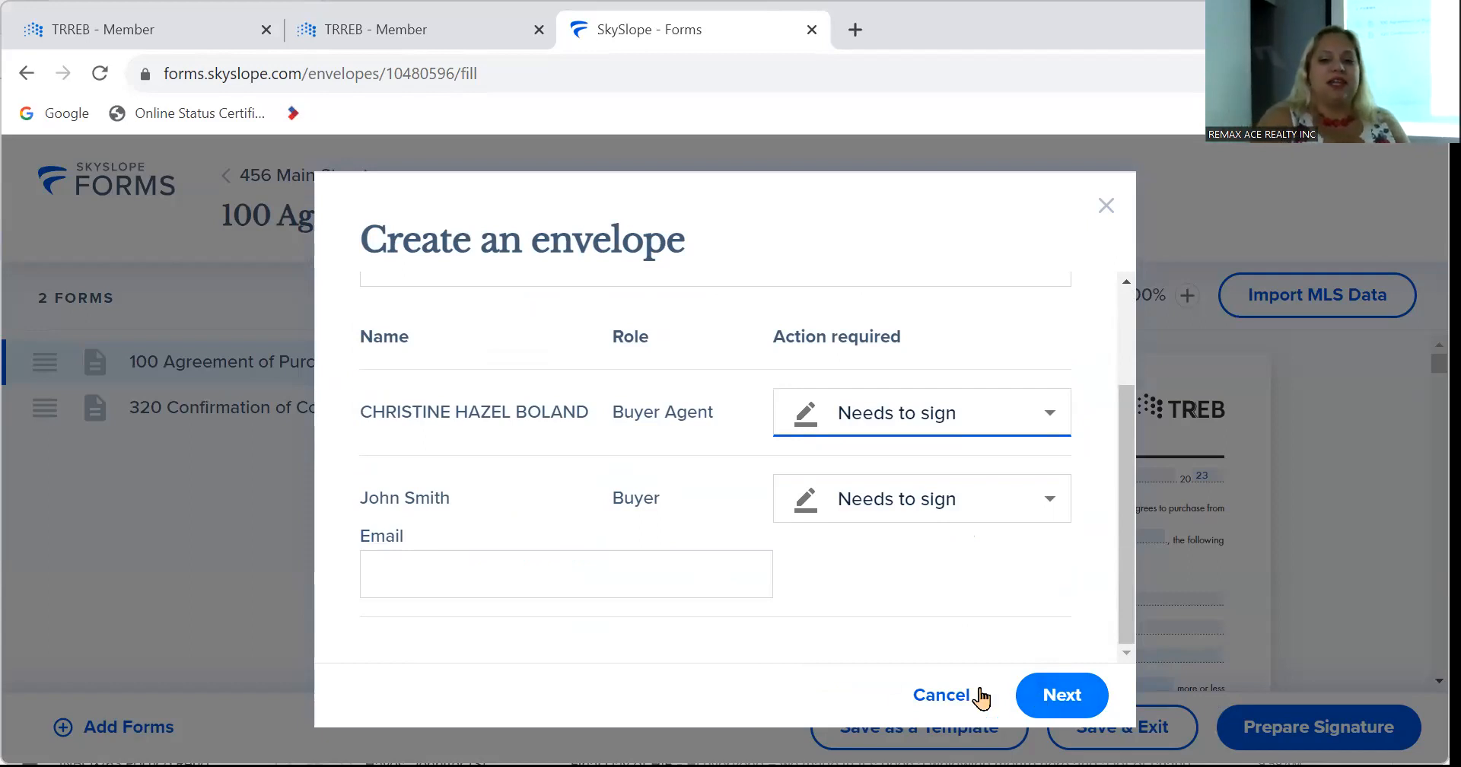
{"action": "left_click", "coordinate": [944, 695]}
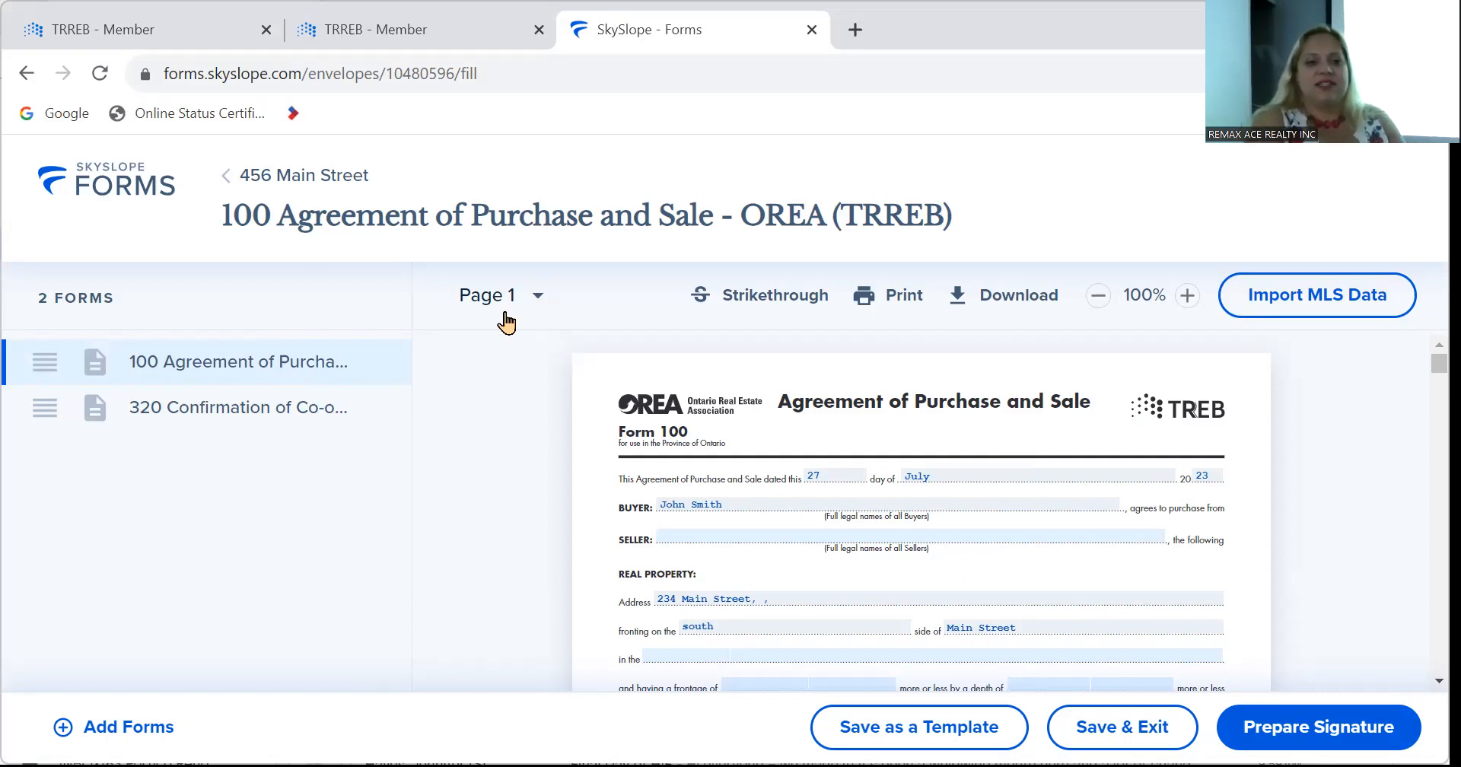
Open the 100 Agreement of Purchase and Sale from the 456 Main Street file, review it, then close the tab.
{"action": "left_click", "coordinate": [117, 192]}
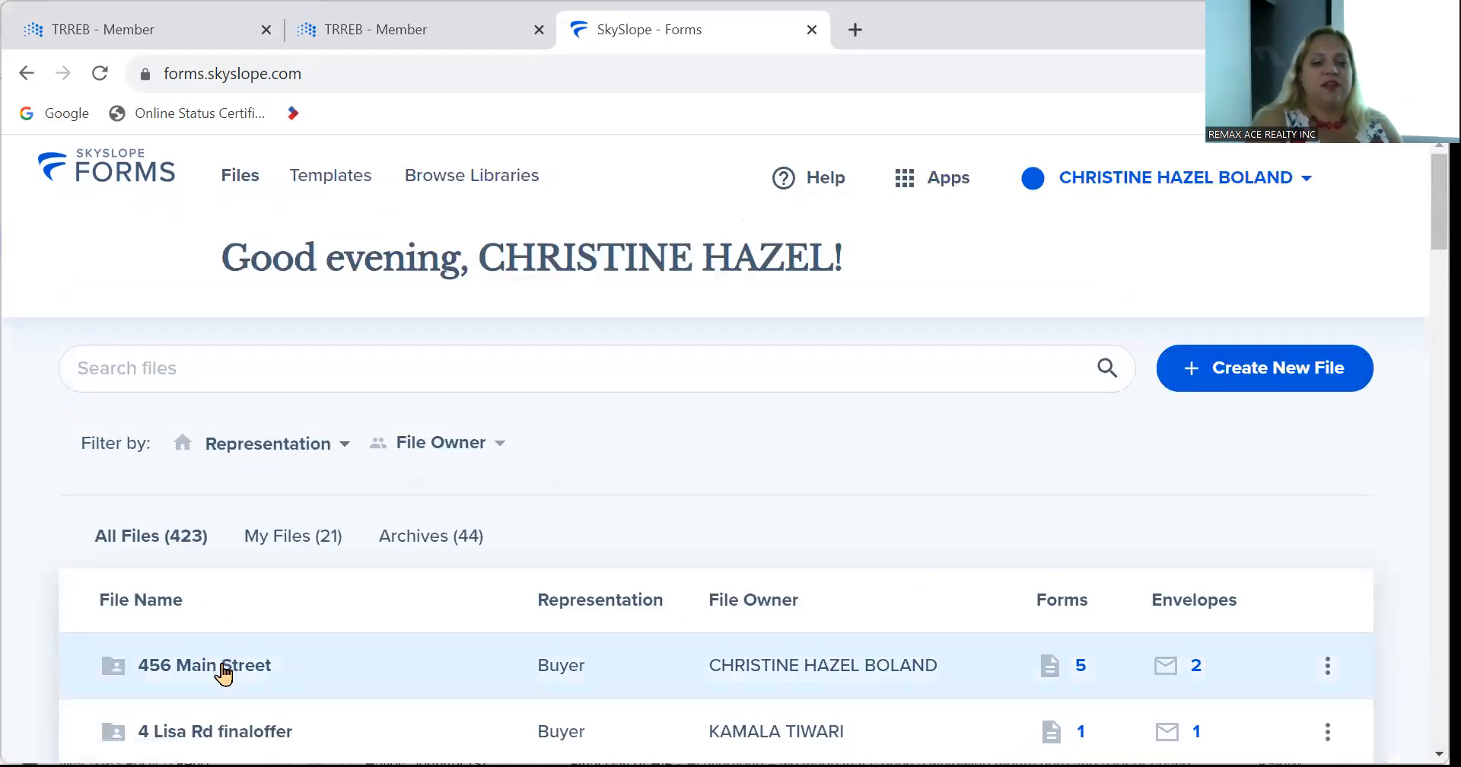
{"action": "left_click", "coordinate": [223, 669]}
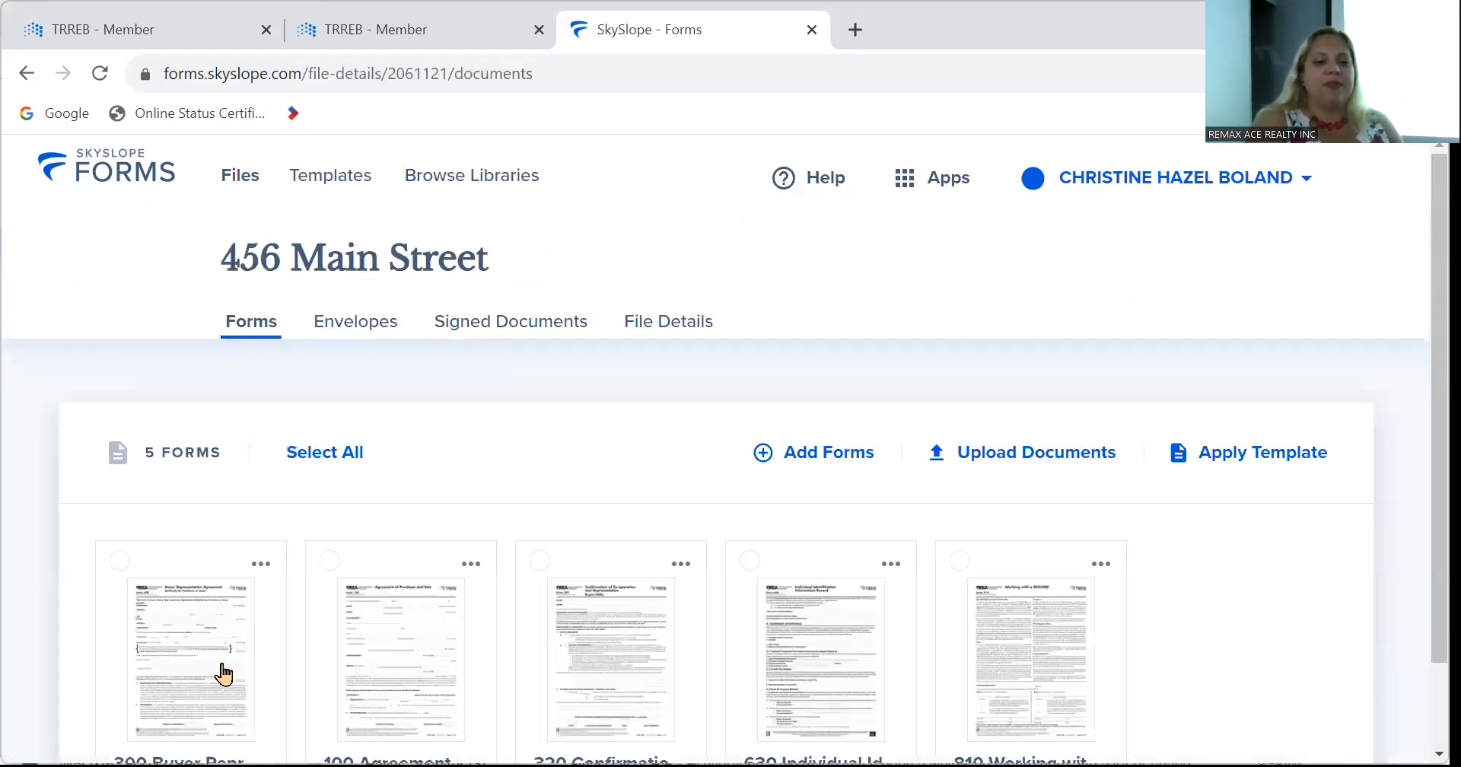
{"action": "scroll", "coordinate": [484, 592], "scroll_direction": "down", "scroll_amount": 1}
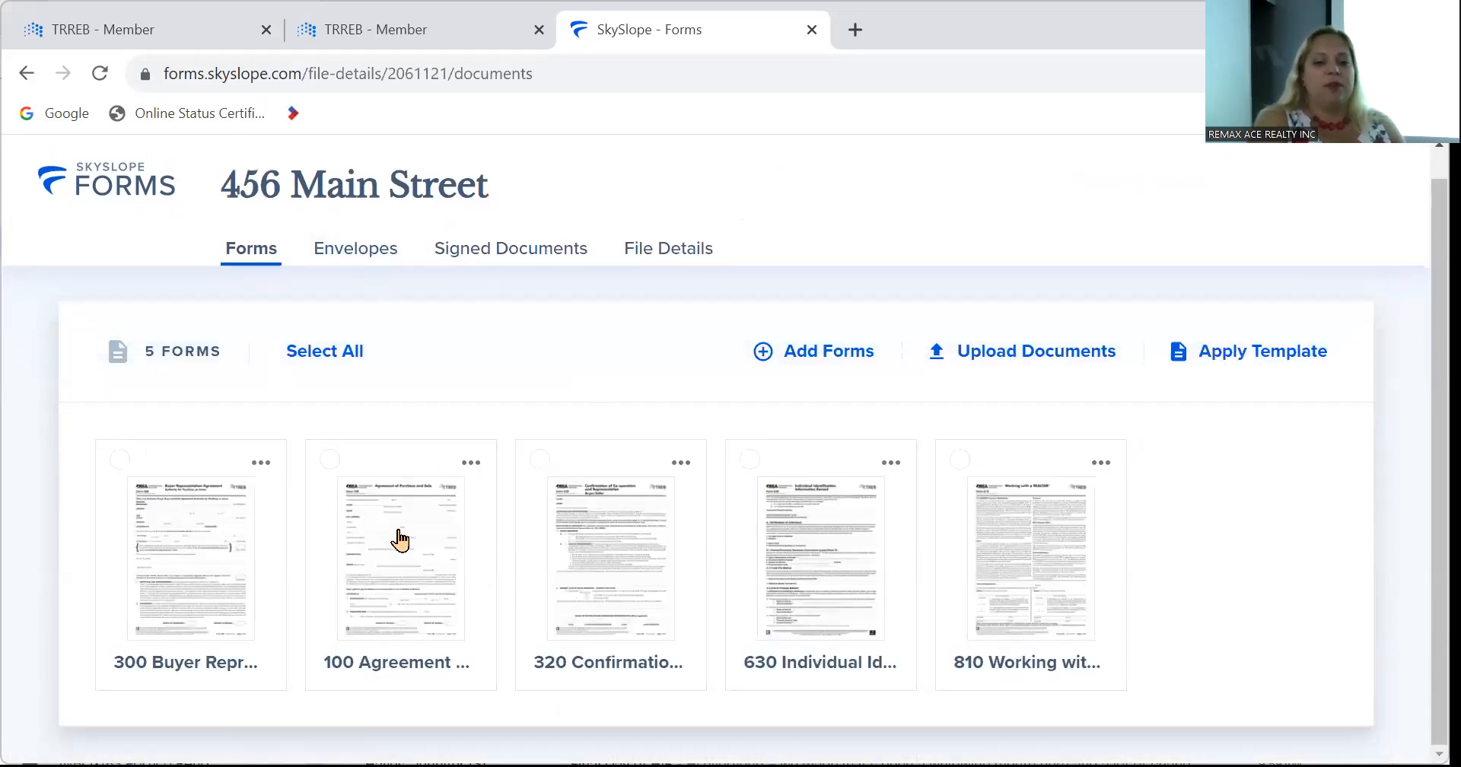
{"action": "left_click", "coordinate": [399, 539]}
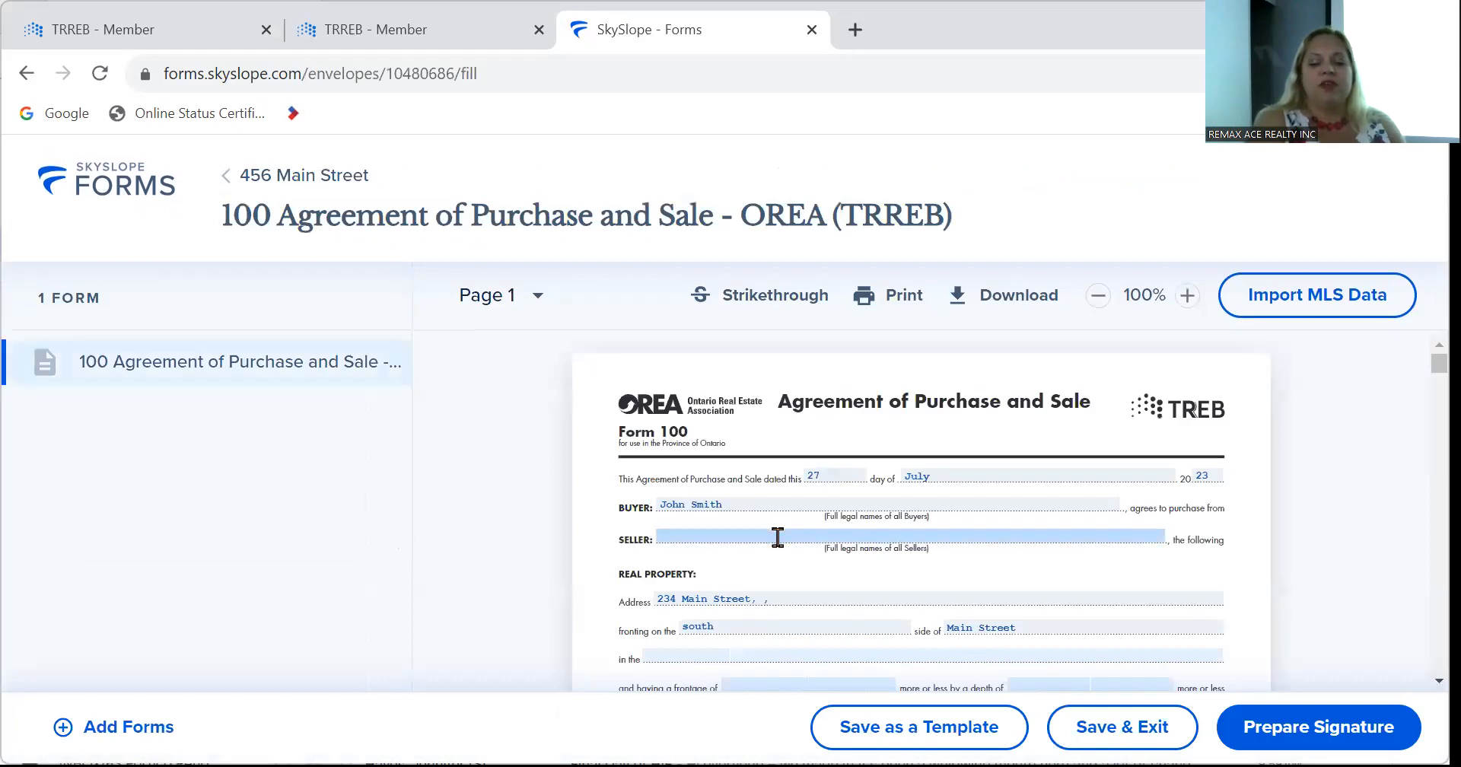
{"action": "scroll", "coordinate": [777, 537], "scroll_direction": "down", "scroll_amount": 3}
{"action": "scroll", "coordinate": [776, 531], "scroll_direction": "up", "scroll_amount": 2}
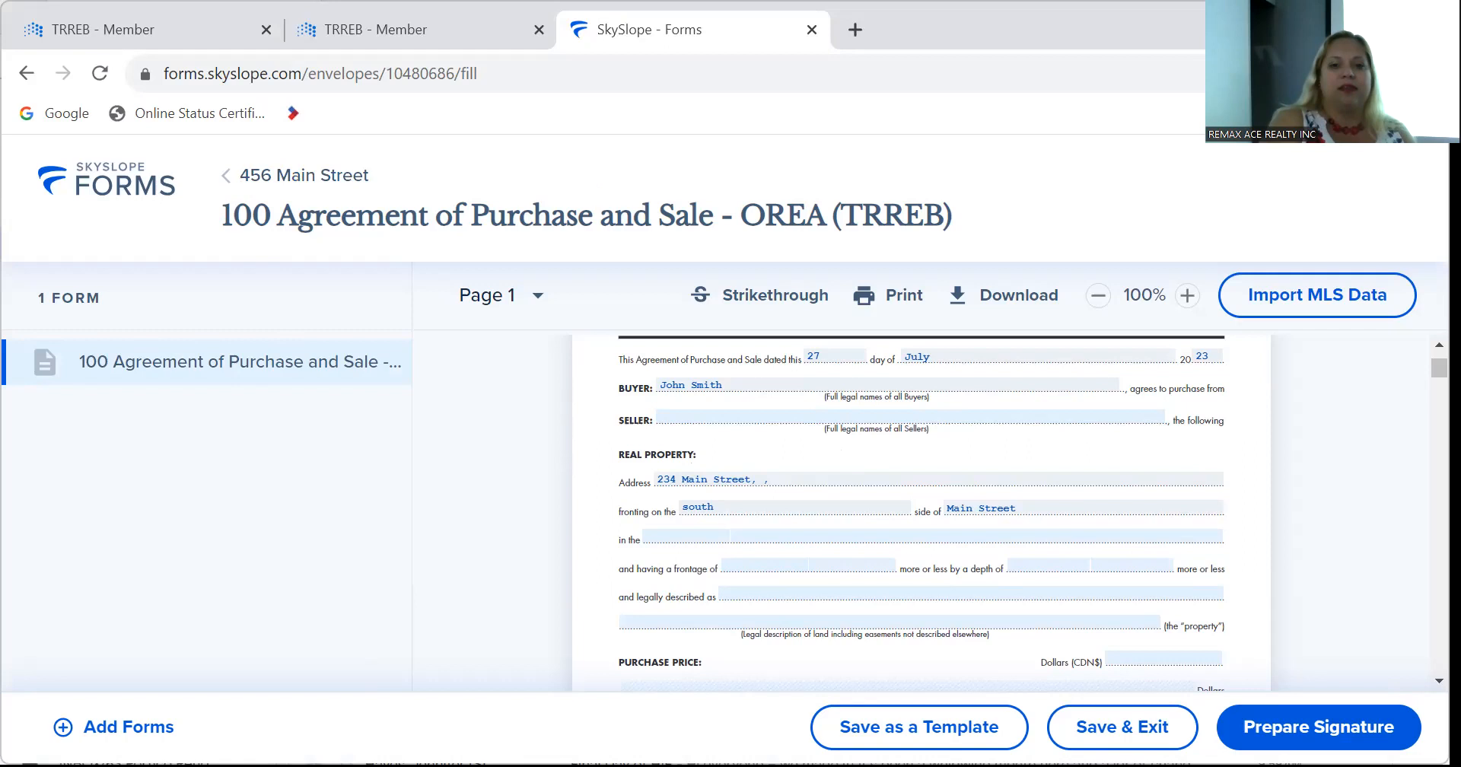
{"action": "left_click", "coordinate": [811, 30]}
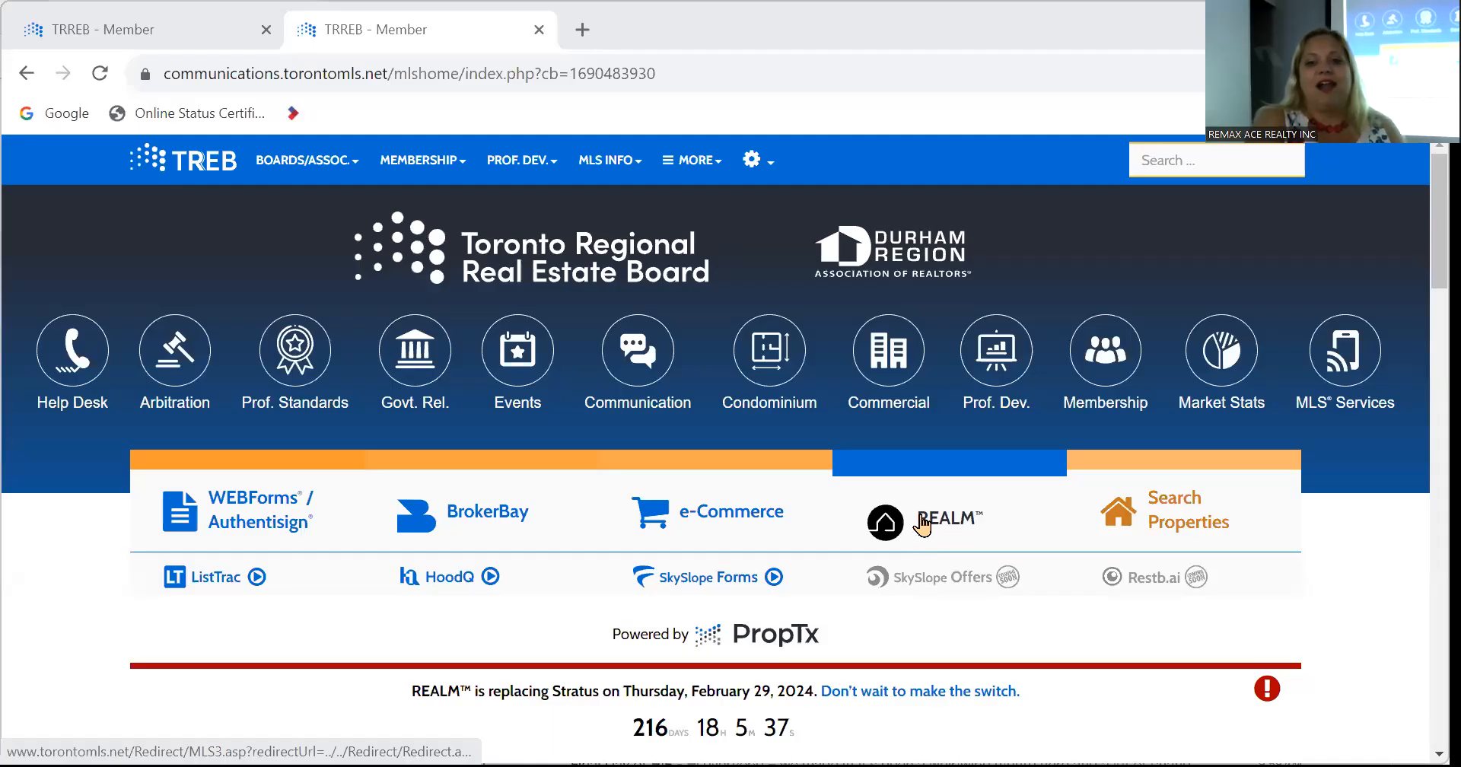
Open REALM from the TRREB member services bar.
{"action": "left_click", "coordinate": [924, 523]}
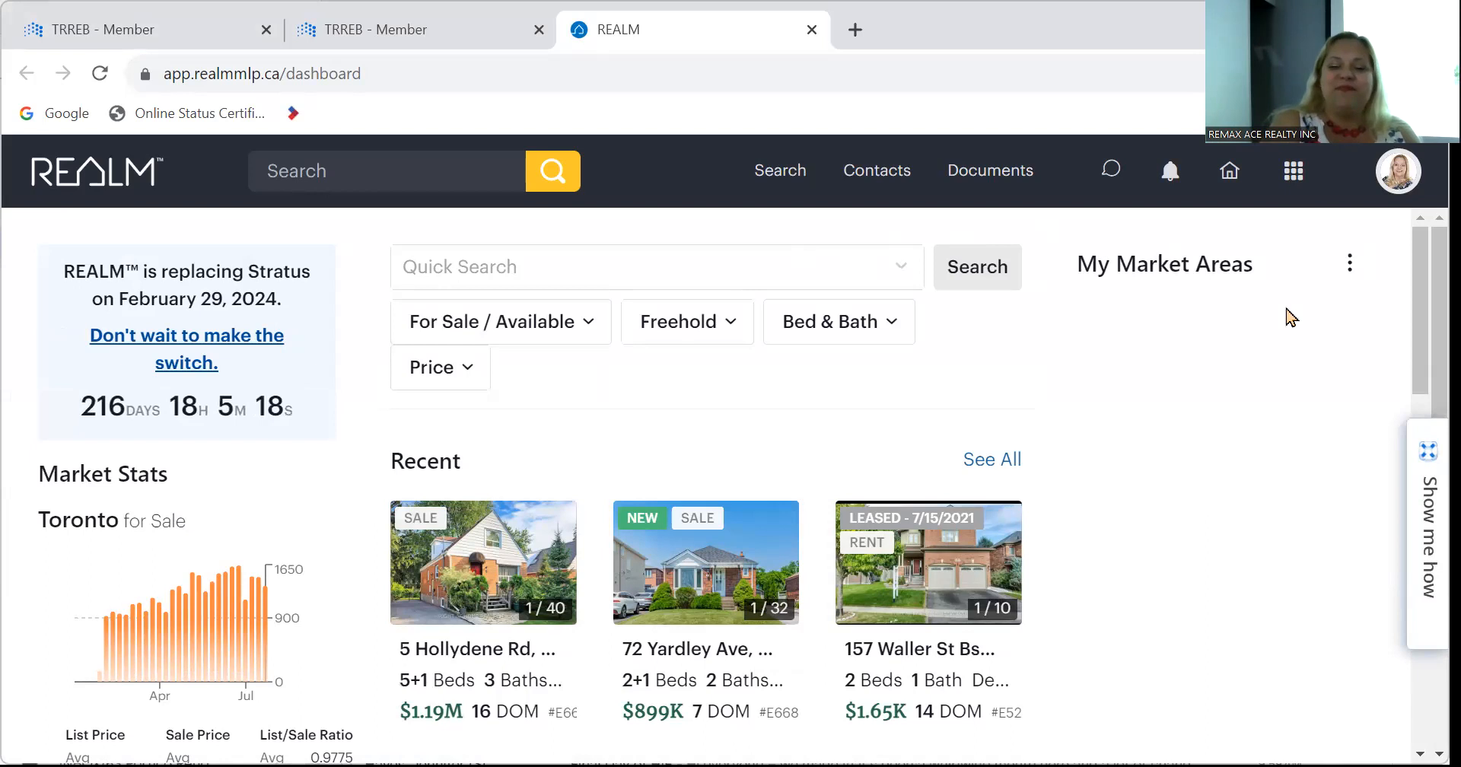
On the REALM listing search, clear all filters and set the location area to Toronto.
{"action": "left_click", "coordinate": [770, 182]}
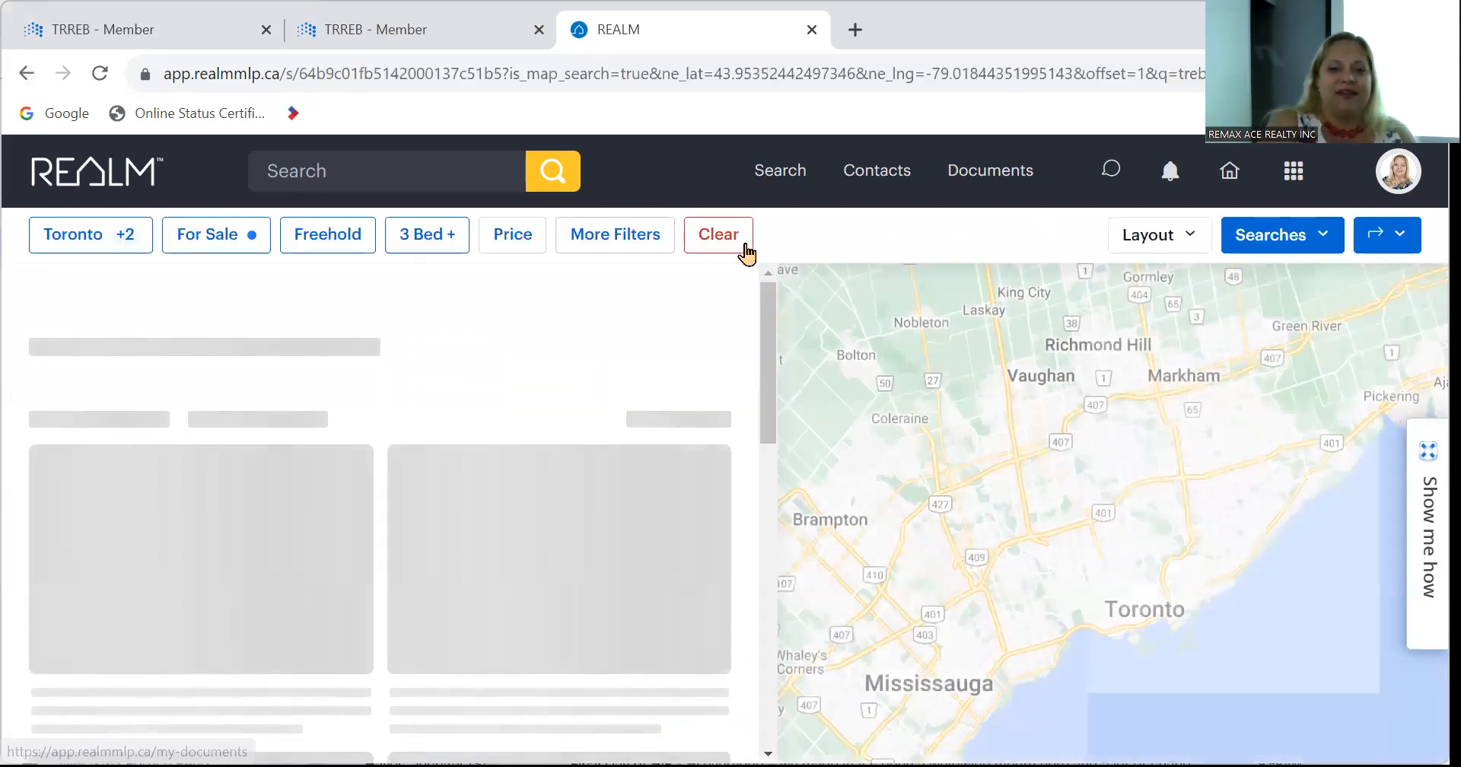
{"action": "left_click", "coordinate": [717, 254]}
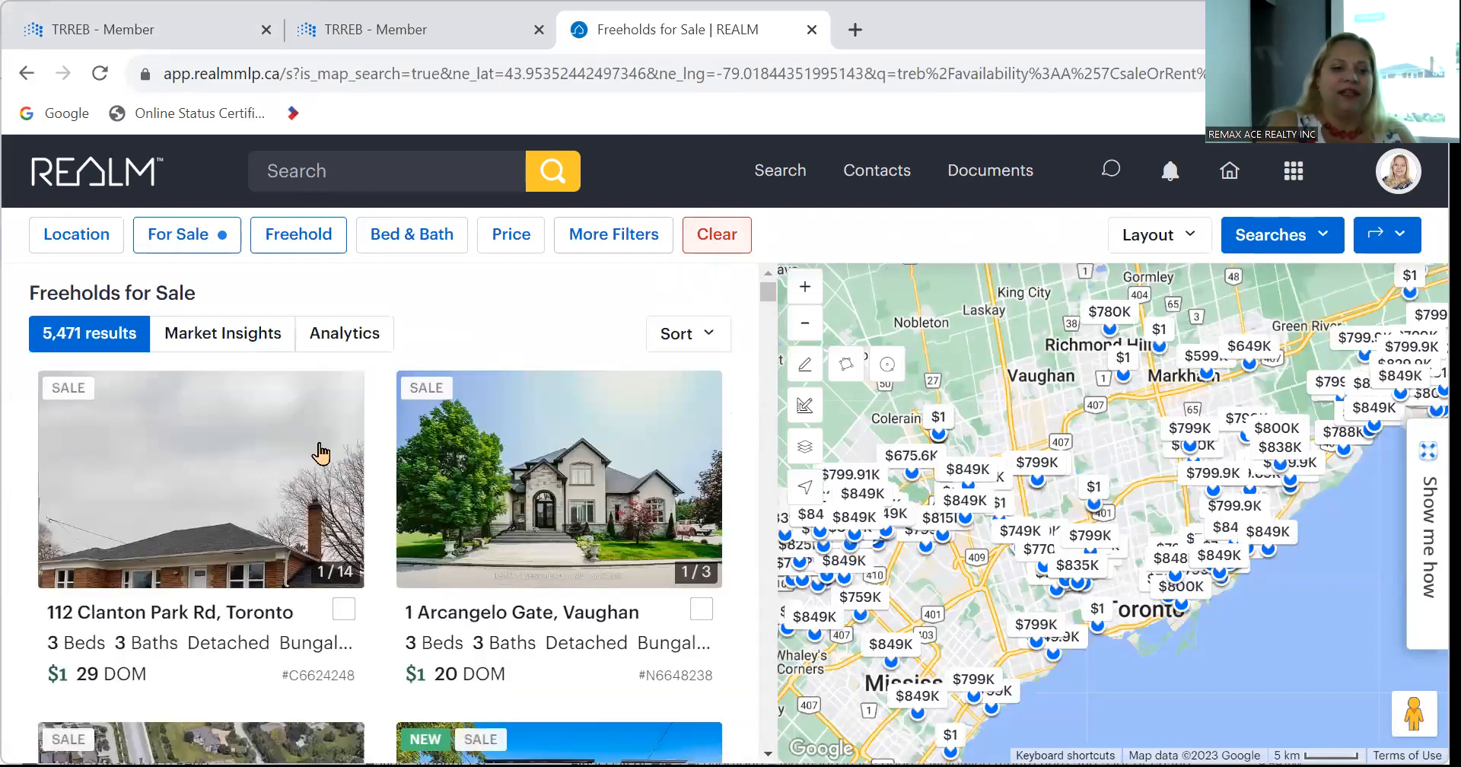
{"action": "left_click", "coordinate": [114, 242]}
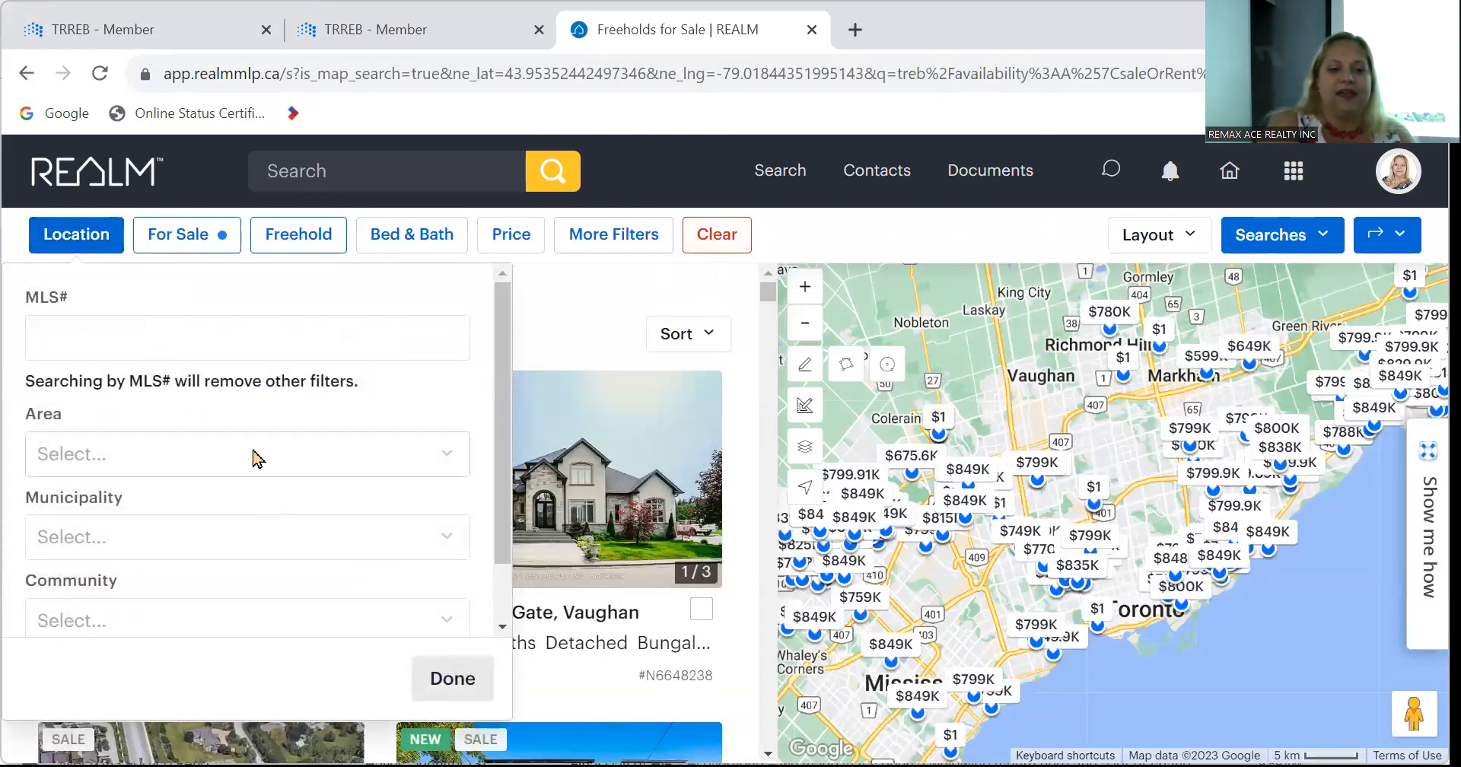
{"action": "left_click", "coordinate": [253, 454]}
{"action": "scroll", "coordinate": [253, 639], "scroll_direction": "down", "scroll_amount": 5}
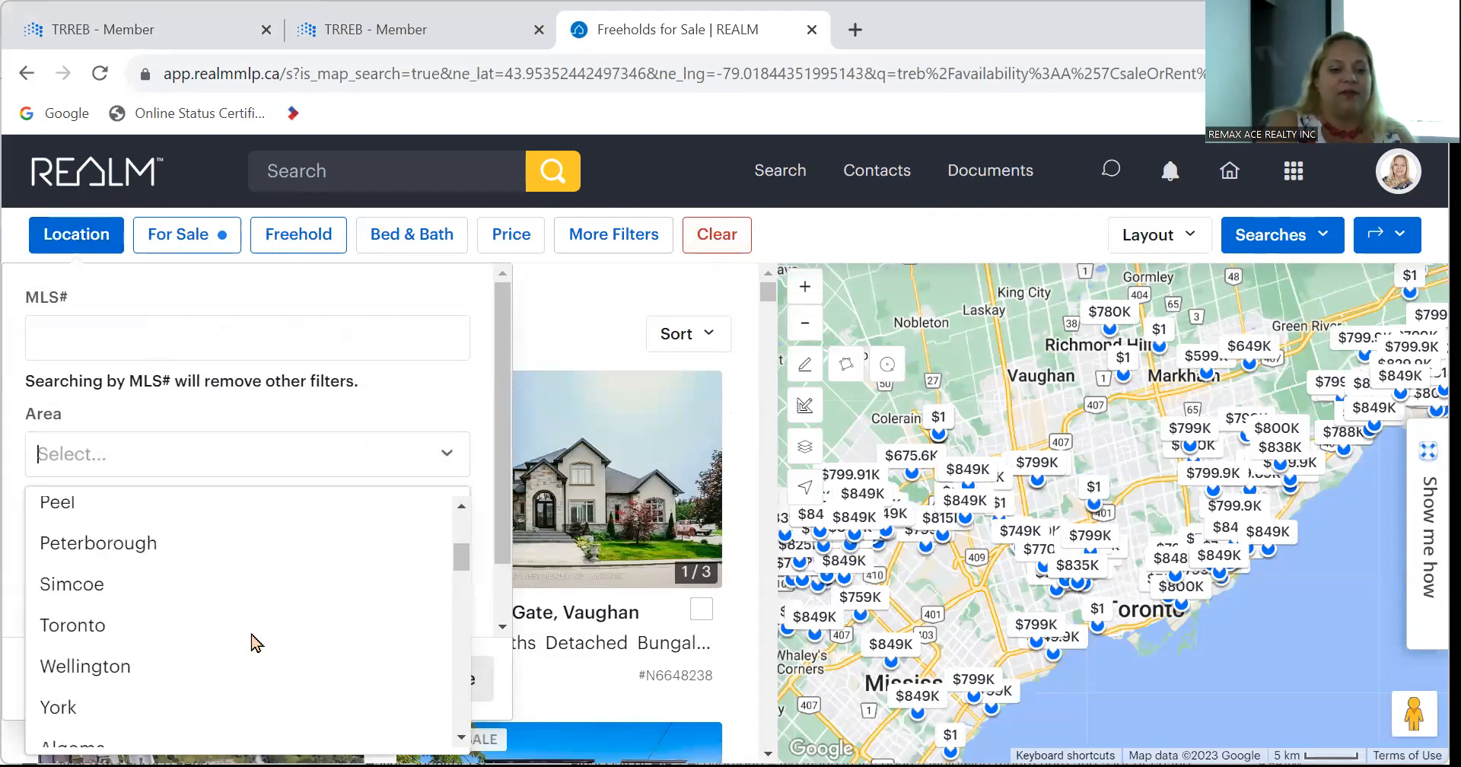
{"action": "left_click", "coordinate": [99, 622]}
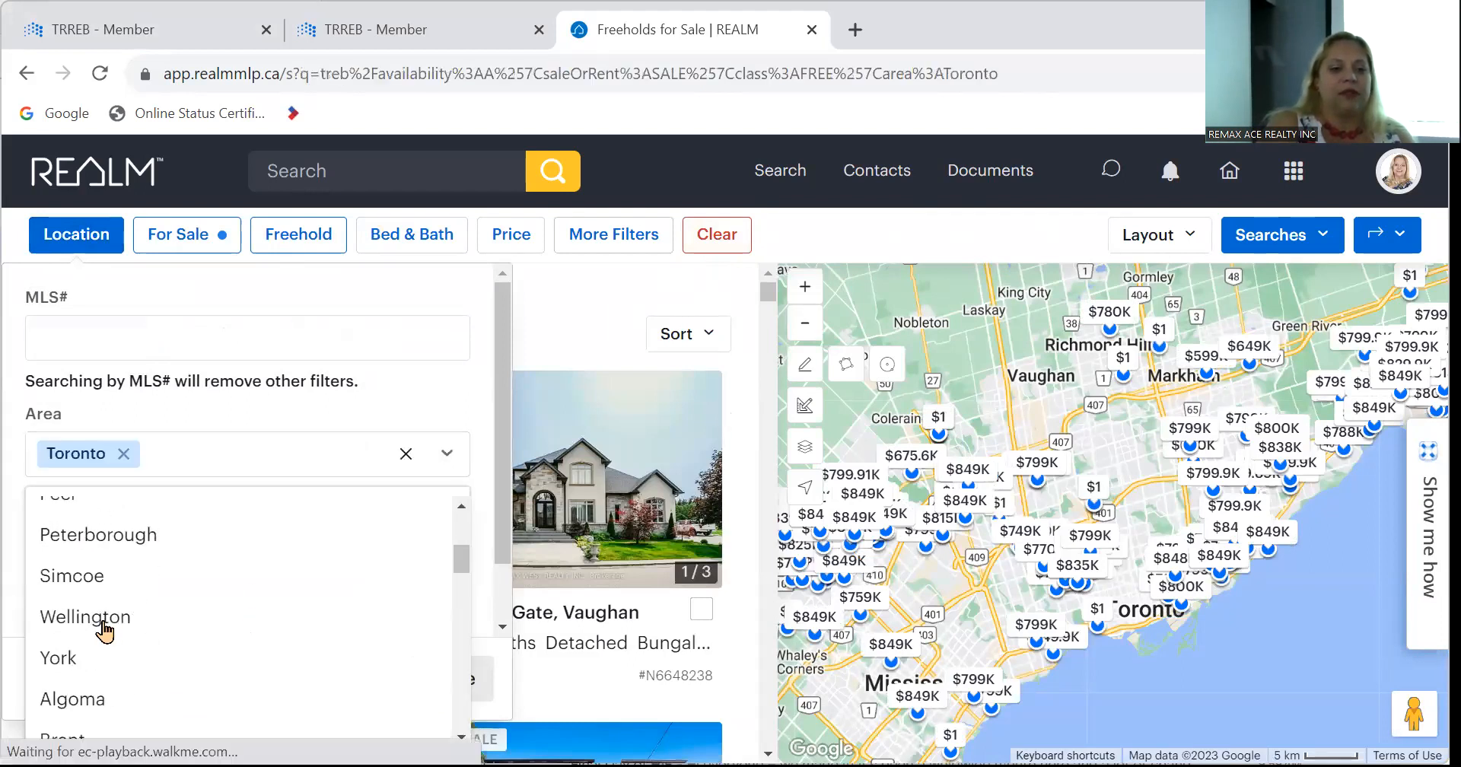
{"action": "left_click", "coordinate": [436, 469]}
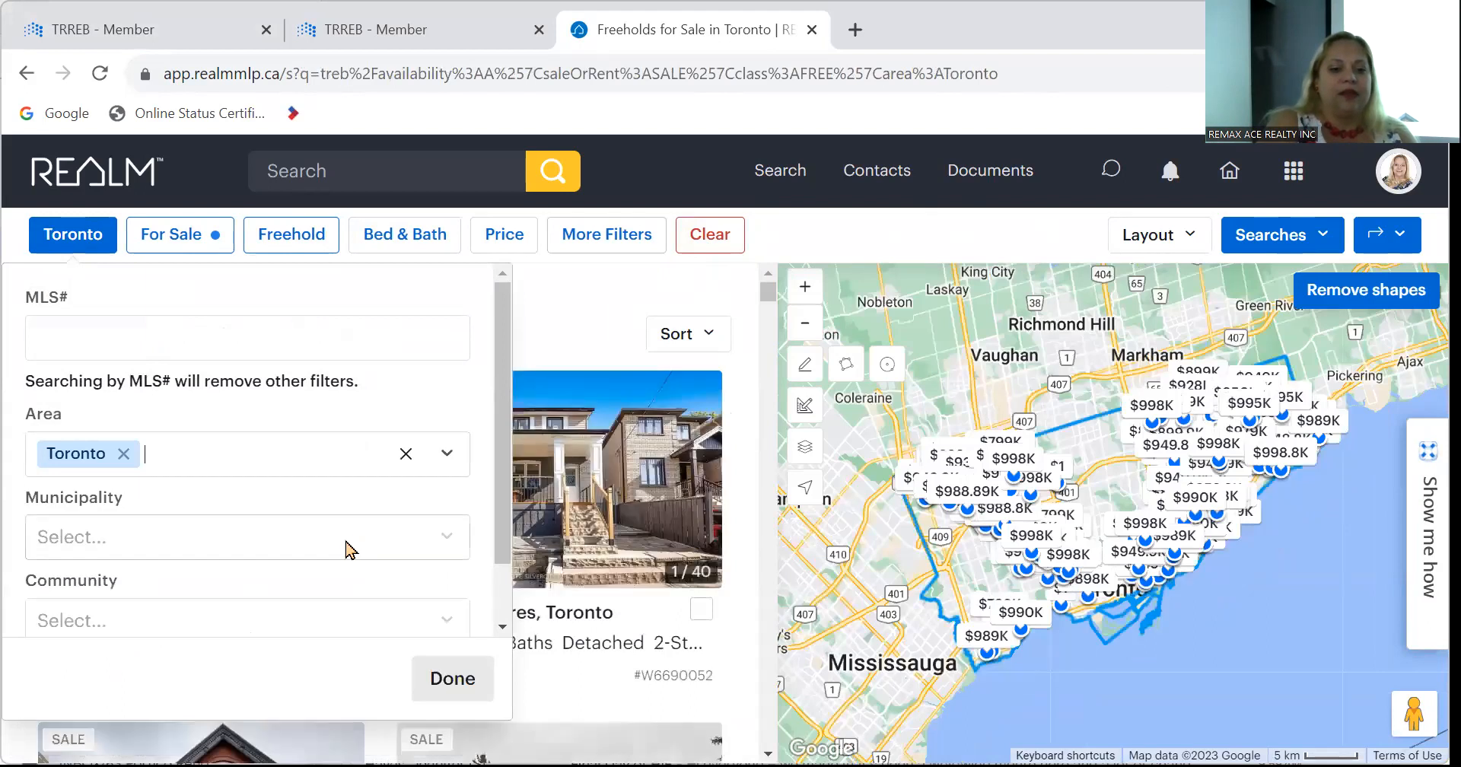
Add Toronto E04 as municipality and Dorset Park (Toronto E04) as community, then view results.
{"action": "left_click", "coordinate": [352, 542]}
{"action": "scroll", "coordinate": [308, 670], "scroll_direction": "down", "scroll_amount": 9}
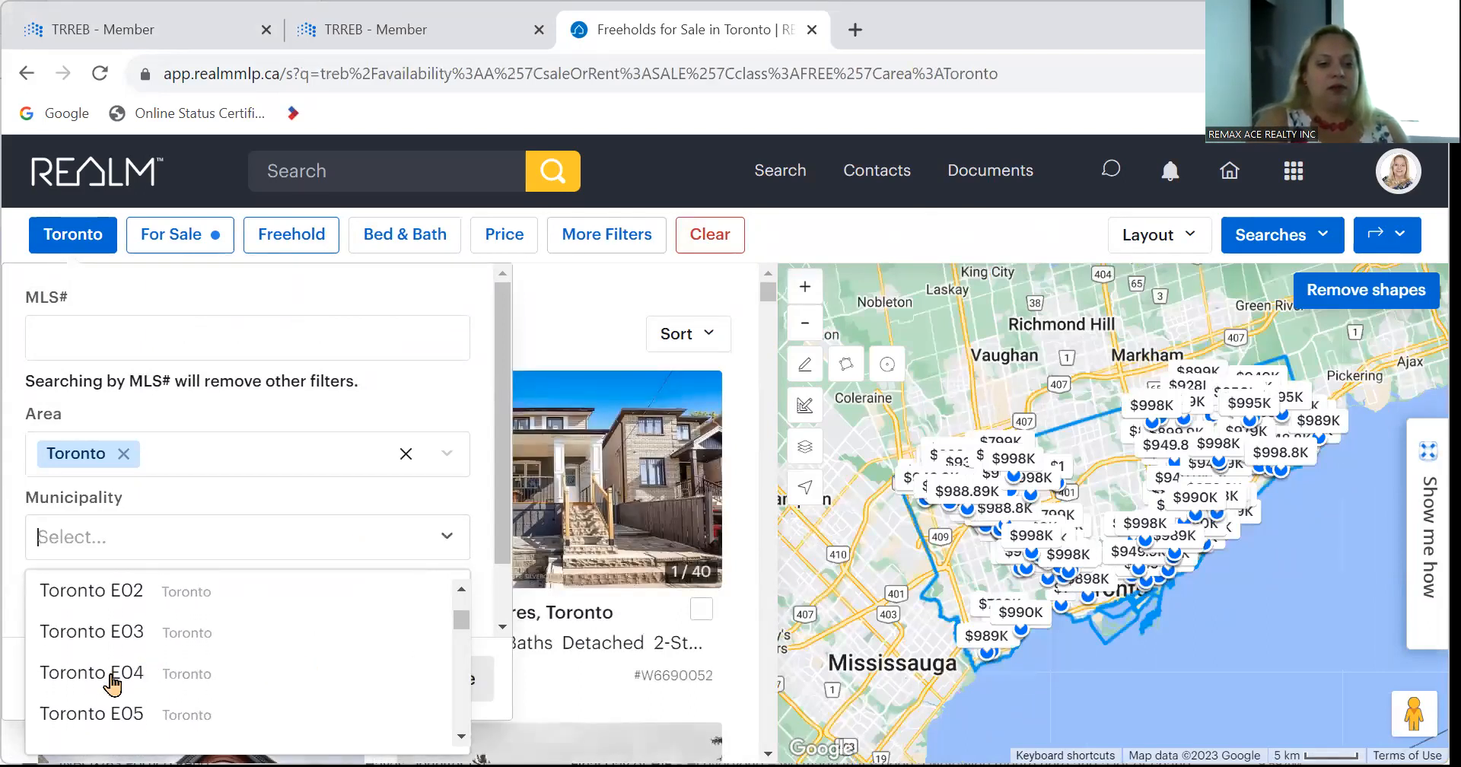
{"action": "left_click", "coordinate": [112, 681]}
{"action": "left_click", "coordinate": [447, 541]}
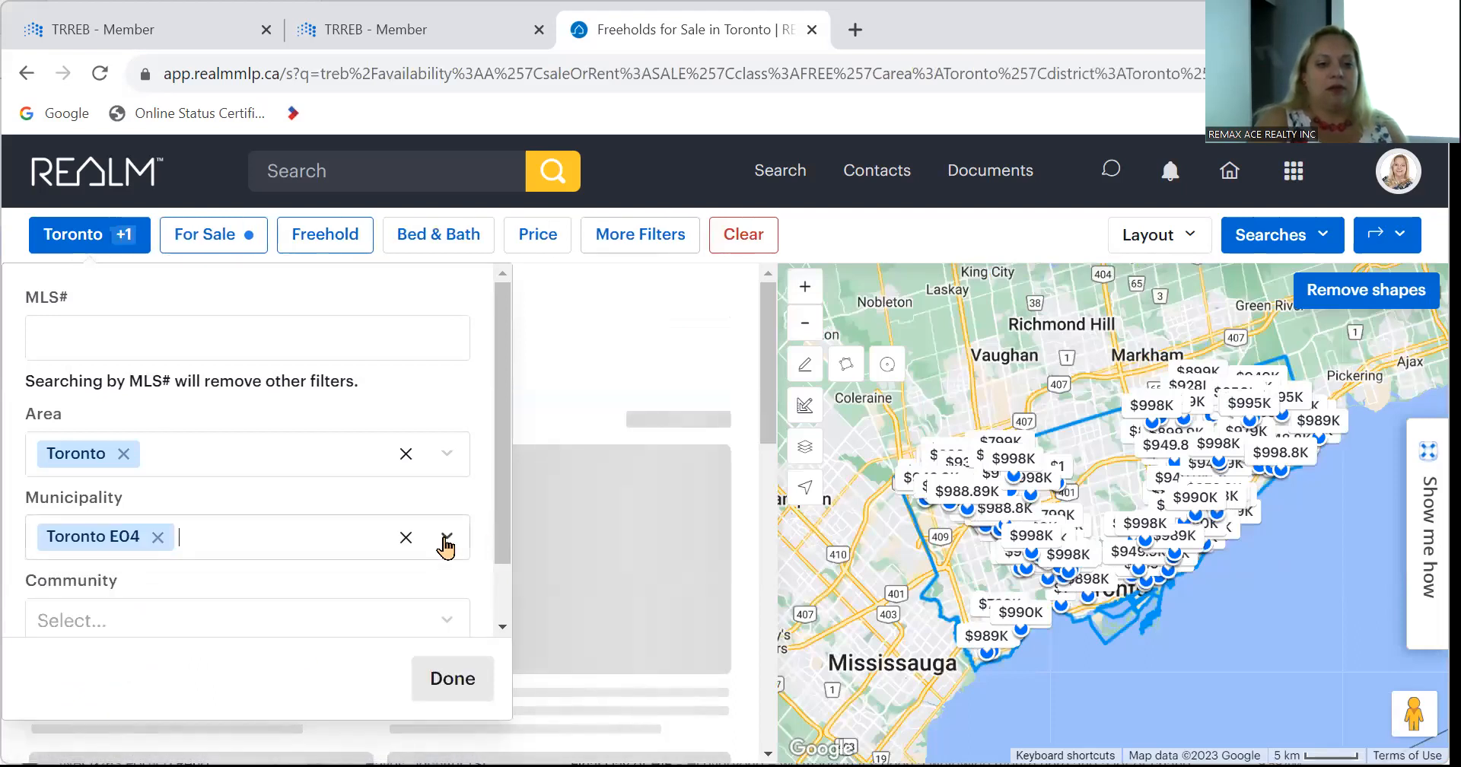
{"action": "left_click", "coordinate": [370, 632]}
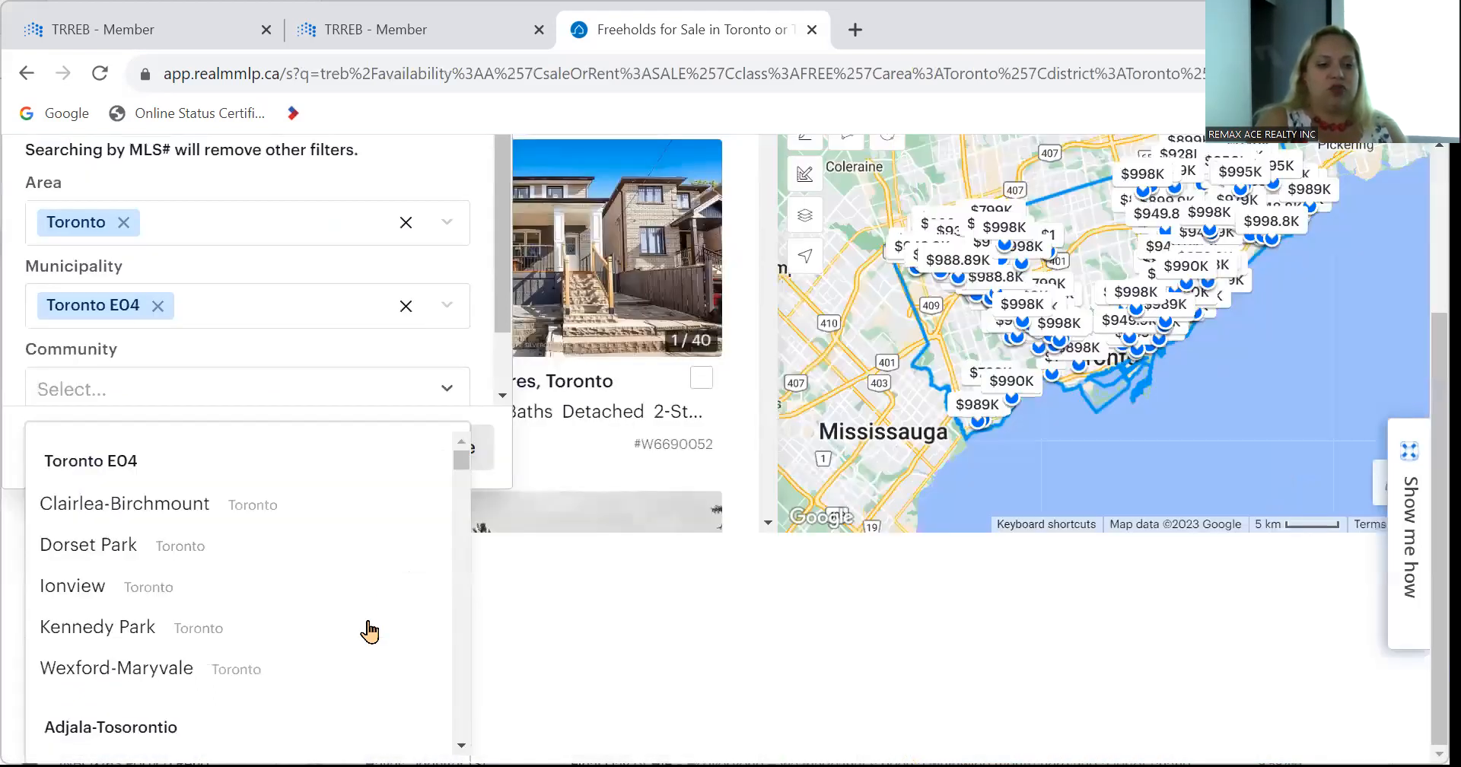
{"action": "left_click", "coordinate": [114, 546]}
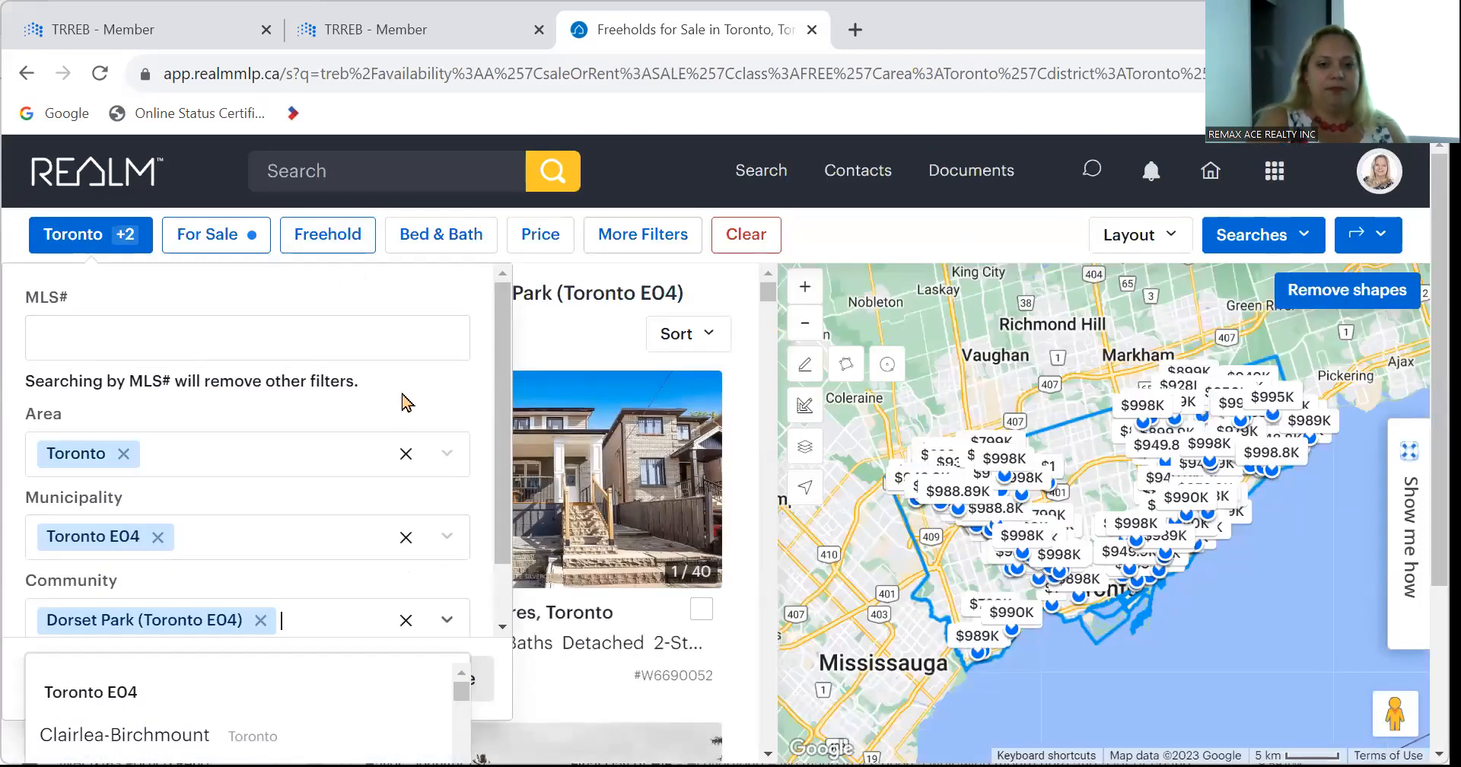
{"action": "scroll", "coordinate": [457, 395], "scroll_direction": "down", "scroll_amount": 1}
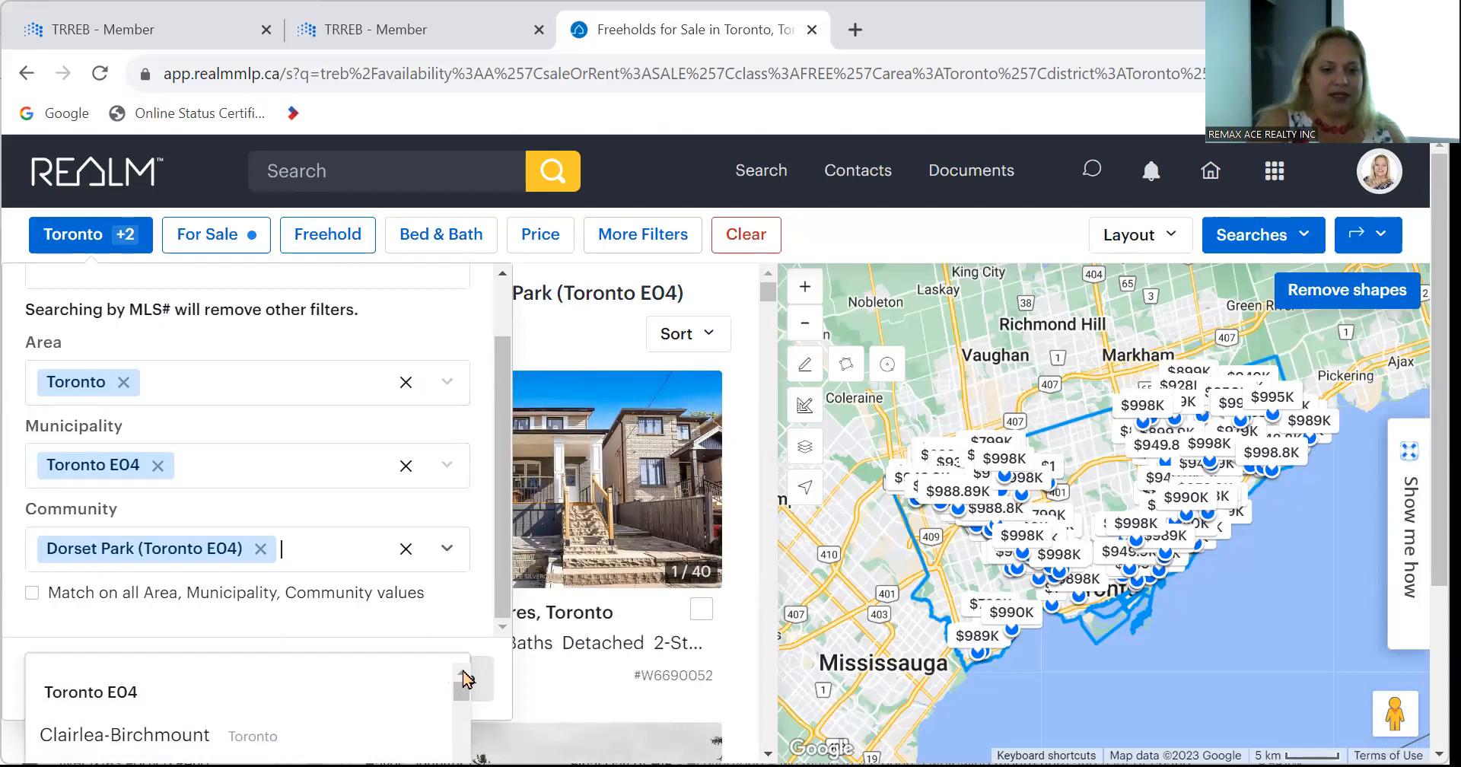
{"action": "left_click", "coordinate": [479, 689]}
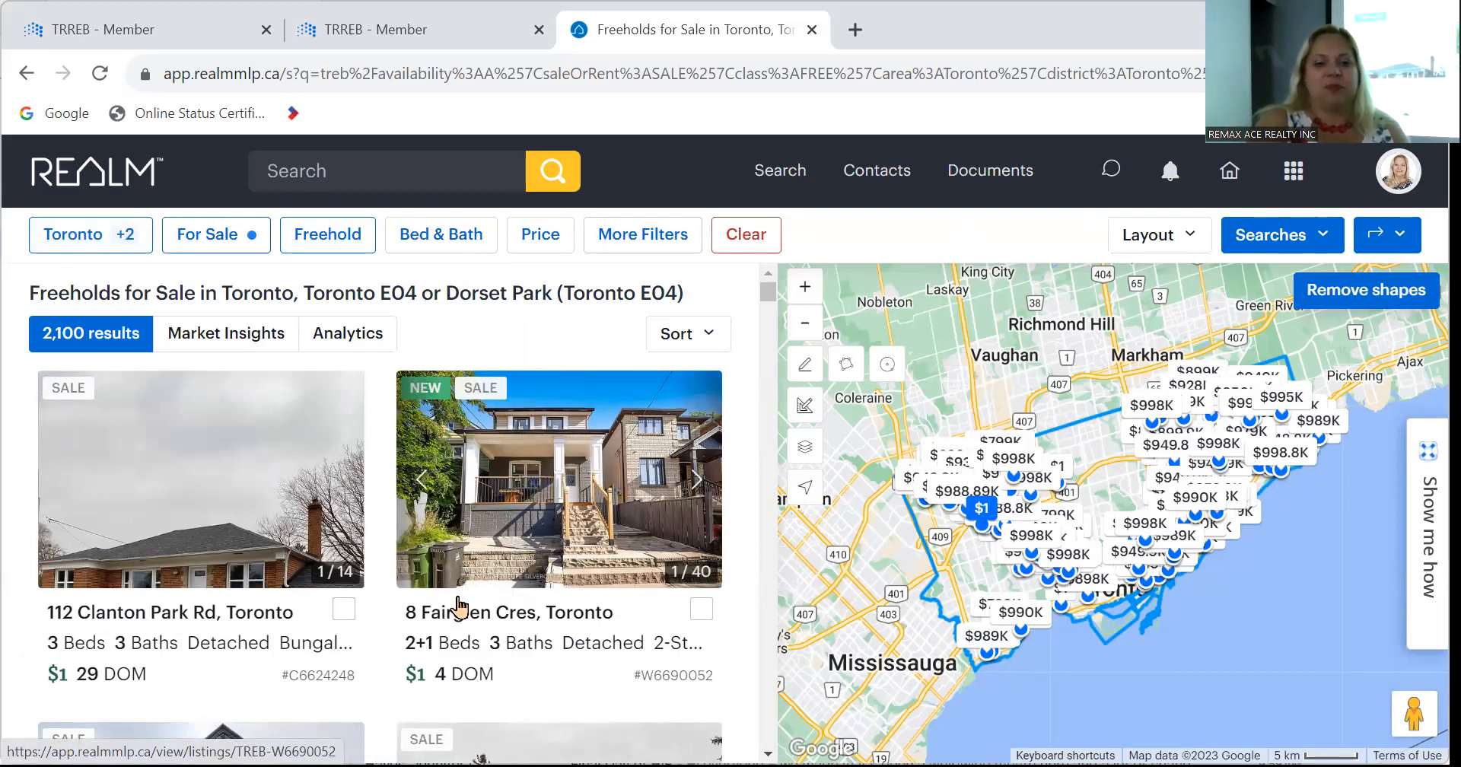
{"action": "left_click", "coordinate": [483, 527]}
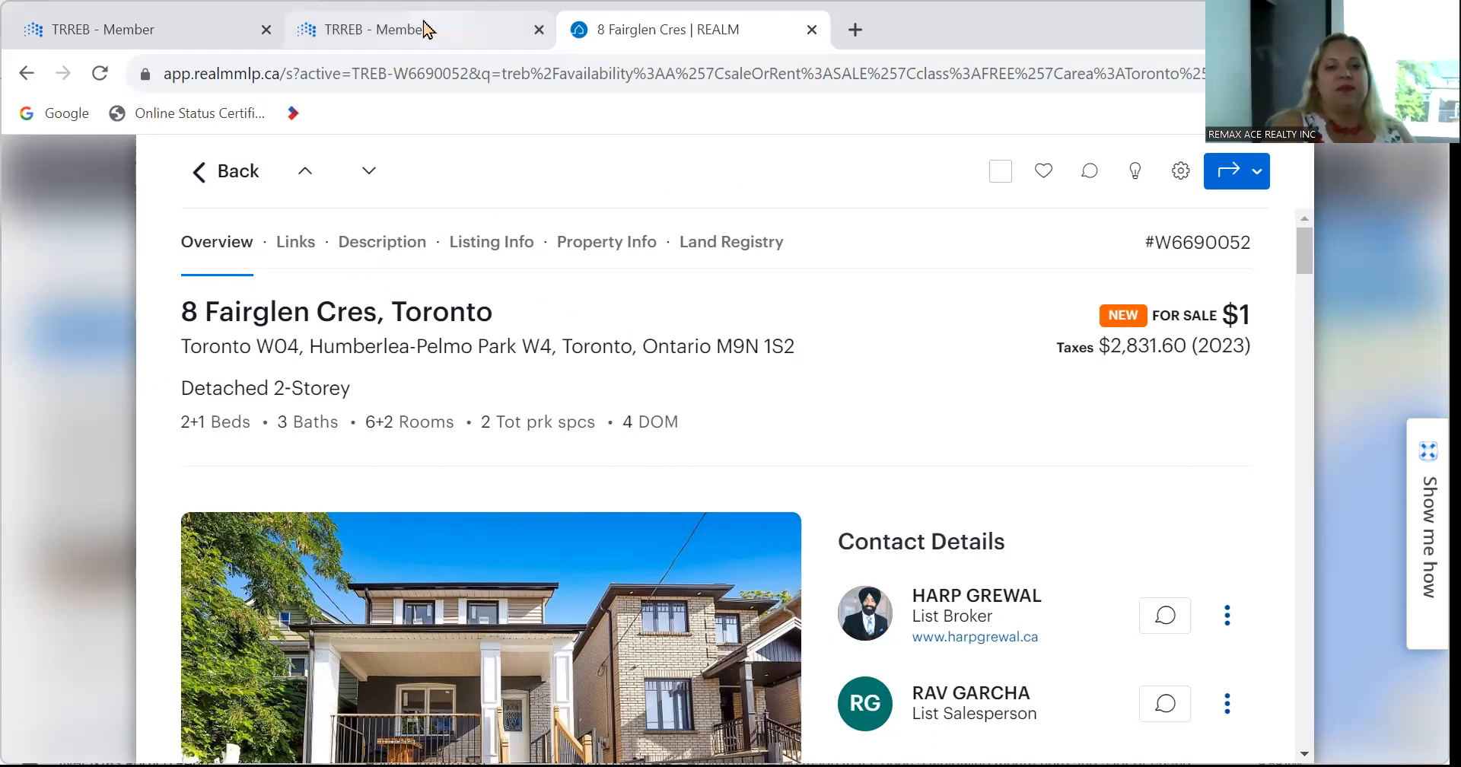
{"action": "left_click", "coordinate": [424, 29]}
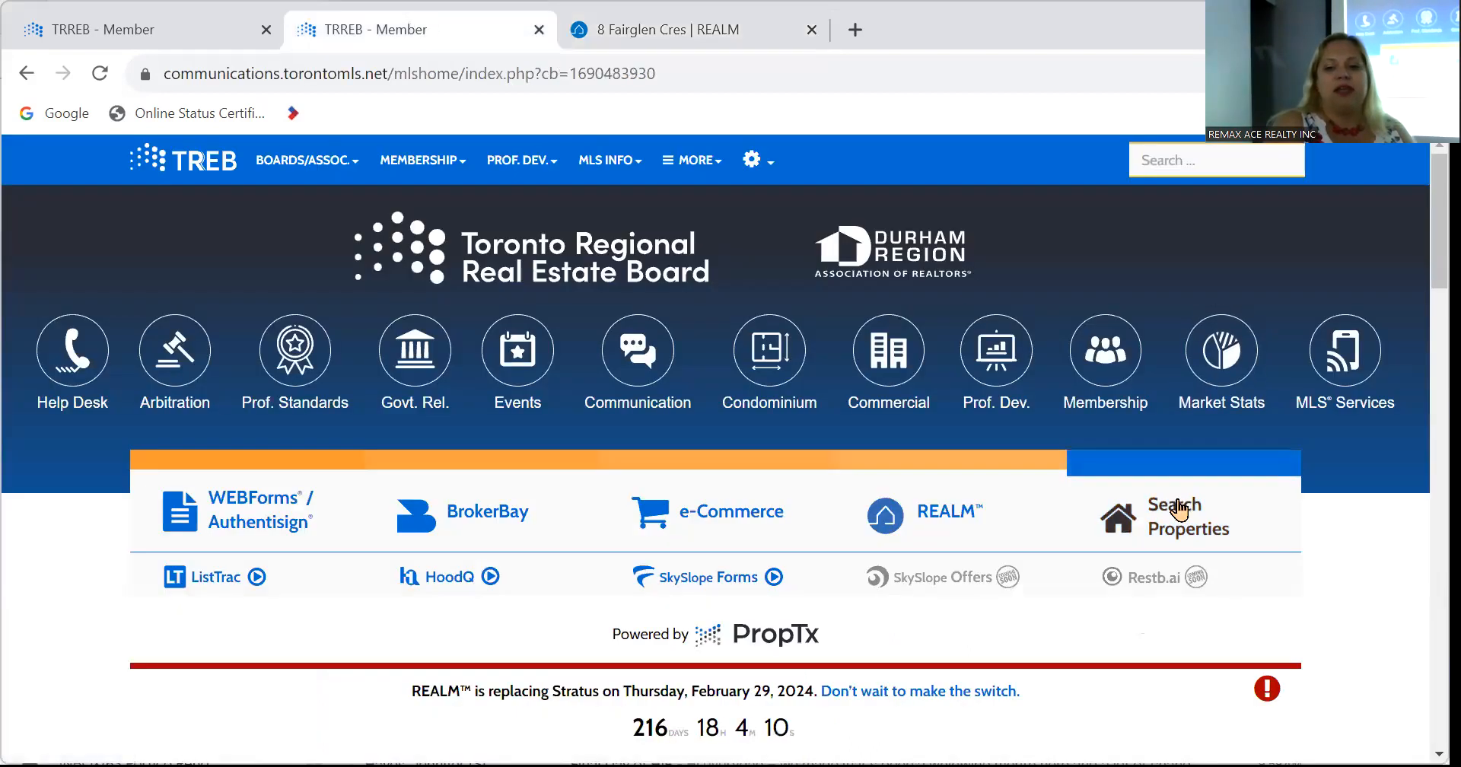
Open Stratus MLS Listings > Search and continue to the detailed criteria form.
{"action": "left_click", "coordinate": [1181, 506]}
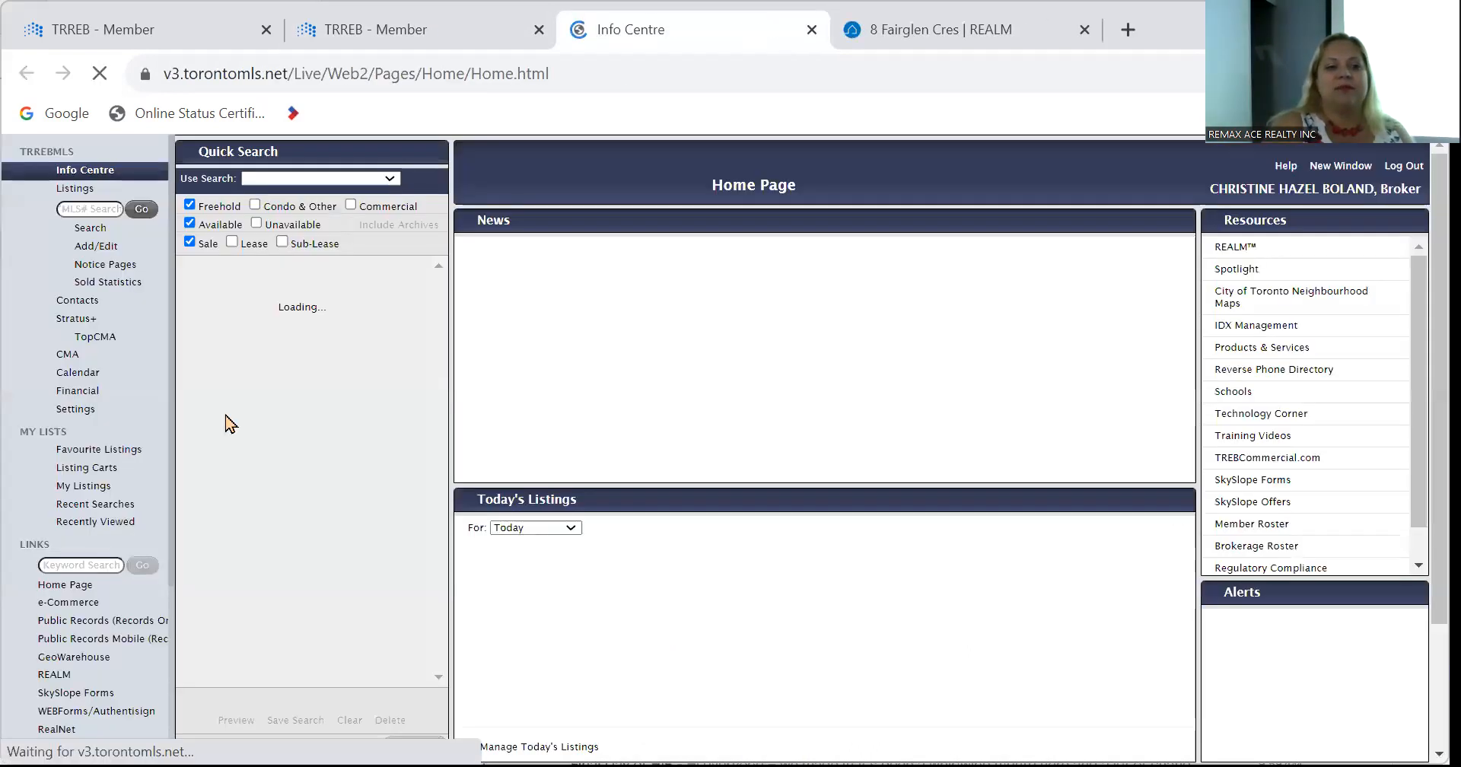
{"action": "left_click", "coordinate": [91, 228]}
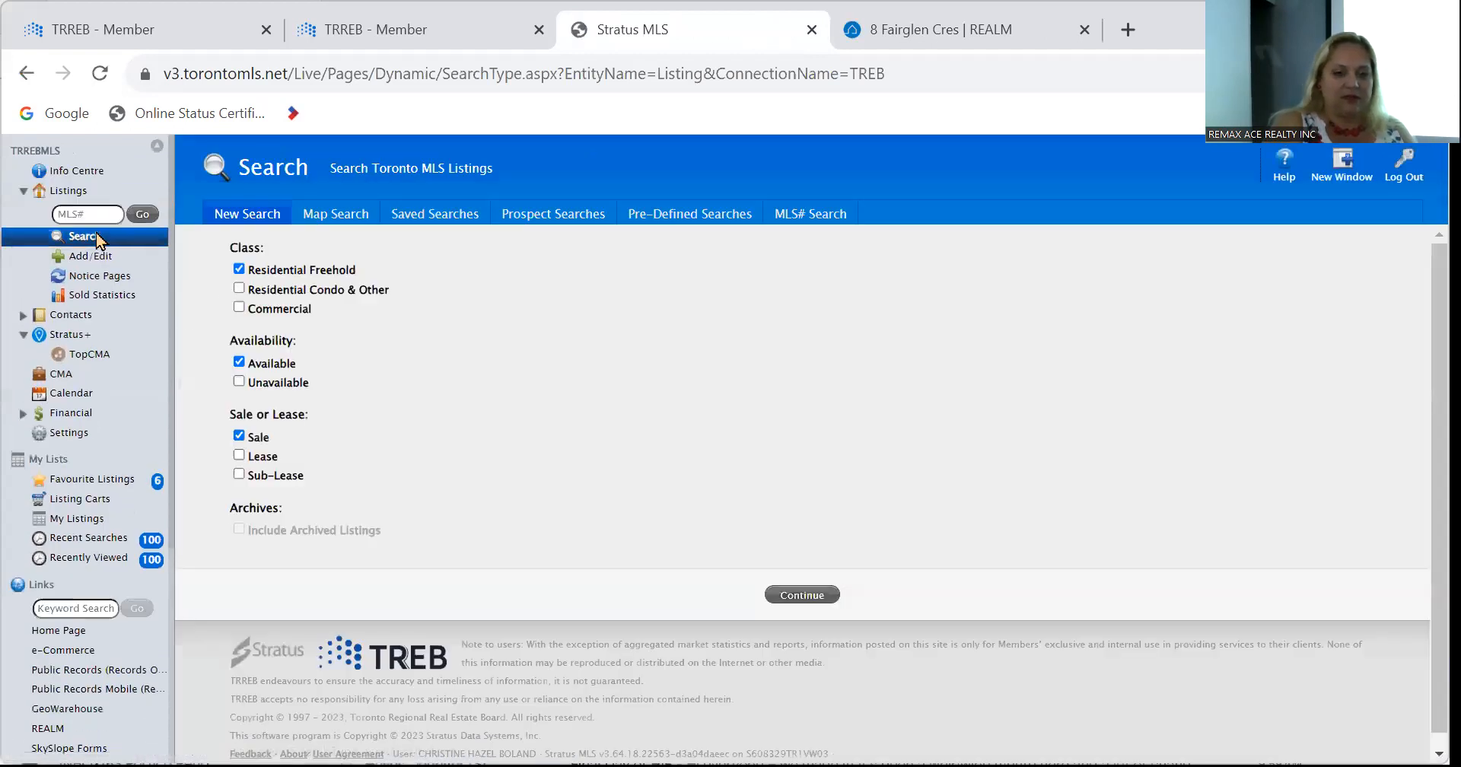
{"action": "left_click", "coordinate": [805, 595]}
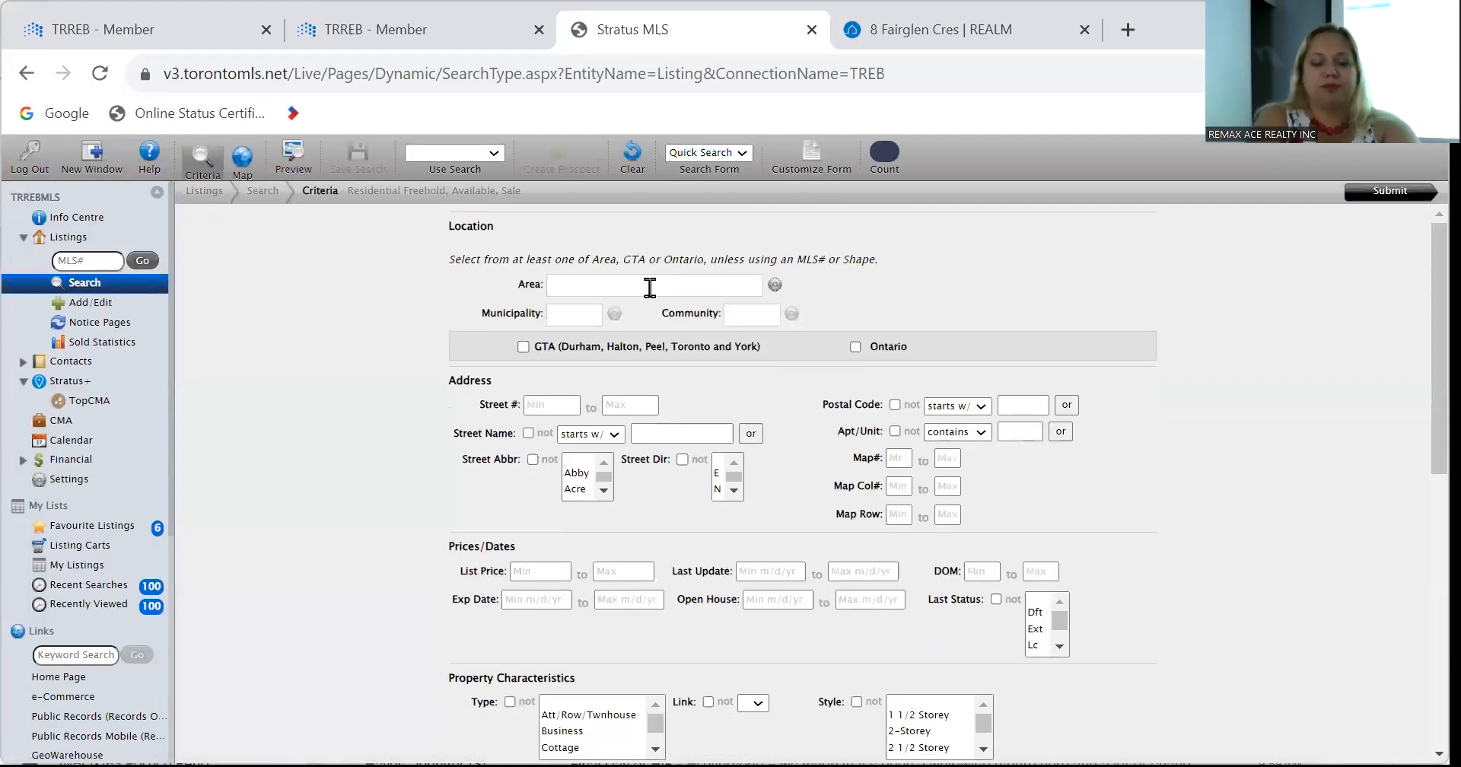
Search Area Toronto, Municipality Toronto W04, street name 'fai' to get one match.
{"action": "left_click", "coordinate": [649, 286]}
{"action": "scroll", "coordinate": [649, 366], "scroll_direction": "down", "scroll_amount": 2}
{"action": "left_click", "coordinate": [643, 429]}
{"action": "left_click", "coordinate": [639, 318]}
{"action": "scroll", "coordinate": [645, 418], "scroll_direction": "down", "scroll_amount": 5}
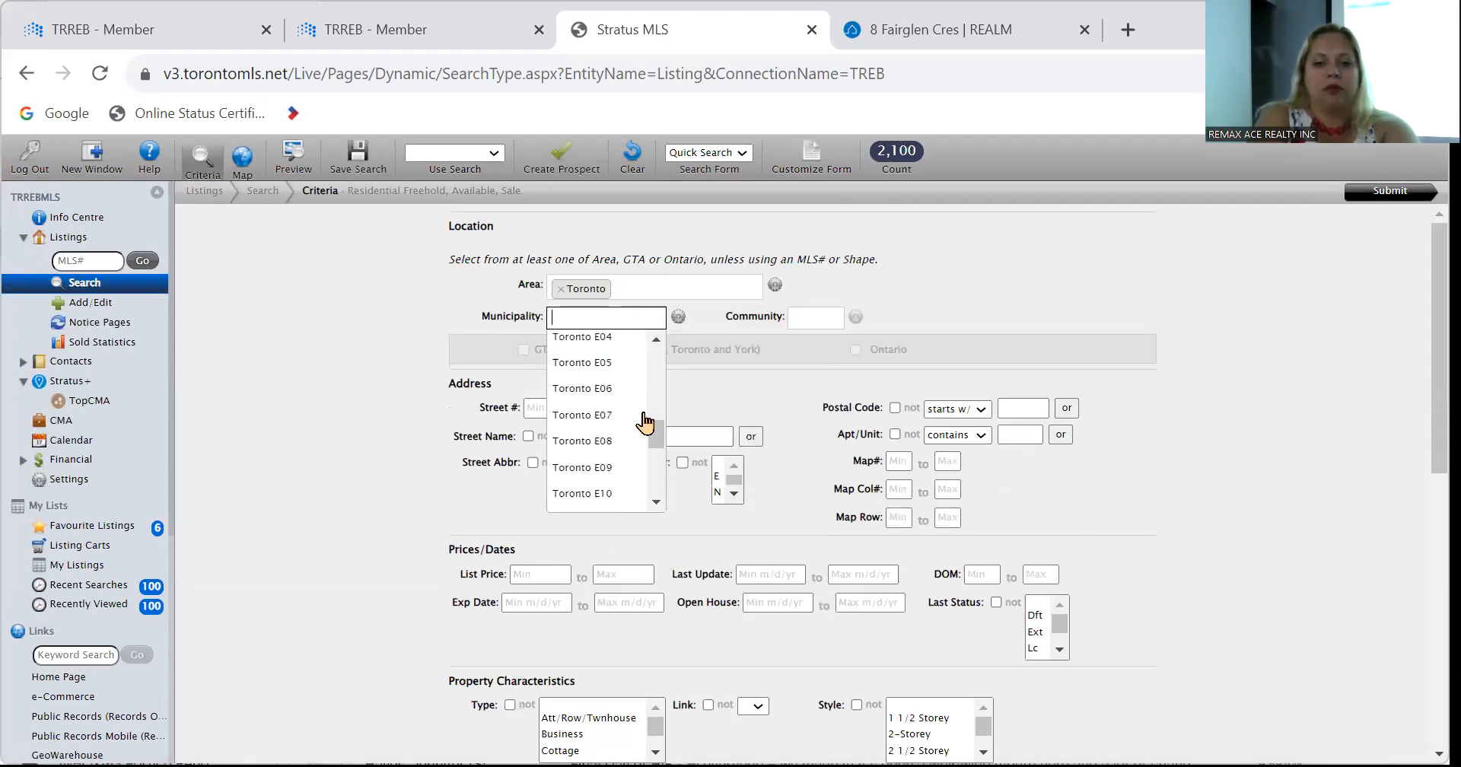
{"action": "left_click", "coordinate": [641, 491]}
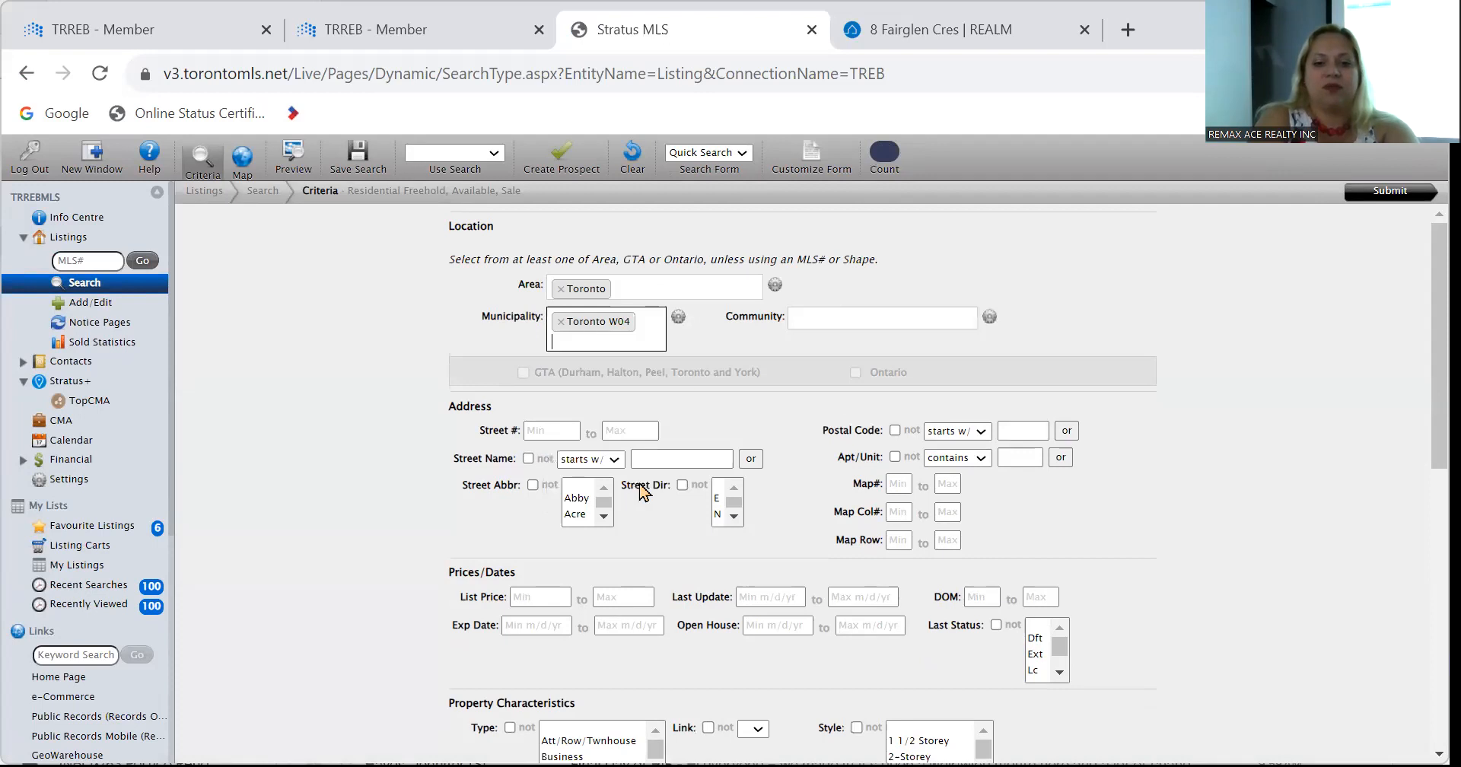
{"action": "left_click", "coordinate": [656, 459]}
{"action": "type", "text": "fair"}
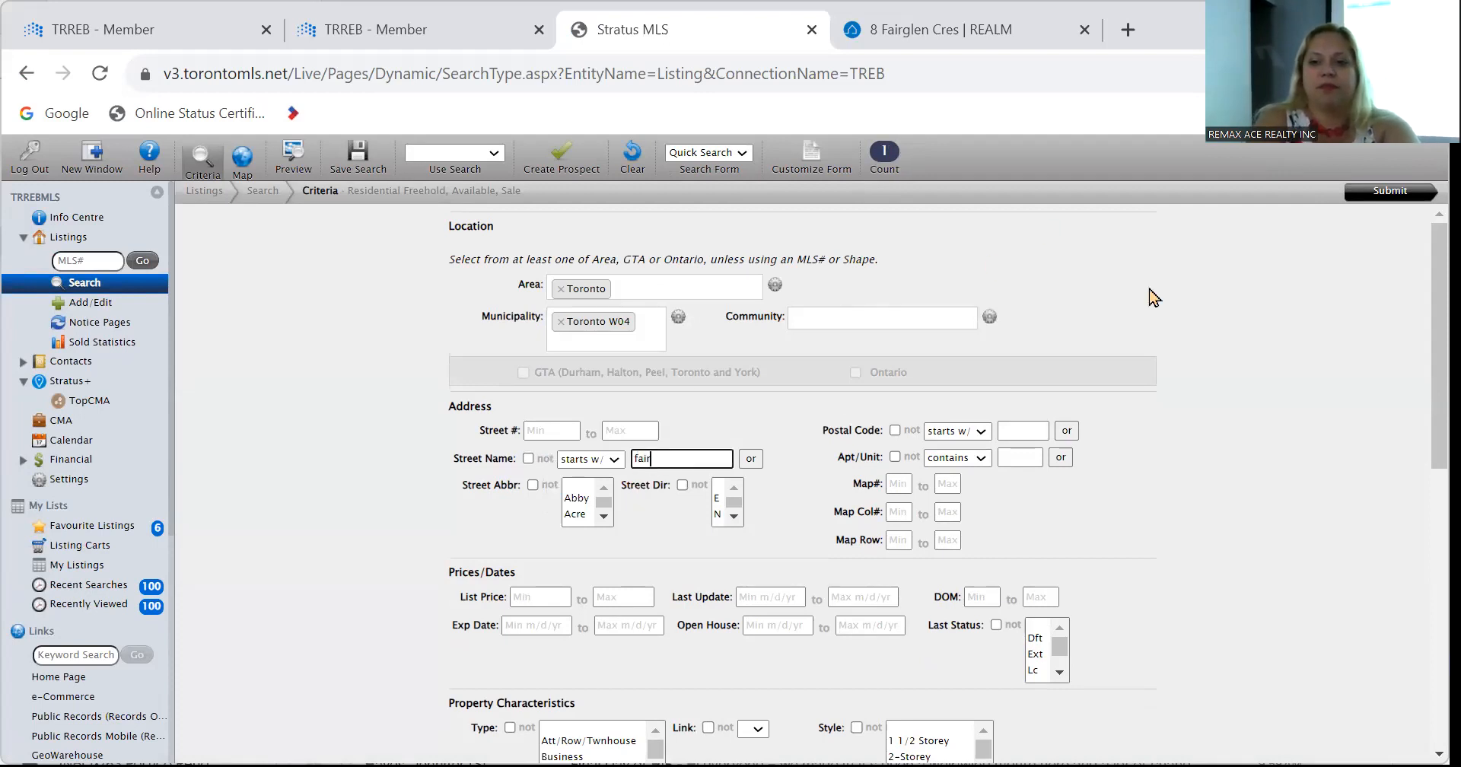
{"action": "left_click", "coordinate": [1390, 192]}
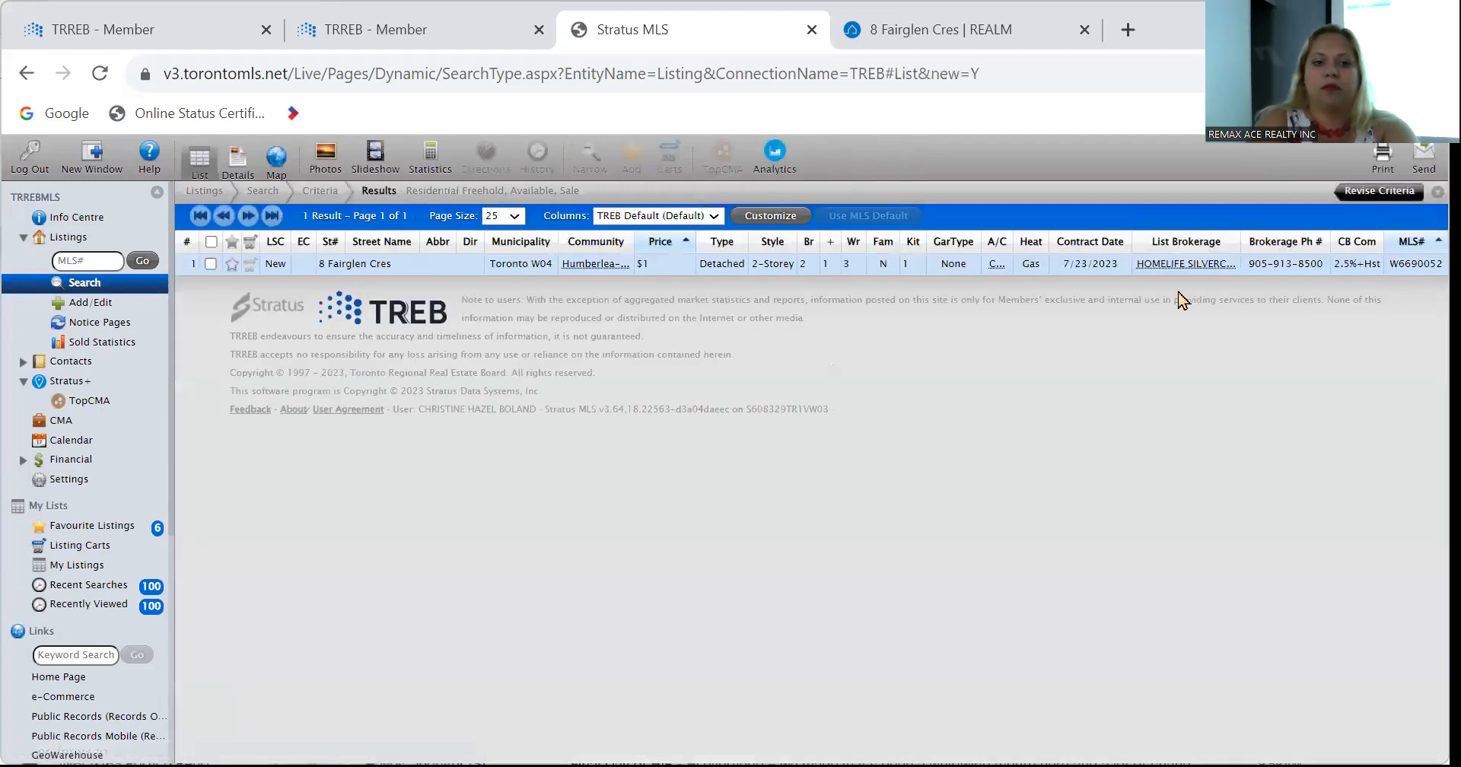
{"action": "double_click", "coordinate": [373, 267]}
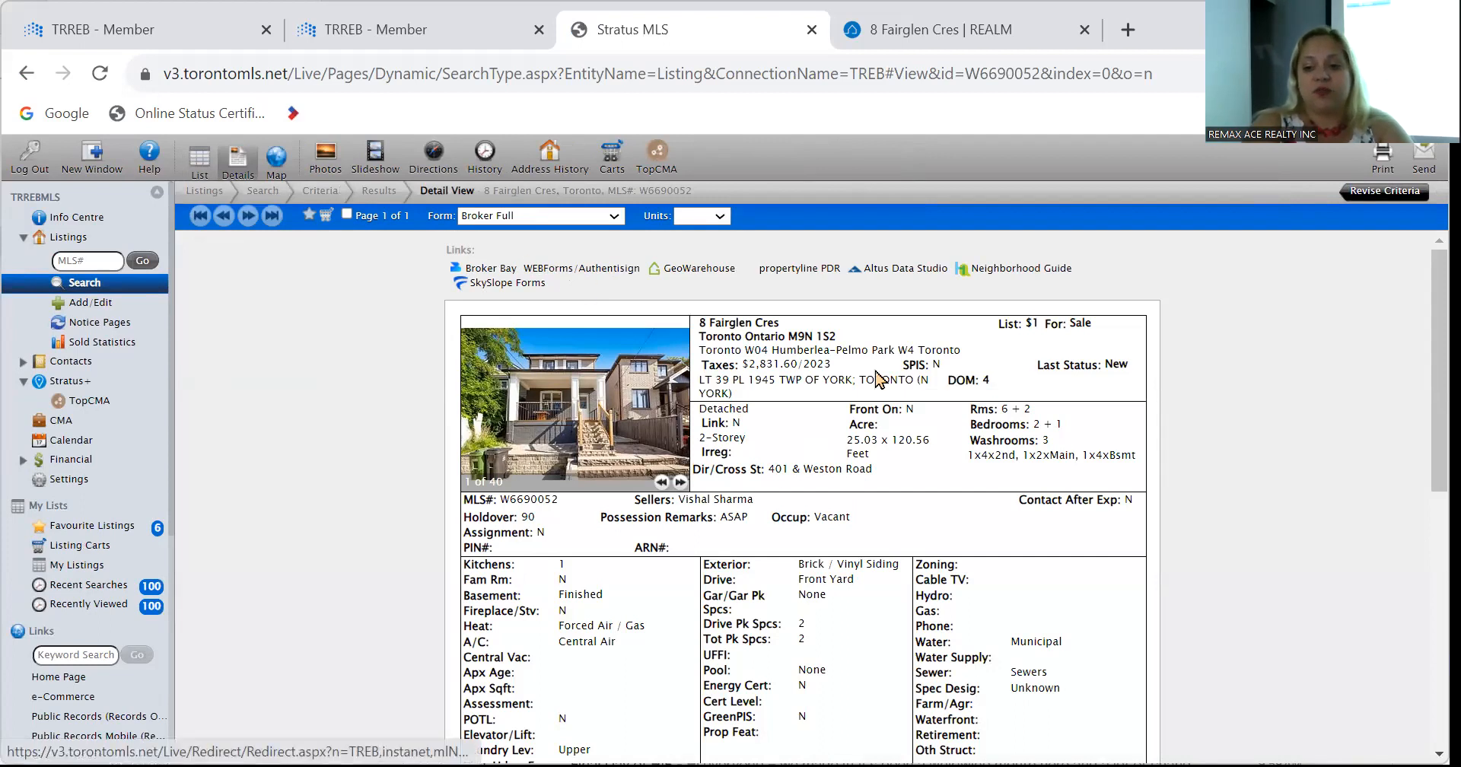
{"action": "mouse_move", "coordinate": [913, 52]}
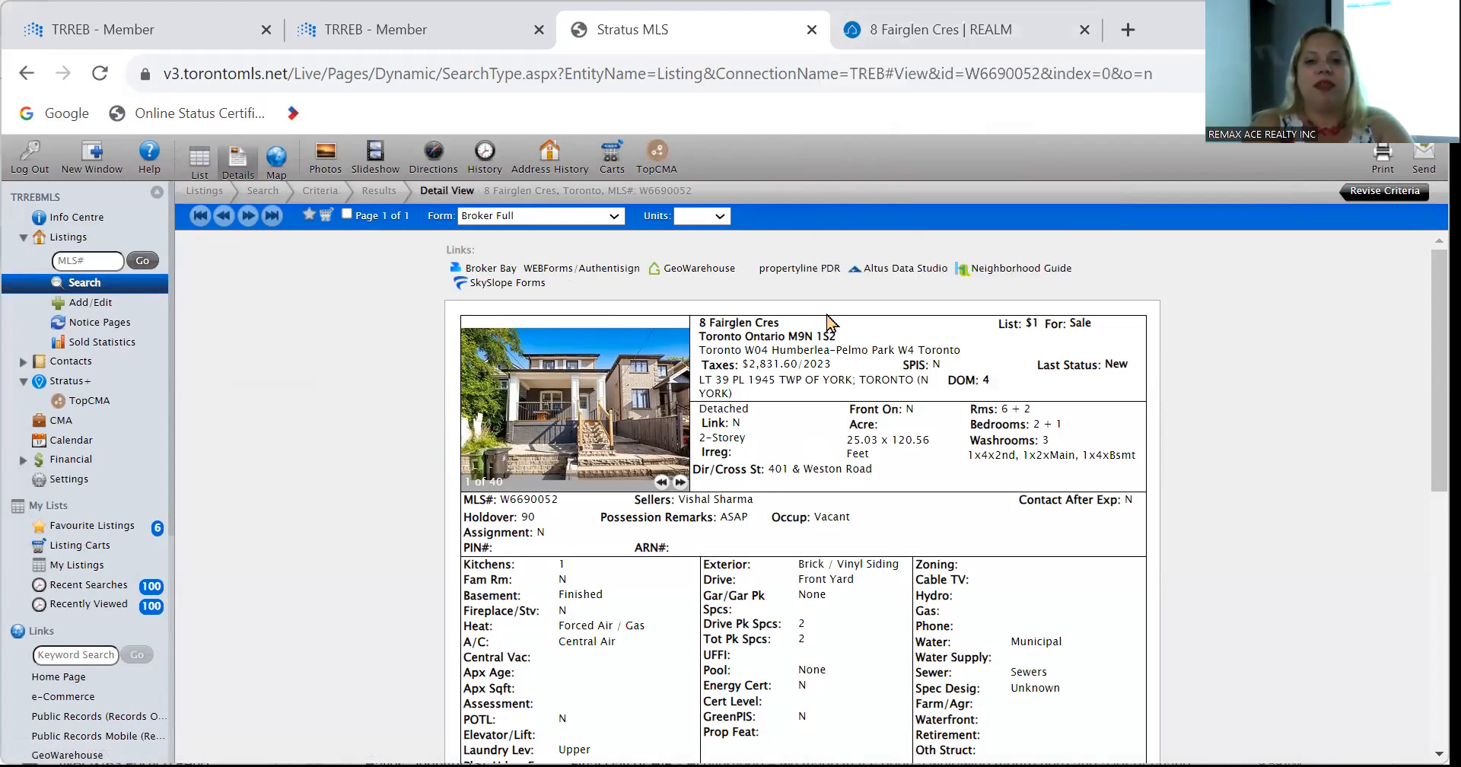
{"action": "left_click", "coordinate": [885, 46]}
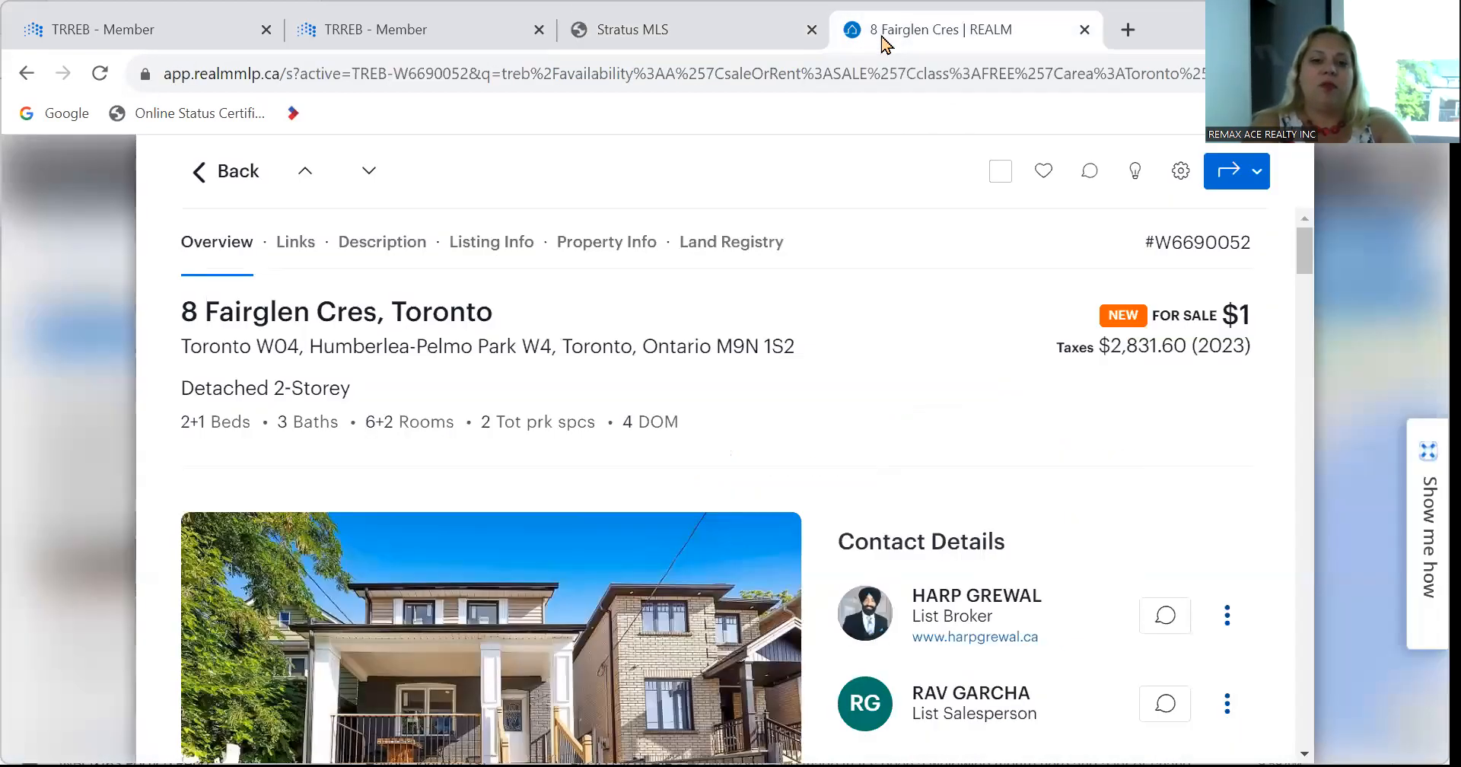
From the REALM listing's Links section, launch SkySlope Forms for listing W6690052.
{"action": "scroll", "coordinate": [808, 457], "scroll_direction": "down", "scroll_amount": 4}
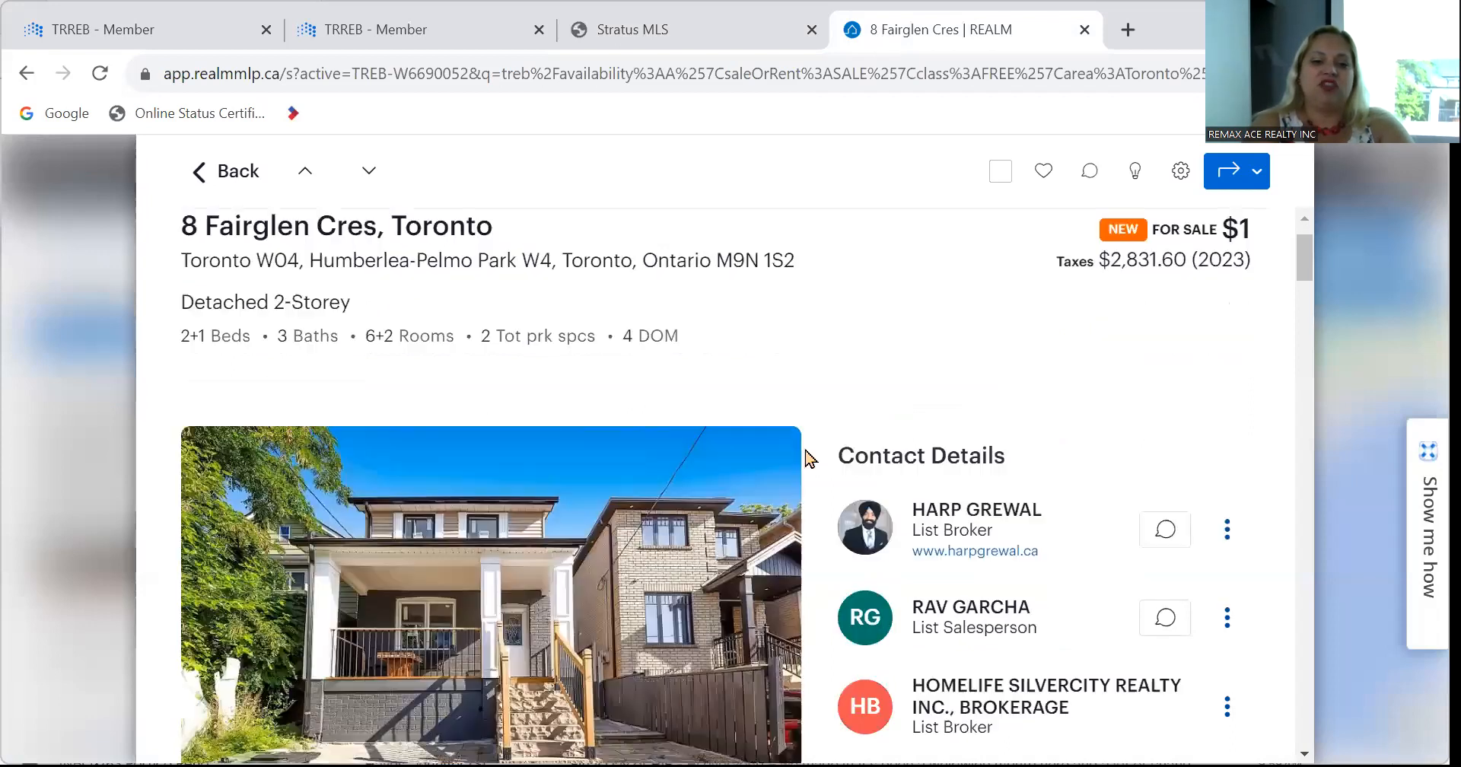
{"action": "scroll", "coordinate": [808, 457], "scroll_direction": "down", "scroll_amount": 3}
{"action": "scroll", "coordinate": [808, 456], "scroll_direction": "down", "scroll_amount": 2}
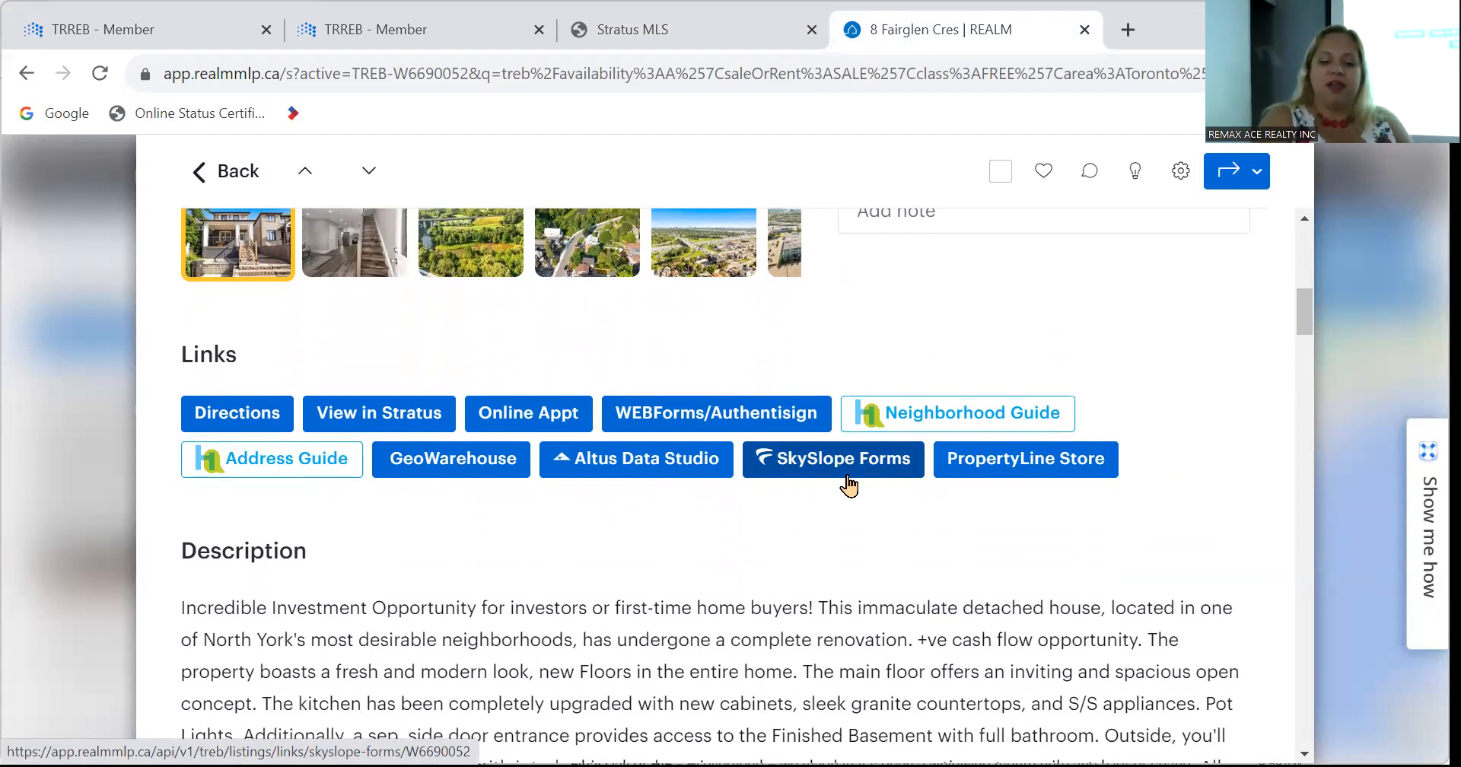
{"action": "left_click", "coordinate": [802, 472]}
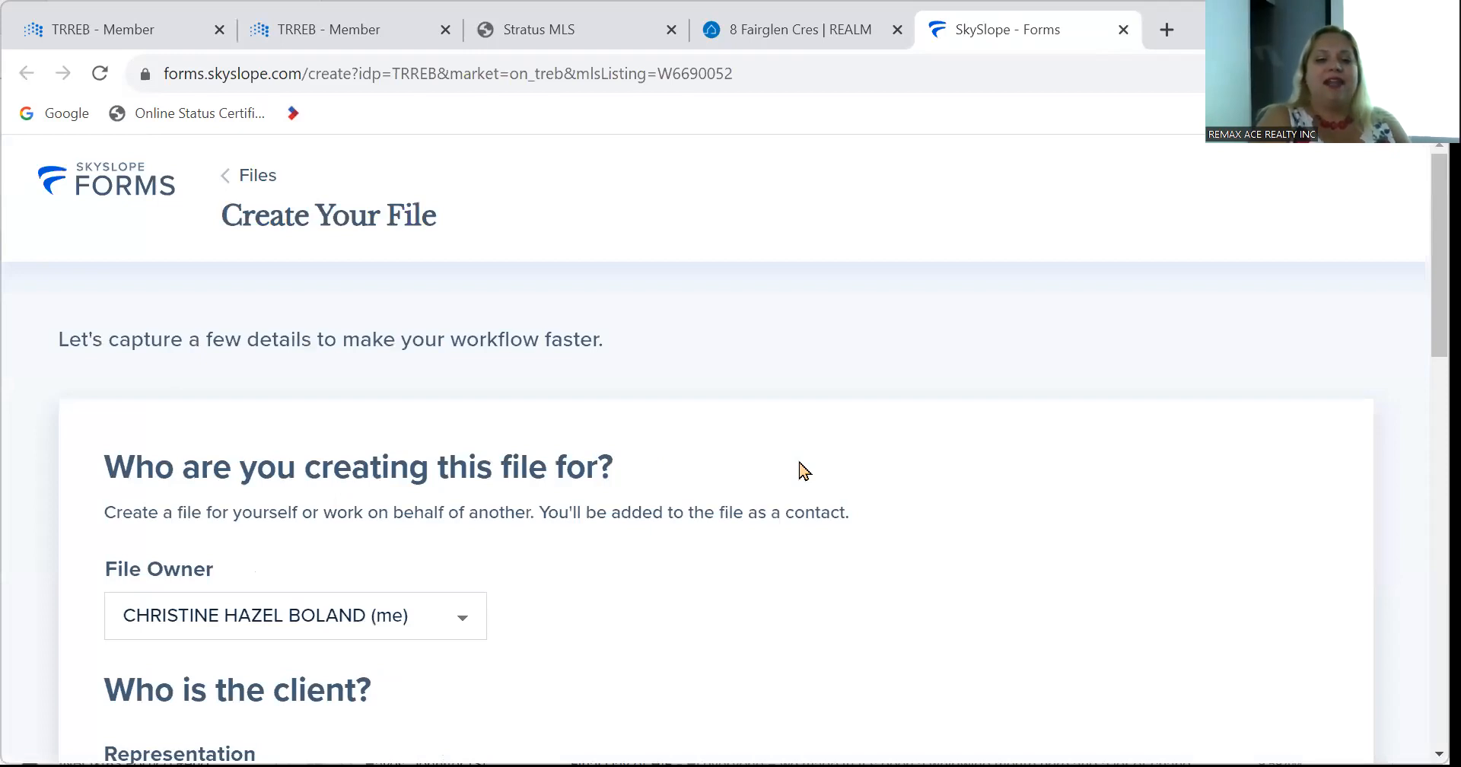
Mark the new SkySlope file as representing the Buyer.
{"action": "scroll", "coordinate": [803, 472], "scroll_direction": "down", "scroll_amount": 5}
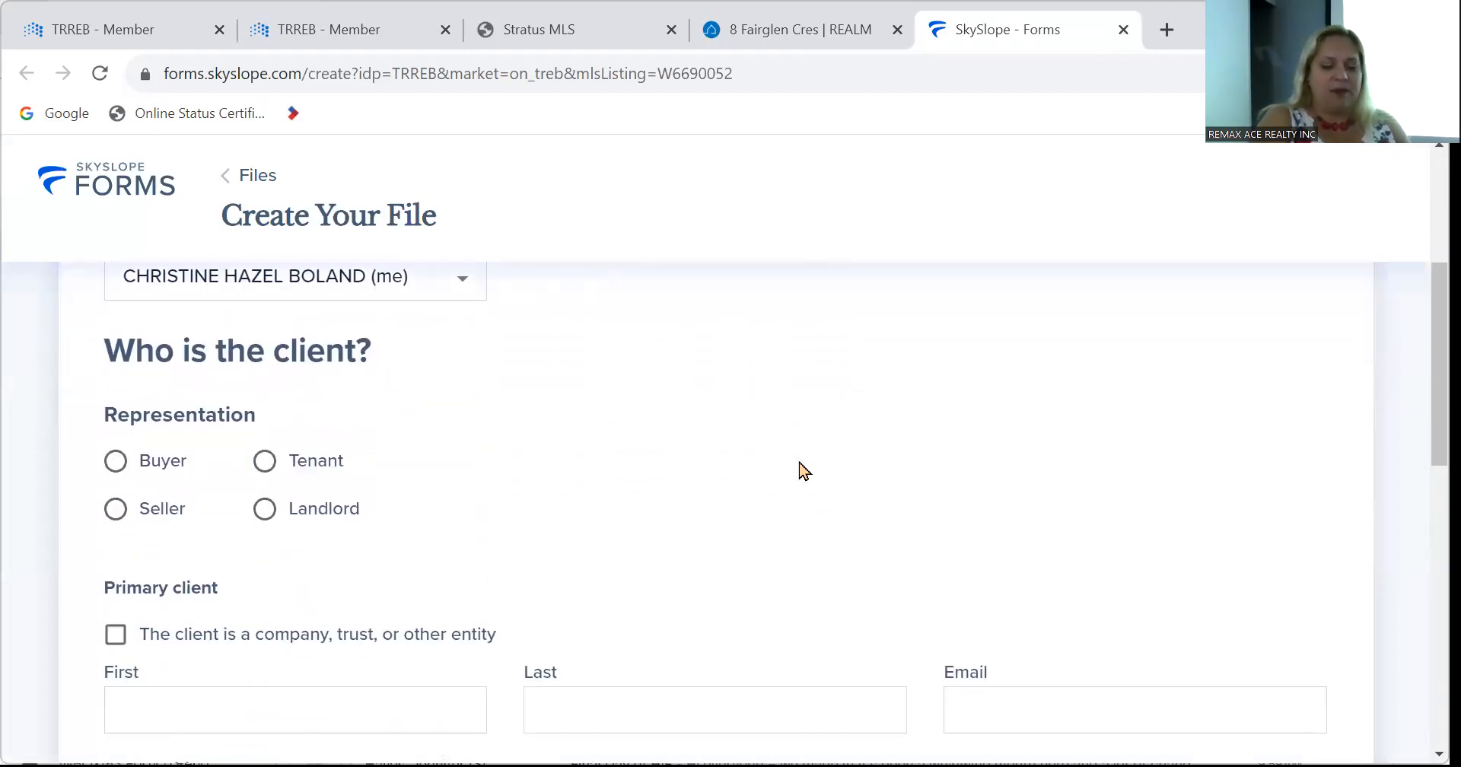
{"action": "left_click", "coordinate": [115, 461]}
{"action": "scroll", "coordinate": [546, 543], "scroll_direction": "down", "scroll_amount": 3}
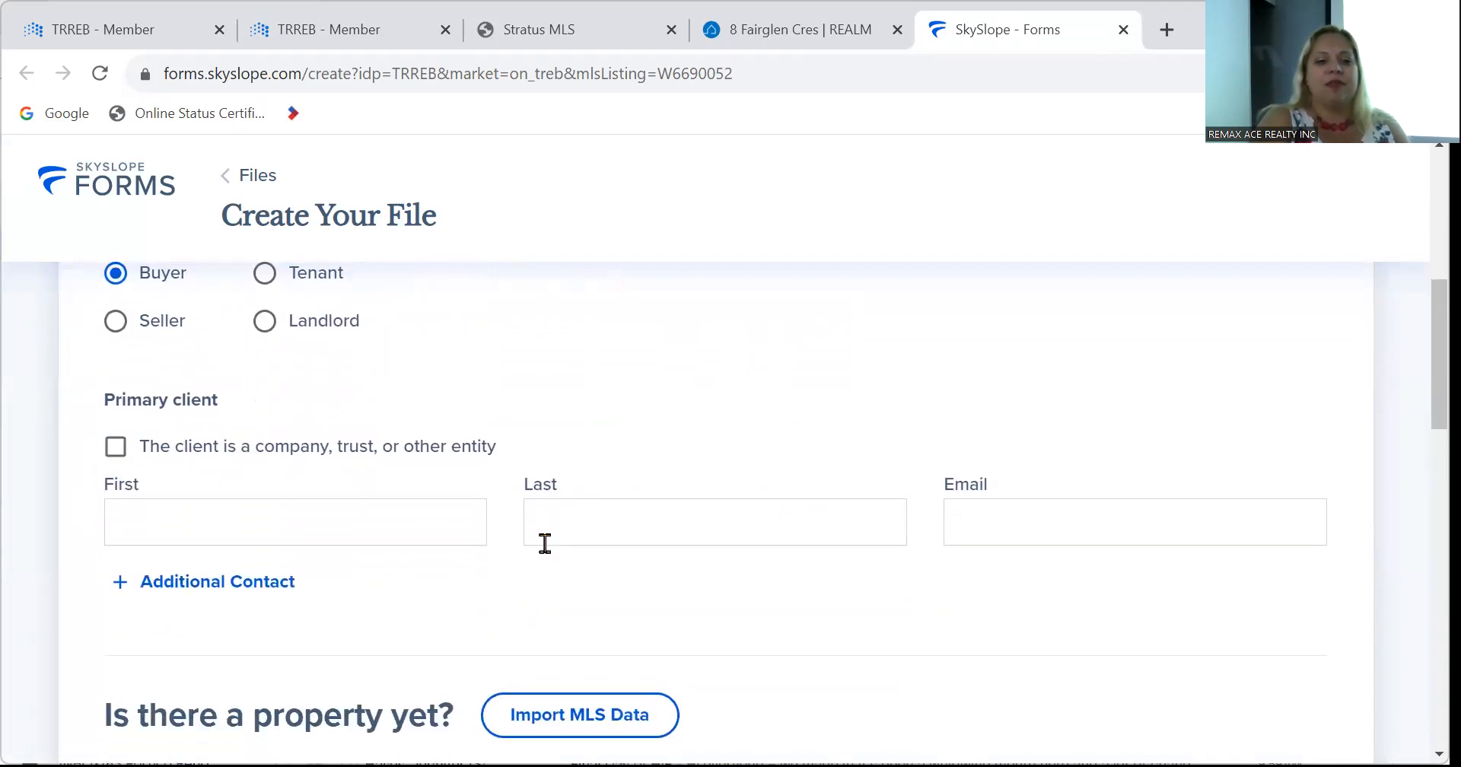
{"action": "left_click", "coordinate": [411, 522]}
{"action": "type", "text": "Jen"}
{"action": "key", "text": "BackSpace"}
{"action": "key", "text": "BackSpace"}
{"action": "type", "text": "ane"}
{"action": "key", "text": "Tab"}
{"action": "type", "text": "Smith"}
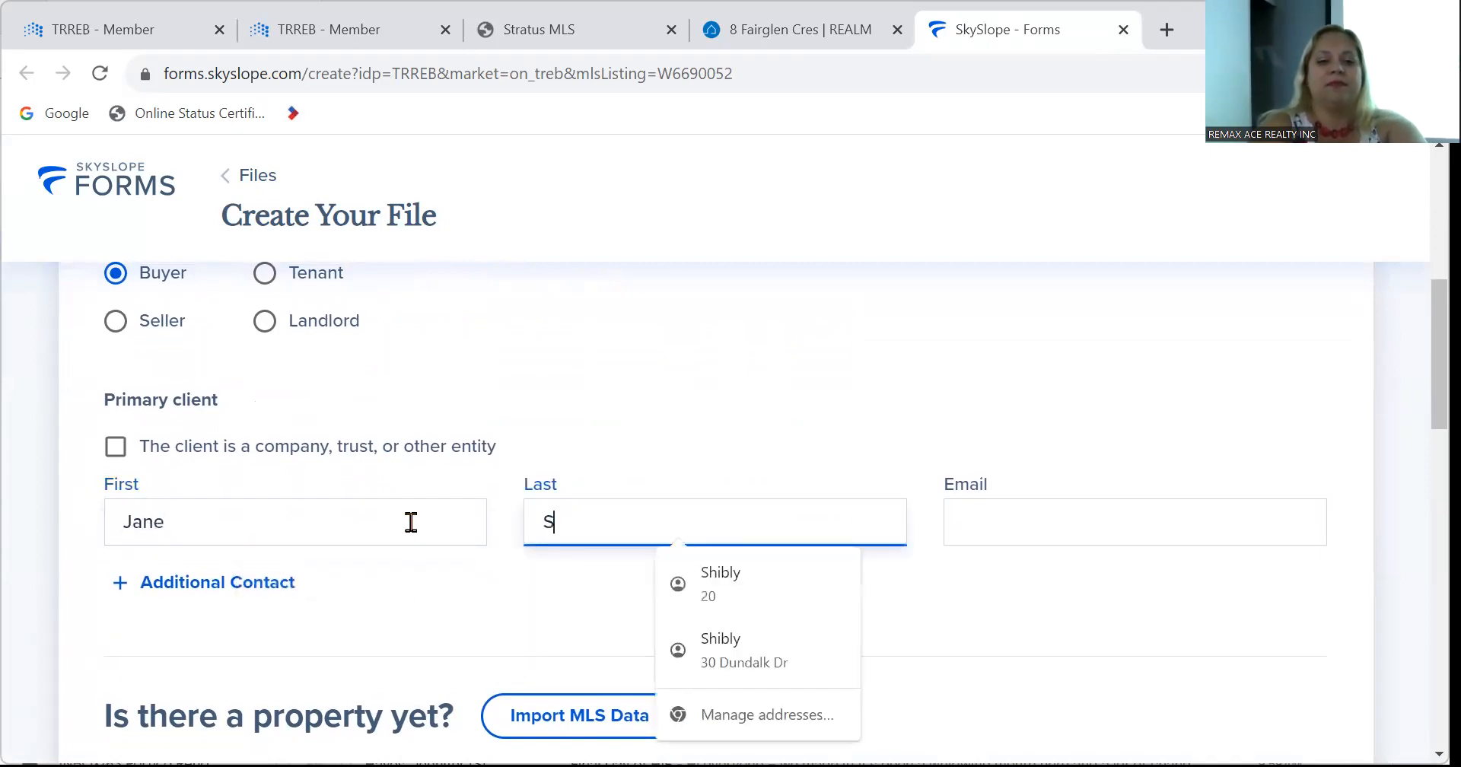
{"action": "key", "text": "Tab"}
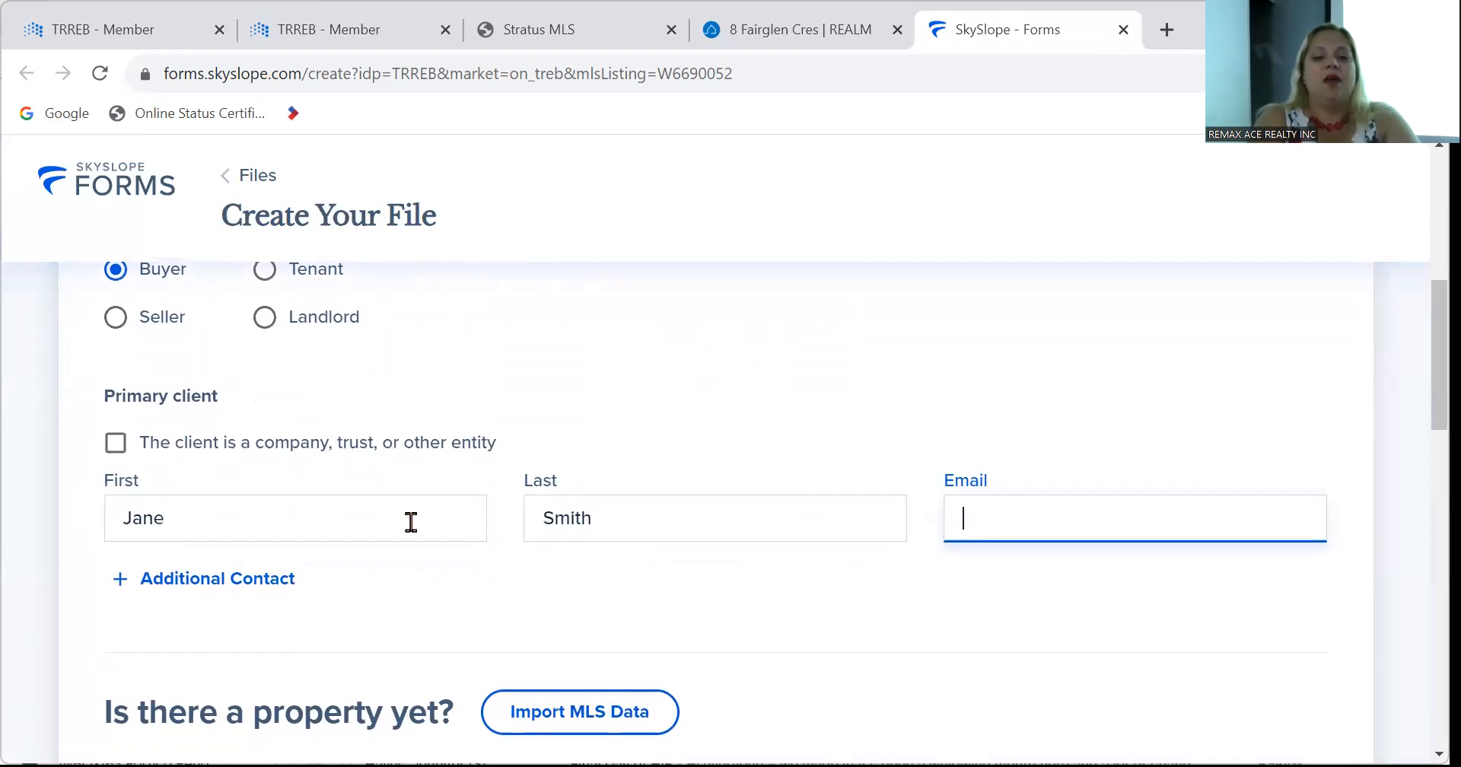
{"action": "scroll", "coordinate": [410, 525], "scroll_direction": "down", "scroll_amount": 5}
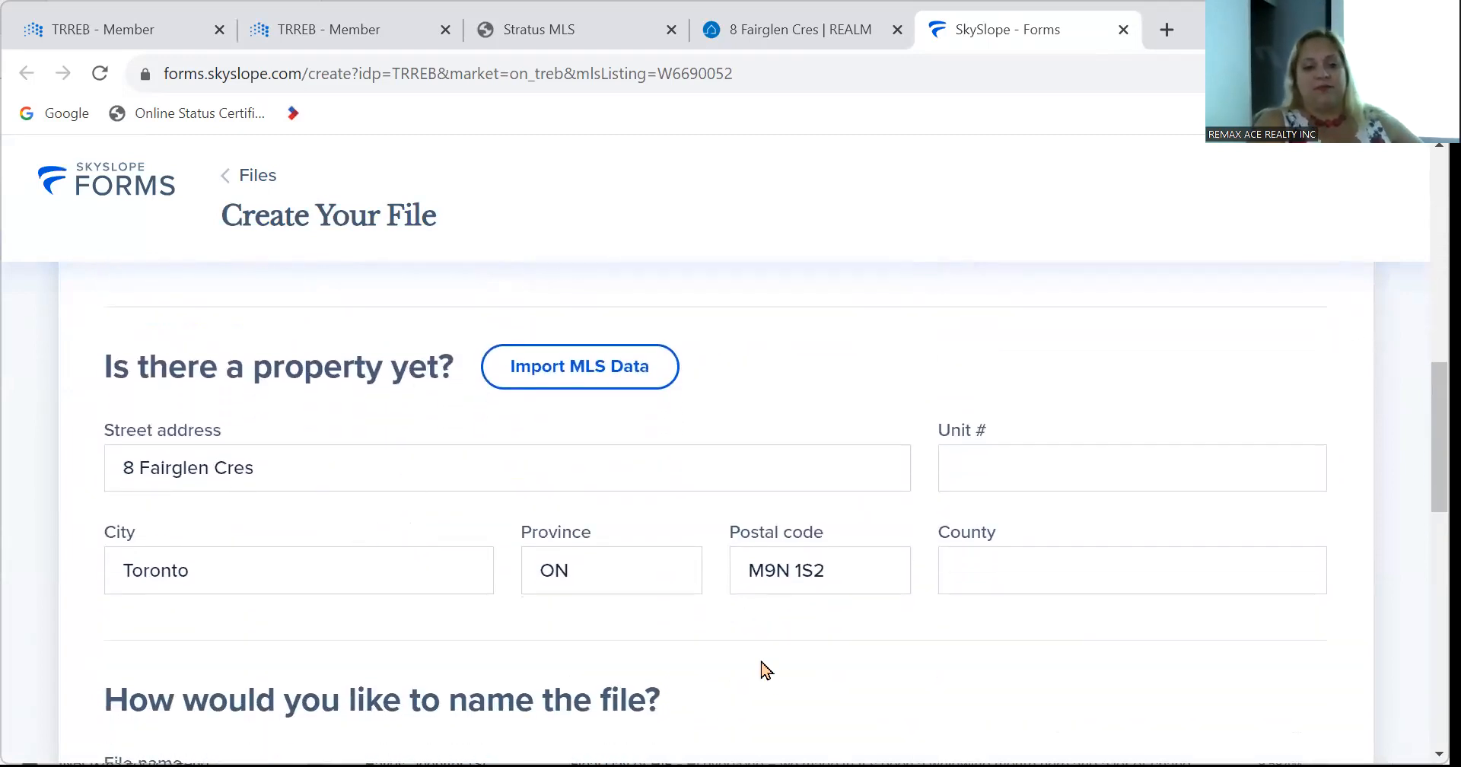
{"action": "scroll", "coordinate": [765, 669], "scroll_direction": "down", "scroll_amount": 2}
{"action": "scroll", "coordinate": [765, 670], "scroll_direction": "down", "scroll_amount": 1}
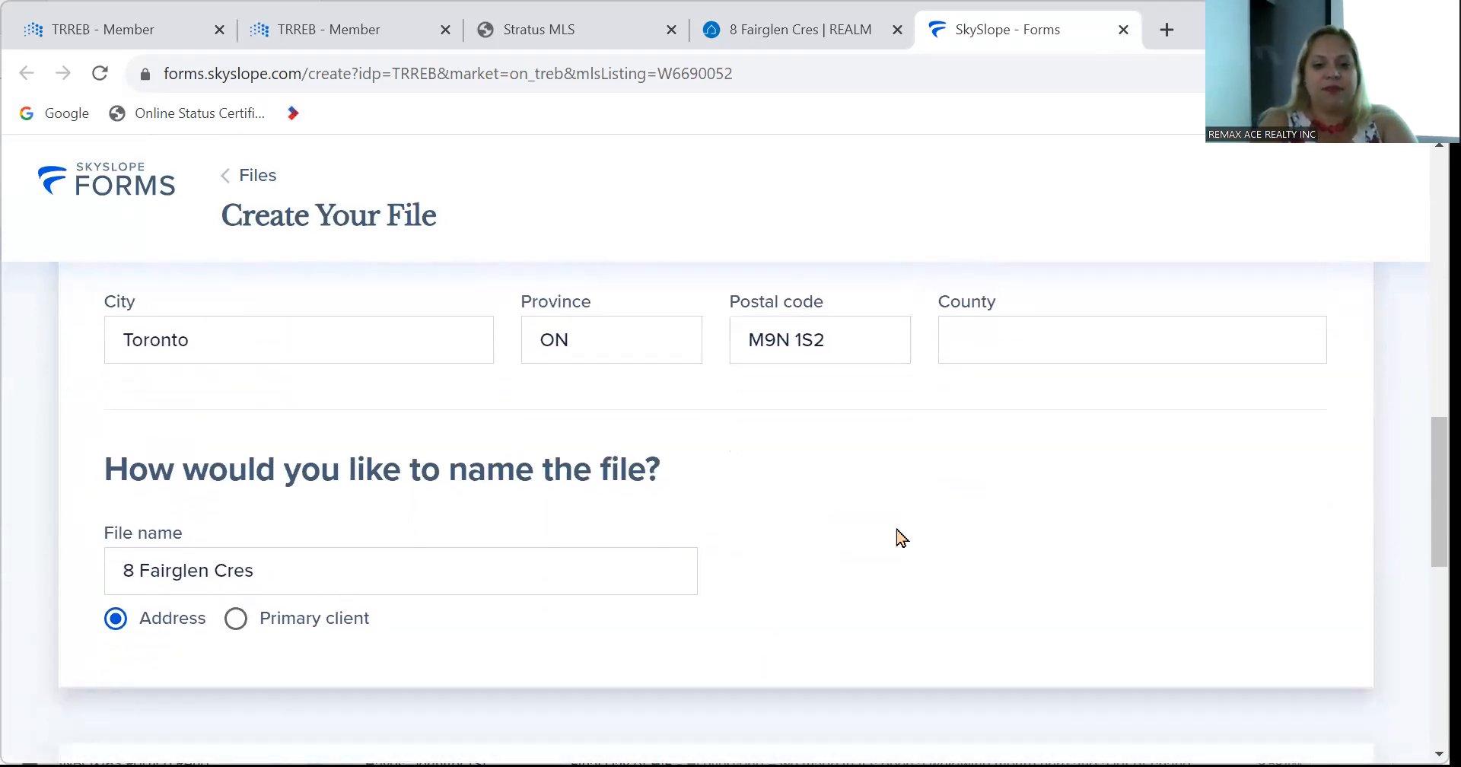
{"action": "scroll", "coordinate": [841, 548], "scroll_direction": "down", "scroll_amount": 6}
{"action": "scroll", "coordinate": [848, 549], "scroll_direction": "up", "scroll_amount": 1}
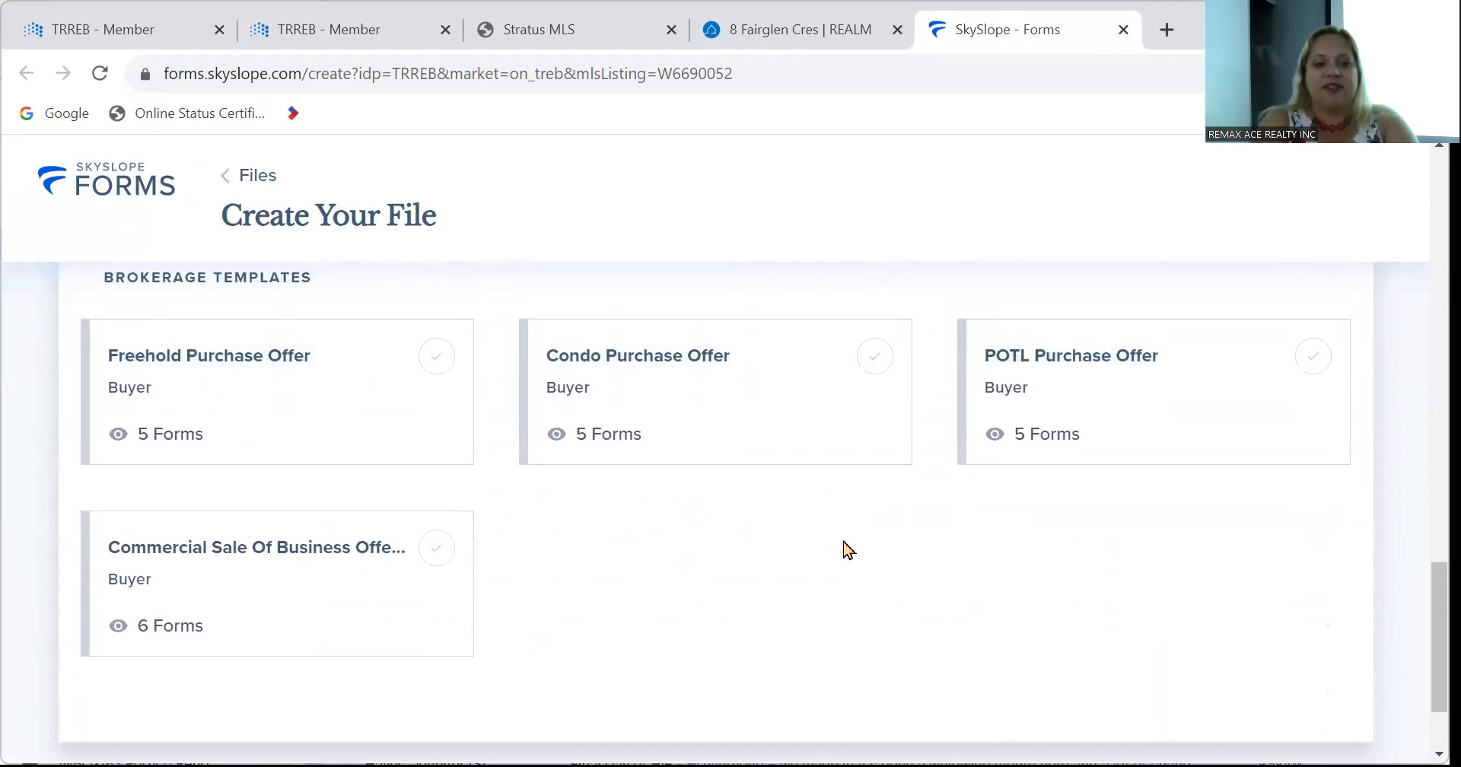
{"action": "left_click", "coordinate": [137, 408]}
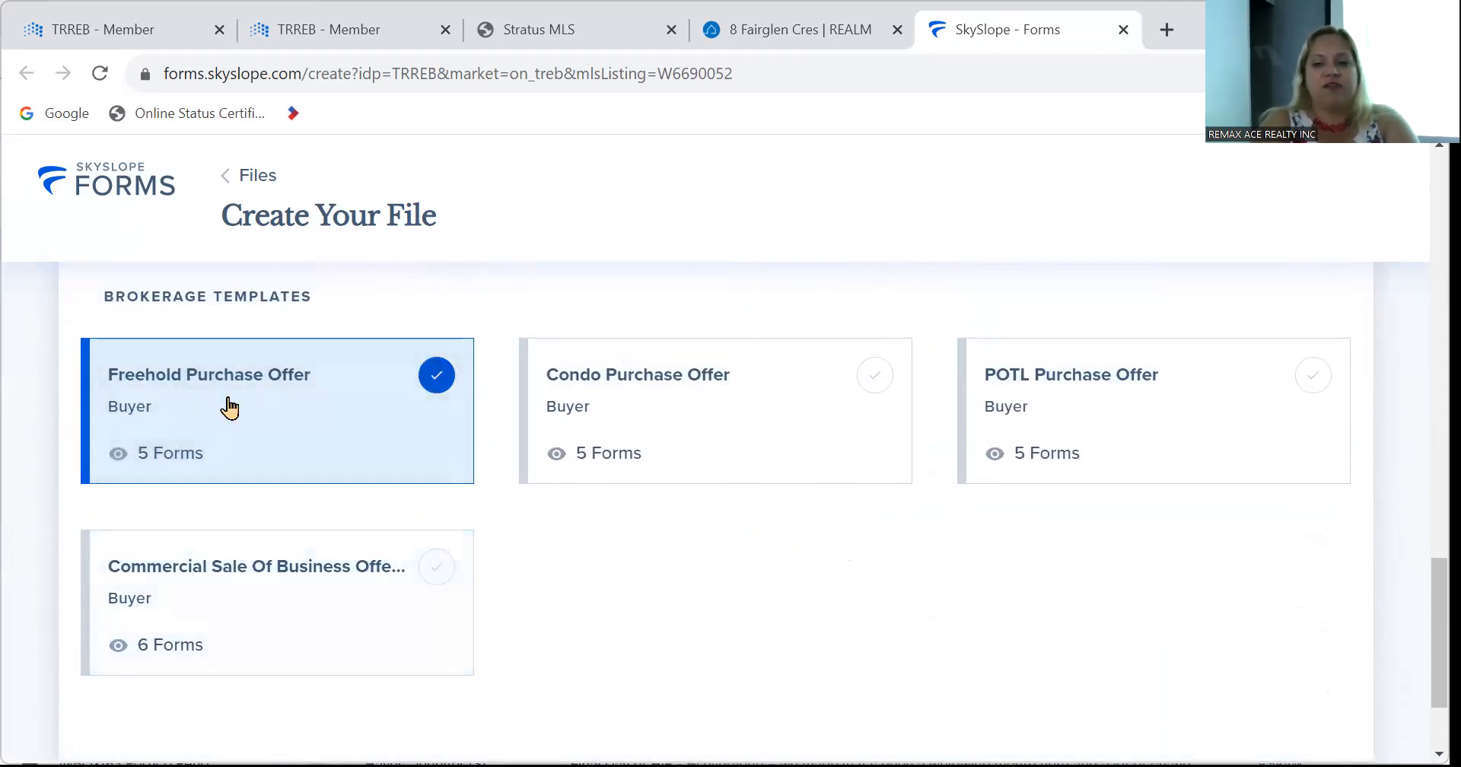
{"action": "scroll", "coordinate": [1050, 734], "scroll_direction": "down", "scroll_amount": 2}
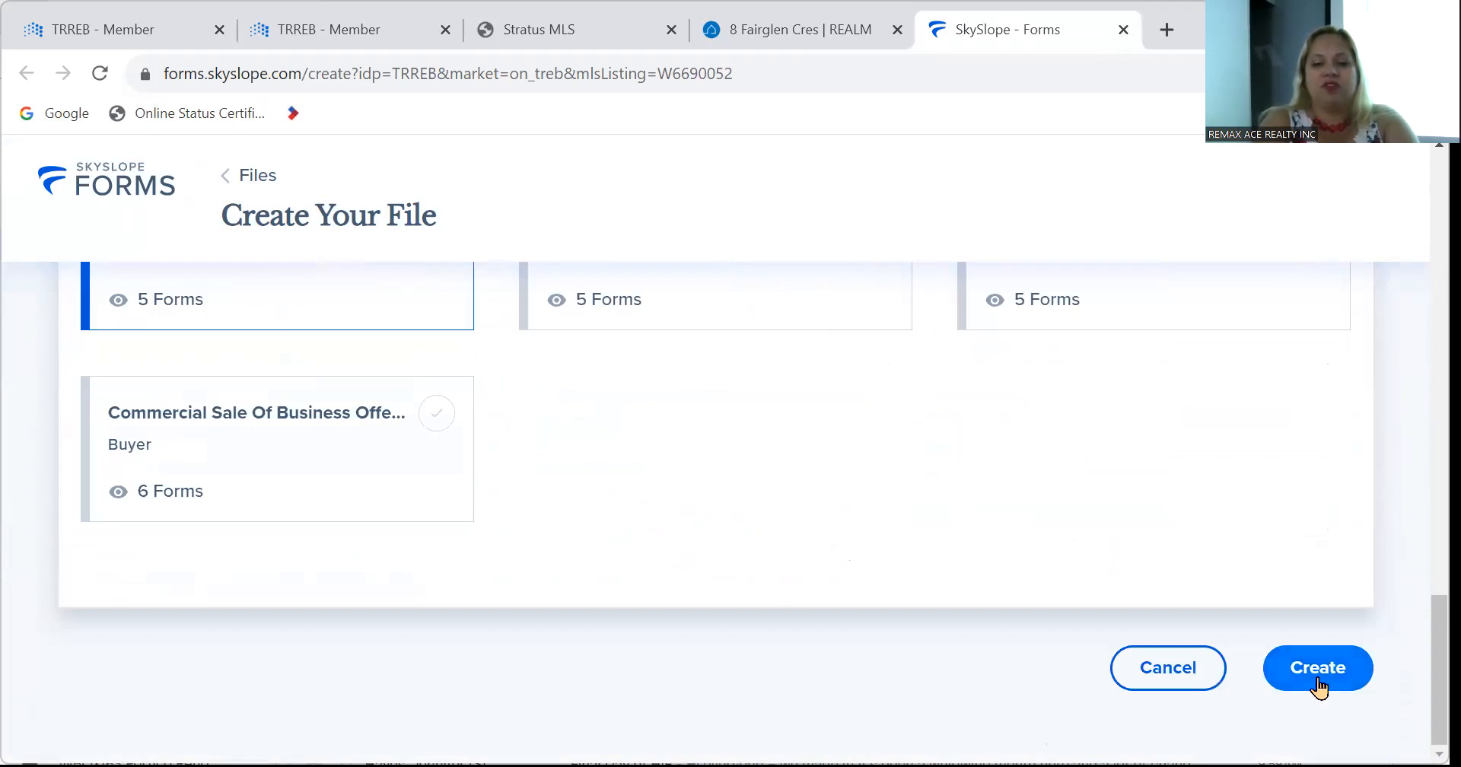
{"action": "scroll", "coordinate": [659, 463], "scroll_direction": "up", "scroll_amount": 3}
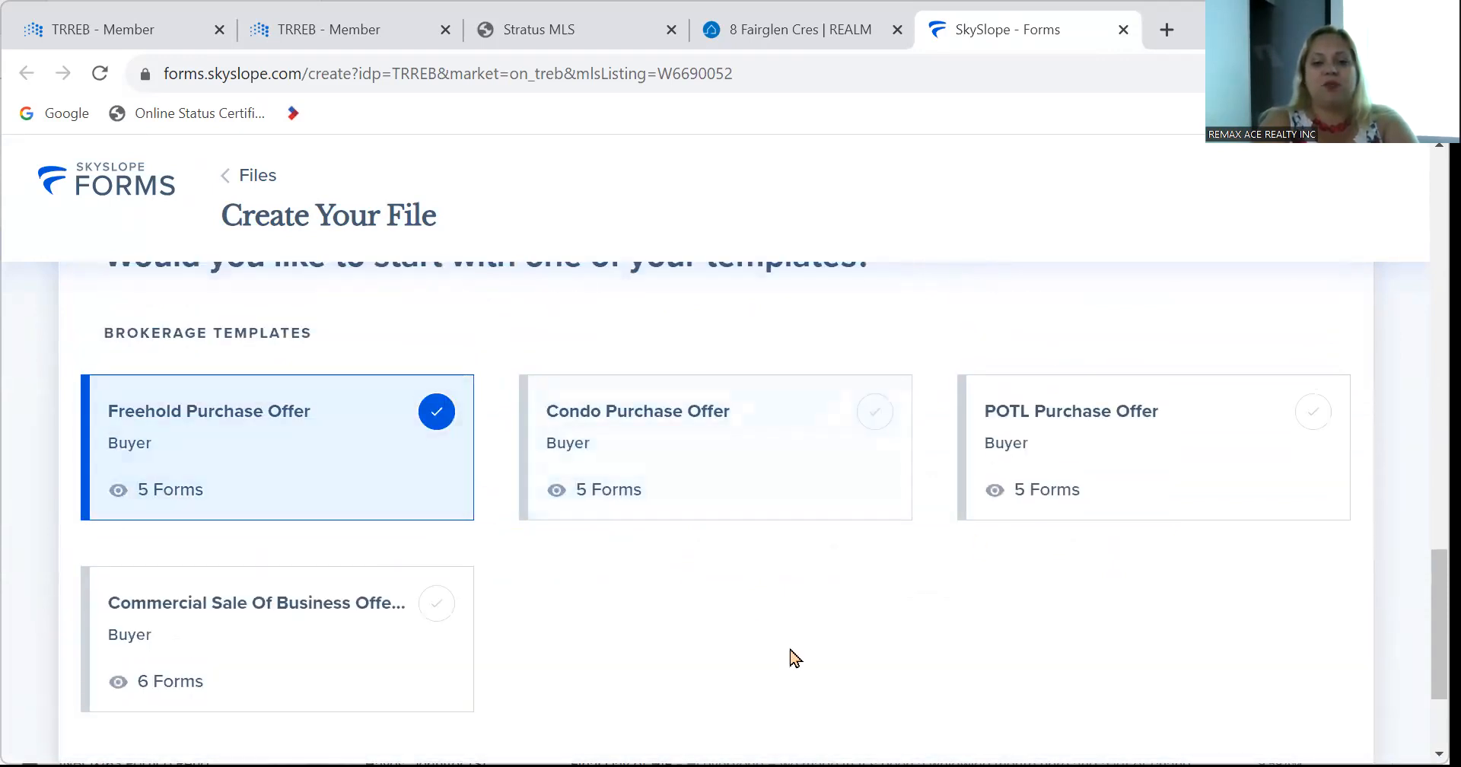
{"action": "scroll", "coordinate": [805, 665], "scroll_direction": "down", "scroll_amount": 3}
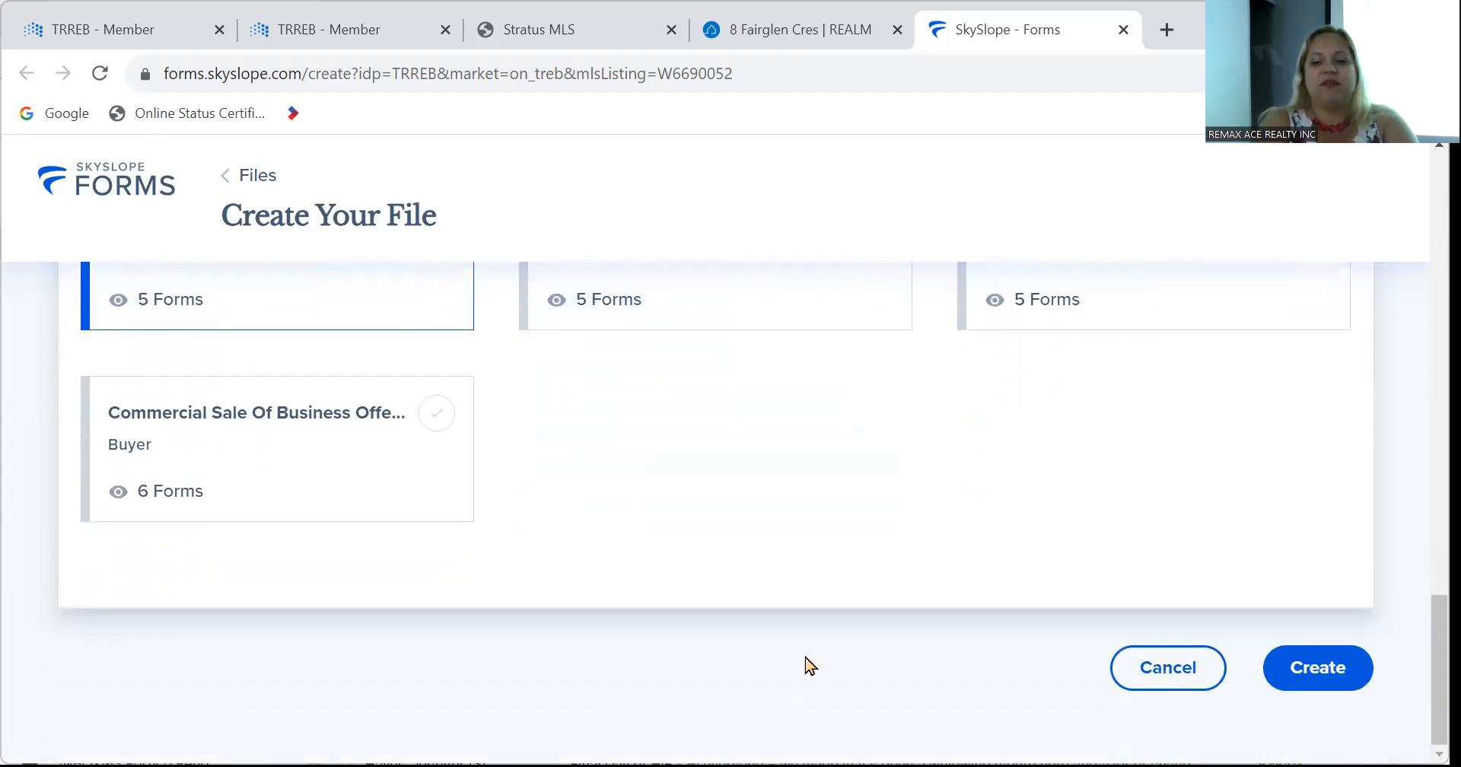
{"action": "left_click", "coordinate": [1303, 694]}
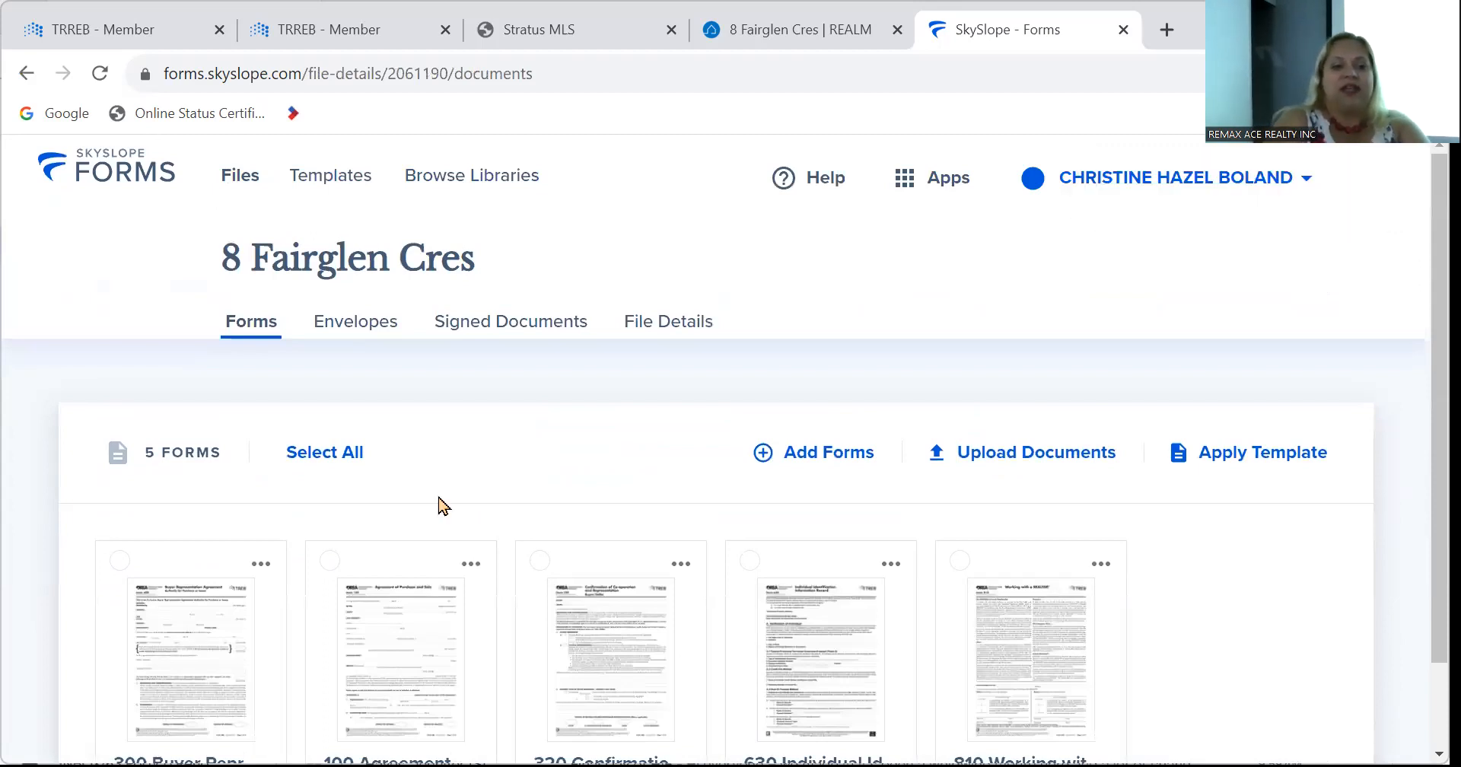
Select forms 300, 100, 320 and 810, leaving 630 out, and start Fill and Send.
{"action": "scroll", "coordinate": [442, 506], "scroll_direction": "down", "scroll_amount": 1}
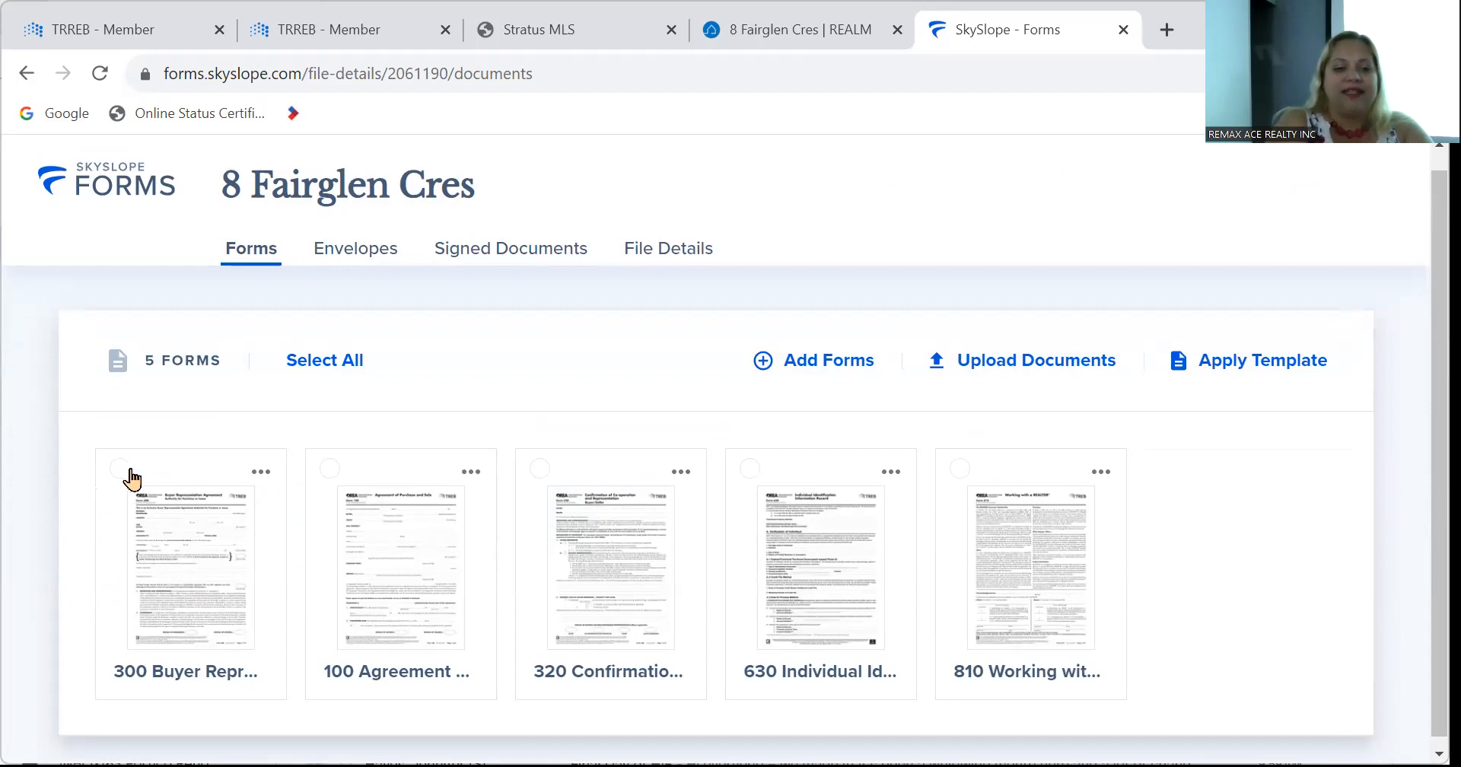
{"action": "left_click", "coordinate": [122, 470]}
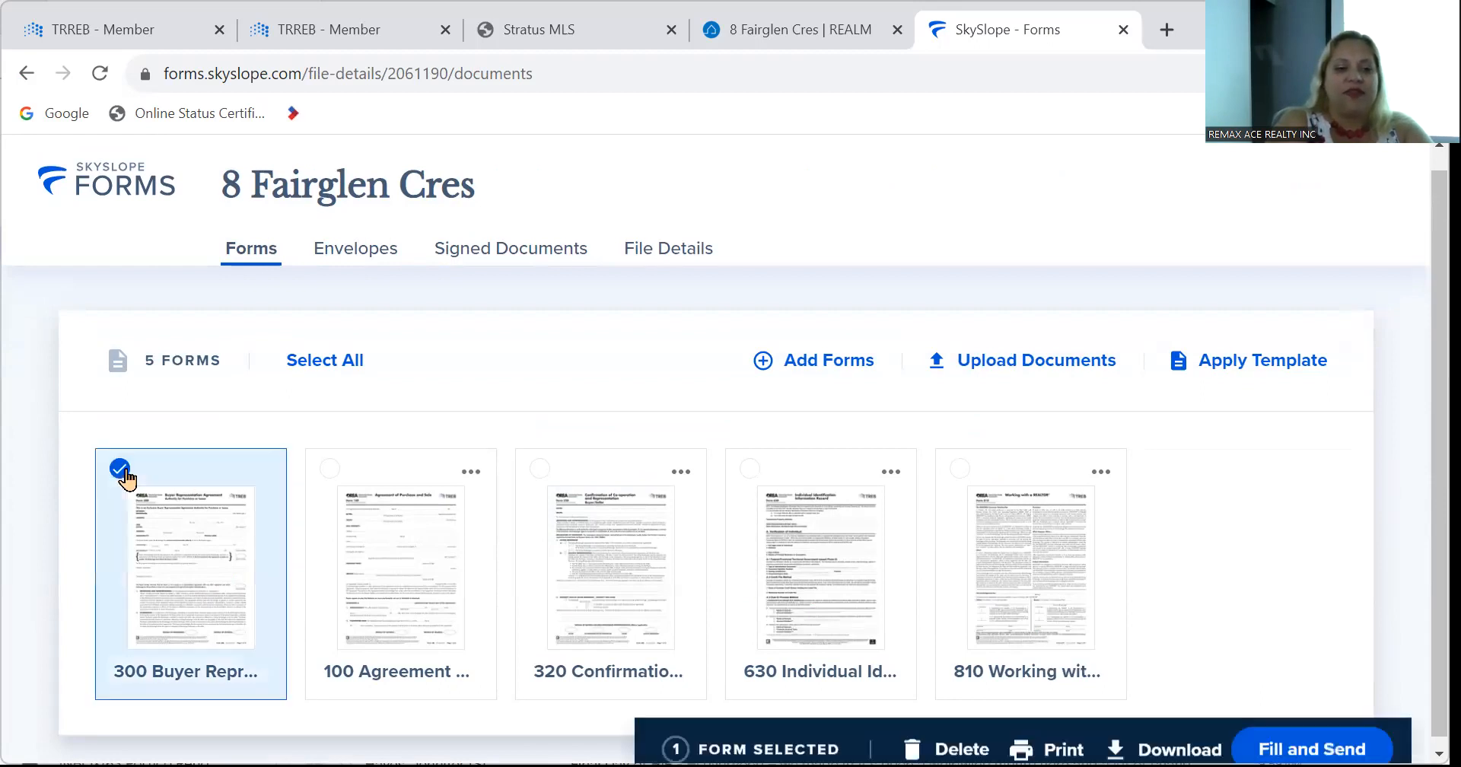
{"action": "left_click", "coordinate": [327, 470]}
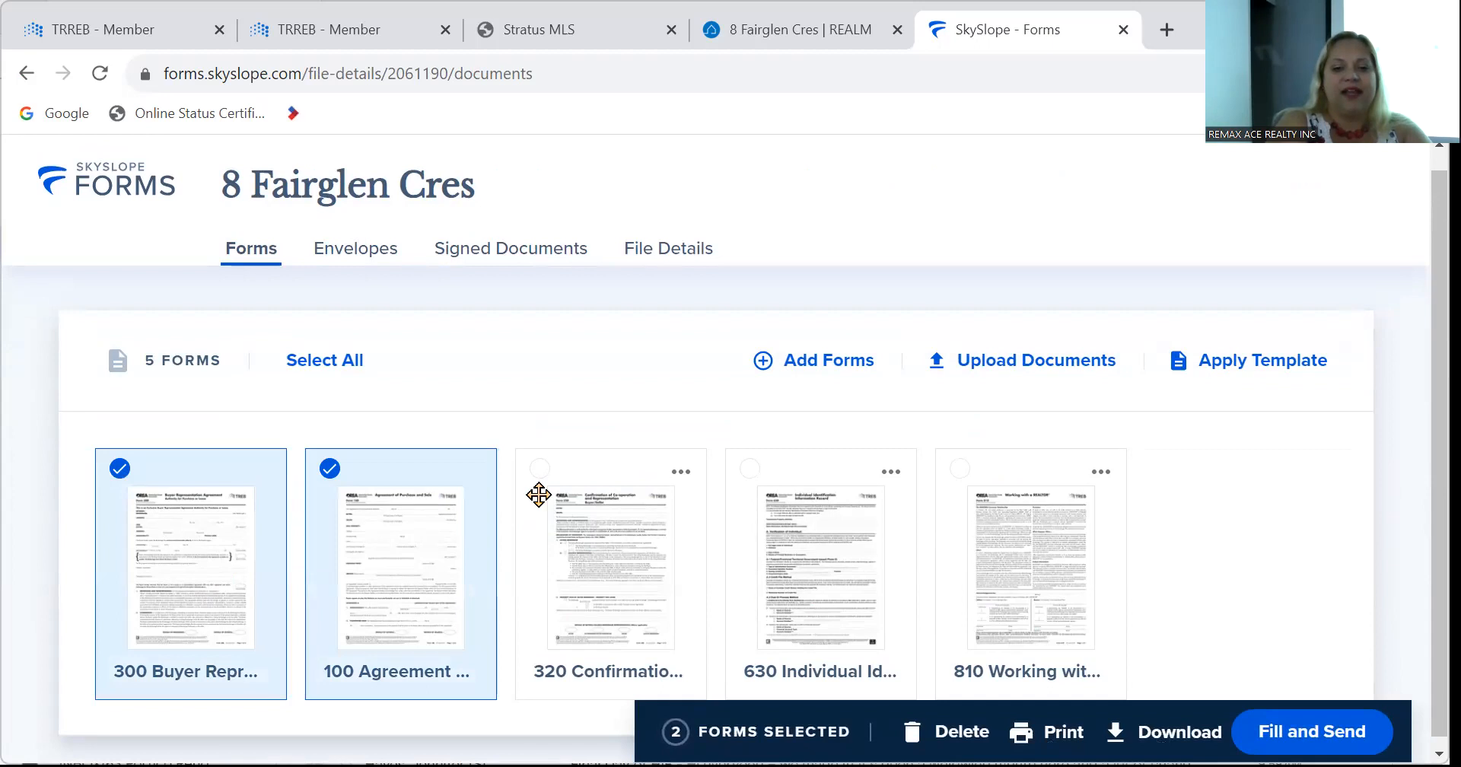
{"action": "left_click", "coordinate": [540, 472]}
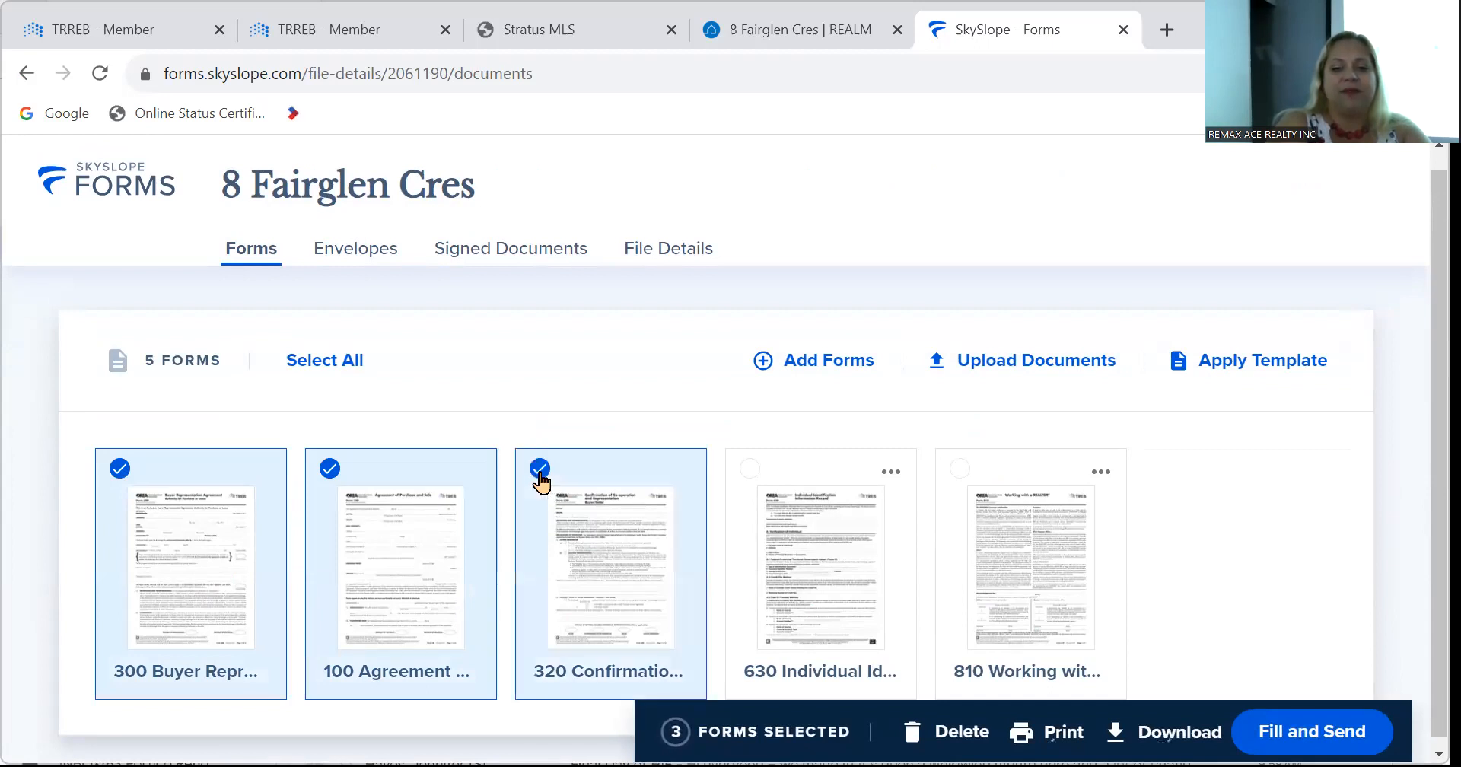
{"action": "left_click", "coordinate": [959, 469]}
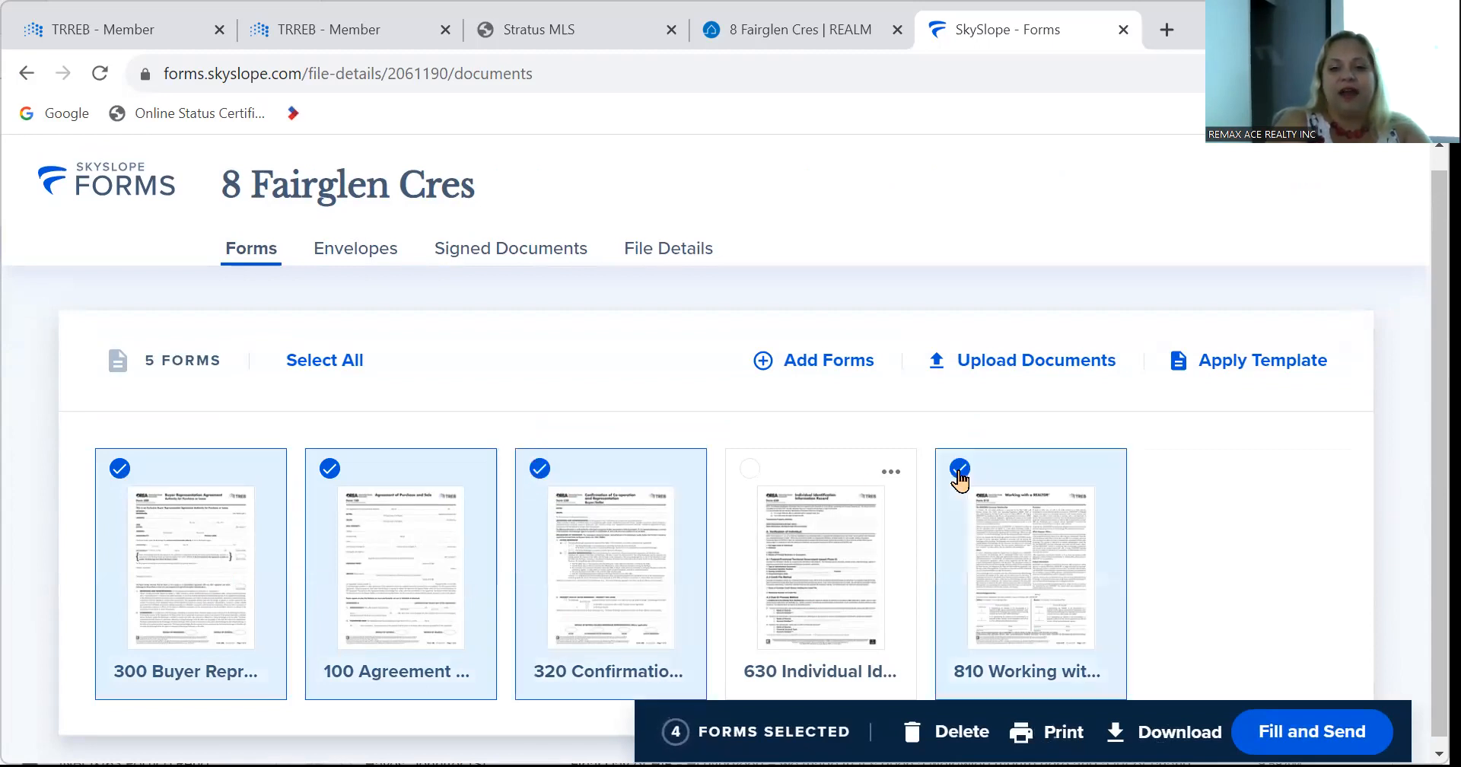
{"action": "left_click", "coordinate": [1307, 733]}
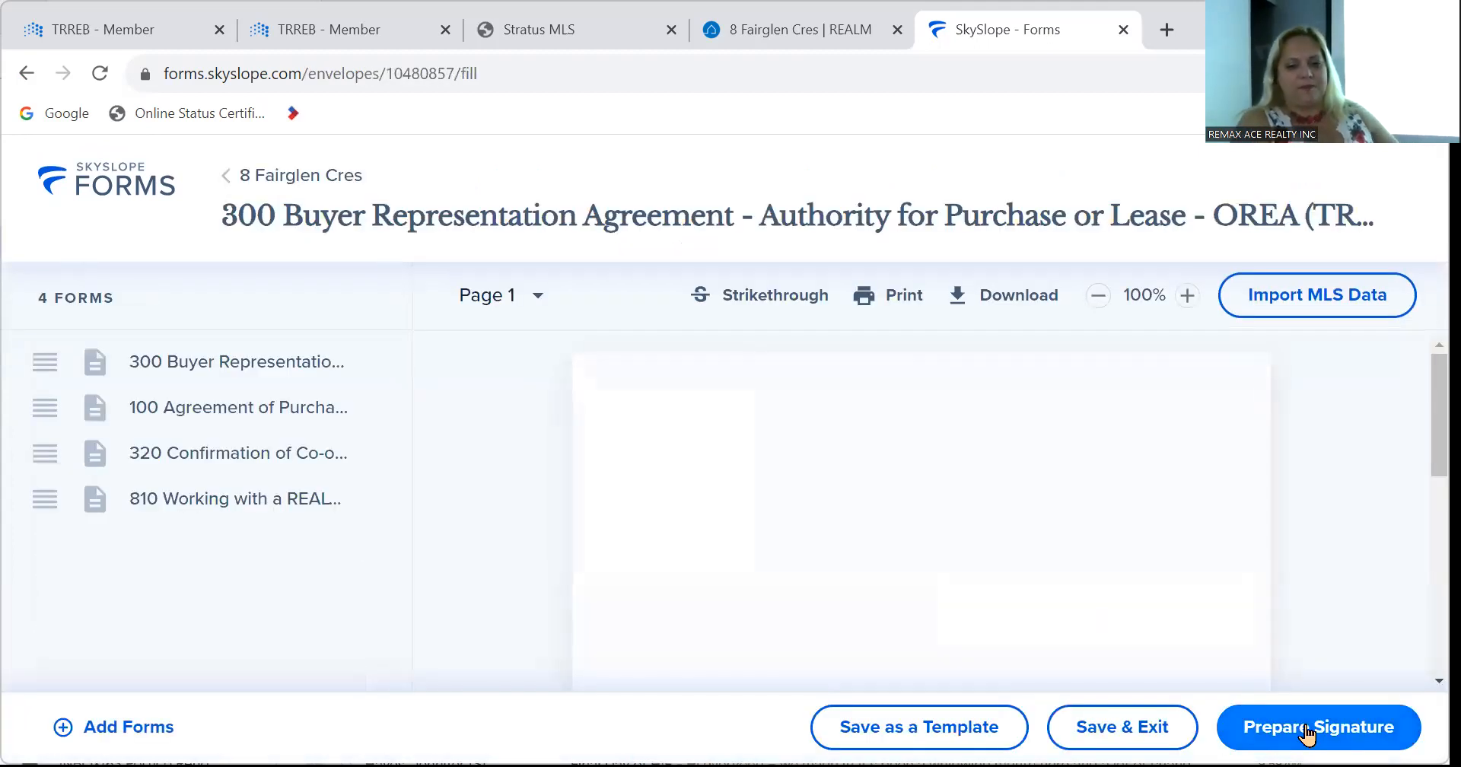
Scroll past form 300 to page 1 of the 100 Agreement of Purchase and Sale.
{"action": "scroll", "coordinate": [894, 500], "scroll_direction": "down", "scroll_amount": 2}
{"action": "scroll", "coordinate": [895, 500], "scroll_direction": "up", "scroll_amount": 2}
{"action": "scroll", "coordinate": [895, 500], "scroll_direction": "down", "scroll_amount": 1}
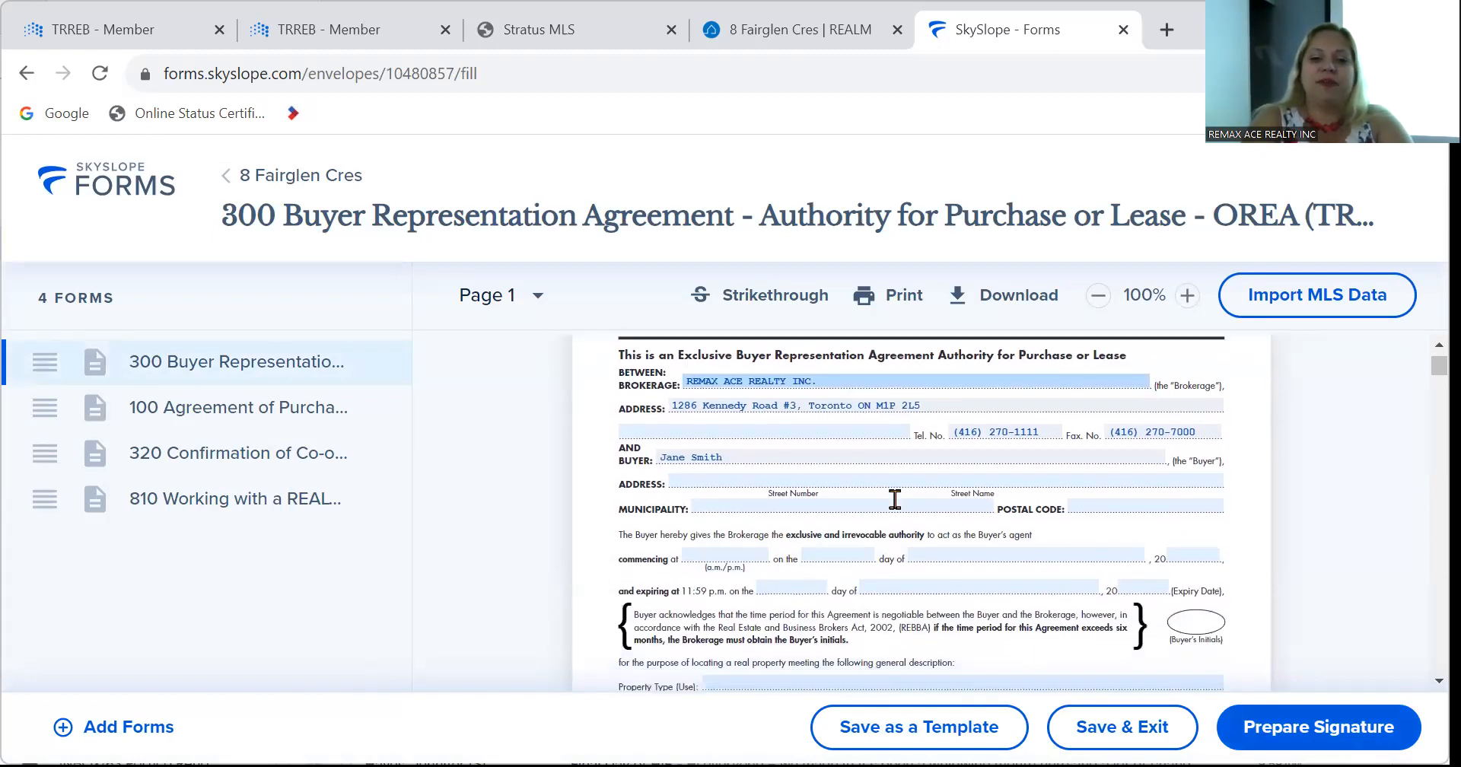
{"action": "scroll", "coordinate": [895, 500], "scroll_direction": "down", "scroll_amount": 1}
{"action": "scroll", "coordinate": [895, 502], "scroll_direction": "up", "scroll_amount": 1}
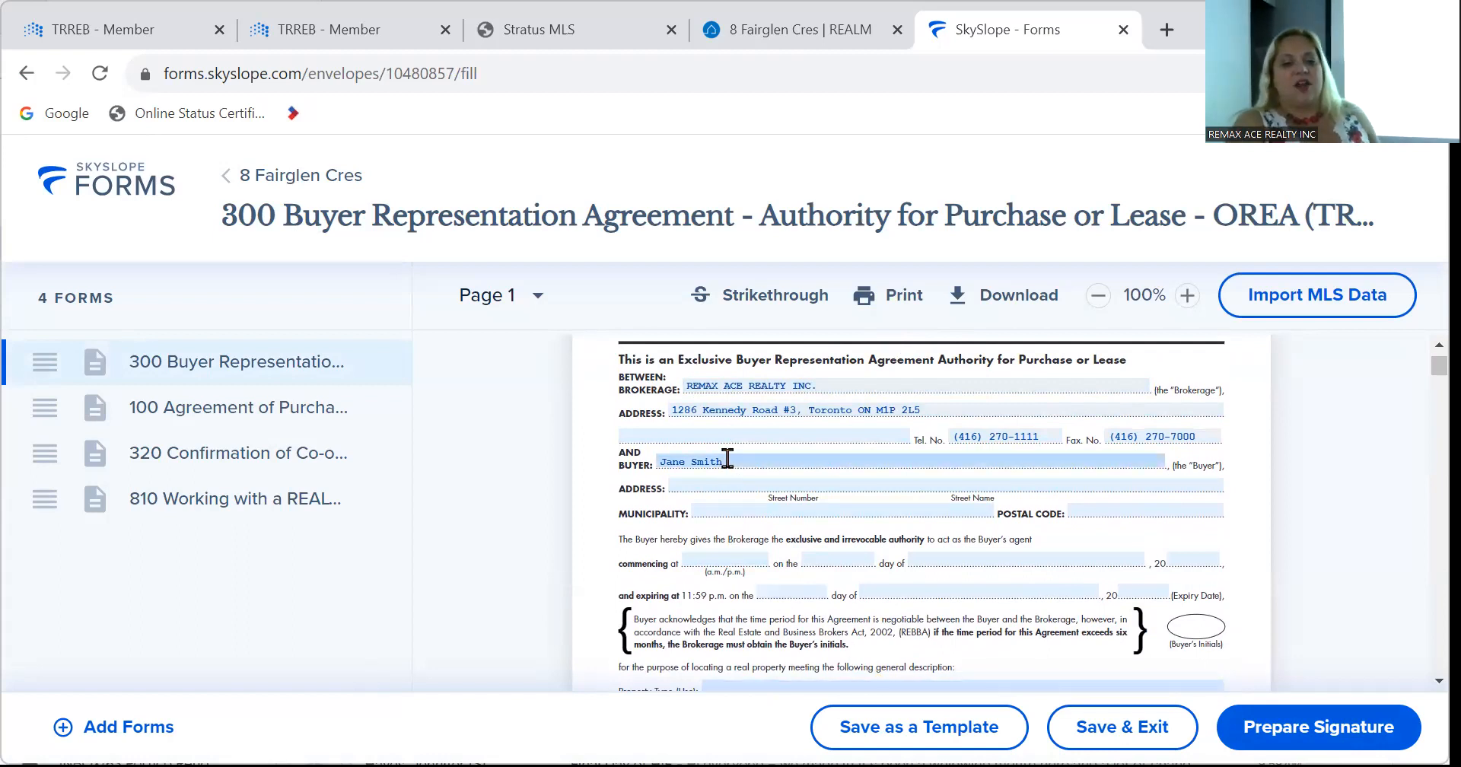
{"action": "scroll", "coordinate": [758, 466], "scroll_direction": "up", "scroll_amount": 1}
{"action": "scroll", "coordinate": [757, 466], "scroll_direction": "down", "scroll_amount": 6}
{"action": "scroll", "coordinate": [761, 476], "scroll_direction": "down", "scroll_amount": 15}
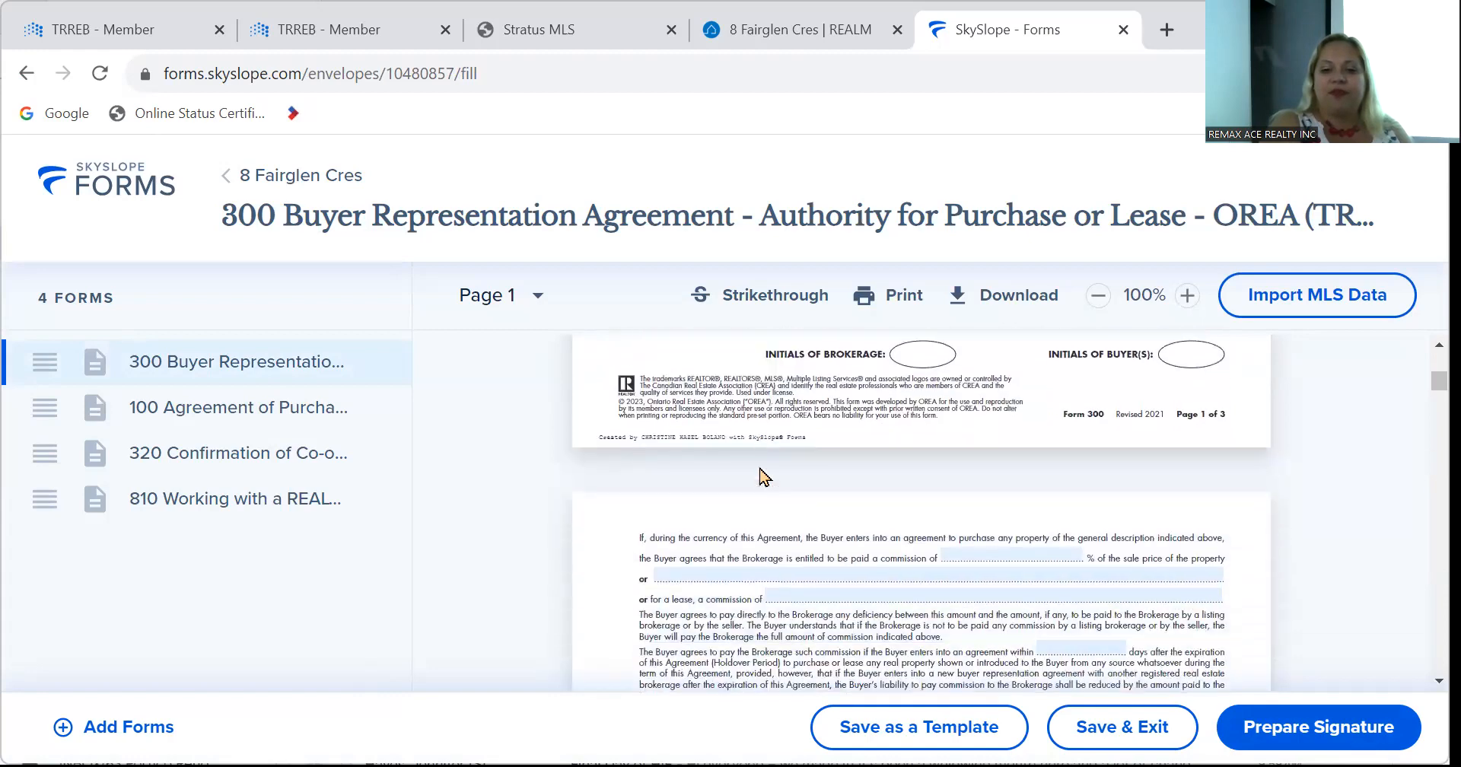
{"action": "scroll", "coordinate": [761, 475], "scroll_direction": "down", "scroll_amount": 8}
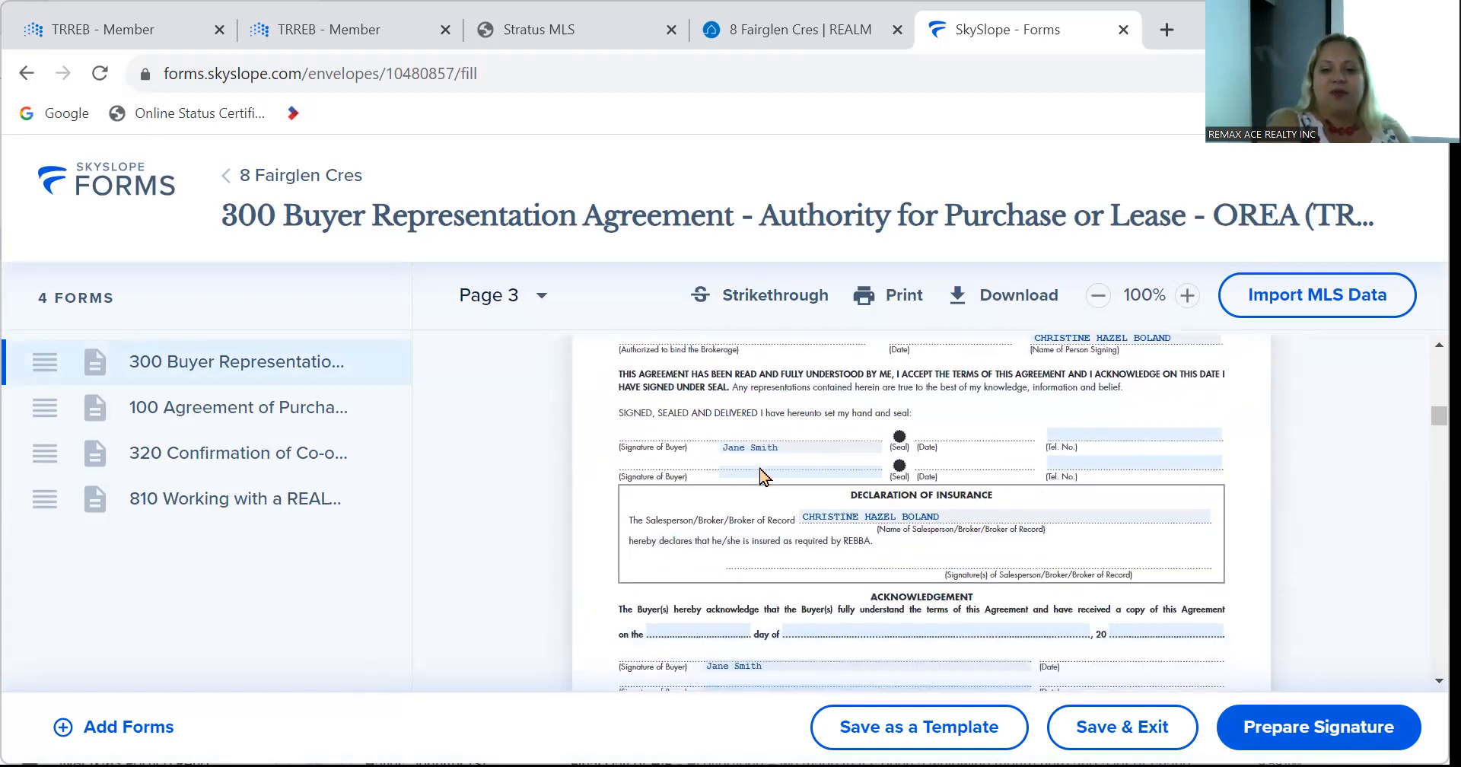
{"action": "scroll", "coordinate": [758, 466], "scroll_direction": "down", "scroll_amount": 1}
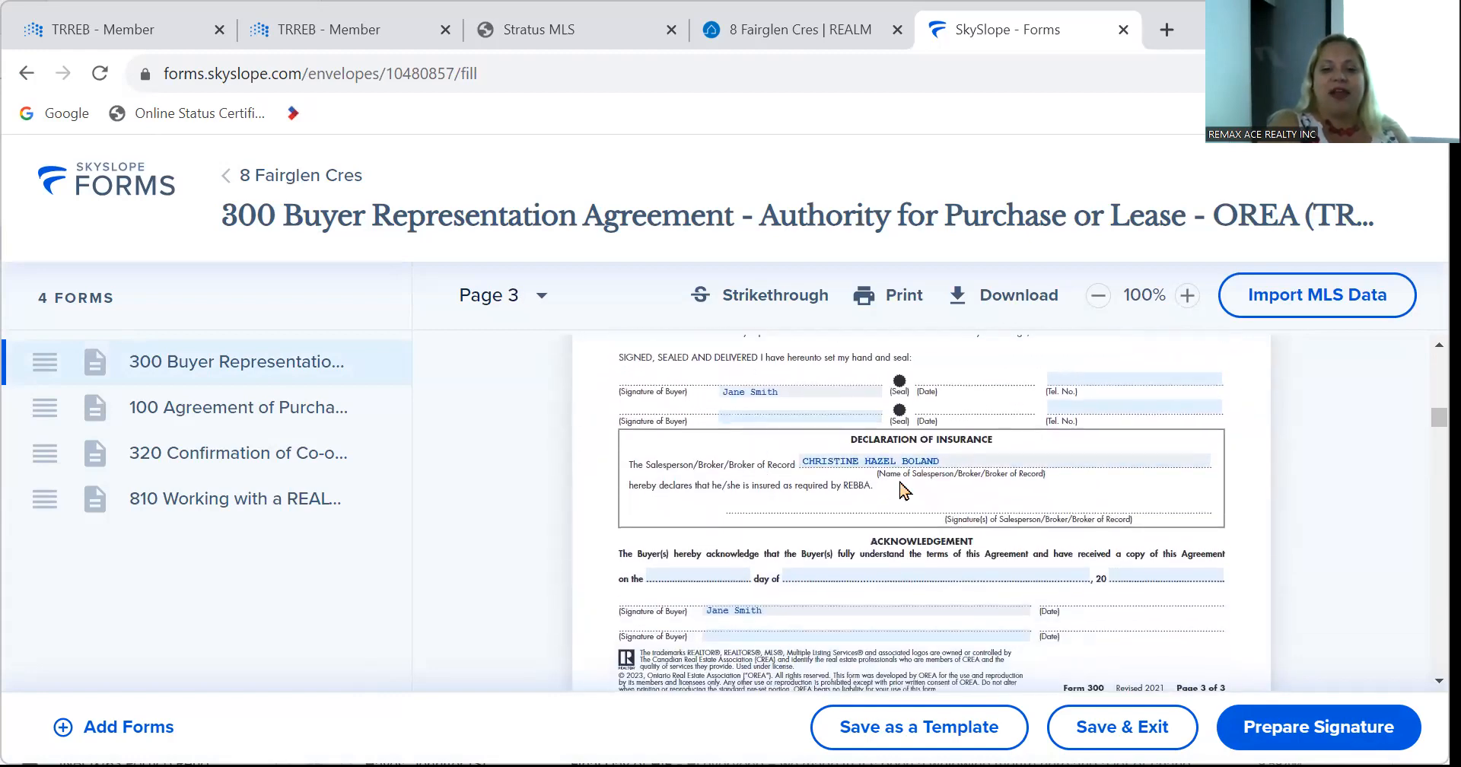
{"action": "scroll", "coordinate": [825, 508], "scroll_direction": "down", "scroll_amount": 6}
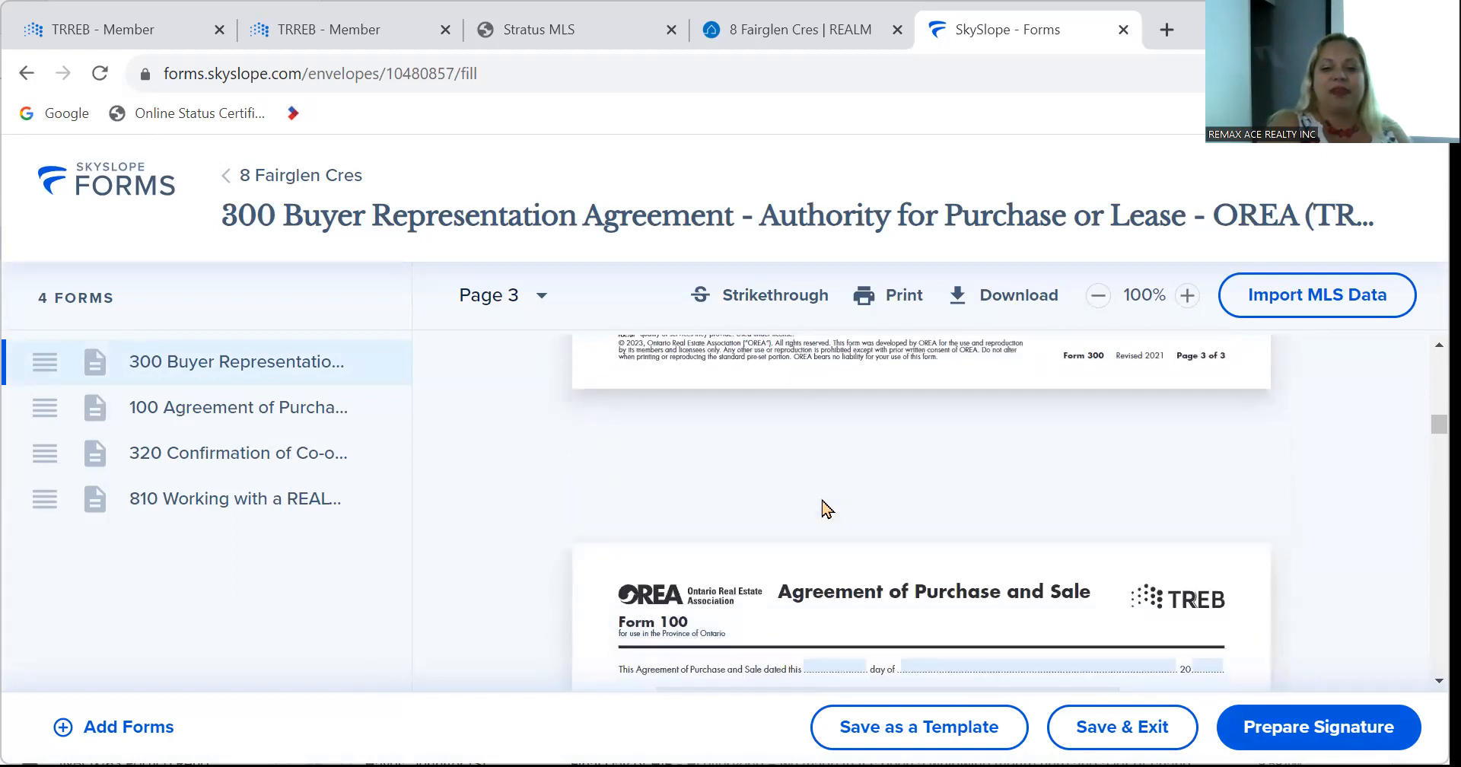
{"action": "scroll", "coordinate": [821, 502], "scroll_direction": "up", "scroll_amount": 1}
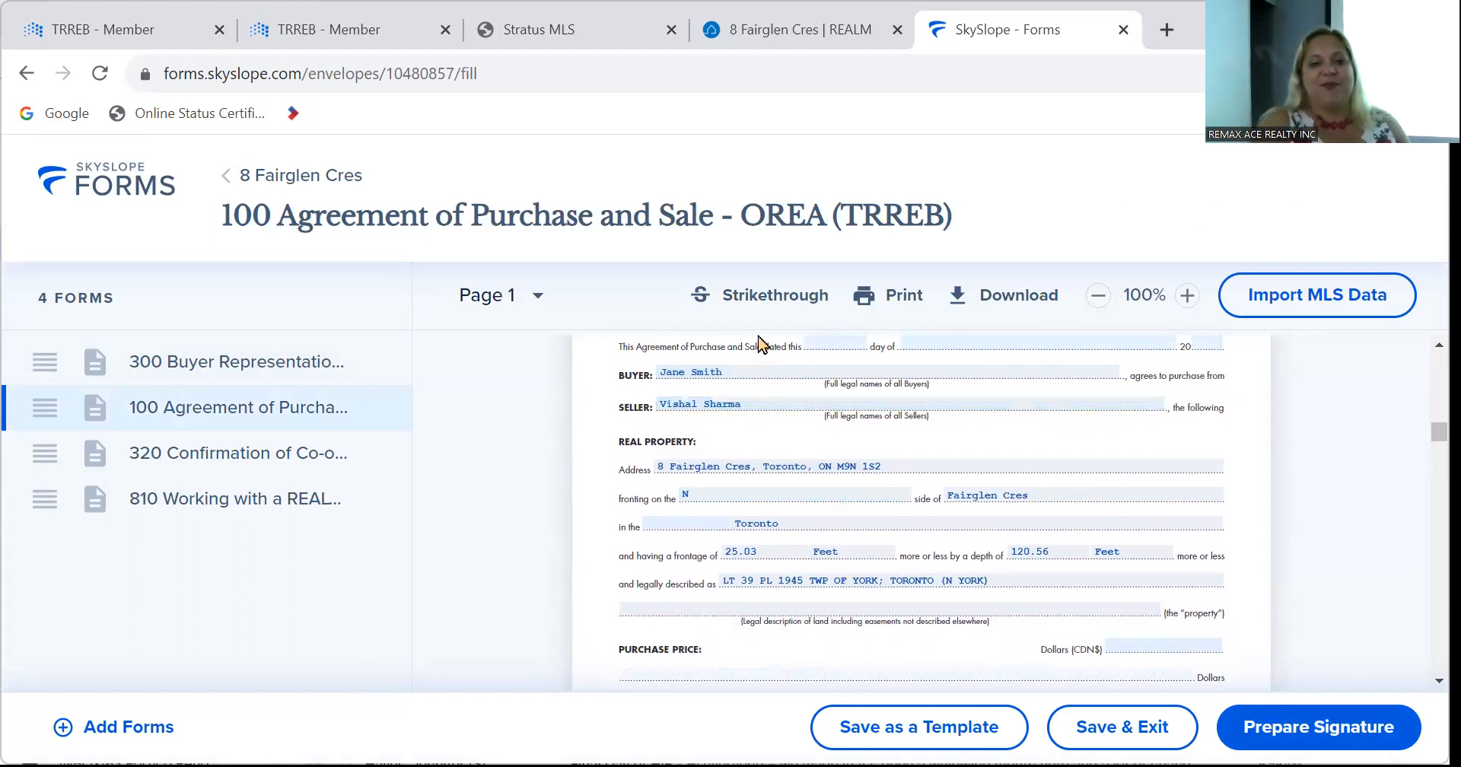
{"action": "left_click", "coordinate": [780, 30]}
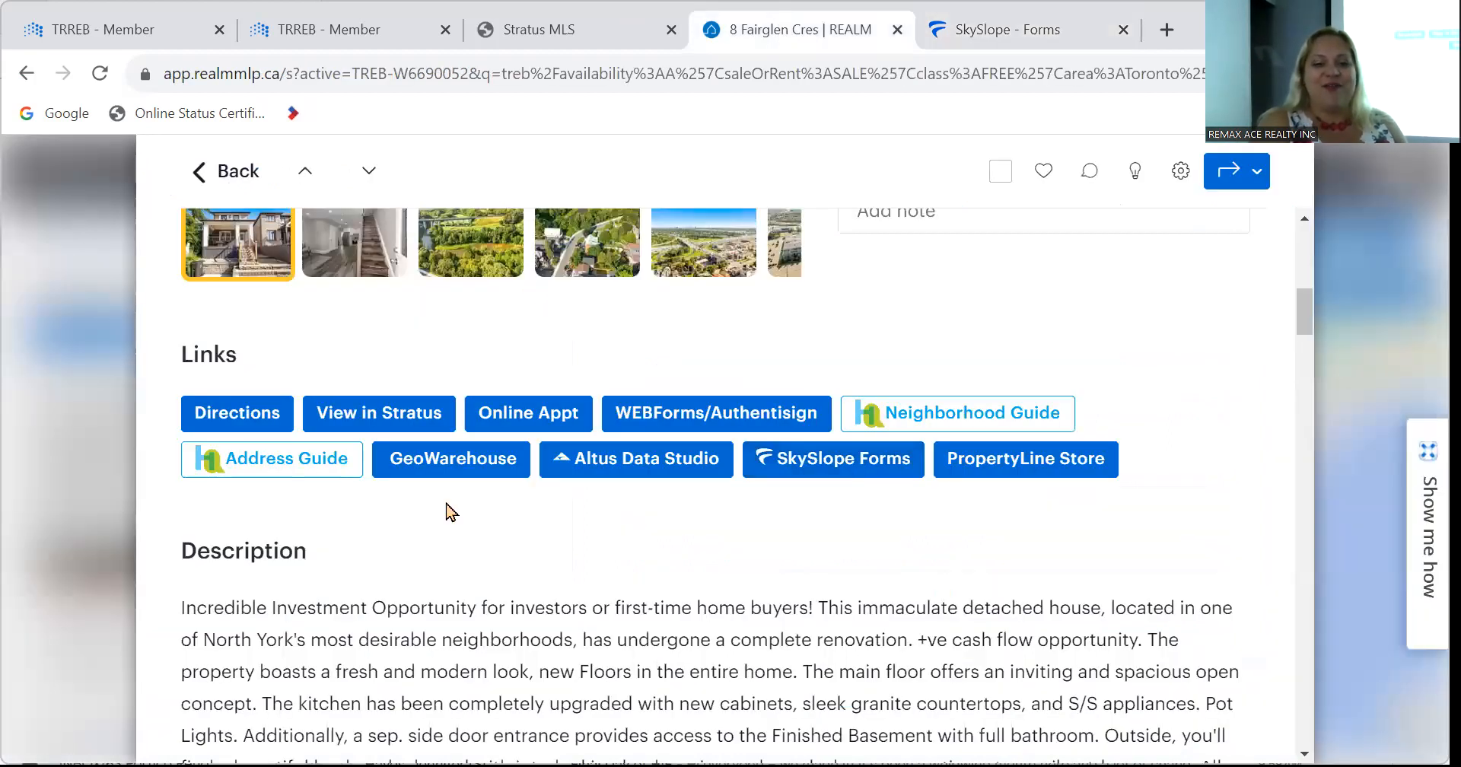
{"action": "left_click", "coordinate": [454, 467]}
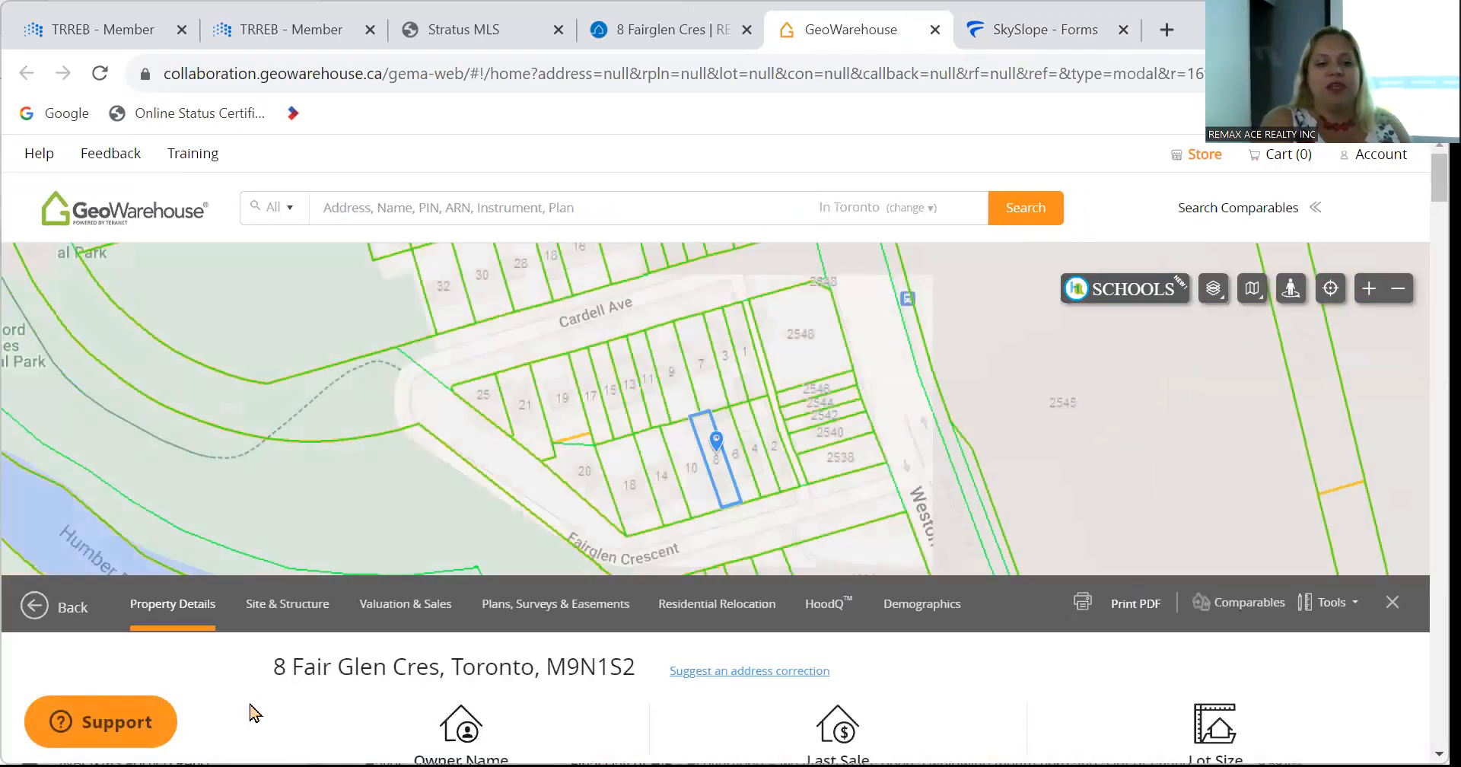
{"action": "scroll", "coordinate": [255, 713], "scroll_direction": "down", "scroll_amount": 4}
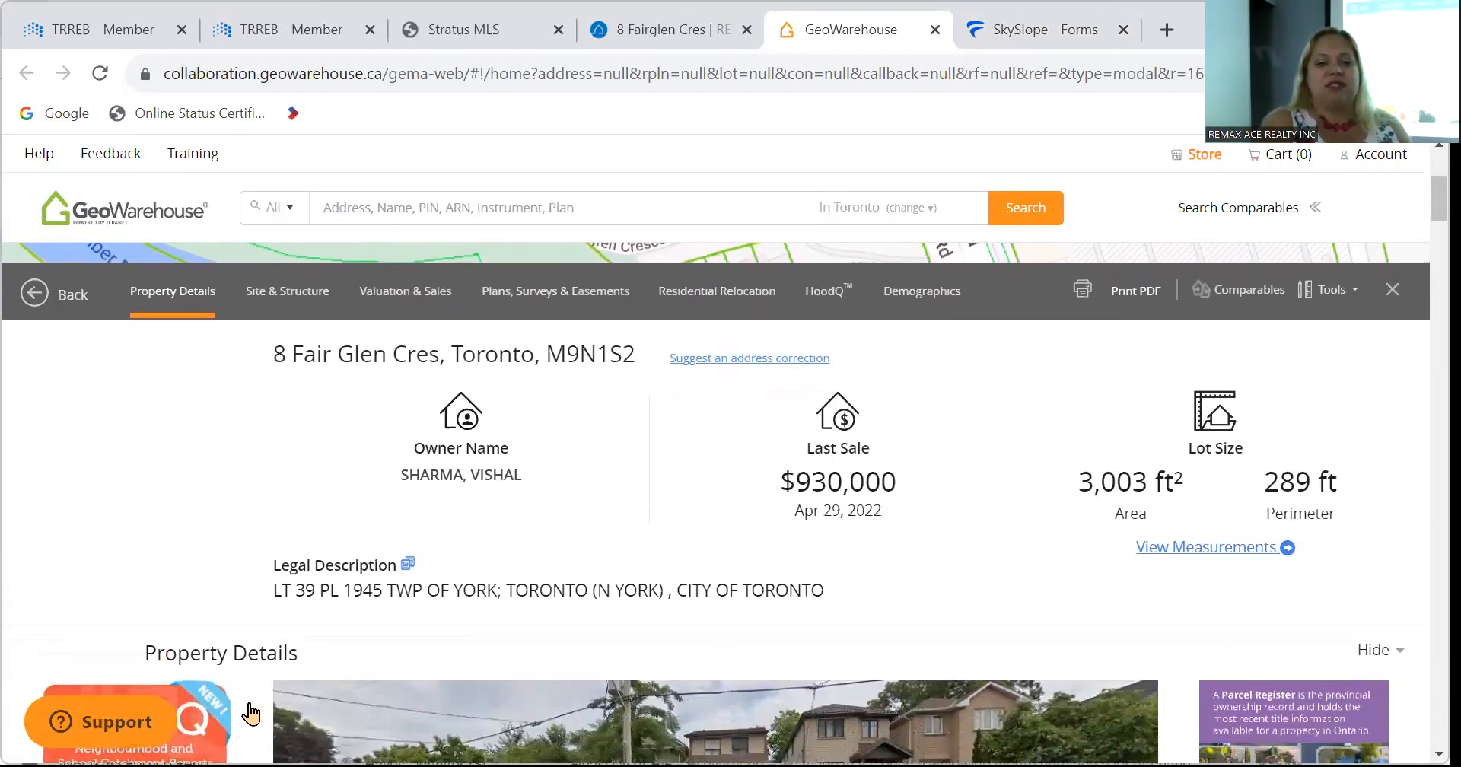
{"action": "scroll", "coordinate": [251, 712], "scroll_direction": "down", "scroll_amount": 5}
{"action": "scroll", "coordinate": [254, 713], "scroll_direction": "up", "scroll_amount": 3}
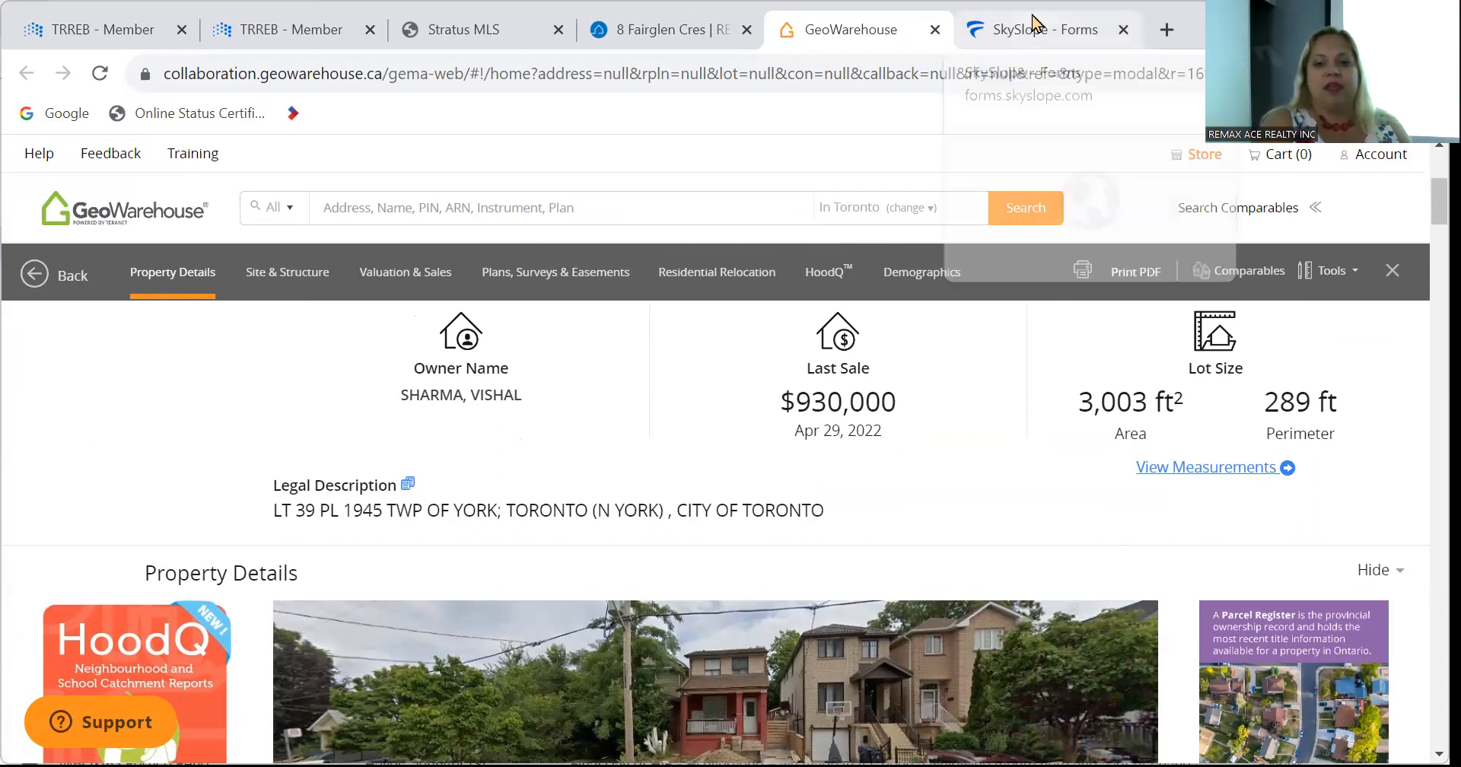
Back in the agreement, select the fronting-on side field and open a new browser tab.
{"action": "left_click", "coordinate": [1032, 22]}
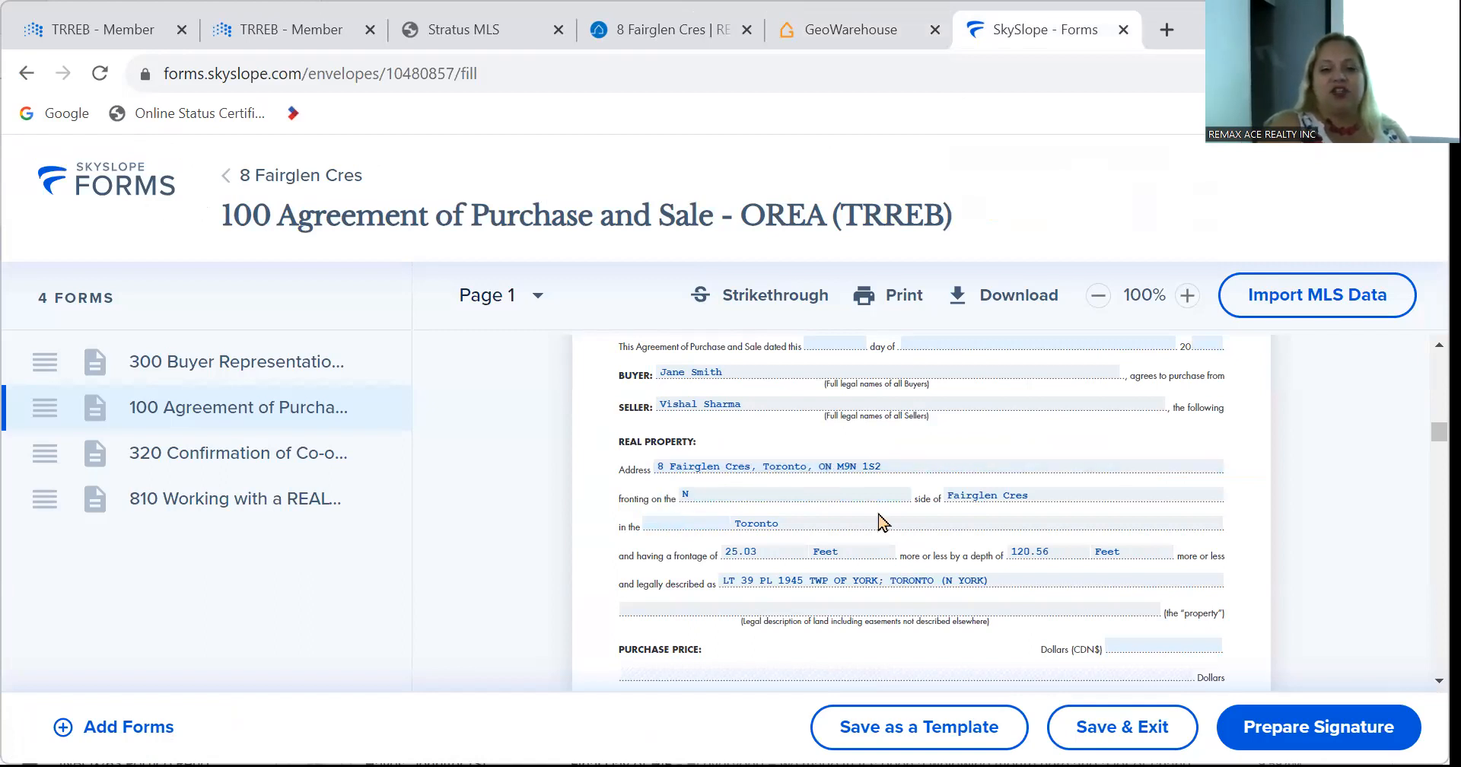
{"action": "left_click", "coordinate": [738, 493]}
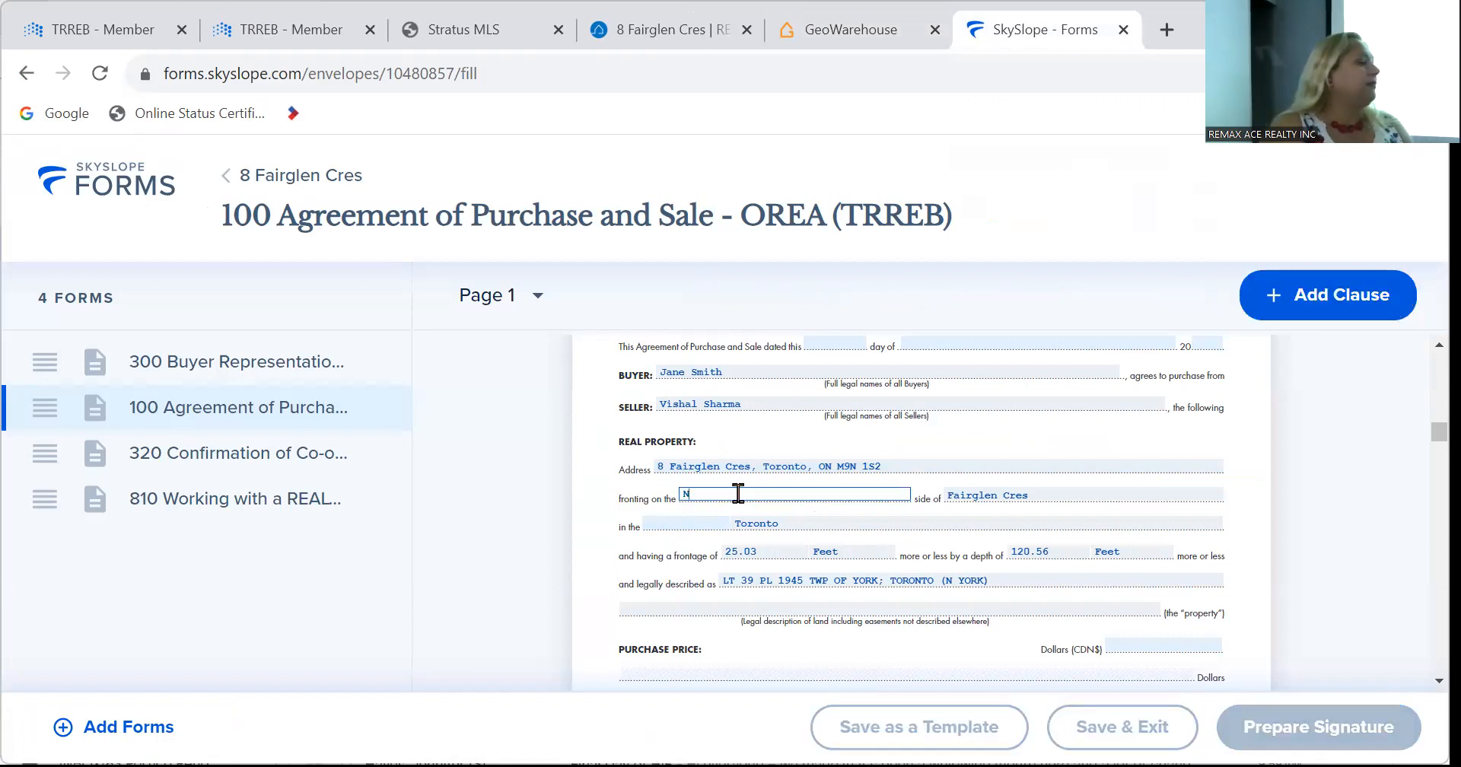
{"action": "left_click", "coordinate": [1160, 28]}
Load Google and open Google Maps.
{"action": "type", "text": "www.google.com"}
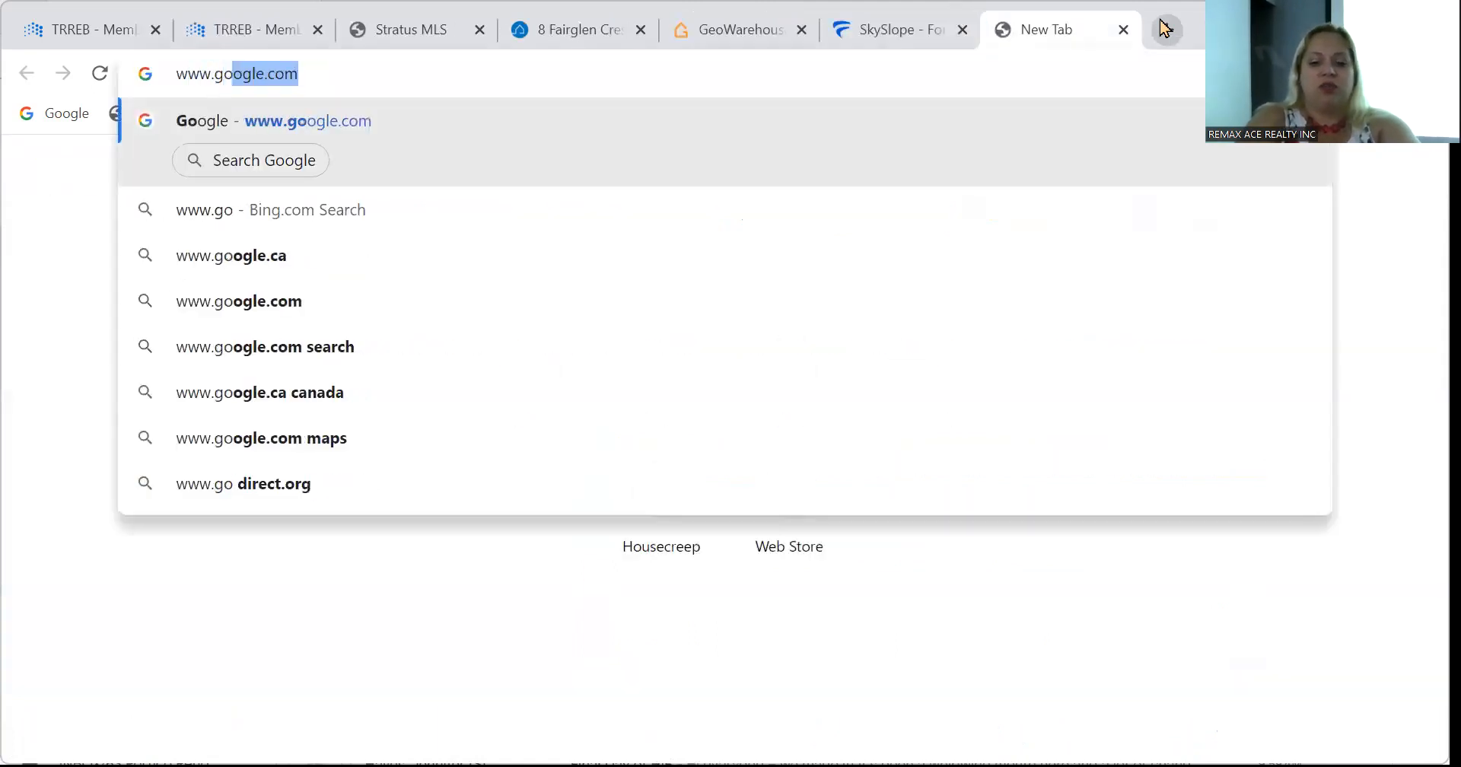
{"action": "key", "text": "Return"}
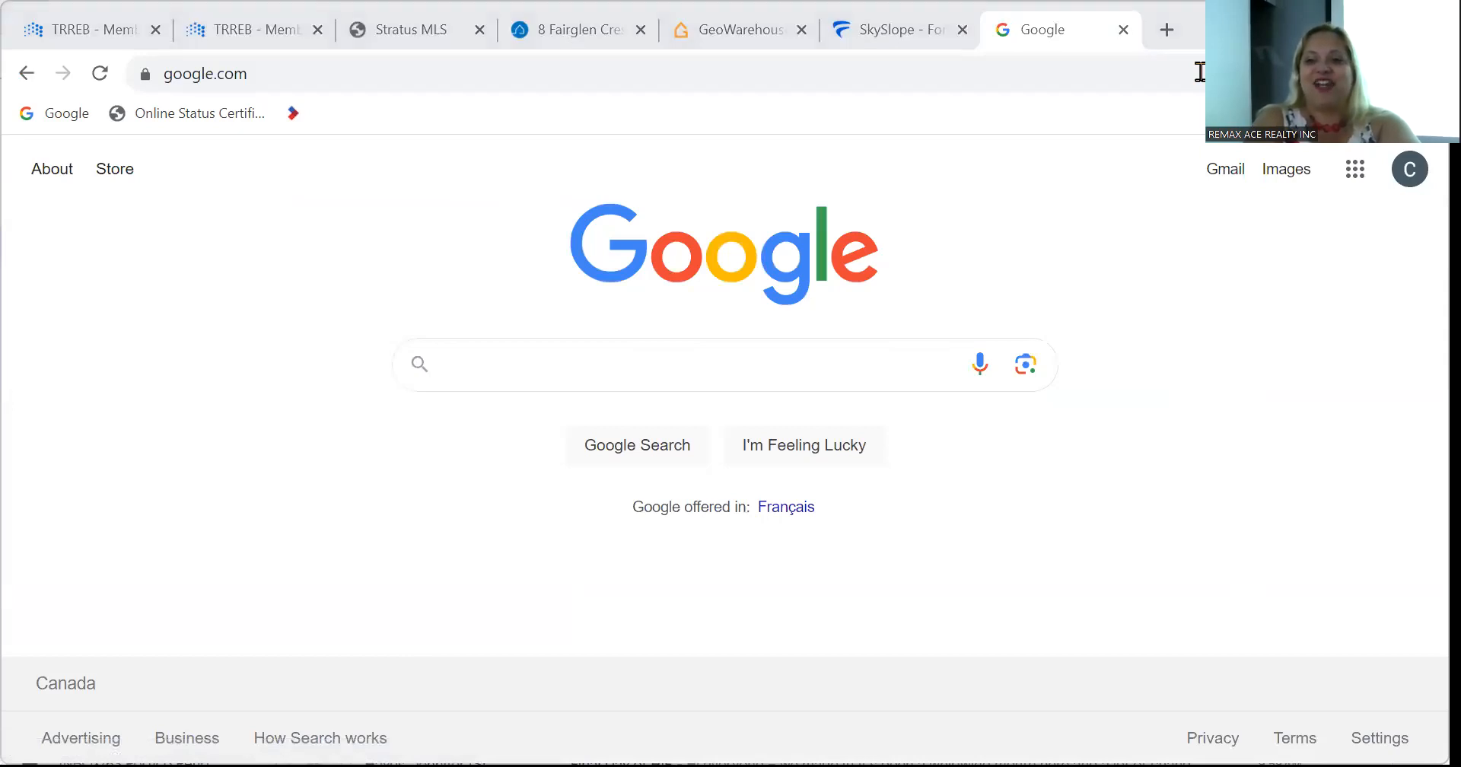
{"action": "left_click", "coordinate": [1347, 190]}
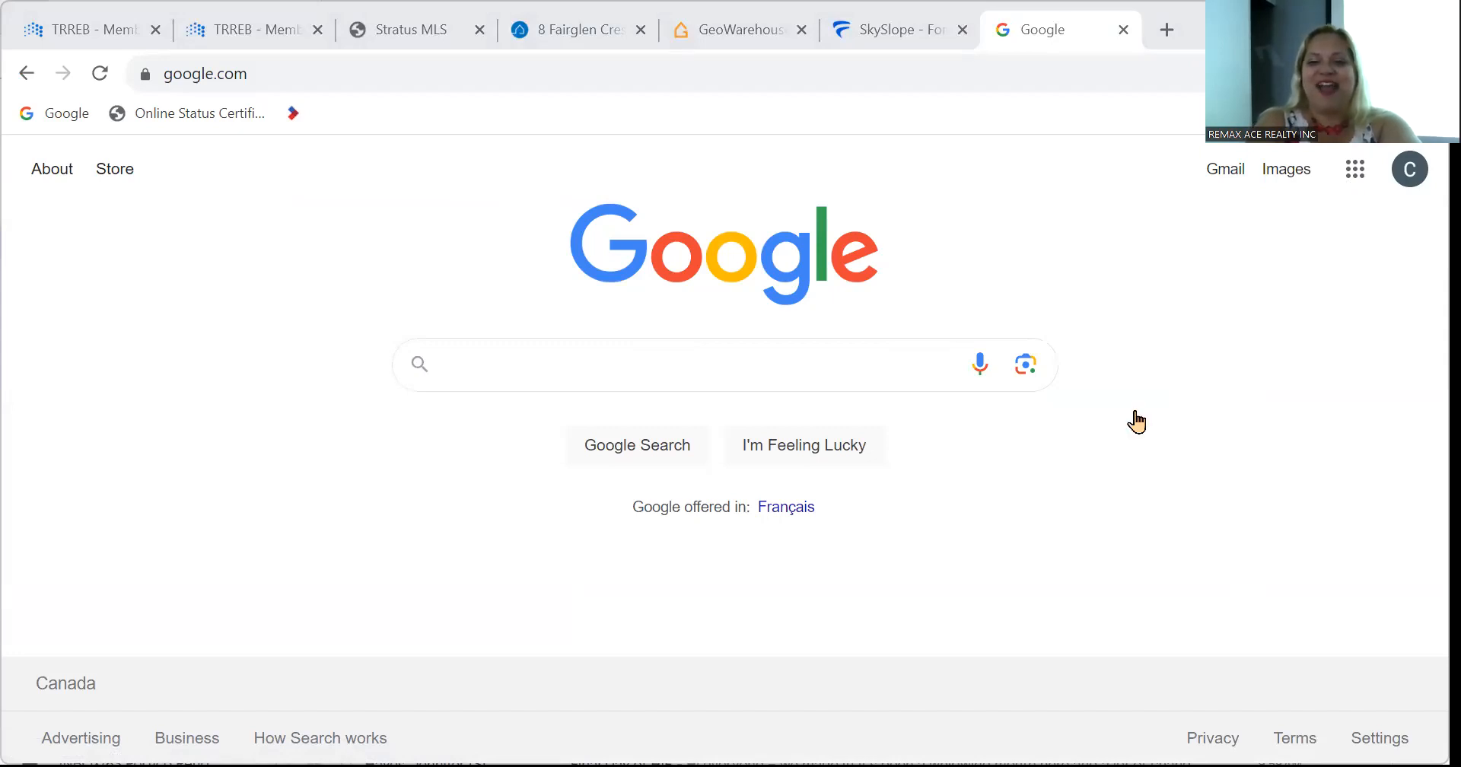
{"action": "left_click", "coordinate": [1134, 421]}
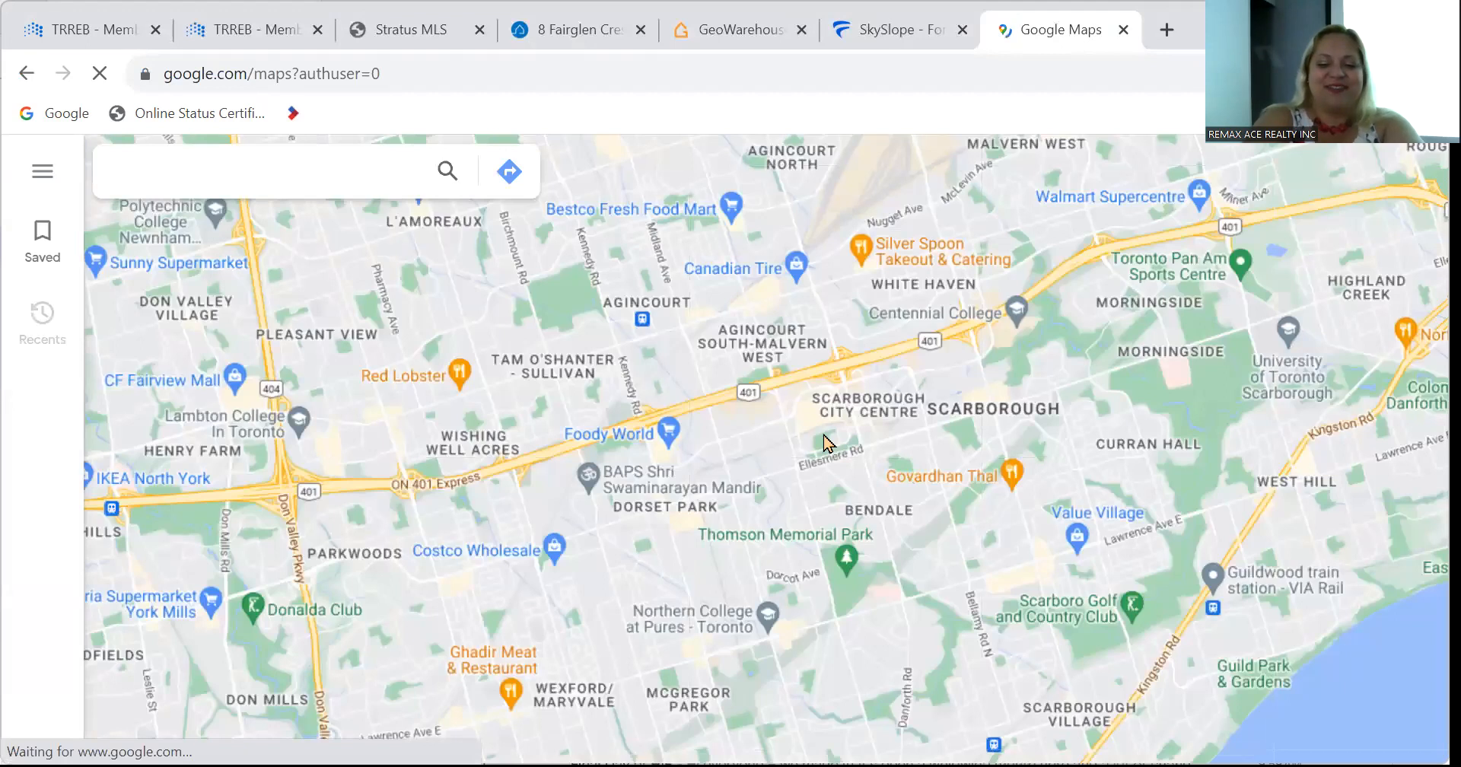
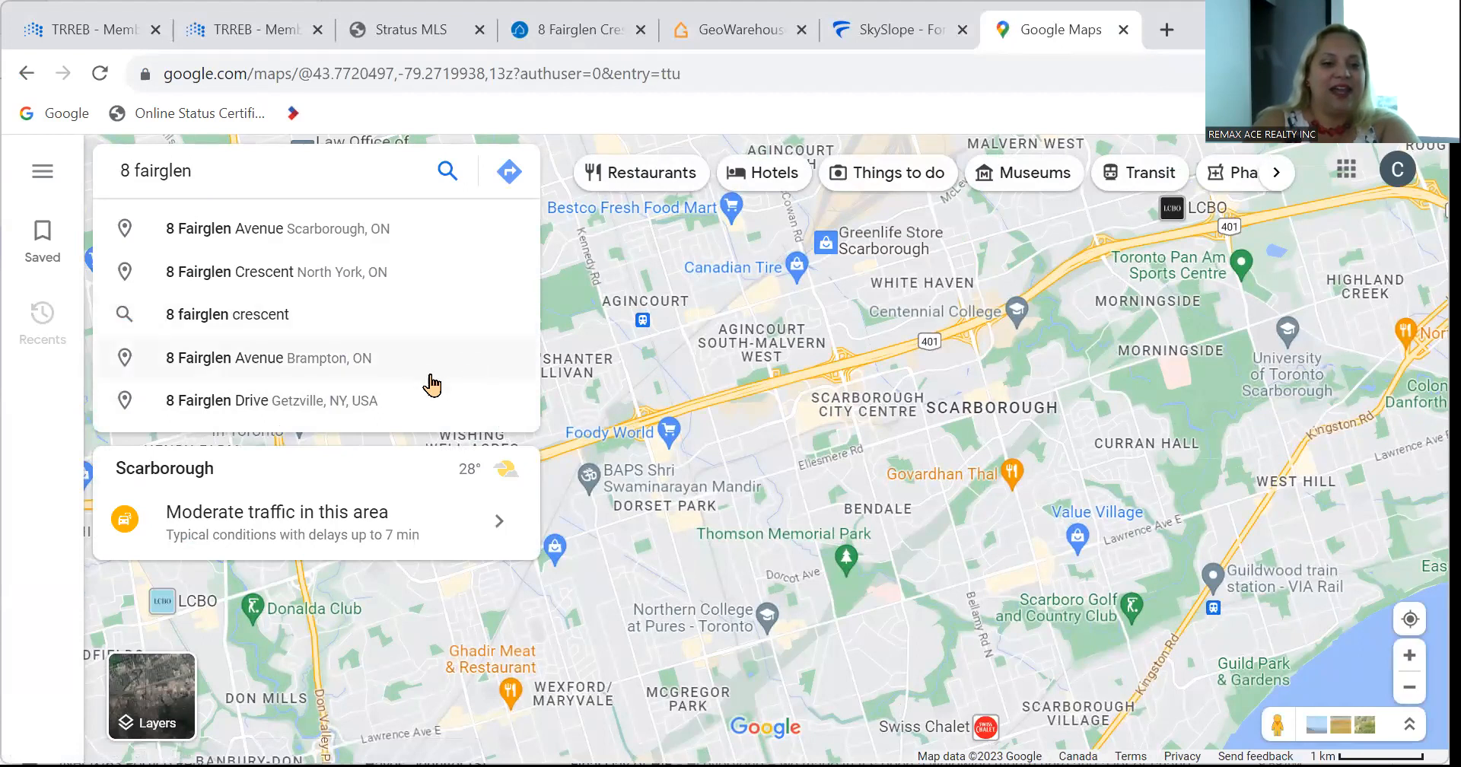
{"action": "left_click", "coordinate": [710, 36]}
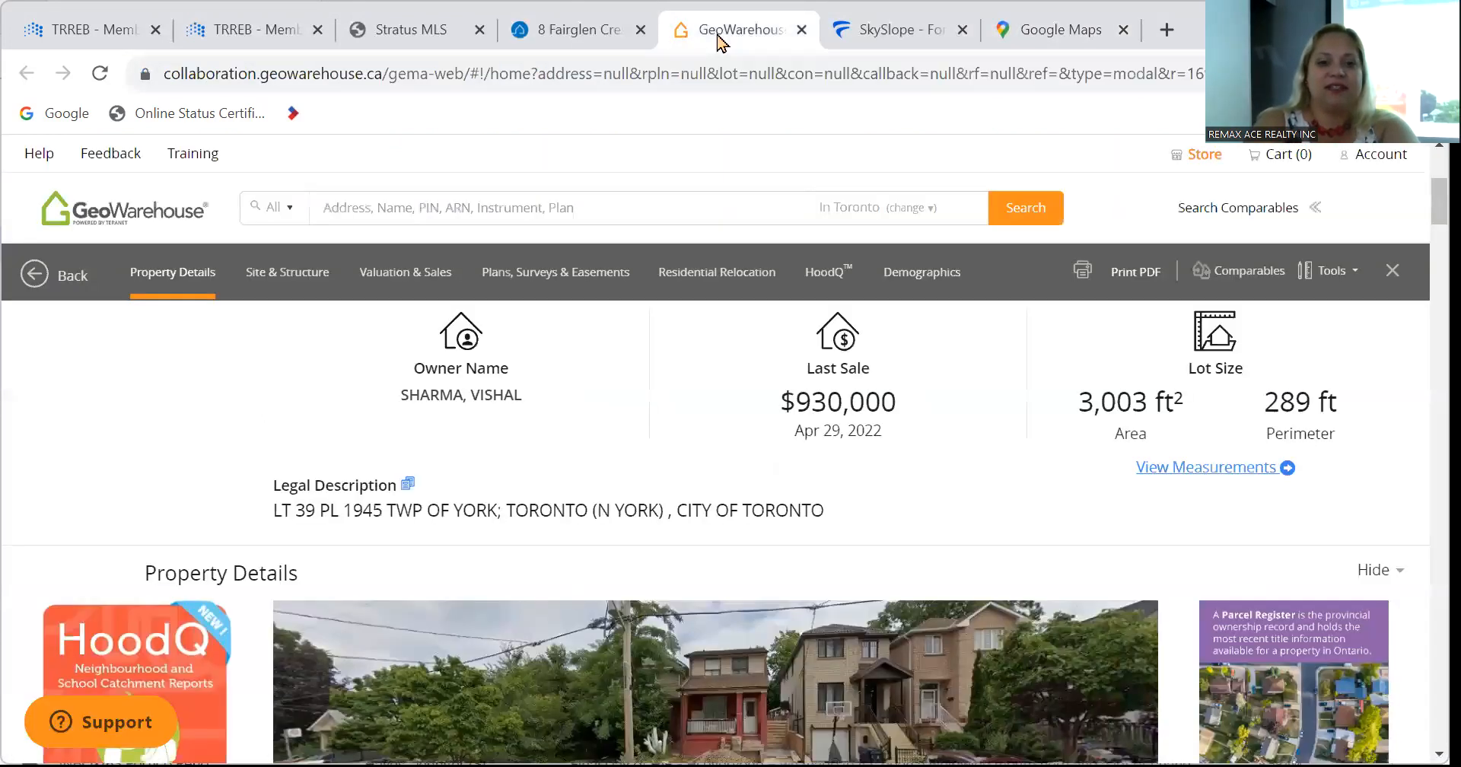
{"action": "left_click", "coordinate": [613, 34]}
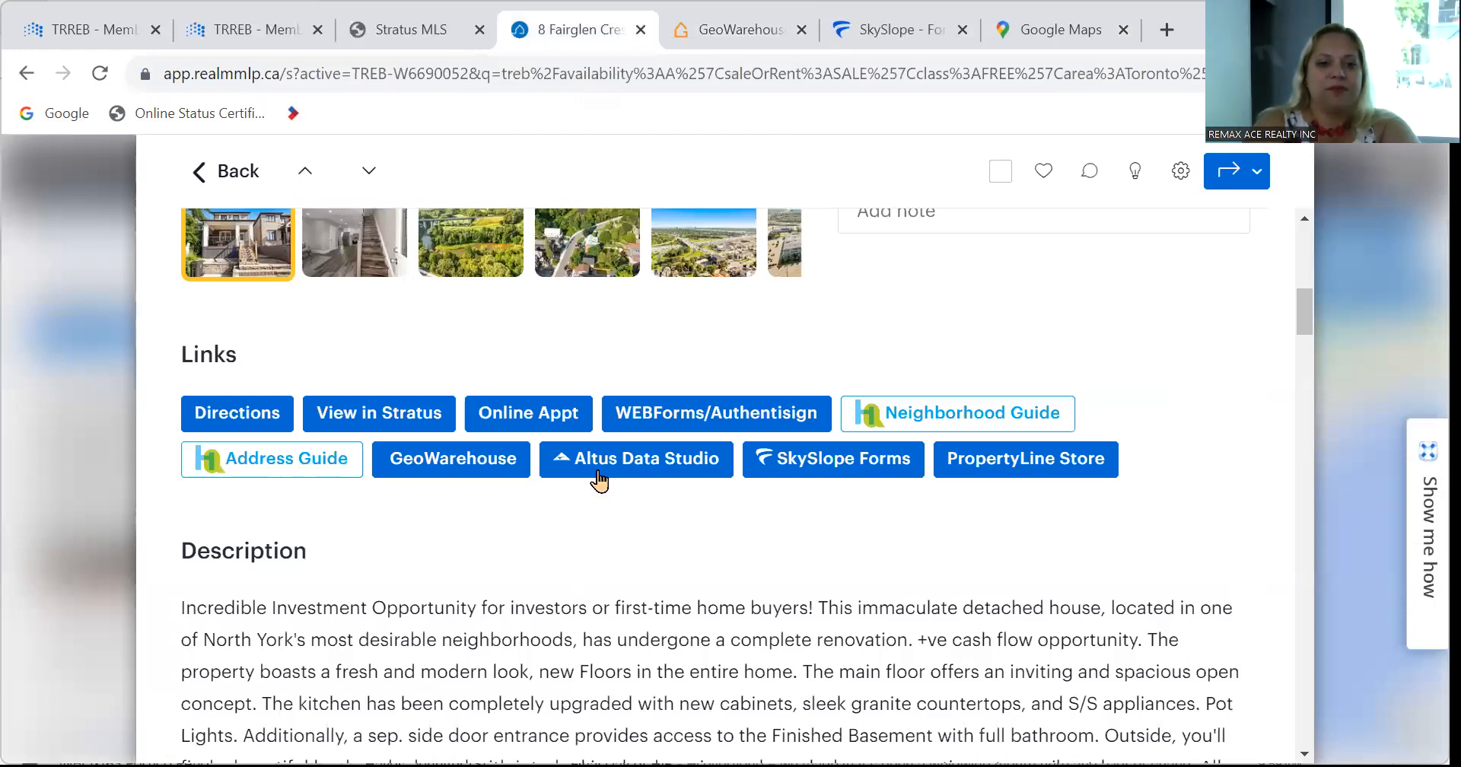
{"action": "scroll", "coordinate": [596, 479], "scroll_direction": "up", "scroll_amount": 10}
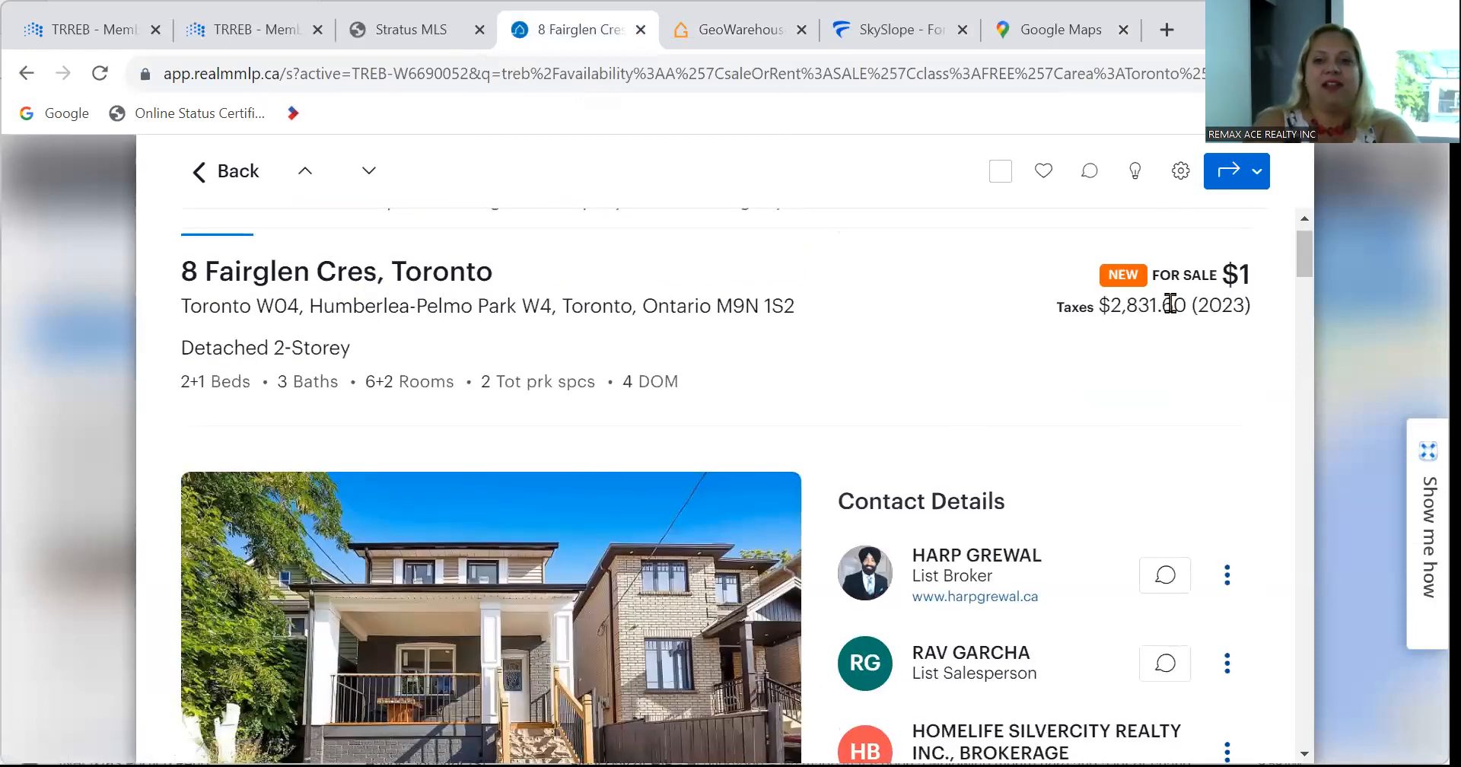
{"action": "left_click", "coordinate": [1053, 34]}
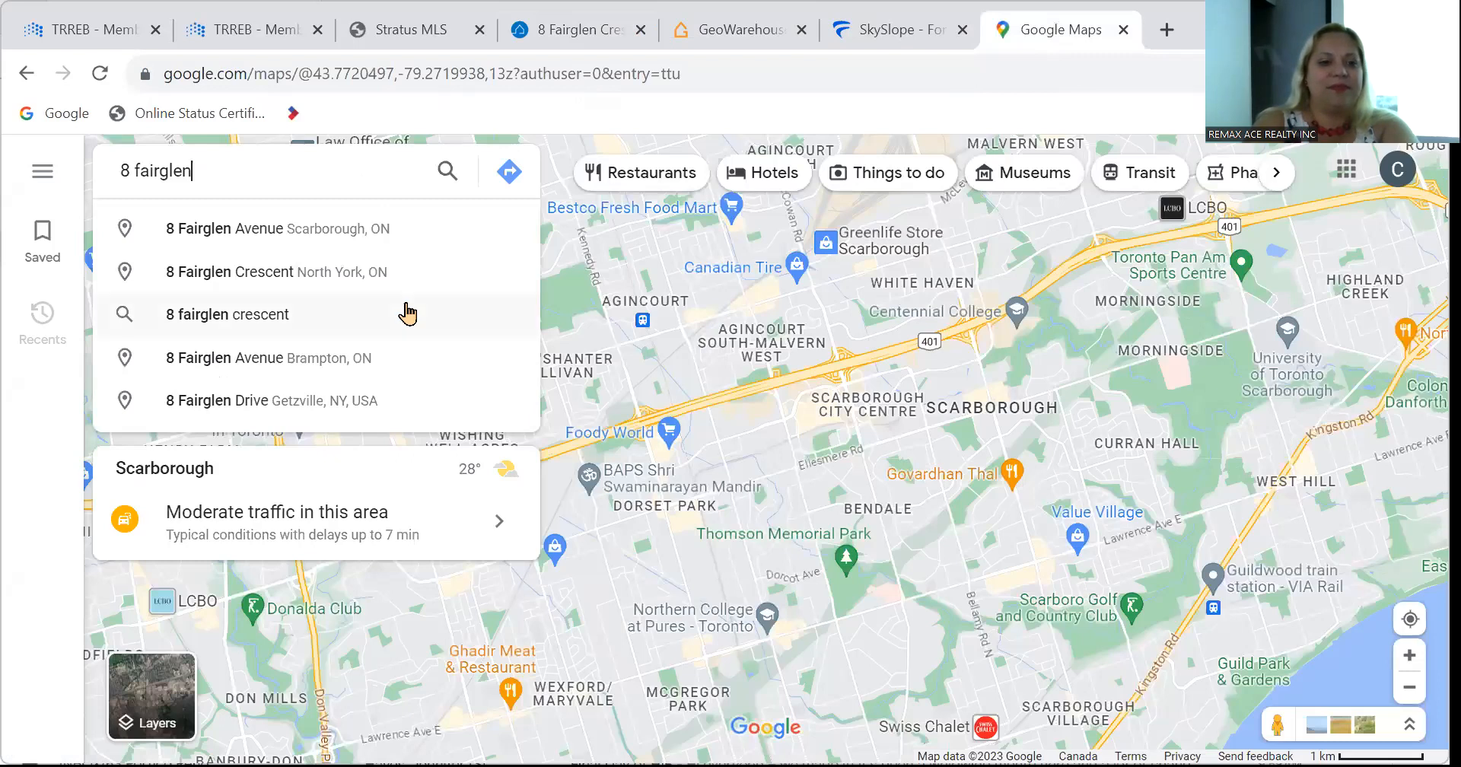
{"action": "type", "text": "cres"}
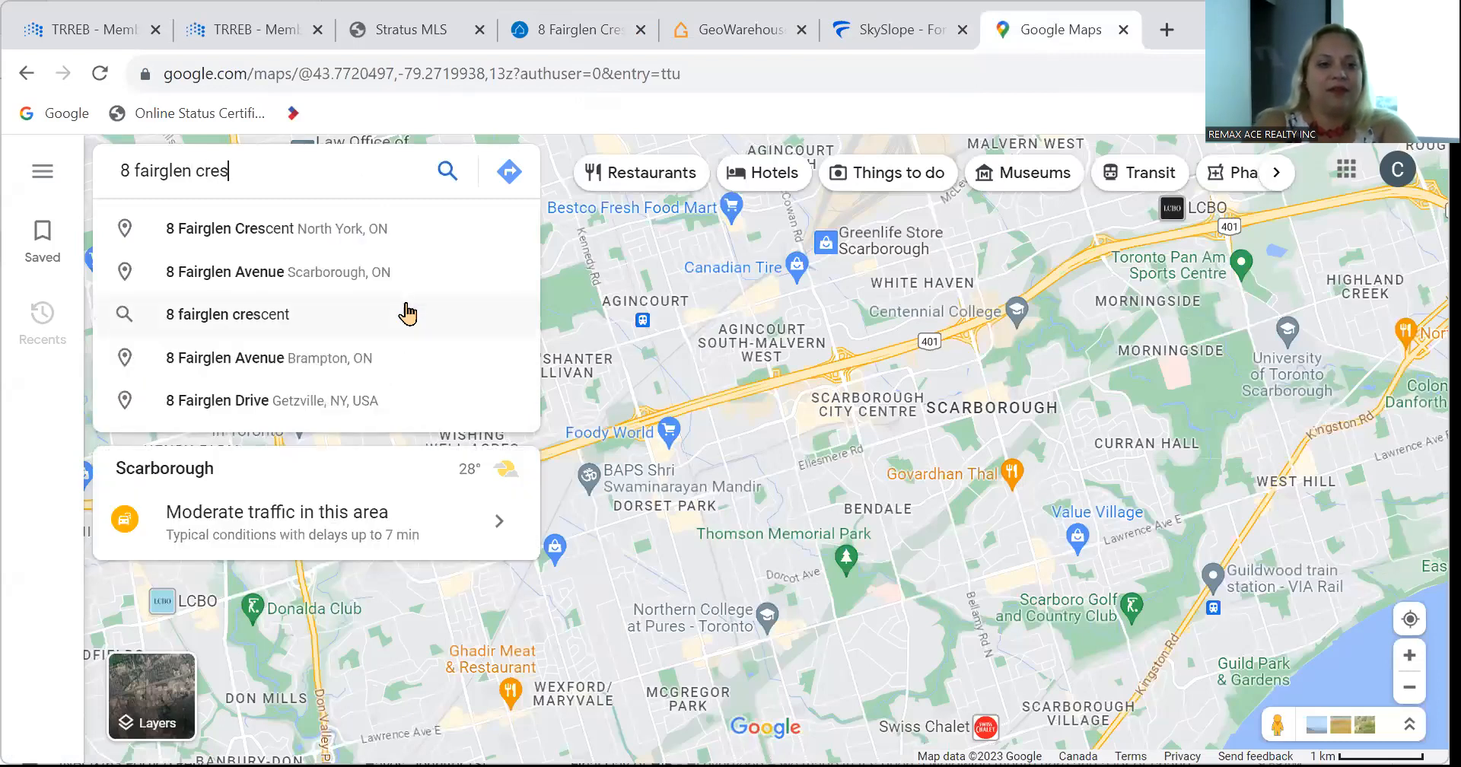
{"action": "left_click", "coordinate": [351, 243]}
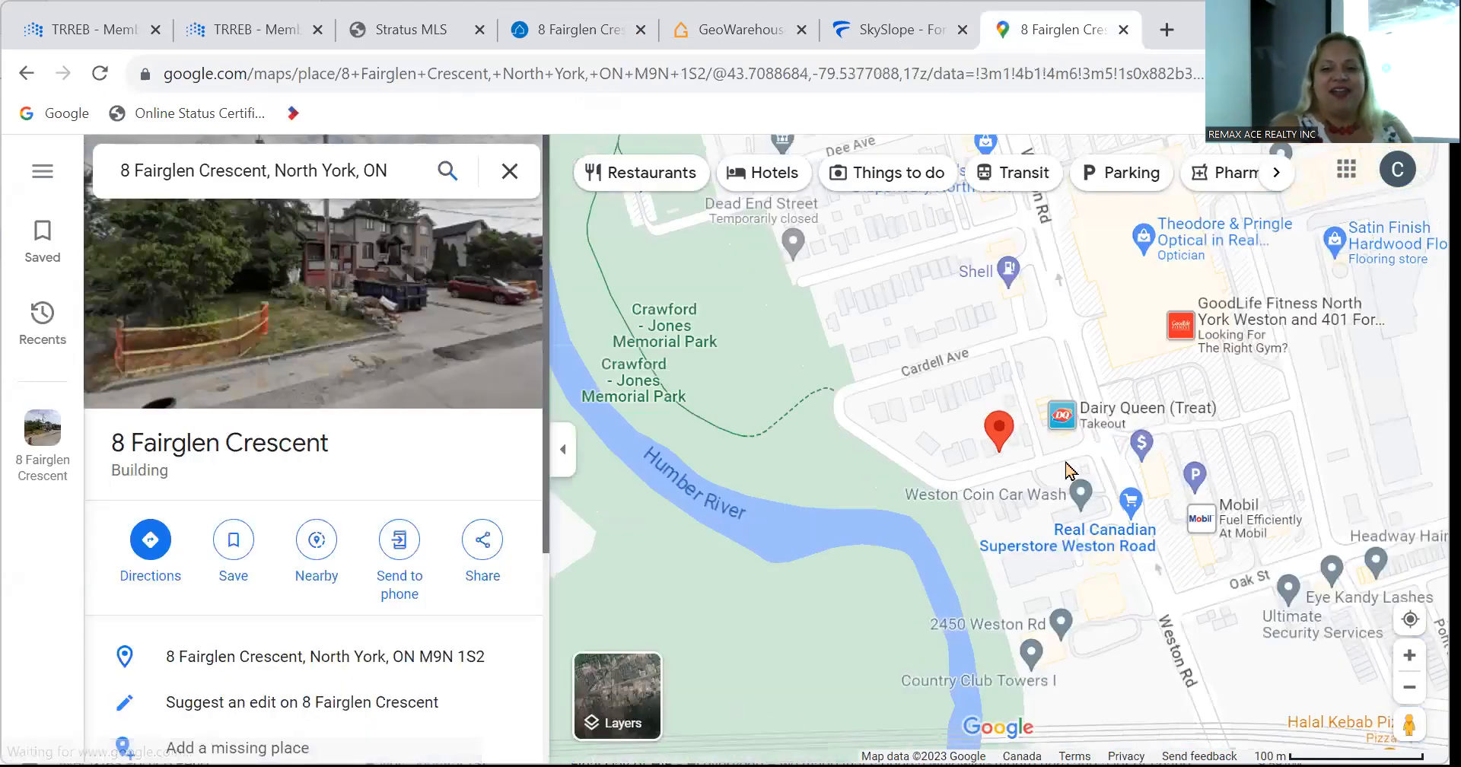
{"action": "scroll", "coordinate": [1065, 470], "scroll_direction": "down", "scroll_amount": 1}
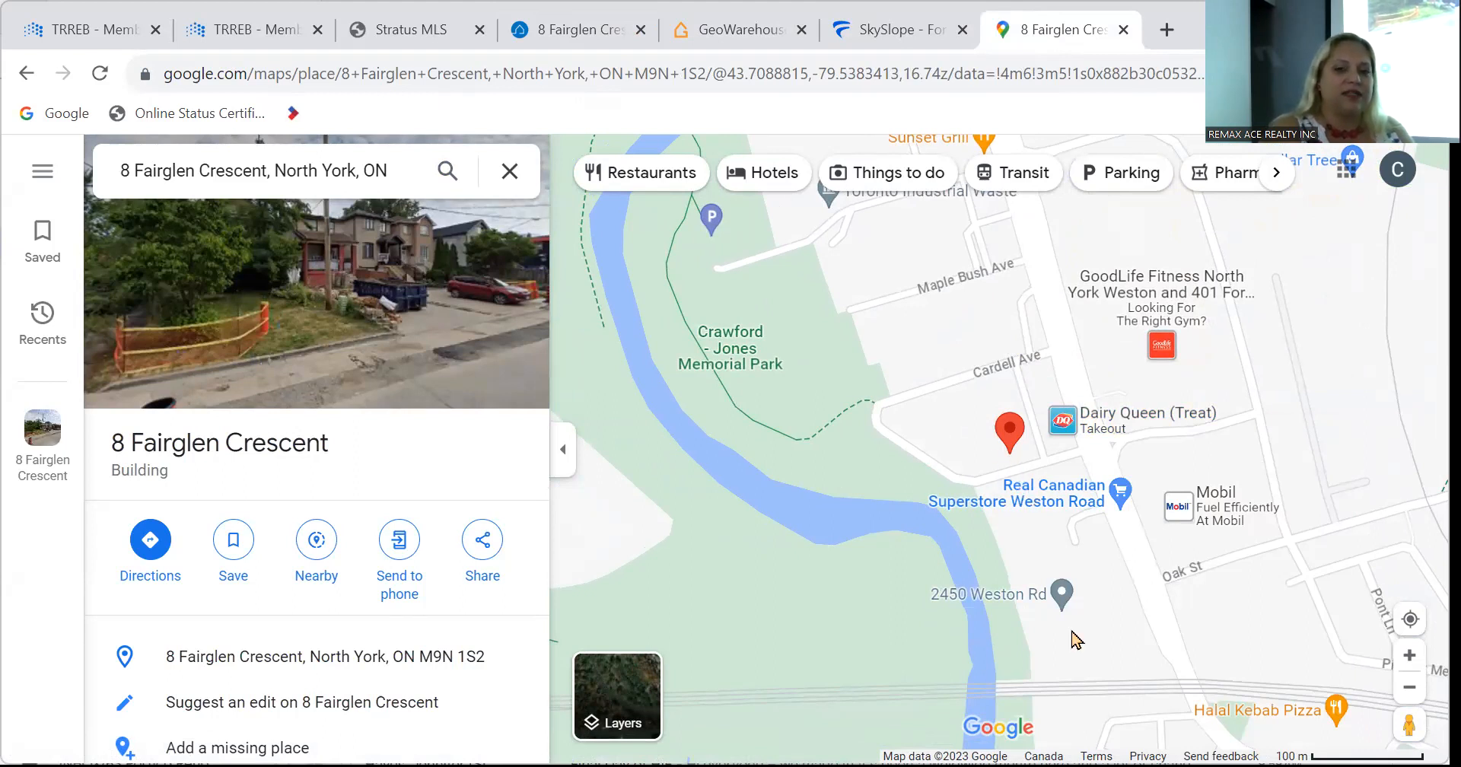
{"action": "left_click", "coordinate": [867, 30]}
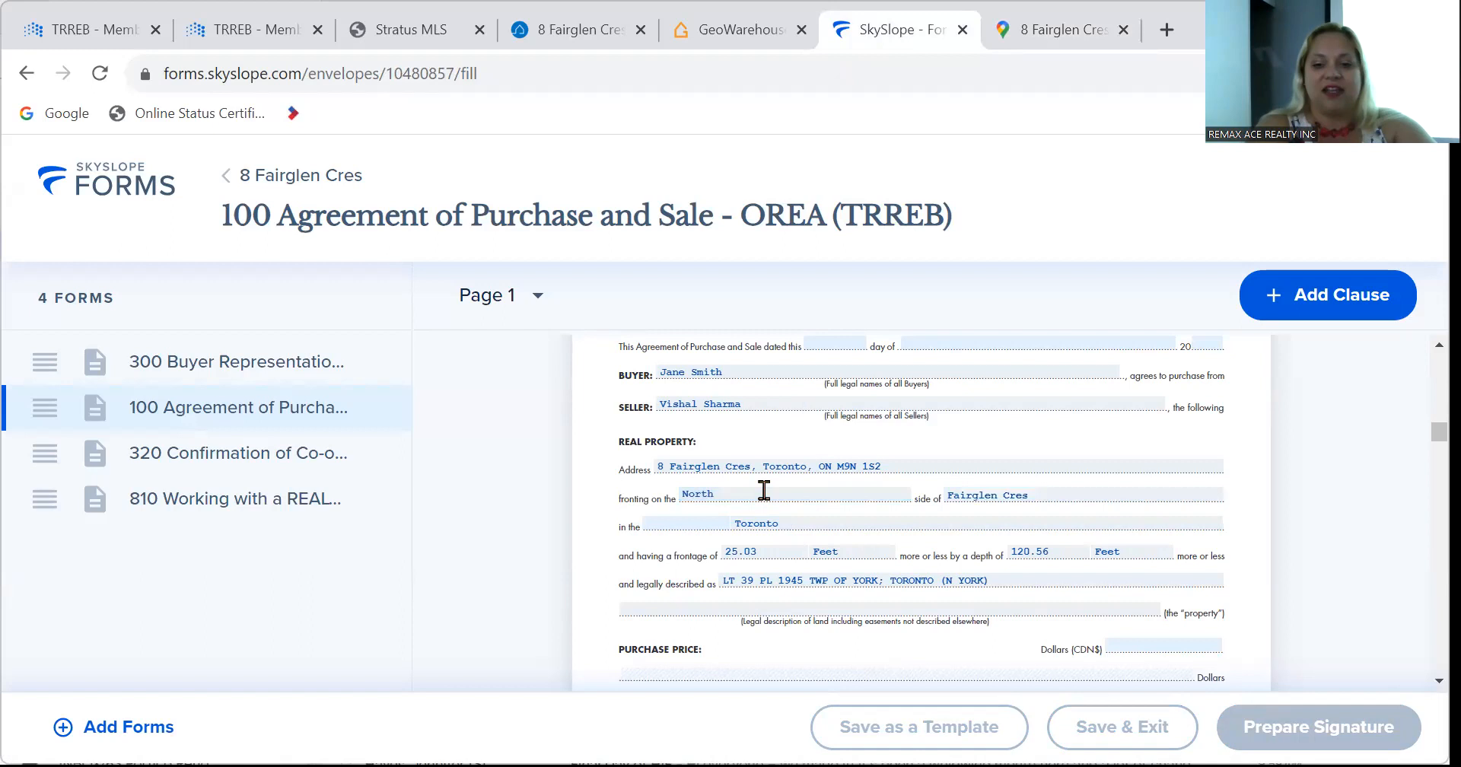
{"action": "left_click", "coordinate": [765, 466]}
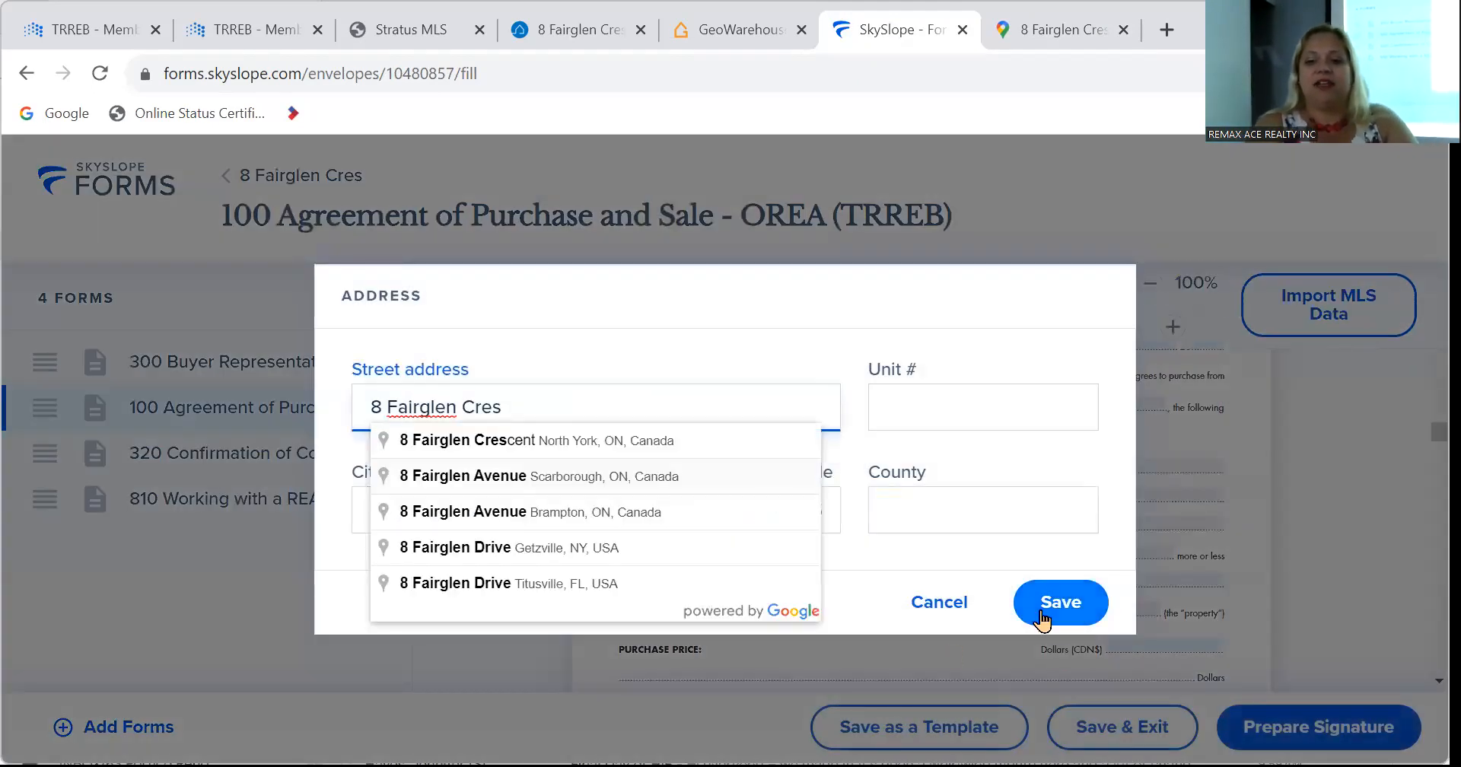
{"action": "left_click", "coordinate": [1041, 614]}
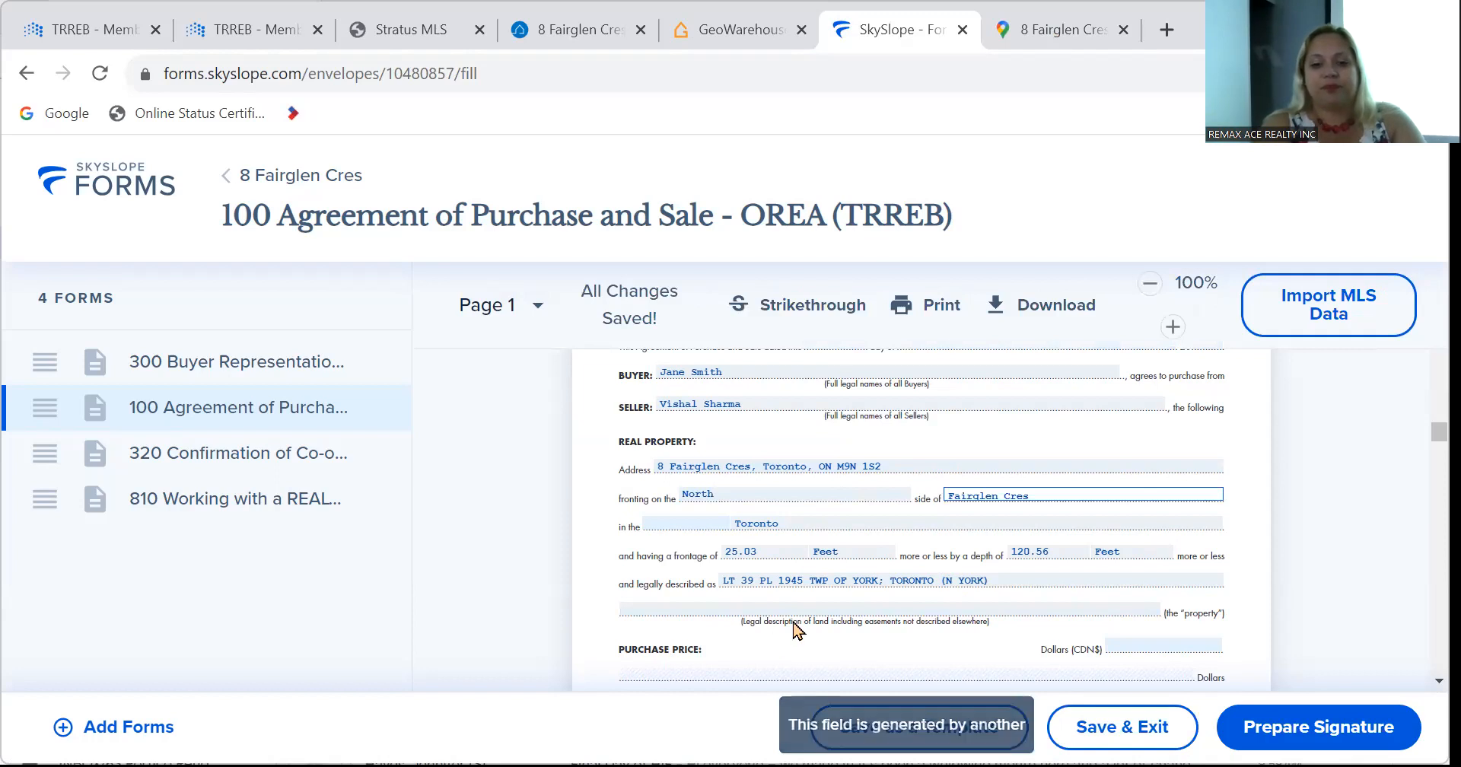
{"action": "left_click", "coordinate": [675, 607]}
{"action": "scroll", "coordinate": [677, 609], "scroll_direction": "down", "scroll_amount": 2}
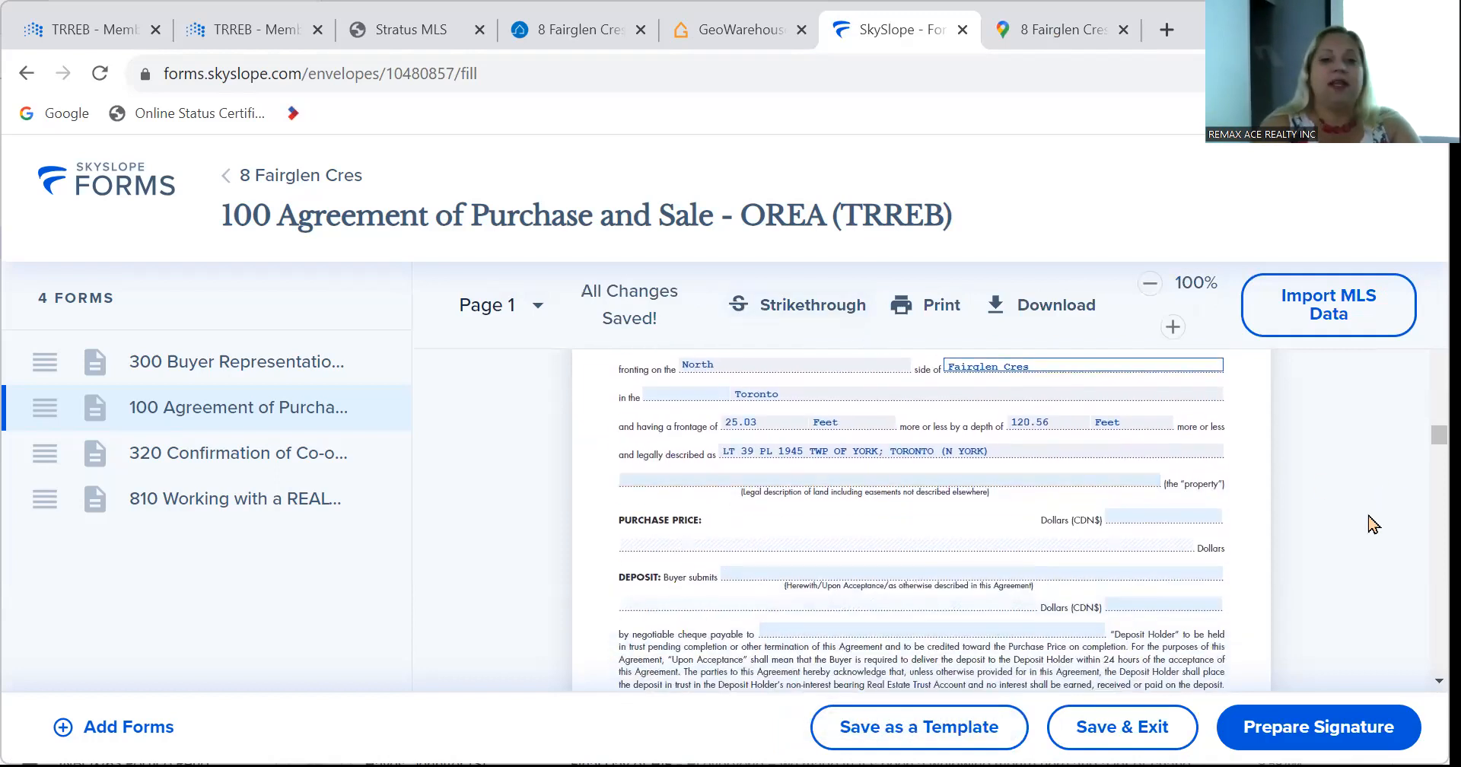
{"action": "mouse_move", "coordinate": [723, 28]}
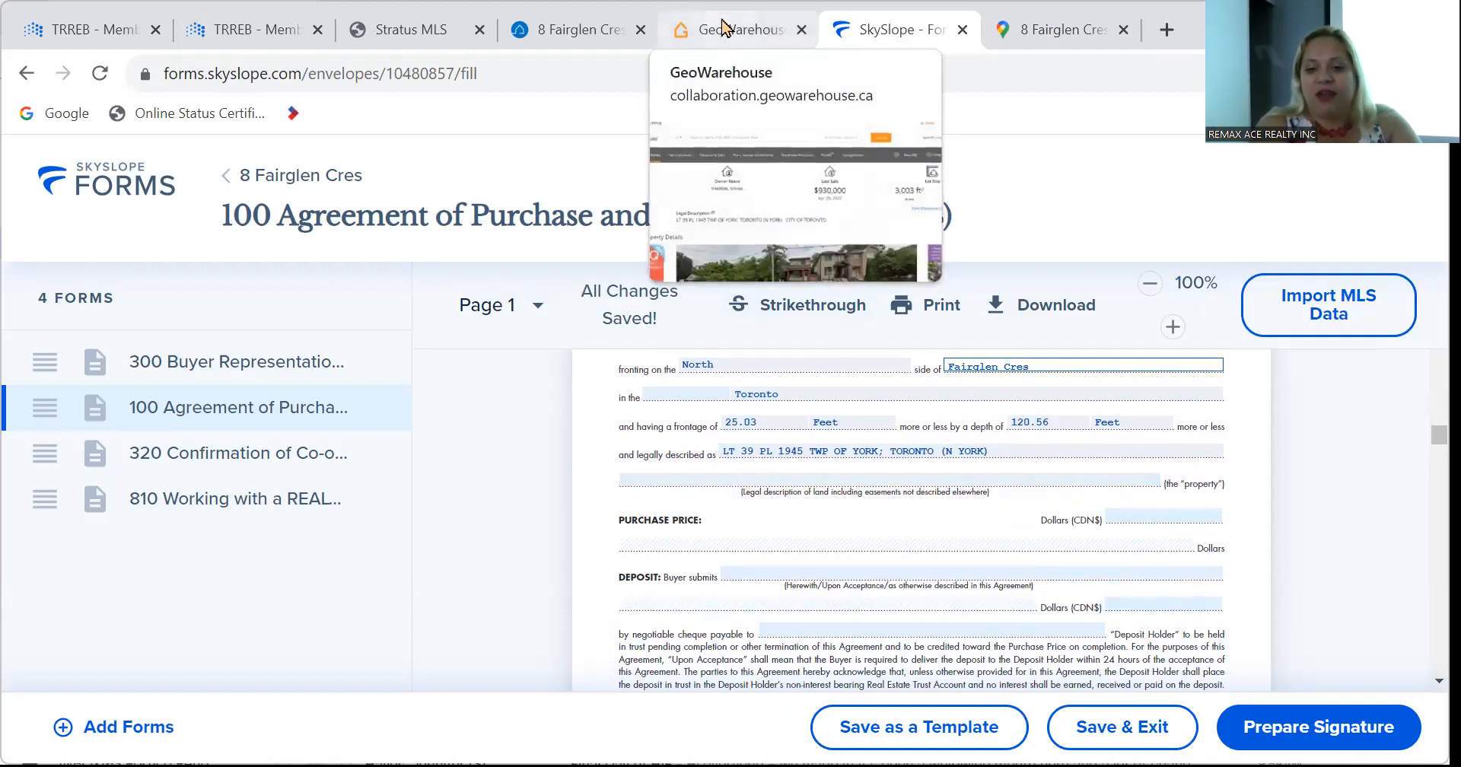
Check the 25.00 ft frontage and 120.00 ft depth in GeoWarehouse Site & Structure, glancing at REALM.
{"action": "left_click", "coordinate": [723, 28]}
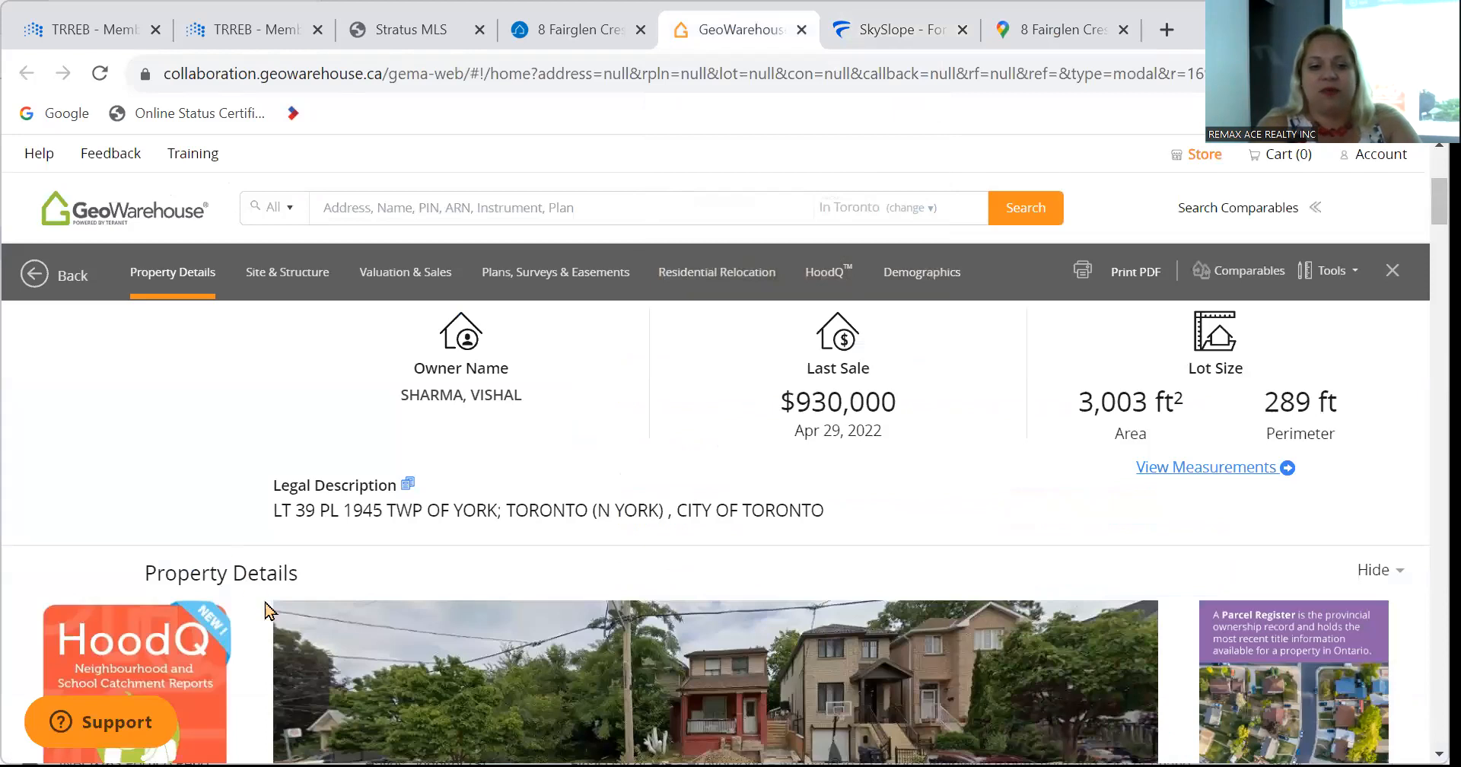
{"action": "scroll", "coordinate": [268, 608], "scroll_direction": "down", "scroll_amount": 5}
{"action": "scroll", "coordinate": [268, 609], "scroll_direction": "down", "scroll_amount": 15}
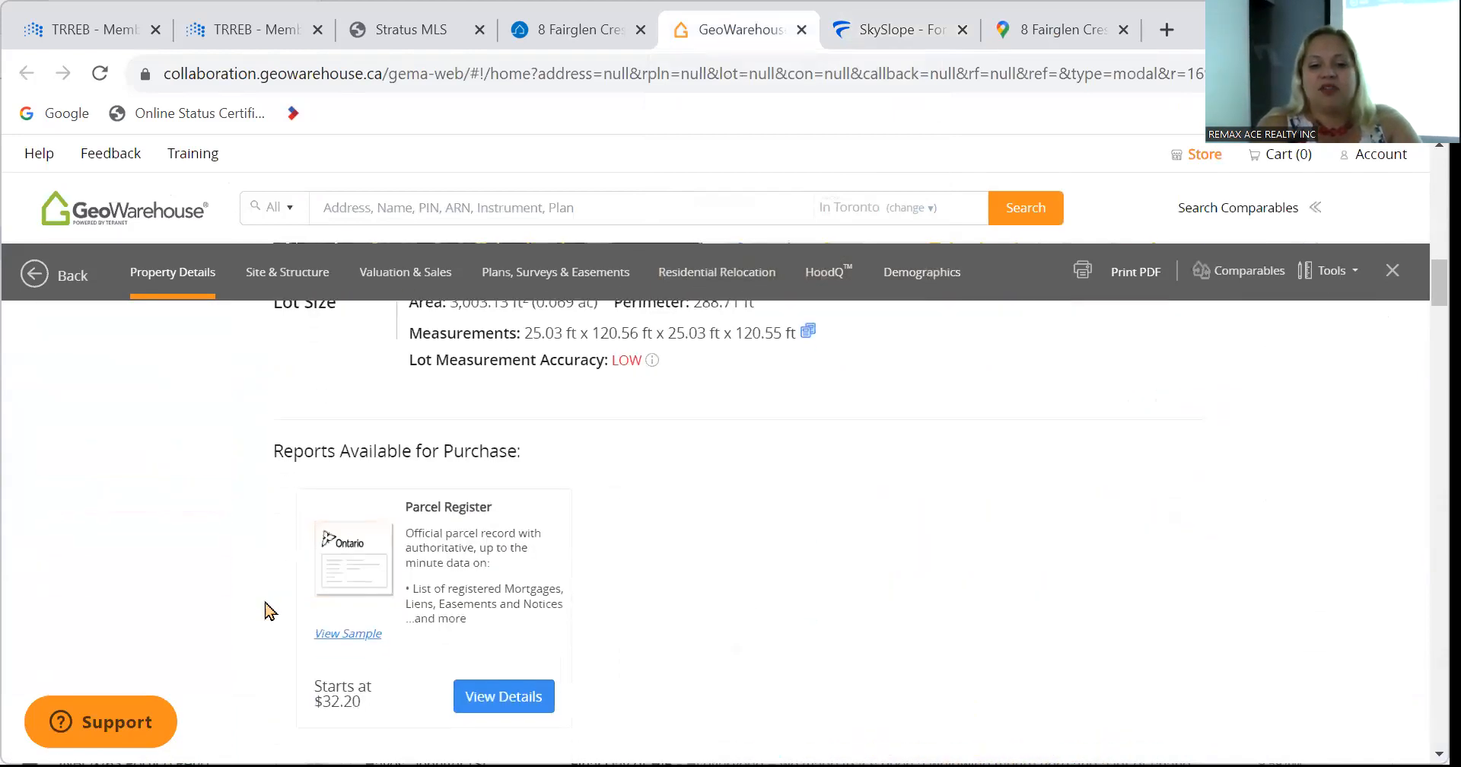
{"action": "scroll", "coordinate": [268, 608], "scroll_direction": "down", "scroll_amount": 15}
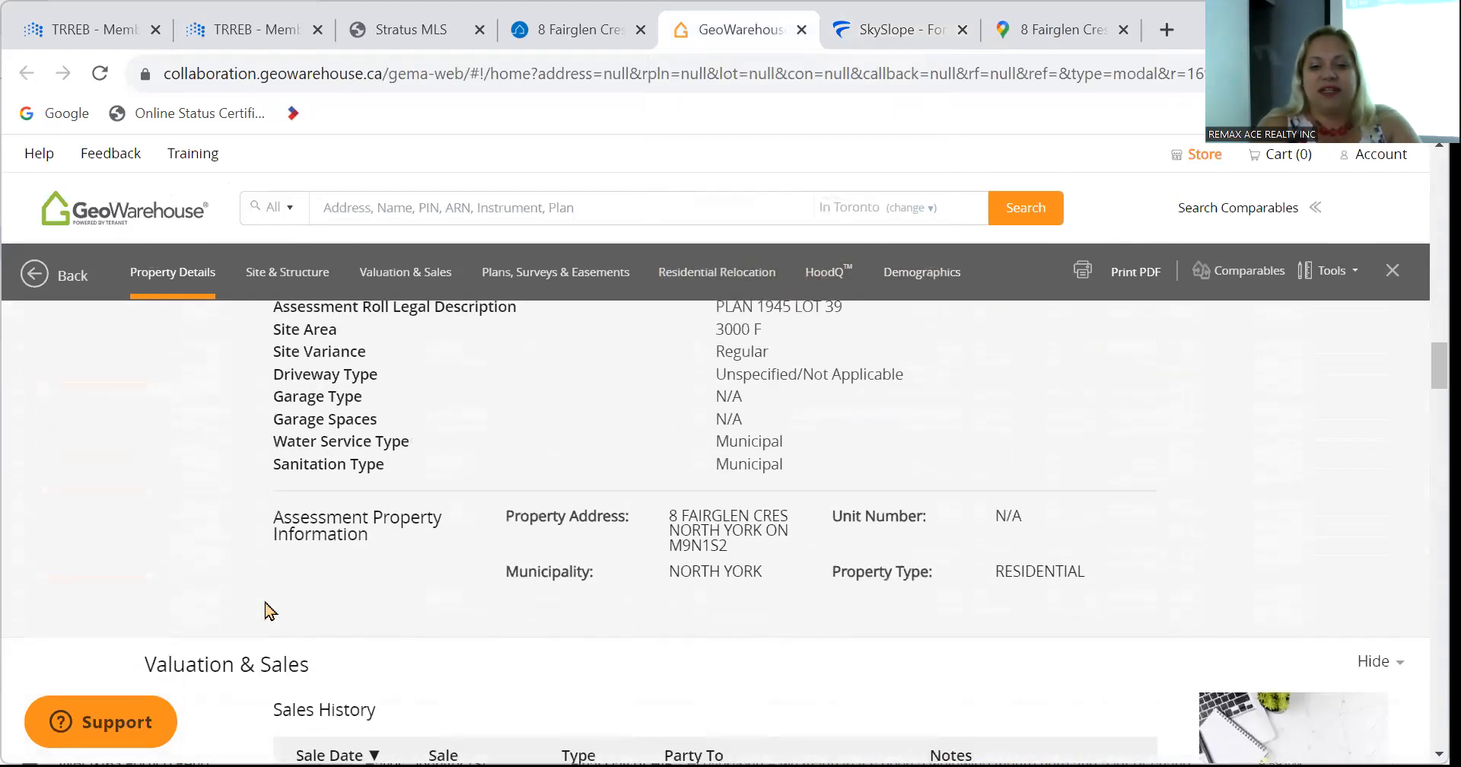
{"action": "scroll", "coordinate": [268, 608], "scroll_direction": "up", "scroll_amount": 10}
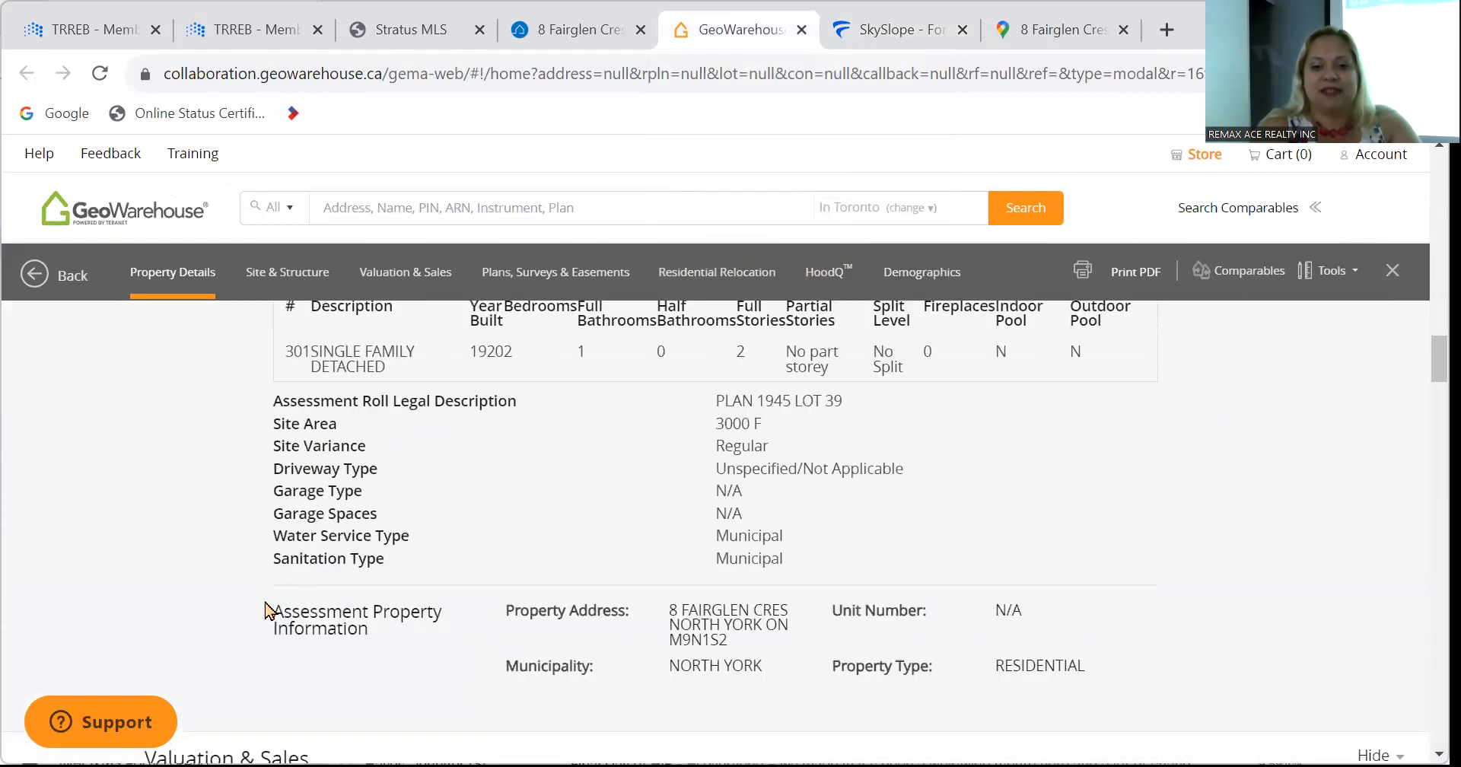
{"action": "scroll", "coordinate": [268, 609], "scroll_direction": "up", "scroll_amount": 5}
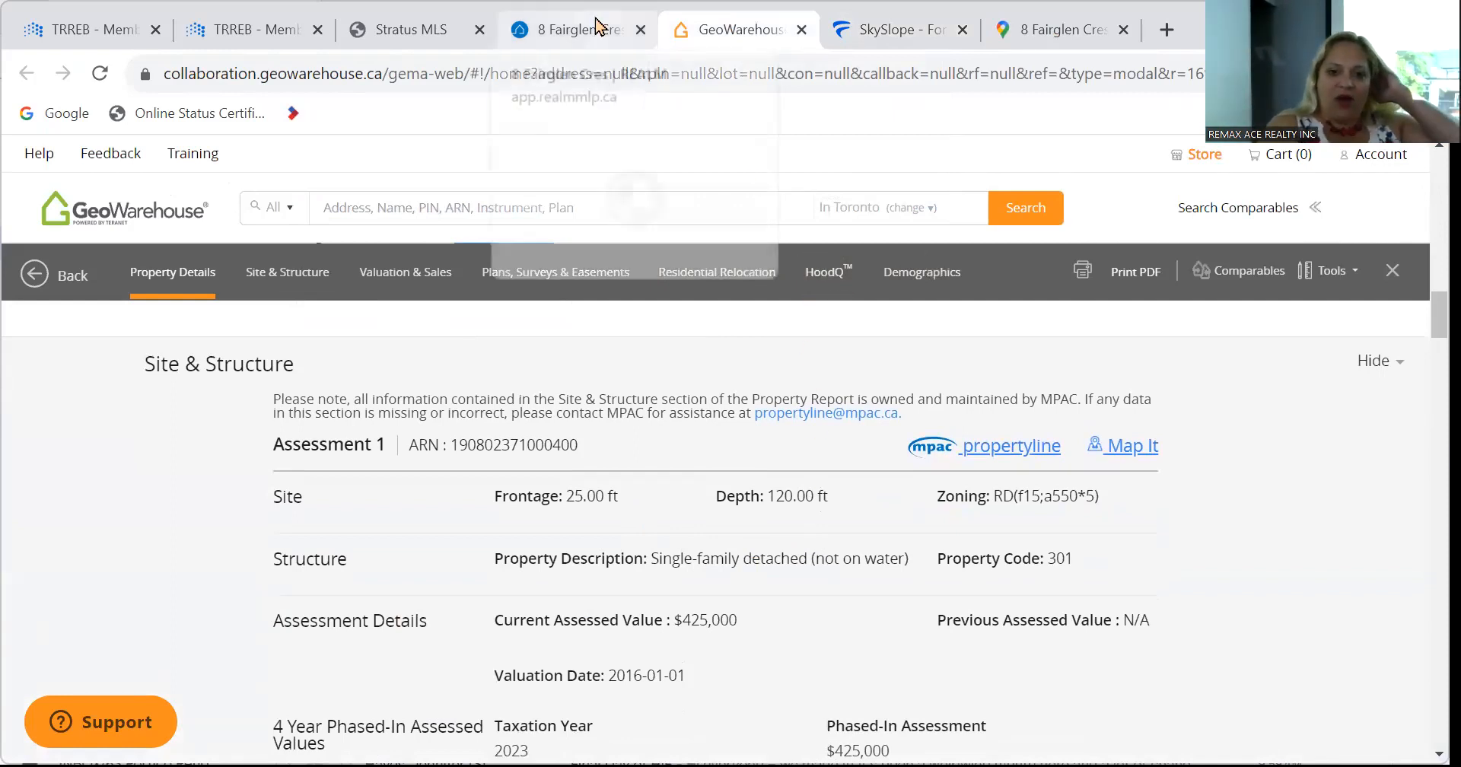
{"action": "left_click", "coordinate": [597, 27]}
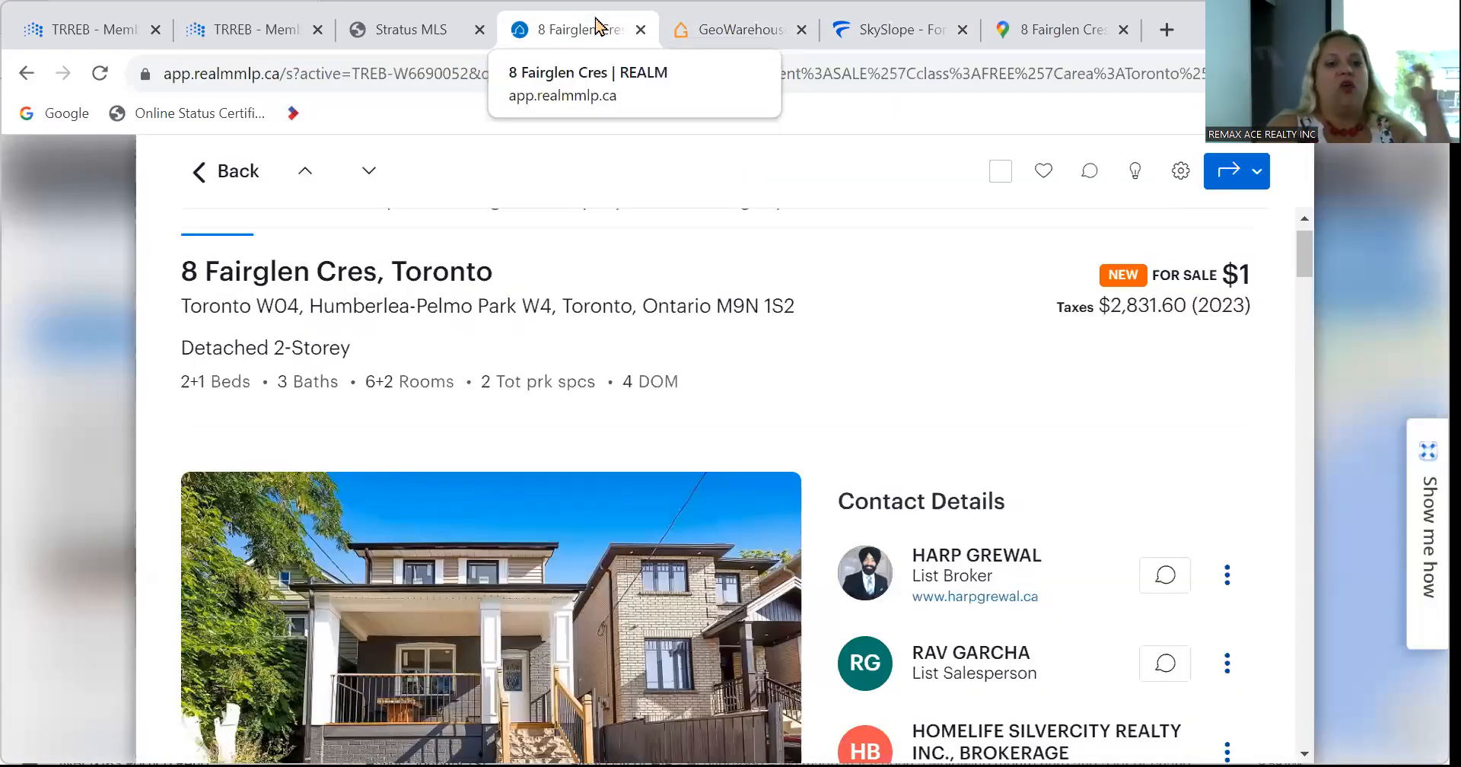
{"action": "left_click", "coordinate": [729, 30]}
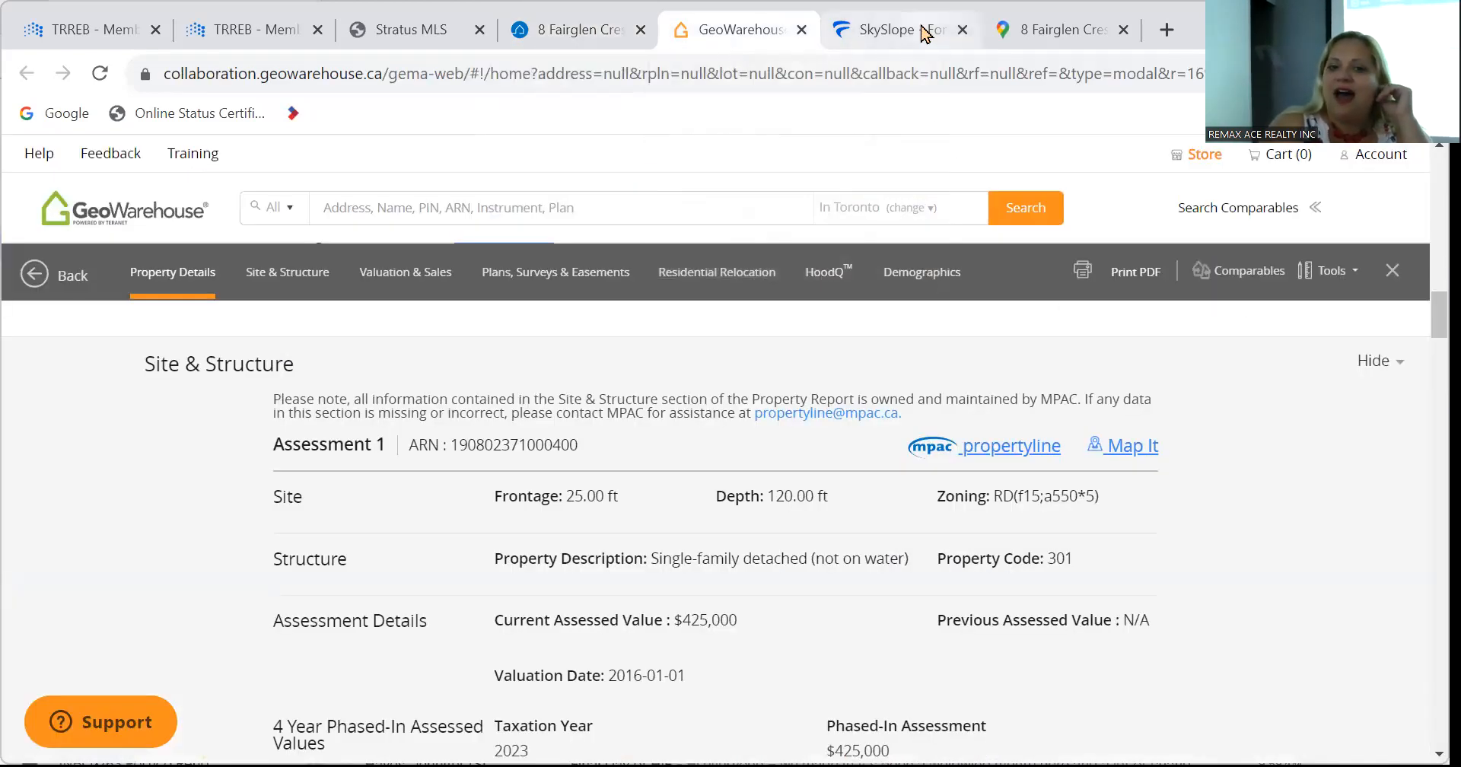
{"action": "left_click", "coordinate": [924, 32]}
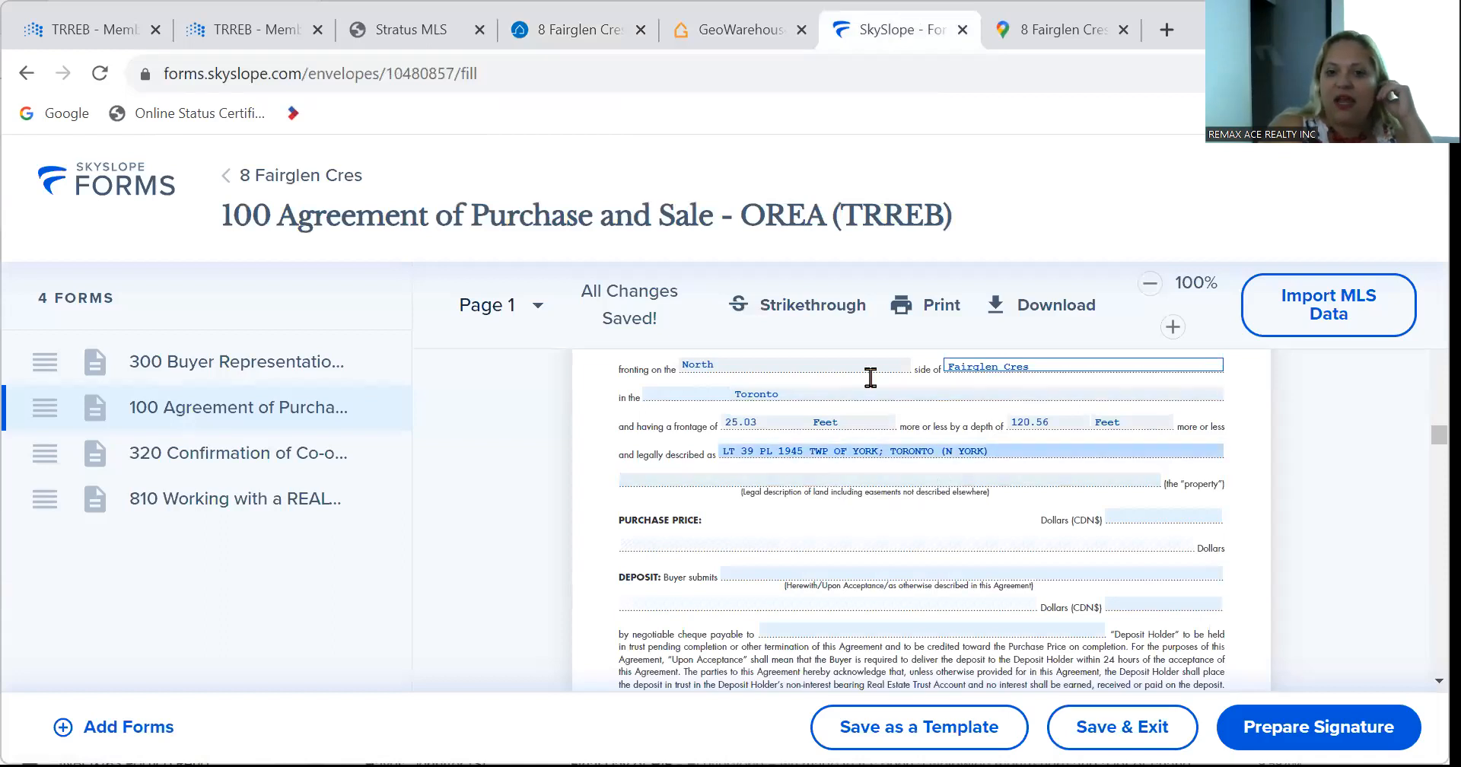
Enter a lot frontage of 25.00 ft and depth of 120.00 ft on the agreement.
{"action": "left_click", "coordinate": [748, 27]}
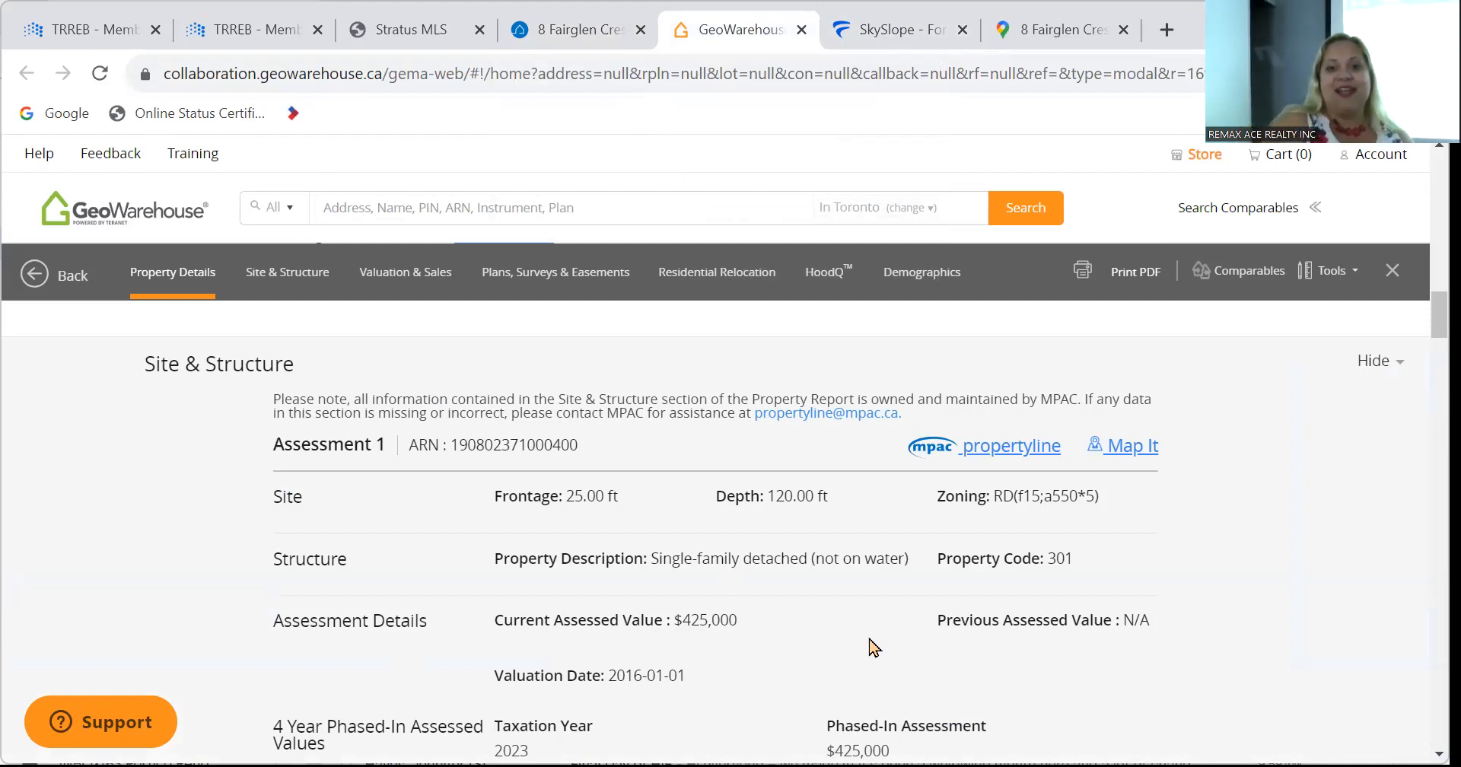
{"action": "left_click", "coordinate": [875, 29]}
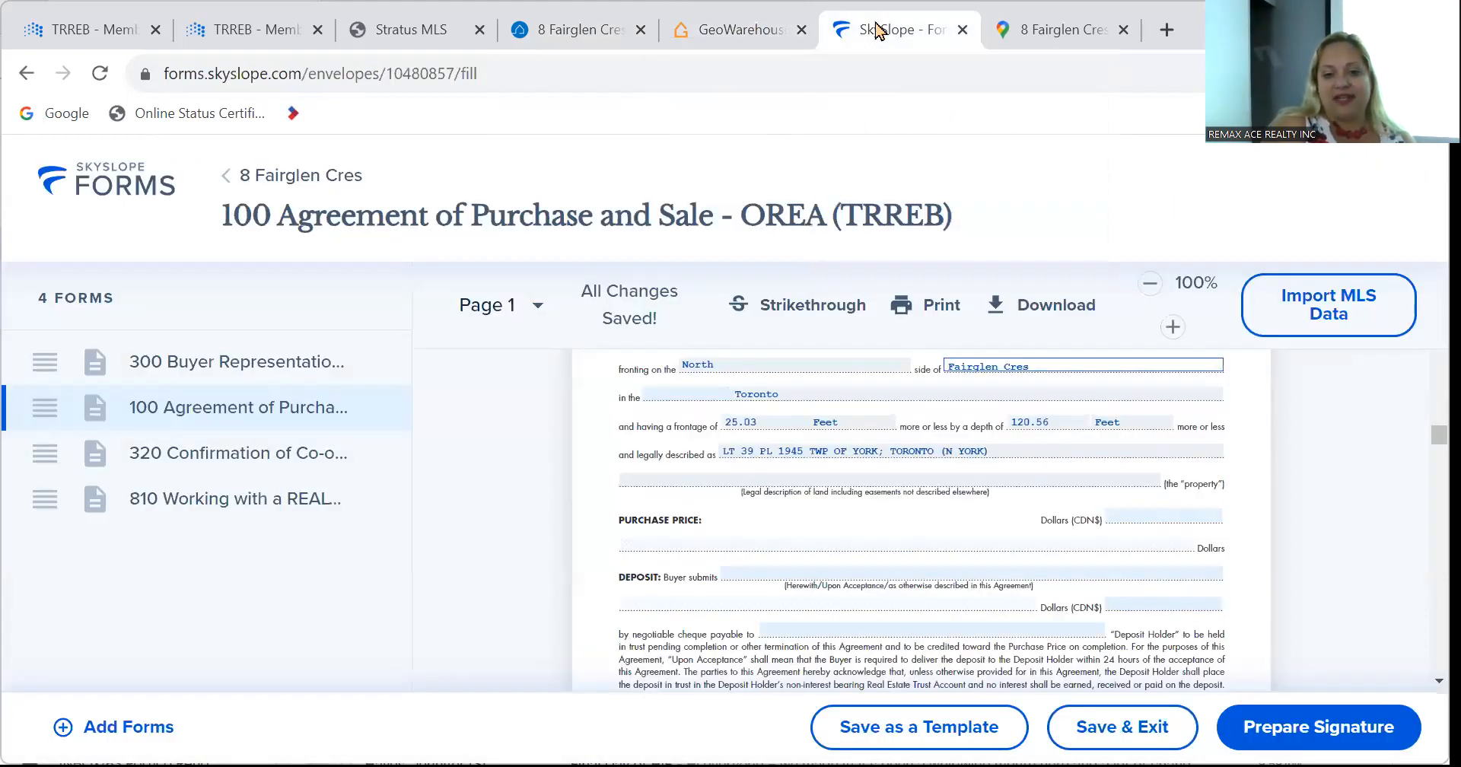
{"action": "left_click", "coordinate": [797, 423]}
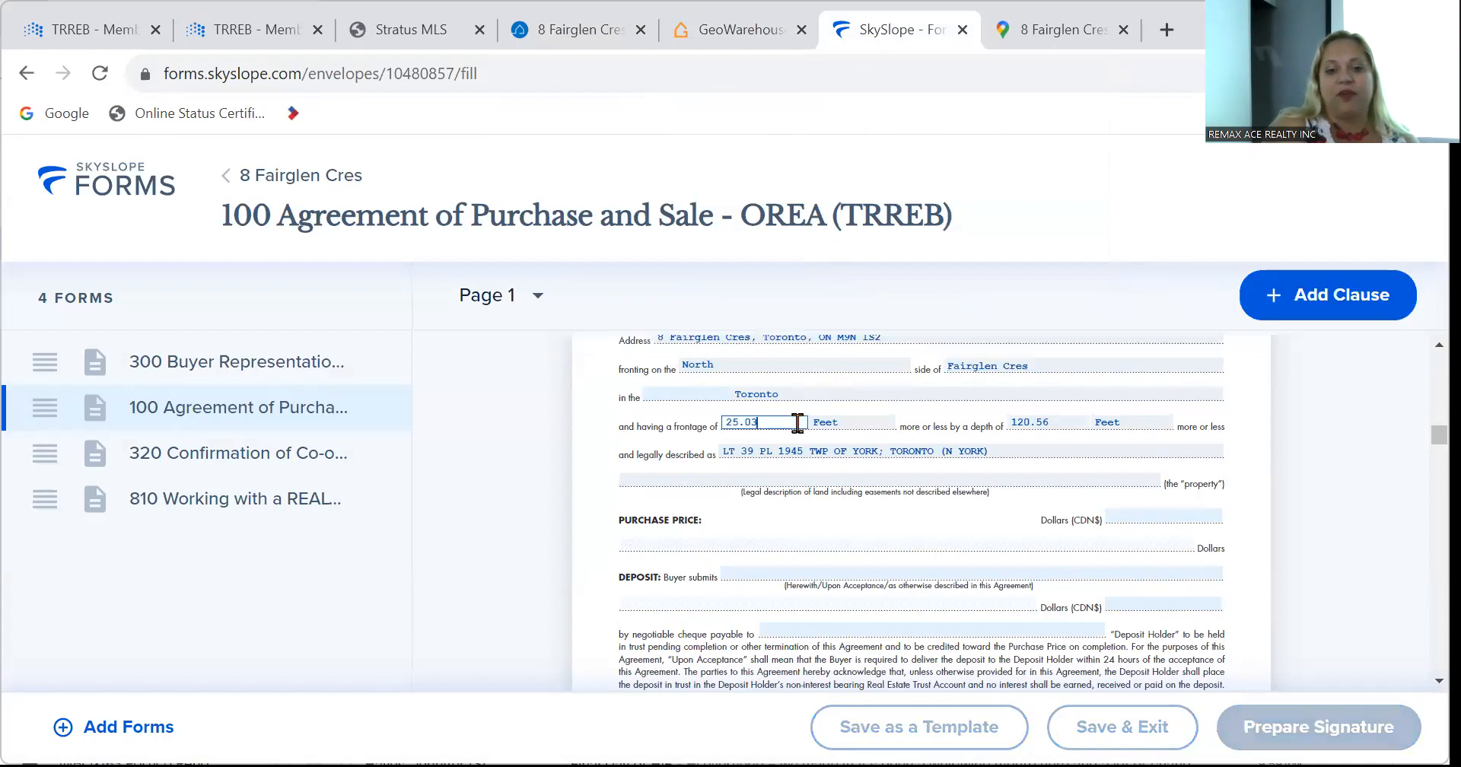
{"action": "key", "text": "Tab"}
{"action": "key", "text": "Tab"}
{"action": "type", "text": "12"}
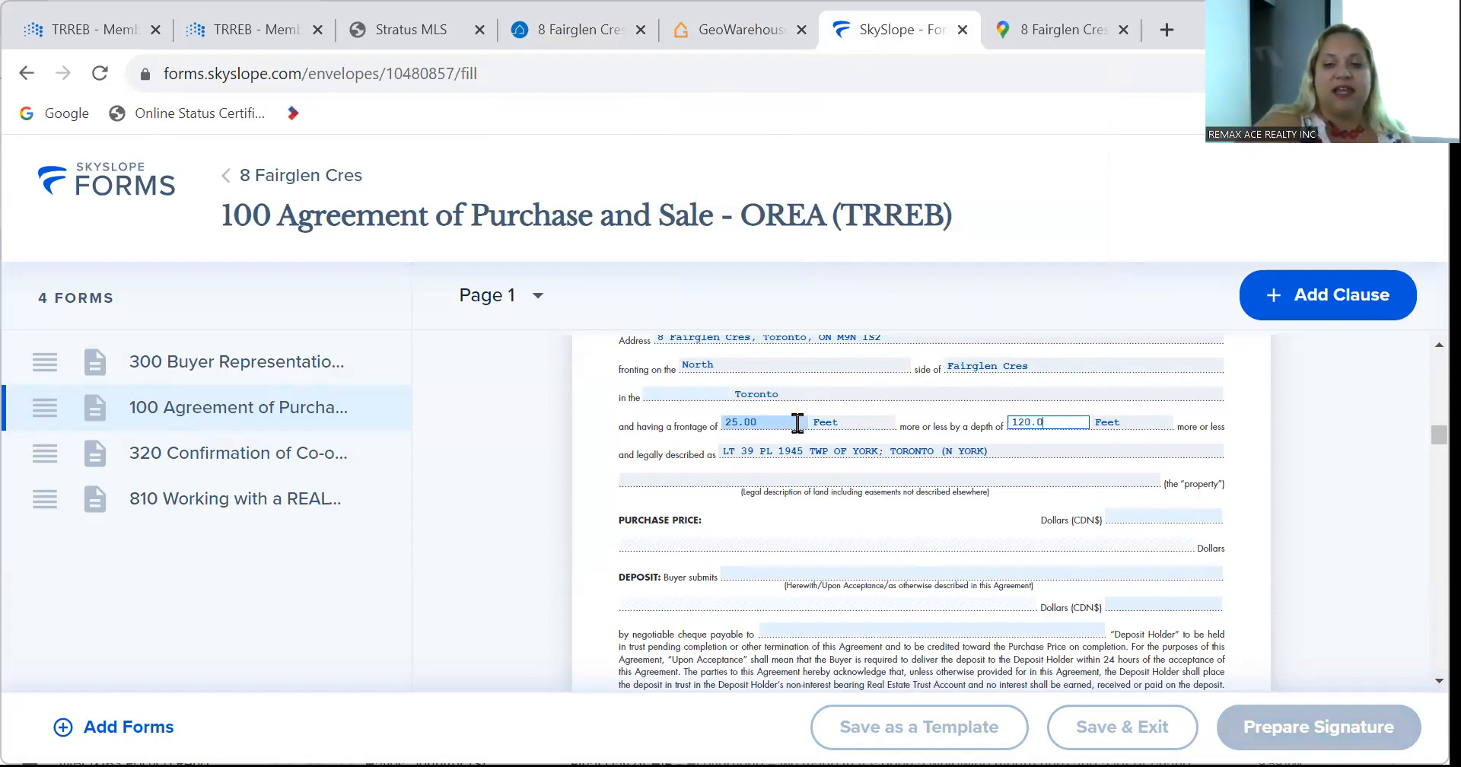
{"action": "key", "text": "Tab"}
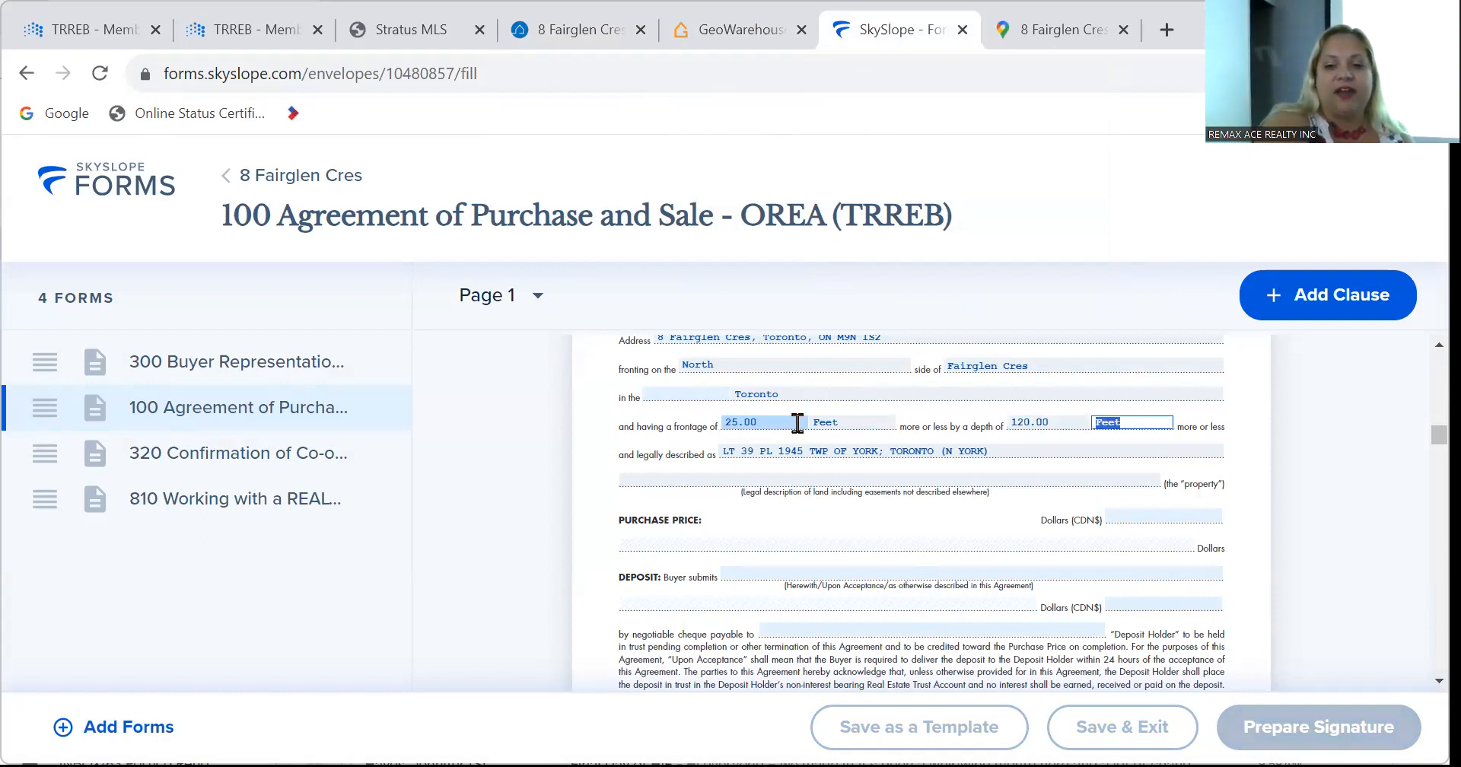
{"action": "key", "text": "Tab"}
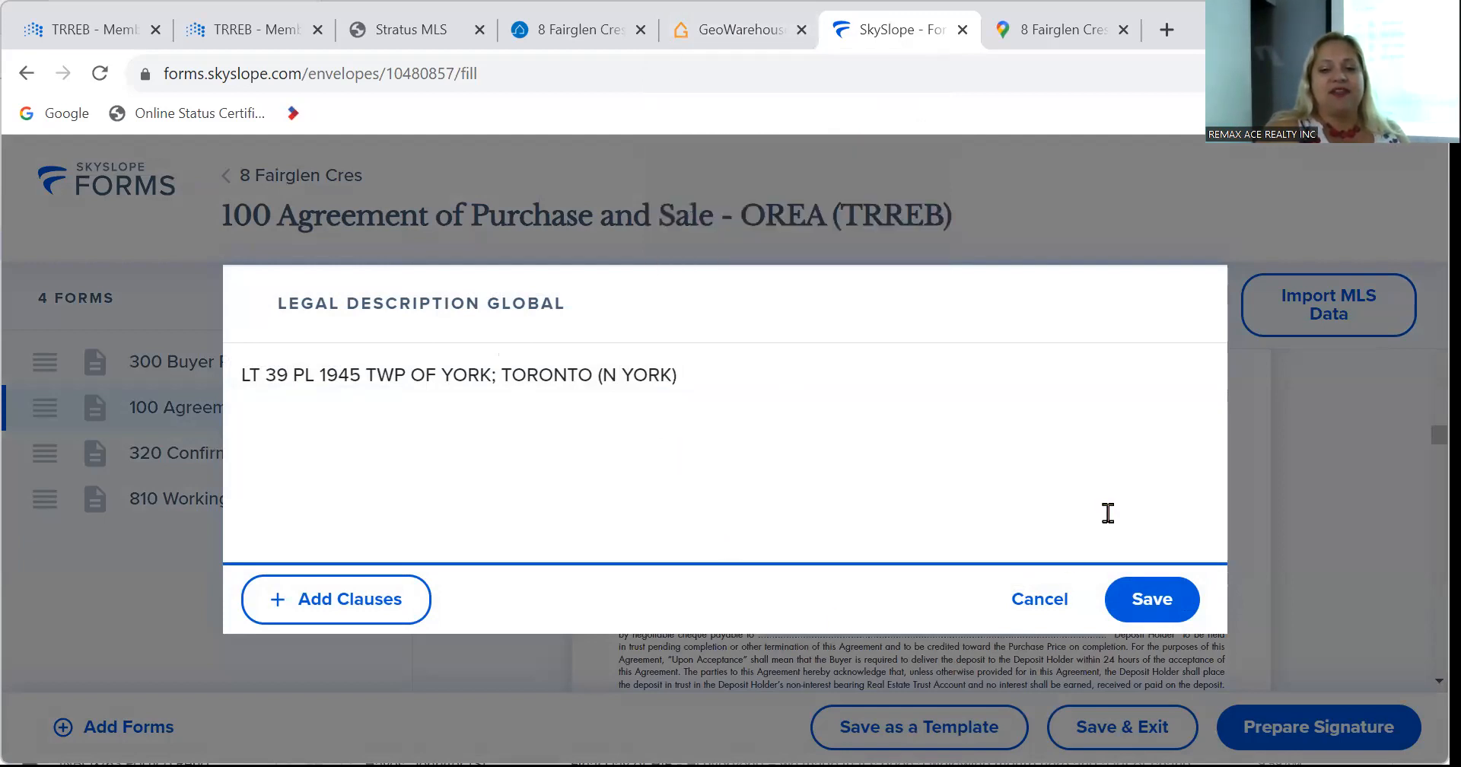
Close and reopen the agreement's legal description editor.
{"action": "left_click", "coordinate": [1044, 598]}
{"action": "scroll", "coordinate": [902, 563], "scroll_direction": "up", "scroll_amount": 3}
{"action": "scroll", "coordinate": [902, 563], "scroll_direction": "down", "scroll_amount": 2}
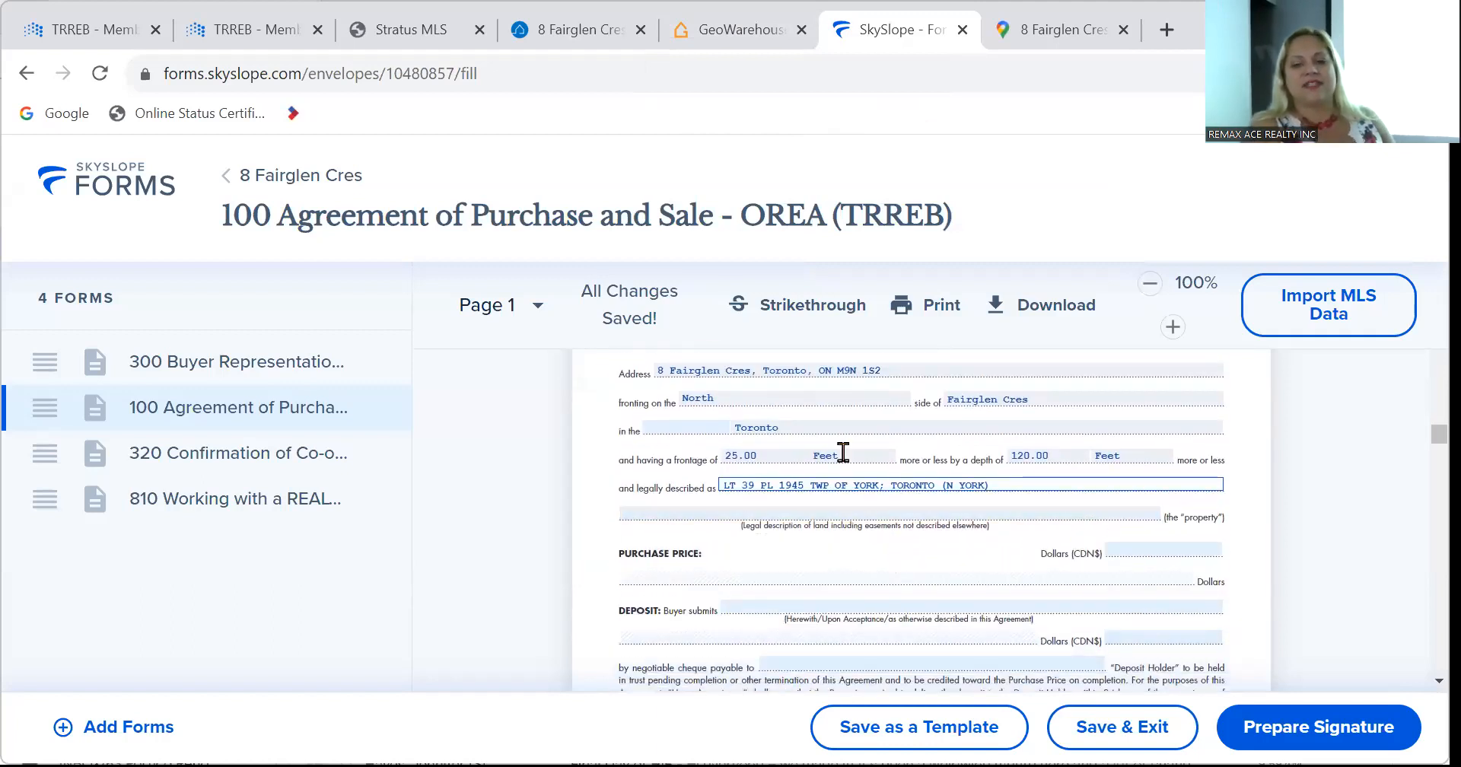
{"action": "left_click", "coordinate": [1020, 477]}
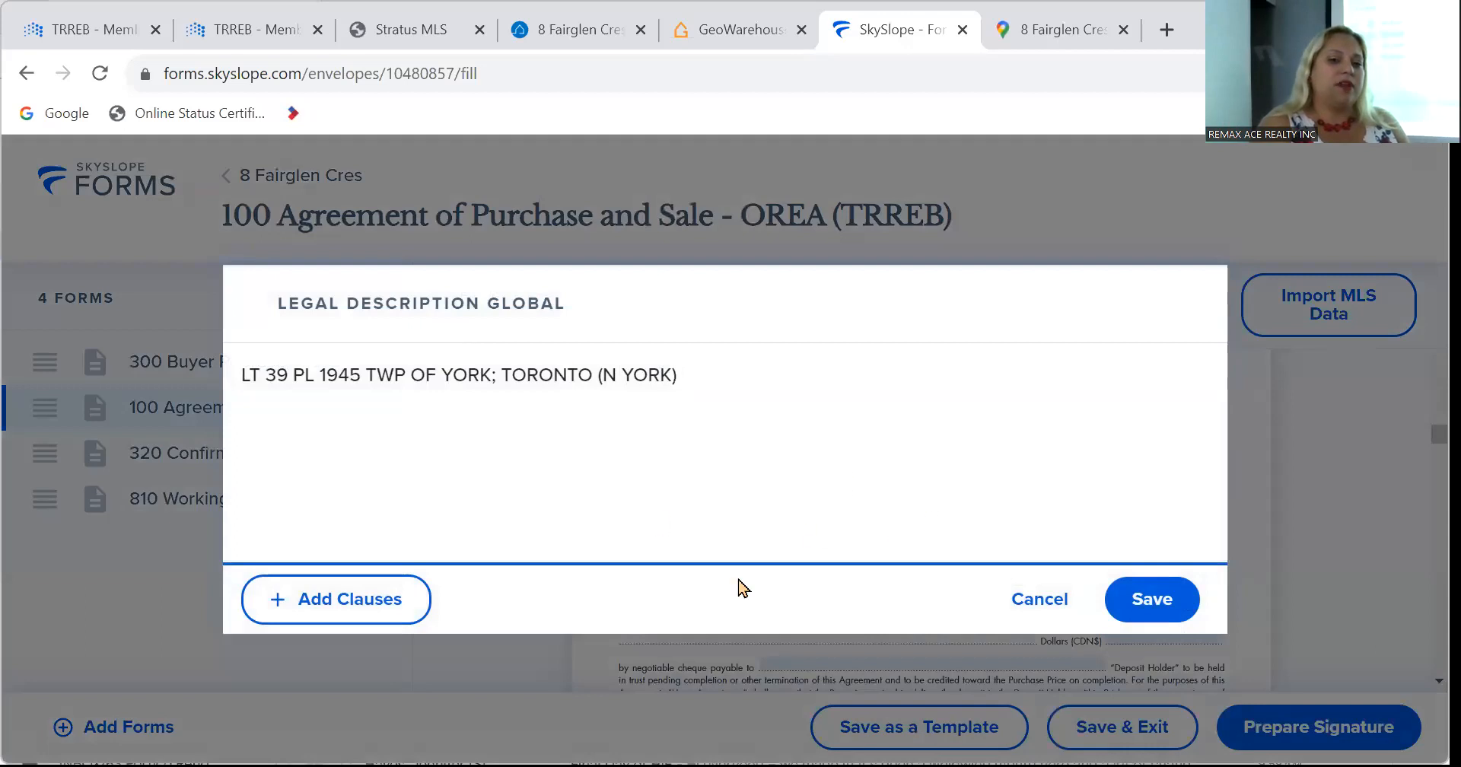
Copy the full legal description from GeoWarehouse's Property Details page into the clipboard.
{"action": "left_click", "coordinate": [742, 30]}
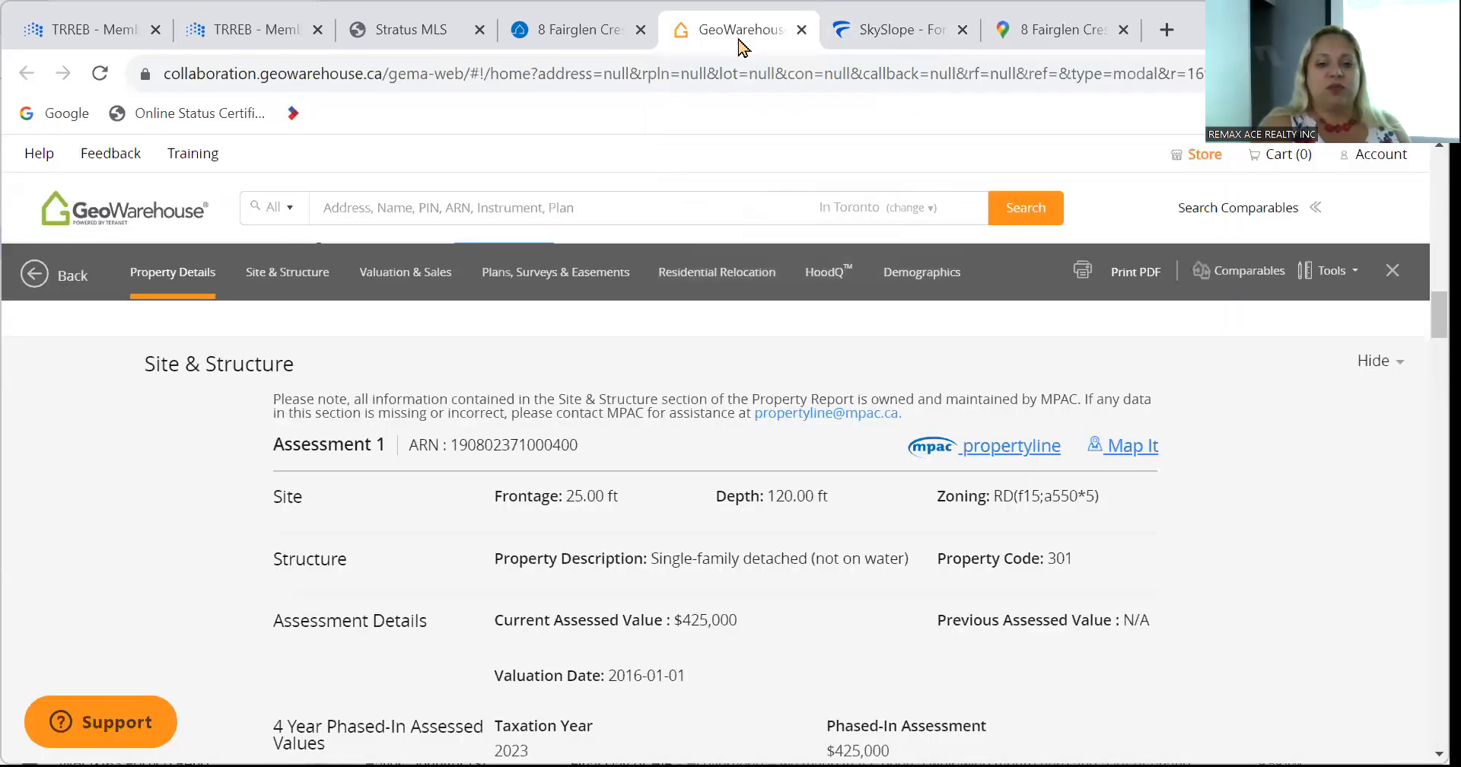
{"action": "scroll", "coordinate": [317, 525], "scroll_direction": "up", "scroll_amount": 10}
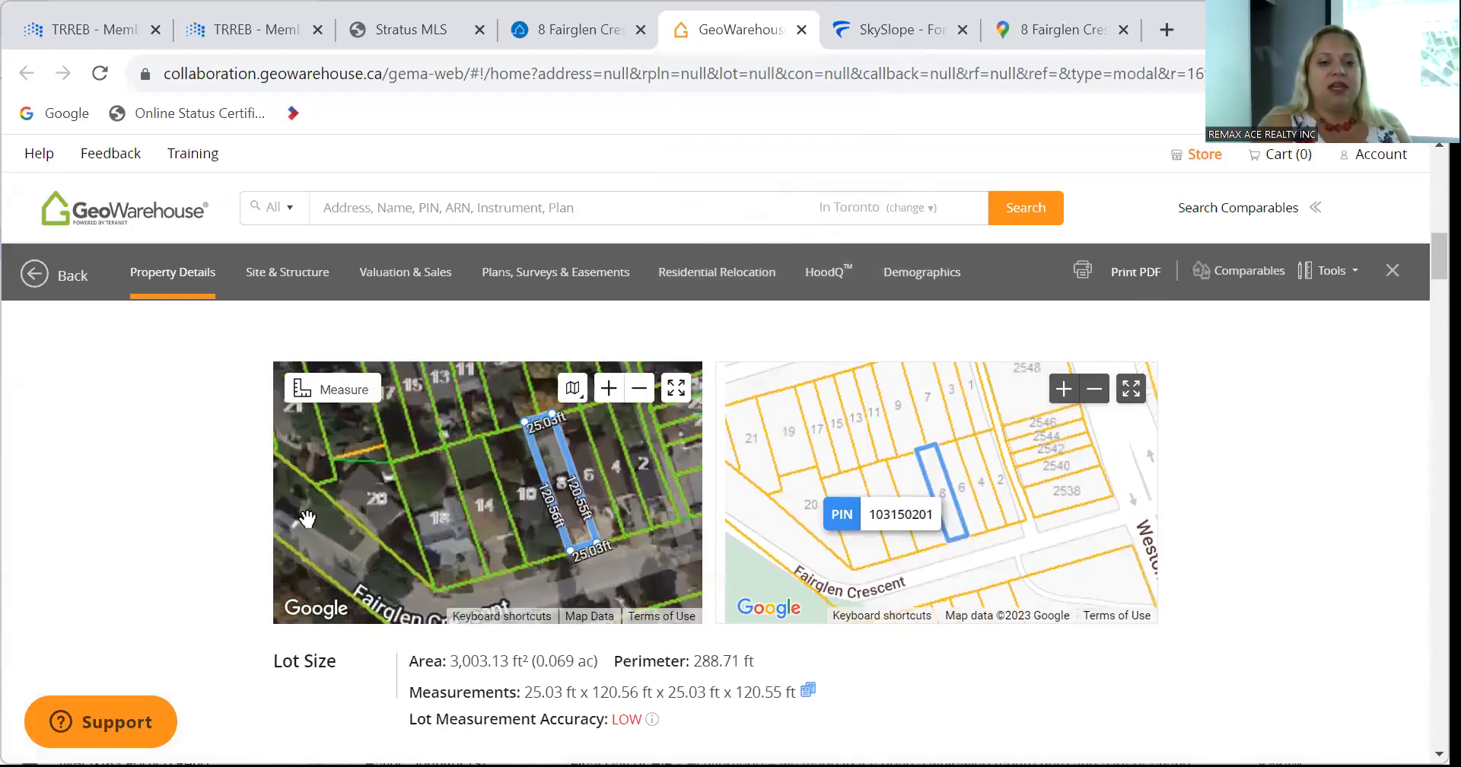
{"action": "scroll", "coordinate": [221, 528], "scroll_direction": "up", "scroll_amount": 8}
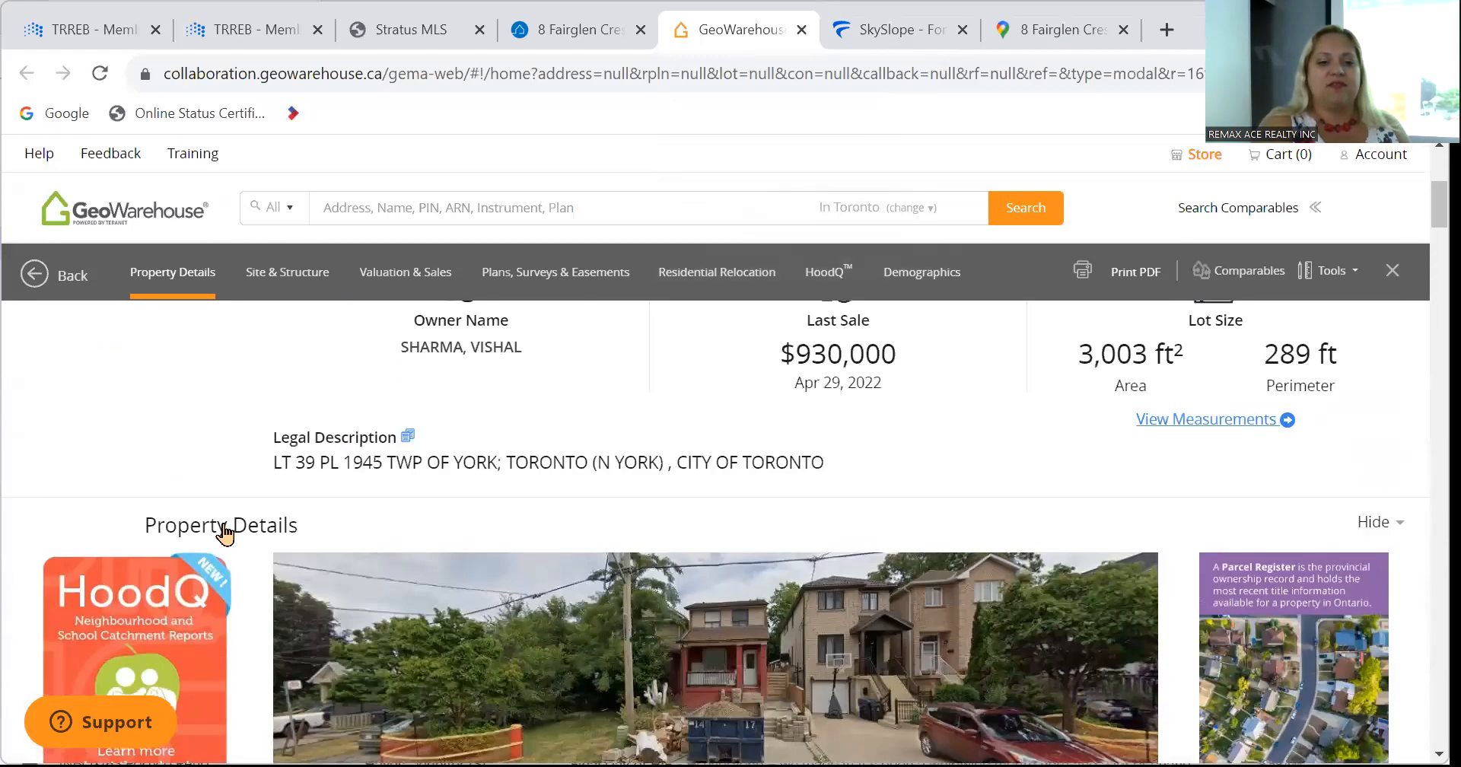
{"action": "scroll", "coordinate": [221, 528], "scroll_direction": "up", "scroll_amount": 1}
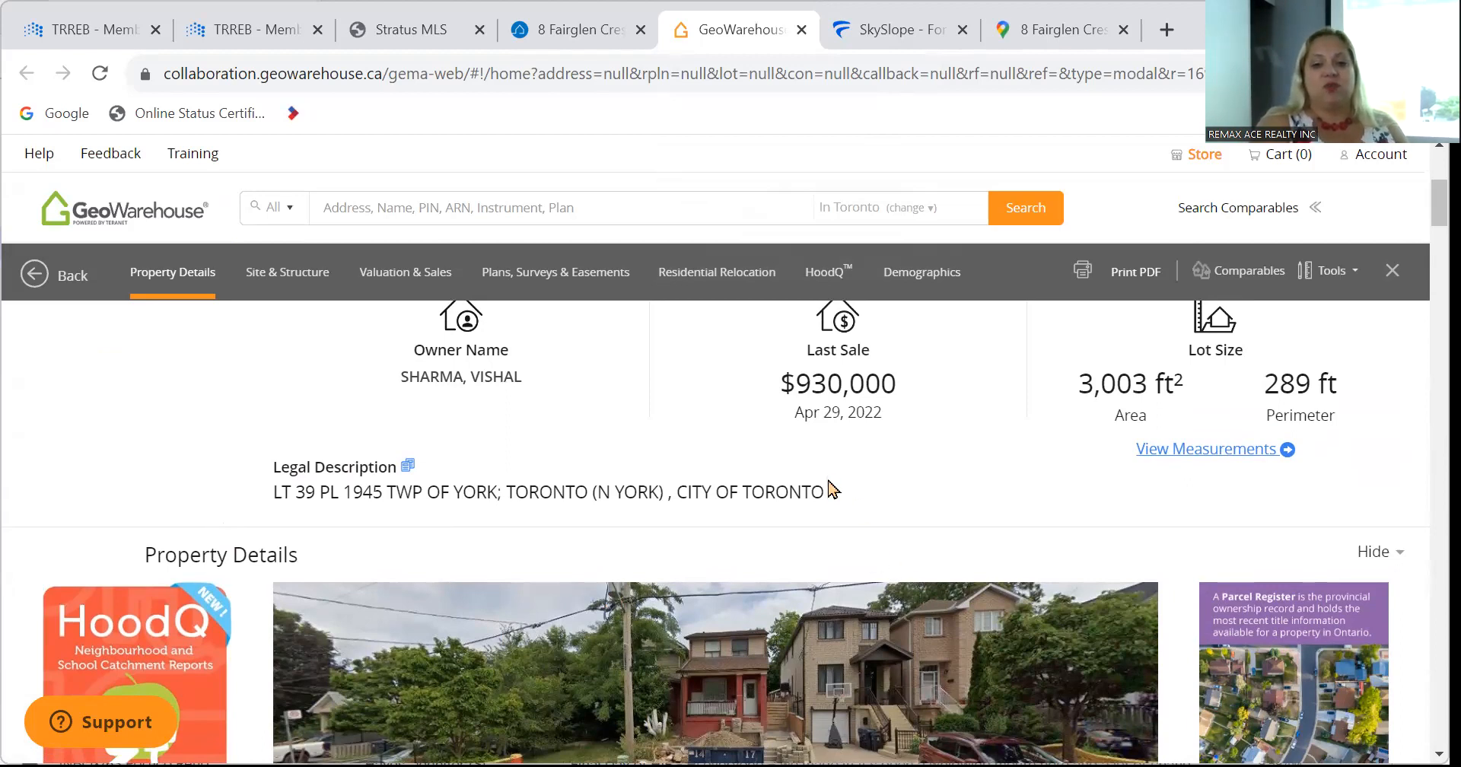
{"action": "left_click_drag", "start_coordinate": [829, 492], "coordinate": [277, 516]}
{"action": "key", "text": "ctrl+c"}
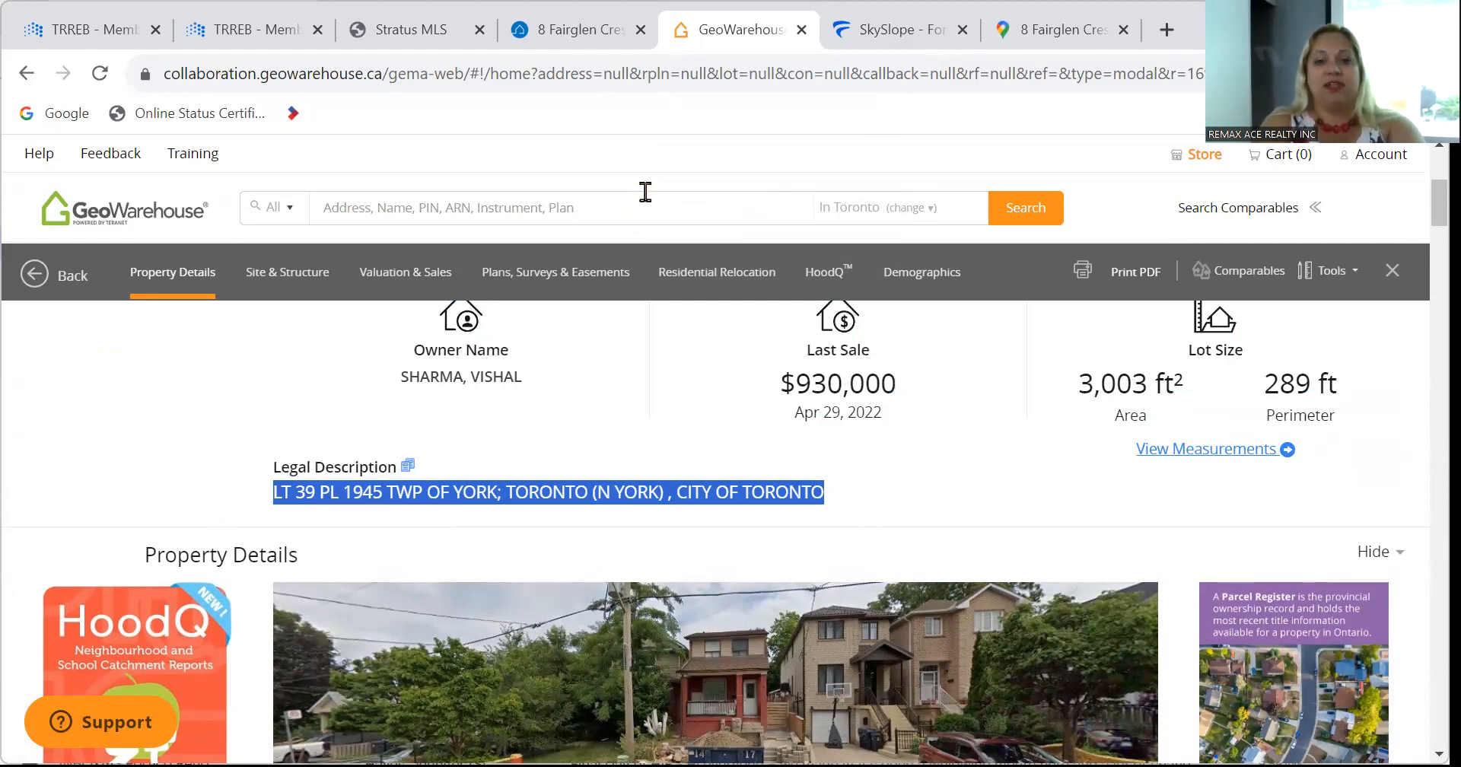
{"action": "left_click", "coordinate": [862, 33]}
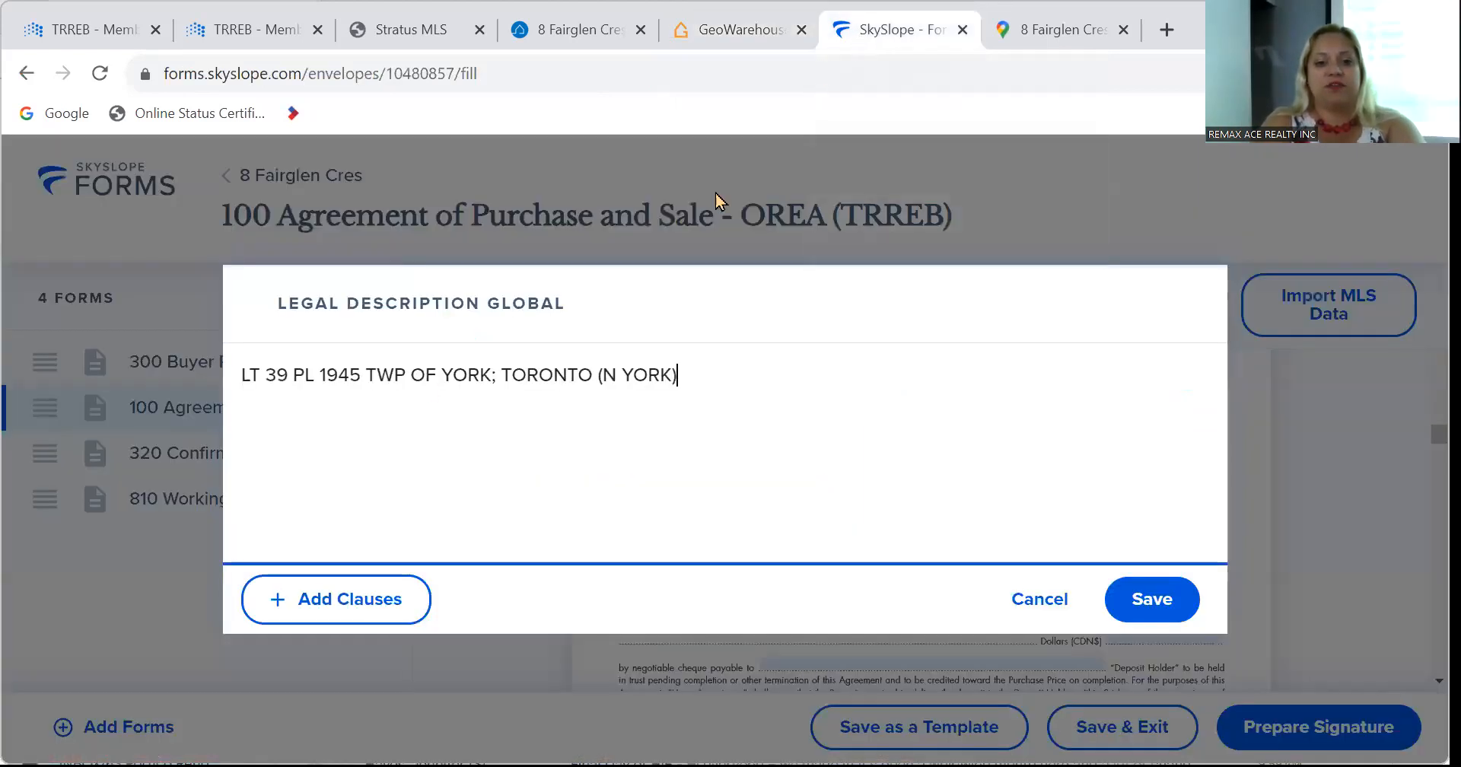
Replace the partial legal description with the full one ending in CITY OF TORONTO and save.
{"action": "left_click_drag", "start_coordinate": [681, 373], "coordinate": [102, 313]}
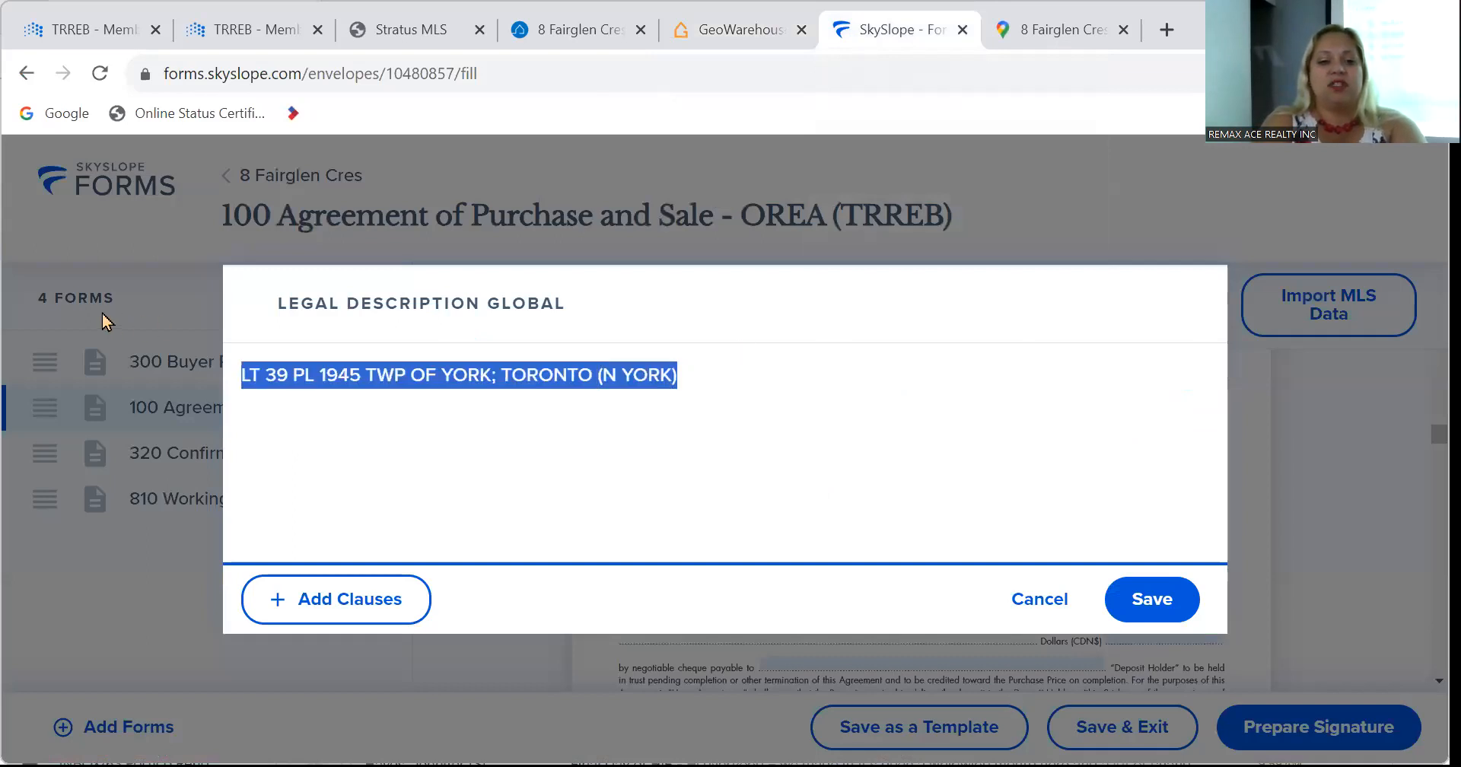
{"action": "key", "text": "ctrl+v"}
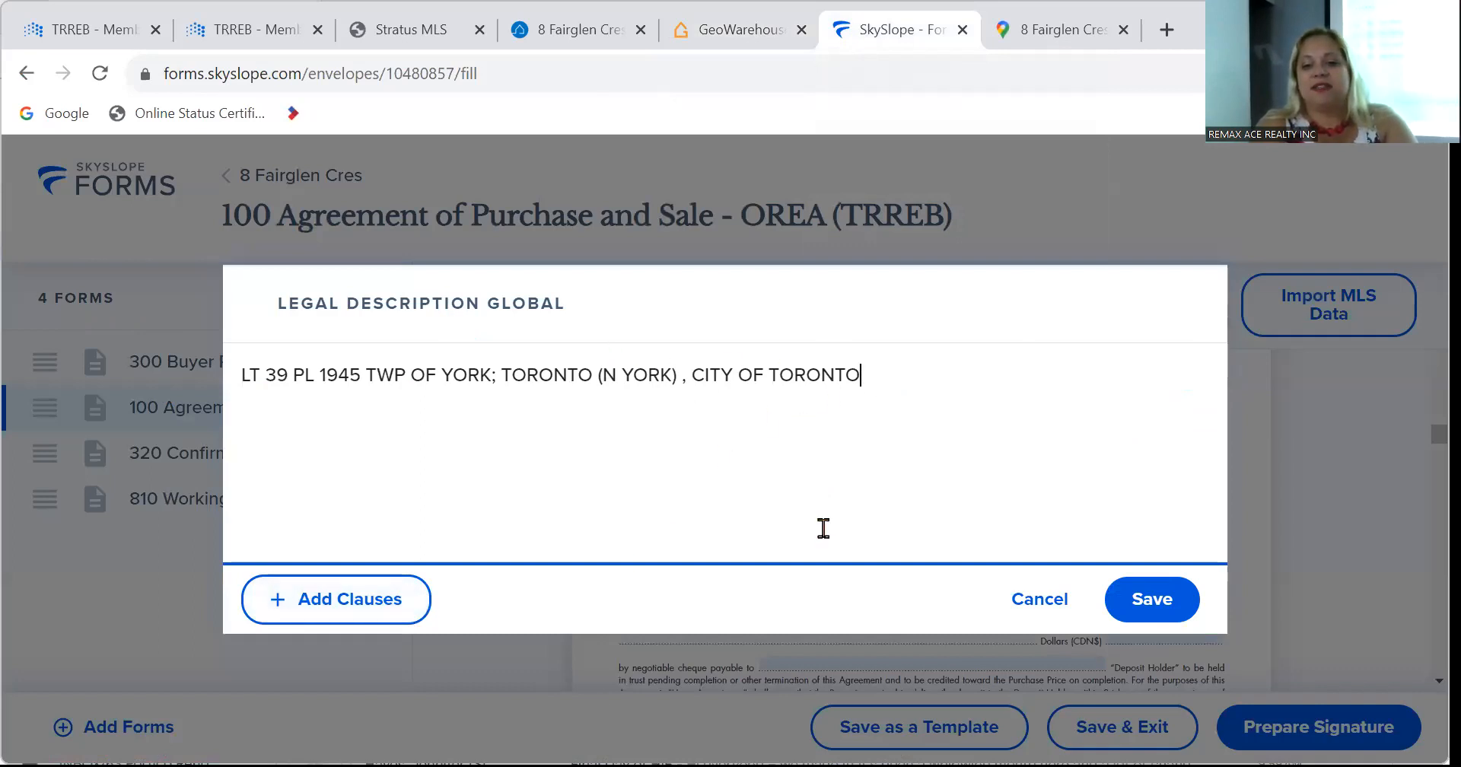
{"action": "left_click", "coordinate": [1149, 606]}
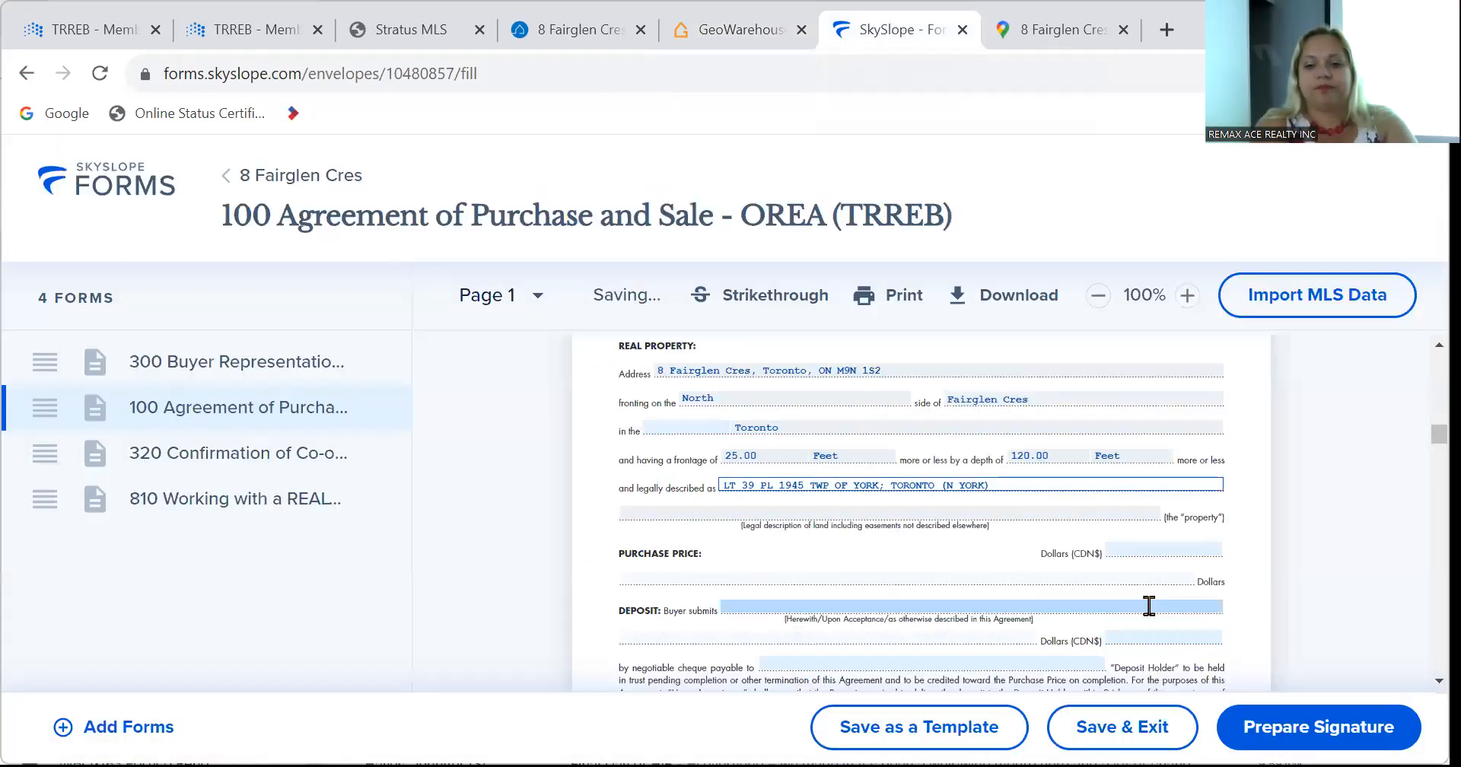
{"action": "scroll", "coordinate": [783, 609], "scroll_direction": "down", "scroll_amount": 7}
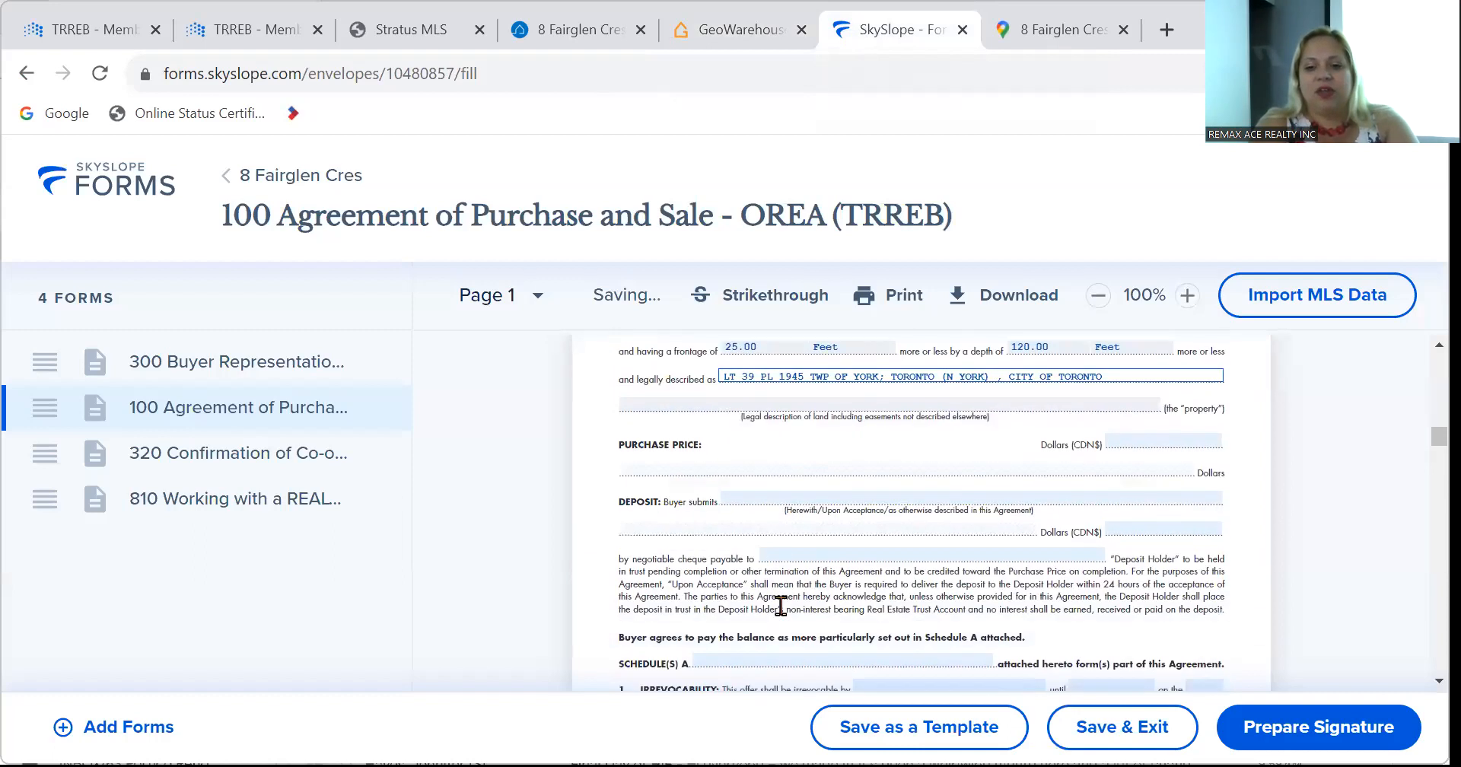
{"action": "scroll", "coordinate": [785, 617], "scroll_direction": "down", "scroll_amount": 1}
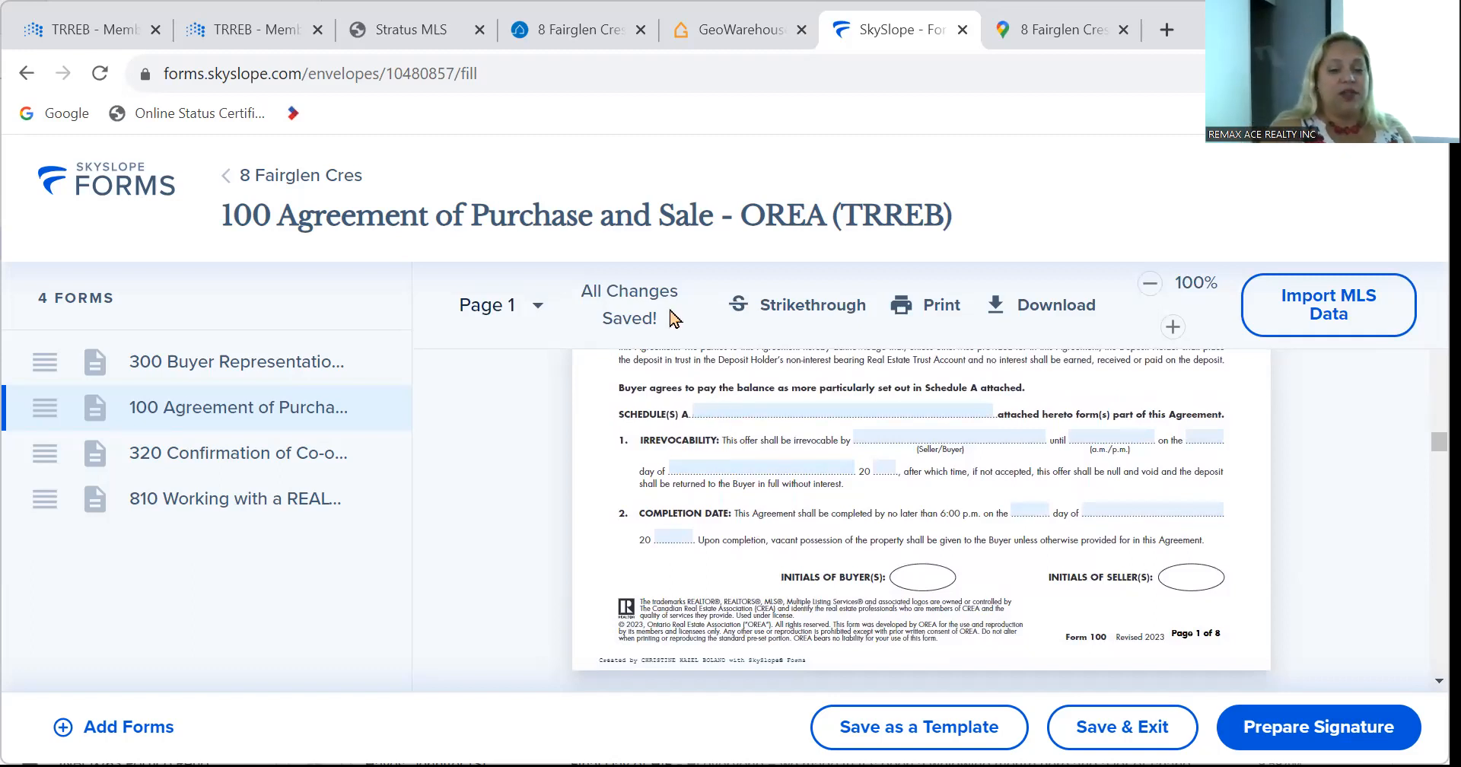
{"action": "left_click", "coordinate": [388, 29]}
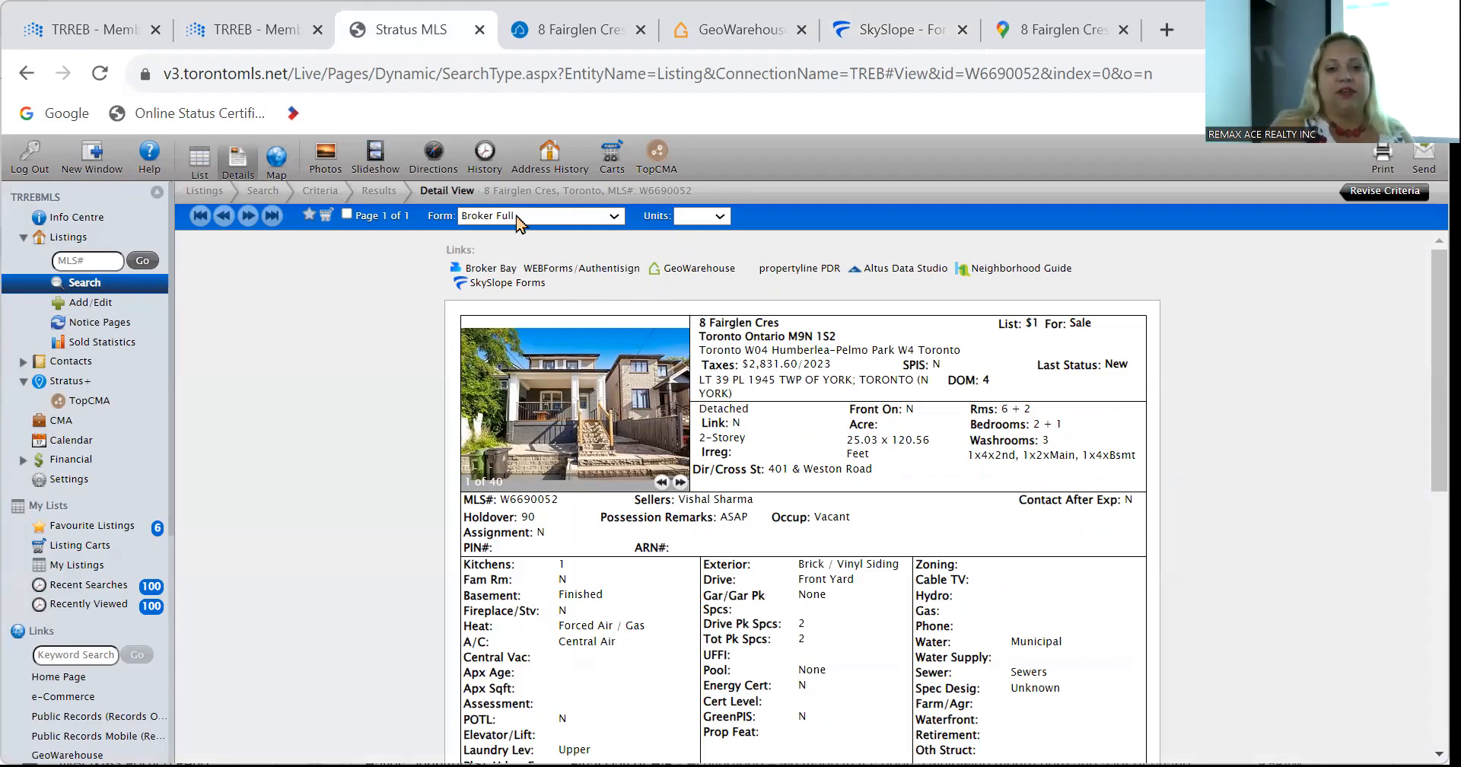
{"action": "left_click", "coordinate": [548, 40]}
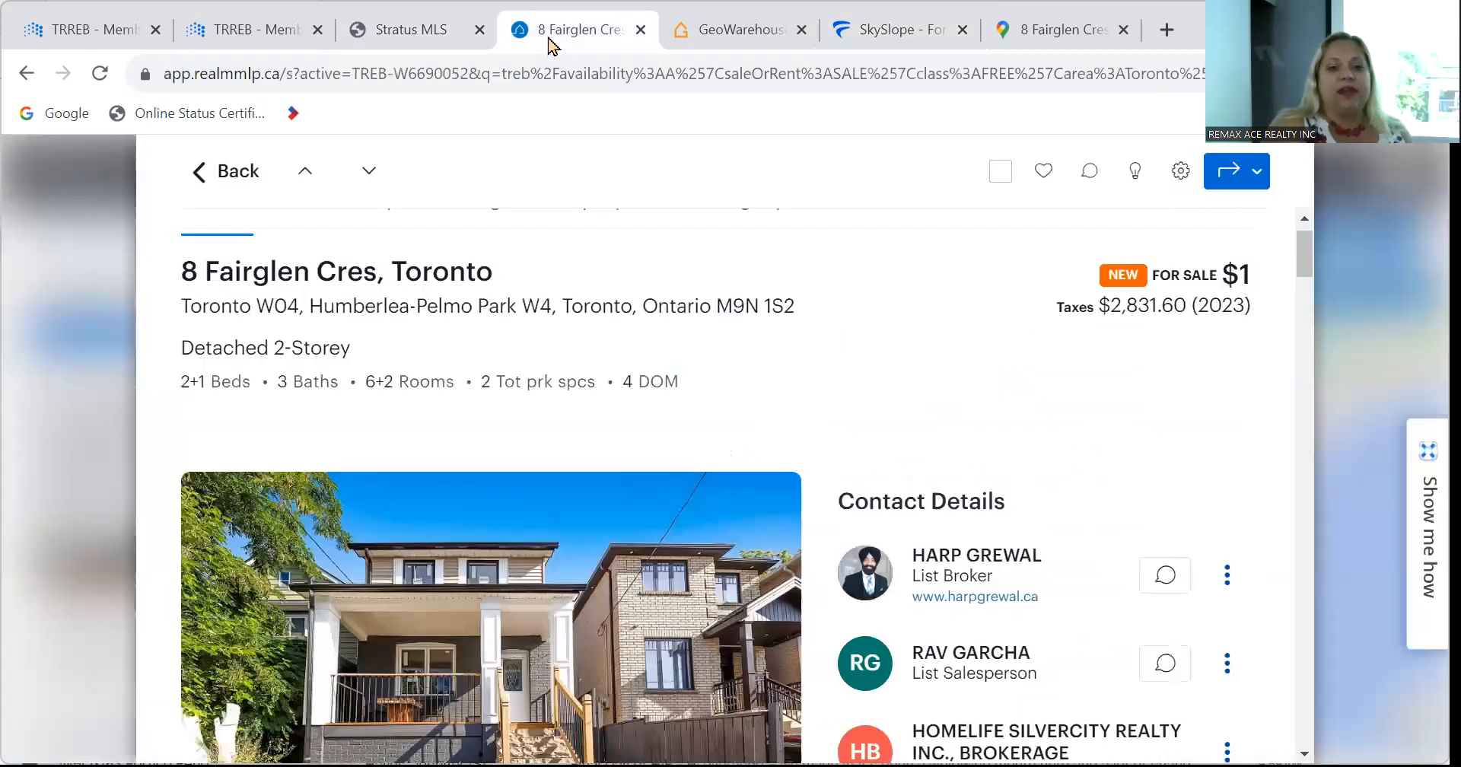
{"action": "scroll", "coordinate": [907, 445], "scroll_direction": "down", "scroll_amount": 6}
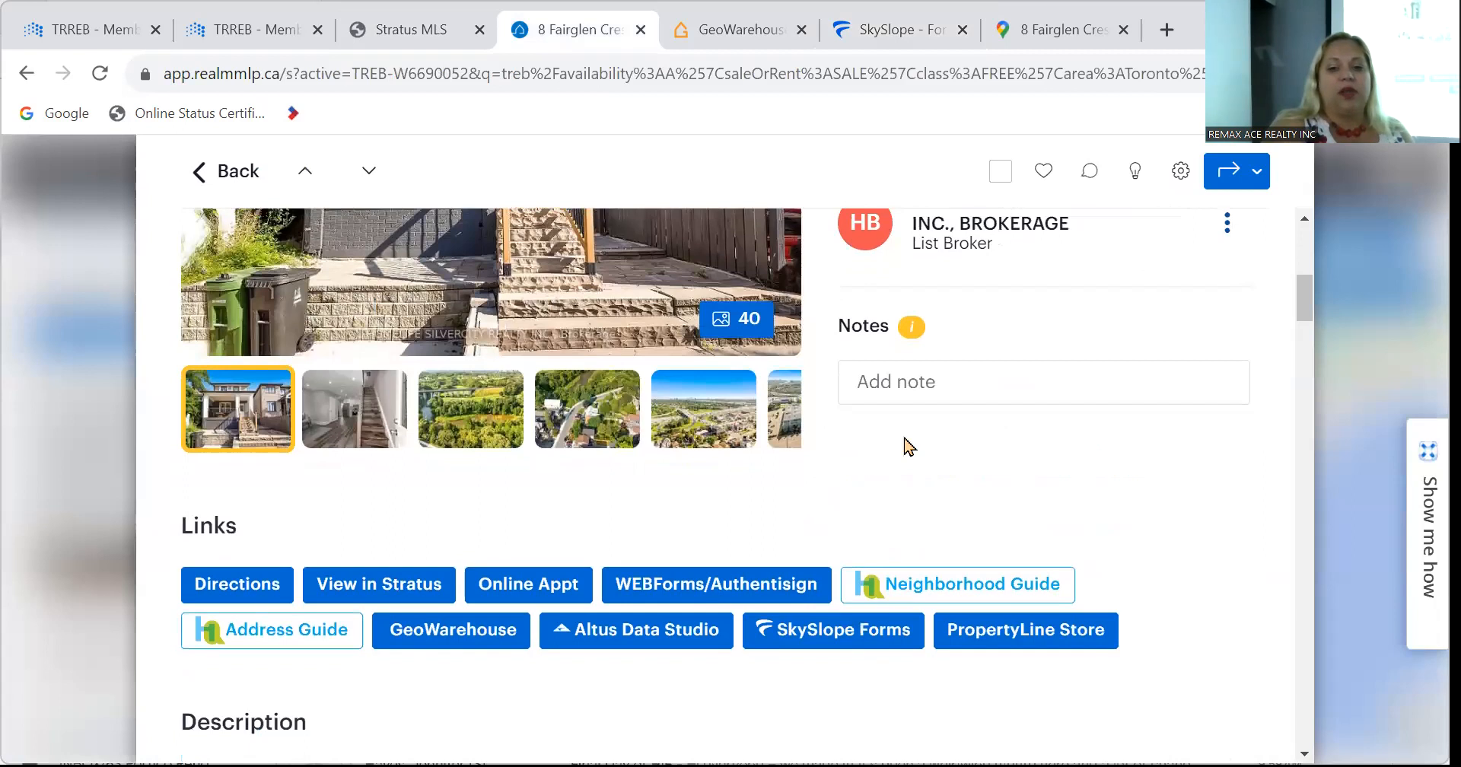
{"action": "scroll", "coordinate": [907, 445], "scroll_direction": "down", "scroll_amount": 2}
{"action": "scroll", "coordinate": [907, 445], "scroll_direction": "up", "scroll_amount": 1}
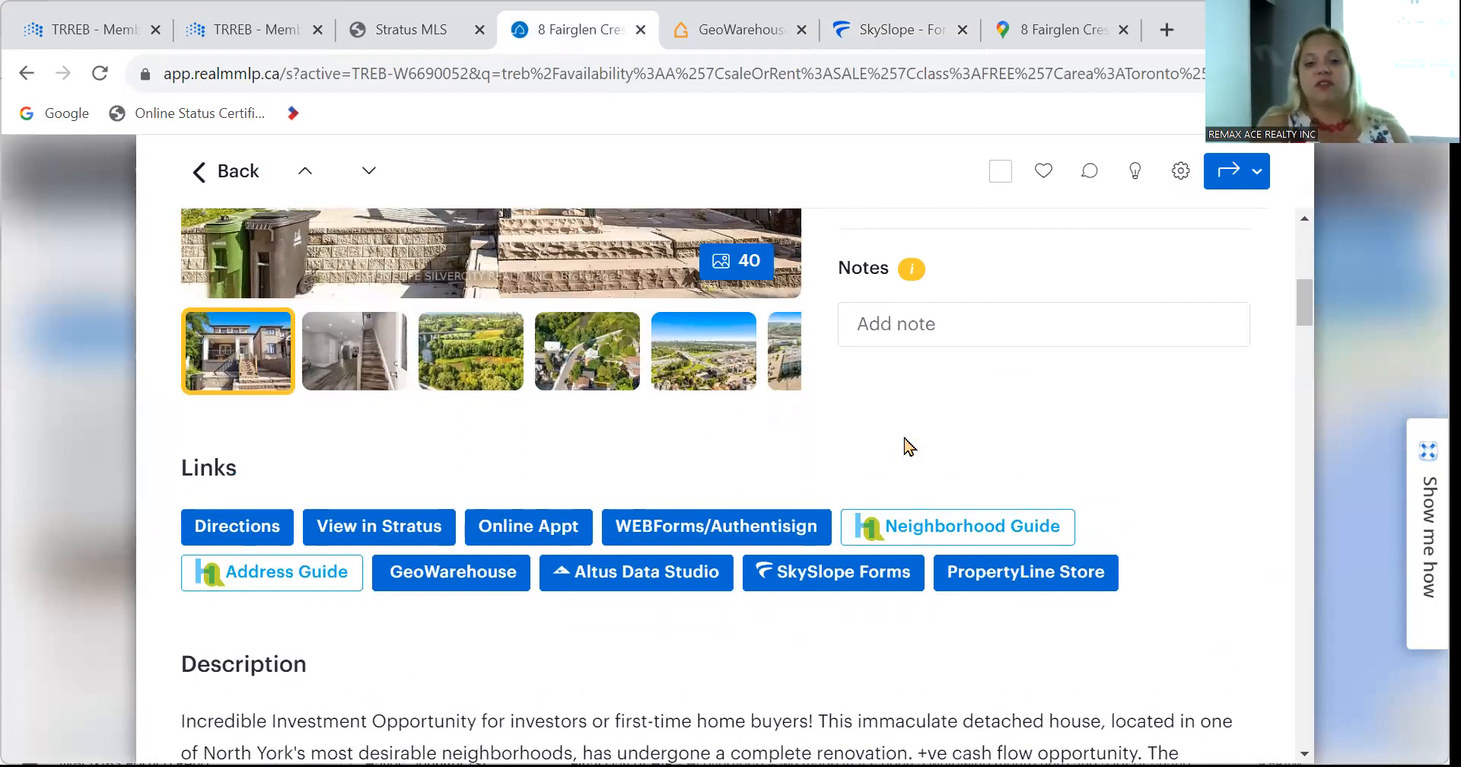
{"action": "scroll", "coordinate": [907, 445], "scroll_direction": "up", "scroll_amount": 6}
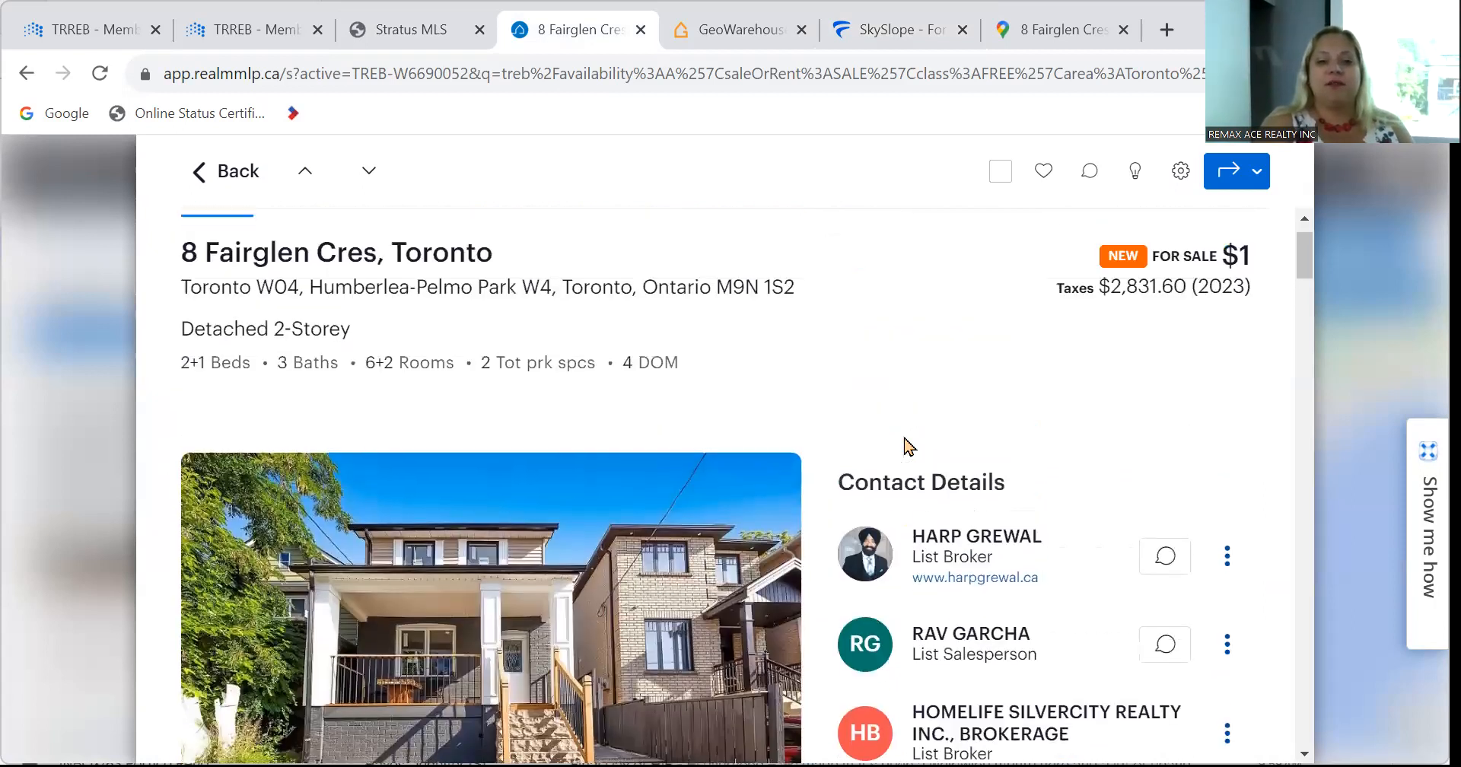
{"action": "scroll", "coordinate": [907, 445], "scroll_direction": "down", "scroll_amount": 3}
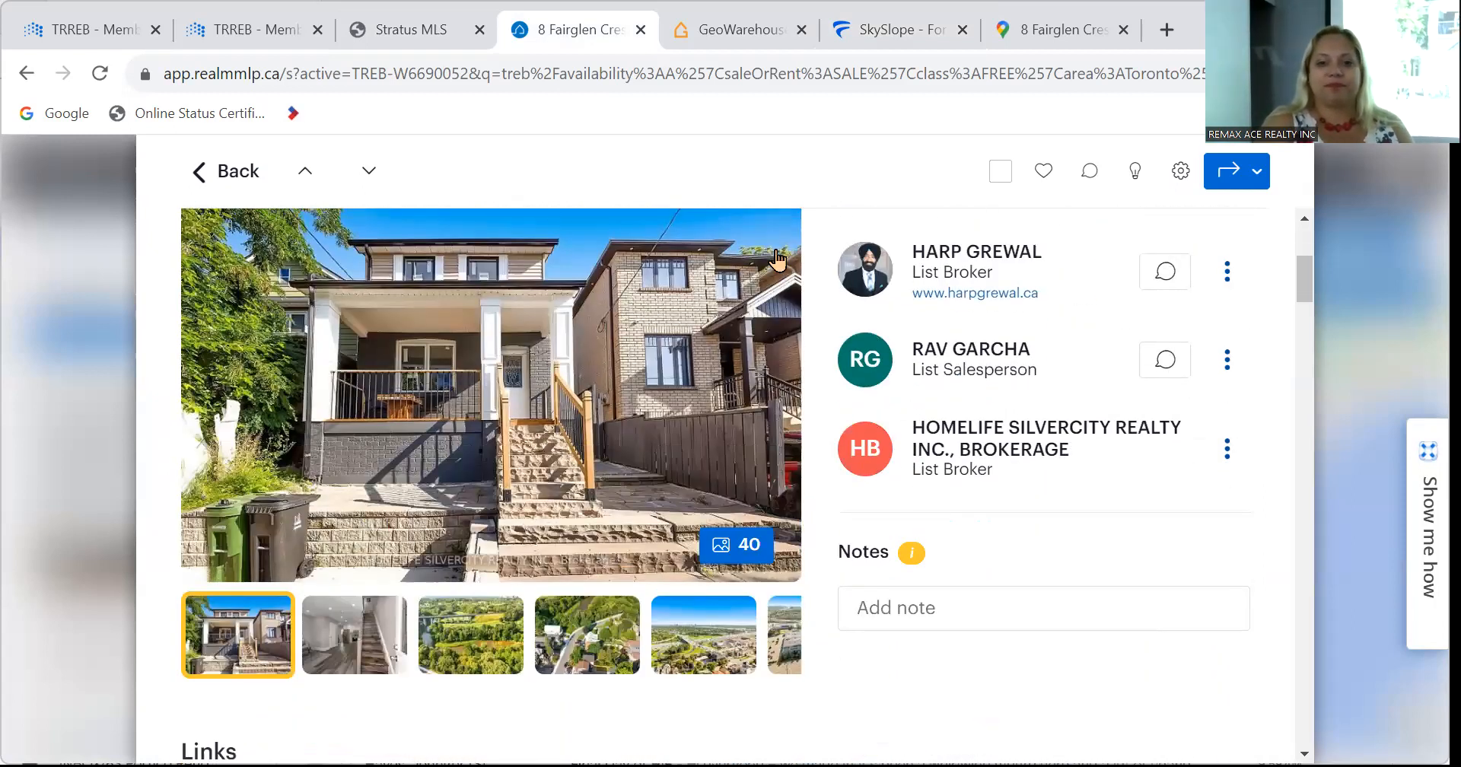
{"action": "left_click", "coordinate": [882, 29]}
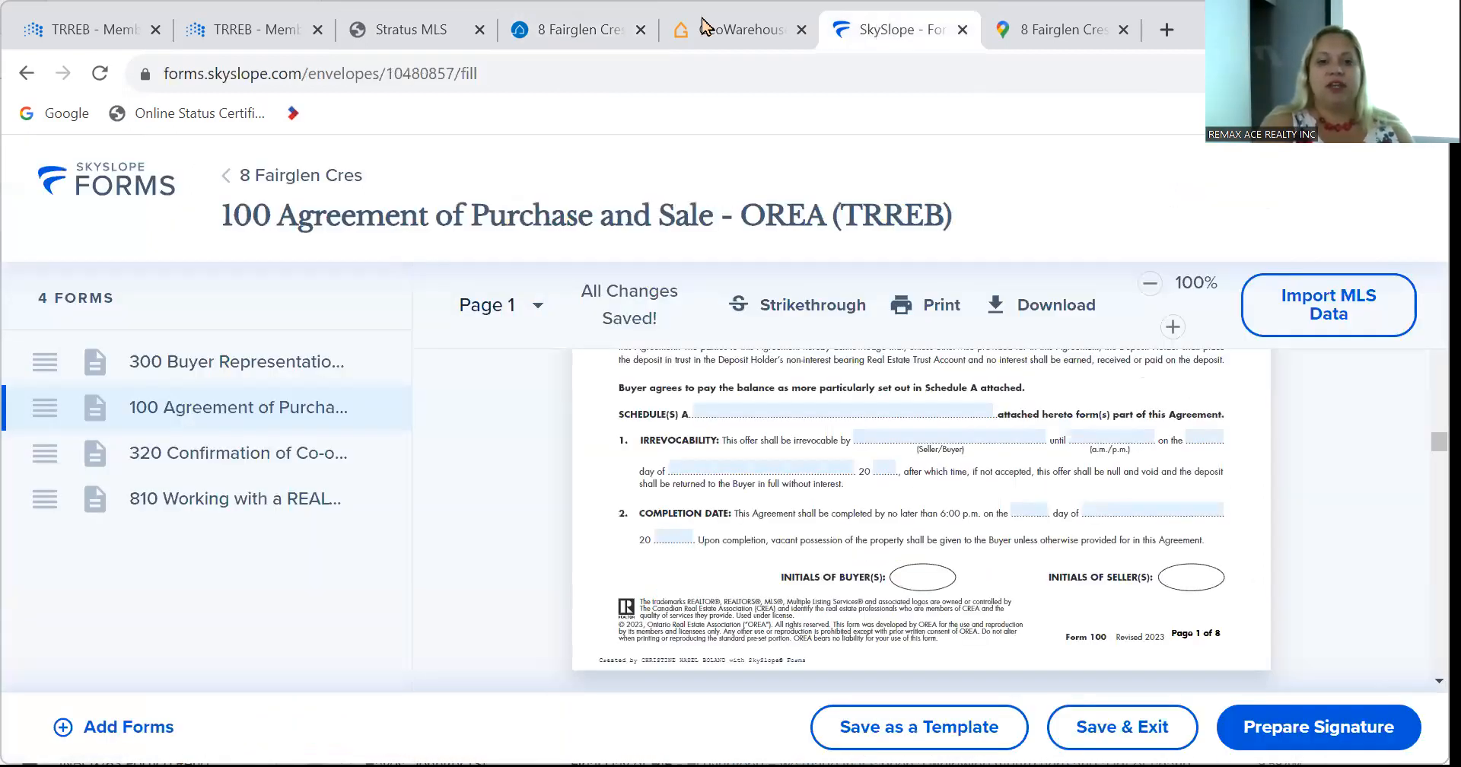
Recheck the Realm MLP and Stratus MLS listings before returning to the agreement form.
{"action": "left_click", "coordinate": [578, 29]}
{"action": "scroll", "coordinate": [709, 623], "scroll_direction": "up", "scroll_amount": 4}
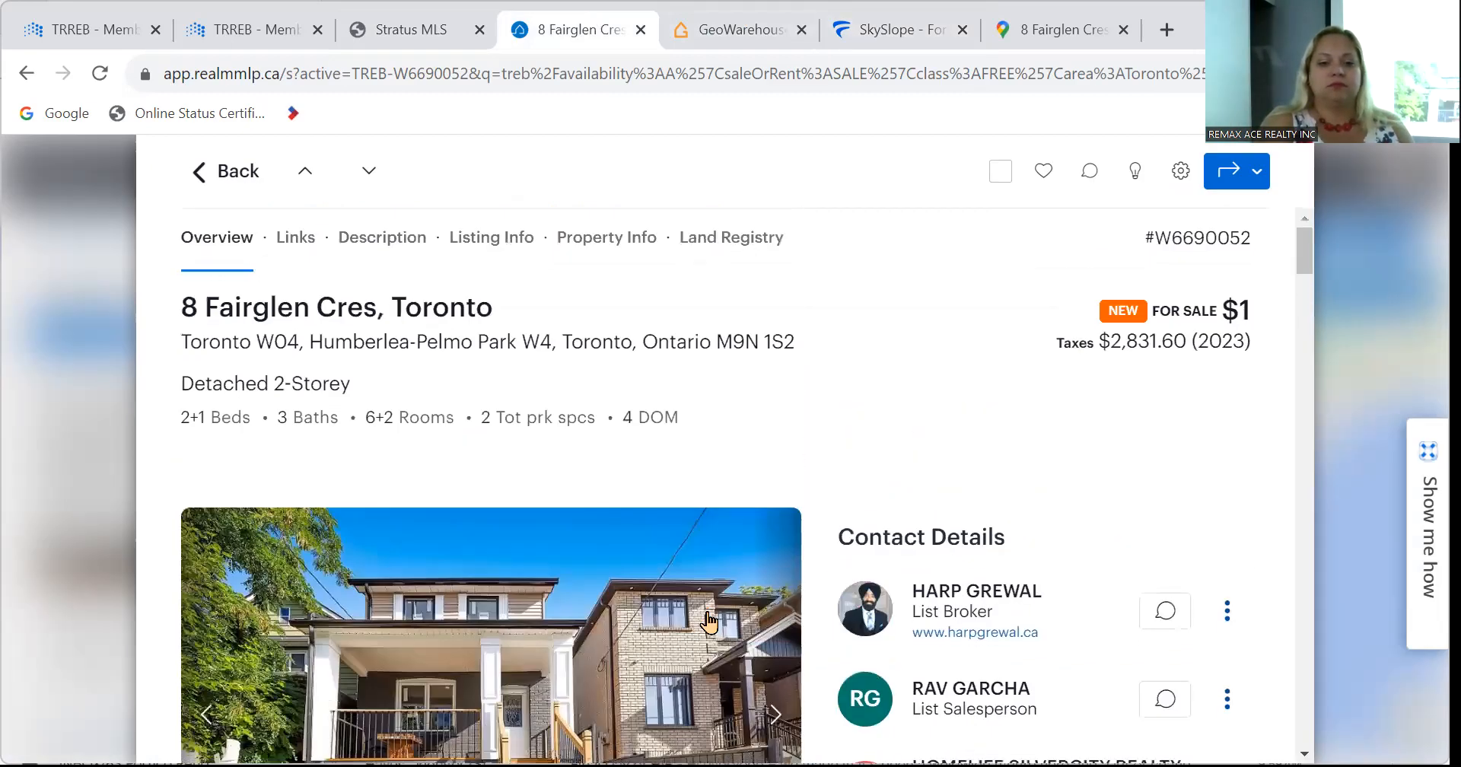
{"action": "scroll", "coordinate": [709, 622], "scroll_direction": "down", "scroll_amount": 10}
{"action": "scroll", "coordinate": [709, 623], "scroll_direction": "down", "scroll_amount": 10}
{"action": "scroll", "coordinate": [709, 622], "scroll_direction": "up", "scroll_amount": 10}
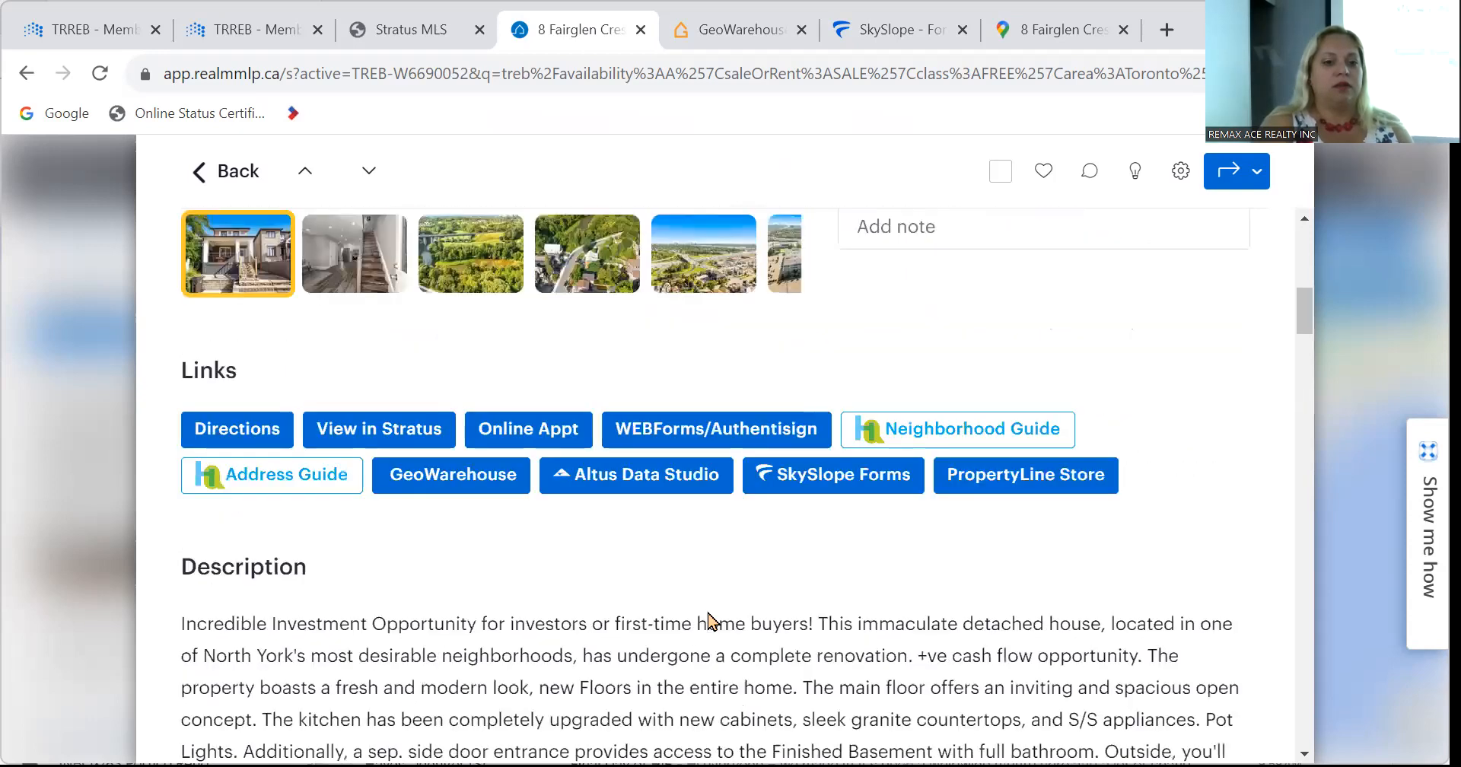
{"action": "scroll", "coordinate": [709, 622], "scroll_direction": "up", "scroll_amount": 1}
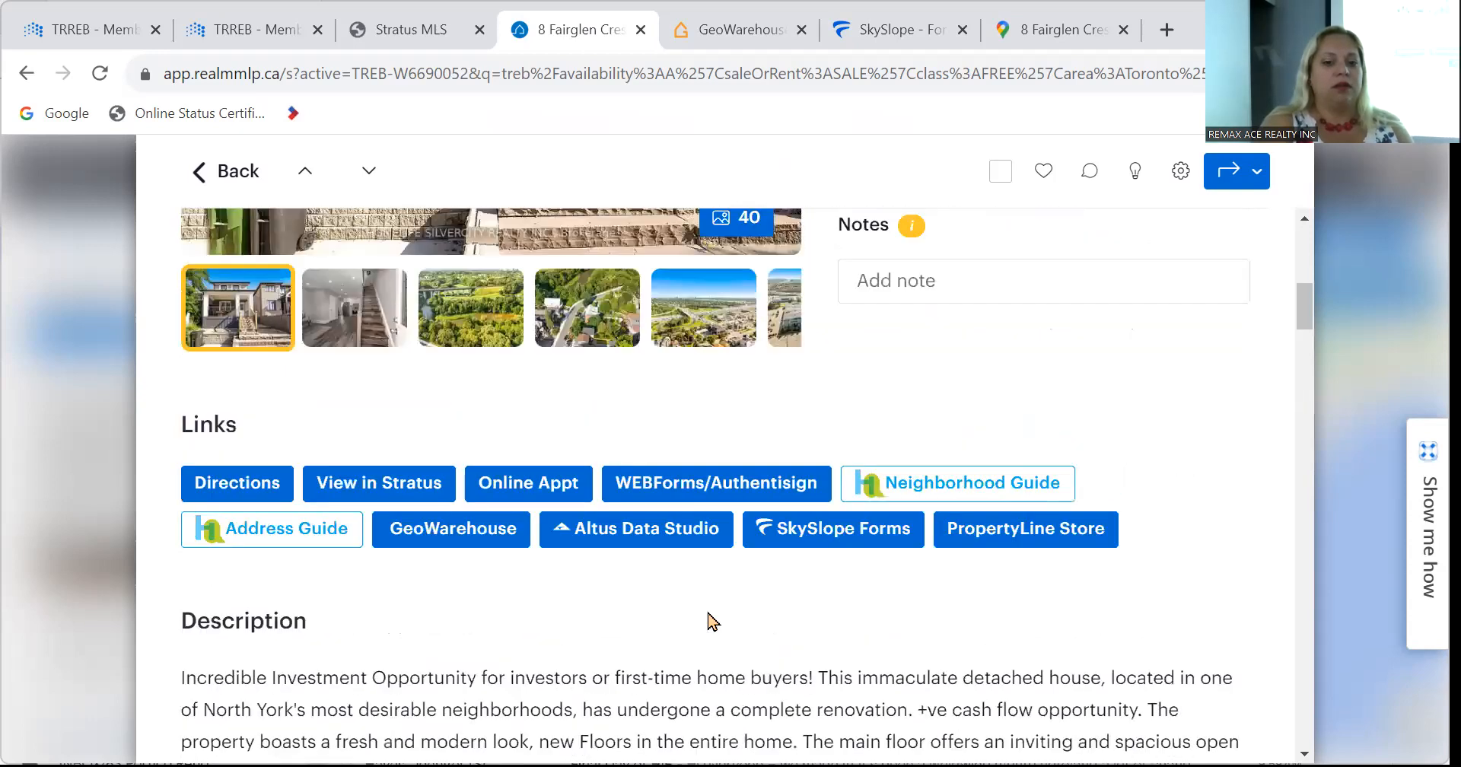
{"action": "left_click", "coordinate": [403, 23]}
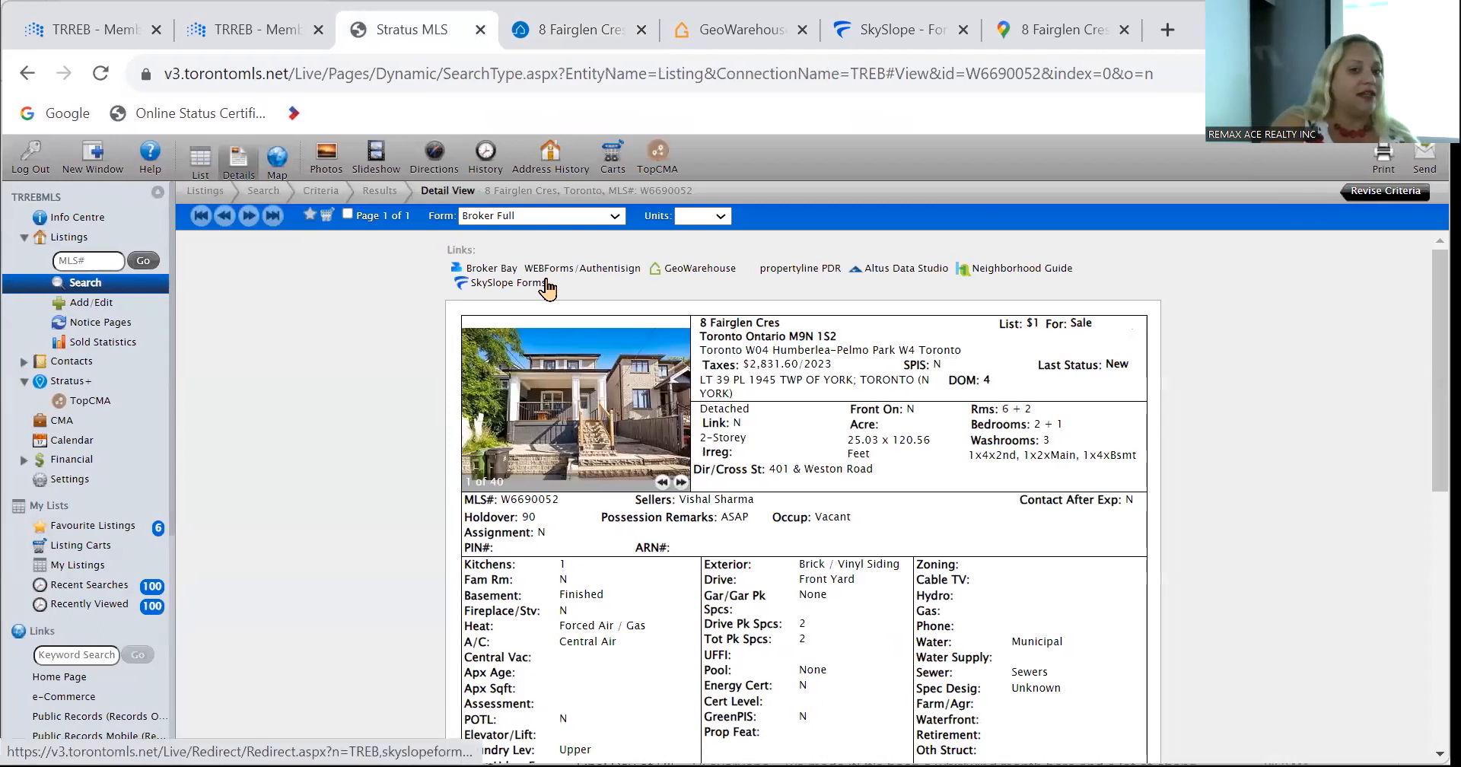
{"action": "left_click", "coordinate": [578, 34]}
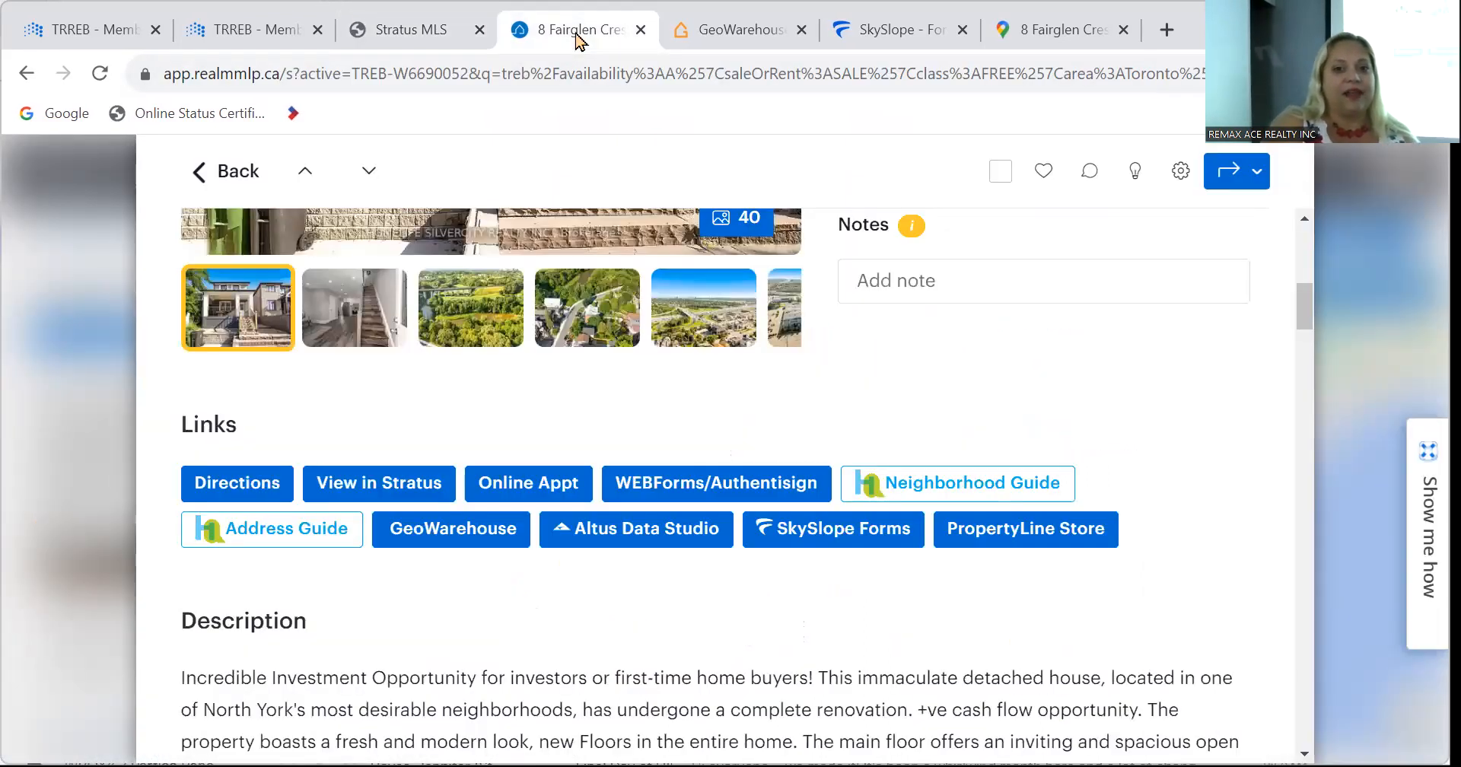
{"action": "left_click", "coordinate": [894, 26]}
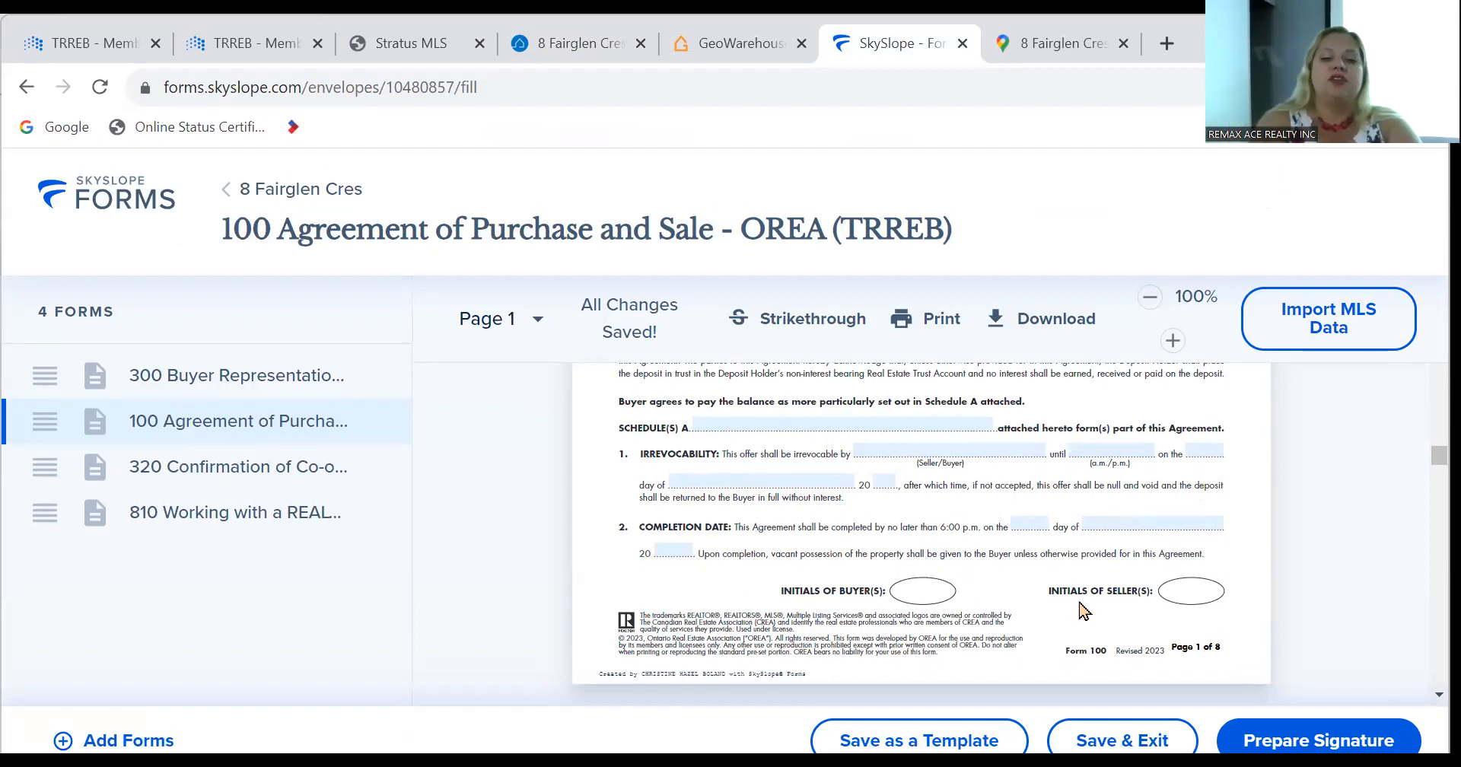
{"action": "scroll", "coordinate": [815, 586], "scroll_direction": "down", "scroll_amount": 10}
{"action": "scroll", "coordinate": [815, 572], "scroll_direction": "down", "scroll_amount": 20}
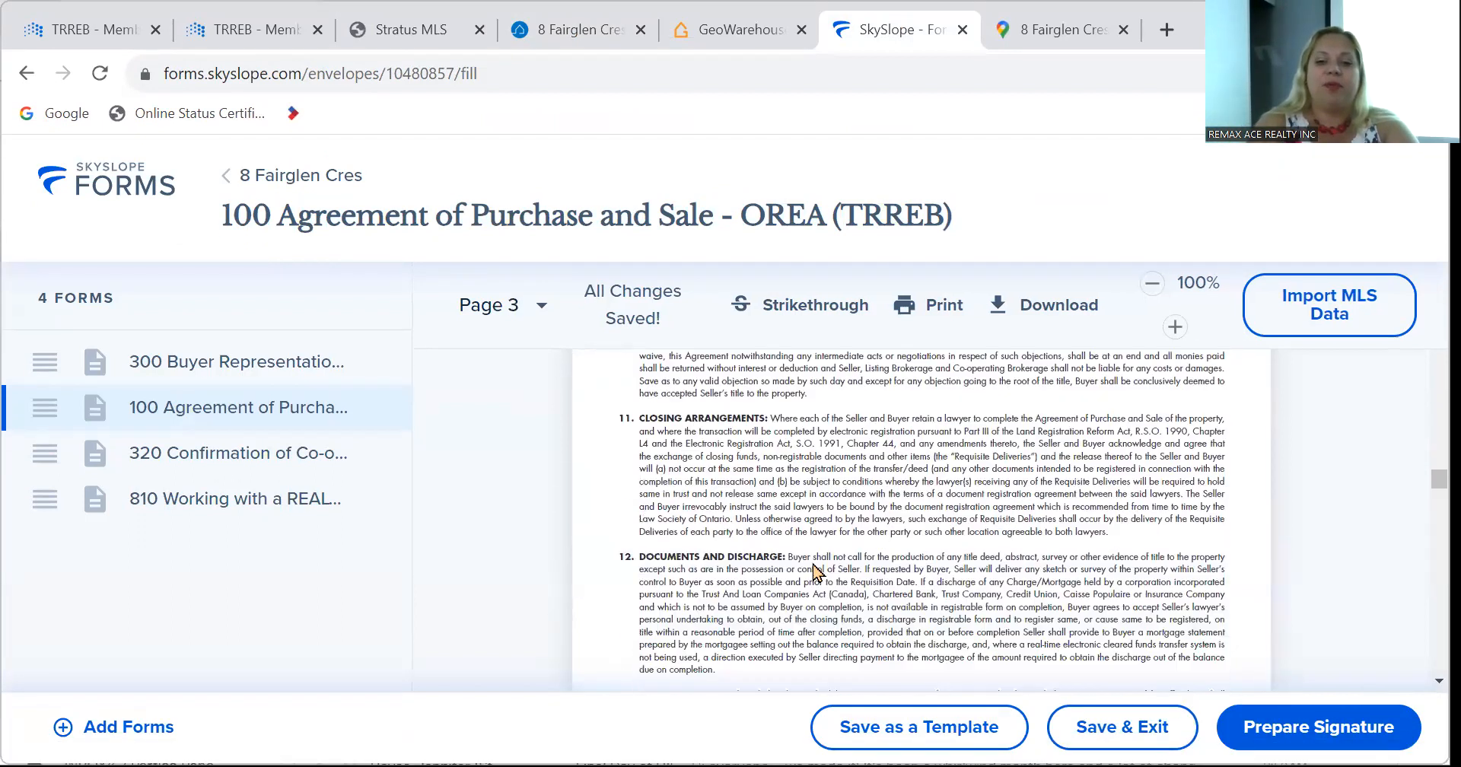
{"action": "scroll", "coordinate": [813, 561], "scroll_direction": "down", "scroll_amount": 15}
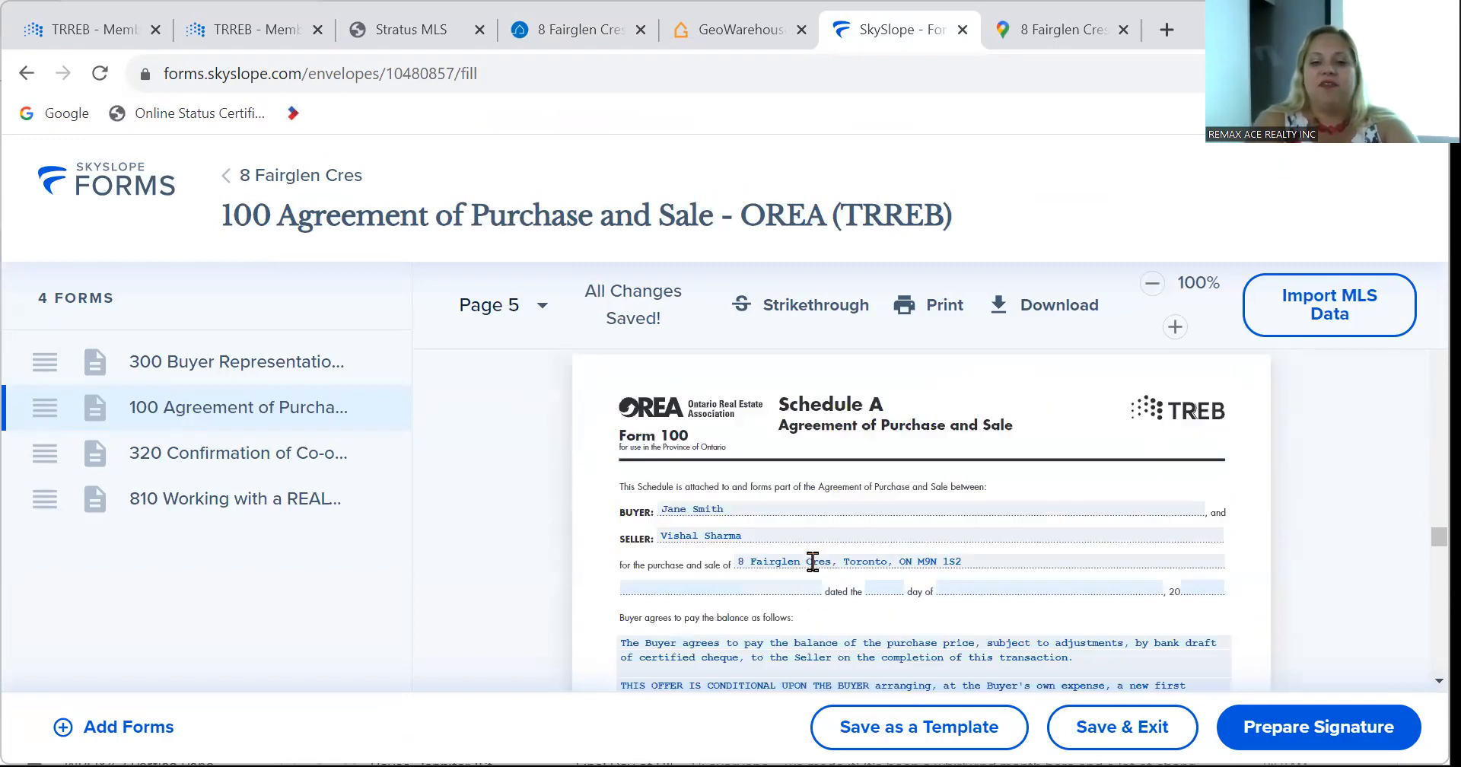
{"action": "scroll", "coordinate": [816, 572], "scroll_direction": "down", "scroll_amount": 15}
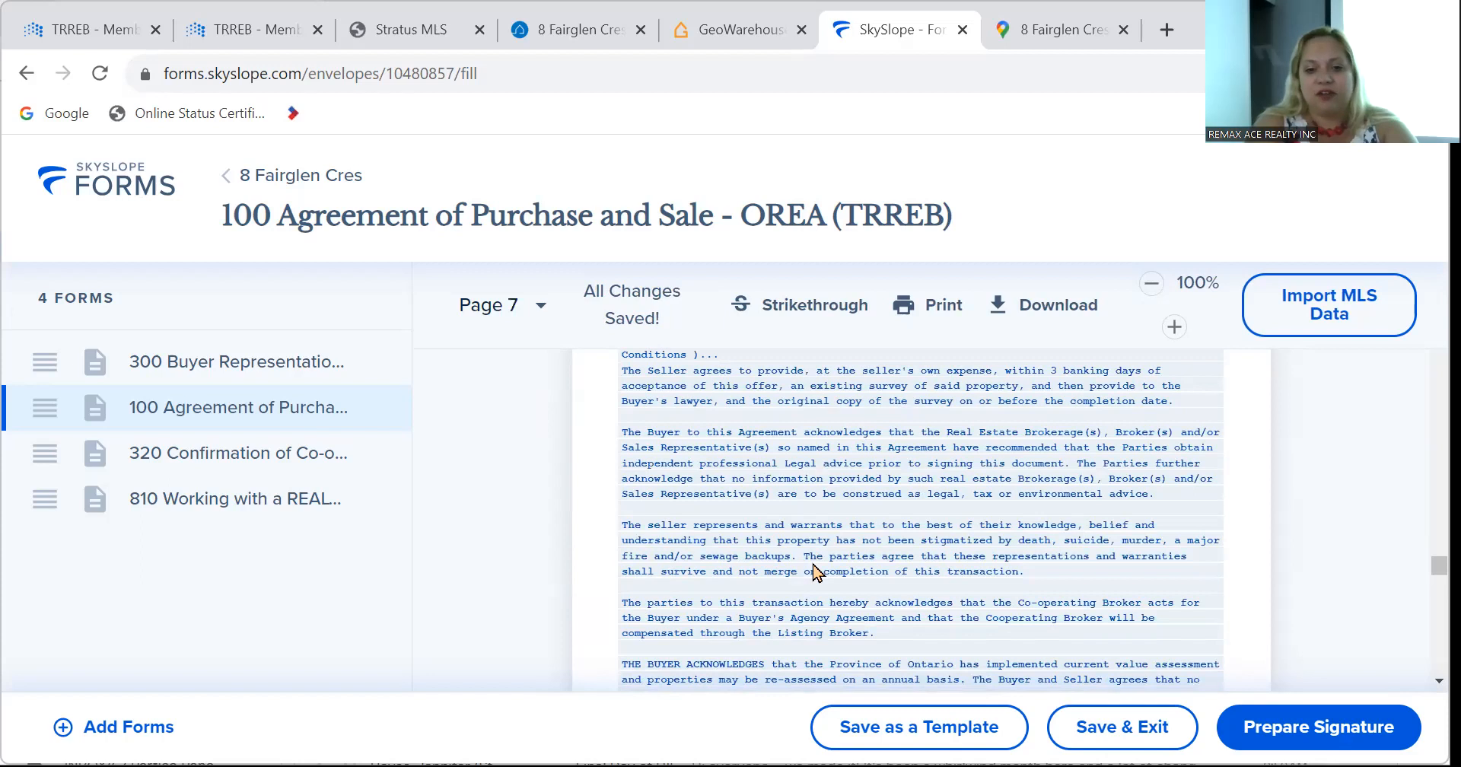
{"action": "scroll", "coordinate": [815, 572], "scroll_direction": "down", "scroll_amount": 15}
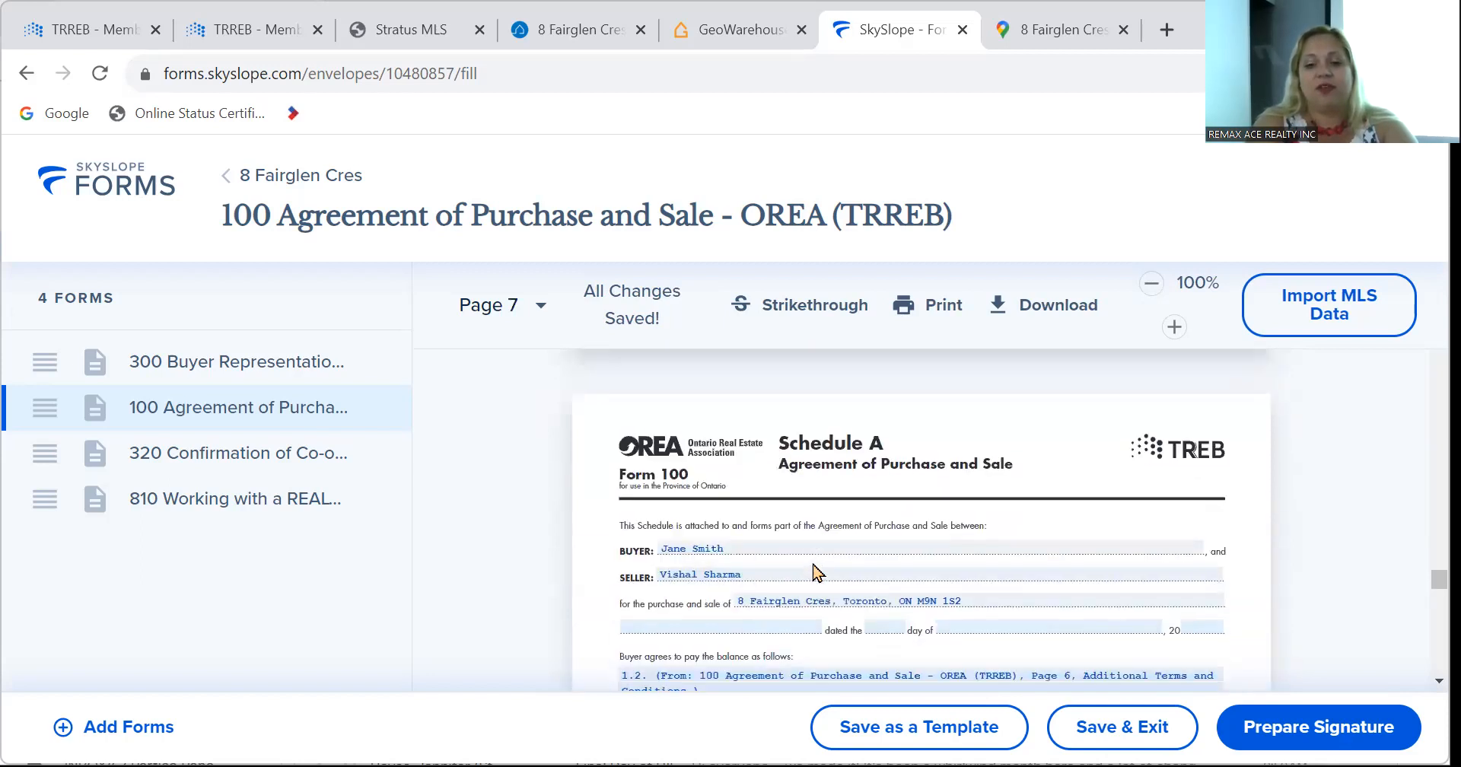
{"action": "scroll", "coordinate": [812, 562], "scroll_direction": "down", "scroll_amount": 10}
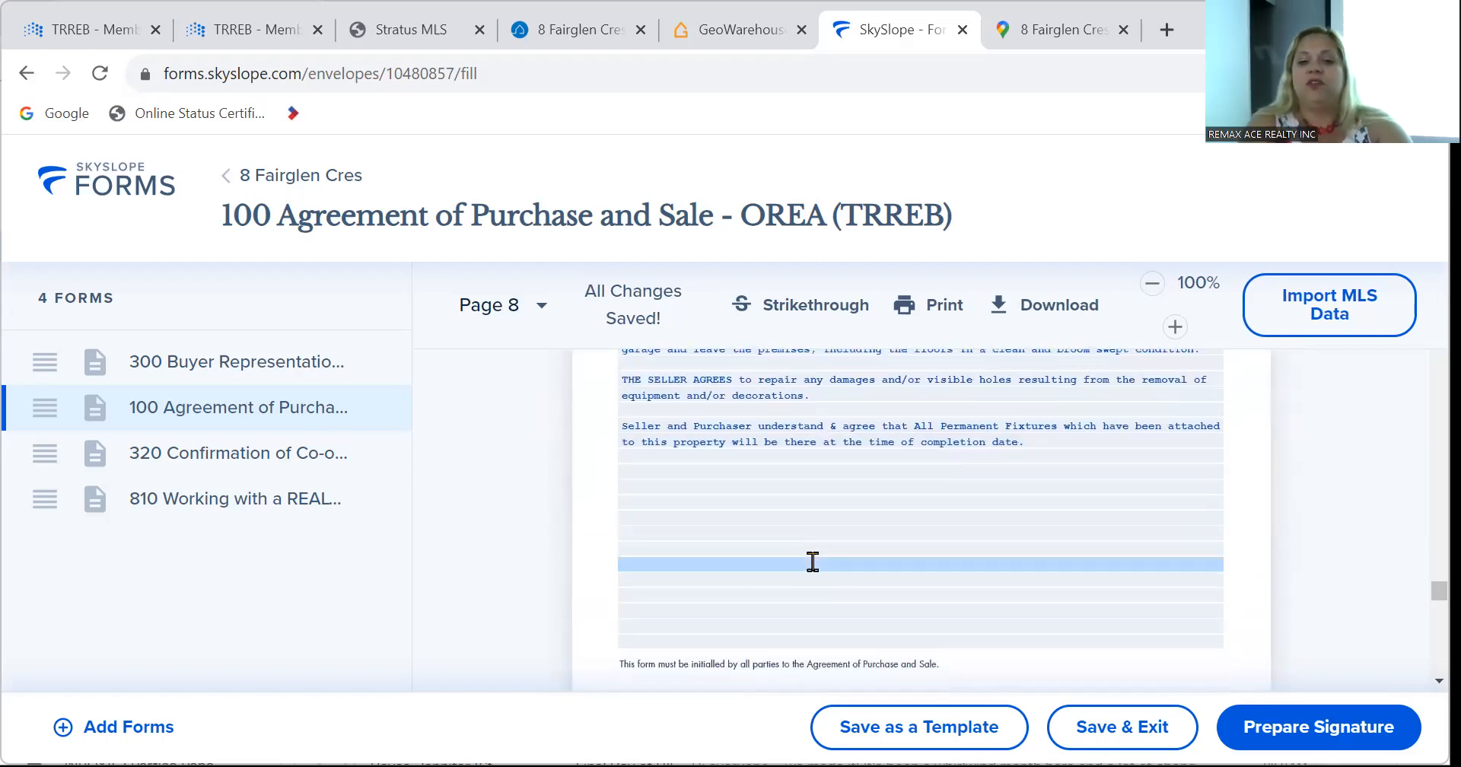
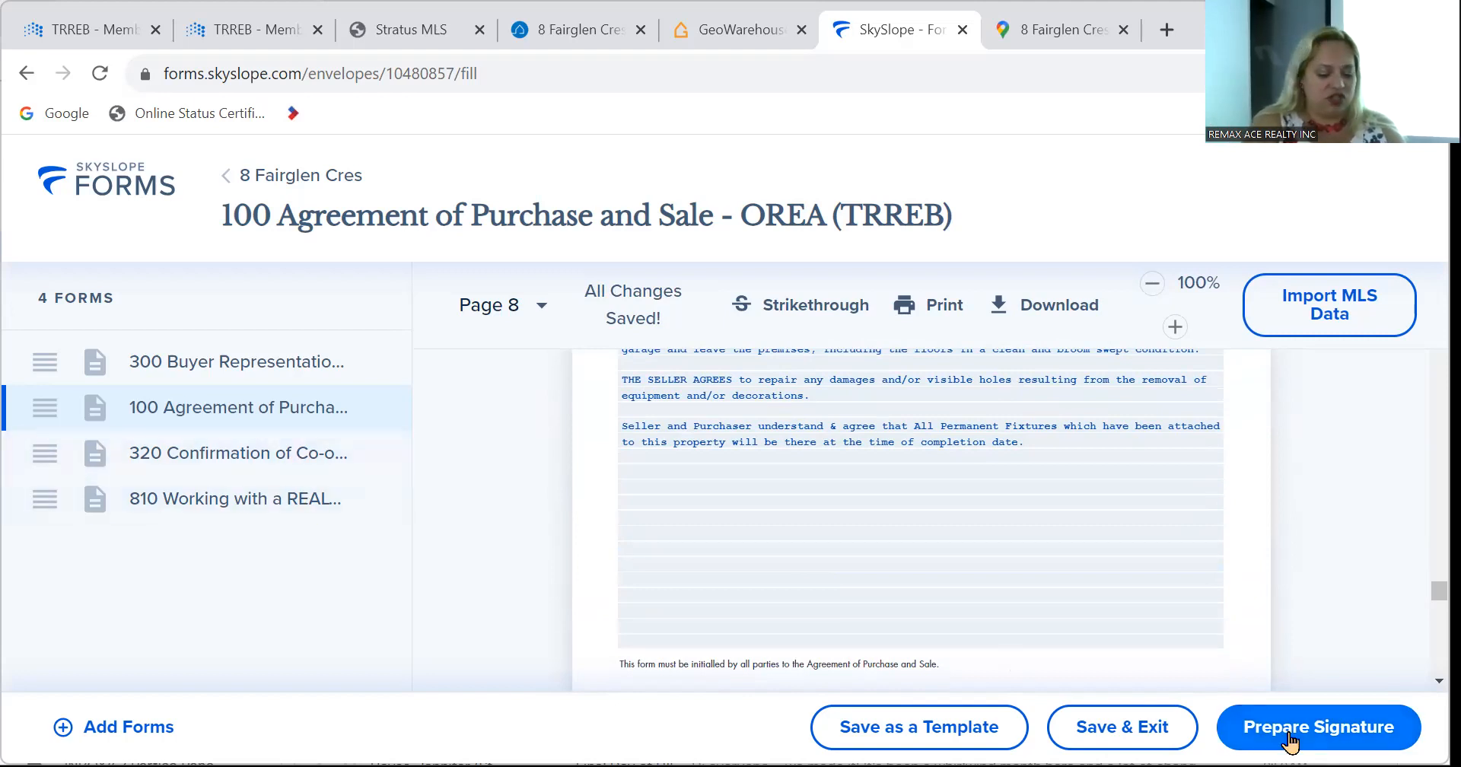
{"action": "left_click", "coordinate": [1289, 730]}
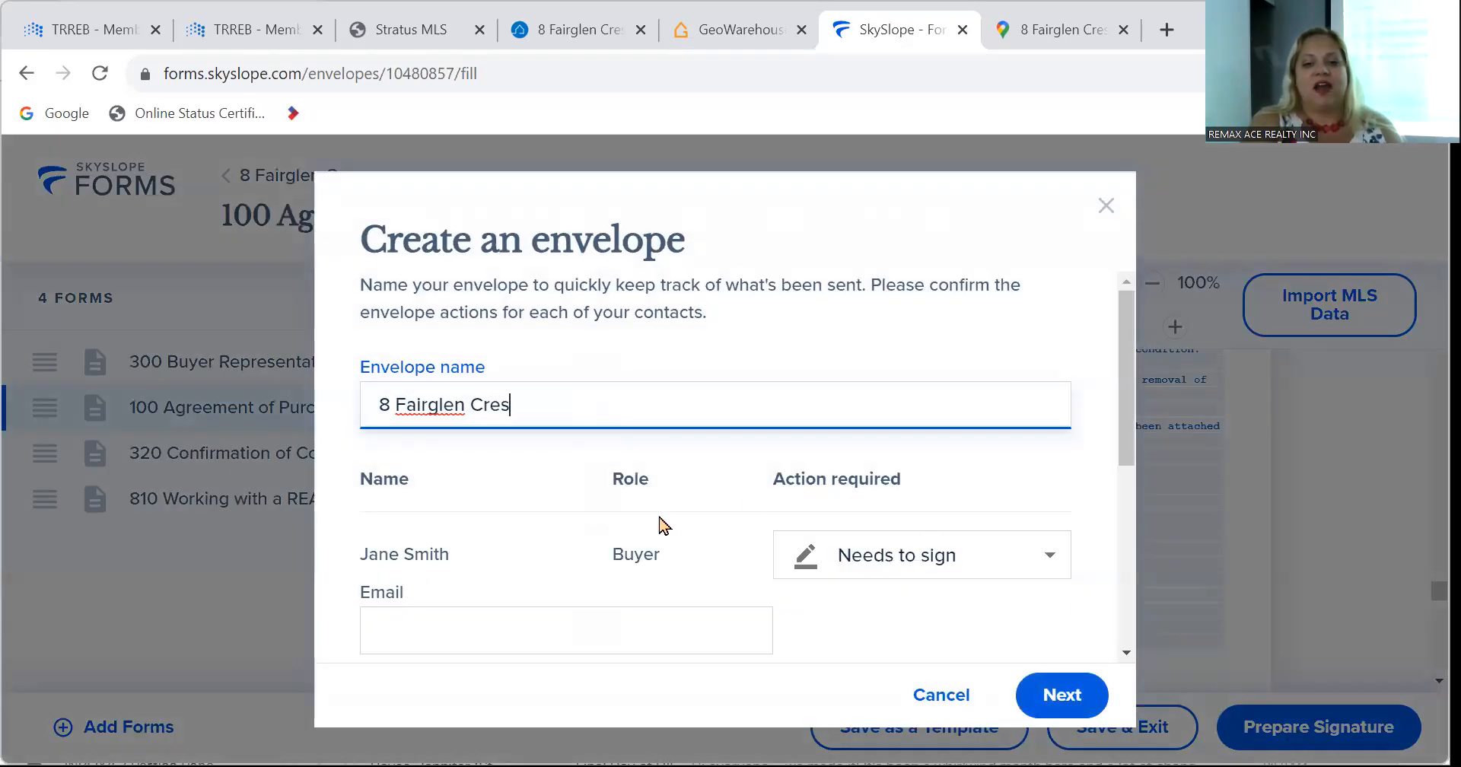
Set the Buyer Agent recipient's action to Needs to sign and continue.
{"action": "scroll", "coordinate": [659, 524], "scroll_direction": "down", "scroll_amount": 3}
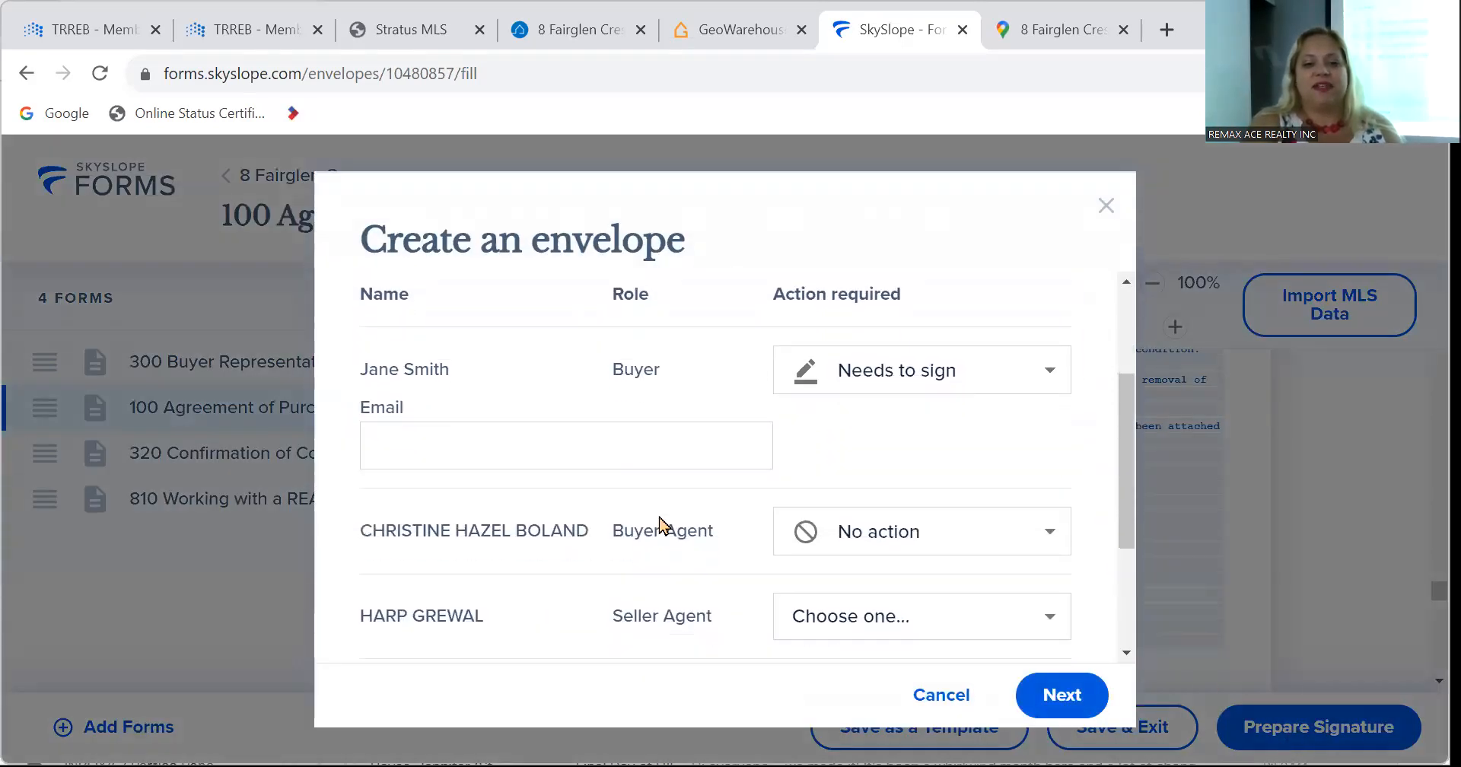
{"action": "scroll", "coordinate": [659, 523], "scroll_direction": "down", "scroll_amount": 4}
{"action": "scroll", "coordinate": [659, 523], "scroll_direction": "up", "scroll_amount": 1}
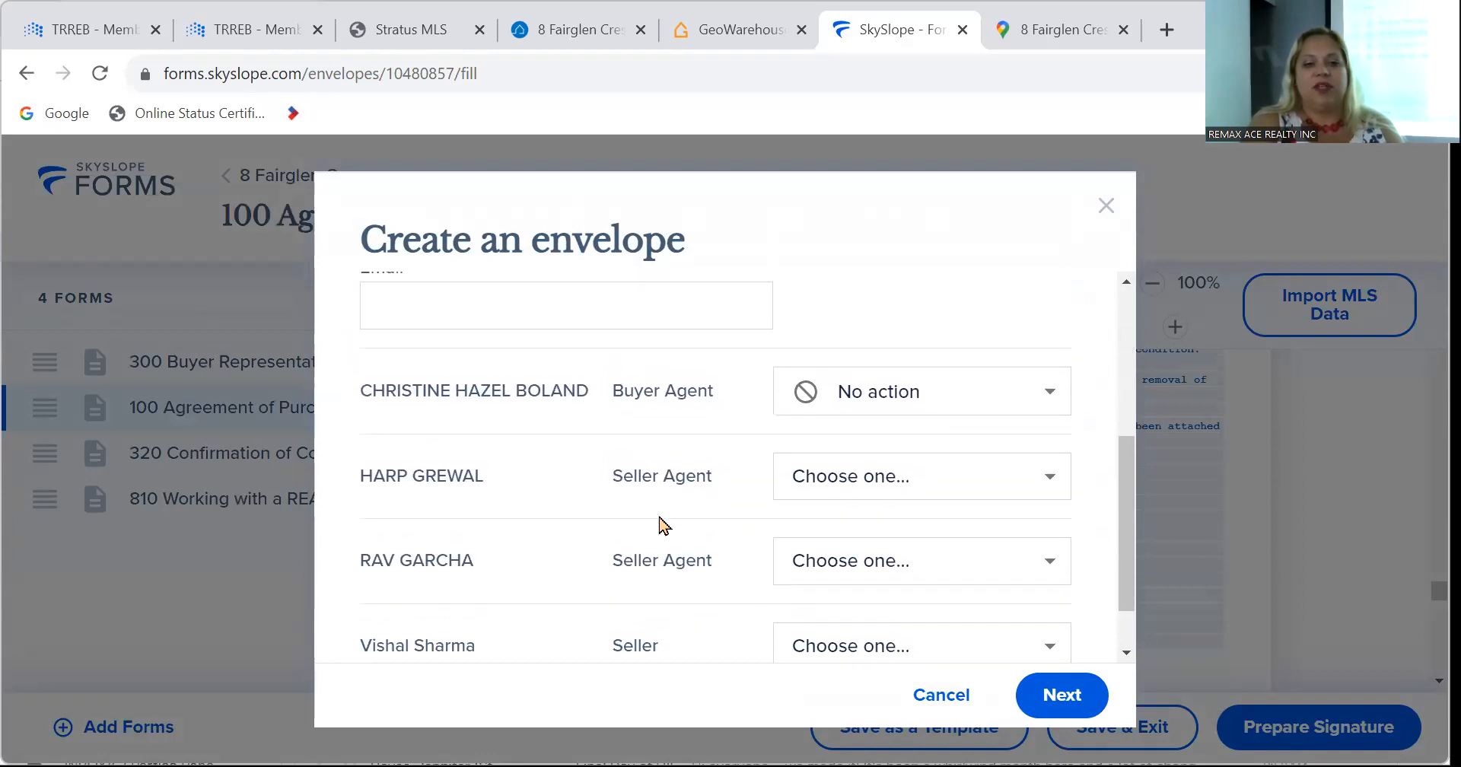
{"action": "left_click", "coordinate": [876, 394]}
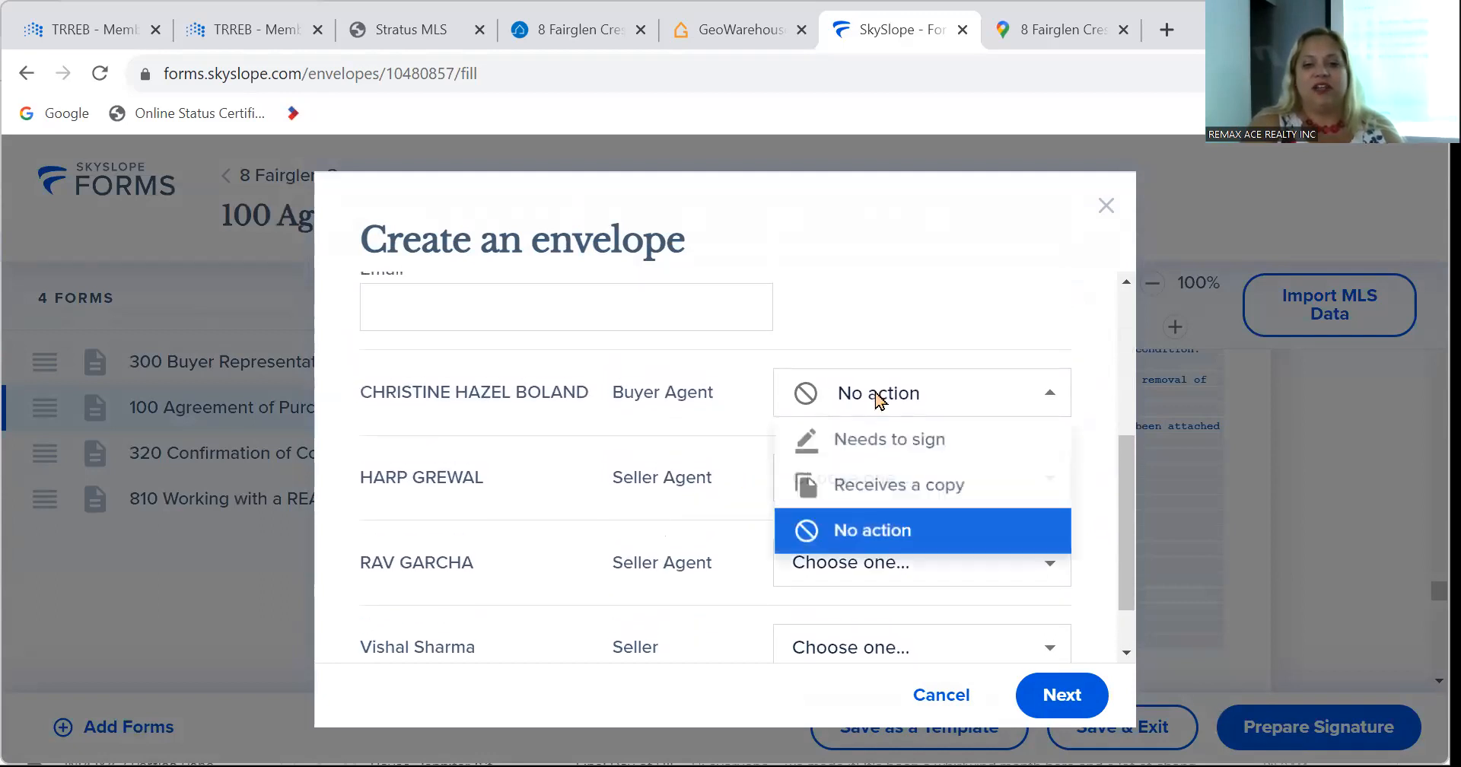
{"action": "left_click", "coordinate": [877, 439]}
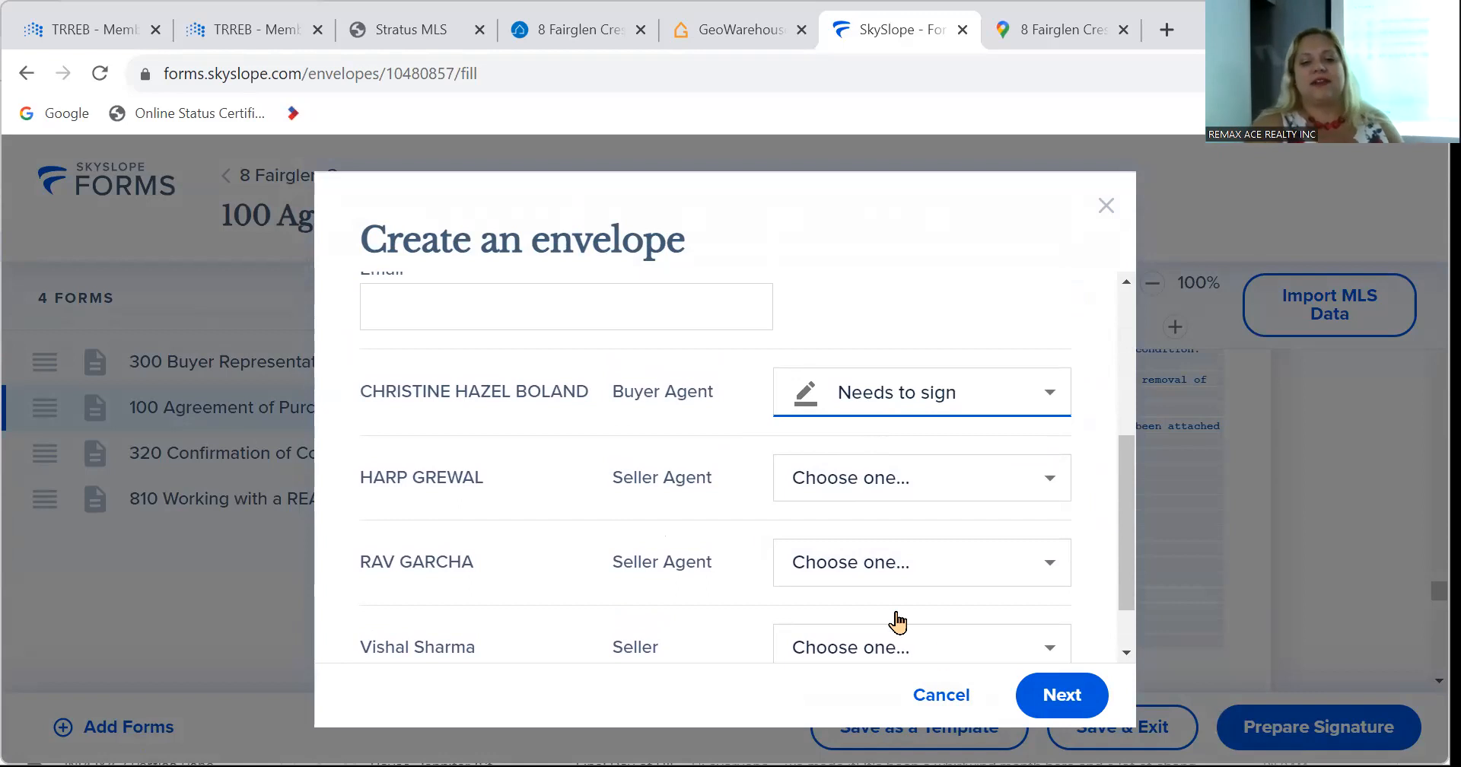
{"action": "scroll", "coordinate": [730, 532], "scroll_direction": "down", "scroll_amount": 2}
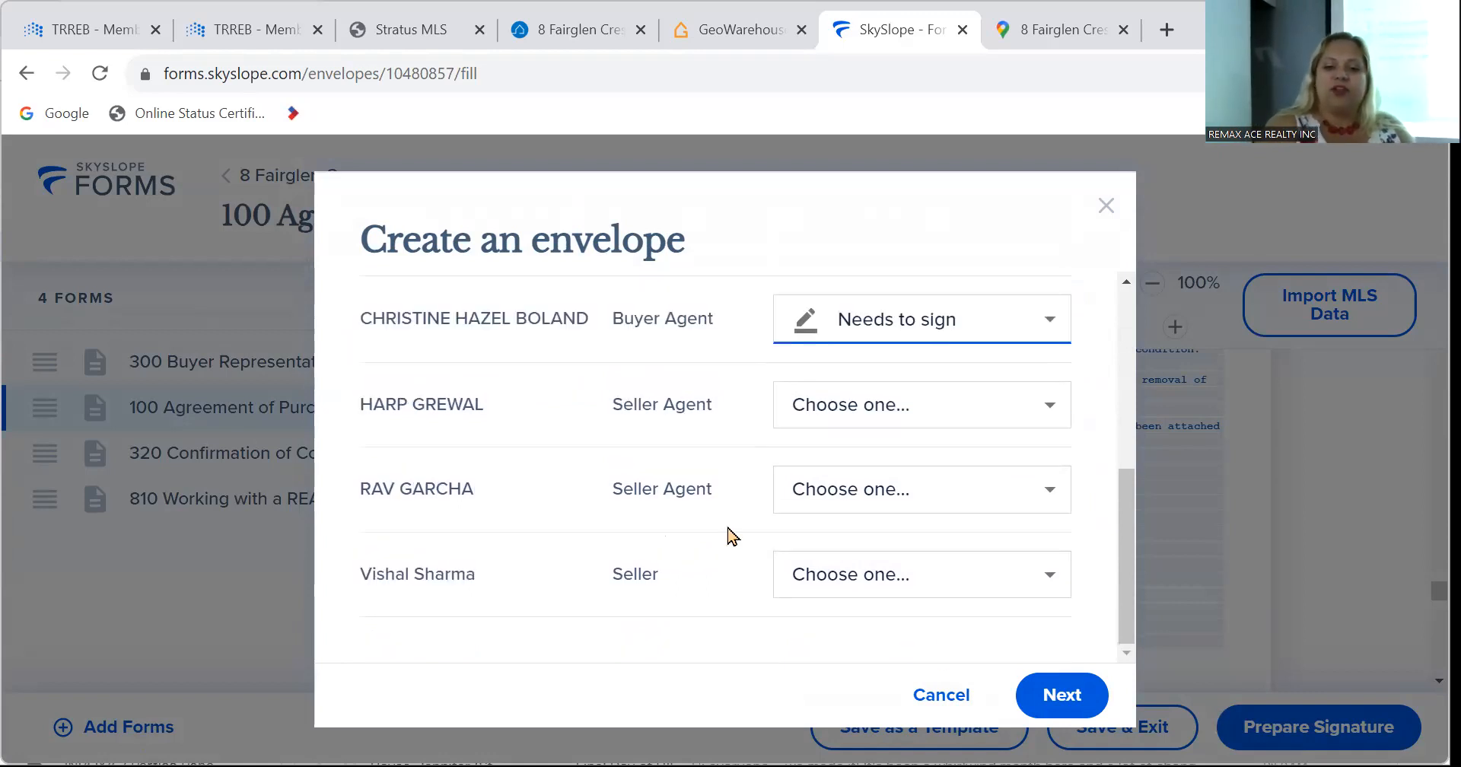
{"action": "left_click", "coordinate": [1079, 693]}
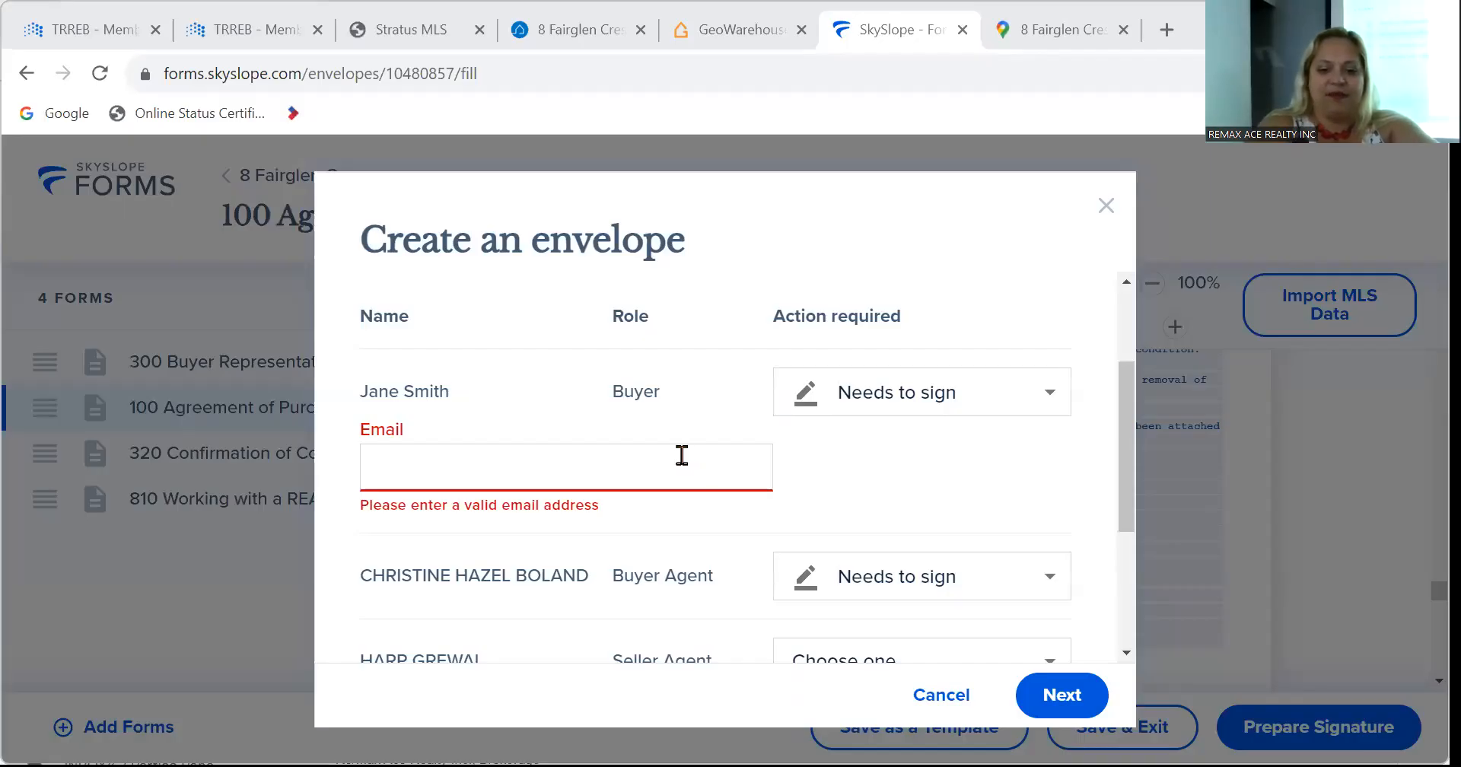
Fill in the buyer's e-mail address and submit the recipients to create the envelope.
{"action": "left_click", "coordinate": [682, 455]}
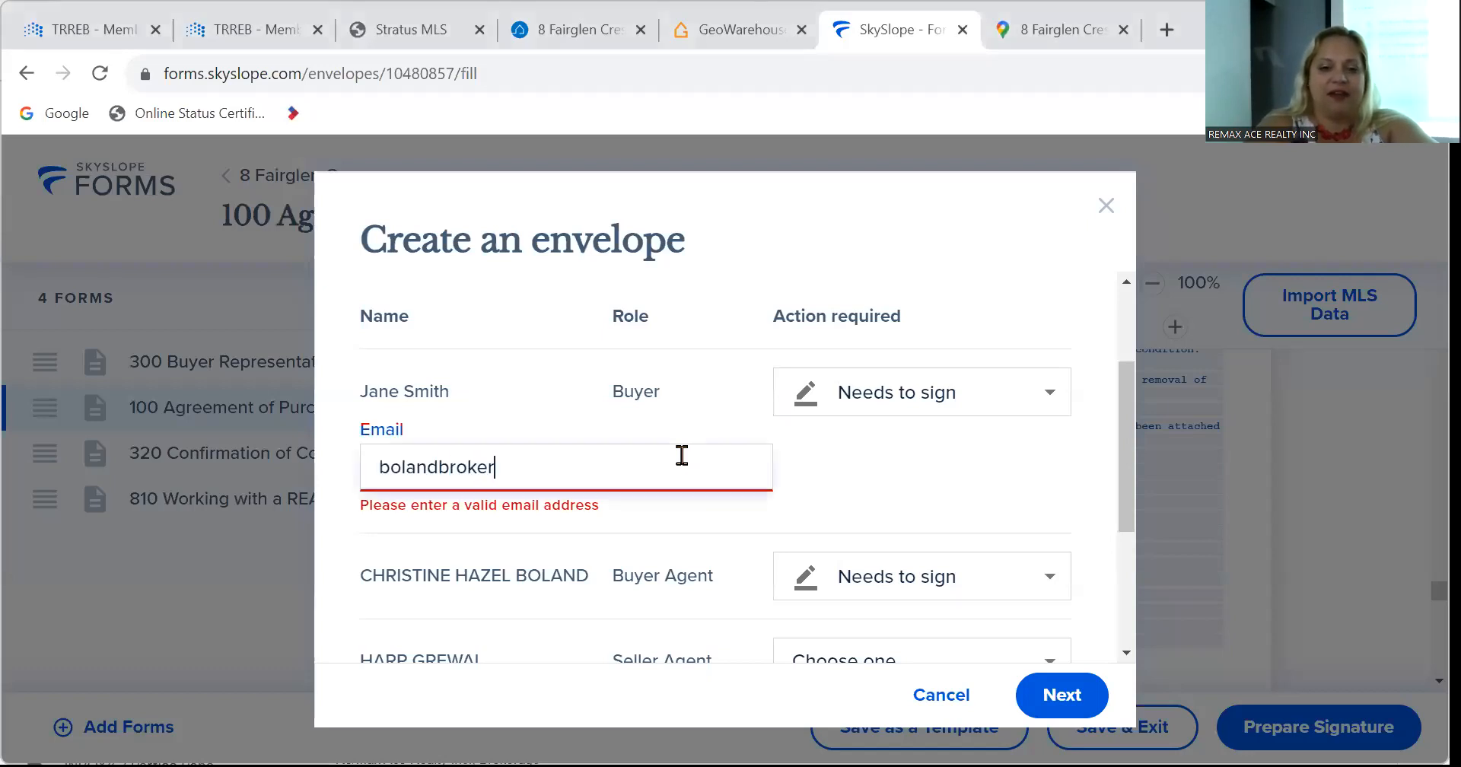
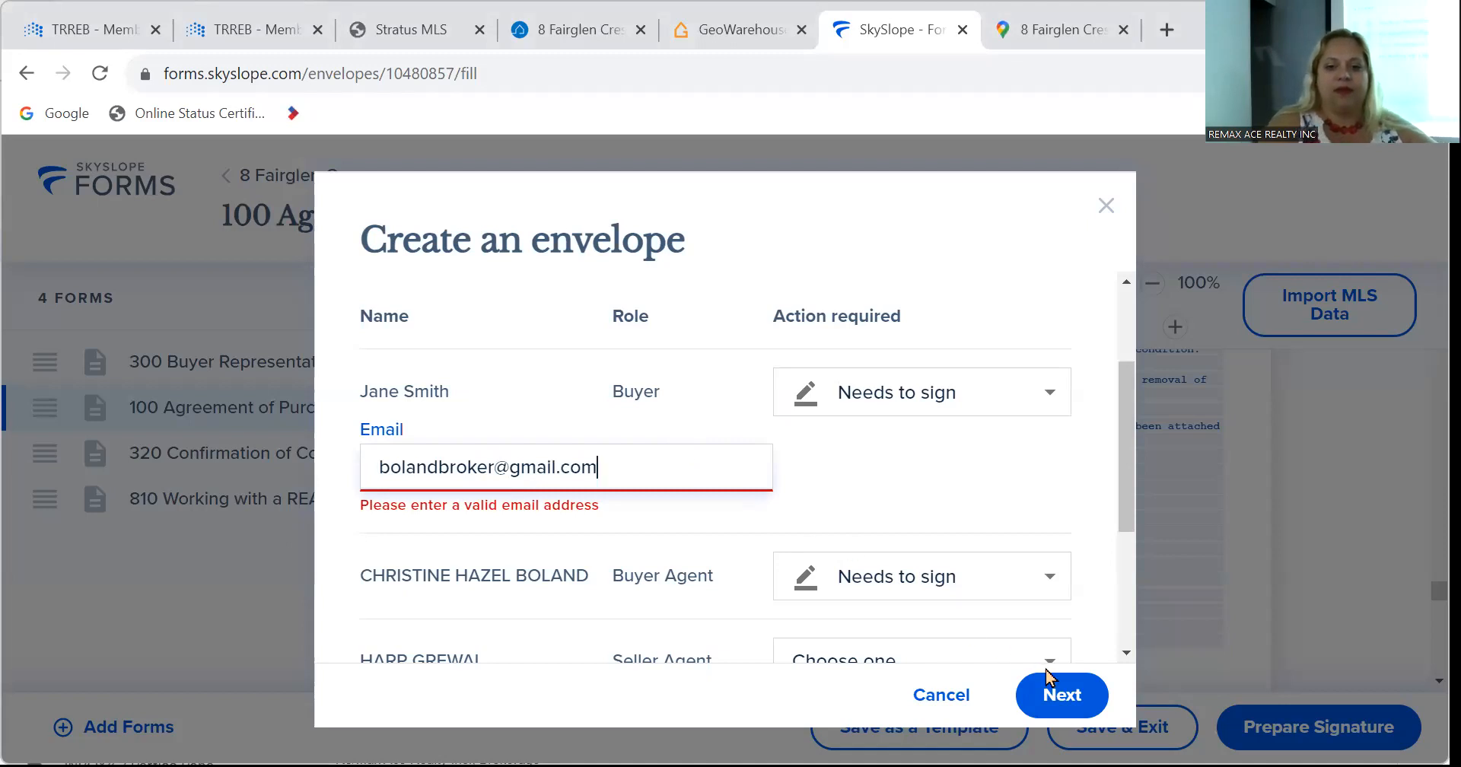
{"action": "left_click", "coordinate": [1054, 692]}
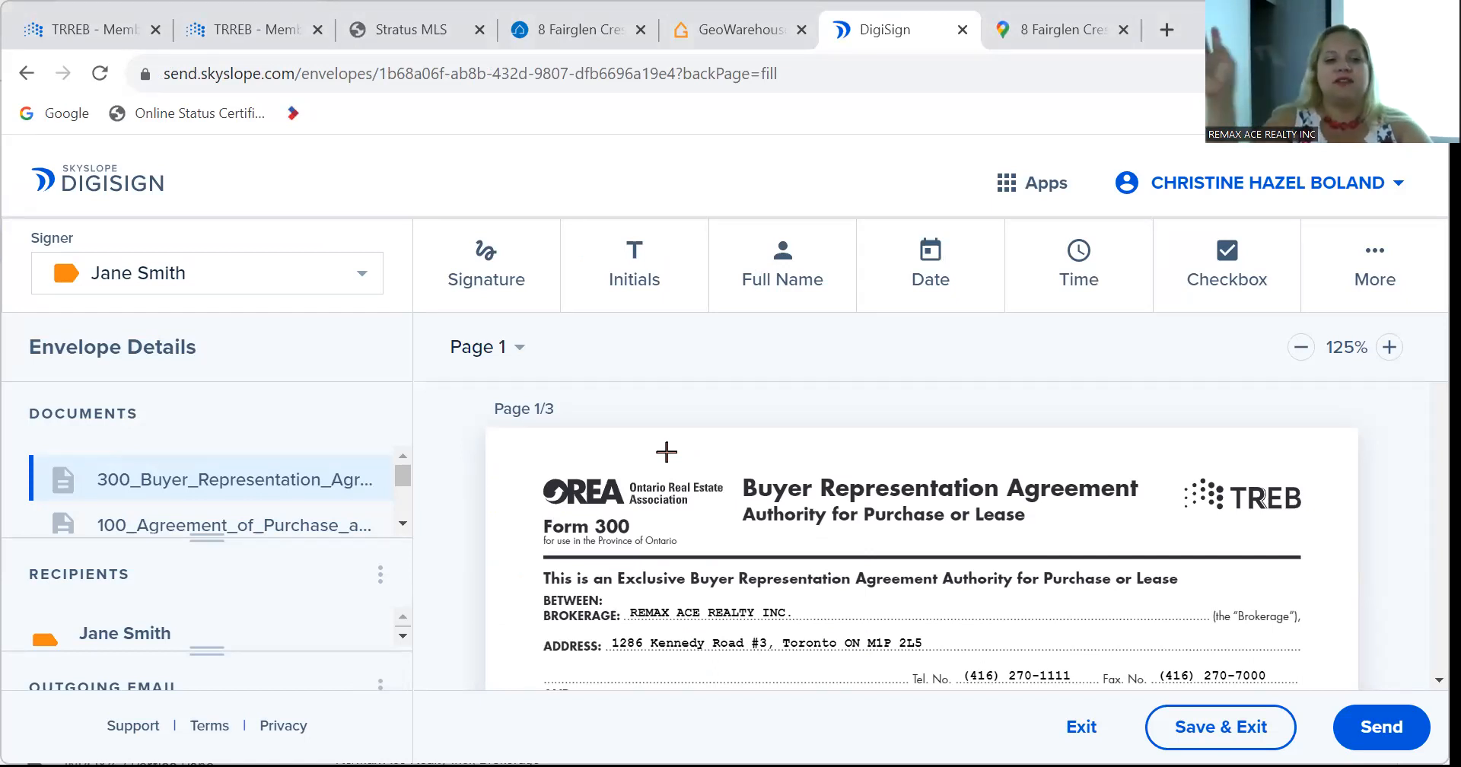
Scroll through page 1 of the Buyer Representation Agreement to review its buyer initials fields.
{"action": "scroll", "coordinate": [666, 452], "scroll_direction": "down", "scroll_amount": 1}
{"action": "scroll", "coordinate": [665, 452], "scroll_direction": "up", "scroll_amount": 1}
{"action": "scroll", "coordinate": [666, 452], "scroll_direction": "down", "scroll_amount": 5}
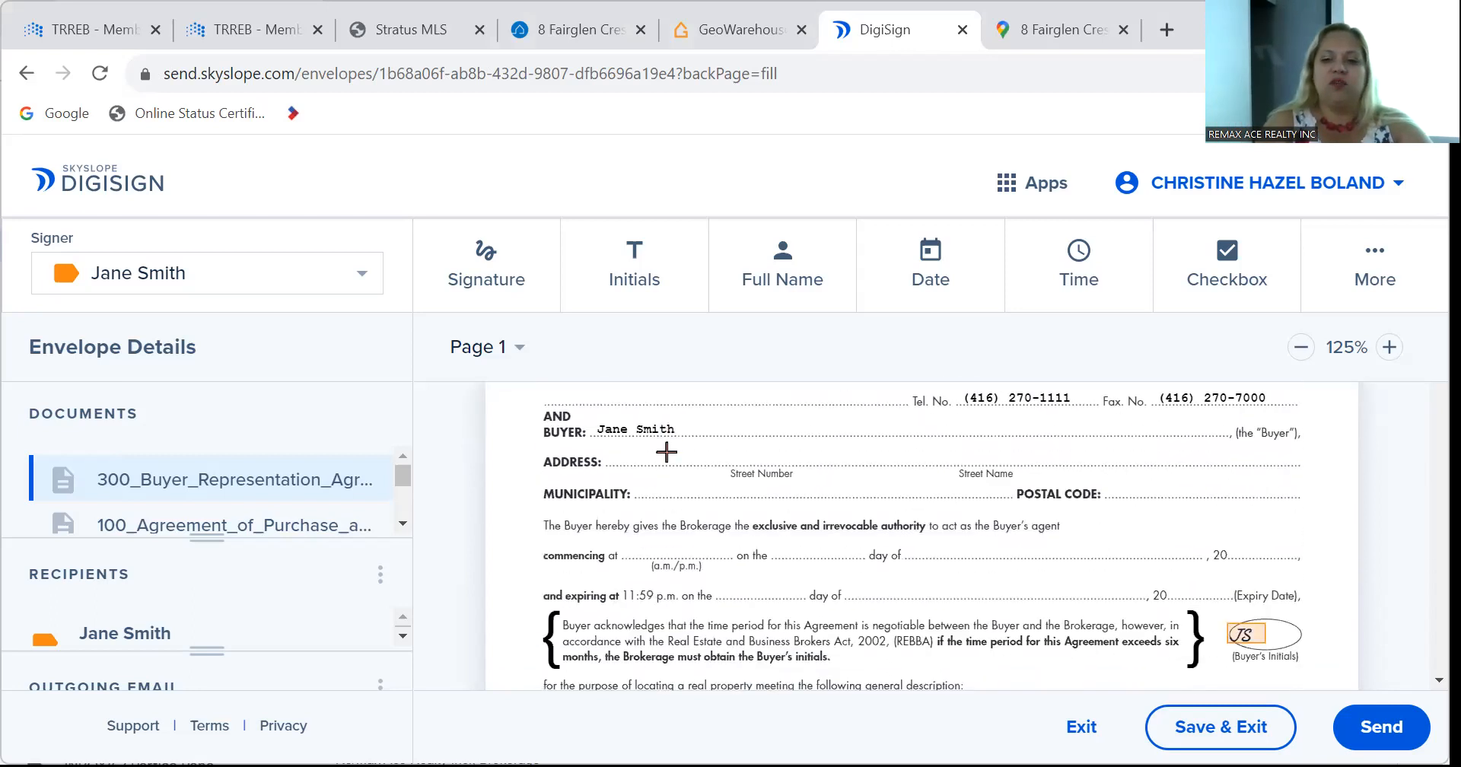
{"action": "scroll", "coordinate": [665, 452], "scroll_direction": "up", "scroll_amount": 1}
{"action": "scroll", "coordinate": [666, 452], "scroll_direction": "down", "scroll_amount": 2}
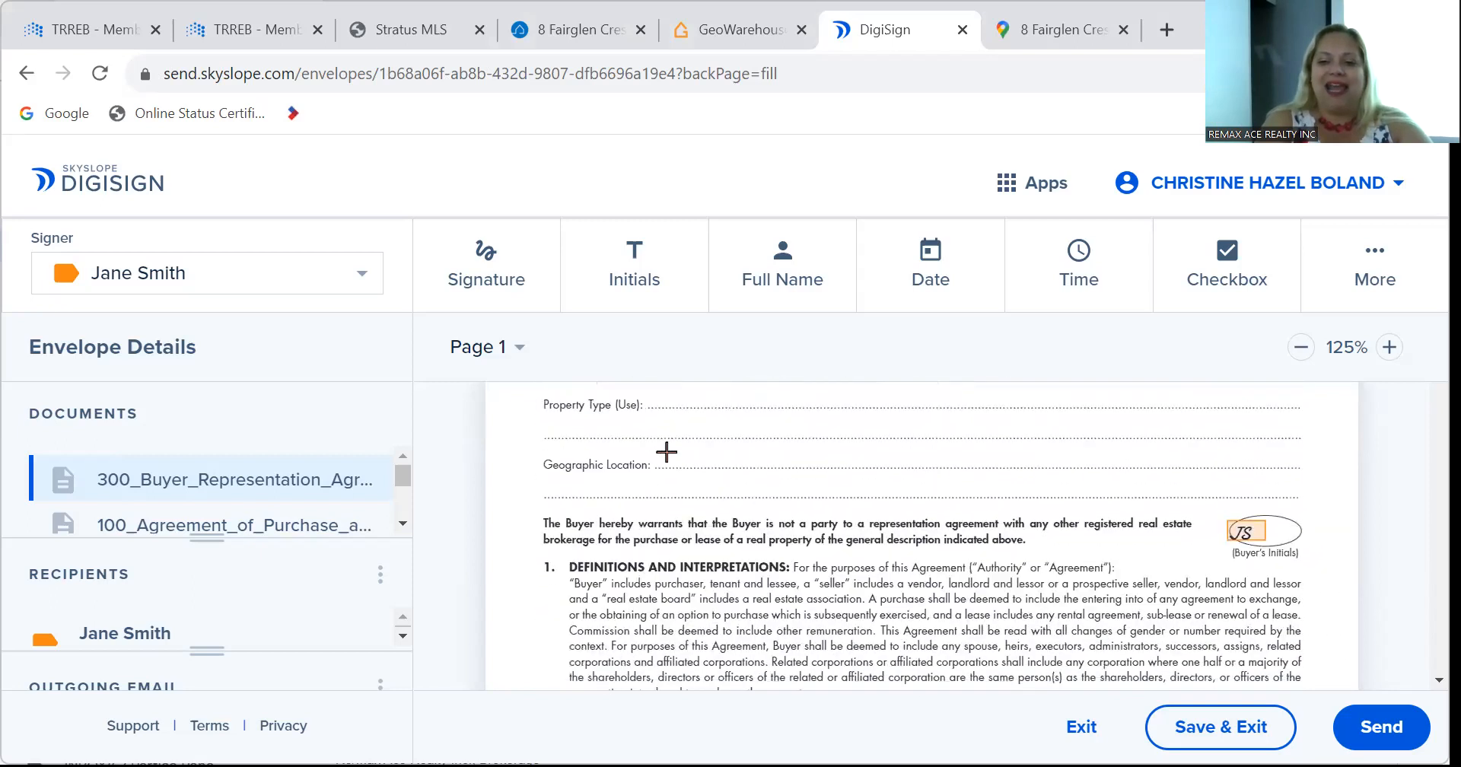
{"action": "scroll", "coordinate": [666, 452], "scroll_direction": "up", "scroll_amount": 6}
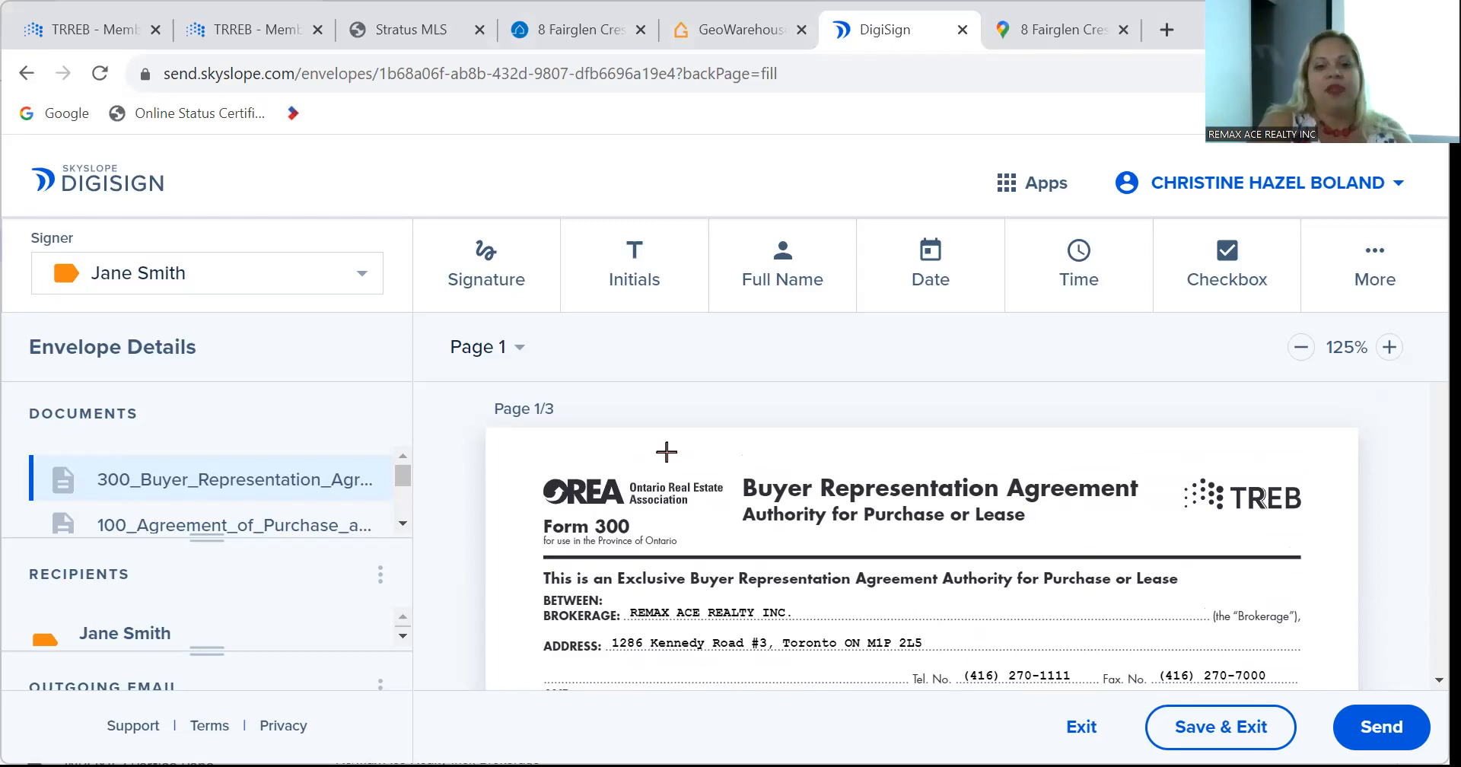
{"action": "scroll", "coordinate": [667, 451], "scroll_direction": "down", "scroll_amount": 5}
{"action": "scroll", "coordinate": [666, 452], "scroll_direction": "up", "scroll_amount": 4}
{"action": "scroll", "coordinate": [666, 452], "scroll_direction": "down", "scroll_amount": 5}
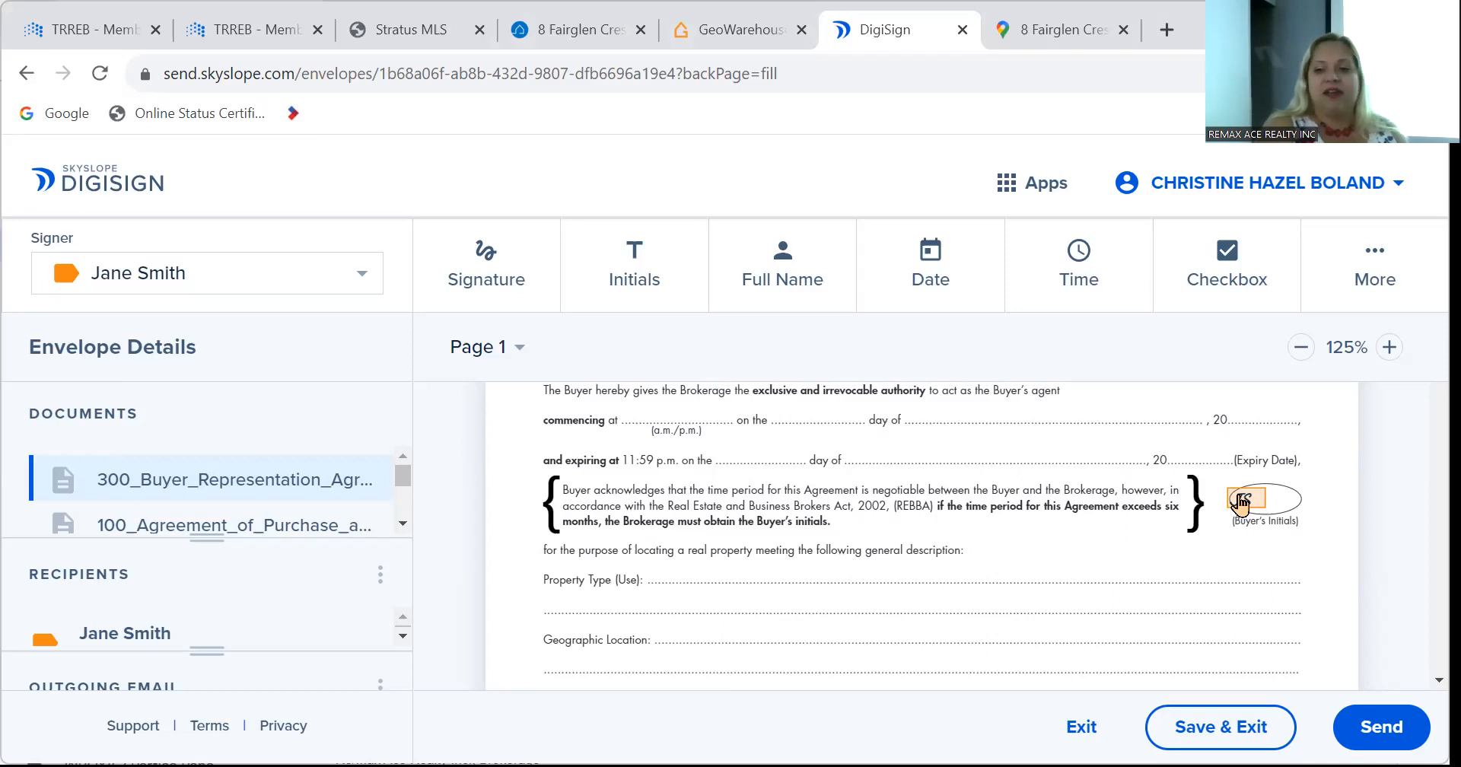
Delete the JS initials box beside the six-month time-period paragraph.
{"action": "left_click", "coordinate": [1240, 501]}
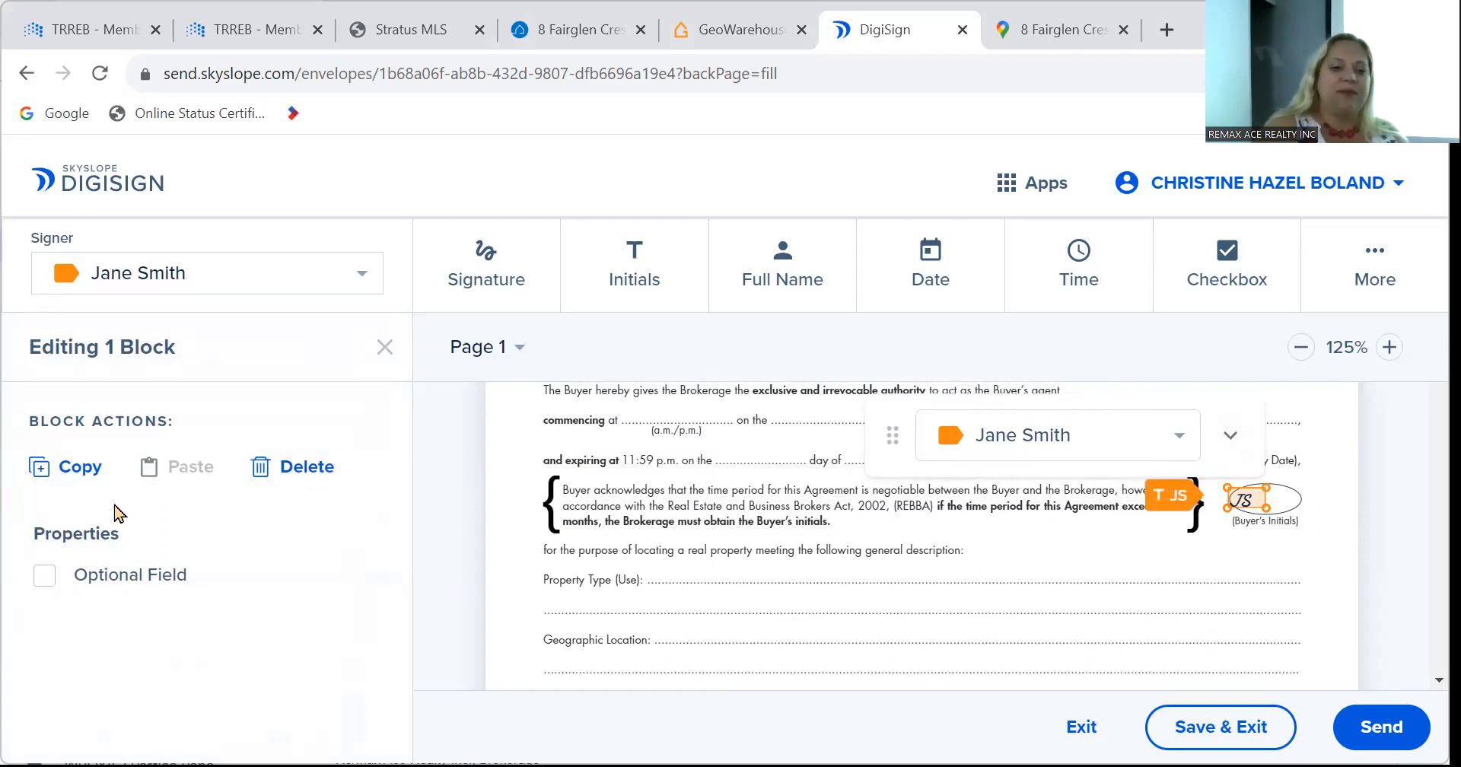
{"action": "left_click", "coordinate": [1229, 443]}
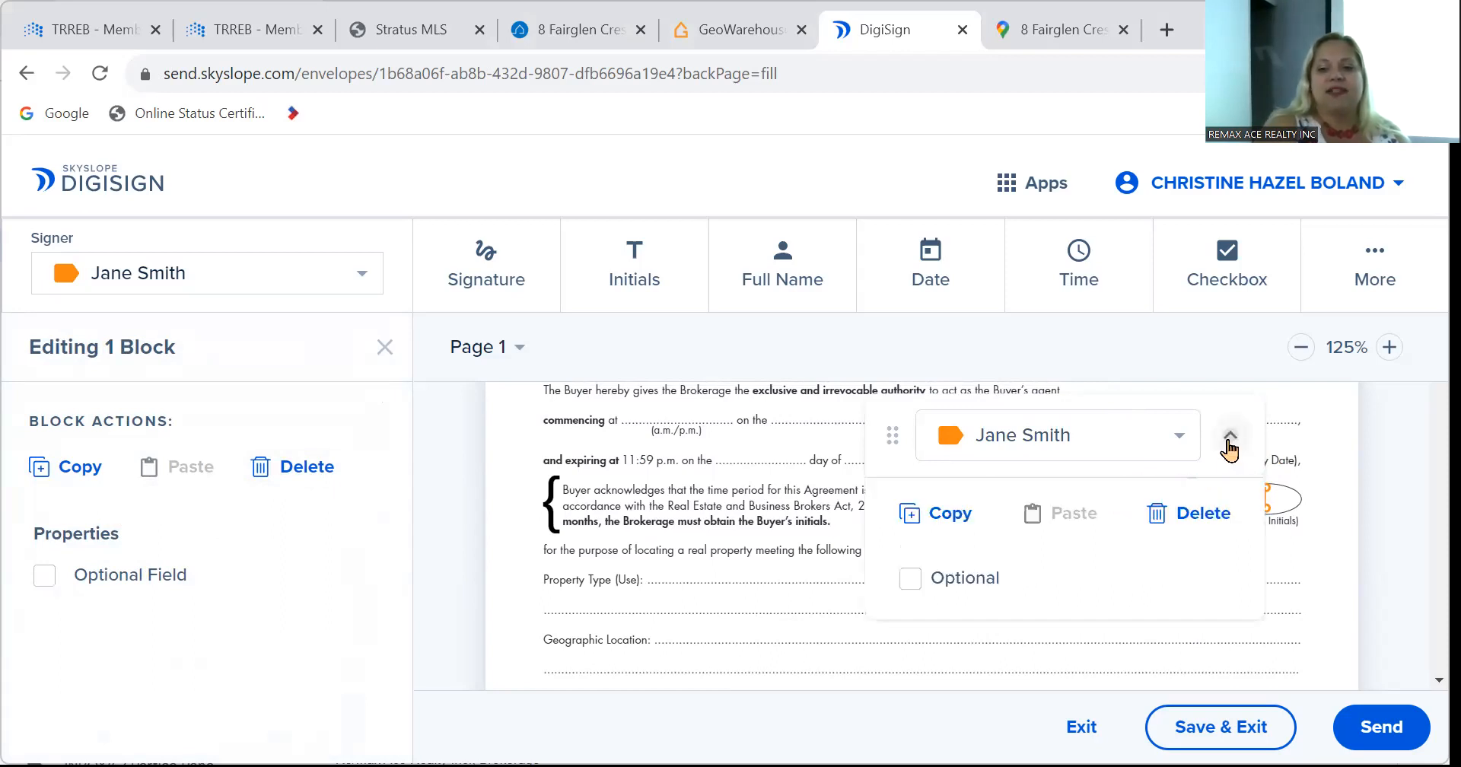
{"action": "left_click", "coordinate": [1202, 517]}
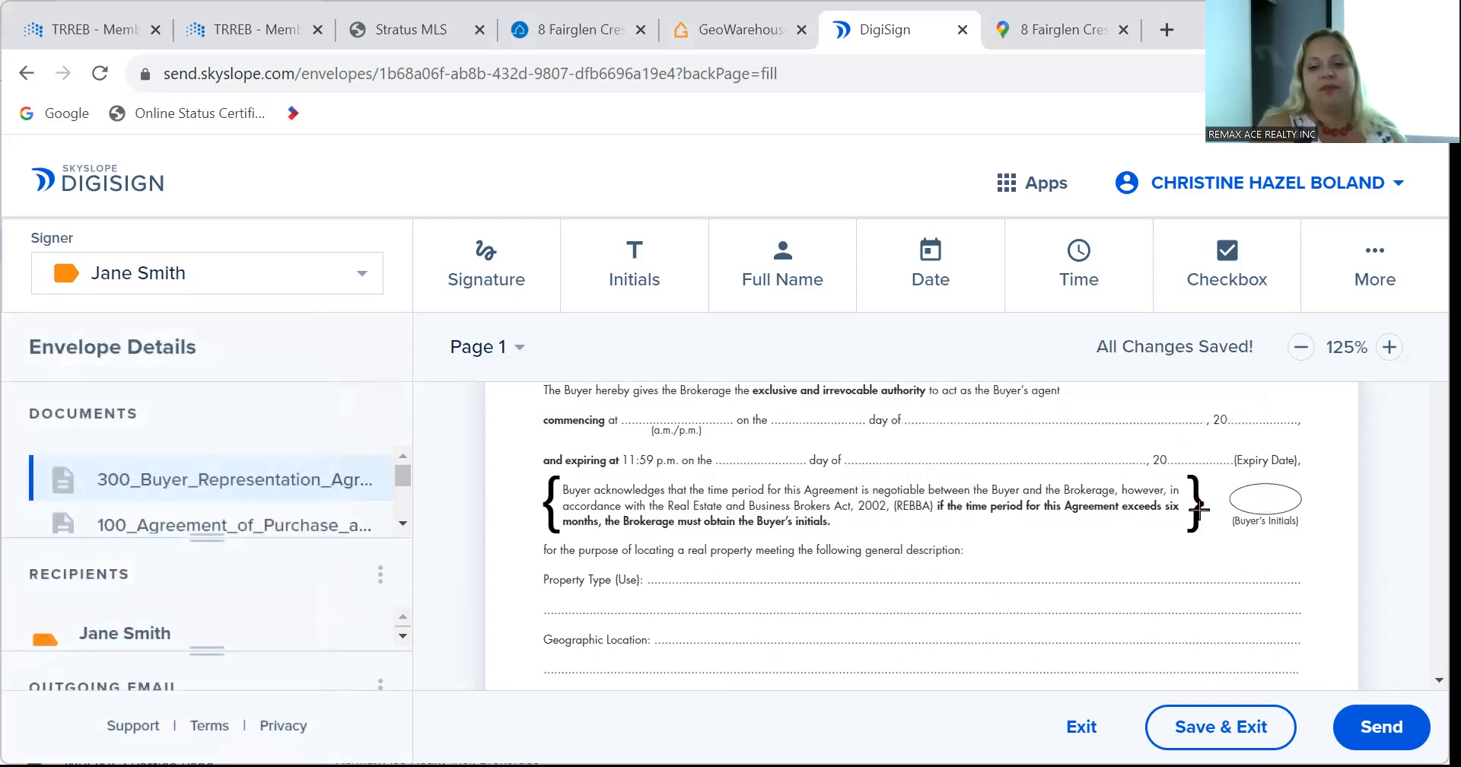
Scroll through the remaining pages to the Acknowledgement section on page 3.
{"action": "scroll", "coordinate": [983, 543], "scroll_direction": "down", "scroll_amount": 3}
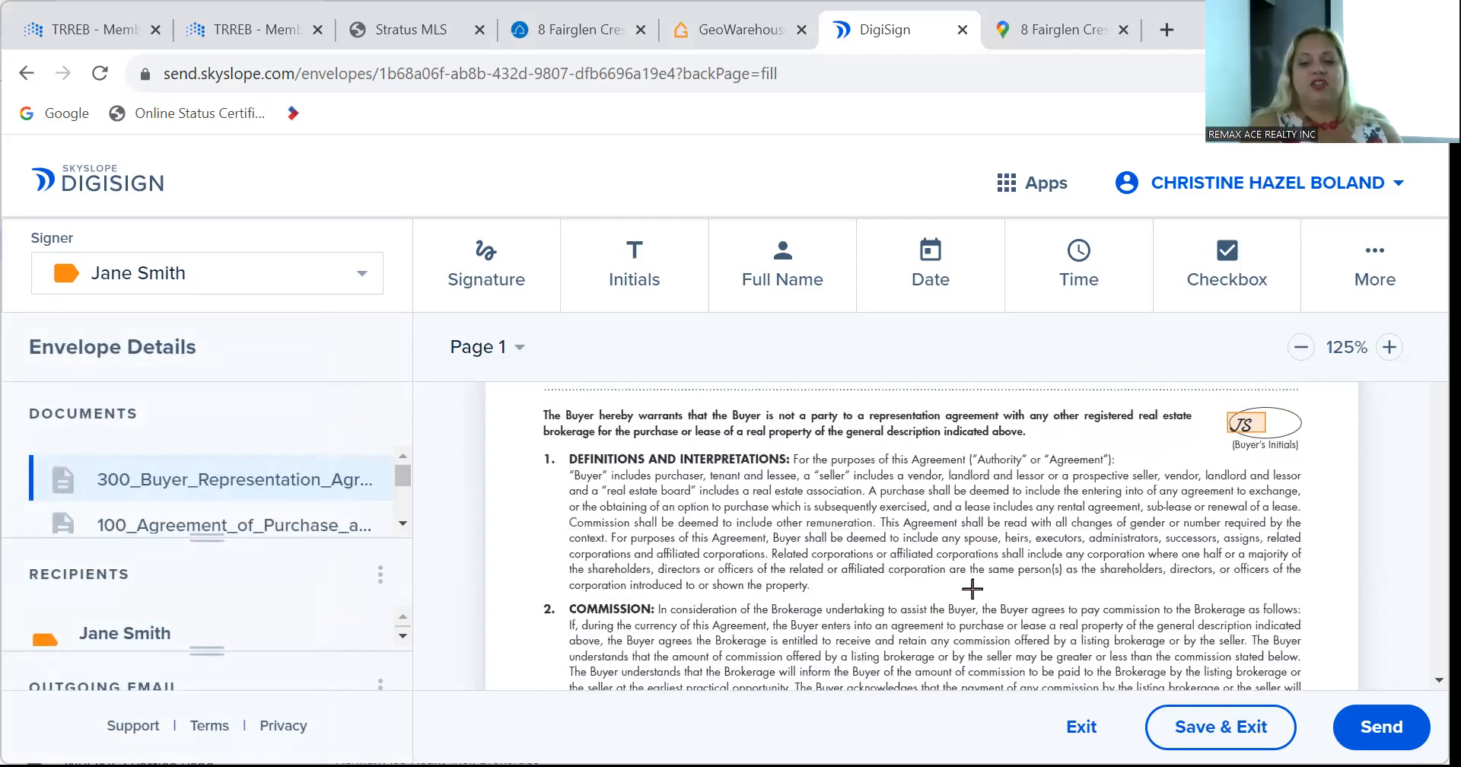
{"action": "scroll", "coordinate": [983, 543], "scroll_direction": "down", "scroll_amount": 4}
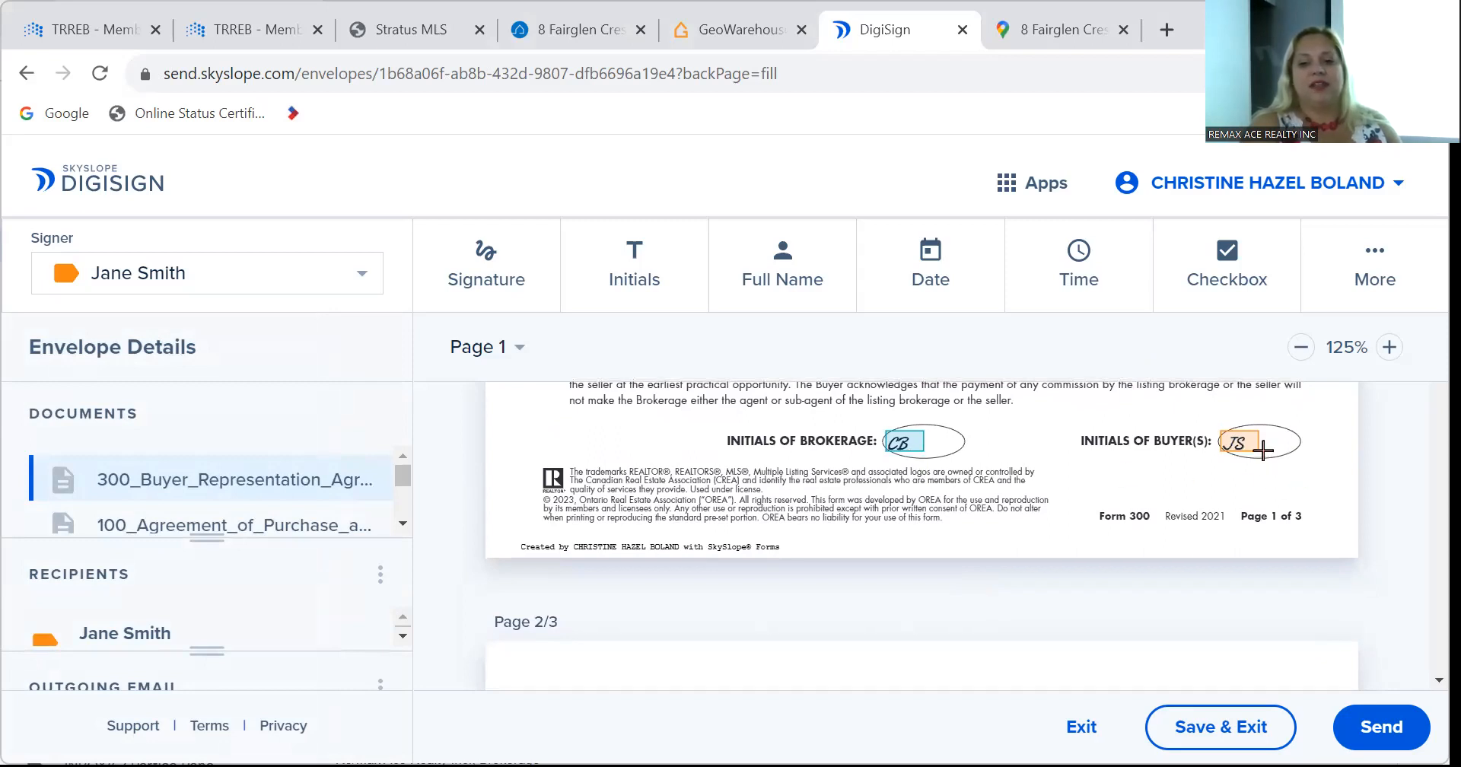
{"action": "scroll", "coordinate": [981, 531], "scroll_direction": "down", "scroll_amount": 8}
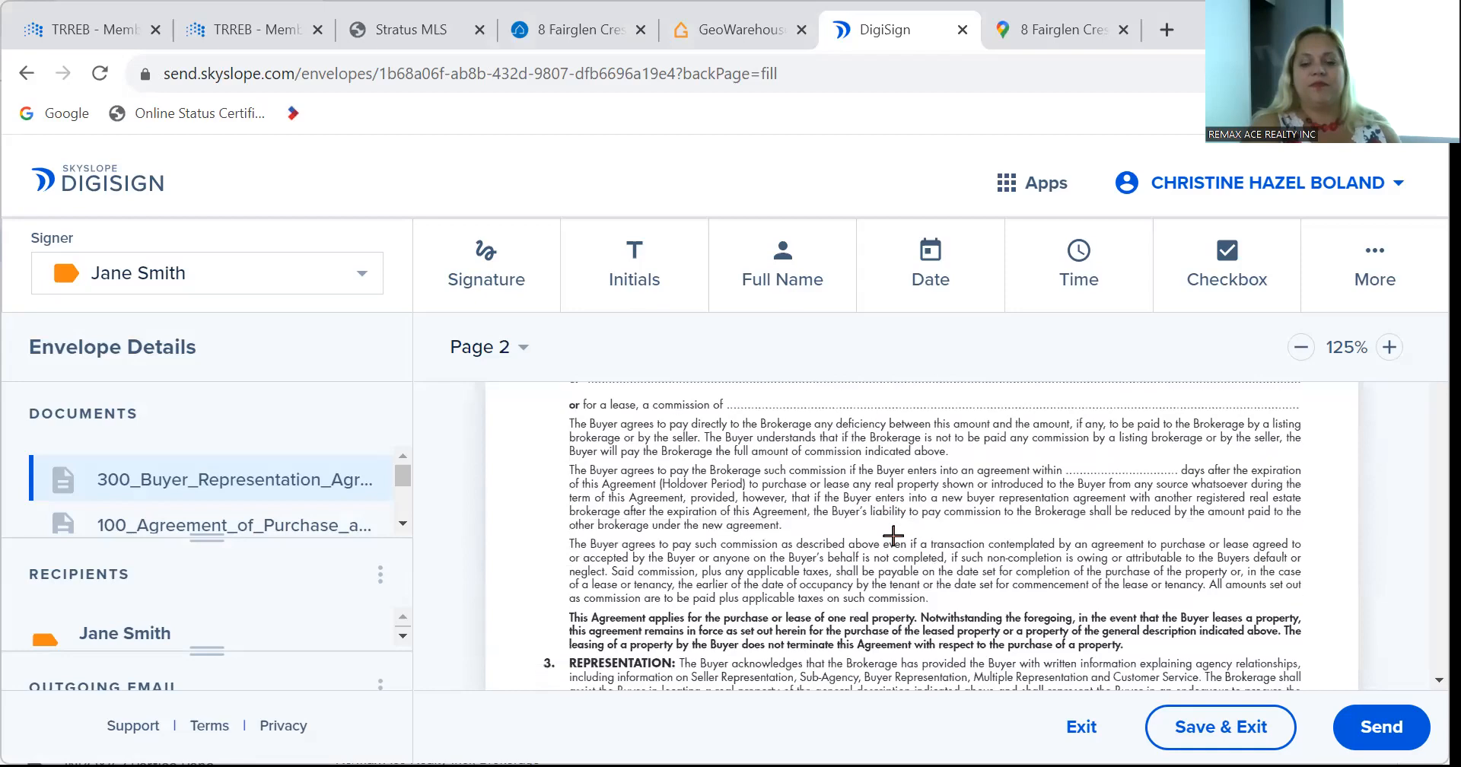
{"action": "scroll", "coordinate": [893, 536], "scroll_direction": "down", "scroll_amount": 10}
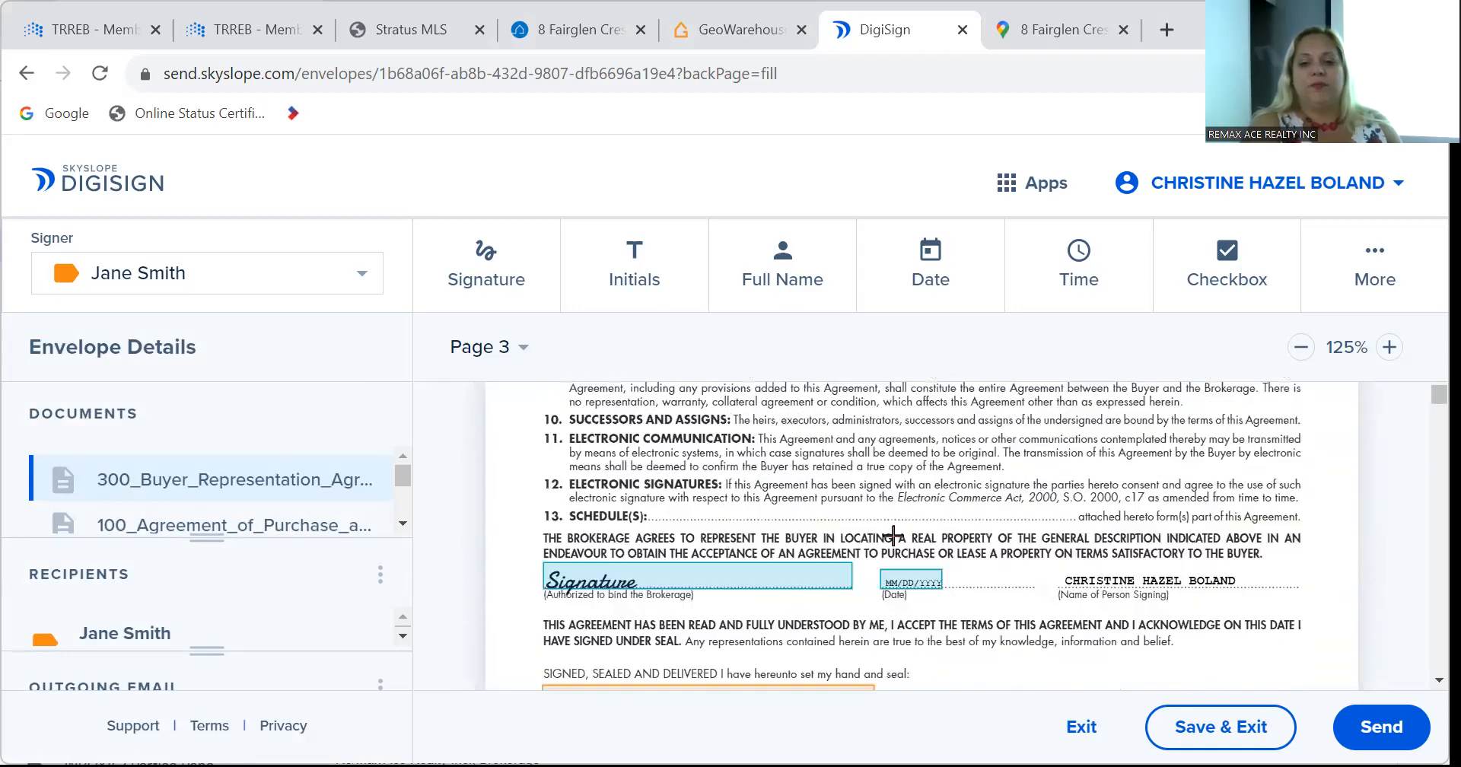
{"action": "scroll", "coordinate": [893, 536], "scroll_direction": "down", "scroll_amount": 5}
{"action": "scroll", "coordinate": [897, 546], "scroll_direction": "up", "scroll_amount": 4}
{"action": "scroll", "coordinate": [894, 546], "scroll_direction": "up", "scroll_amount": 3}
{"action": "scroll", "coordinate": [895, 546], "scroll_direction": "down", "scroll_amount": 4}
{"action": "scroll", "coordinate": [894, 542], "scroll_direction": "up", "scroll_amount": 1}
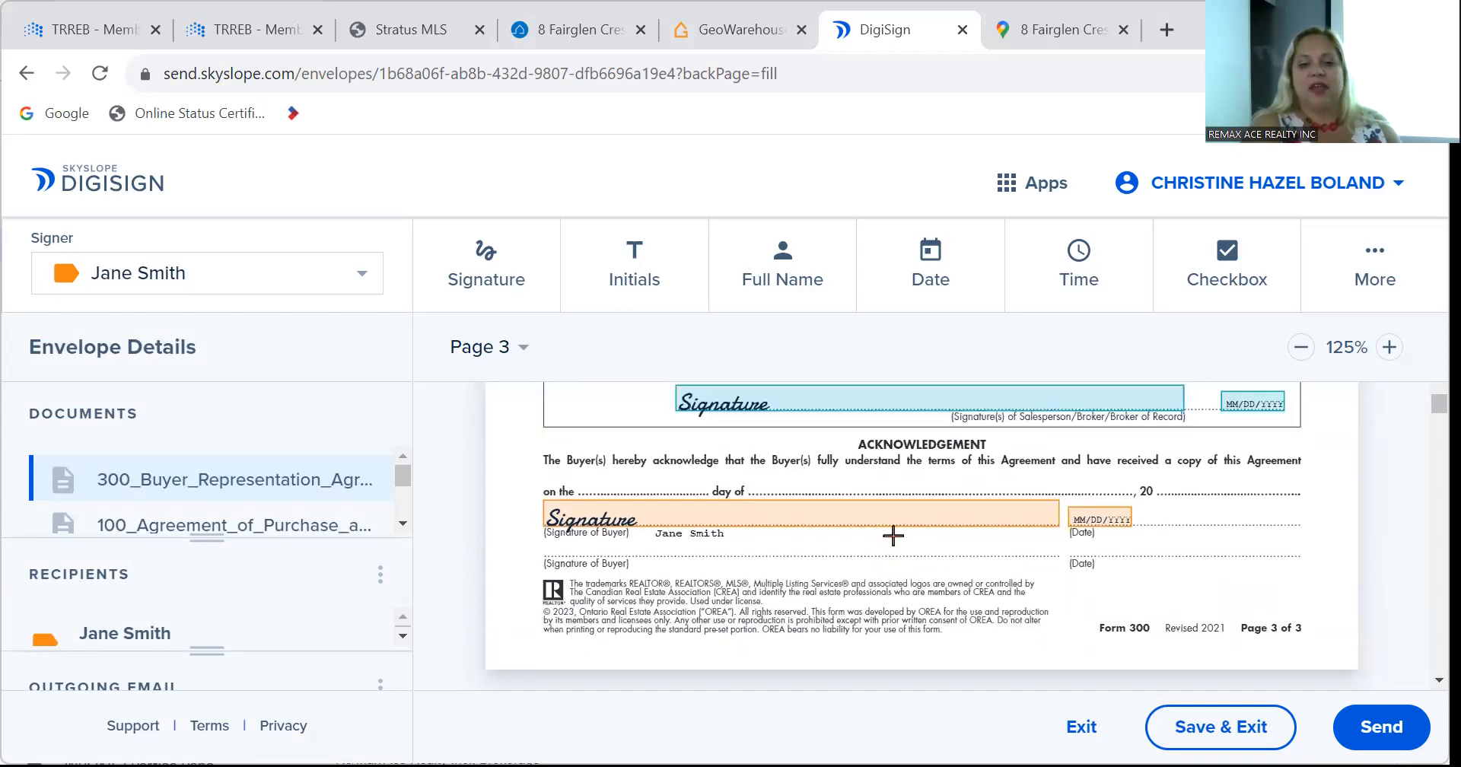
{"action": "scroll", "coordinate": [893, 535], "scroll_direction": "down", "scroll_amount": 1}
{"action": "scroll", "coordinate": [893, 535], "scroll_direction": "up", "scroll_amount": 1}
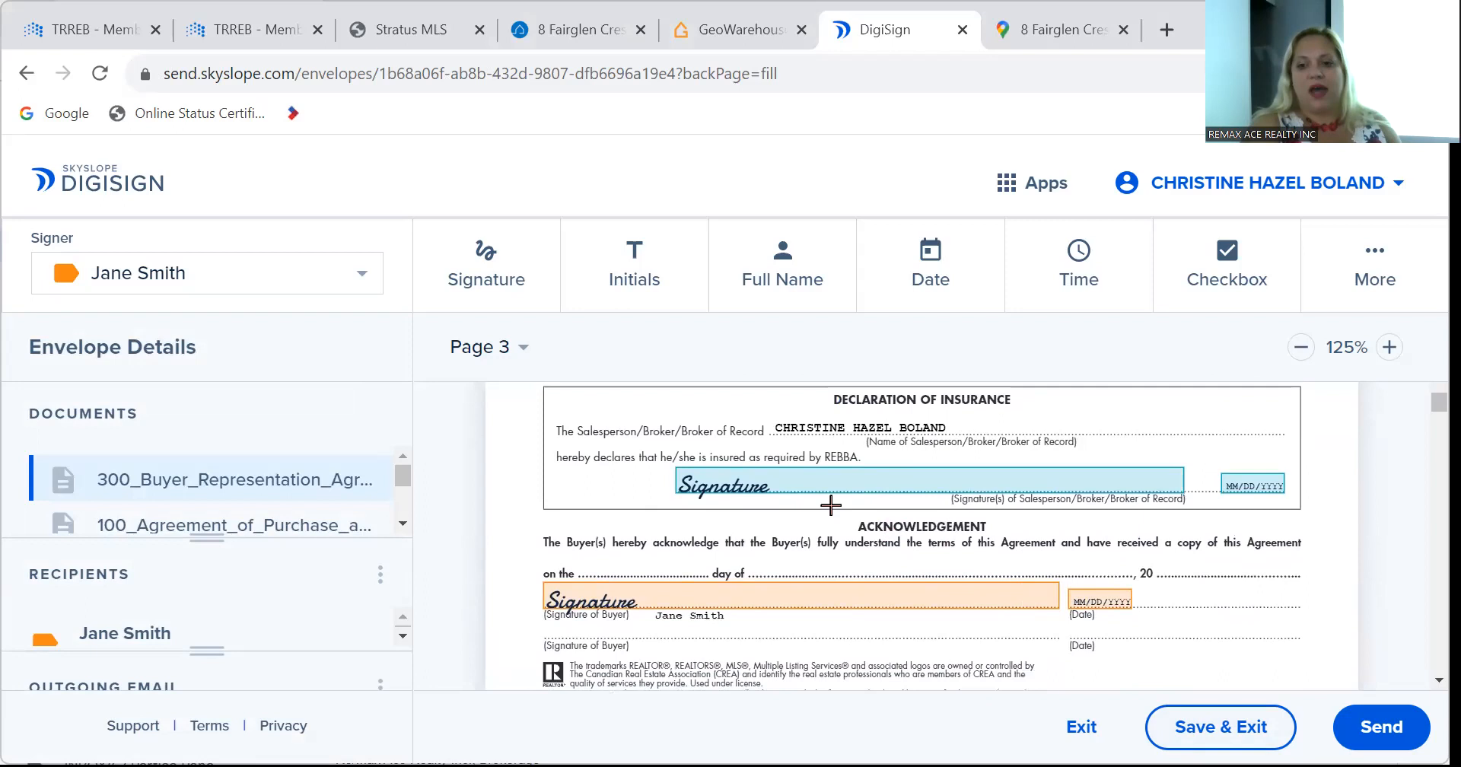
Place a buyer text field reading 'July' on the Acknowledgement's day-of line, plus another text field to its right.
{"action": "left_click", "coordinate": [1336, 272]}
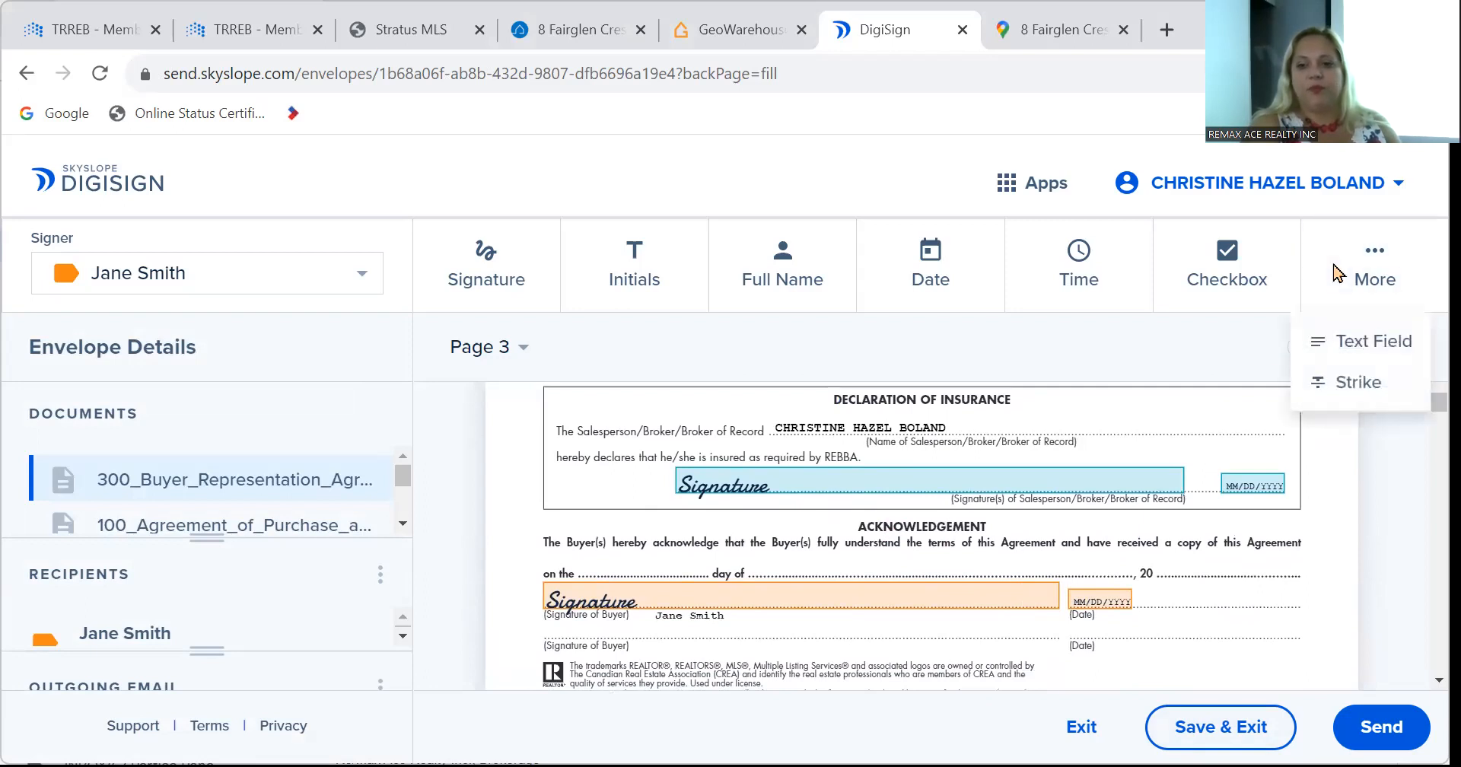
{"action": "left_click", "coordinate": [1344, 355]}
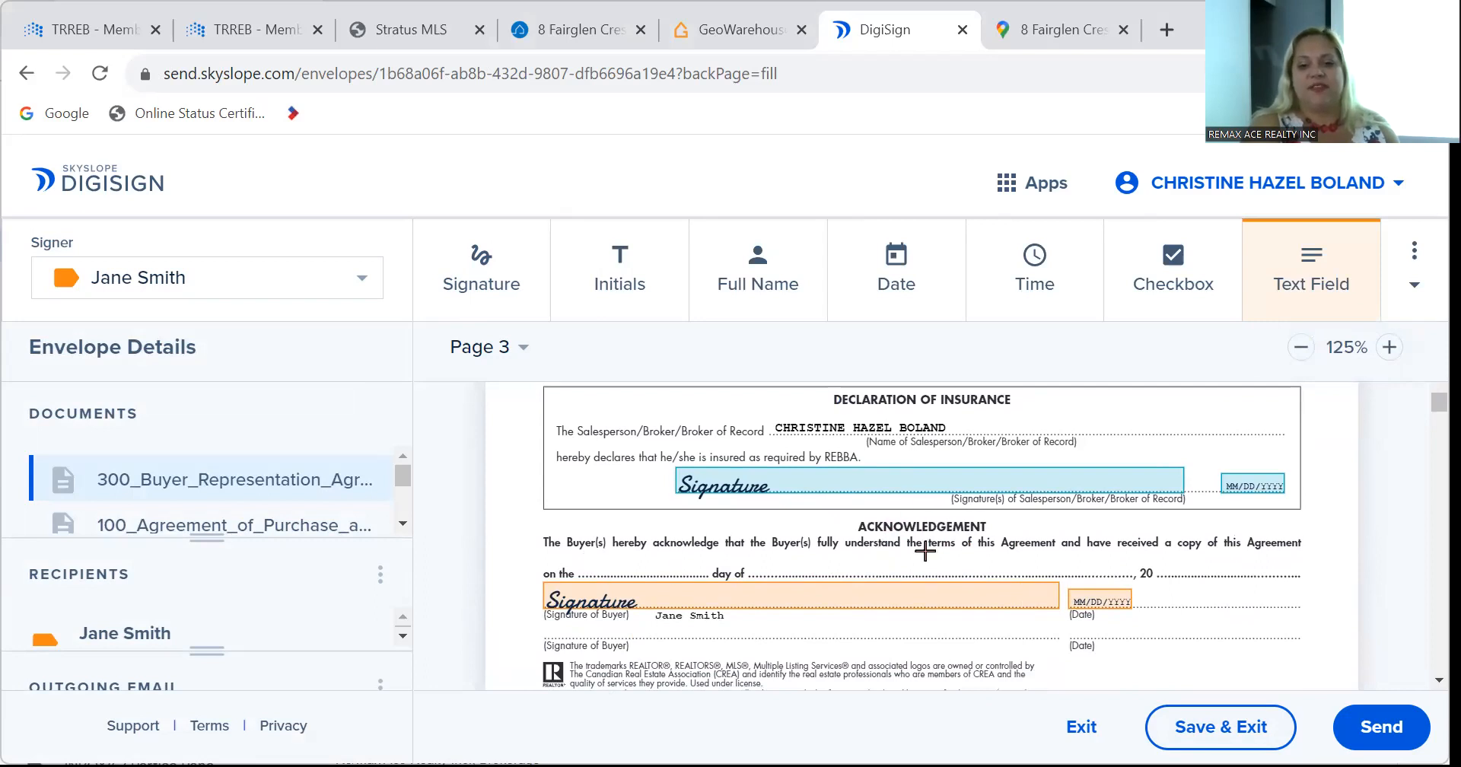
{"action": "left_click", "coordinate": [822, 568]}
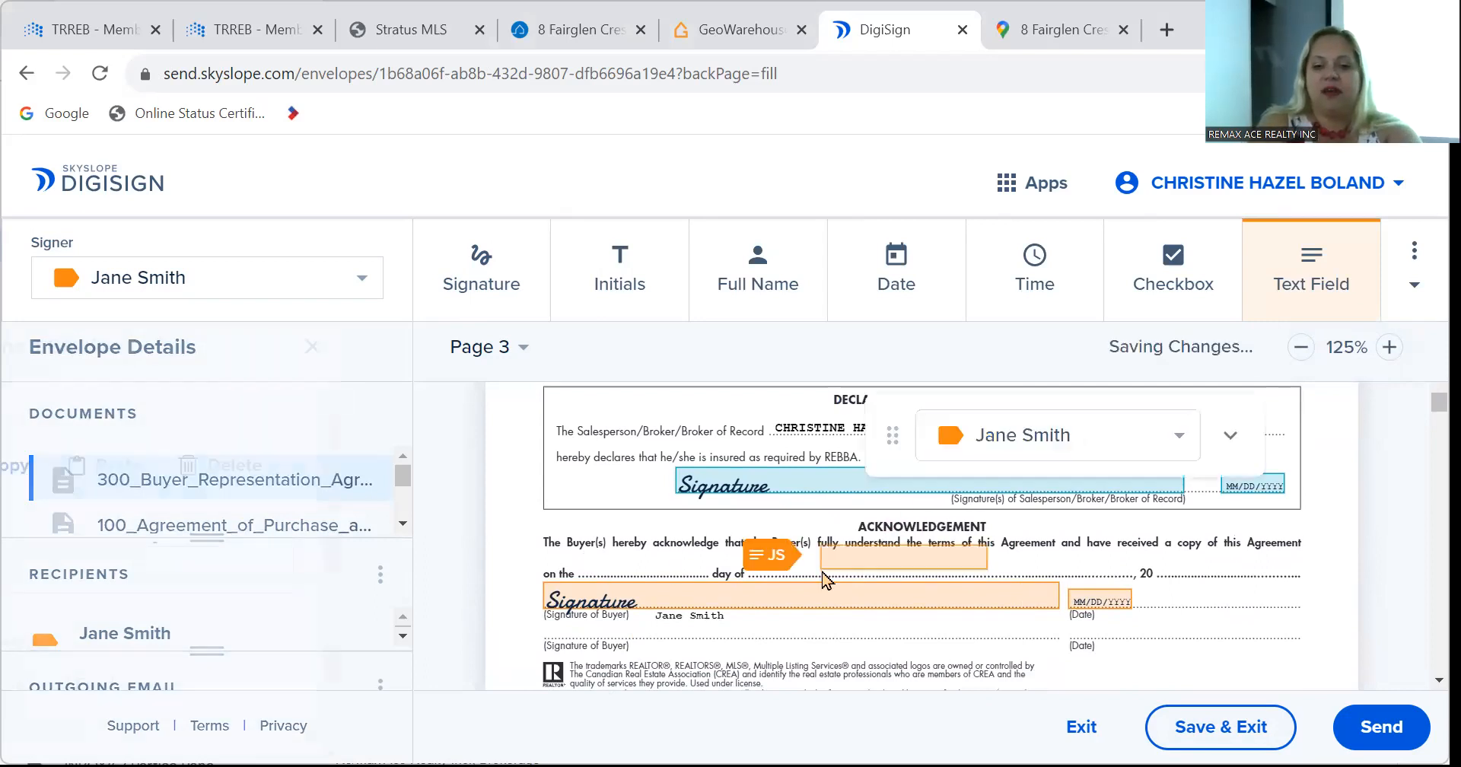
{"action": "left_click_drag", "start_coordinate": [868, 550], "coordinate": [866, 555]}
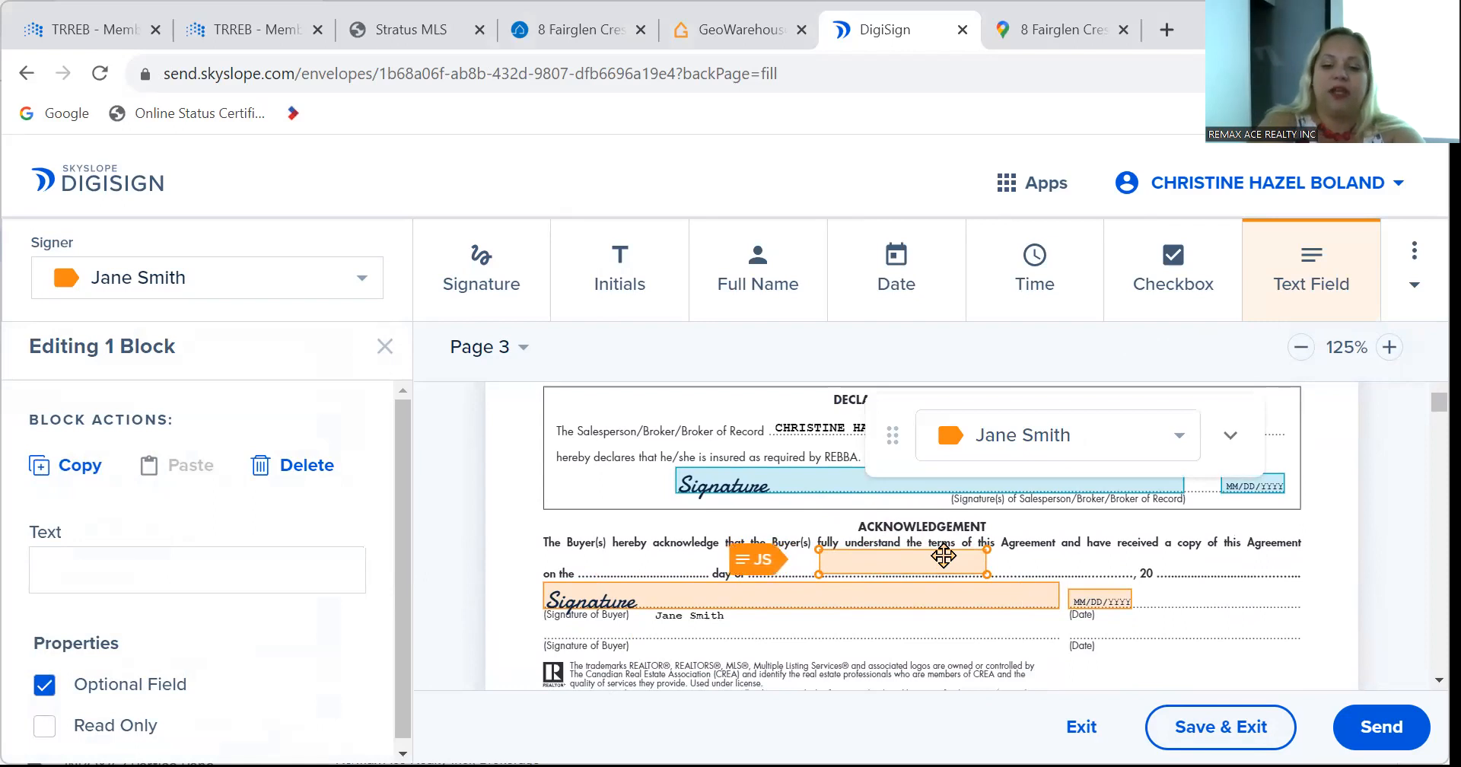
{"action": "left_click", "coordinate": [943, 556]}
{"action": "type", "text": "July"}
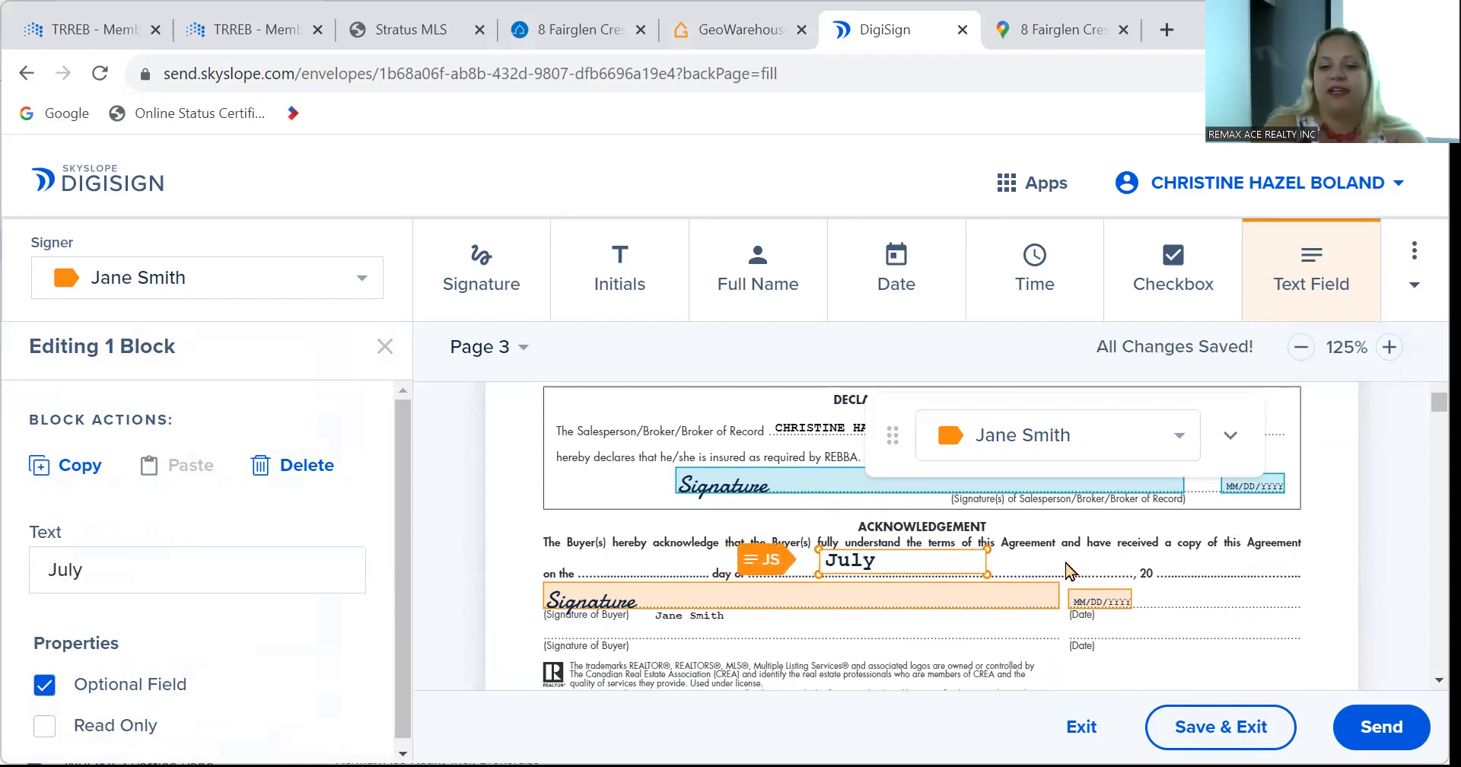
{"action": "left_click", "coordinate": [1059, 559]}
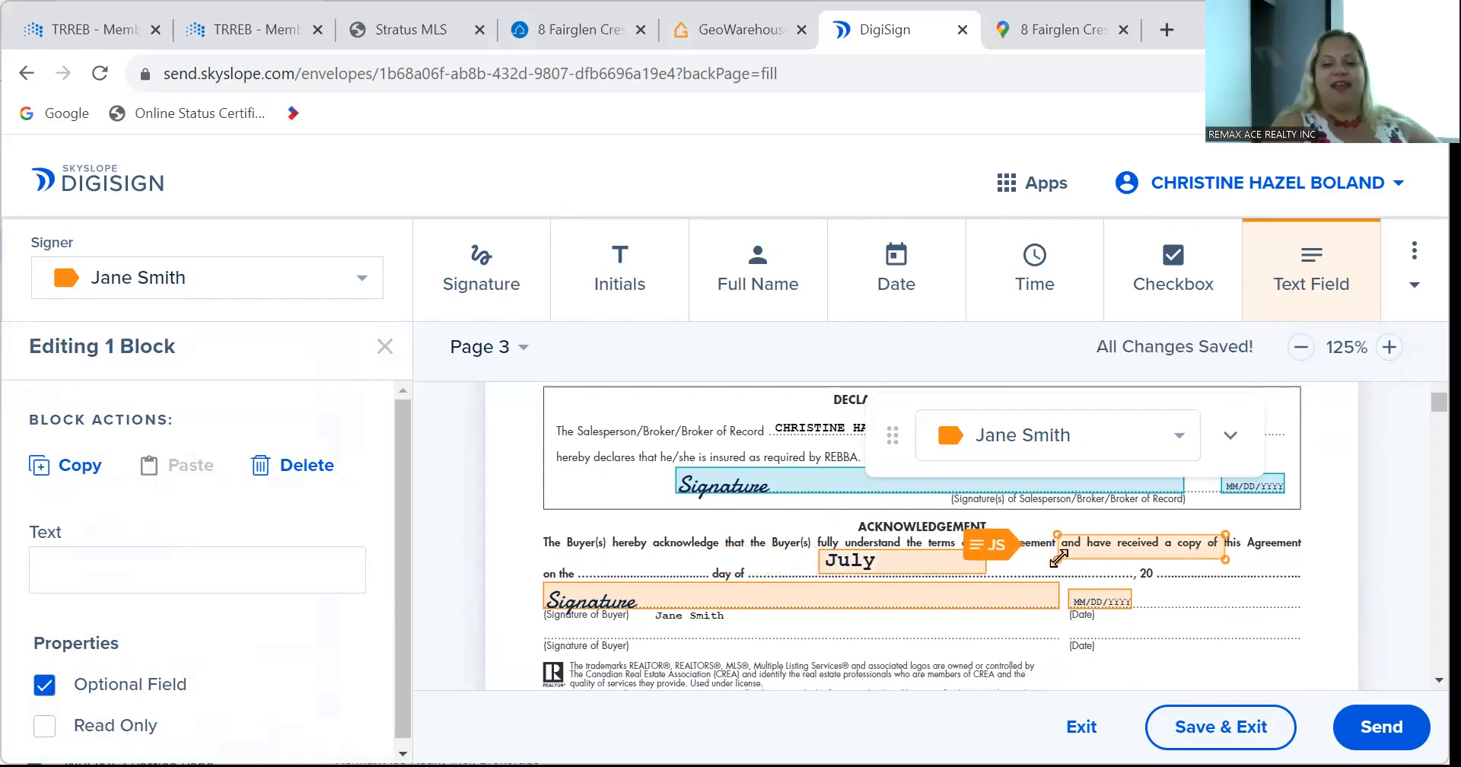
Scroll through Form 100 to page 6 and move the floating signer panel off the clauses.
{"action": "scroll", "coordinate": [824, 604], "scroll_direction": "down", "scroll_amount": 3}
{"action": "scroll", "coordinate": [824, 604], "scroll_direction": "down", "scroll_amount": 5}
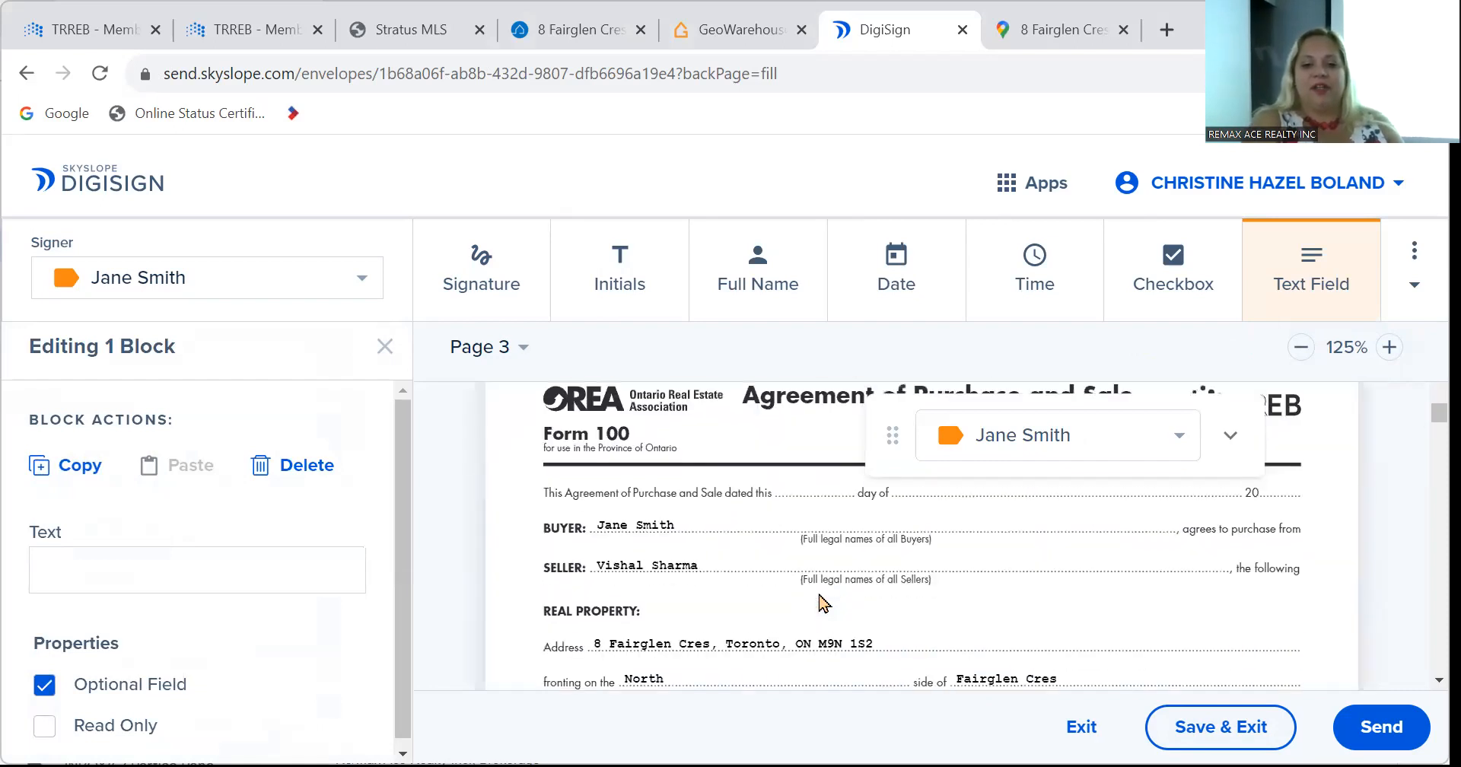
{"action": "scroll", "coordinate": [824, 603], "scroll_direction": "down", "scroll_amount": 10}
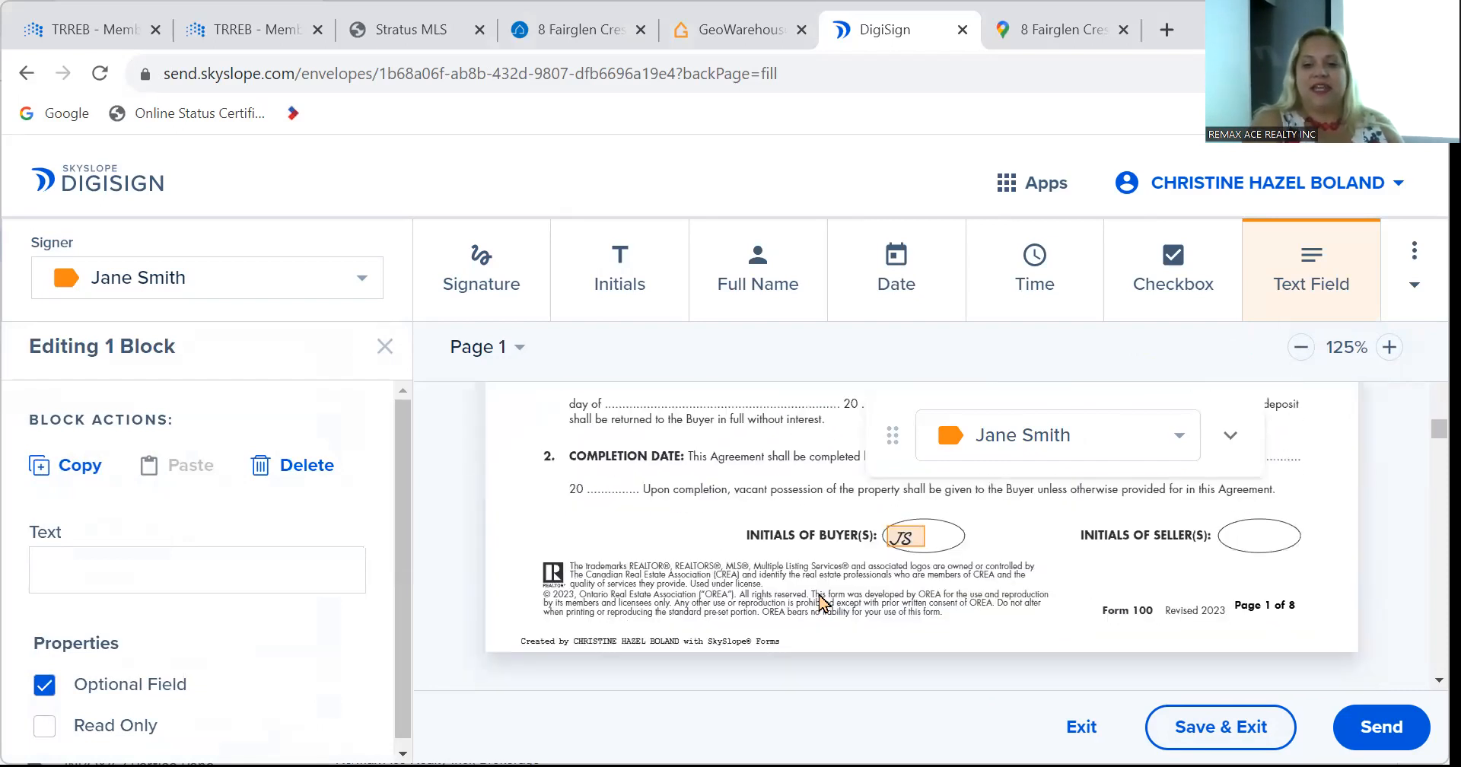
{"action": "scroll", "coordinate": [822, 604], "scroll_direction": "down", "scroll_amount": 10}
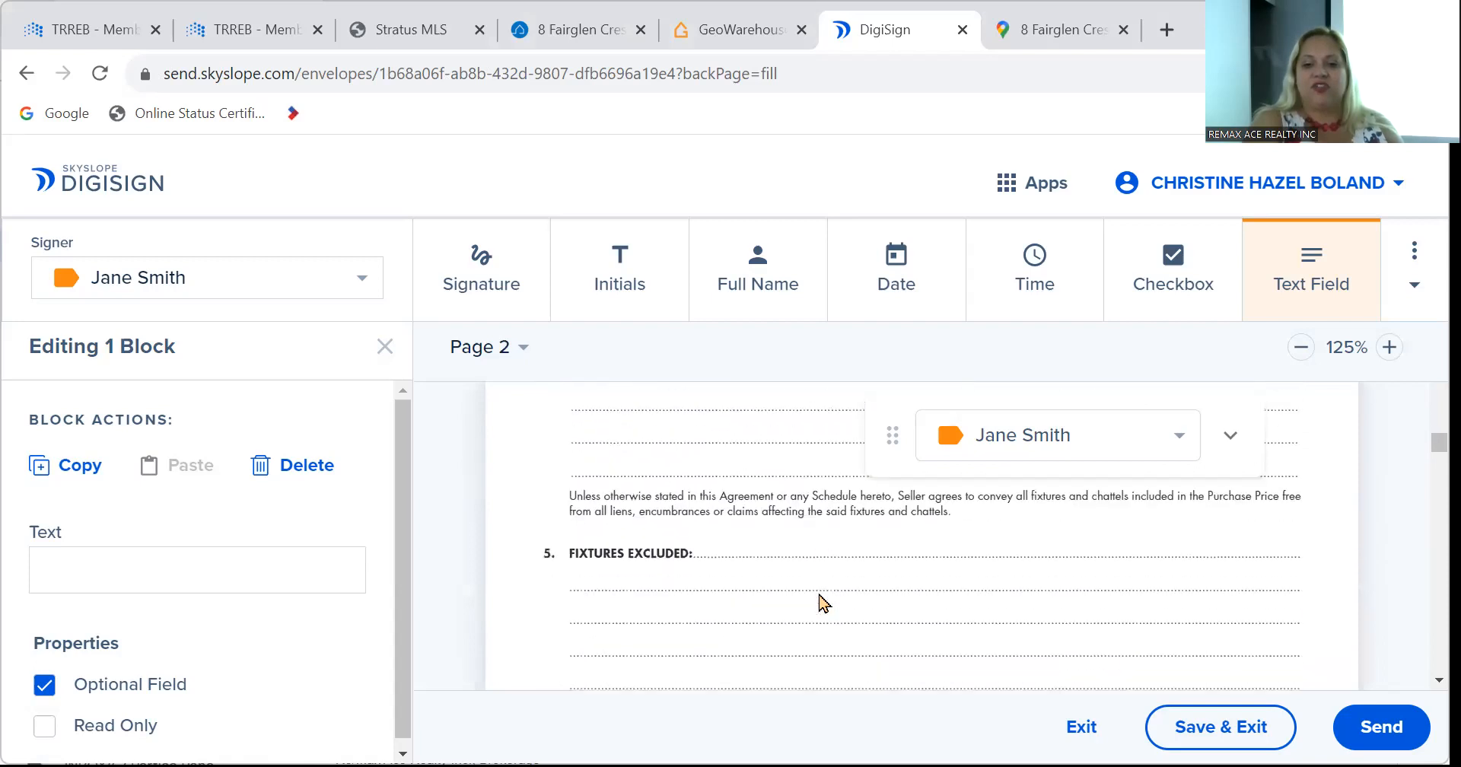
{"action": "scroll", "coordinate": [820, 604], "scroll_direction": "up", "scroll_amount": 1}
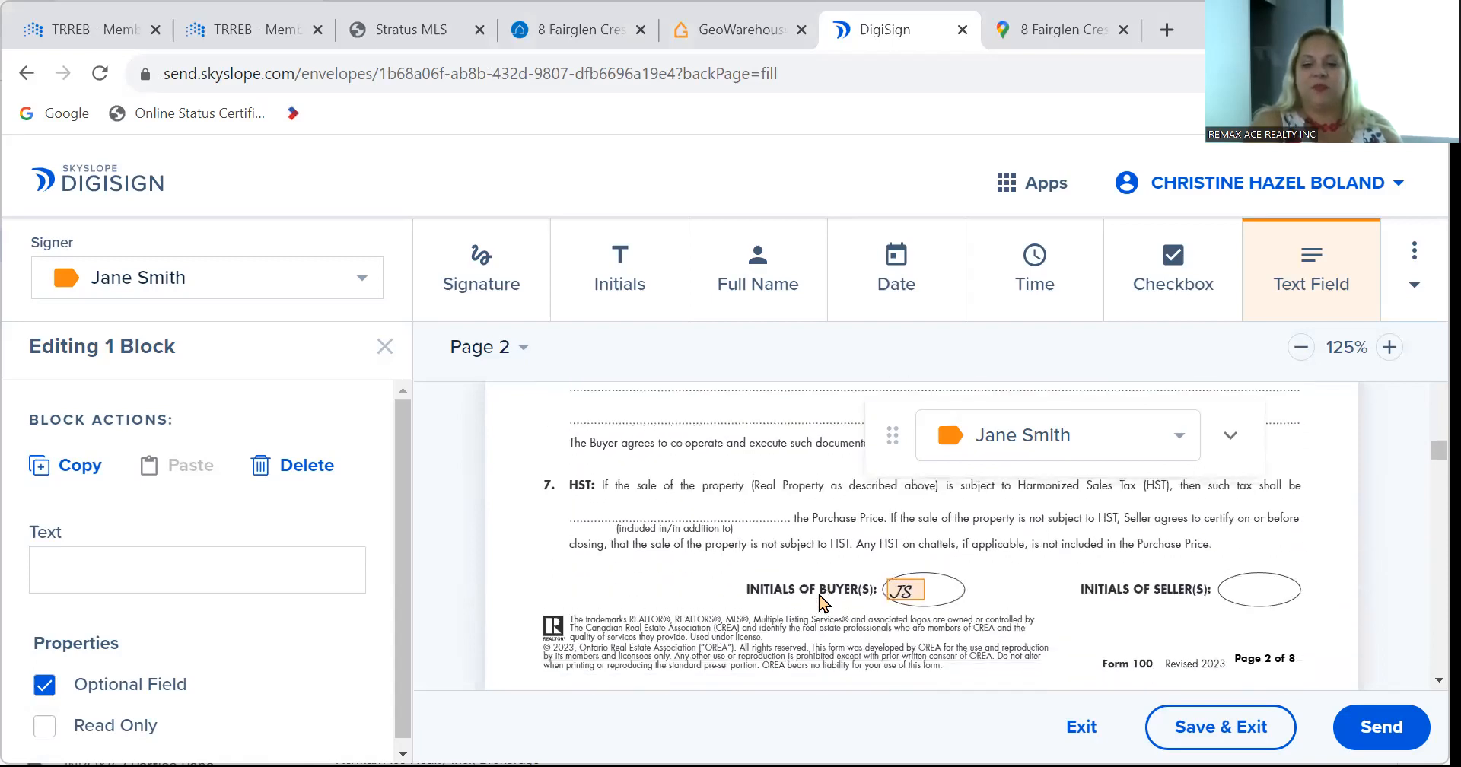
{"action": "scroll", "coordinate": [822, 604], "scroll_direction": "down", "scroll_amount": 10}
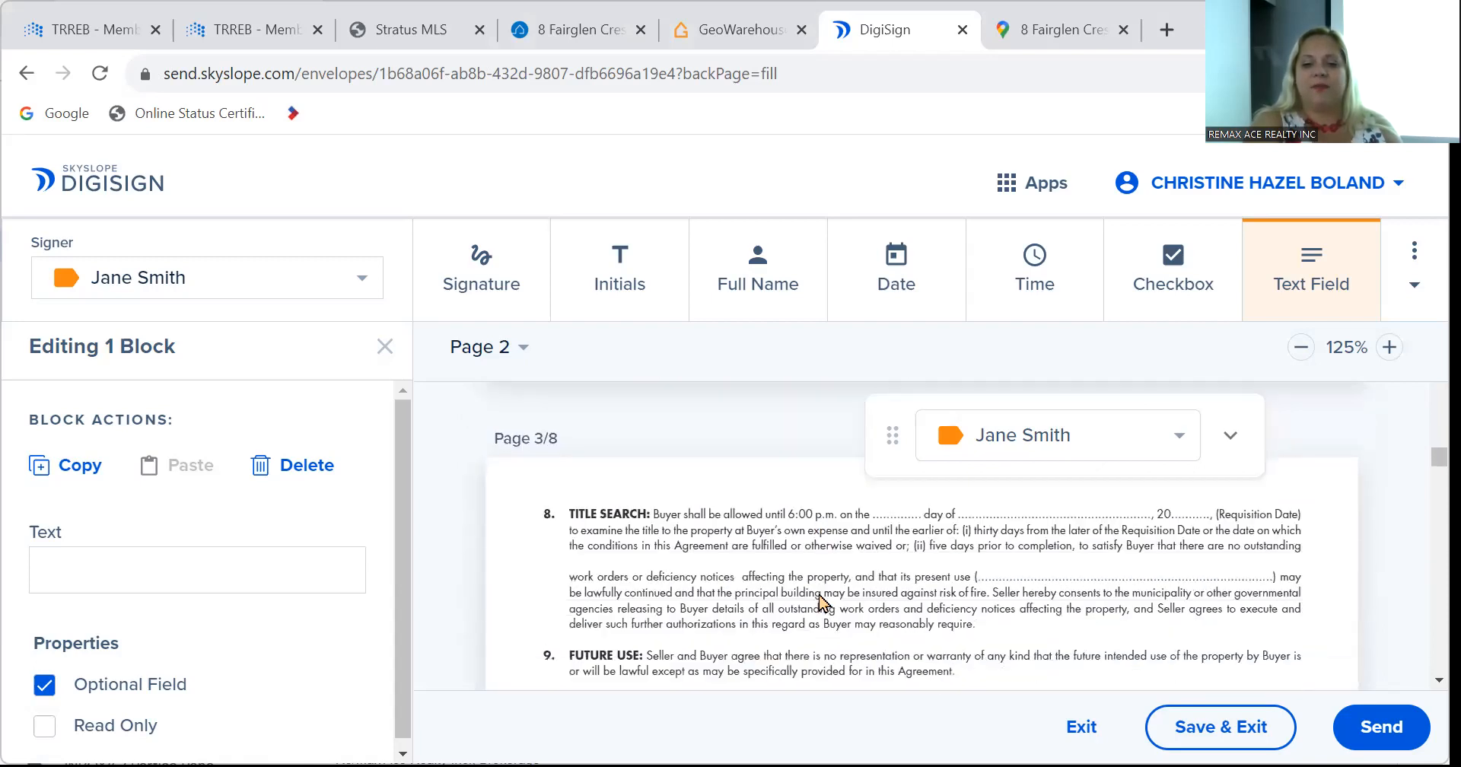
{"action": "scroll", "coordinate": [822, 603], "scroll_direction": "down", "scroll_amount": 4}
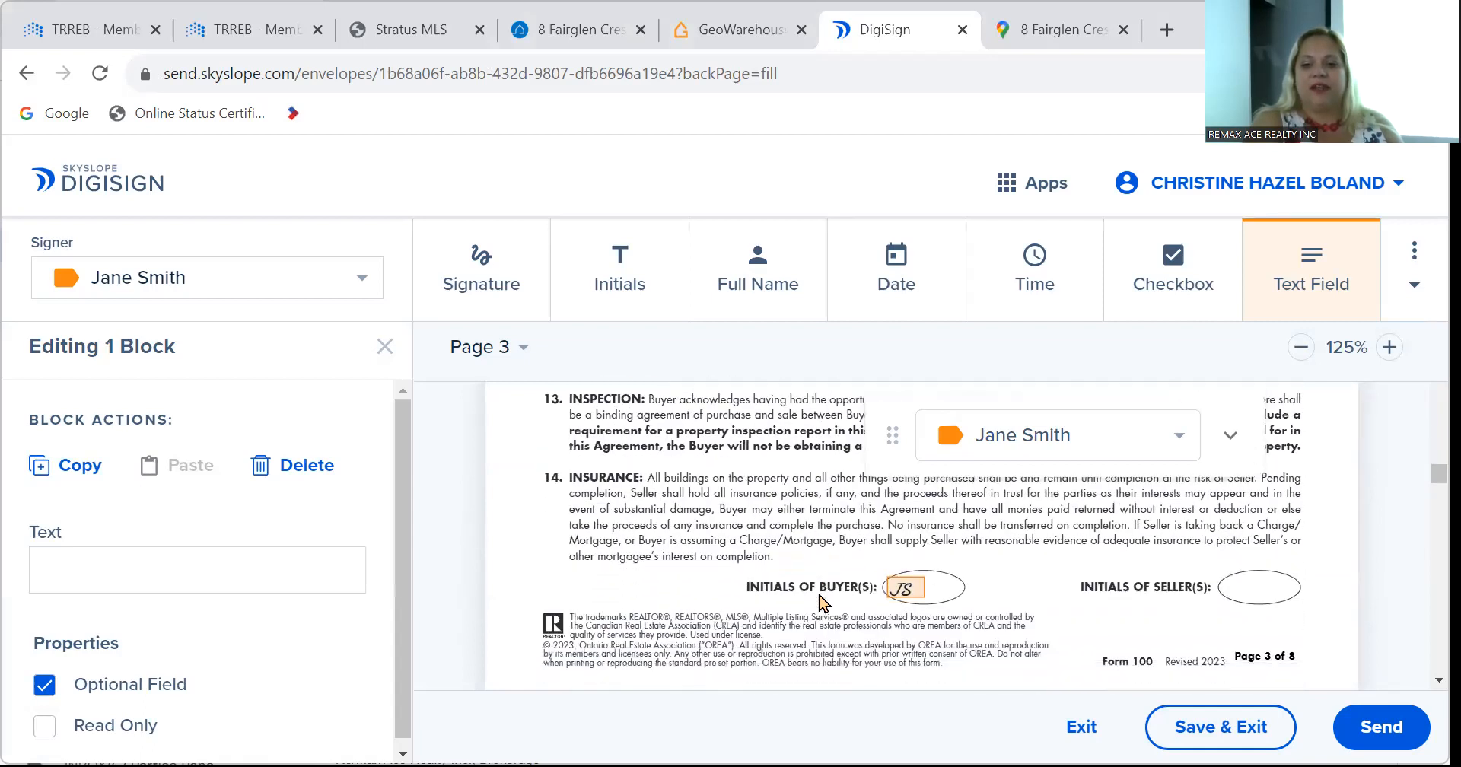
{"action": "scroll", "coordinate": [820, 604], "scroll_direction": "down", "scroll_amount": 8}
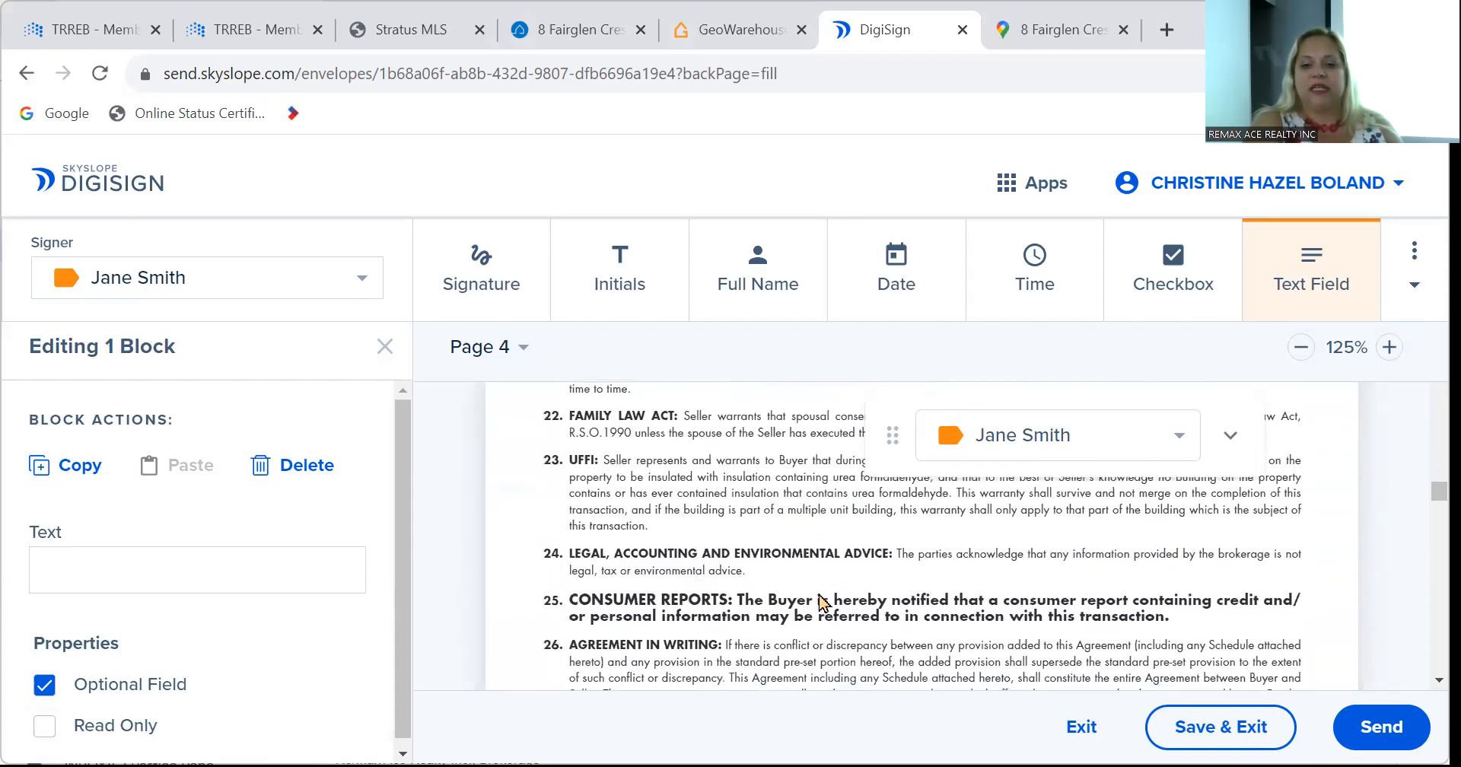
{"action": "scroll", "coordinate": [821, 604], "scroll_direction": "up", "scroll_amount": 2}
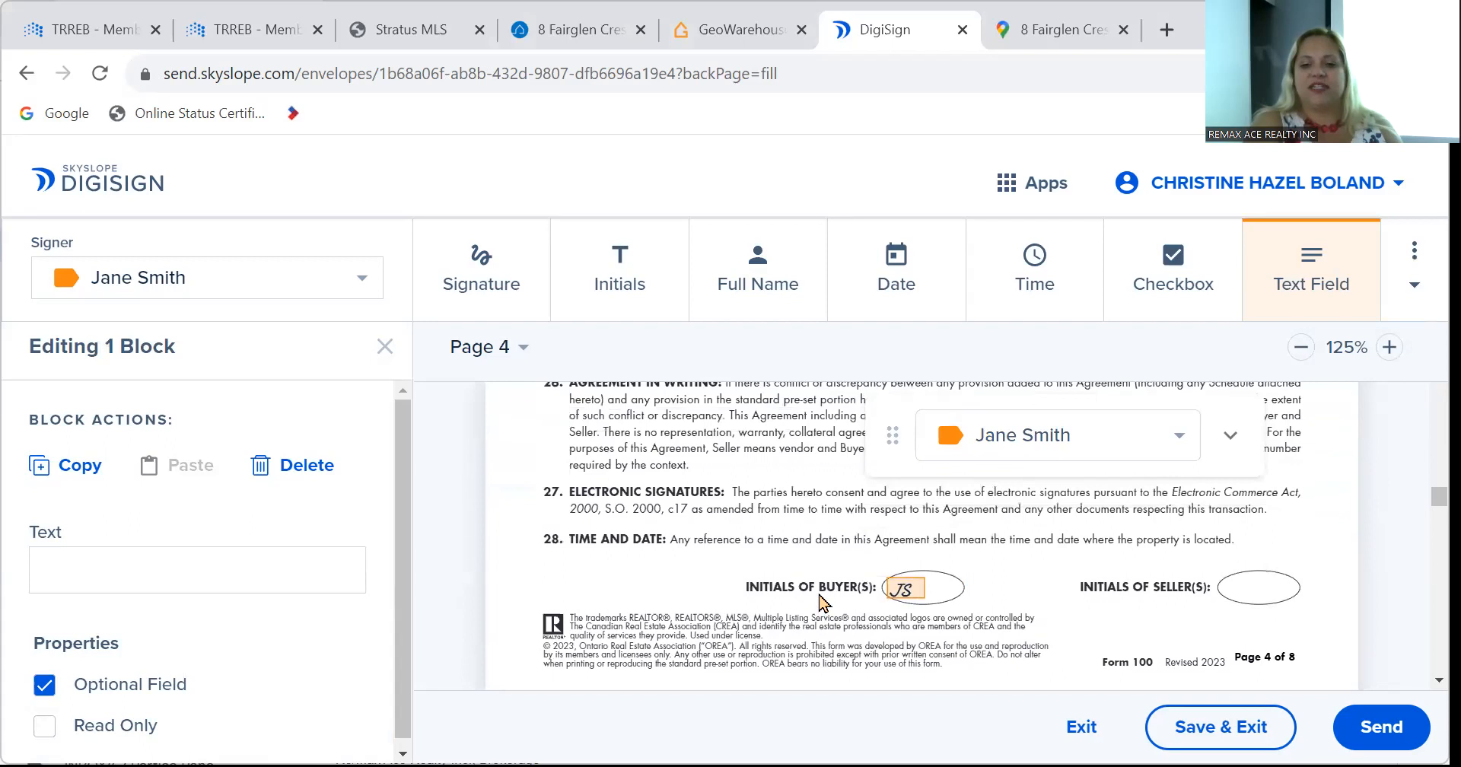
{"action": "scroll", "coordinate": [820, 603], "scroll_direction": "down", "scroll_amount": 5}
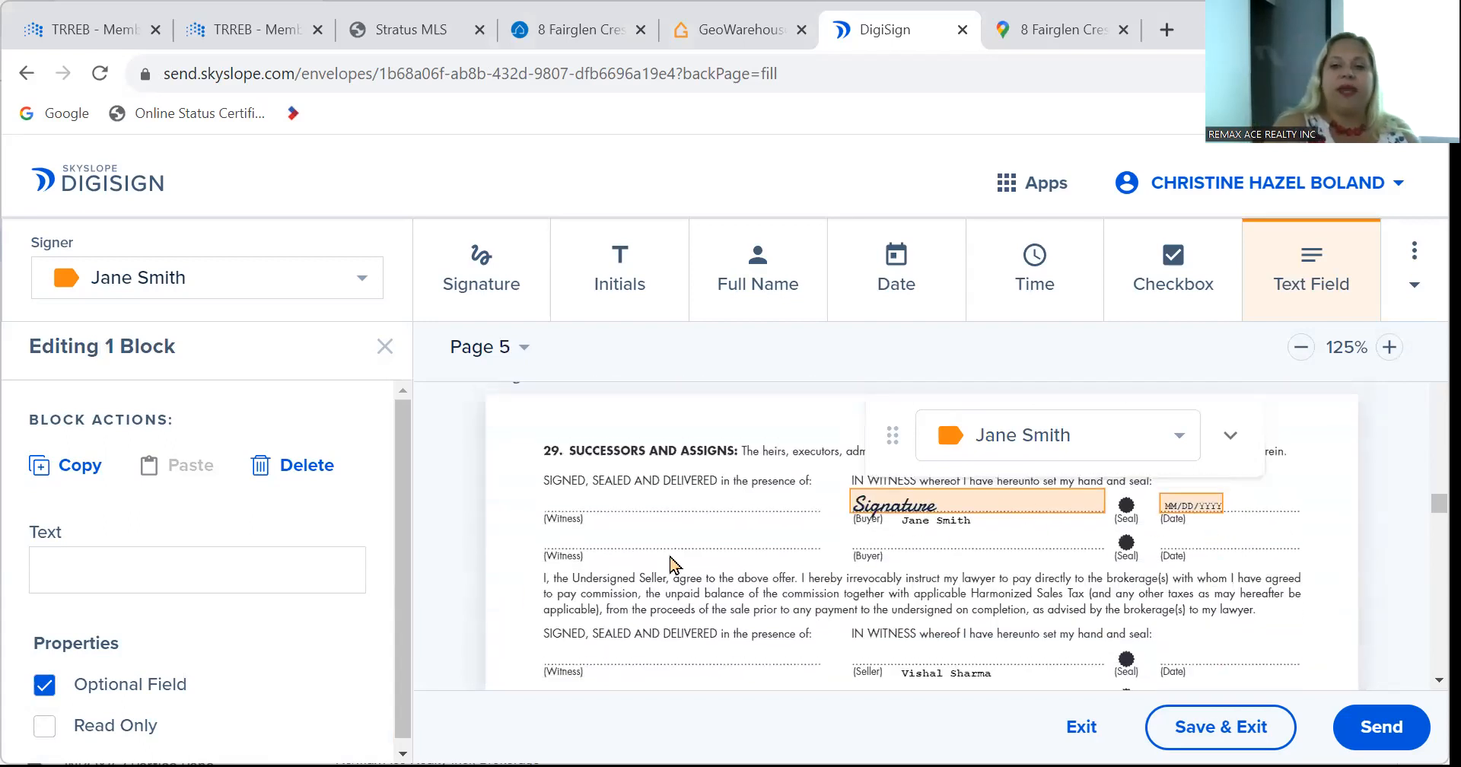
{"action": "scroll", "coordinate": [671, 565], "scroll_direction": "down", "scroll_amount": 8}
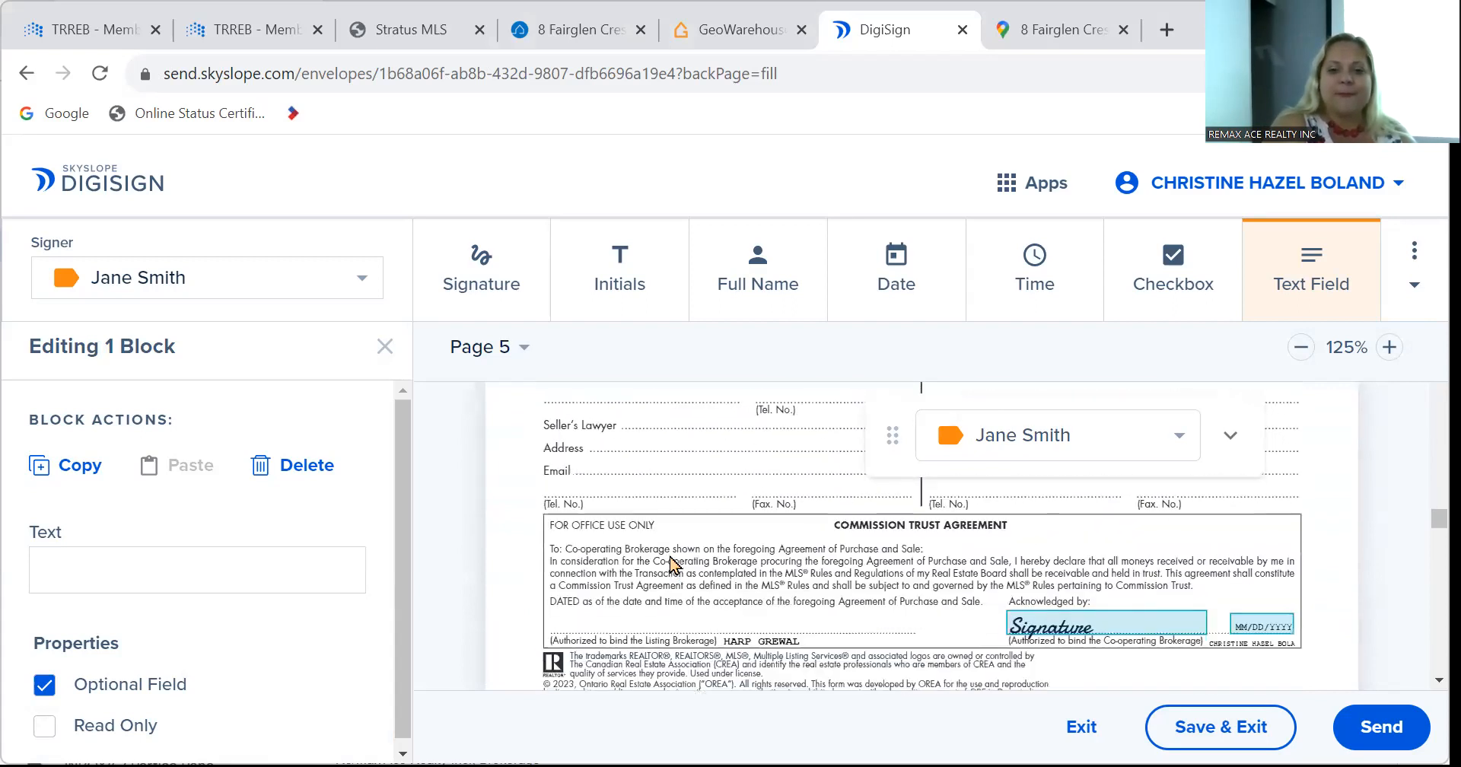
{"action": "scroll", "coordinate": [671, 564], "scroll_direction": "down", "scroll_amount": 2}
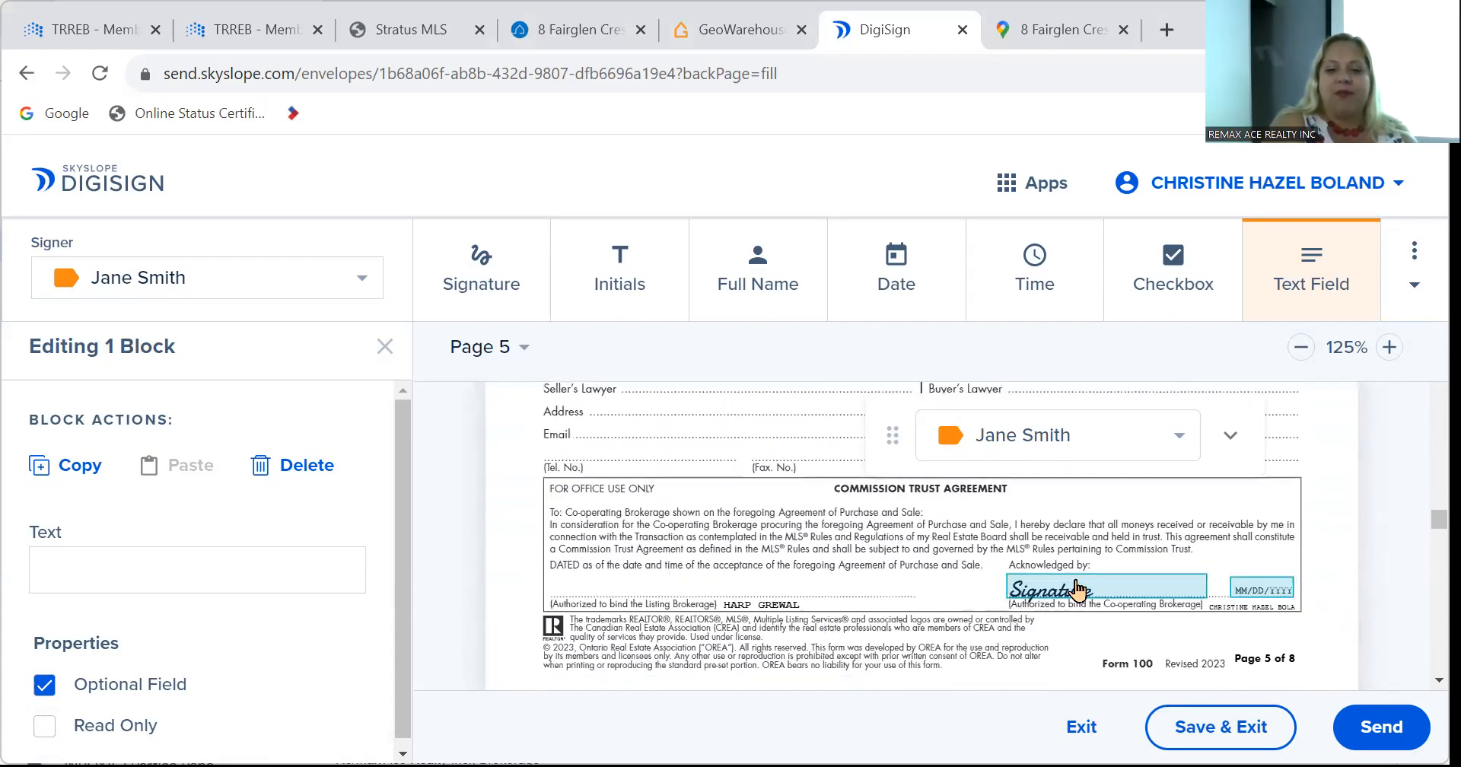
{"action": "scroll", "coordinate": [746, 548], "scroll_direction": "down", "scroll_amount": 10}
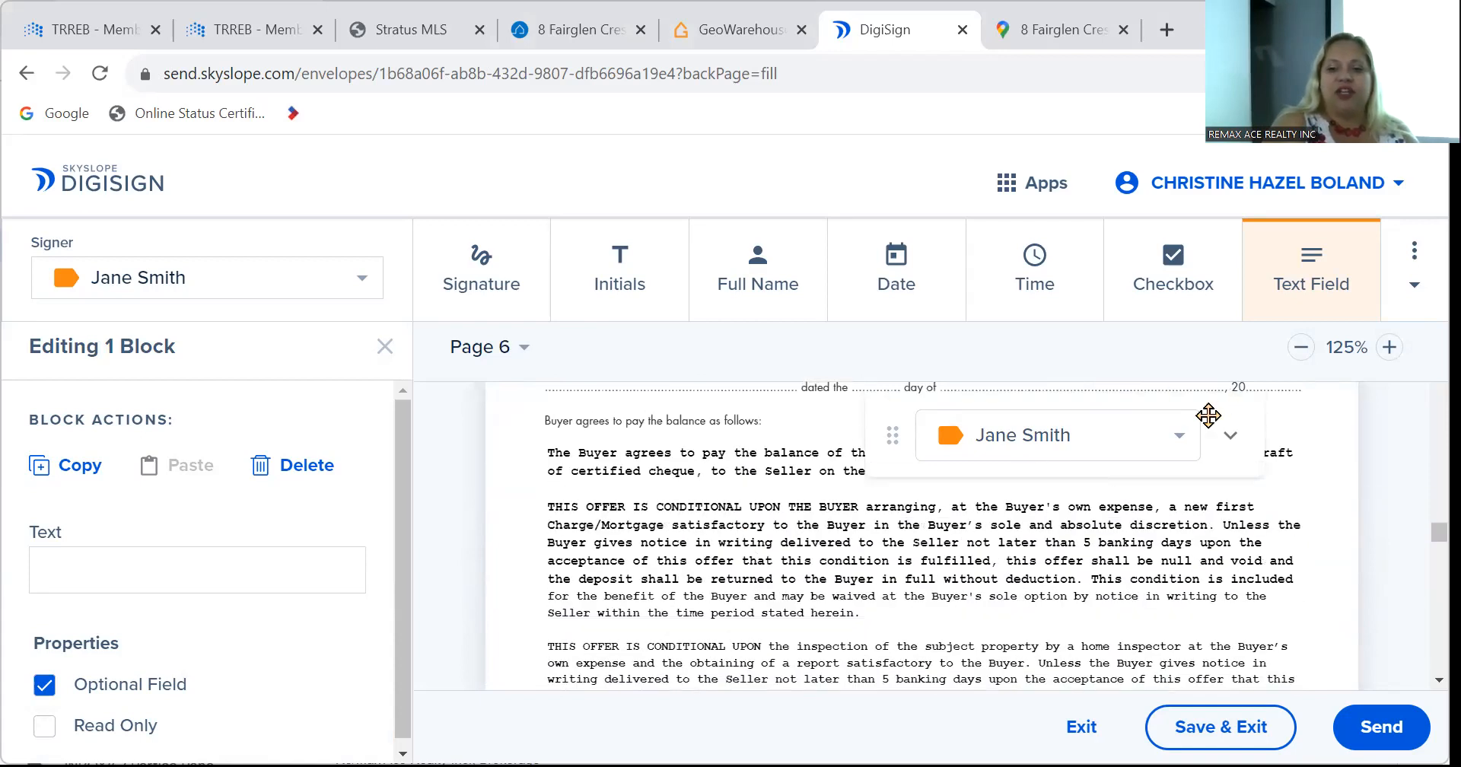
{"action": "left_click_drag", "start_coordinate": [1206, 416], "coordinate": [1333, 385]}
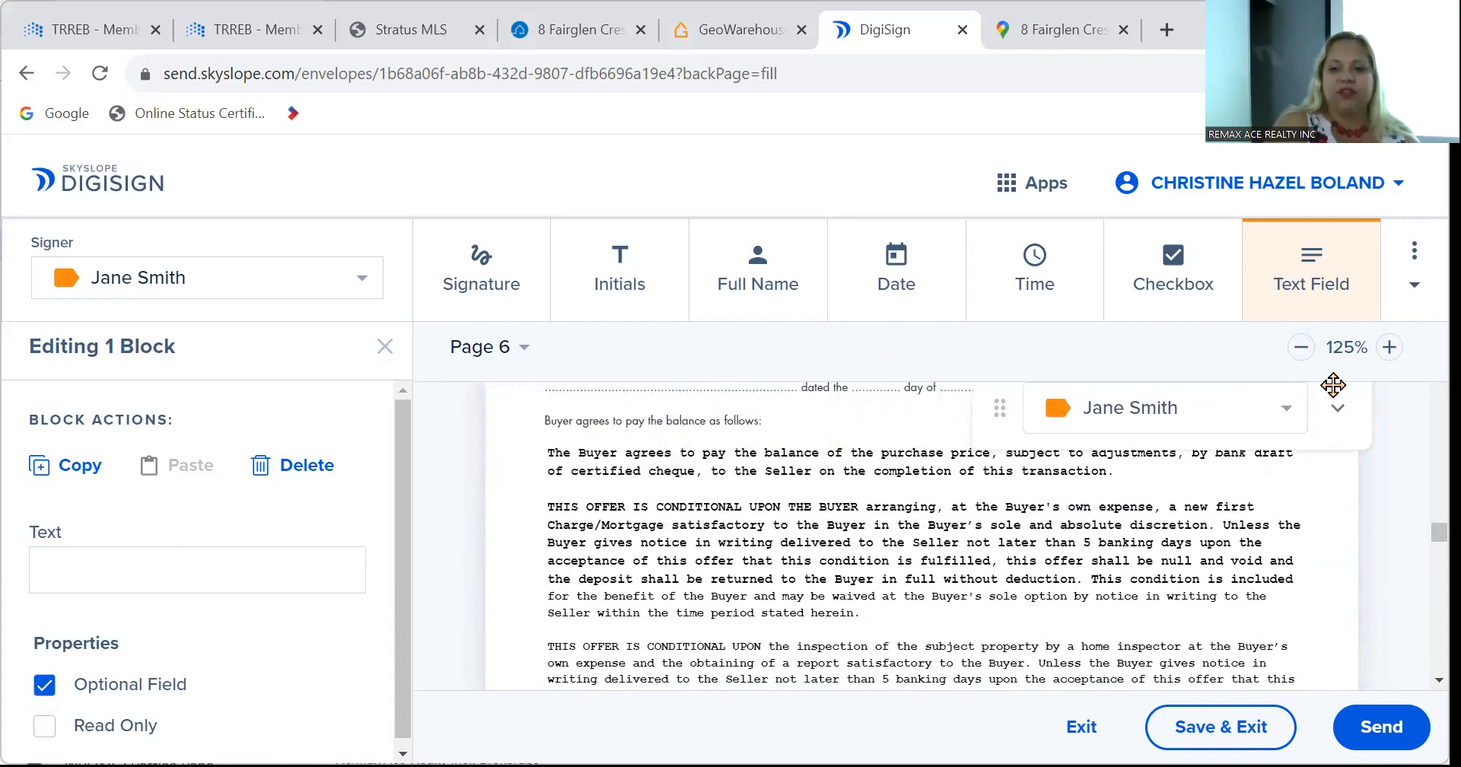
Strike through the mortgage financing, home inspection and chattels warranty paragraphs on page 6.
{"action": "left_click", "coordinate": [1414, 293]}
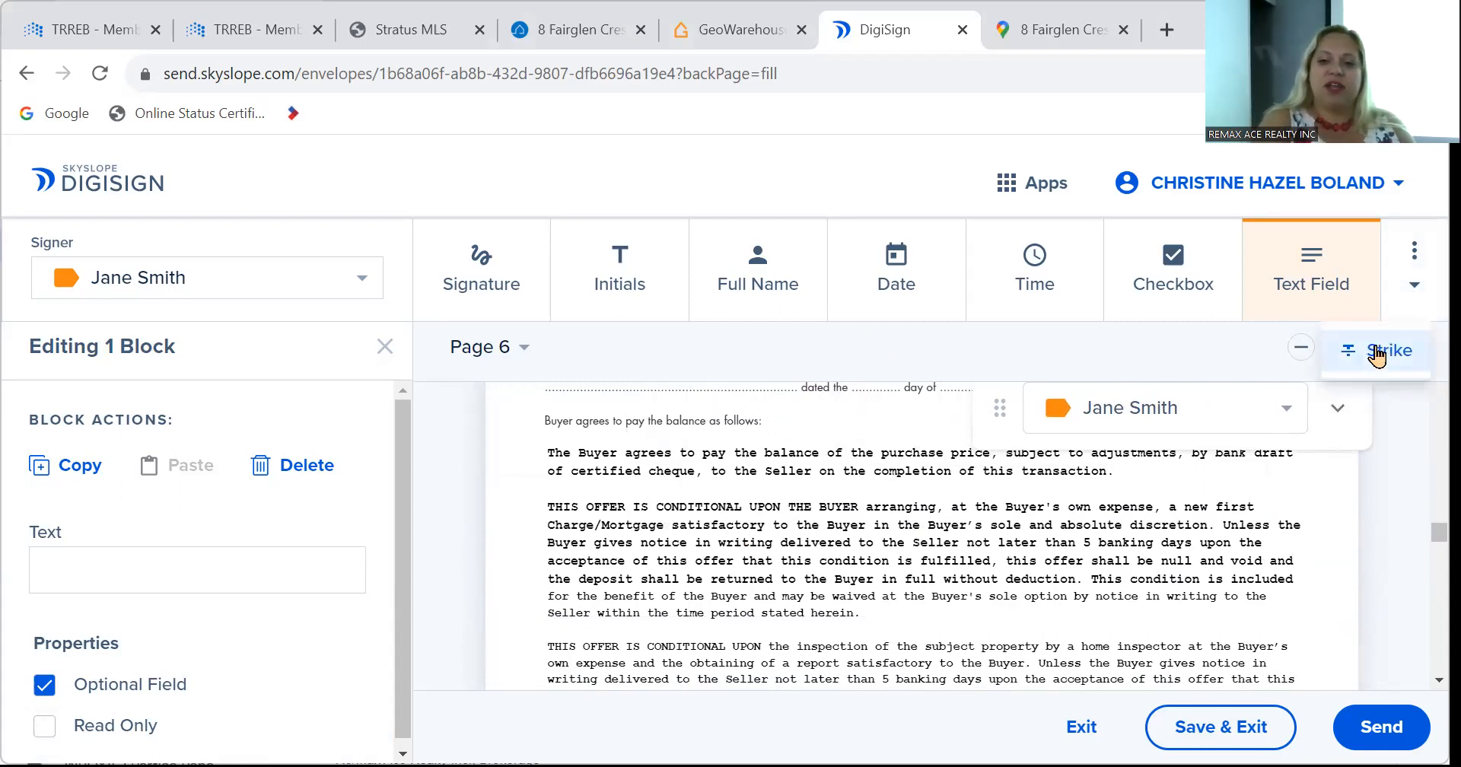
{"action": "left_click", "coordinate": [1376, 351]}
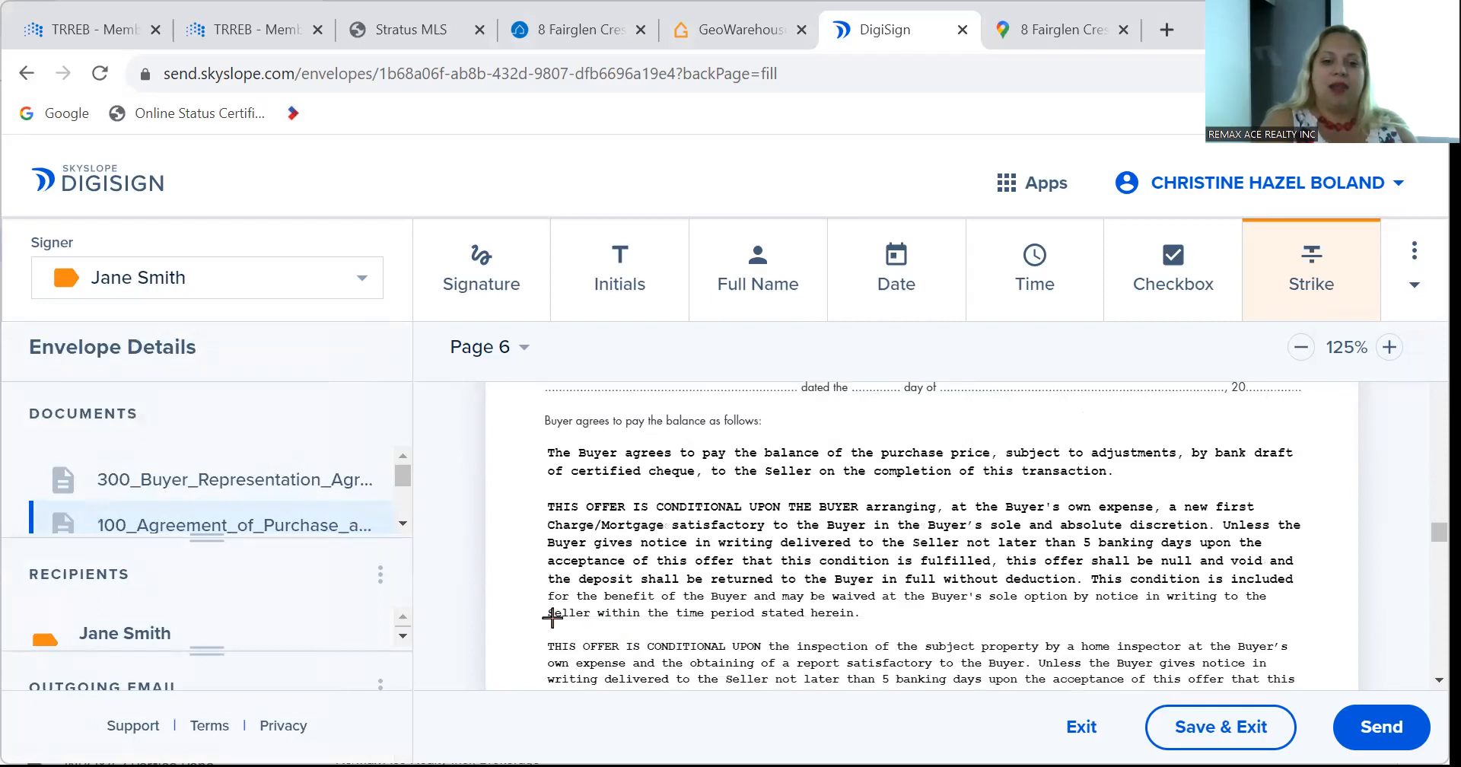
{"action": "left_click_drag", "start_coordinate": [552, 617], "coordinate": [1278, 506]}
{"action": "scroll", "coordinate": [1065, 571], "scroll_direction": "up", "scroll_amount": 1}
{"action": "scroll", "coordinate": [873, 637], "scroll_direction": "down", "scroll_amount": 3}
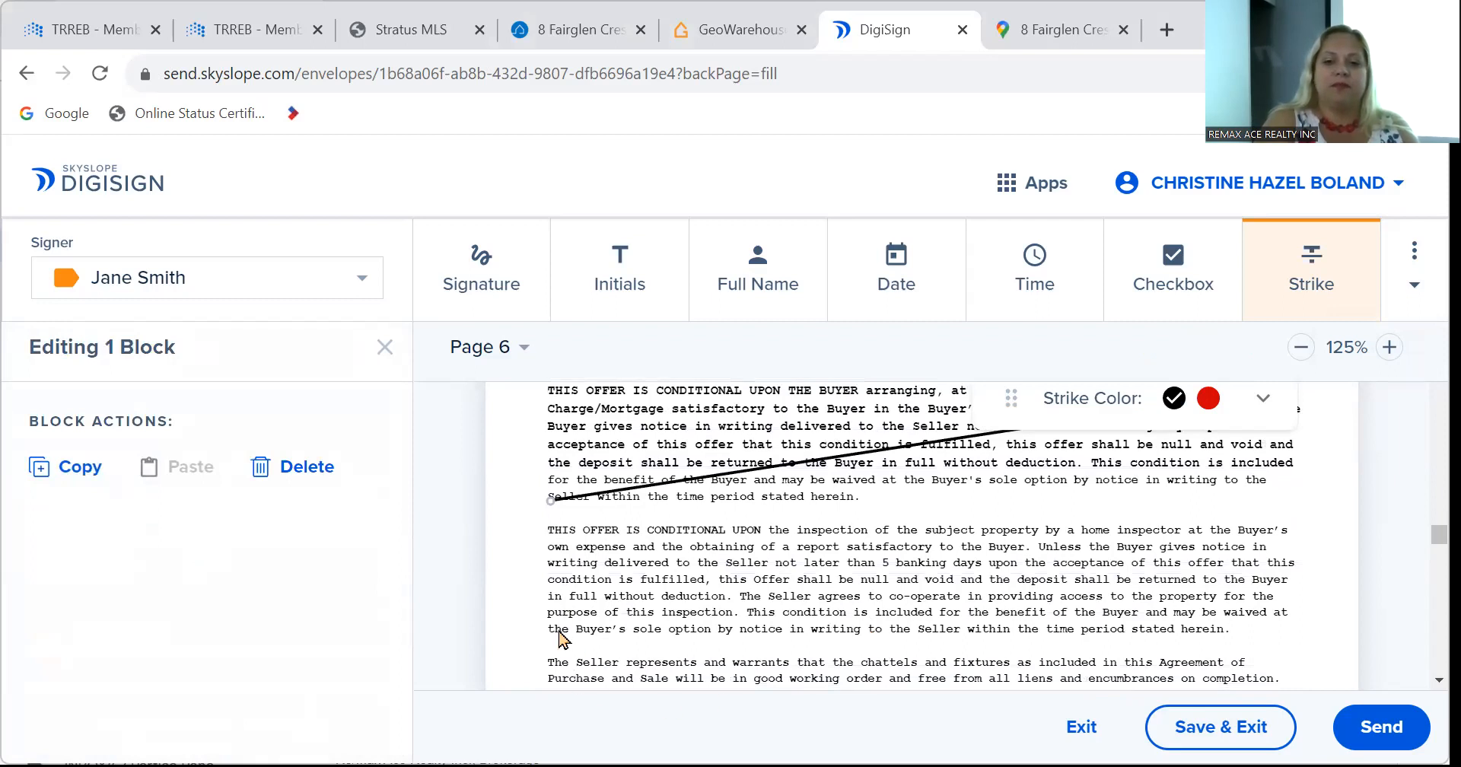
{"action": "mouse_move", "coordinate": [559, 632]}
{"action": "left_mouse_down"}
{"action": "mouse_move", "coordinate": [787, 536]}
{"action": "mouse_move", "coordinate": [1328, 526]}
{"action": "left_mouse_up"}
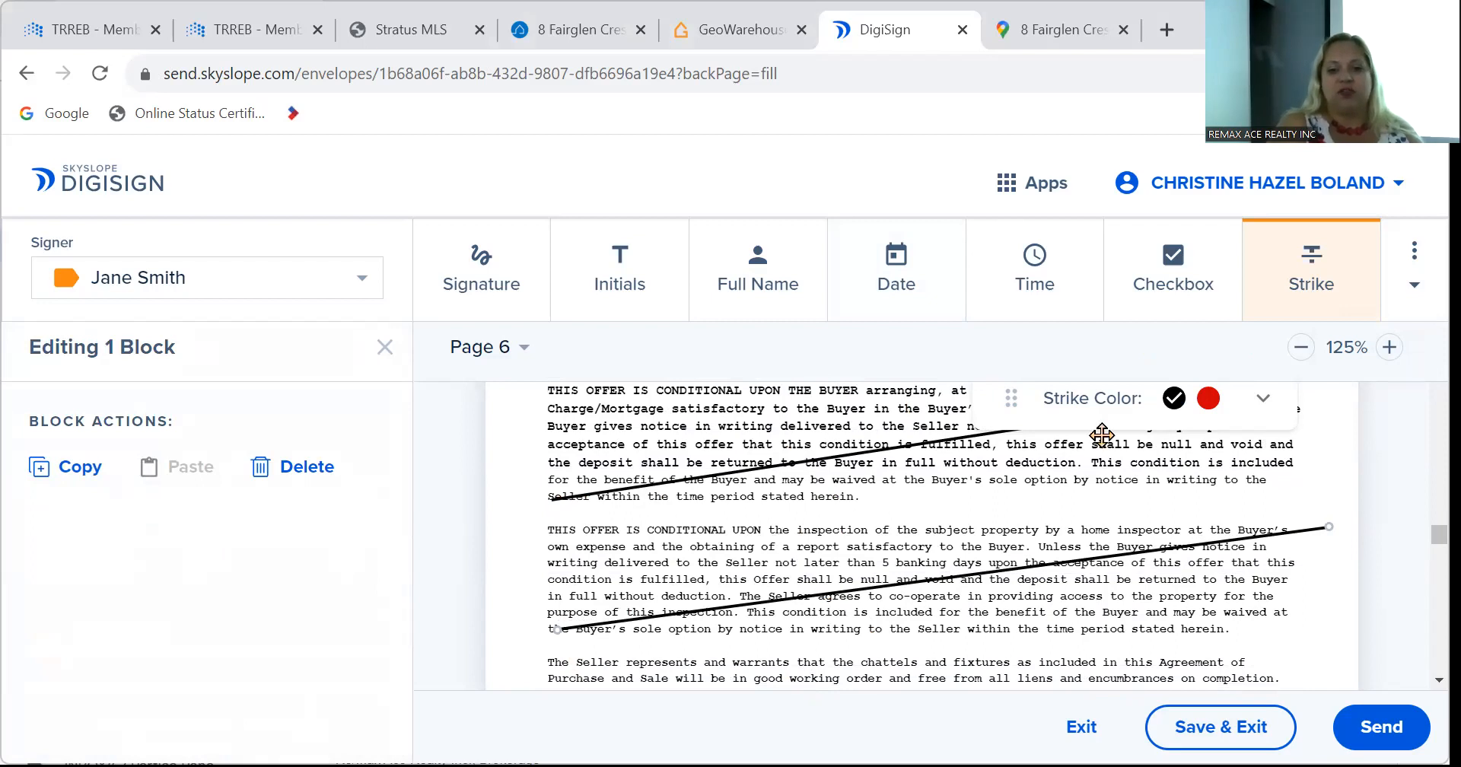
{"action": "scroll", "coordinate": [814, 623], "scroll_direction": "down", "scroll_amount": 1}
{"action": "scroll", "coordinate": [814, 622], "scroll_direction": "down", "scroll_amount": 2}
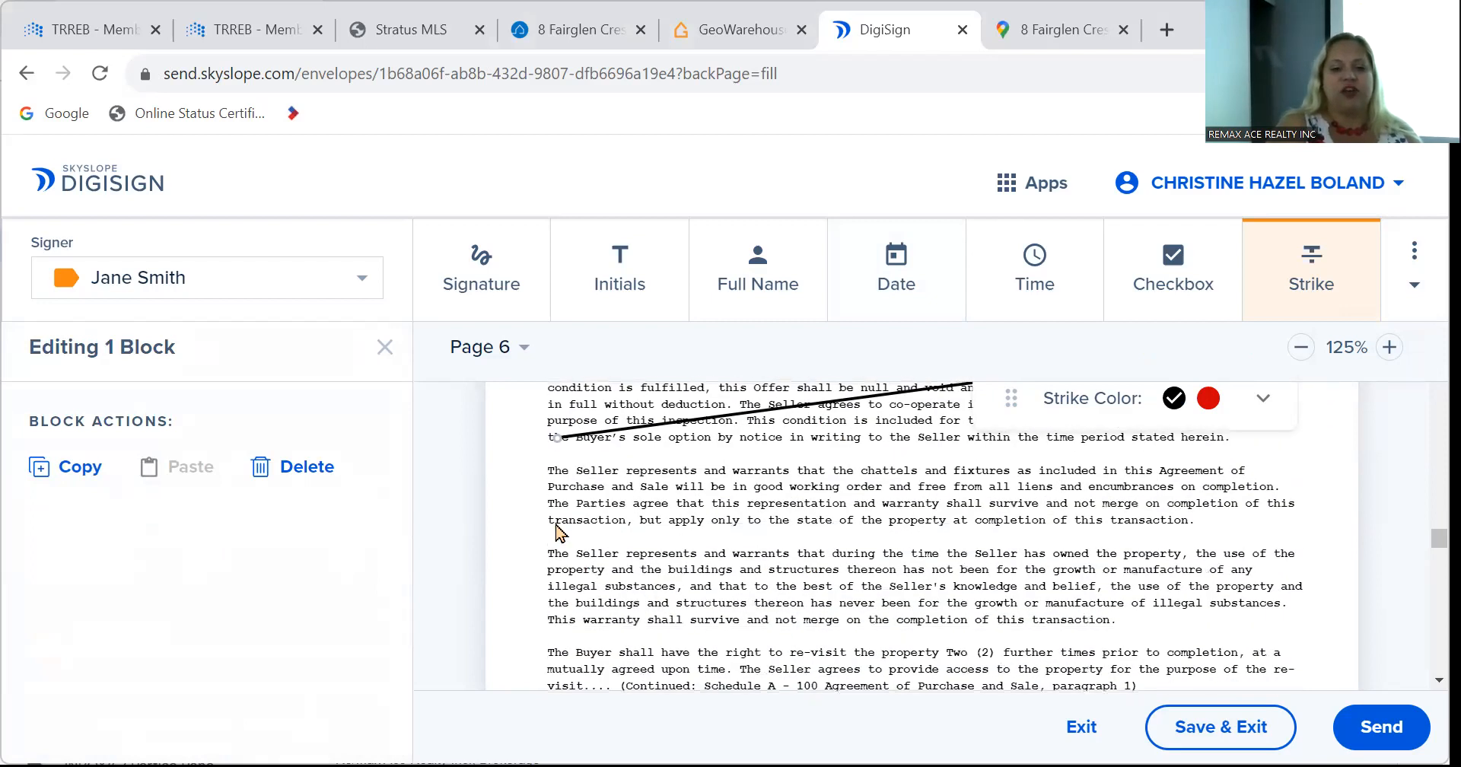
{"action": "mouse_move", "coordinate": [550, 522]}
{"action": "left_mouse_down"}
{"action": "mouse_move", "coordinate": [1061, 563]}
{"action": "mouse_move", "coordinate": [1160, 473]}
{"action": "mouse_move", "coordinate": [1322, 478]}
{"action": "mouse_move", "coordinate": [1314, 466]}
{"action": "left_mouse_up"}
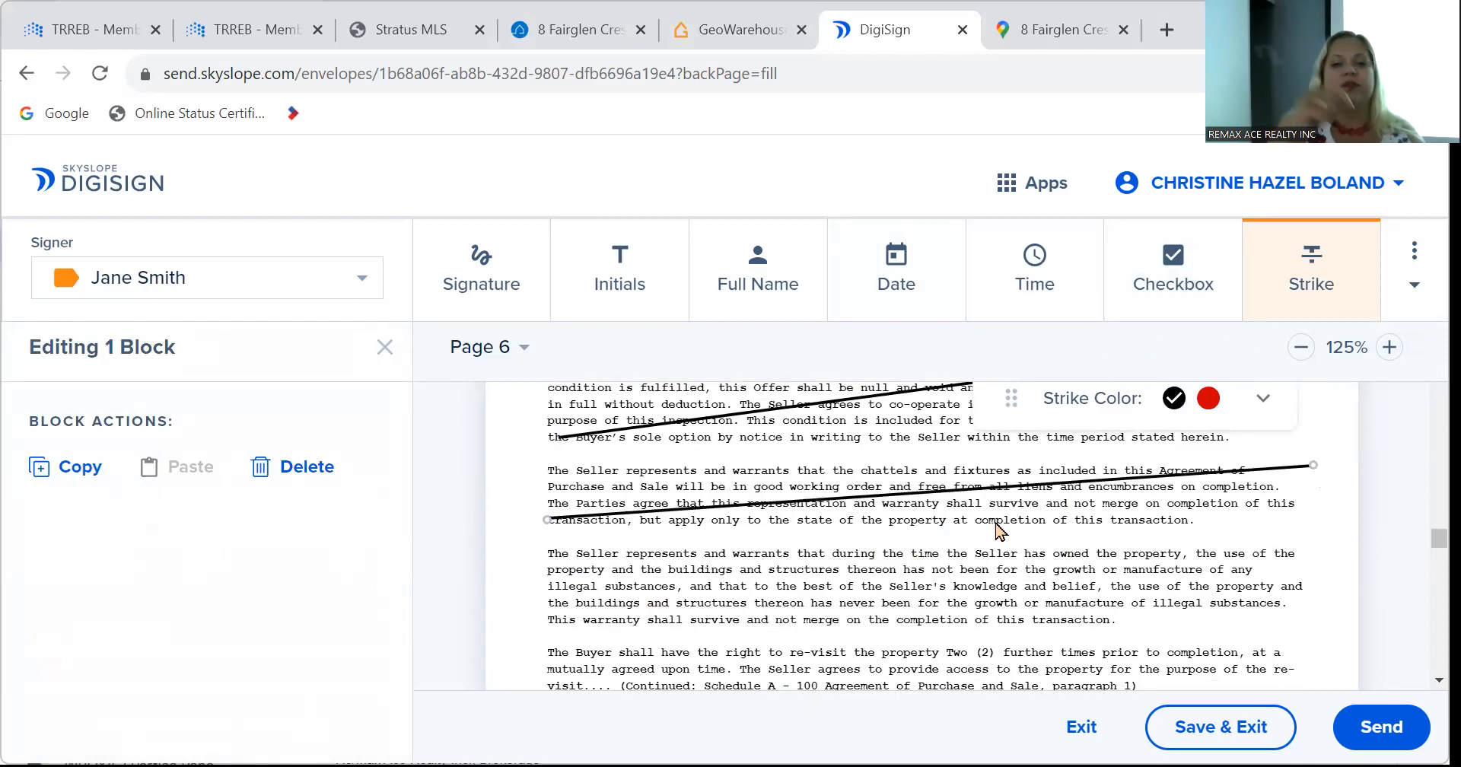
{"action": "scroll", "coordinate": [875, 533], "scroll_direction": "up", "scroll_amount": 4}
{"action": "scroll", "coordinate": [784, 537], "scroll_direction": "down", "scroll_amount": 3}
{"action": "scroll", "coordinate": [784, 536], "scroll_direction": "up", "scroll_amount": 1}
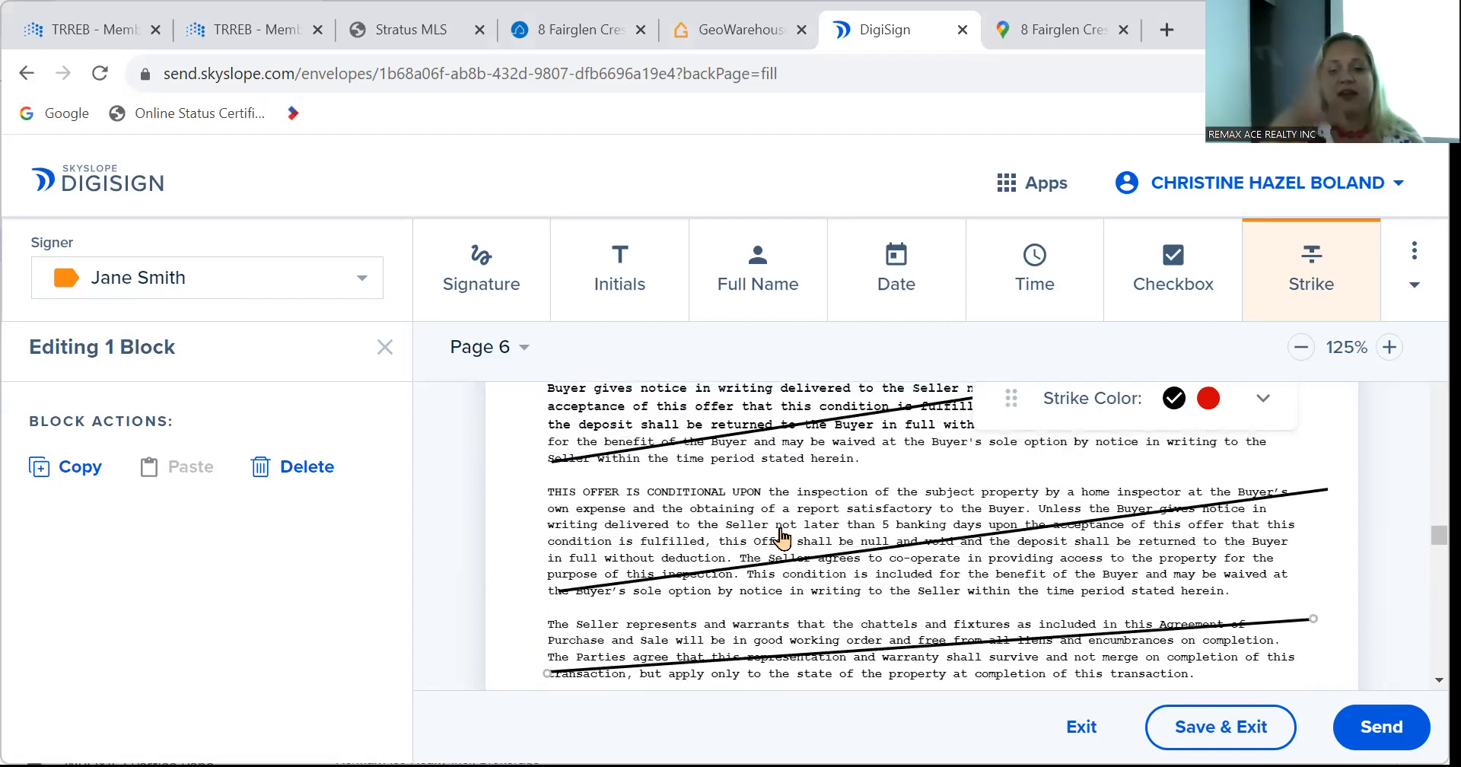
Place buyer initials boxes beside the struck mortgage, inspection and chattels clauses.
{"action": "left_click", "coordinate": [608, 283]}
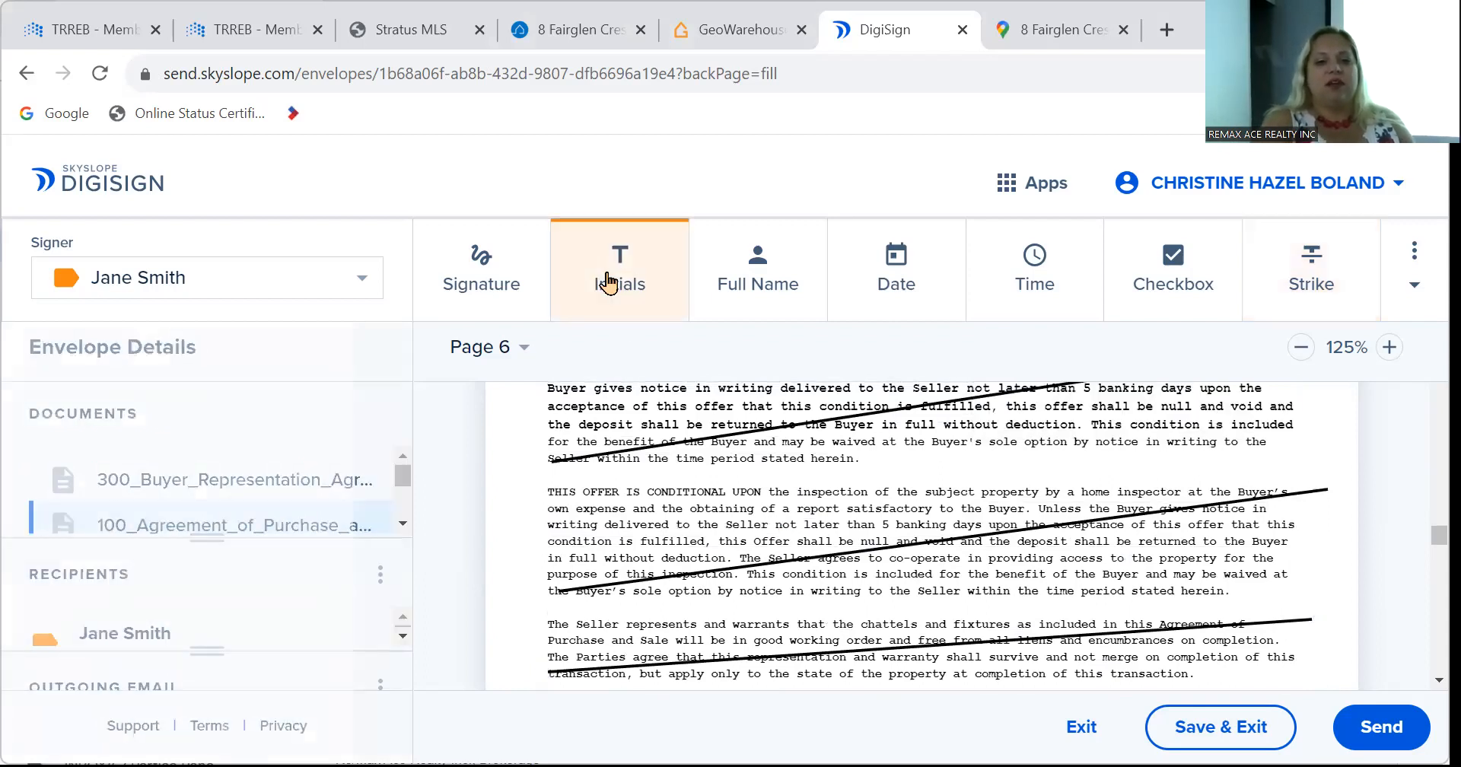
{"action": "left_click", "coordinate": [512, 423]}
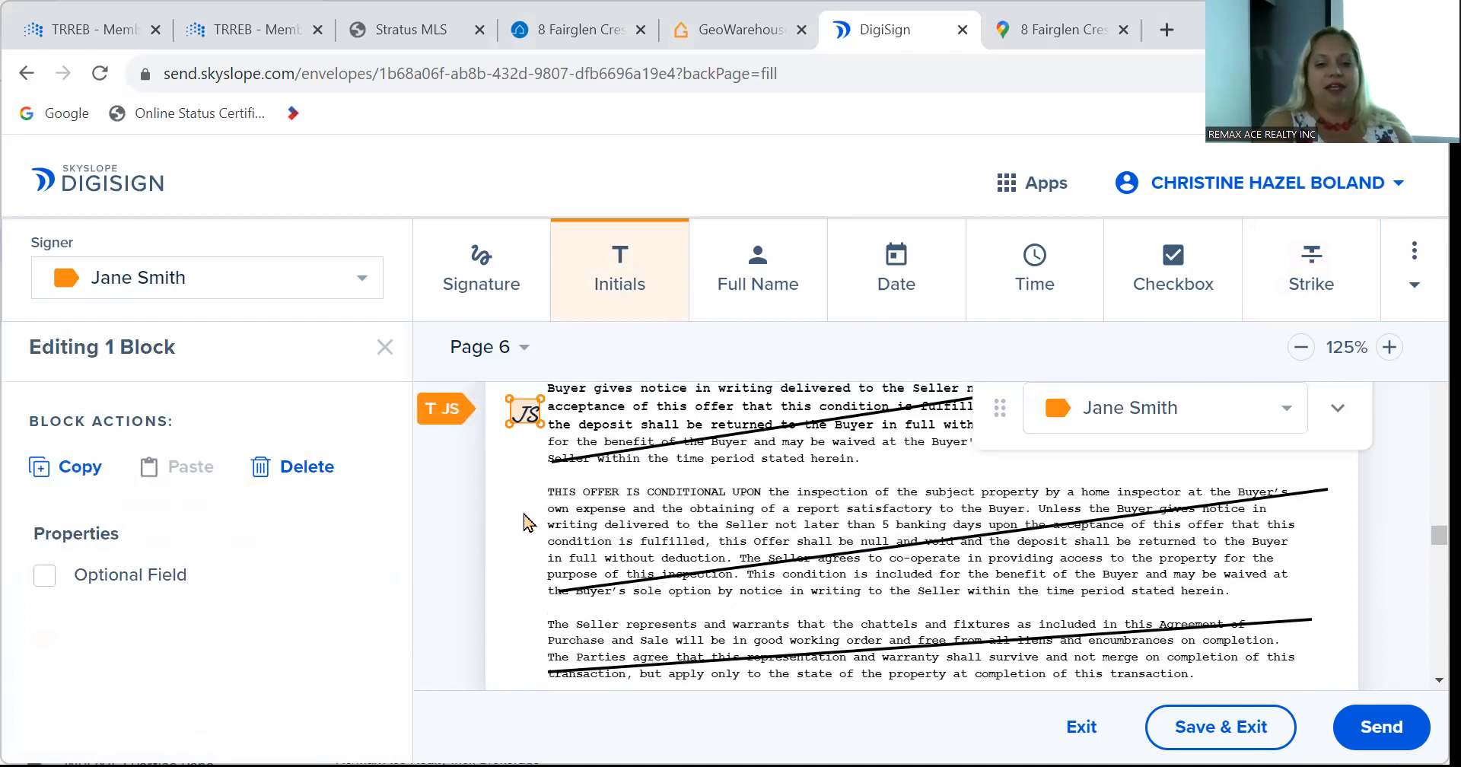
{"action": "left_click", "coordinate": [522, 511]}
{"action": "left_click", "coordinate": [528, 622]}
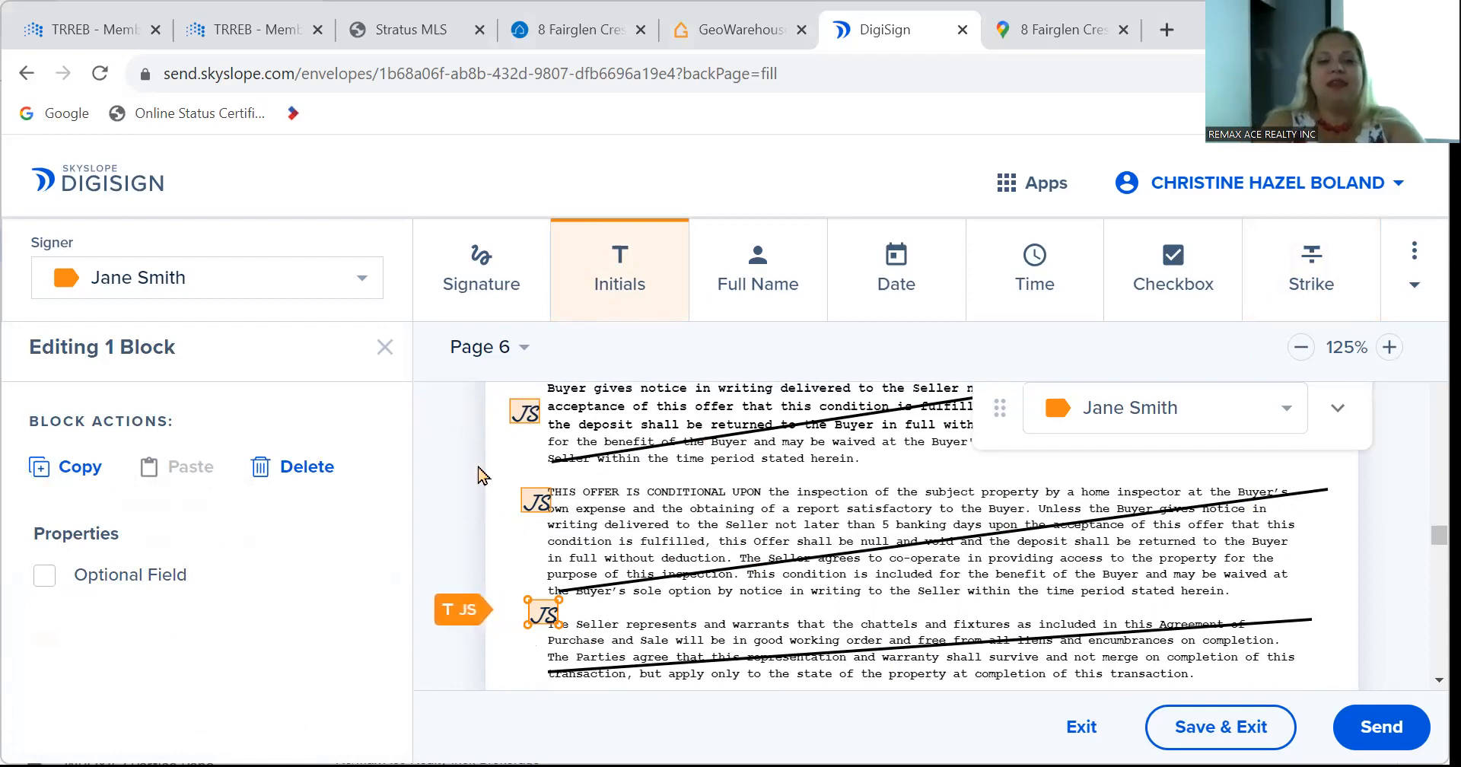
{"action": "left_click", "coordinate": [363, 290]}
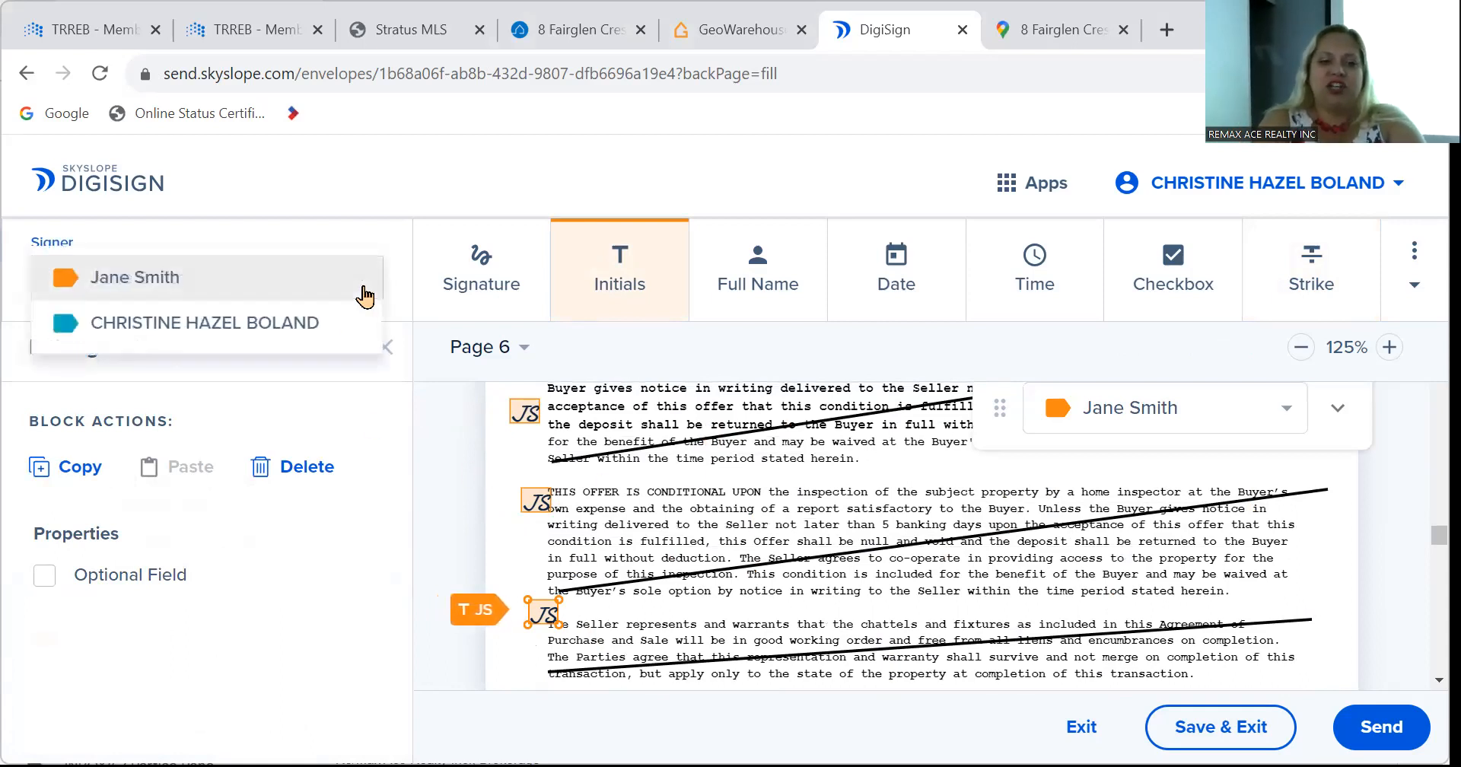
With the second recipient as signer, place CB initials beneath each JS box on the three struck clauses.
{"action": "left_click", "coordinate": [319, 334]}
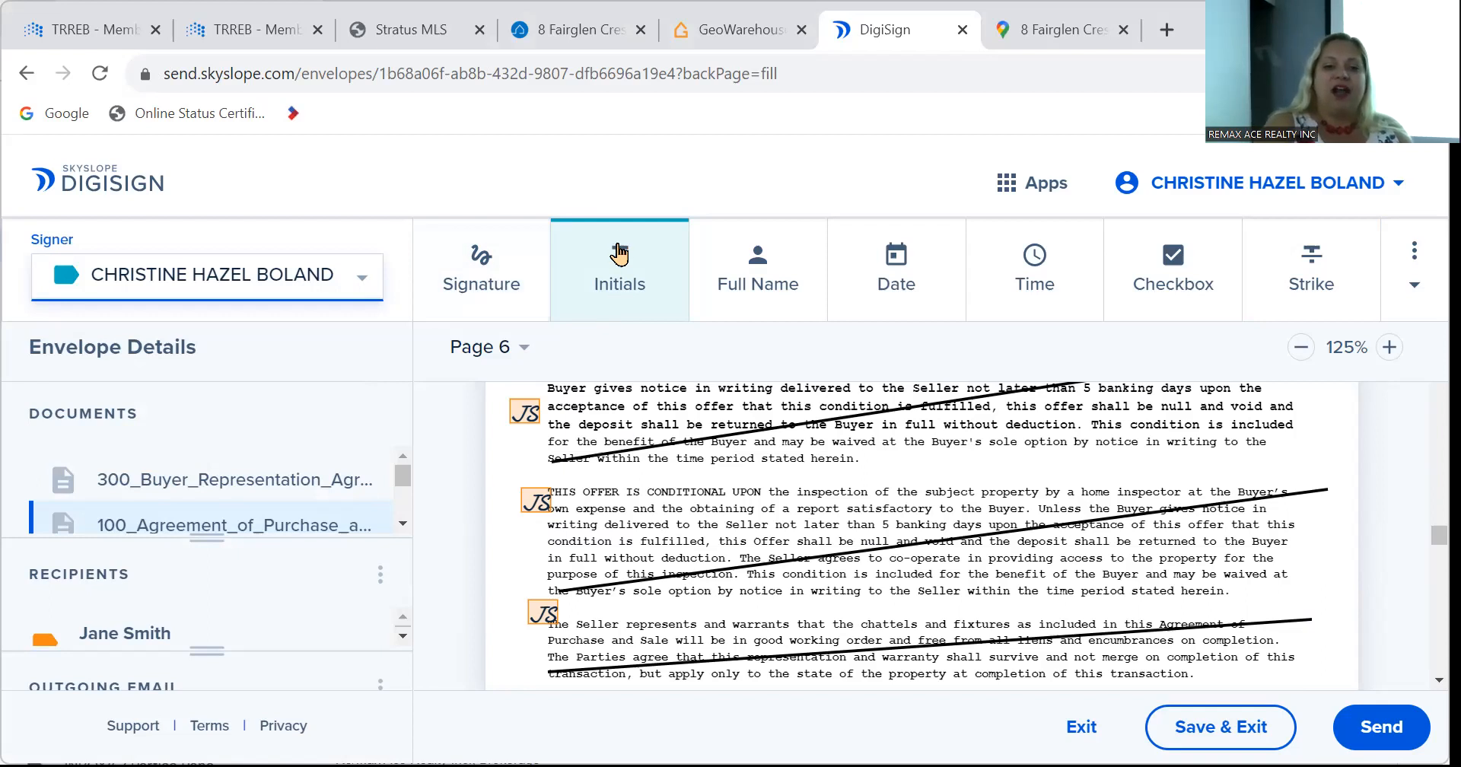
{"action": "left_click", "coordinate": [517, 431]}
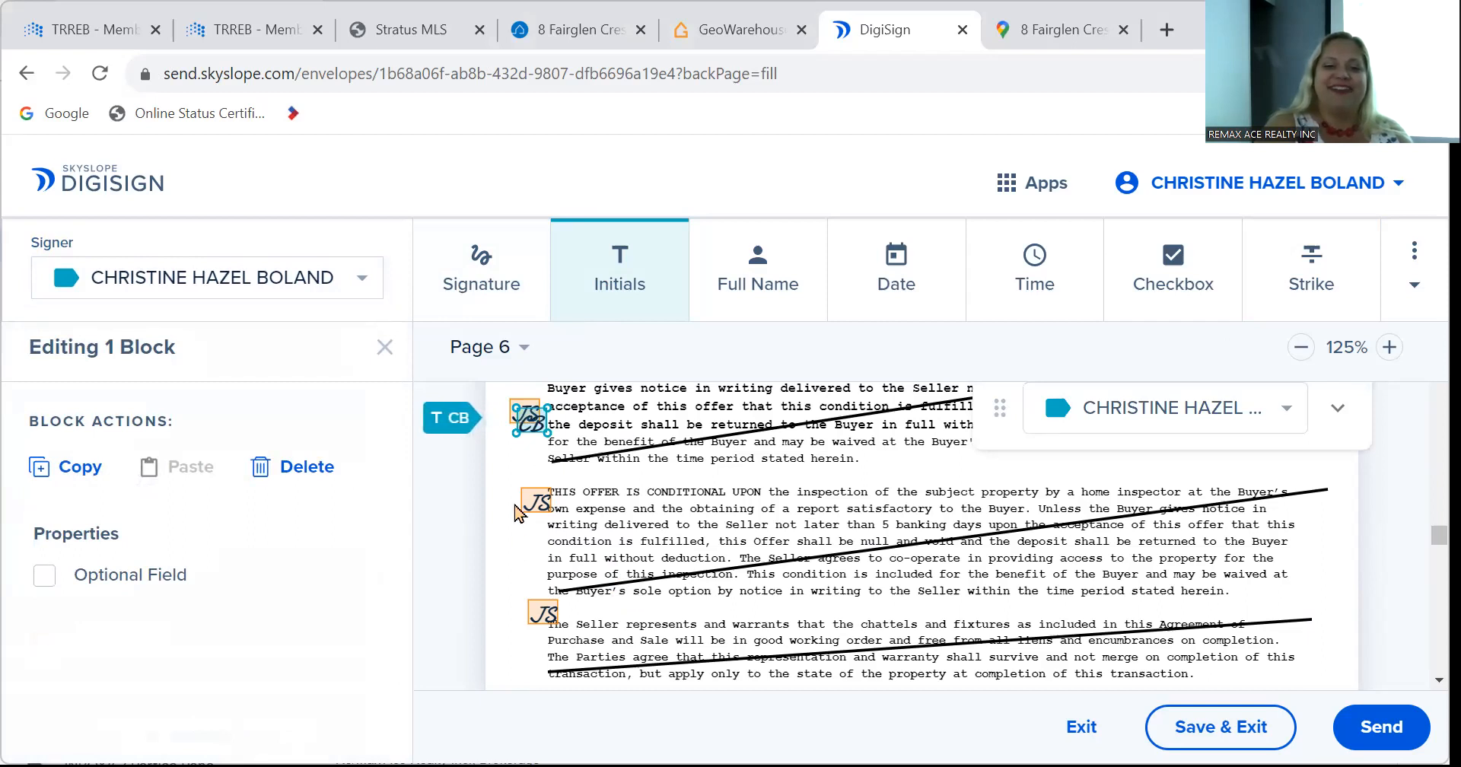
{"action": "left_click_drag", "start_coordinate": [530, 422], "coordinate": [525, 449]}
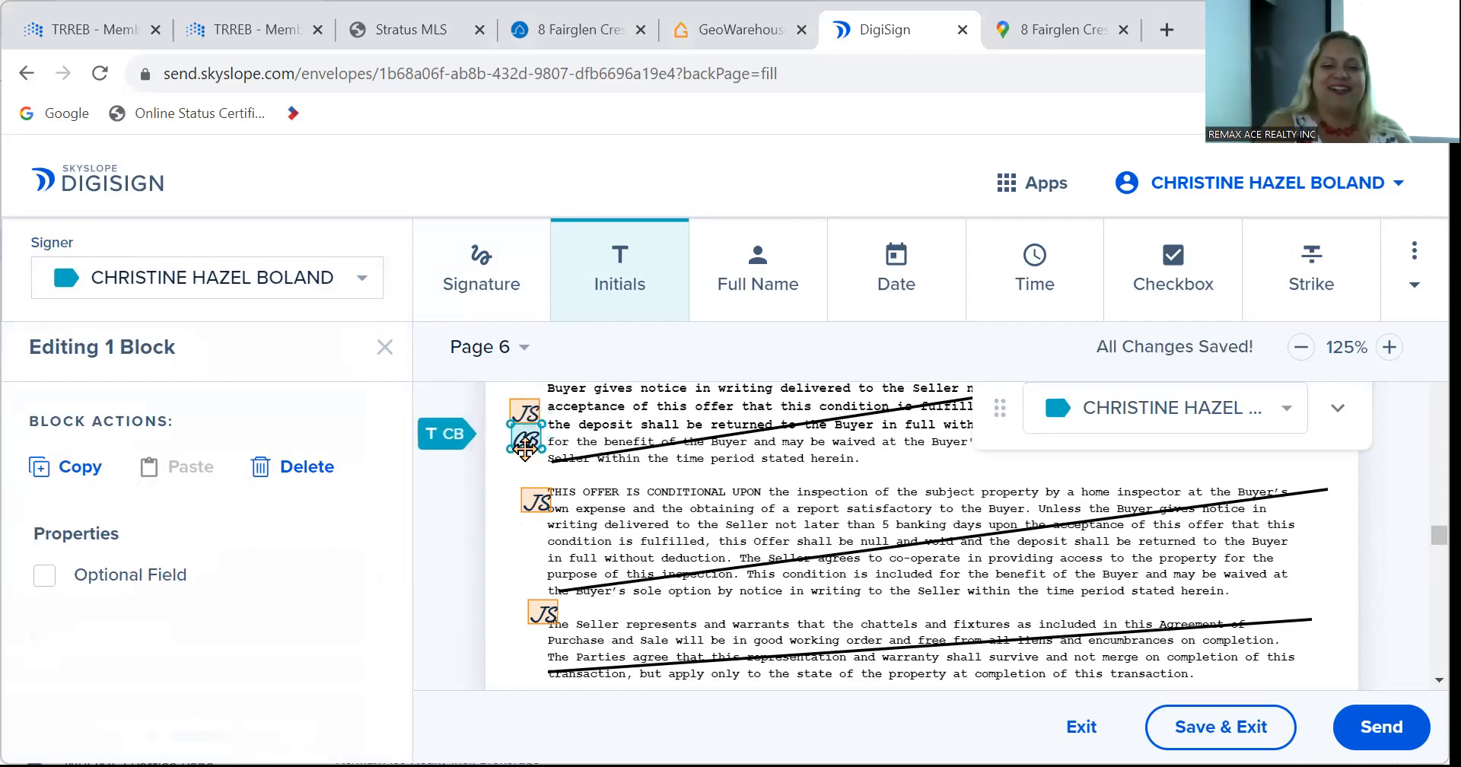
{"action": "left_click", "coordinate": [536, 528]}
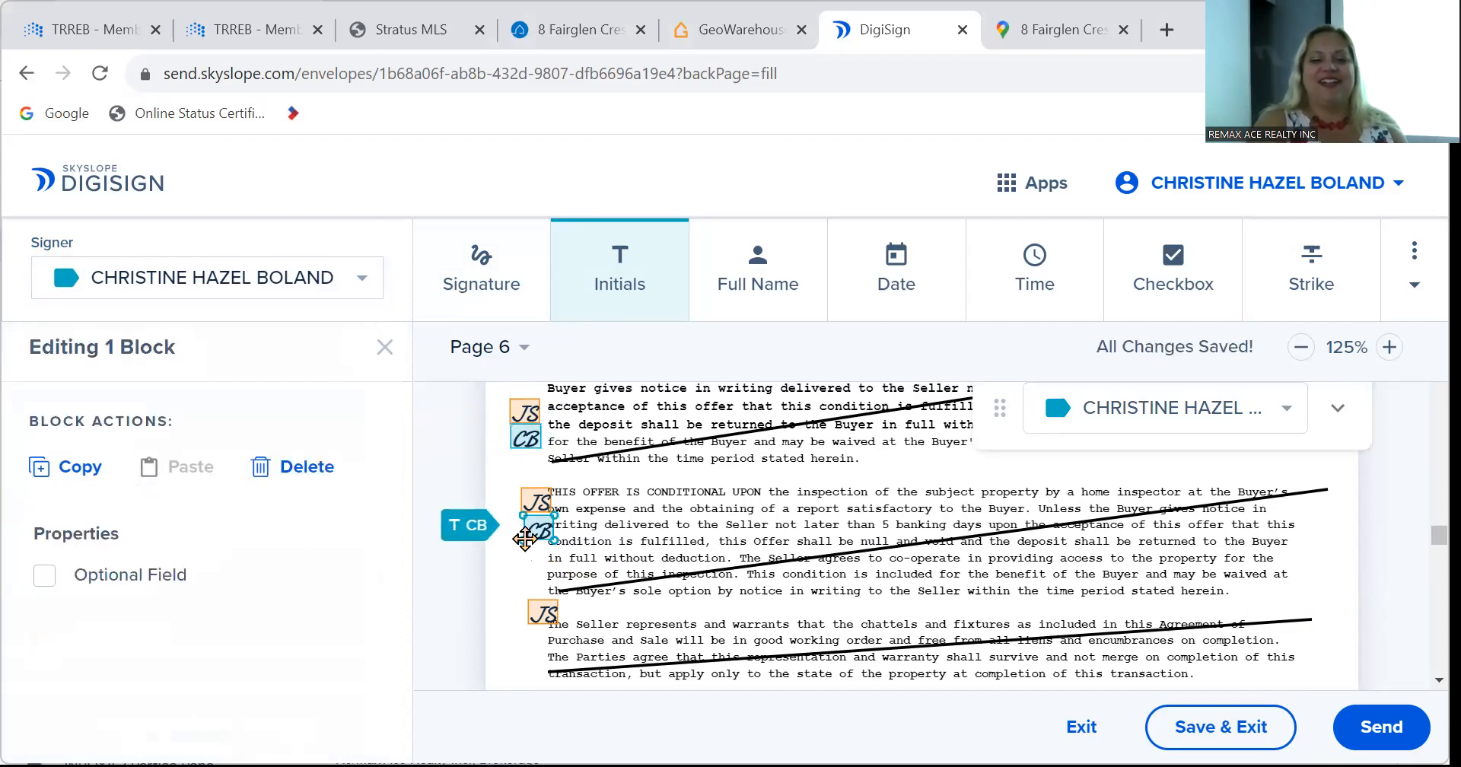
{"action": "left_click", "coordinate": [537, 635]}
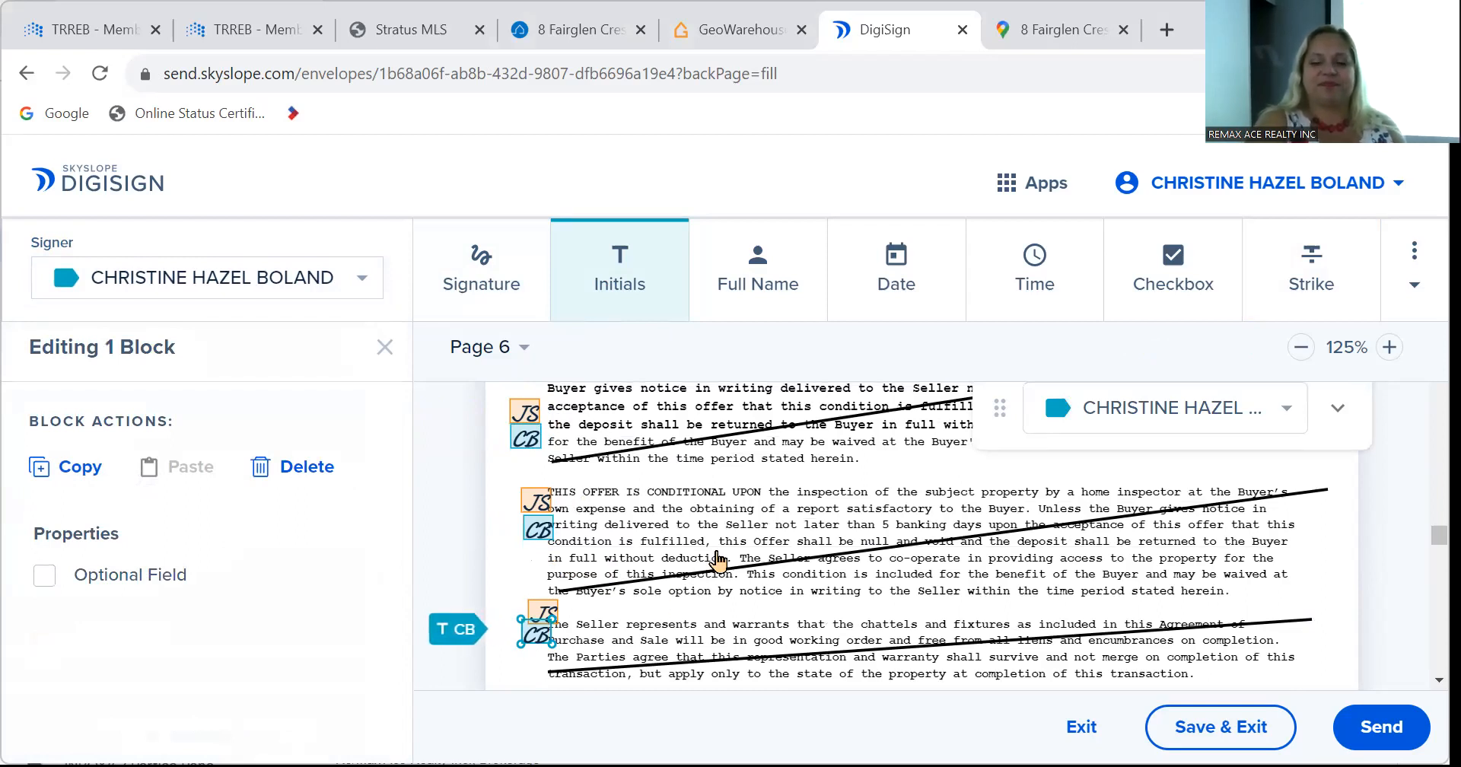
Place a date field on the 'dated the … day of' line of Schedule A on page 8.
{"action": "scroll", "coordinate": [717, 557], "scroll_direction": "down", "scroll_amount": 1}
{"action": "scroll", "coordinate": [718, 557], "scroll_direction": "down", "scroll_amount": 3}
{"action": "scroll", "coordinate": [717, 561], "scroll_direction": "down", "scroll_amount": 12}
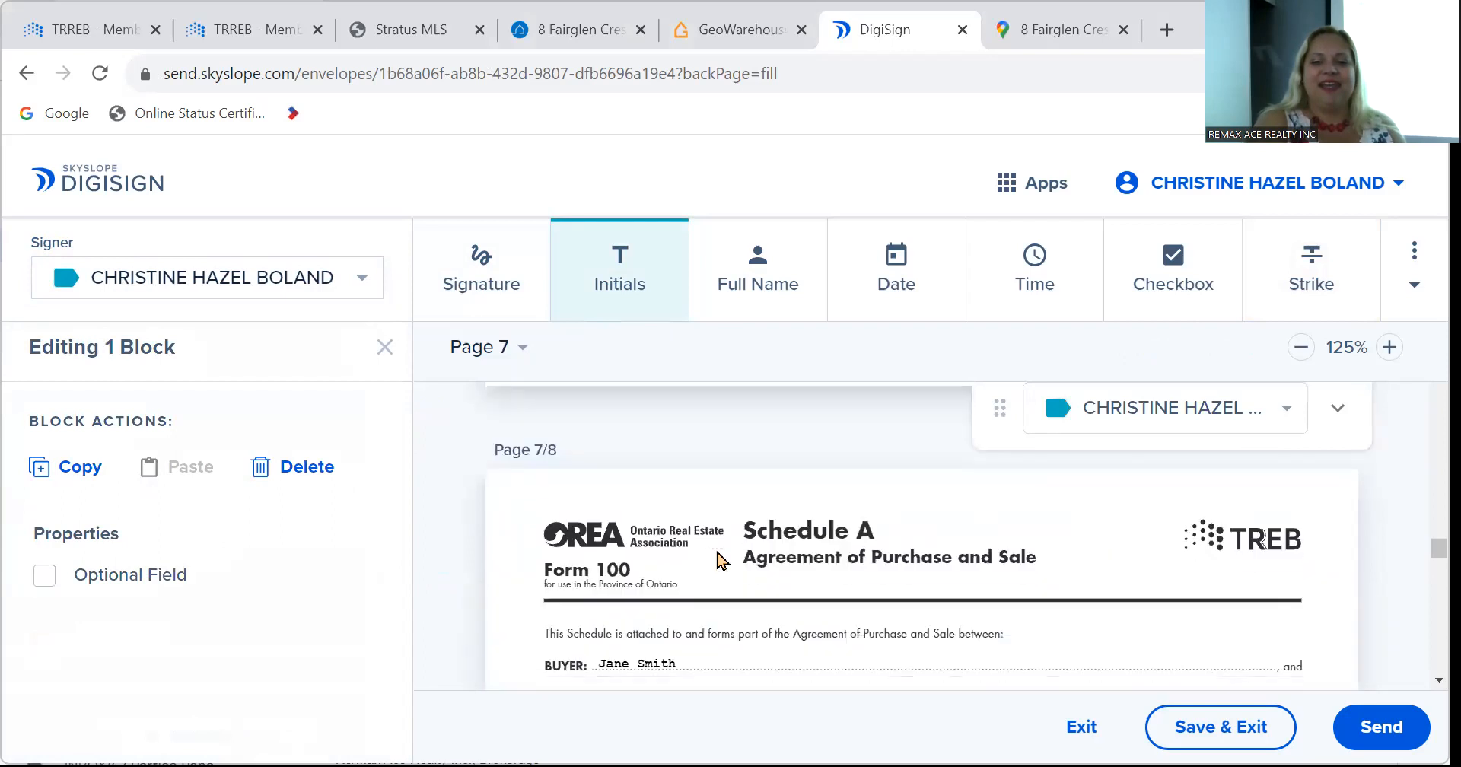
{"action": "scroll", "coordinate": [718, 561], "scroll_direction": "down", "scroll_amount": 4}
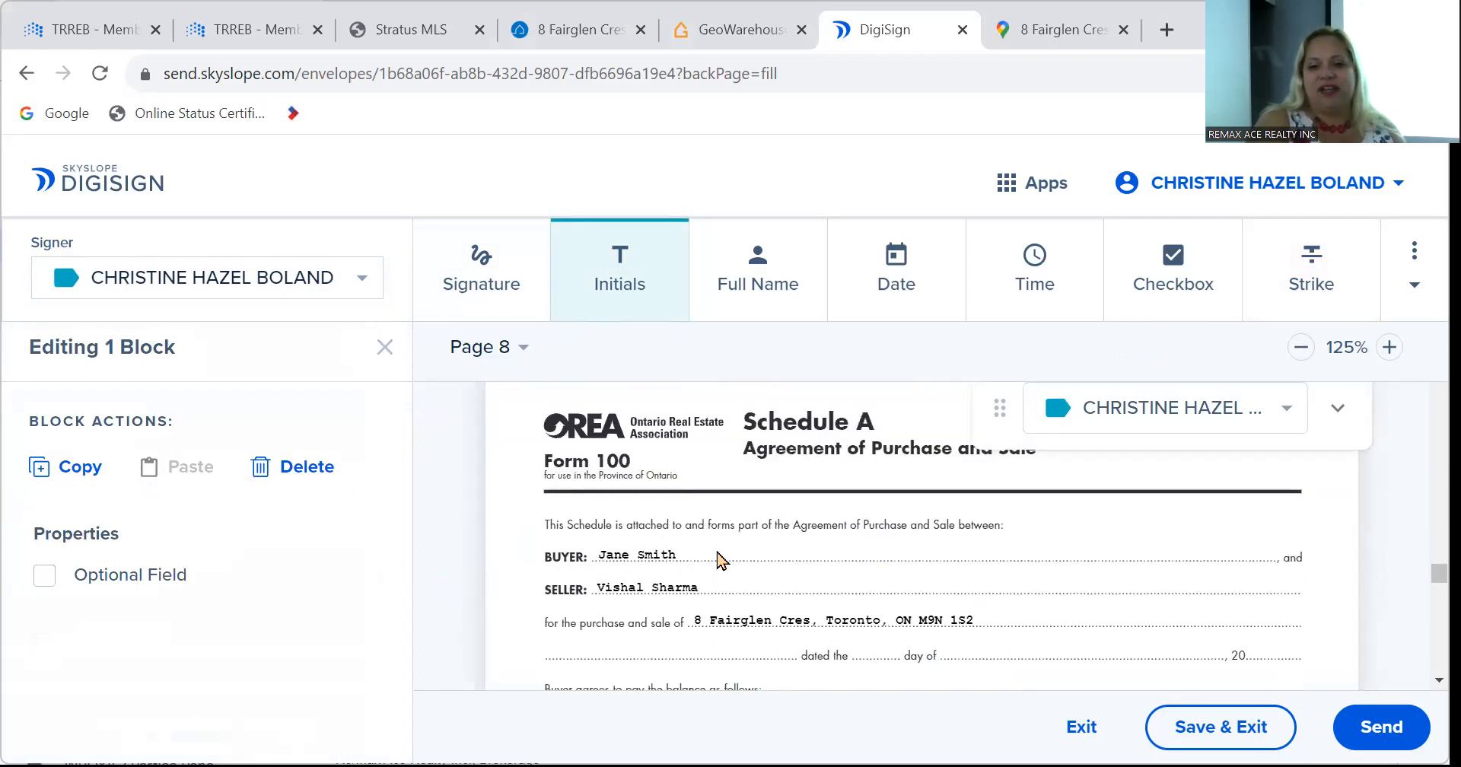
{"action": "scroll", "coordinate": [717, 561], "scroll_direction": "down", "scroll_amount": 3}
{"action": "scroll", "coordinate": [717, 560], "scroll_direction": "up", "scroll_amount": 4}
{"action": "scroll", "coordinate": [718, 560], "scroll_direction": "down", "scroll_amount": 1}
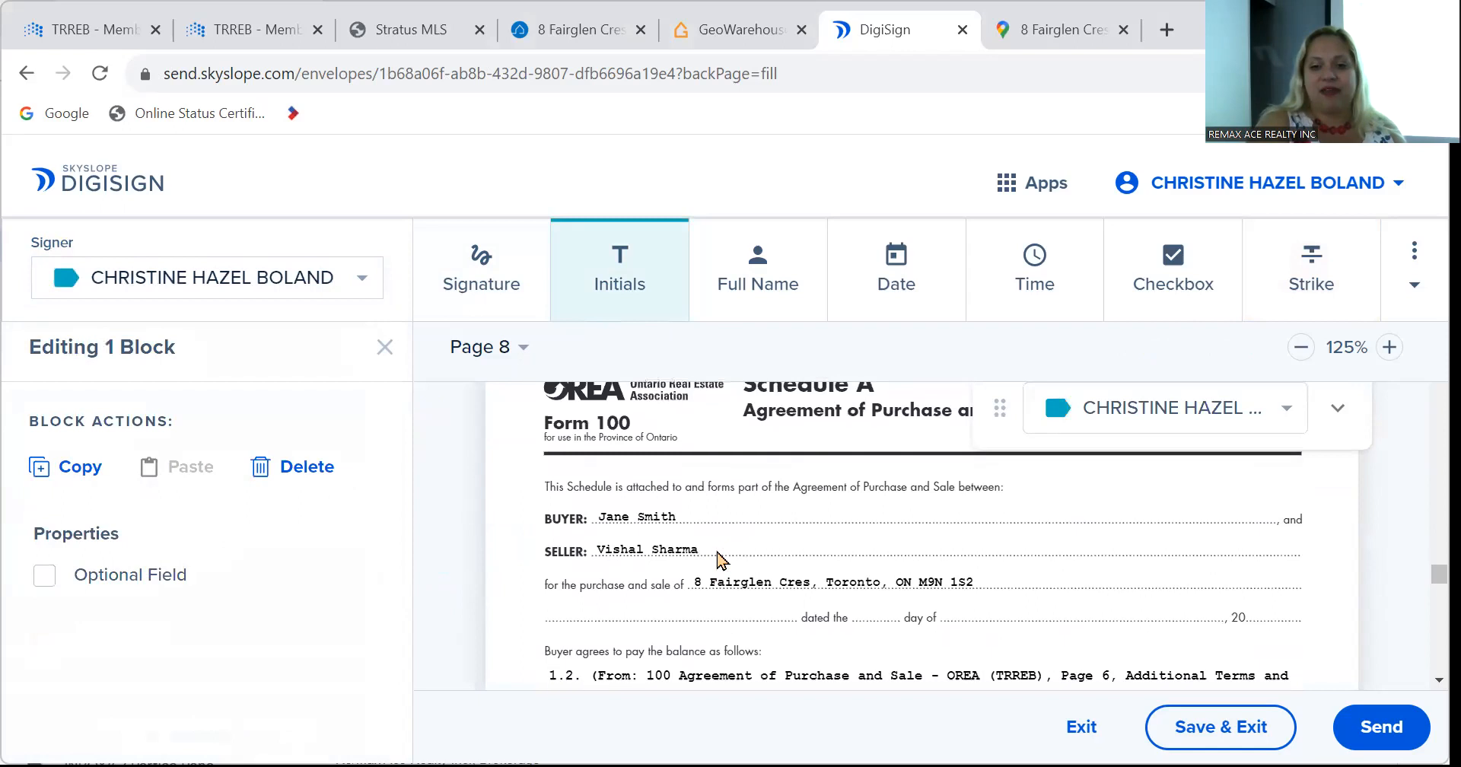
{"action": "left_click", "coordinate": [884, 288]}
{"action": "left_click", "coordinate": [993, 613]}
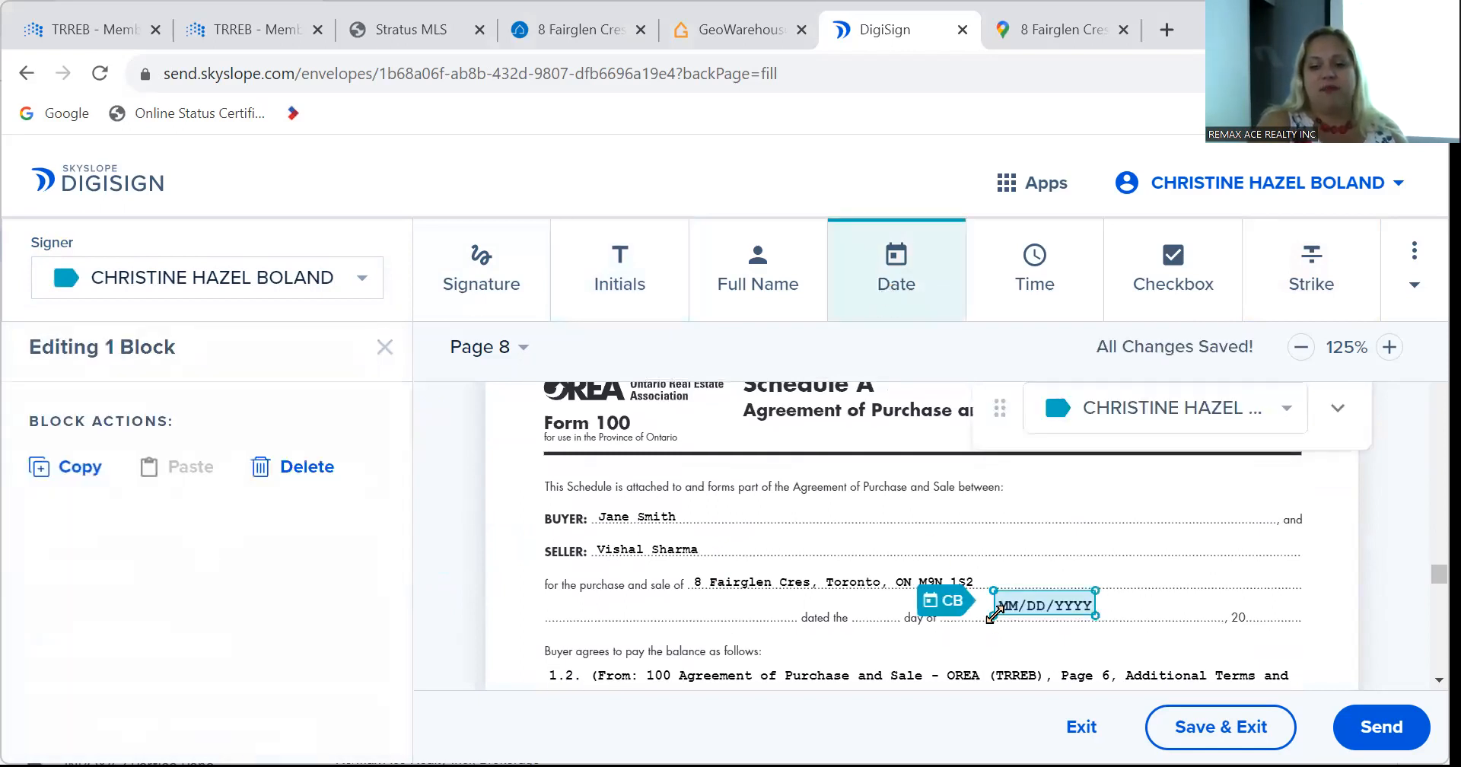
{"action": "left_click_drag", "start_coordinate": [1019, 595], "coordinate": [1019, 603]}
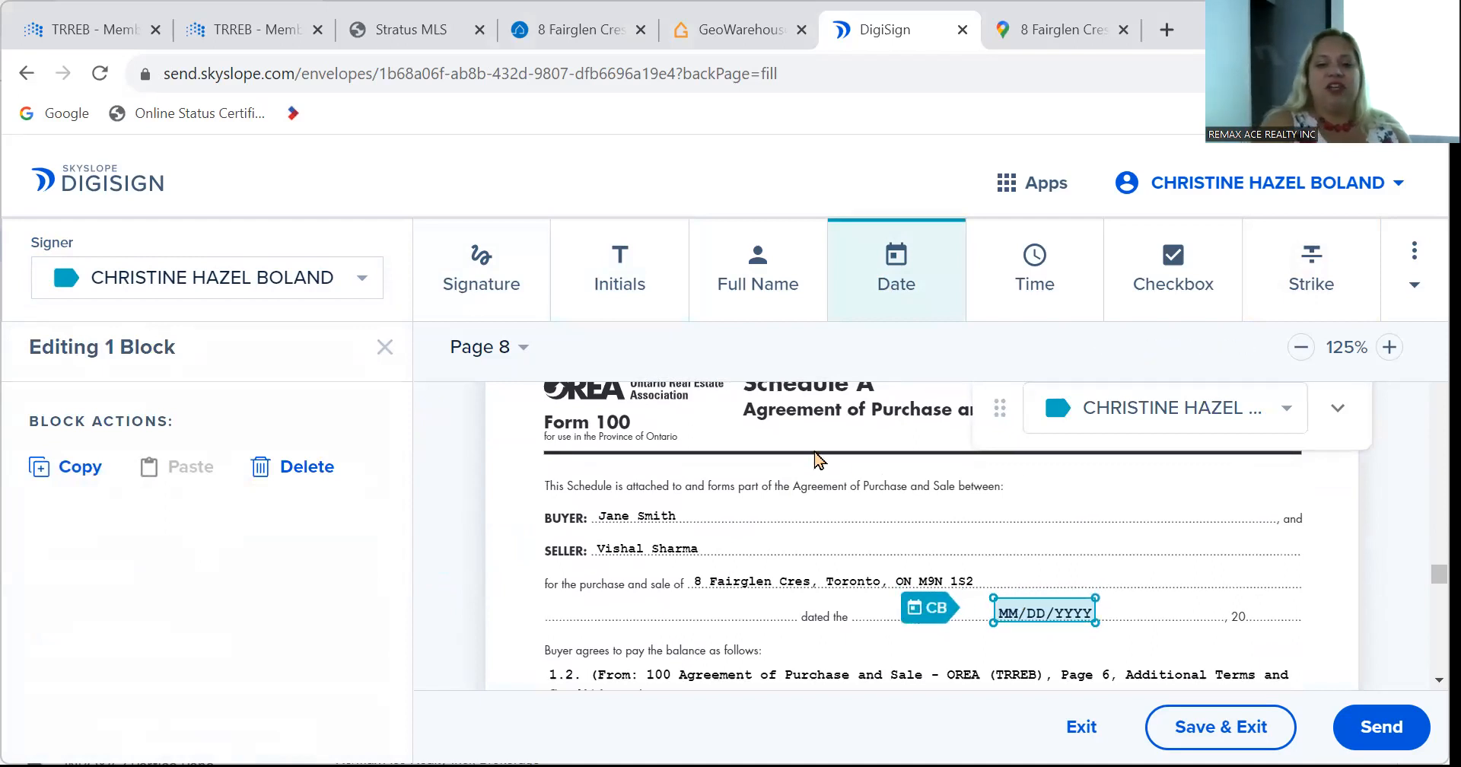
{"action": "scroll", "coordinate": [820, 457], "scroll_direction": "down", "scroll_amount": 10}
{"action": "scroll", "coordinate": [816, 457], "scroll_direction": "up", "scroll_amount": 8}
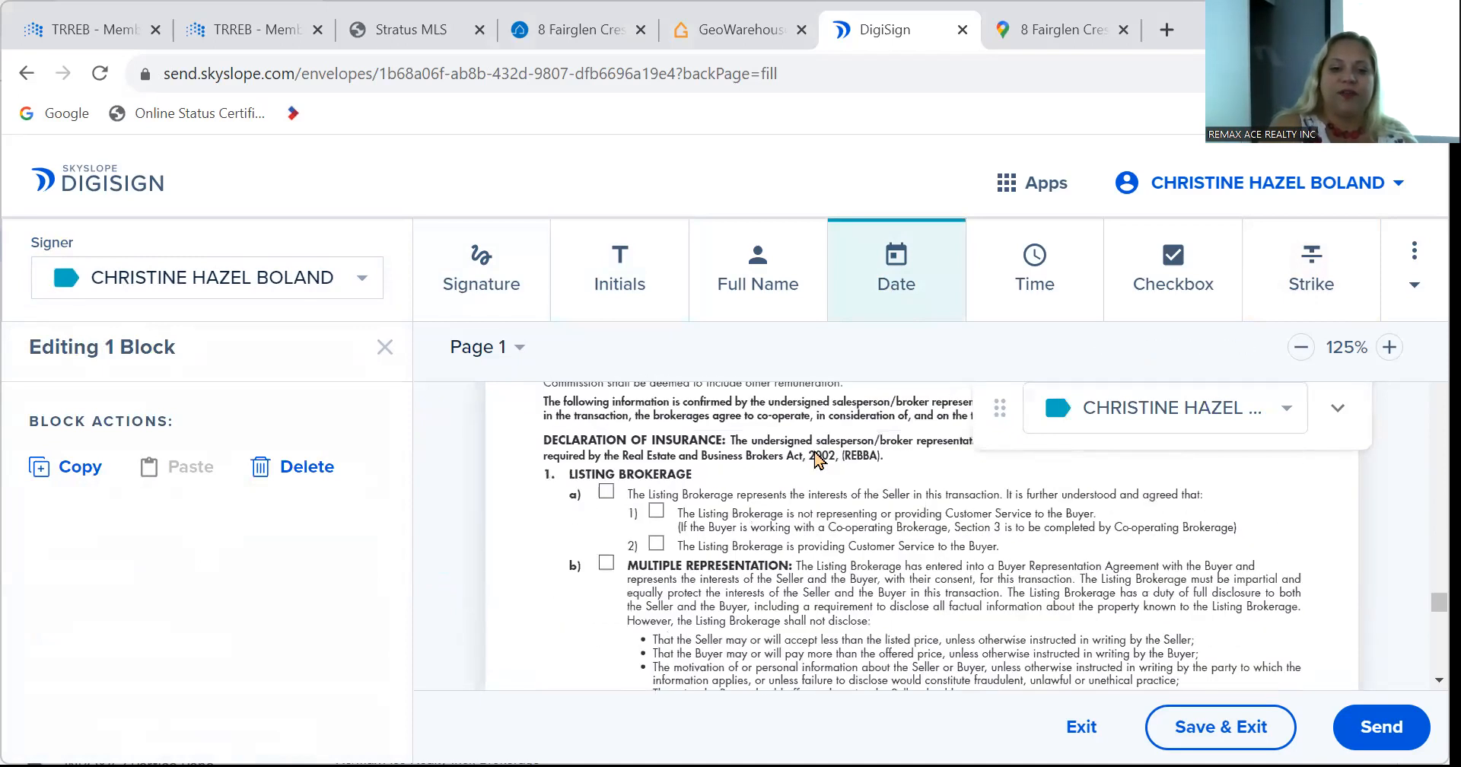
{"action": "scroll", "coordinate": [818, 459], "scroll_direction": "down", "scroll_amount": 3}
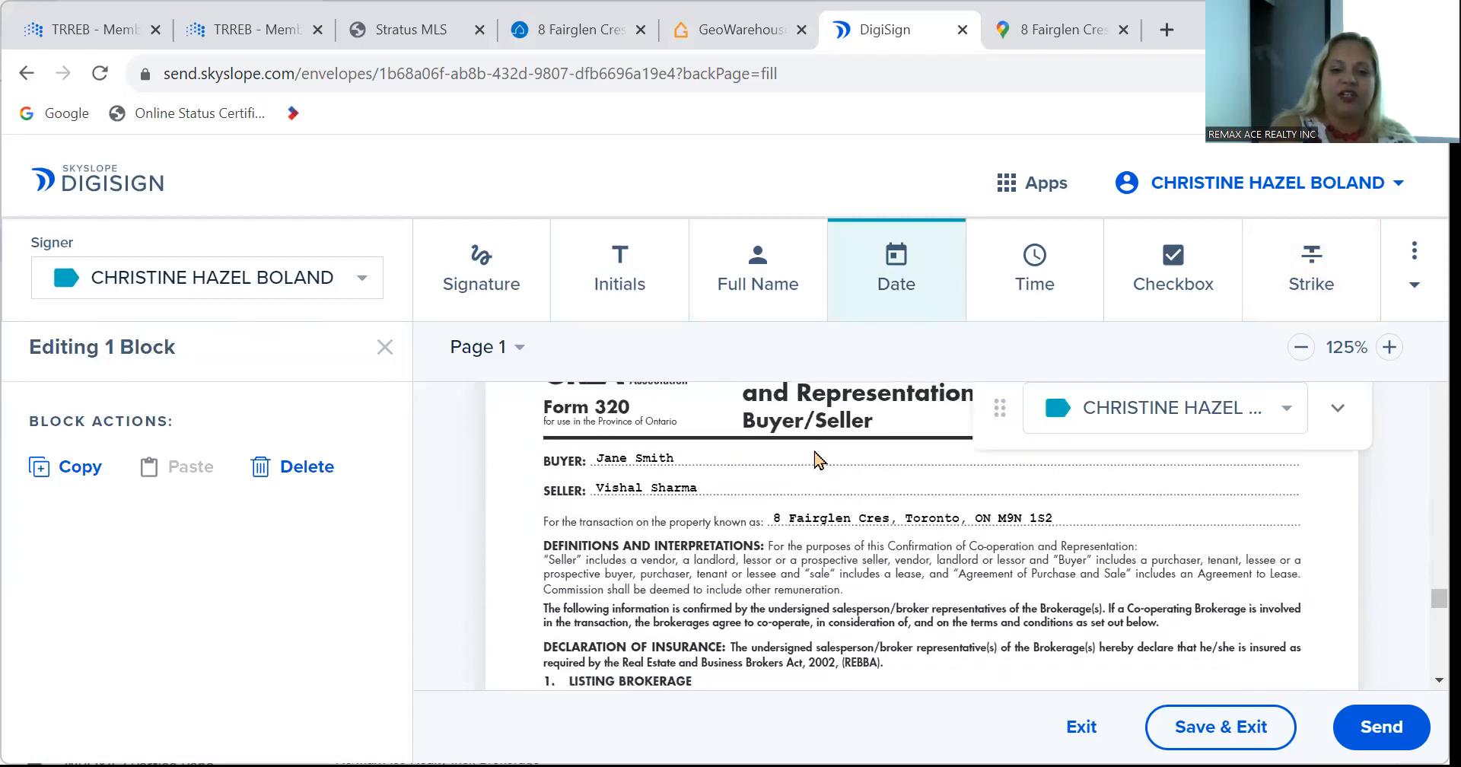
Place checkbox fields on Form 320's Listing Brokerage options a) and 1).
{"action": "left_click", "coordinate": [1183, 258]}
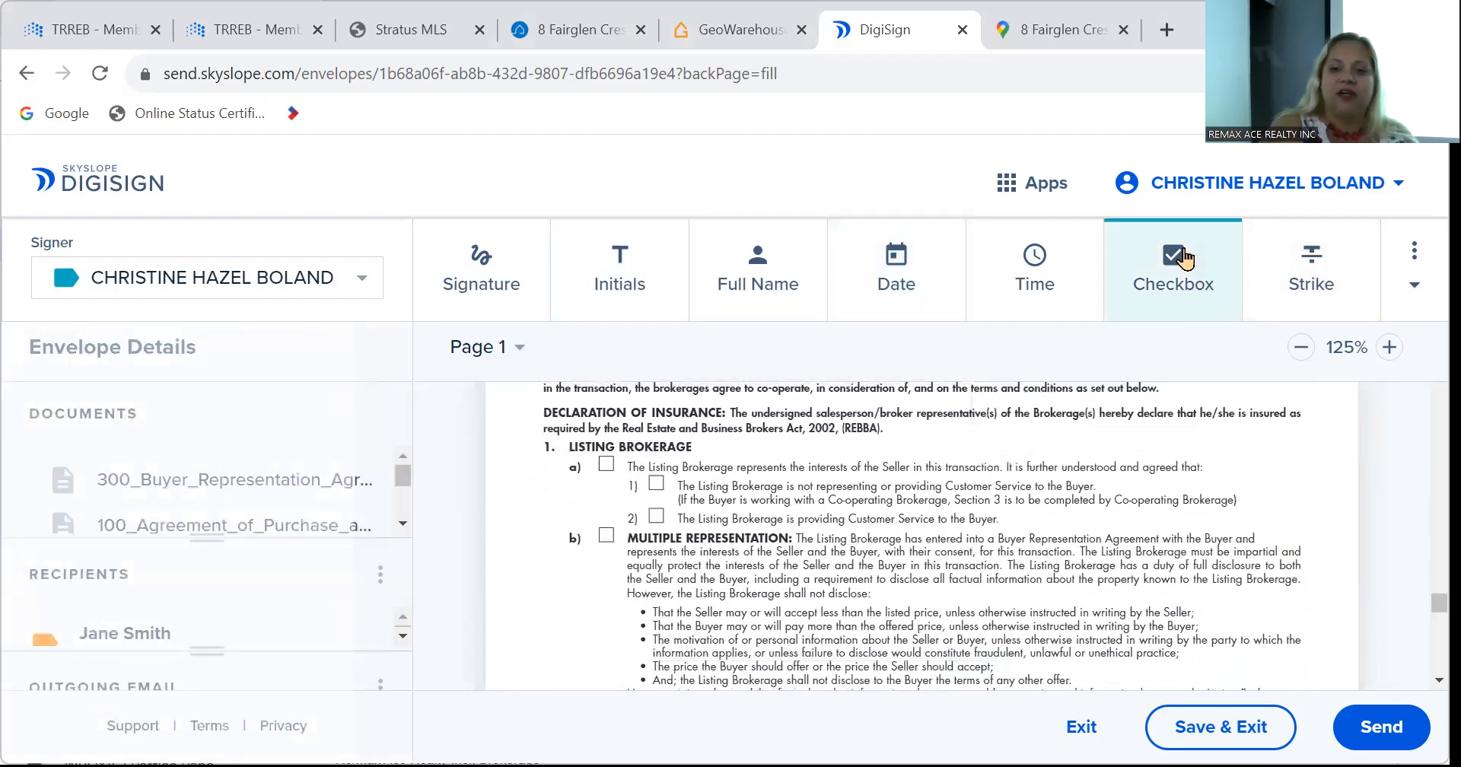
{"action": "left_click", "coordinate": [603, 461]}
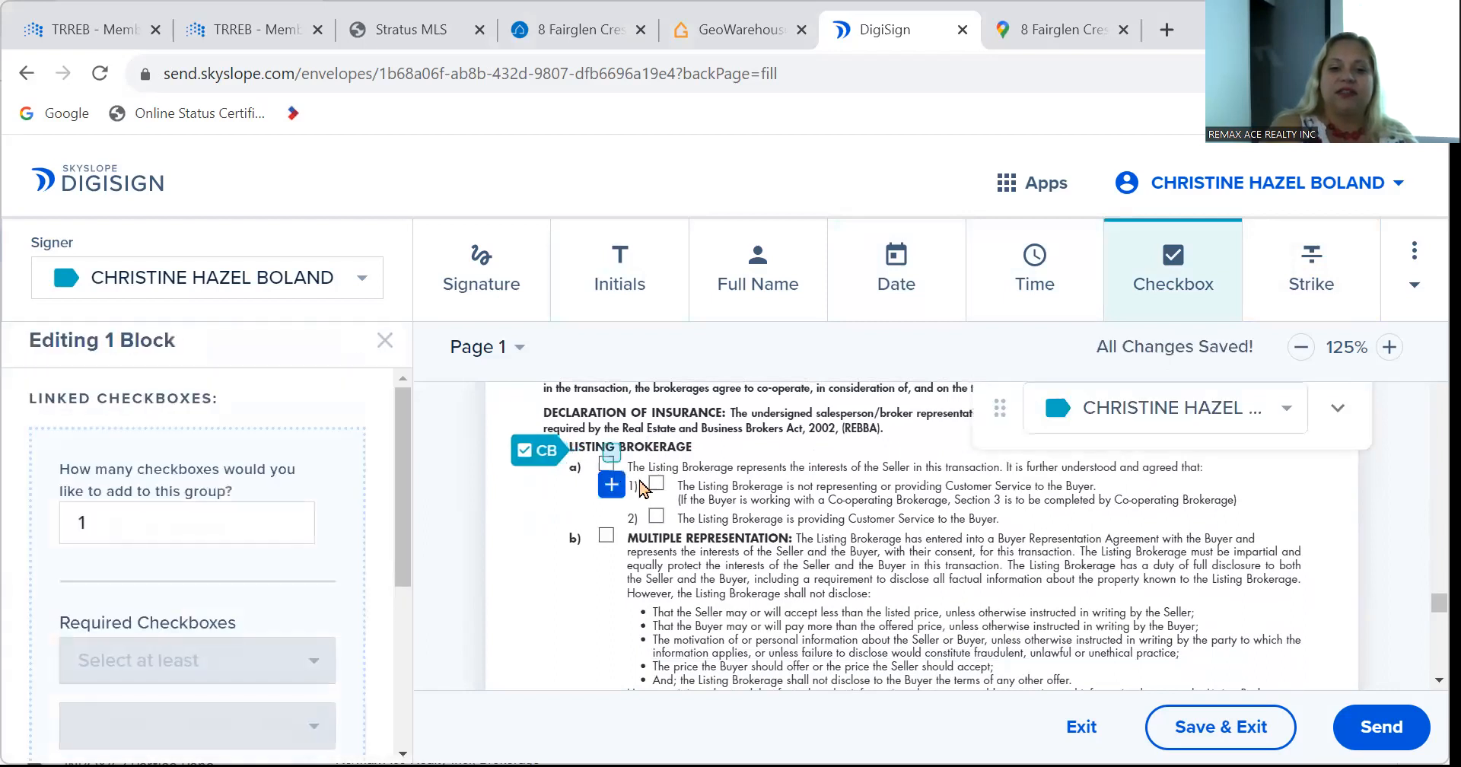
{"action": "left_click_drag", "start_coordinate": [613, 489], "coordinate": [606, 467]}
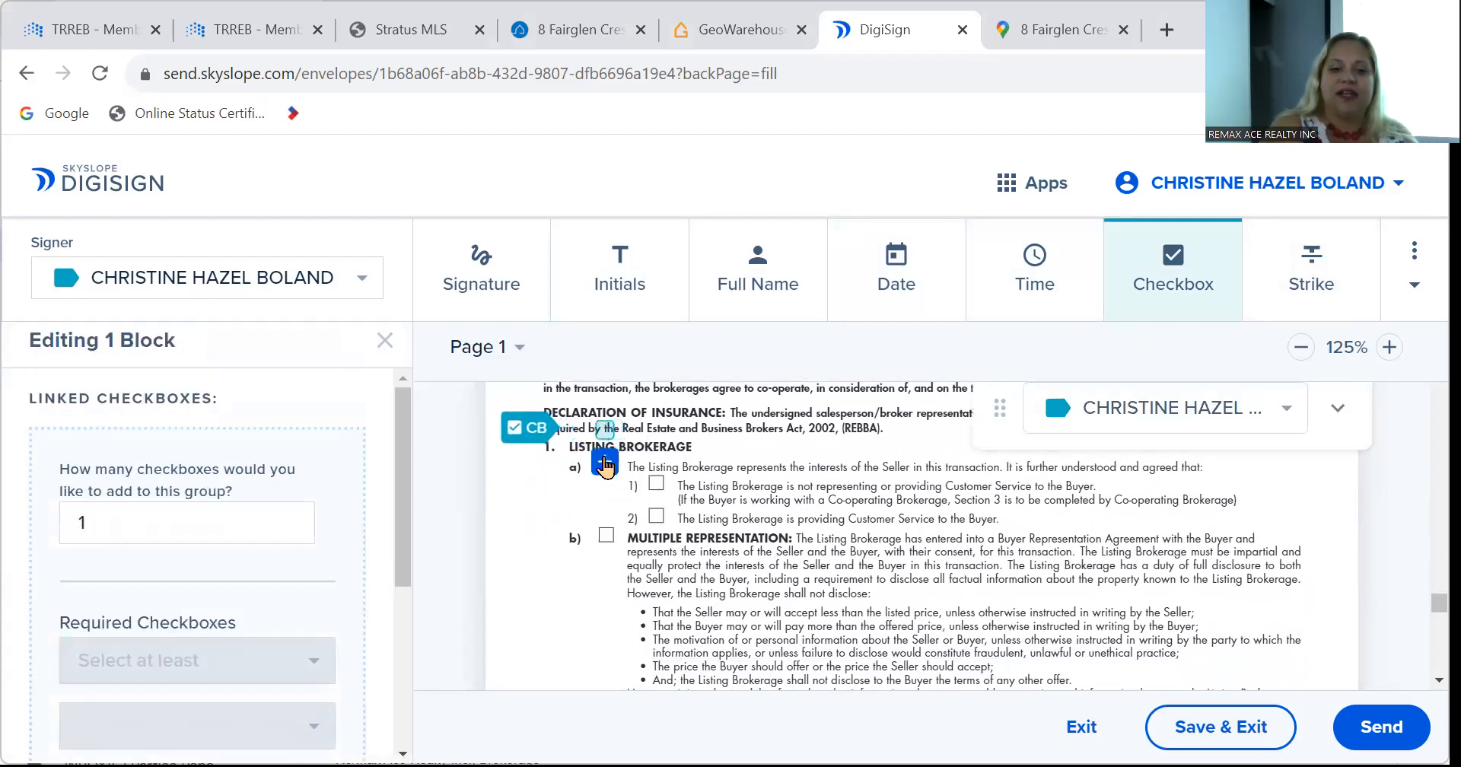
{"action": "left_click", "coordinate": [654, 485]}
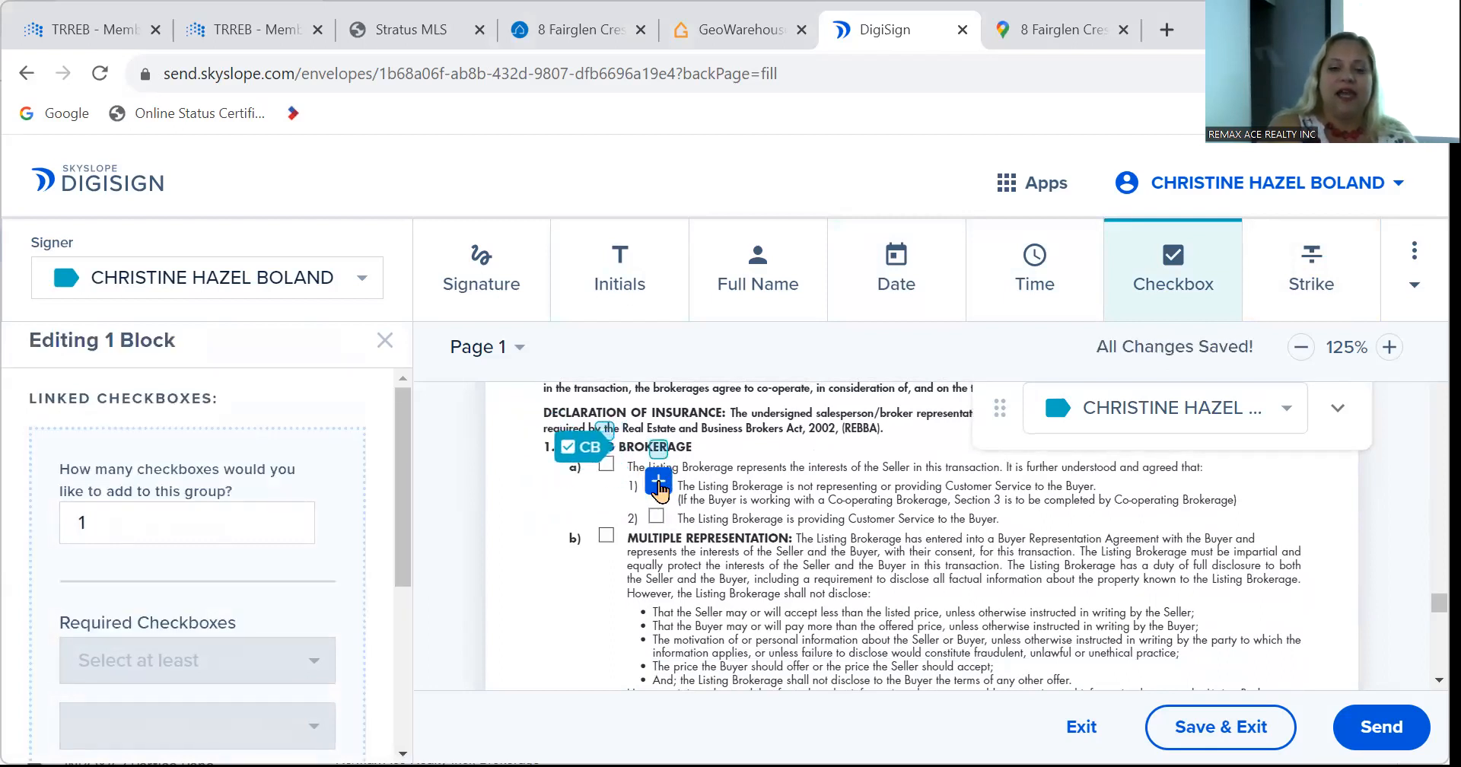
Add checkboxes to page 2's Co-operating Brokerage option a) and commission option a) boxes.
{"action": "scroll", "coordinate": [661, 502], "scroll_direction": "down", "scroll_amount": 10}
{"action": "scroll", "coordinate": [661, 491], "scroll_direction": "down", "scroll_amount": 1}
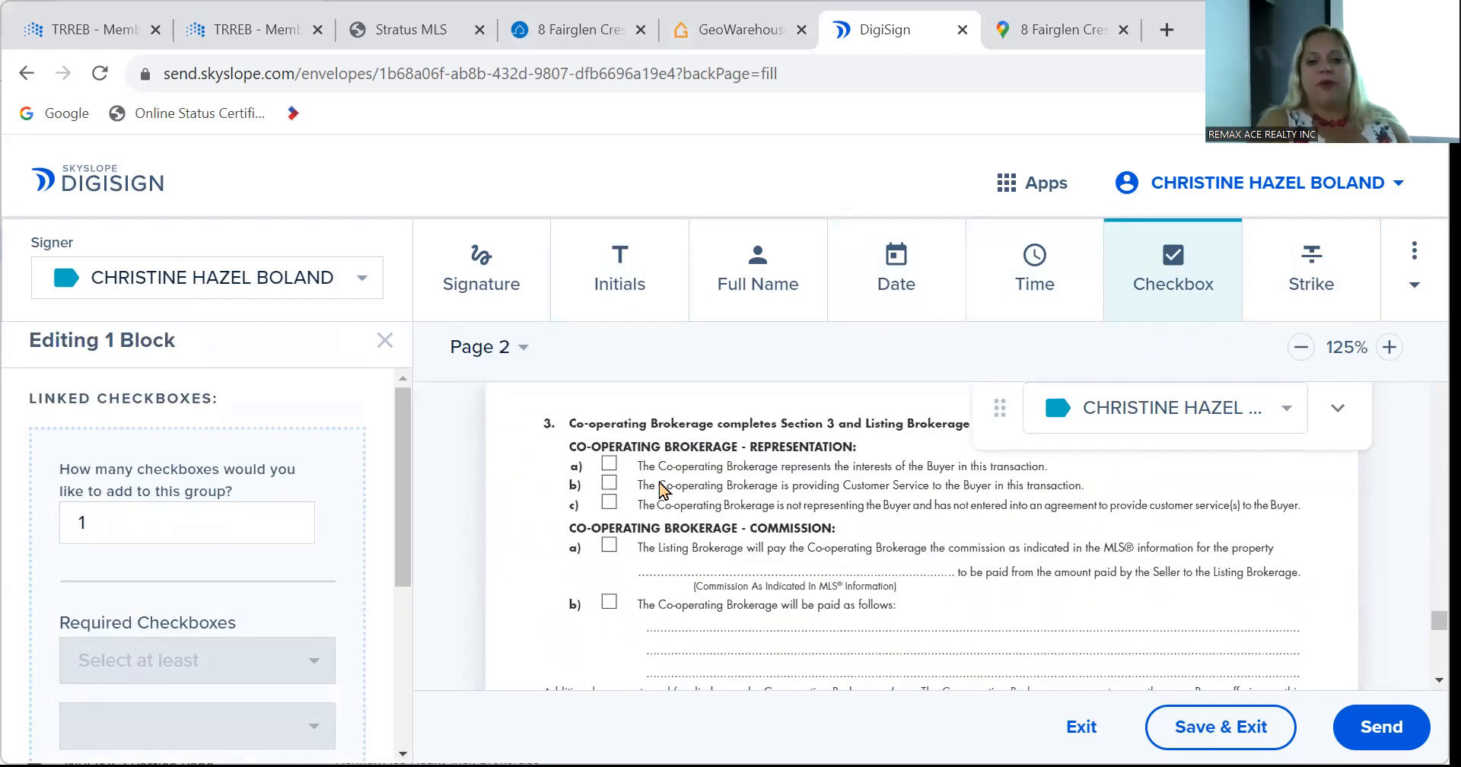
{"action": "left_click", "coordinate": [610, 466]}
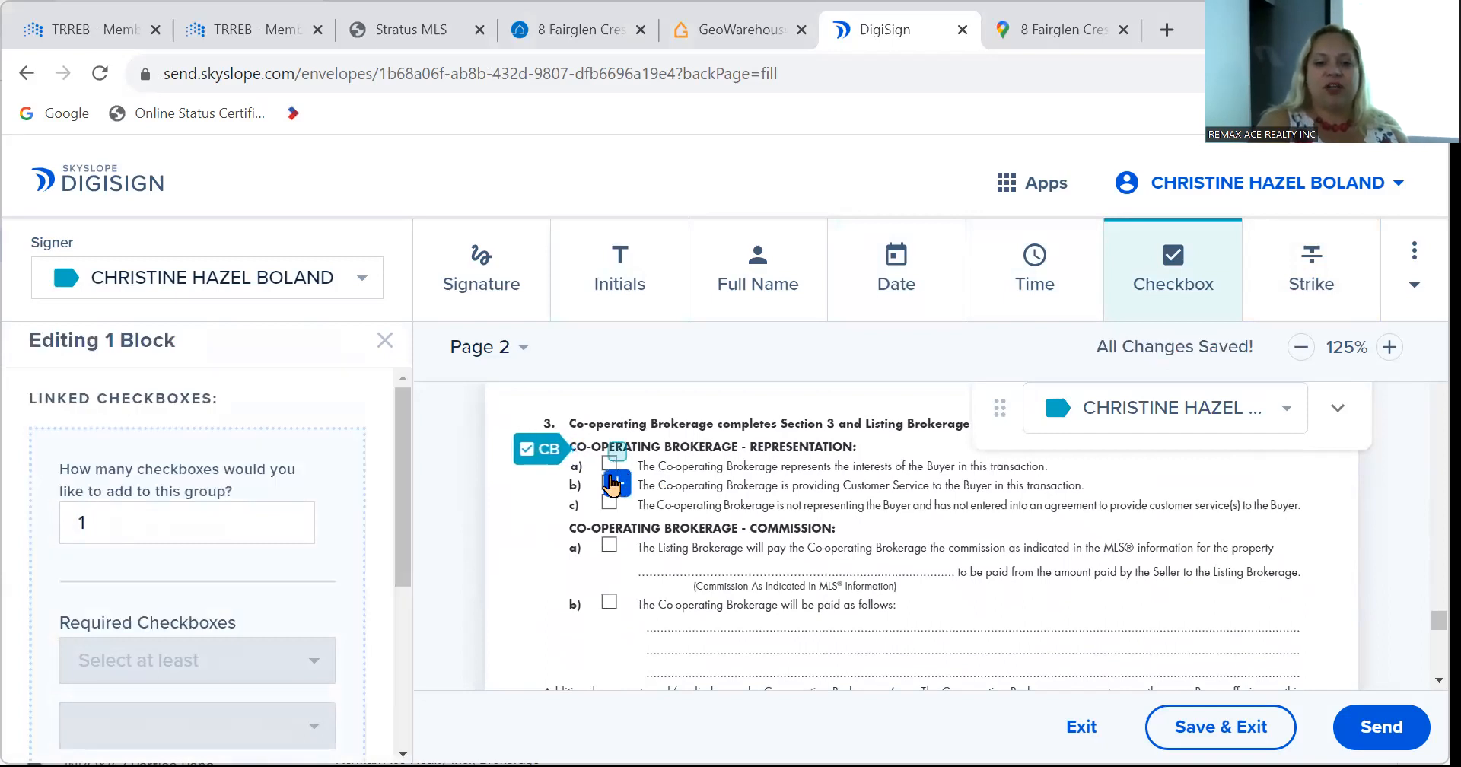
{"action": "left_click", "coordinate": [608, 549]}
{"action": "left_click_drag", "start_coordinate": [614, 562], "coordinate": [604, 536]}
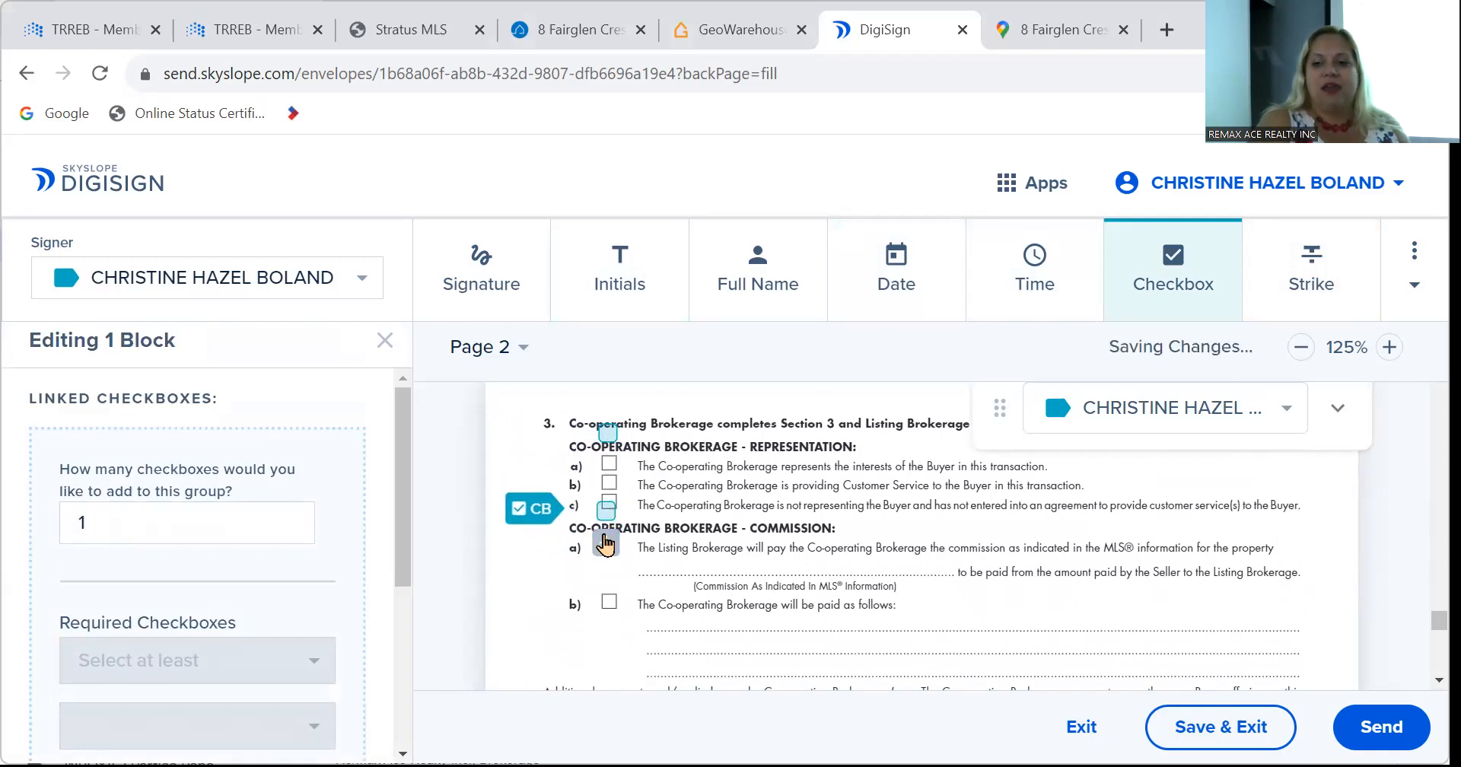
Place a text field on page 2's commission dotted line and enter 2.5%.
{"action": "left_click", "coordinate": [1399, 303]}
{"action": "left_click", "coordinate": [1366, 354]}
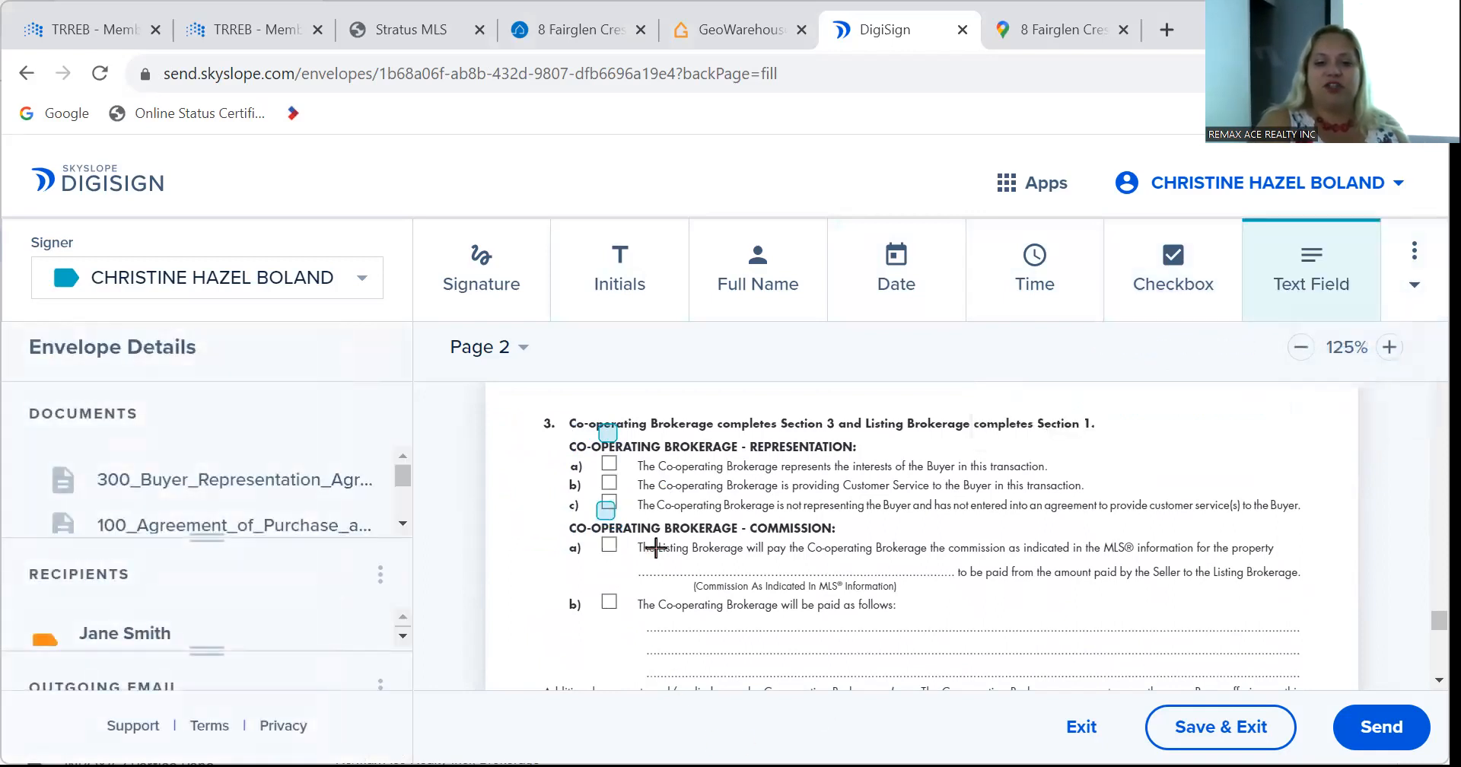
{"action": "left_click", "coordinate": [654, 582]}
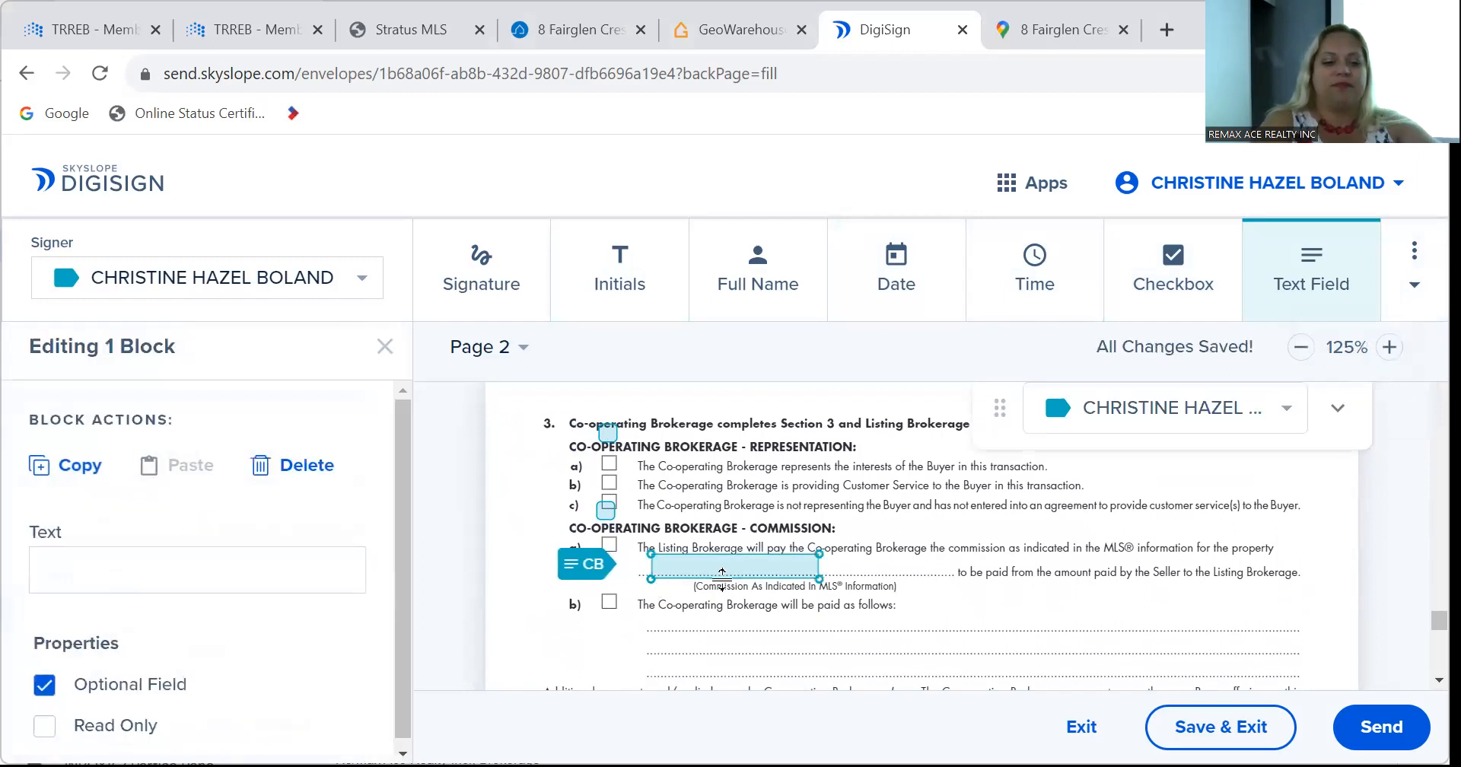
{"action": "type", "text": "2.5"}
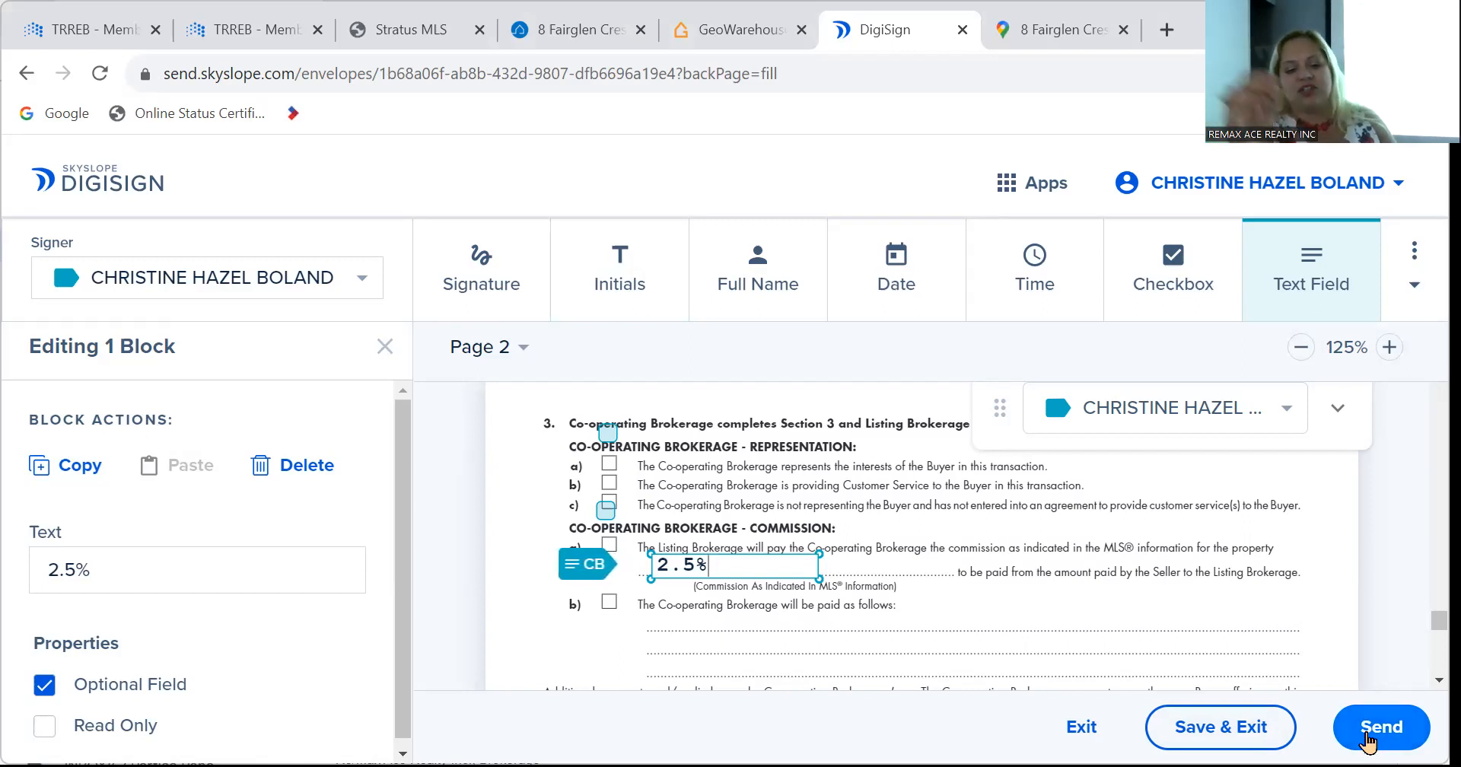
{"action": "left_click", "coordinate": [1361, 736]}
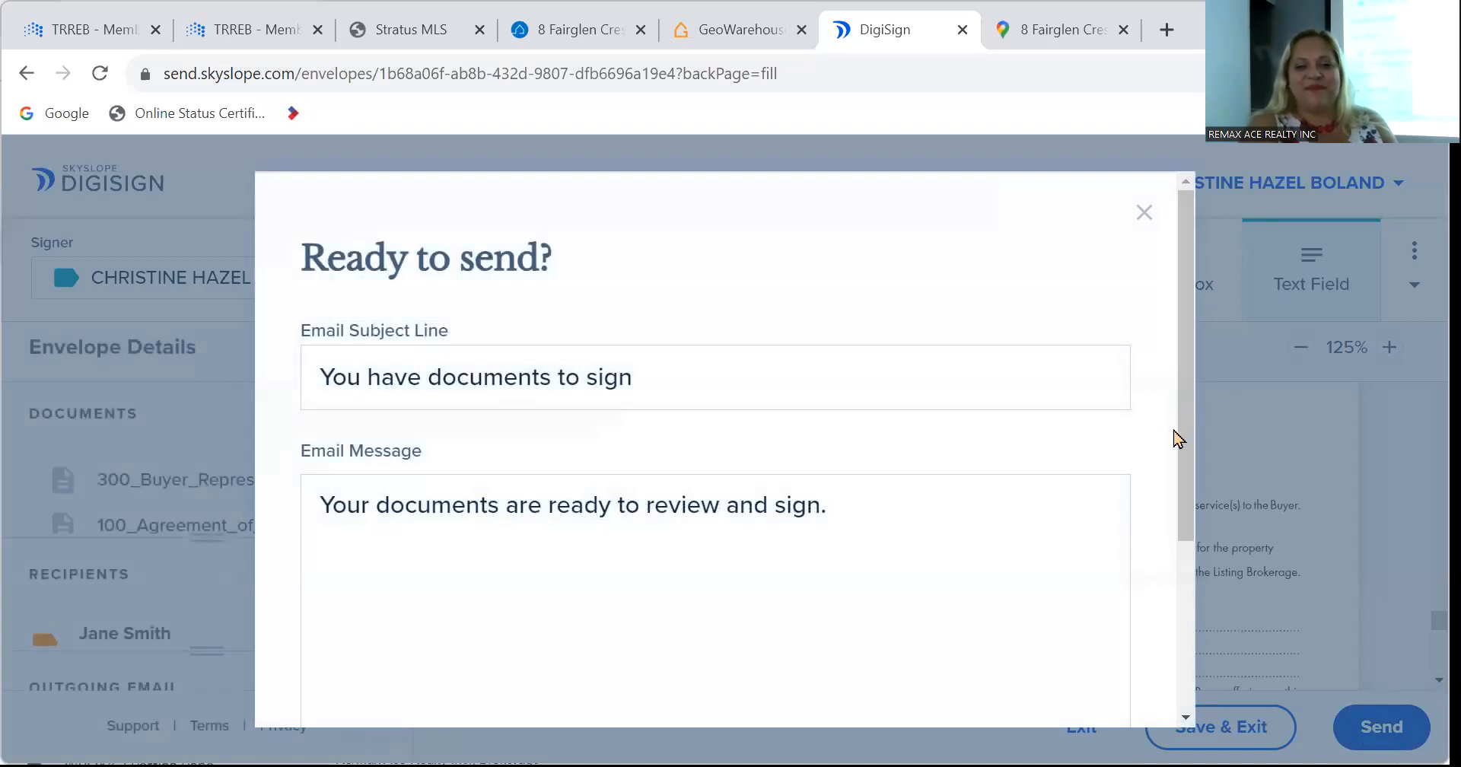
{"action": "scroll", "coordinate": [1179, 439], "scroll_direction": "down", "scroll_amount": 3}
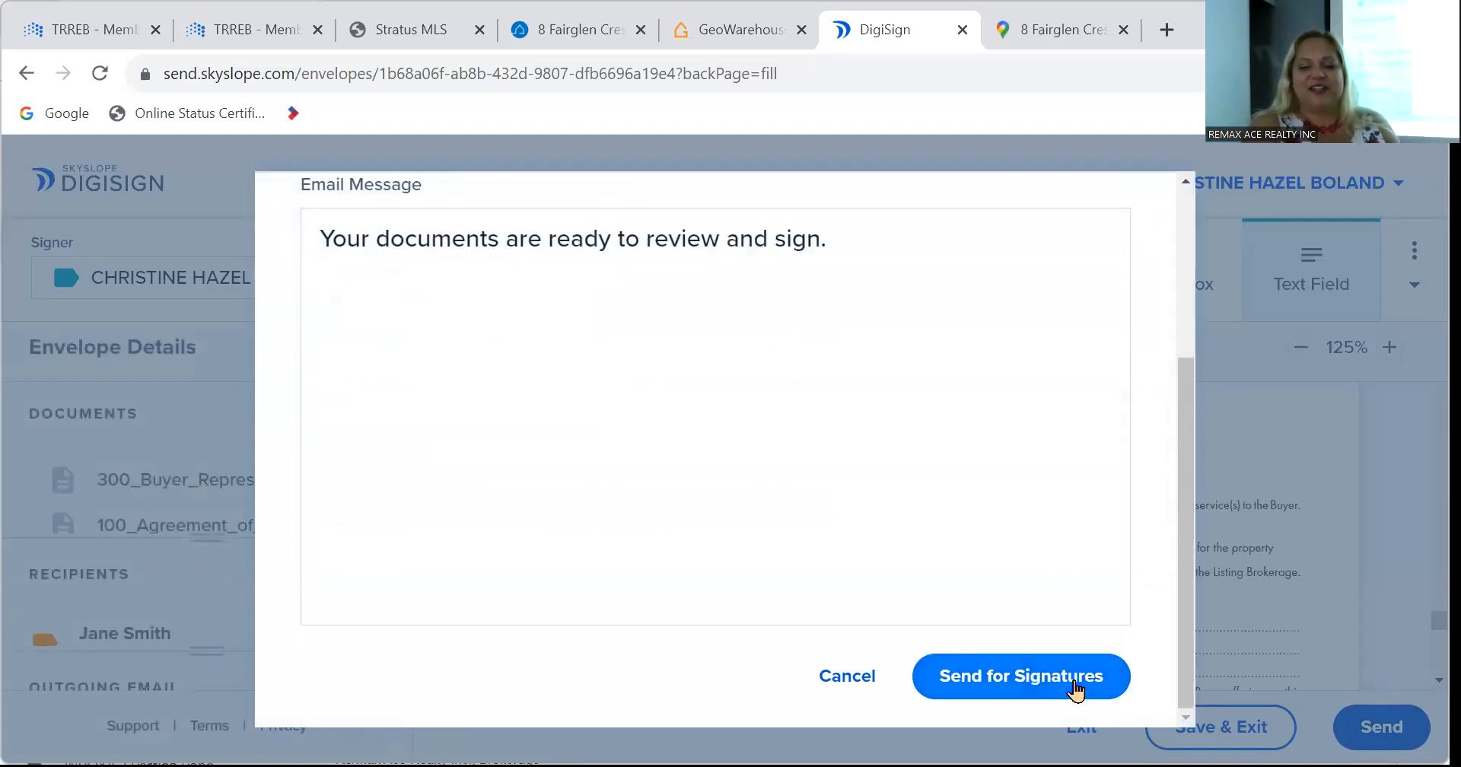
{"action": "left_click", "coordinate": [1074, 688]}
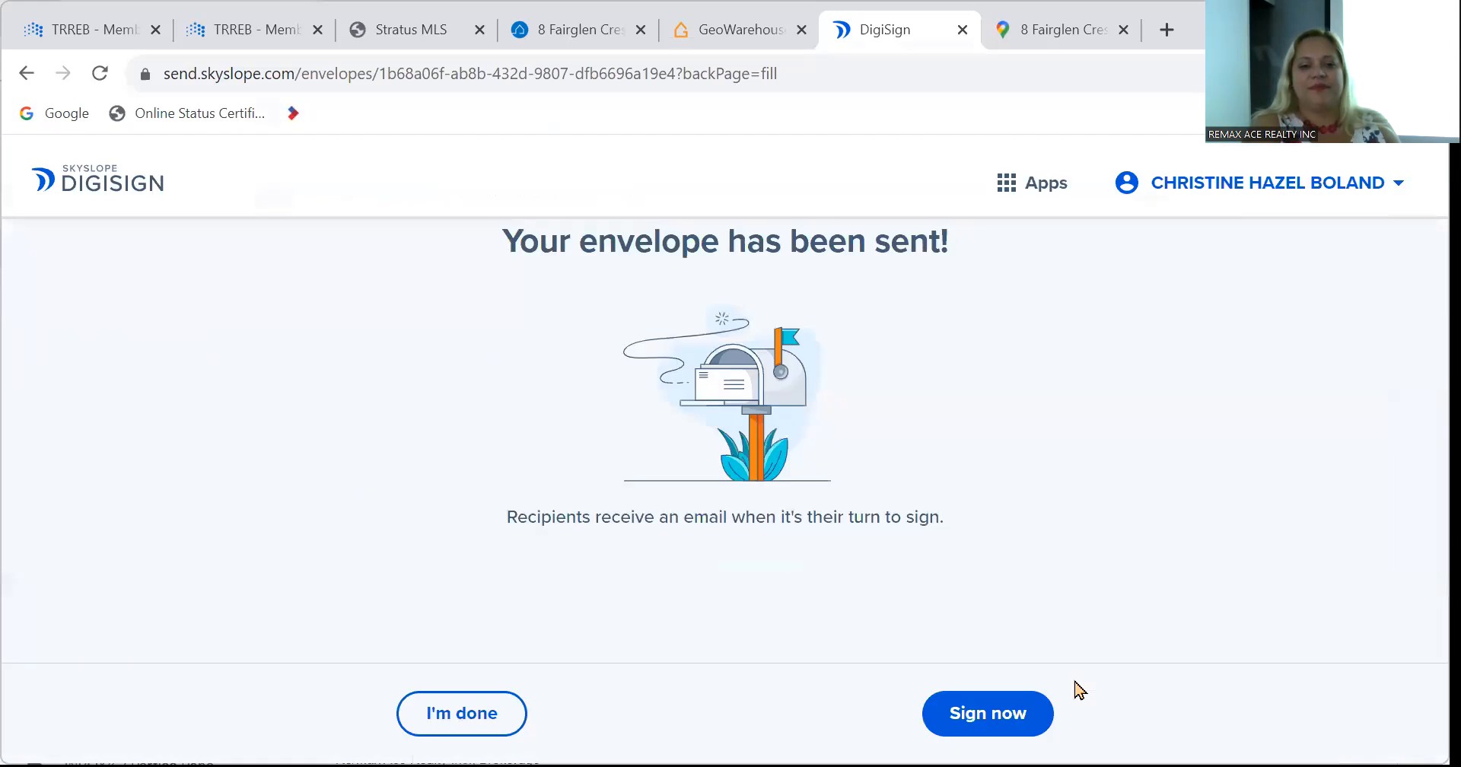
{"action": "left_click", "coordinate": [428, 726]}
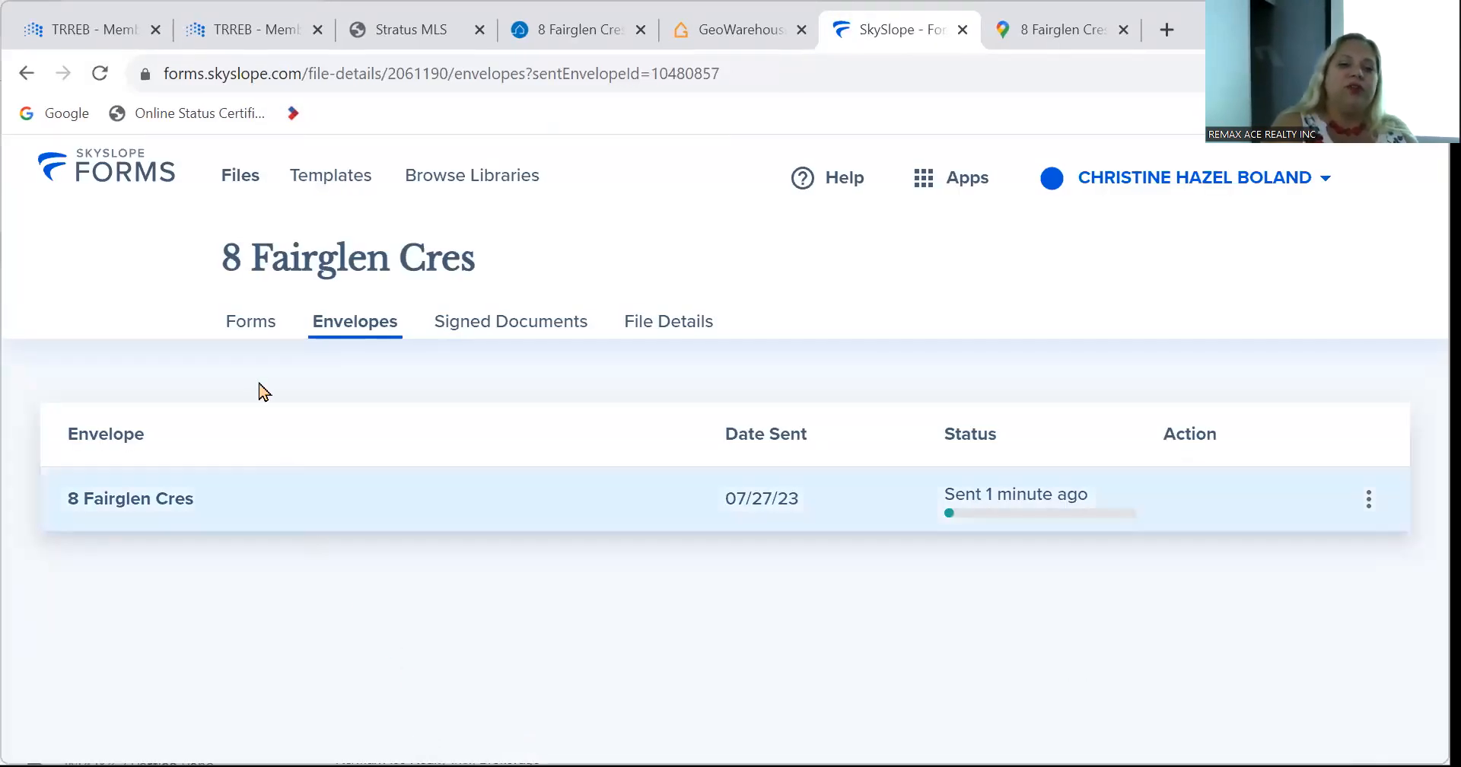
{"action": "left_click", "coordinate": [249, 324]}
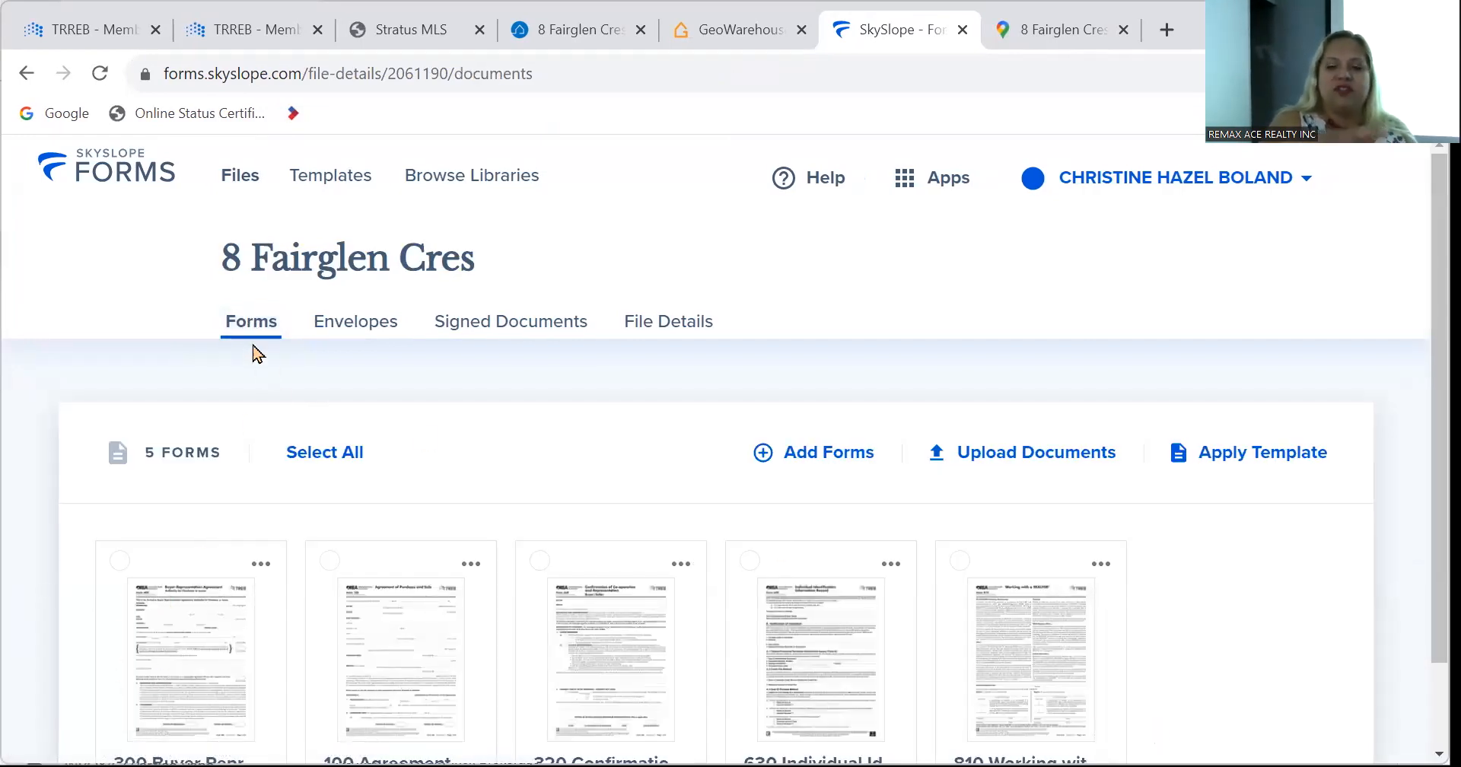
{"action": "left_click", "coordinate": [337, 327]}
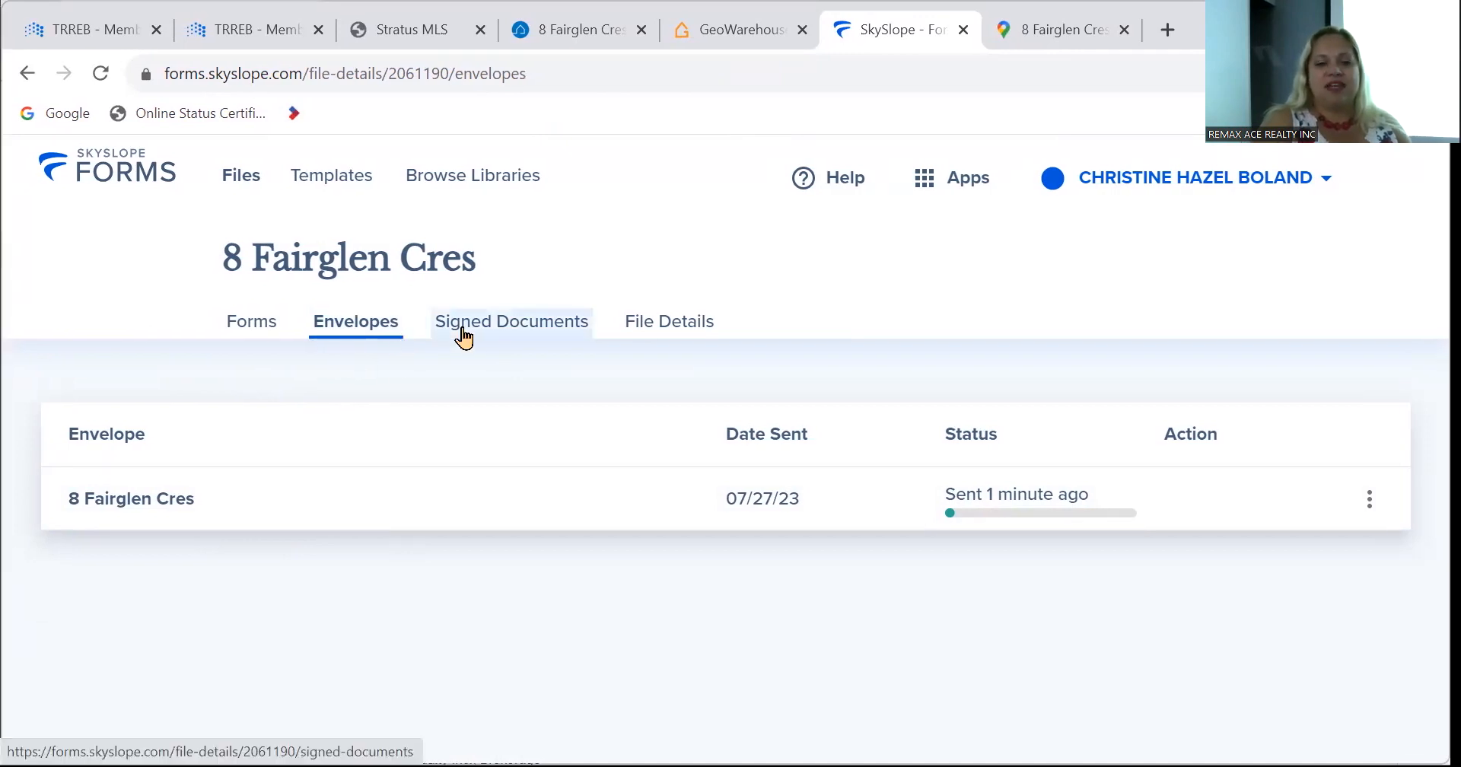
{"action": "left_click", "coordinate": [459, 335]}
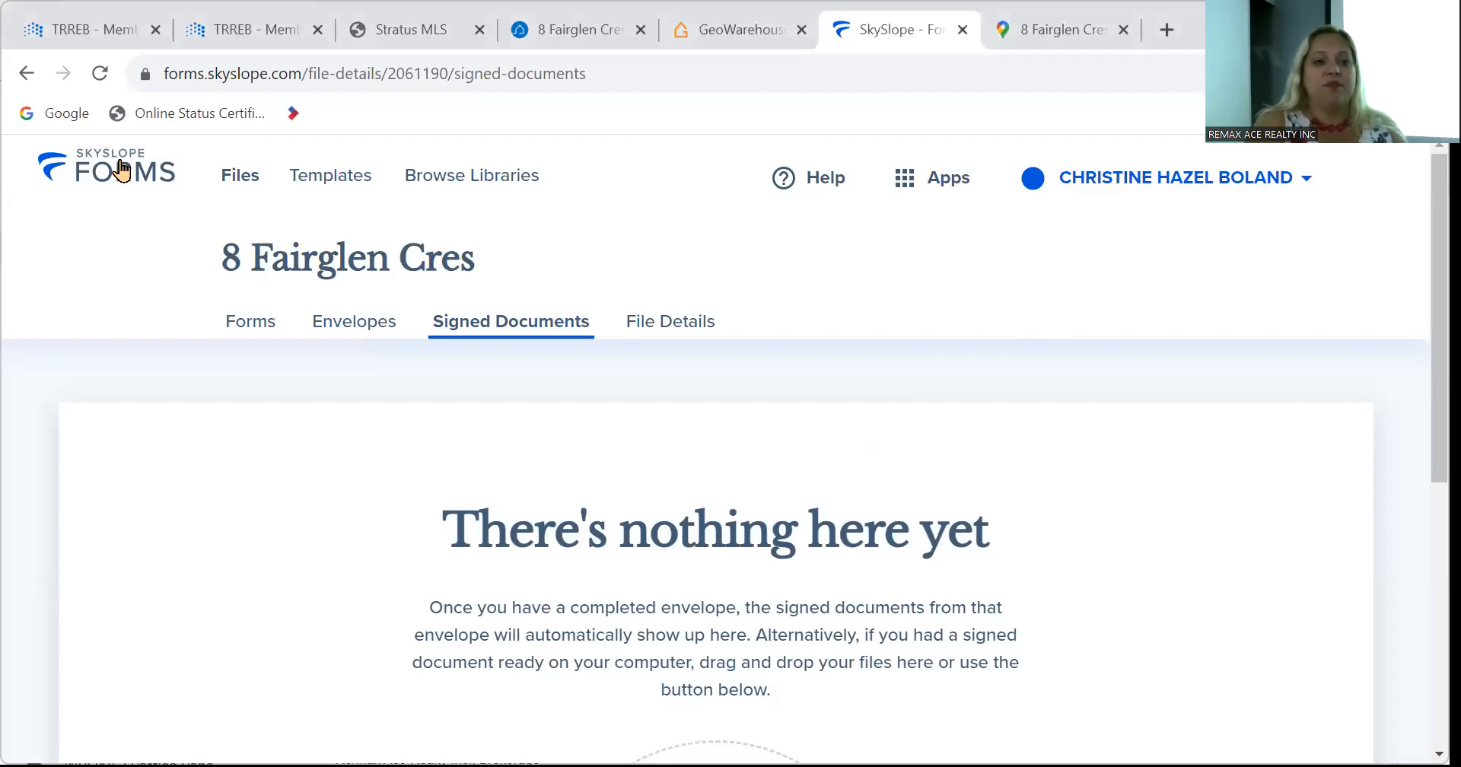
{"action": "left_click", "coordinate": [122, 173]}
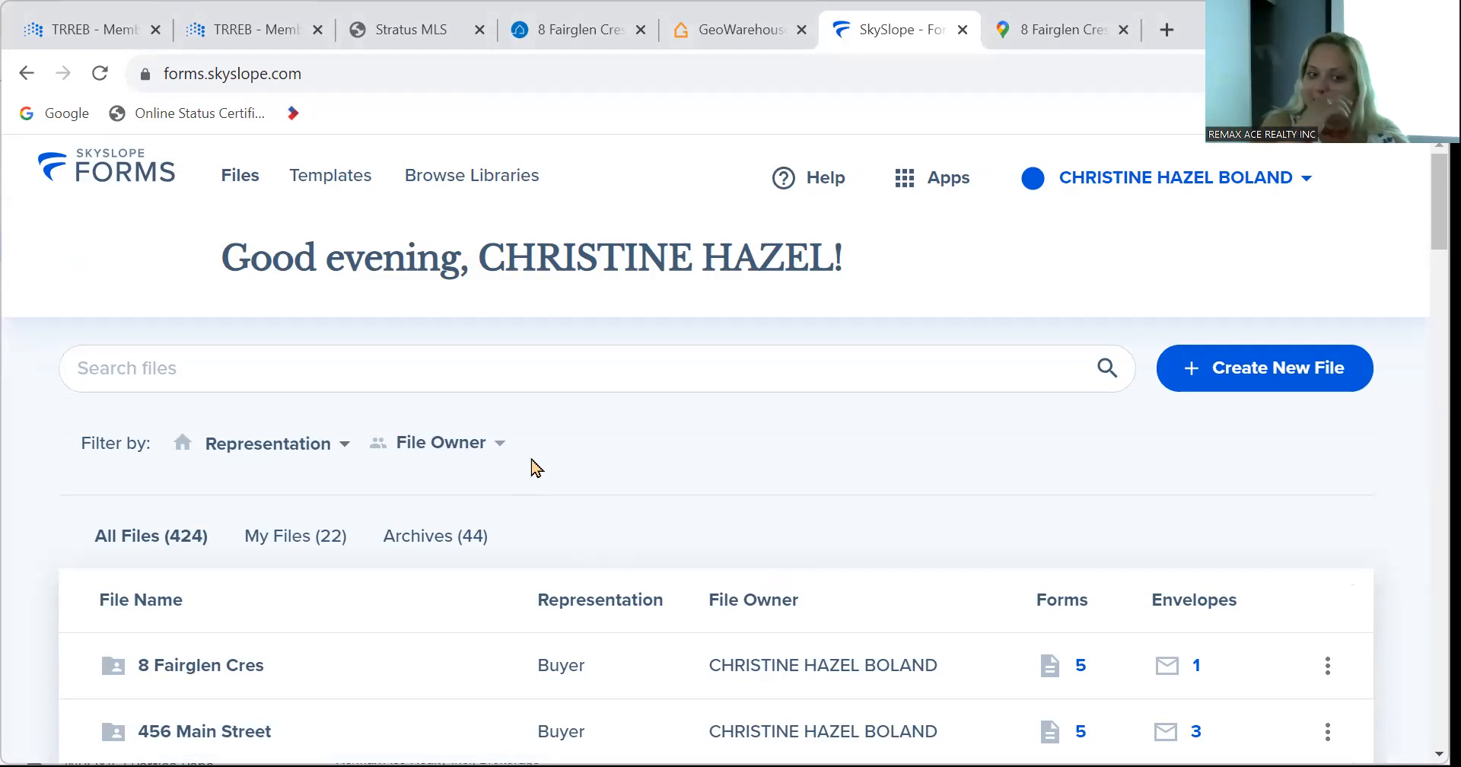
Start a new file and set the client representation to Buyer.
{"action": "scroll", "coordinate": [532, 463], "scroll_direction": "down", "scroll_amount": 3}
{"action": "scroll", "coordinate": [531, 466], "scroll_direction": "up", "scroll_amount": 3}
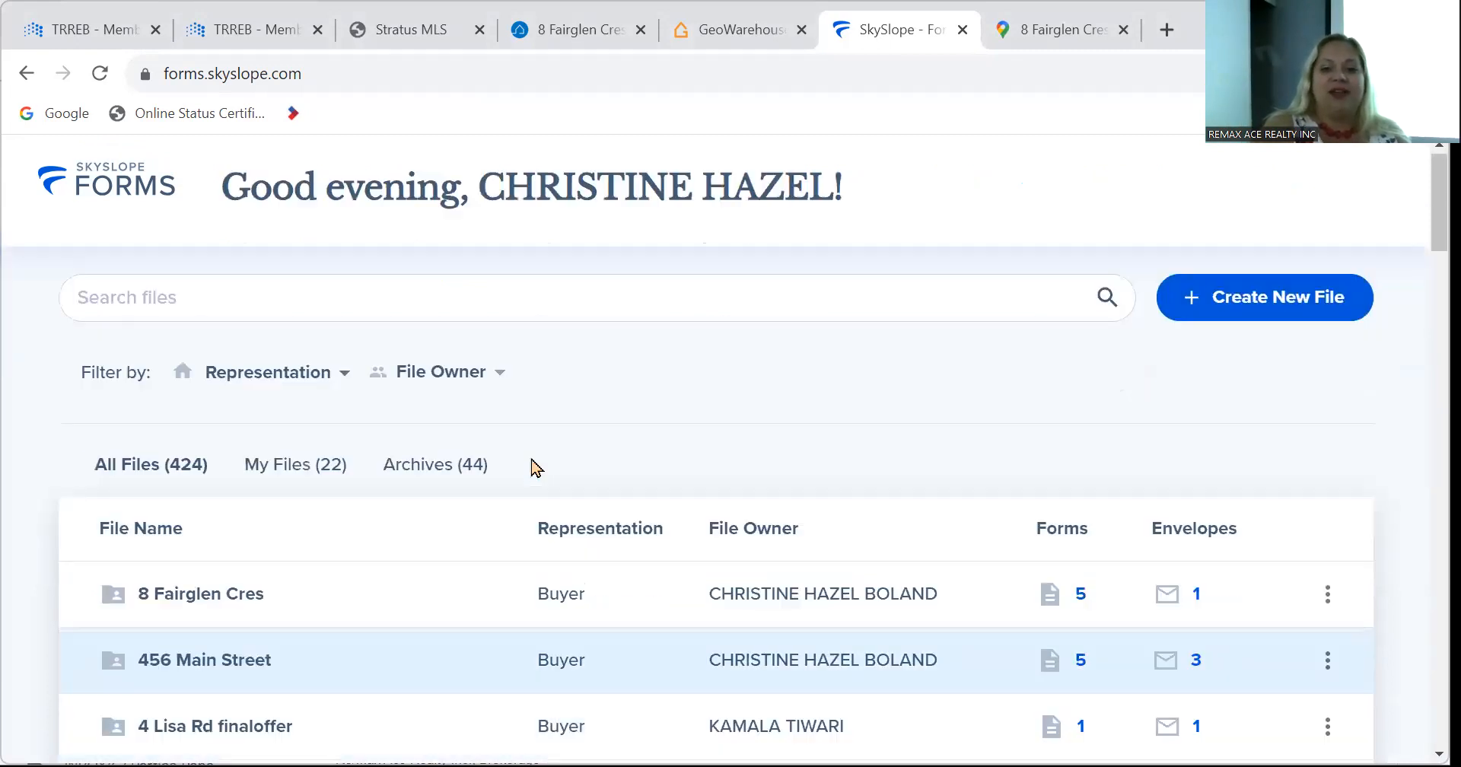
{"action": "left_click", "coordinate": [1239, 372]}
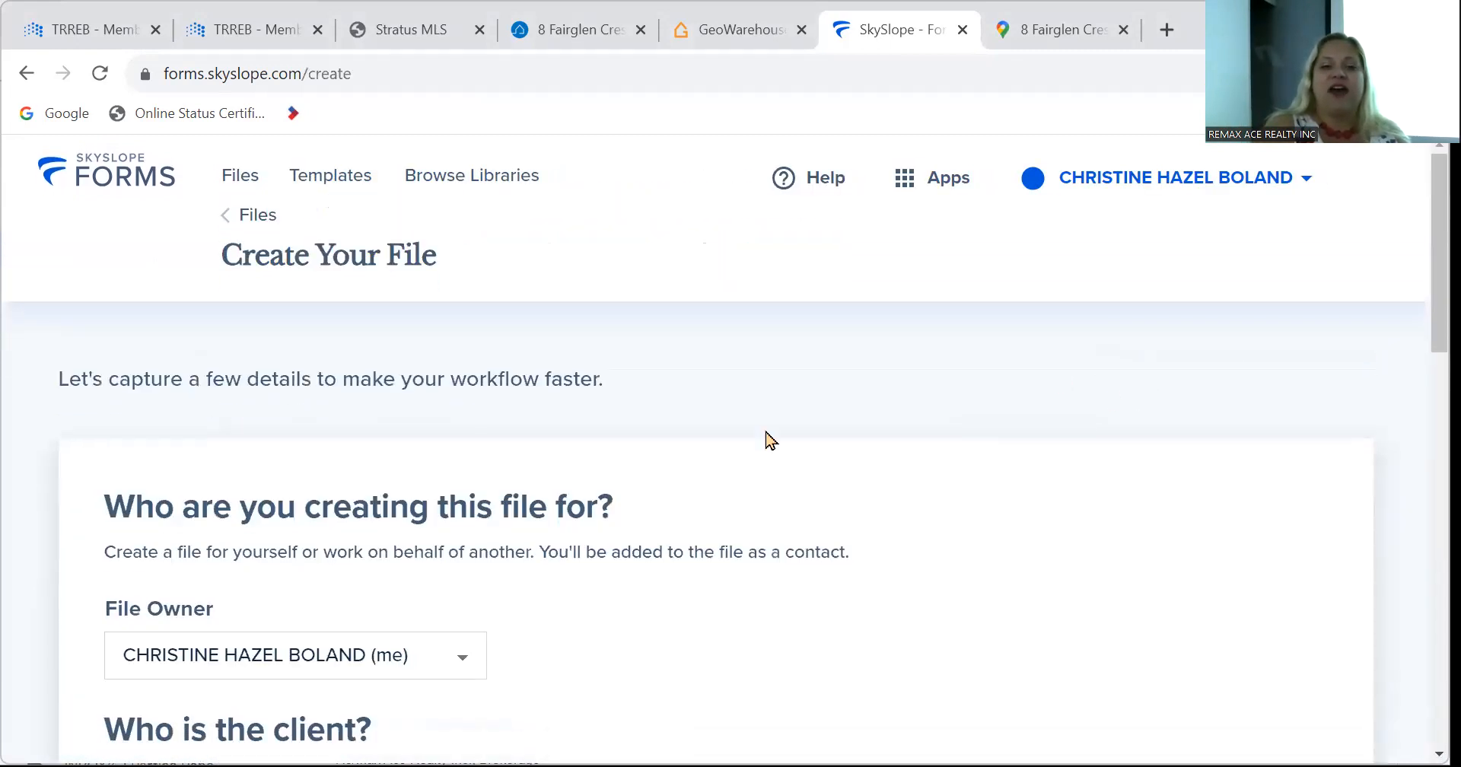
{"action": "scroll", "coordinate": [456, 340], "scroll_direction": "down", "scroll_amount": 5}
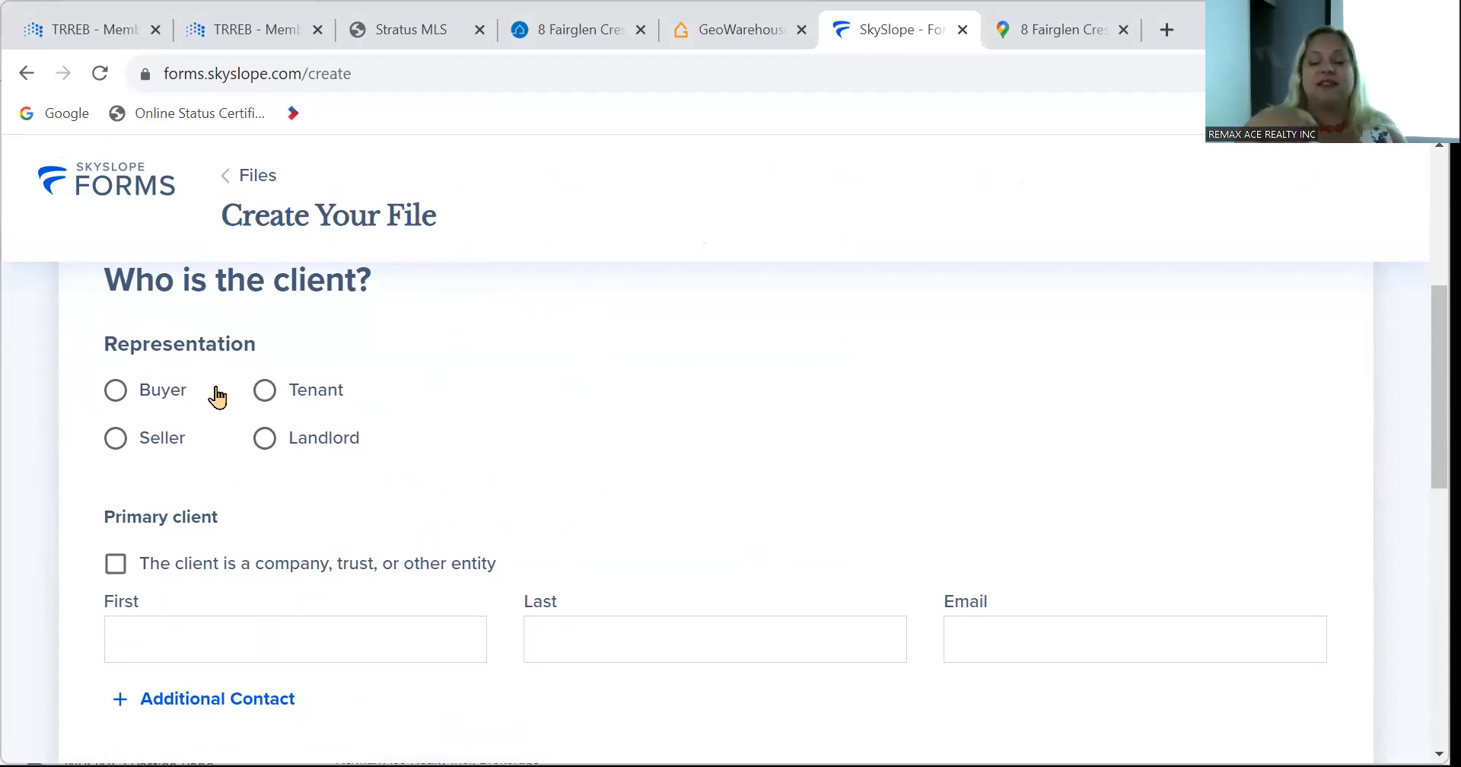
{"action": "left_click", "coordinate": [268, 394]}
{"action": "scroll", "coordinate": [840, 523], "scroll_direction": "up", "scroll_amount": 5}
{"action": "scroll", "coordinate": [841, 523], "scroll_direction": "down", "scroll_amount": 20}
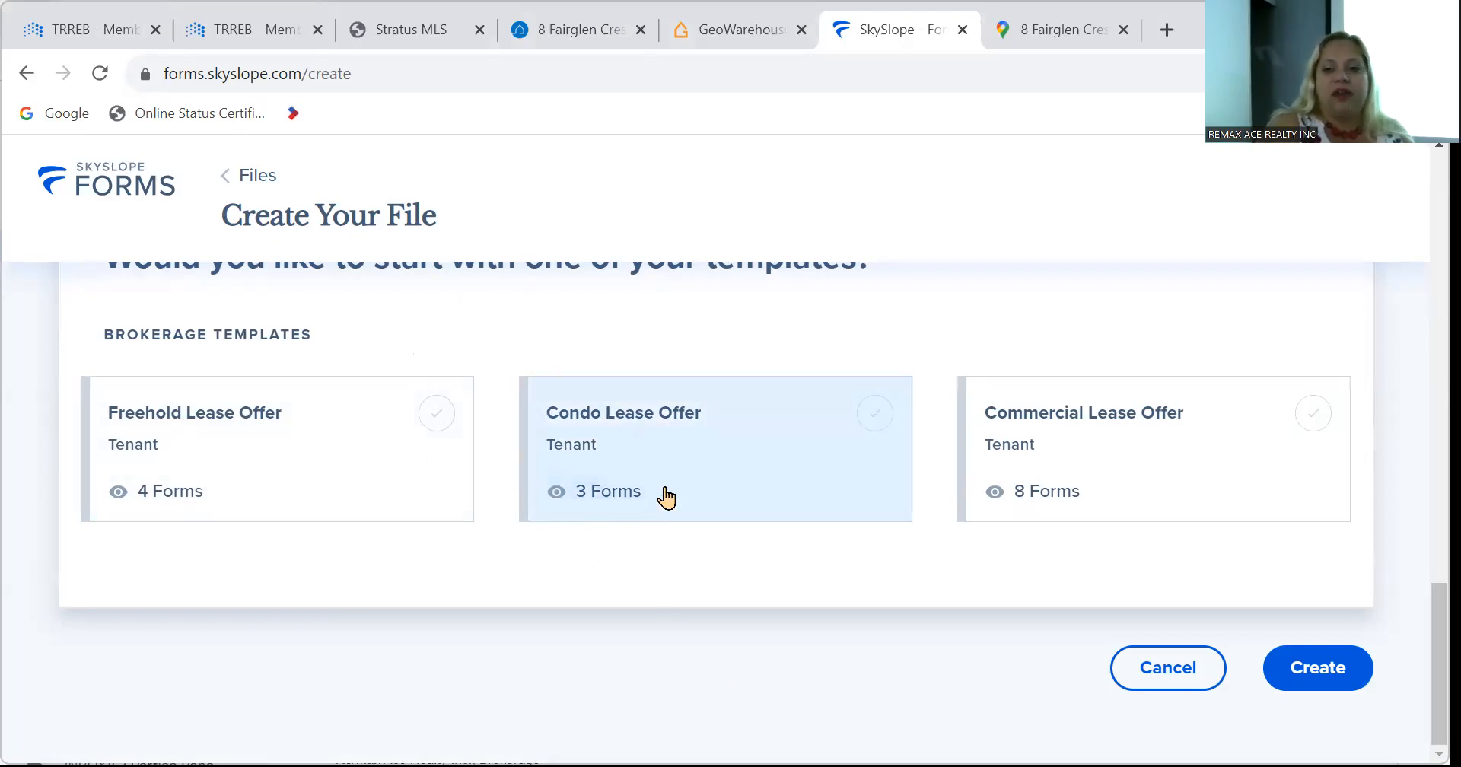
{"action": "scroll", "coordinate": [665, 496], "scroll_direction": "up", "scroll_amount": 10}
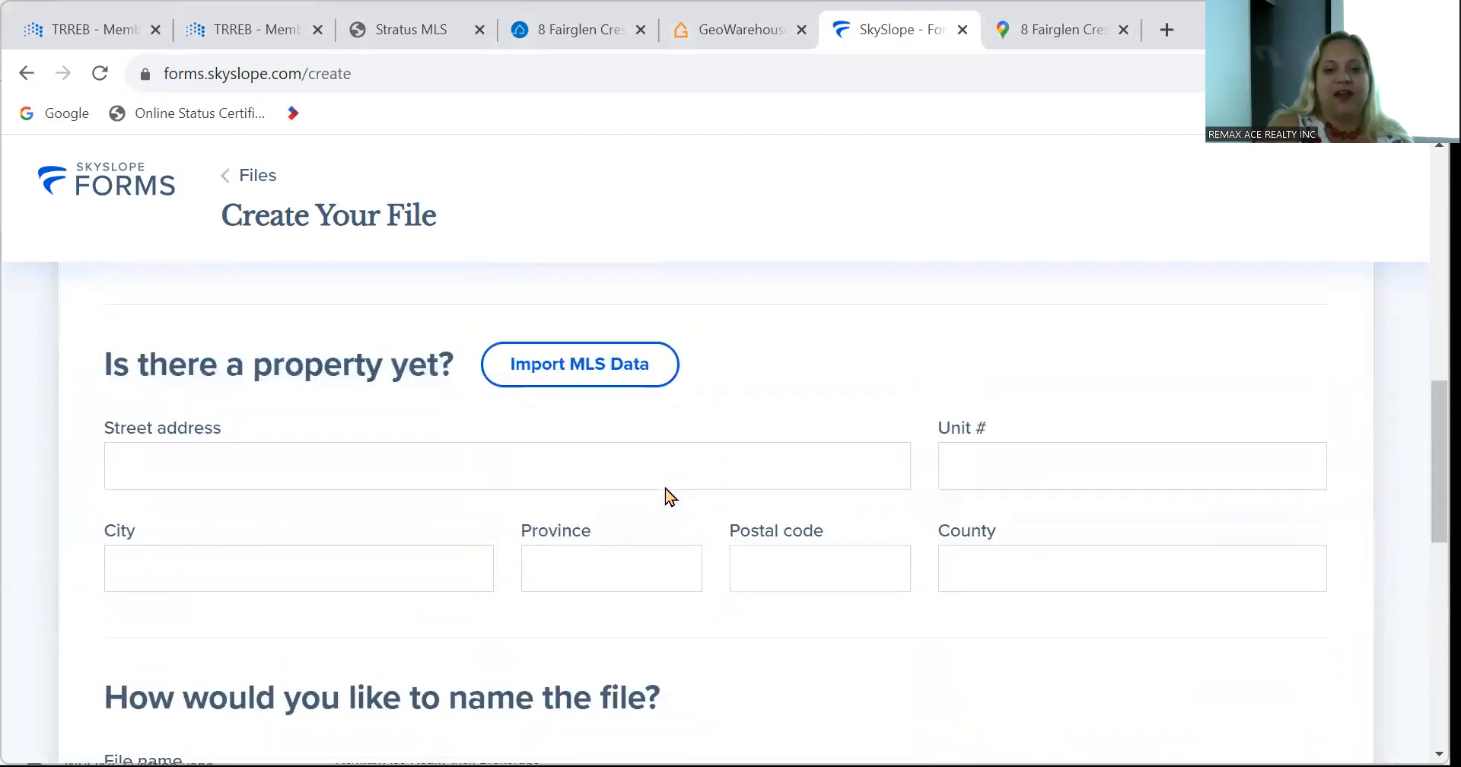
{"action": "scroll", "coordinate": [665, 496], "scroll_direction": "down", "scroll_amount": 10}
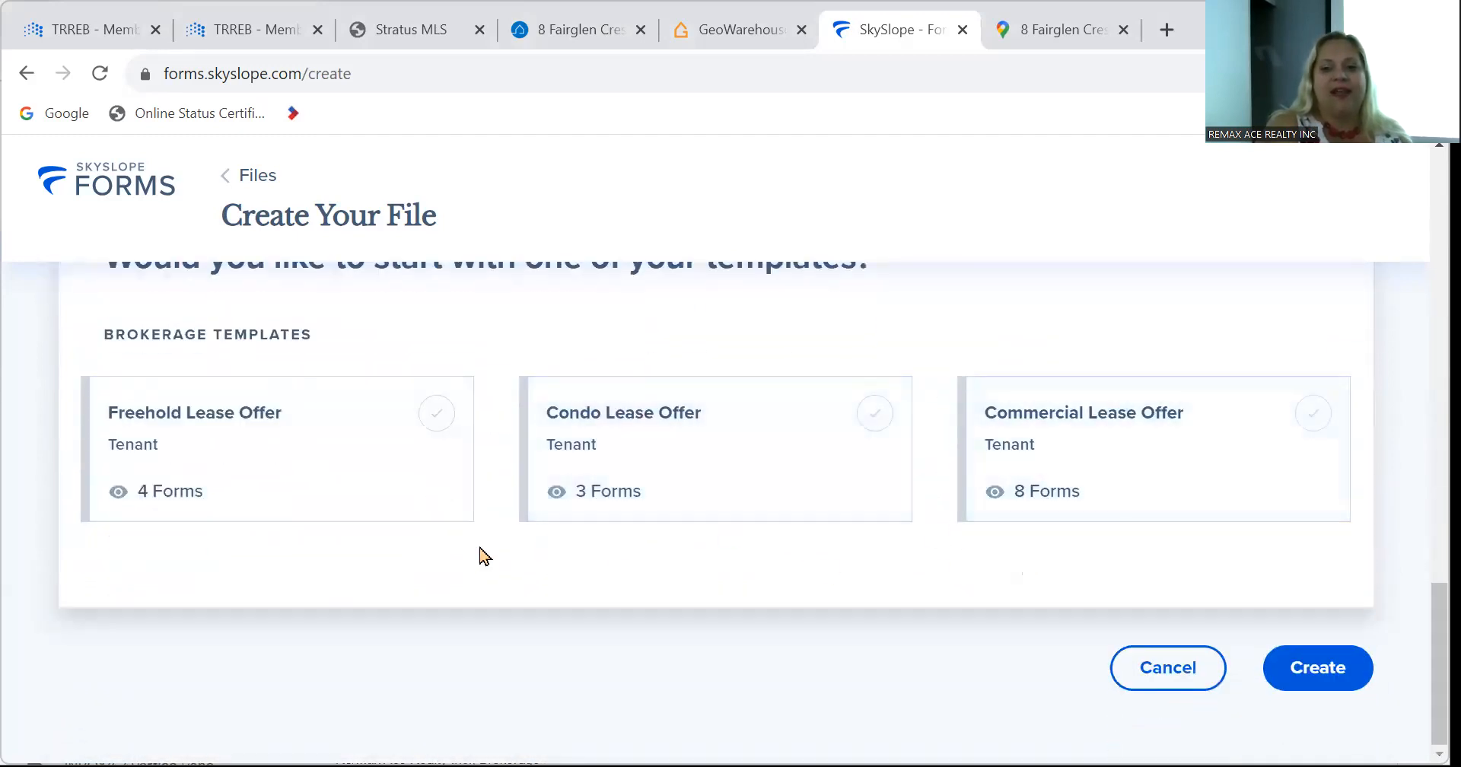
{"action": "scroll", "coordinate": [481, 558], "scroll_direction": "up", "scroll_amount": 8}
{"action": "scroll", "coordinate": [481, 555], "scroll_direction": "up", "scroll_amount": 3}
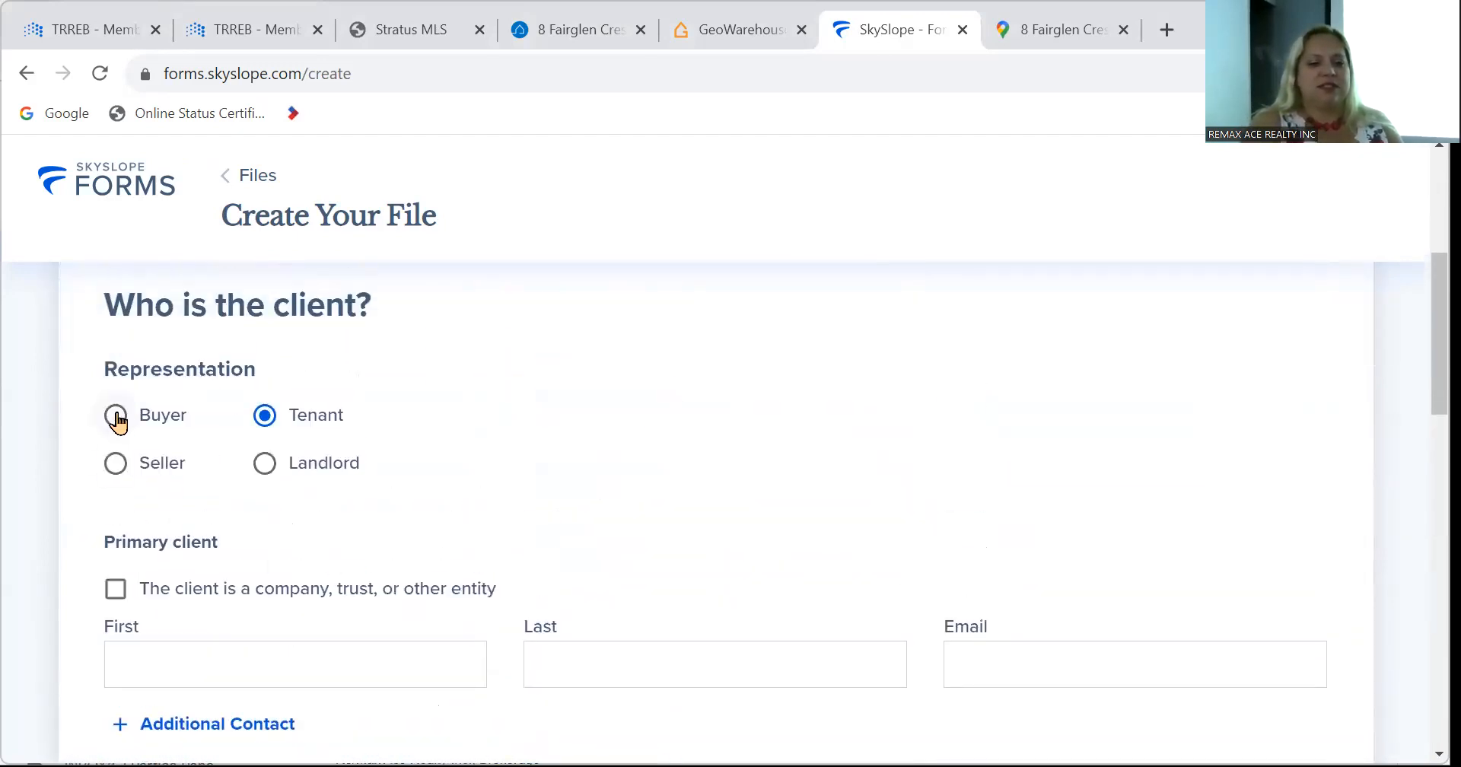
{"action": "left_click", "coordinate": [116, 417]}
Select the Commercial Sale of Business template for the new file.
{"action": "scroll", "coordinate": [860, 544], "scroll_direction": "up", "scroll_amount": 5}
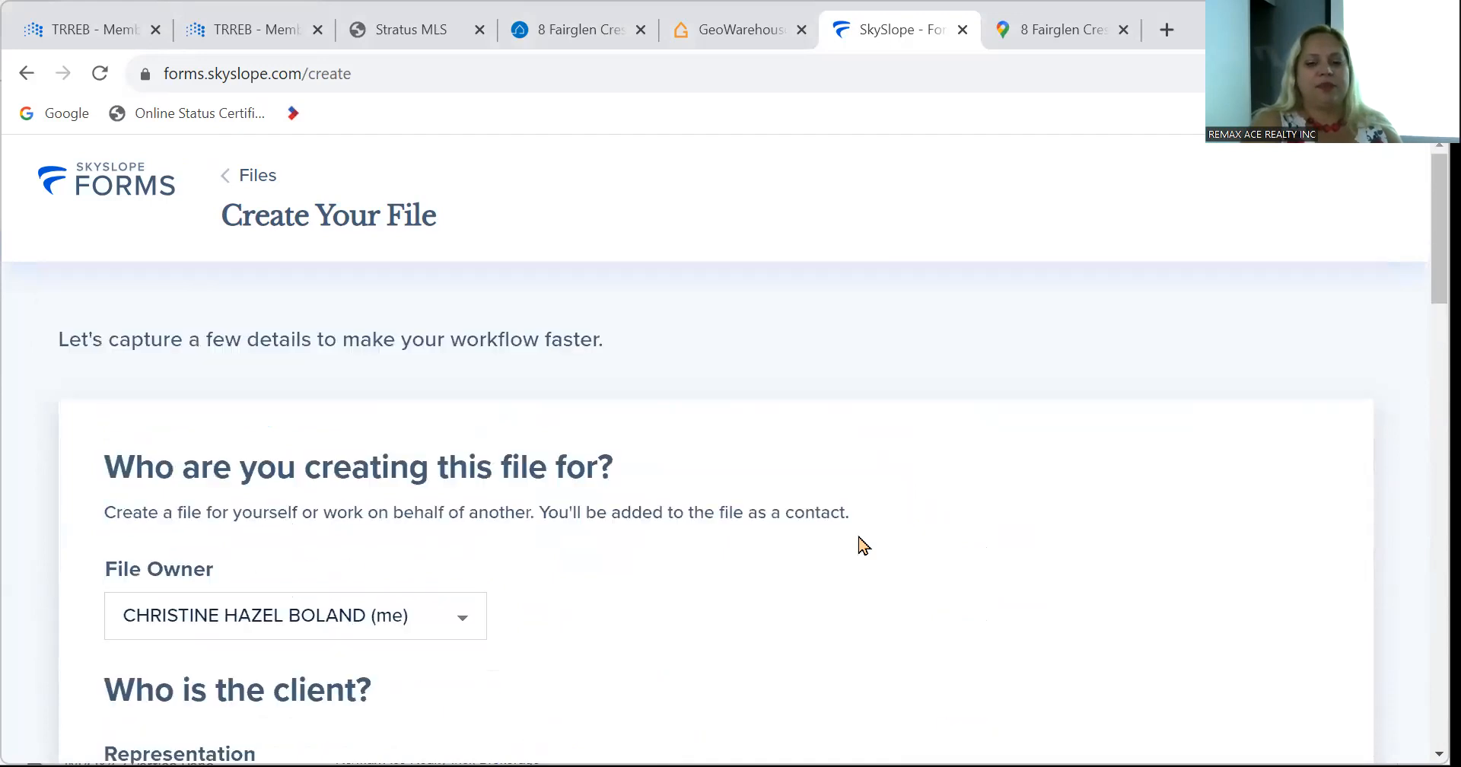
{"action": "scroll", "coordinate": [862, 545], "scroll_direction": "down", "scroll_amount": 15}
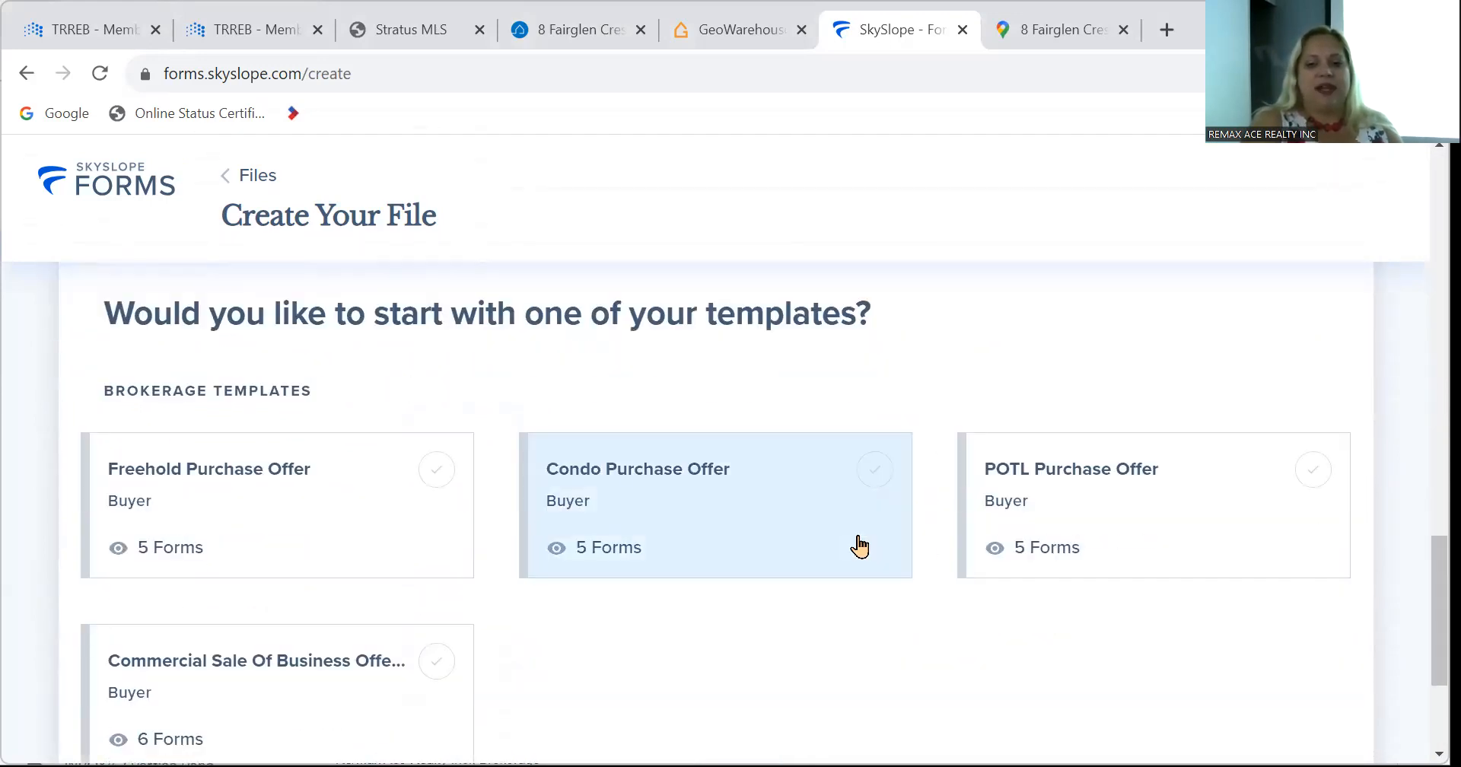
{"action": "scroll", "coordinate": [860, 545], "scroll_direction": "up", "scroll_amount": 1}
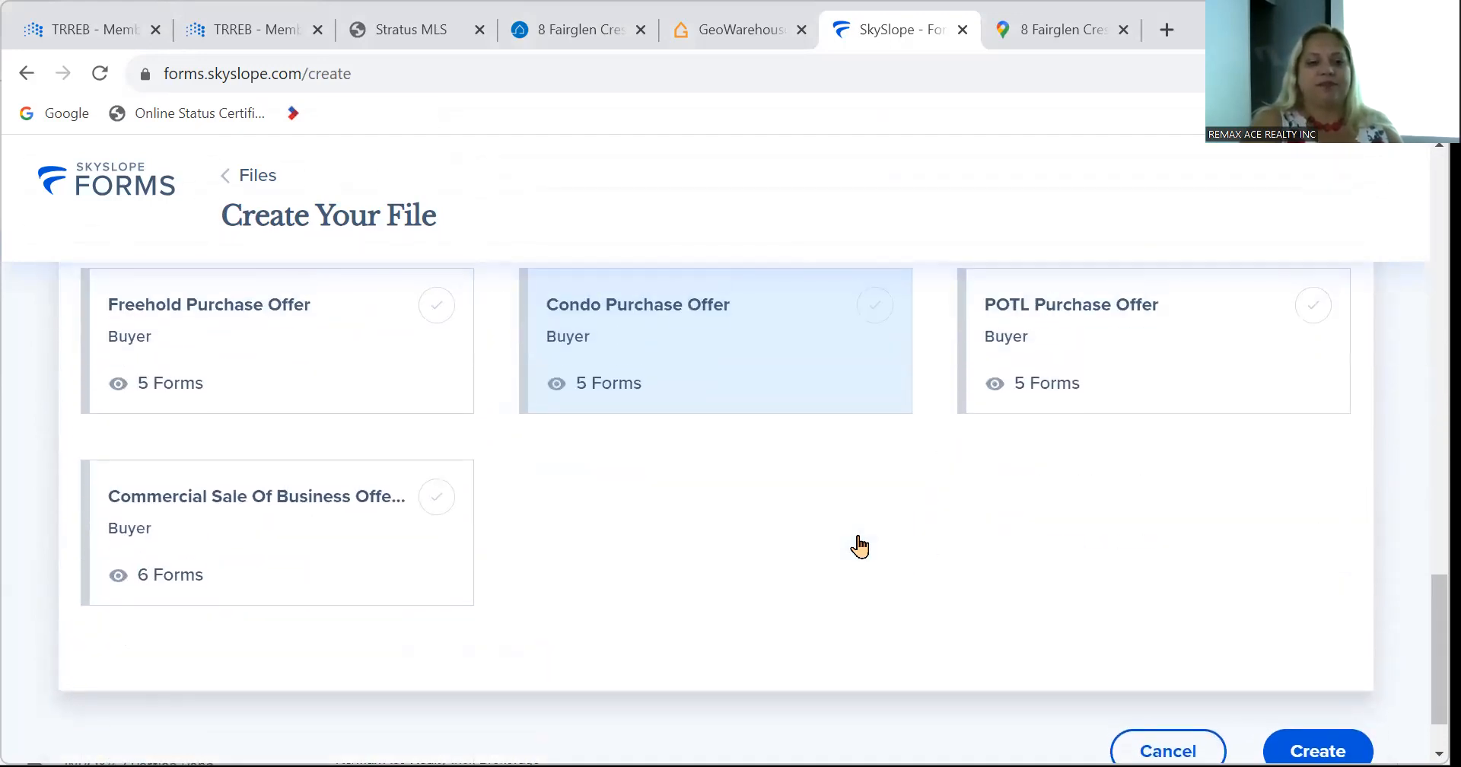
{"action": "left_click", "coordinate": [279, 501]}
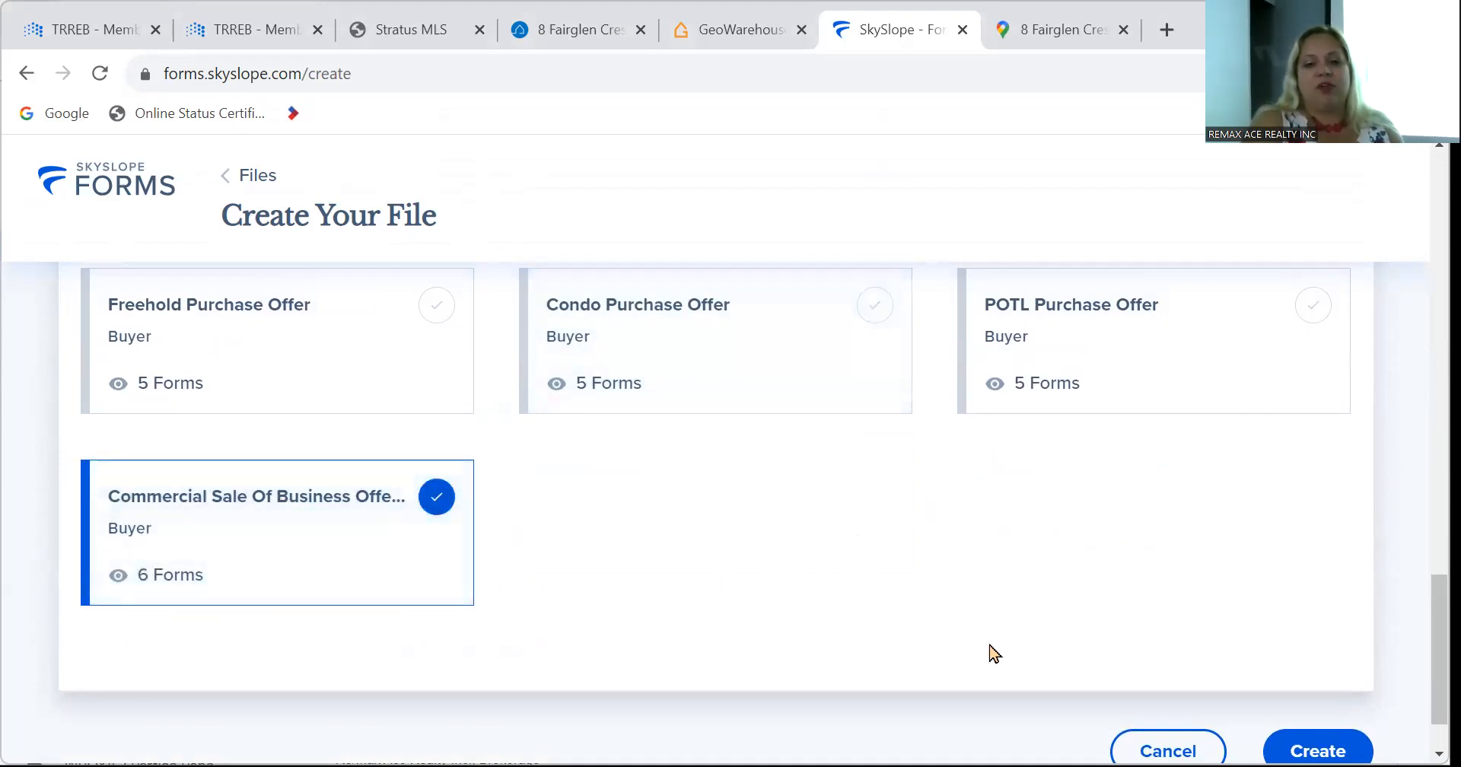
{"action": "scroll", "coordinate": [989, 652], "scroll_direction": "up", "scroll_amount": 5}
{"action": "scroll", "coordinate": [995, 653], "scroll_direction": "up", "scroll_amount": 12}
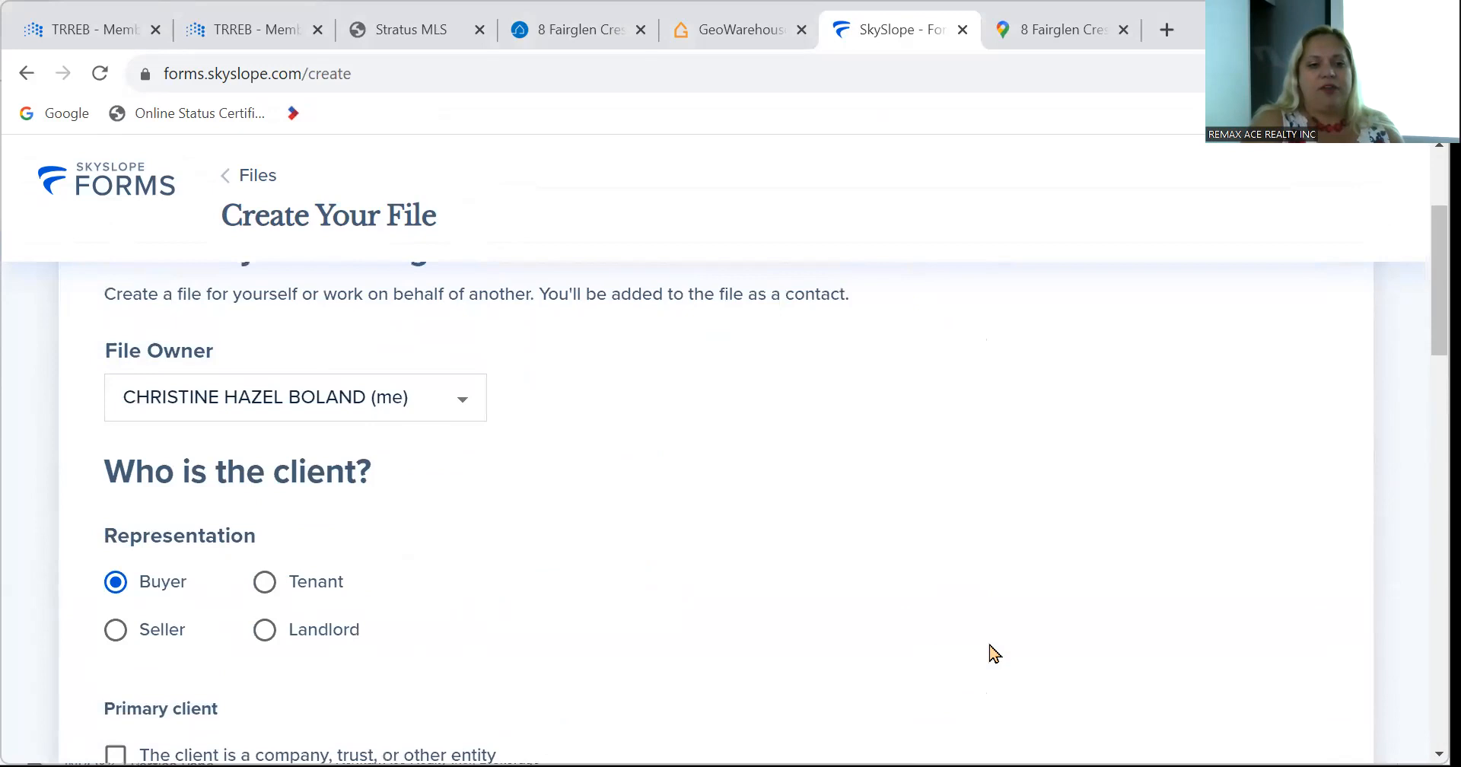
{"action": "scroll", "coordinate": [995, 653], "scroll_direction": "down", "scroll_amount": 10}
{"action": "scroll", "coordinate": [994, 653], "scroll_direction": "down", "scroll_amount": 1}
{"action": "scroll", "coordinate": [994, 652], "scroll_direction": "up", "scroll_amount": 1}
{"action": "scroll", "coordinate": [995, 653], "scroll_direction": "down", "scroll_amount": 1}
{"action": "scroll", "coordinate": [995, 653], "scroll_direction": "up", "scroll_amount": 3}
Enter '890 main street' as the street address and create the file.
{"action": "left_click", "coordinate": [501, 414]}
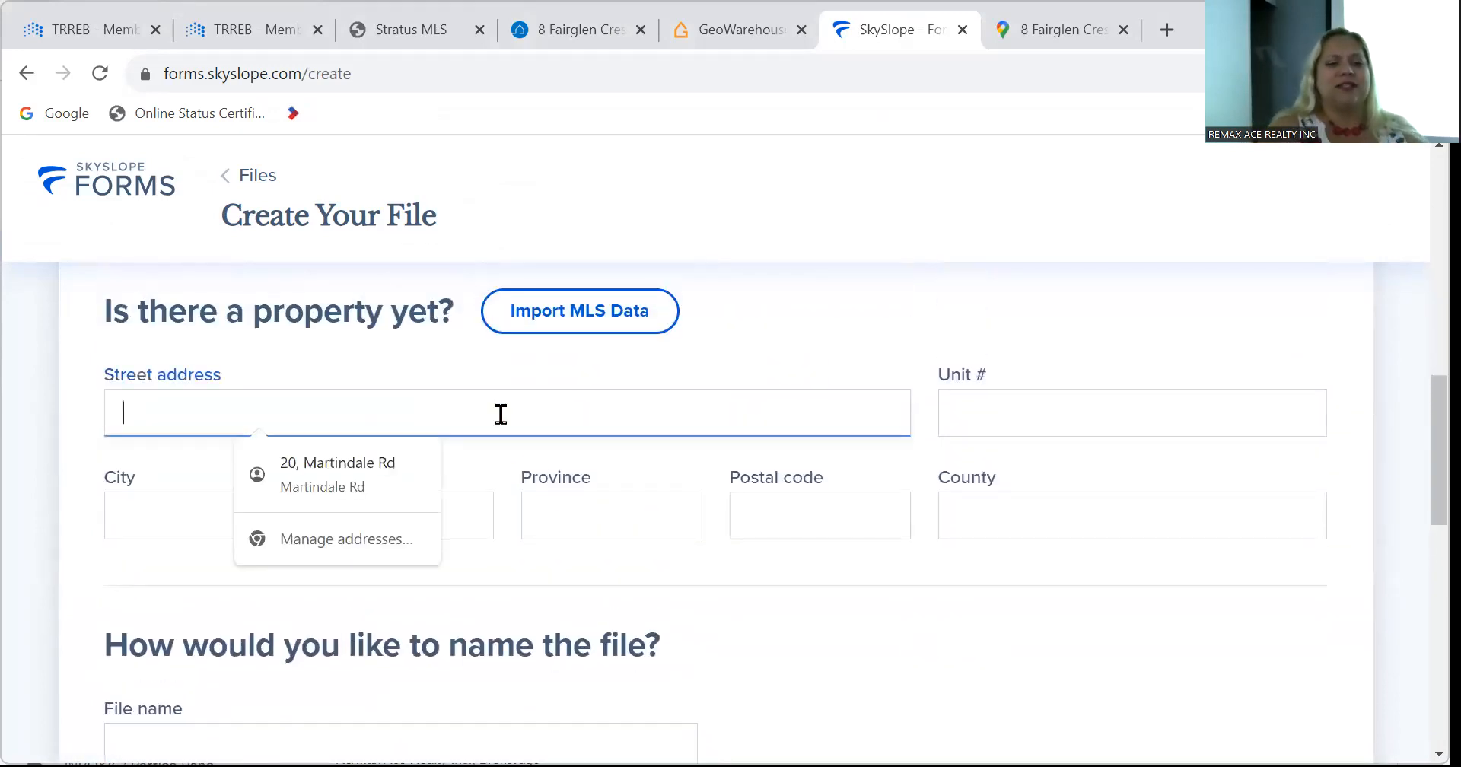
{"action": "type", "text": "890 "}
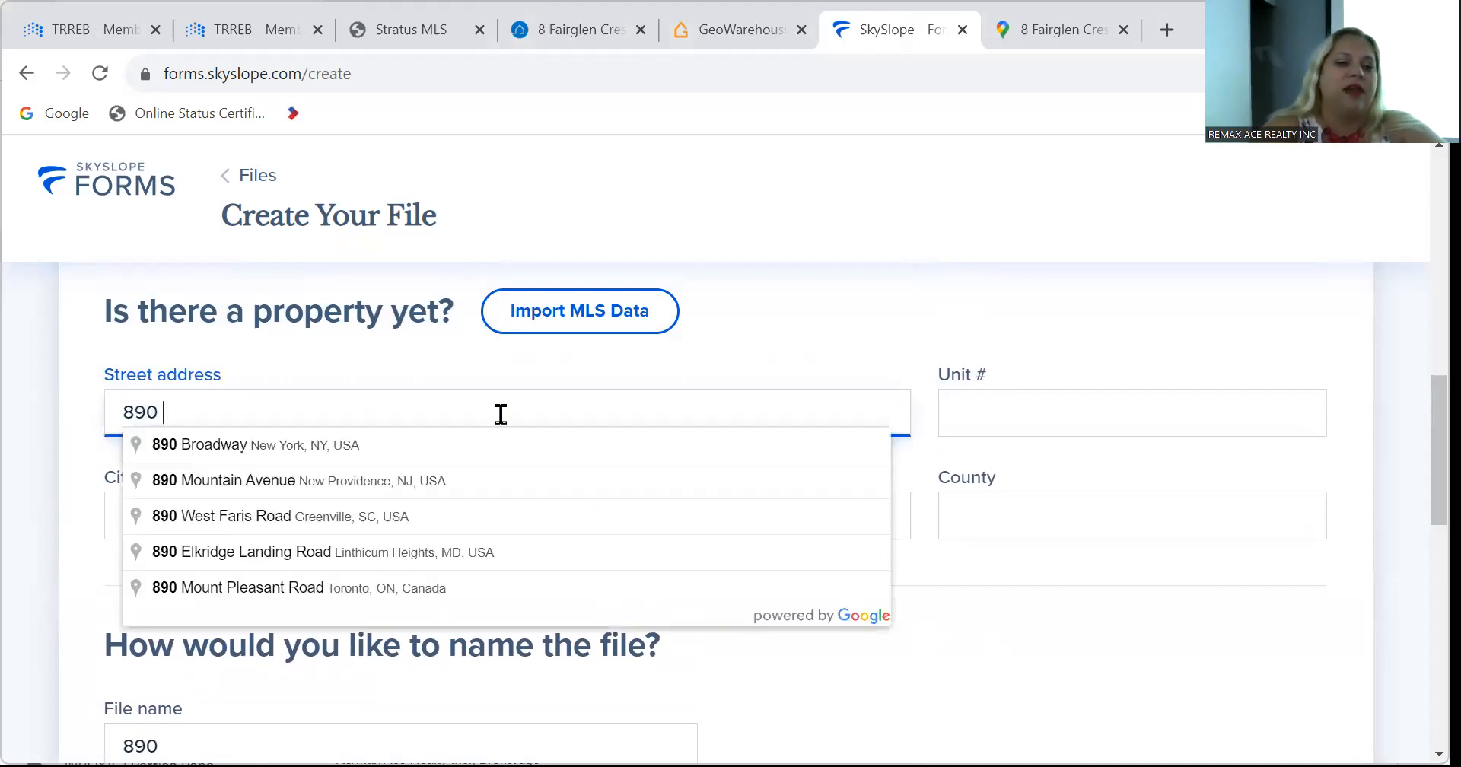
{"action": "type", "text": "ma"}
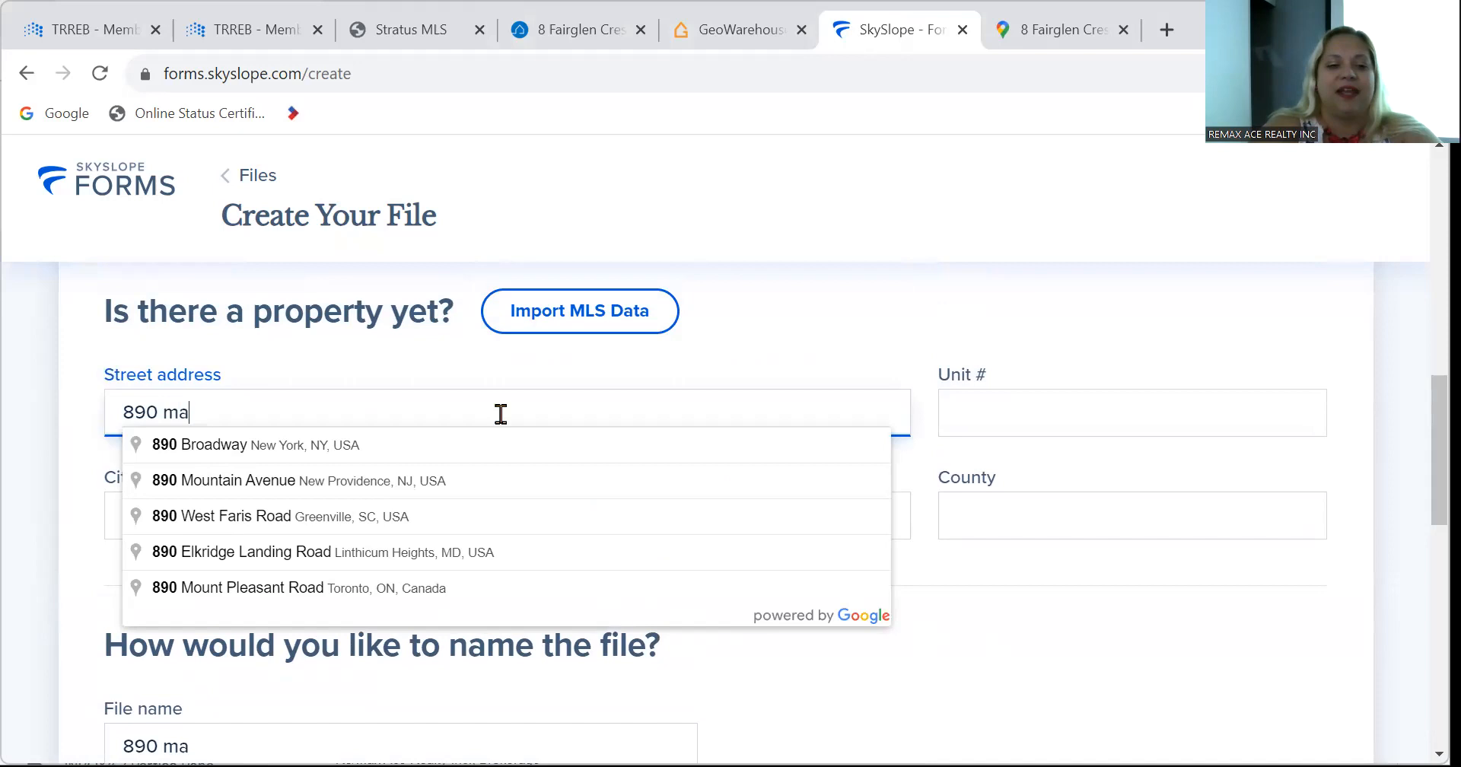
{"action": "type", "text": "in street"}
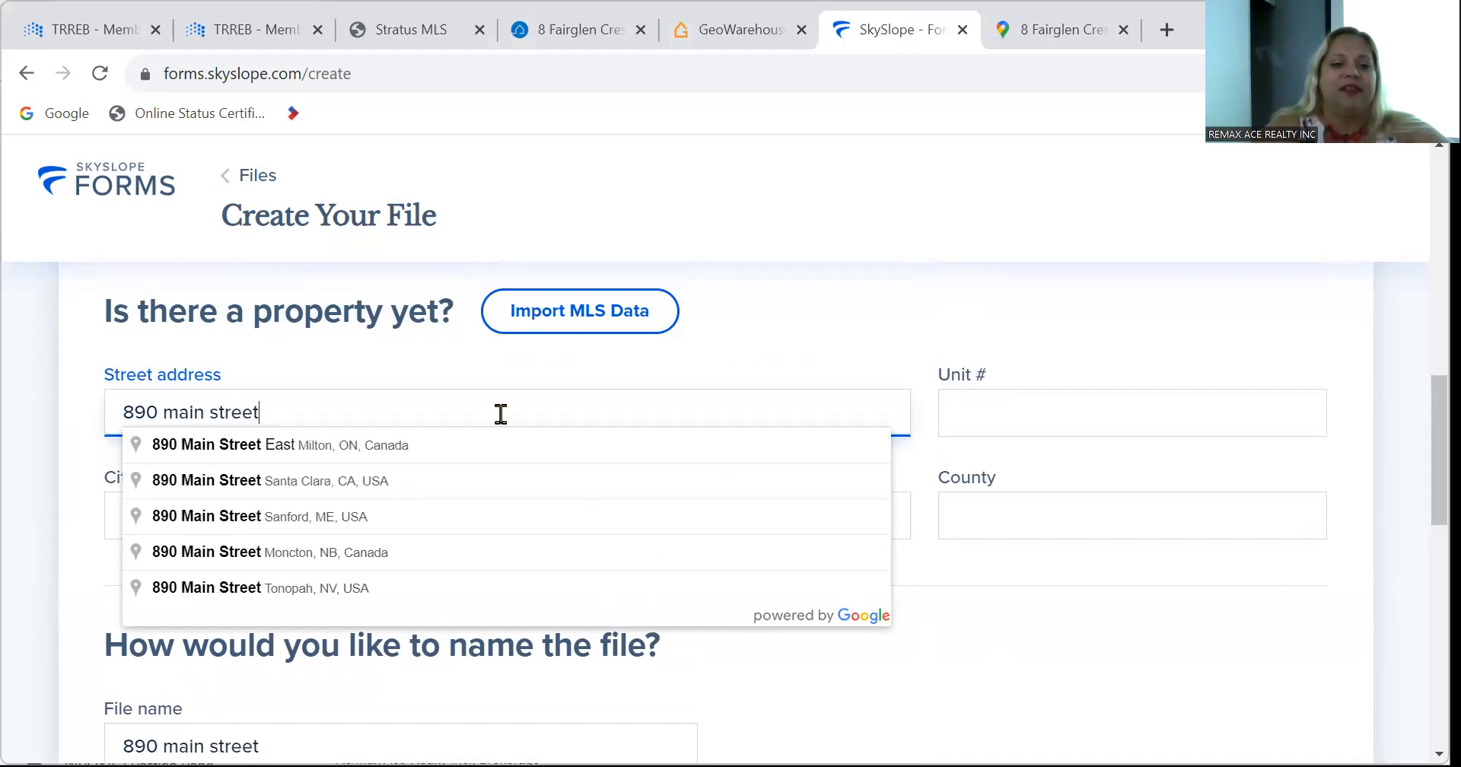
{"action": "scroll", "coordinate": [1031, 567], "scroll_direction": "down", "scroll_amount": 2}
{"action": "scroll", "coordinate": [1031, 567], "scroll_direction": "down", "scroll_amount": 10}
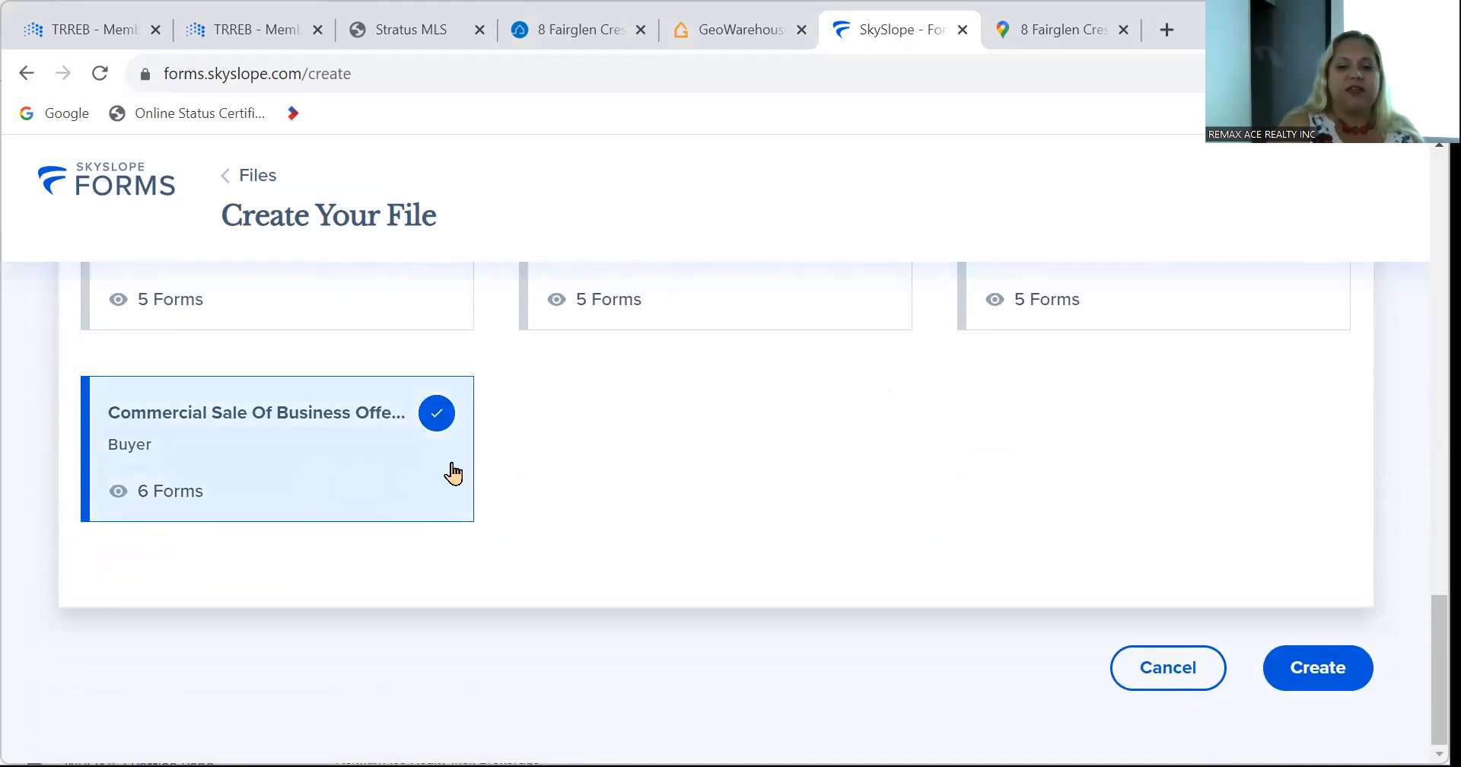
{"action": "left_click", "coordinate": [1340, 687]}
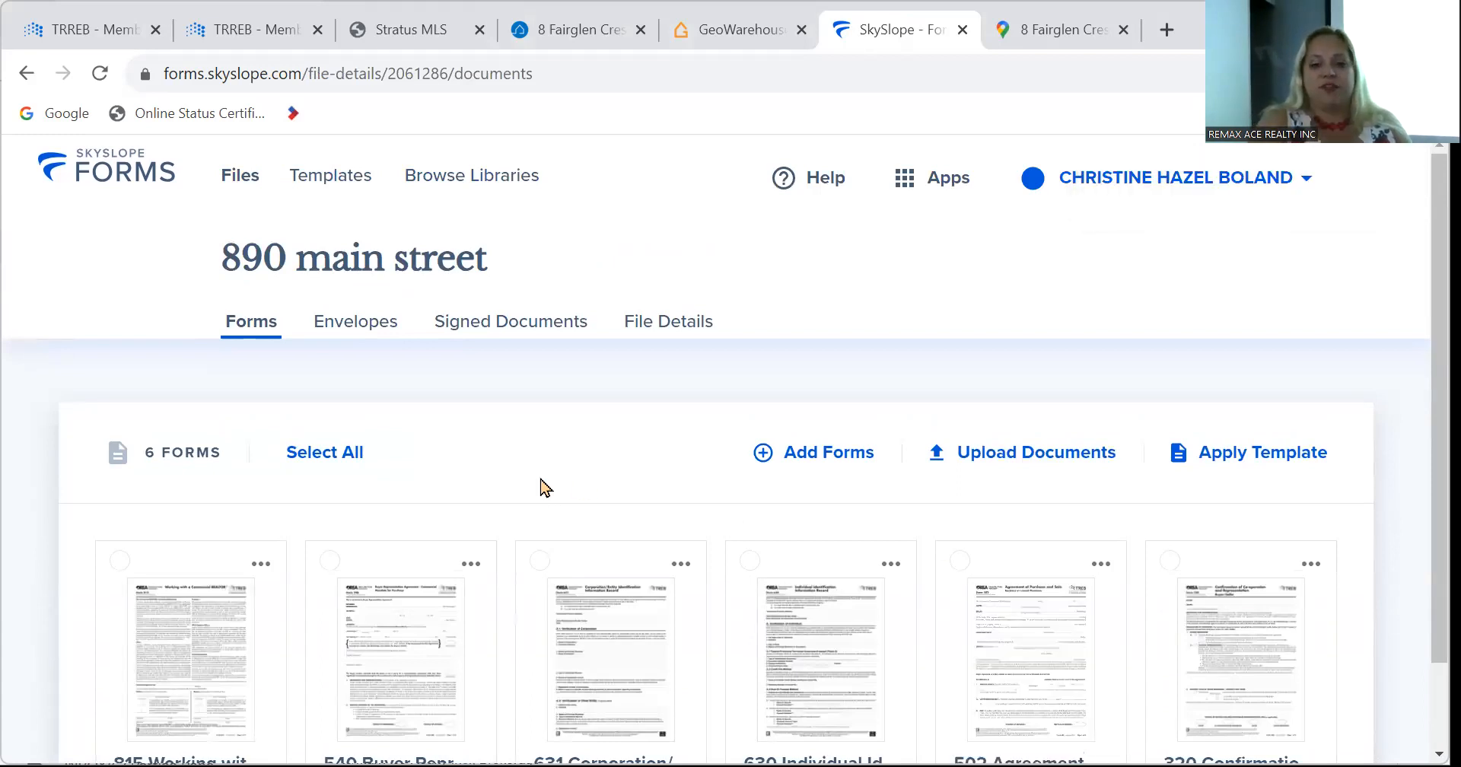
{"action": "scroll", "coordinate": [542, 486], "scroll_direction": "down", "scroll_amount": 1}
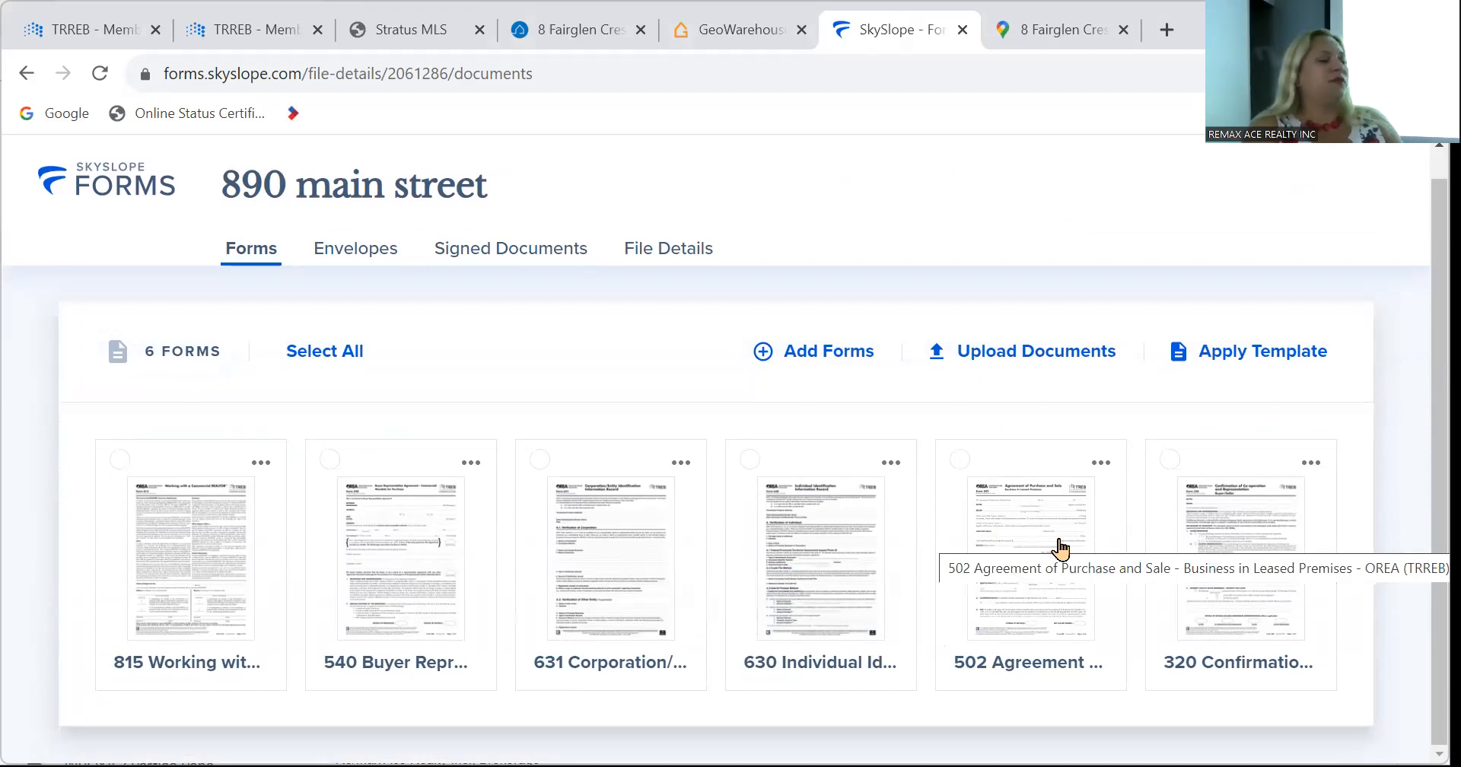
Open the 502 Business in Leased Premises agreement and scroll through its schedule clauses.
{"action": "left_click", "coordinate": [1005, 502]}
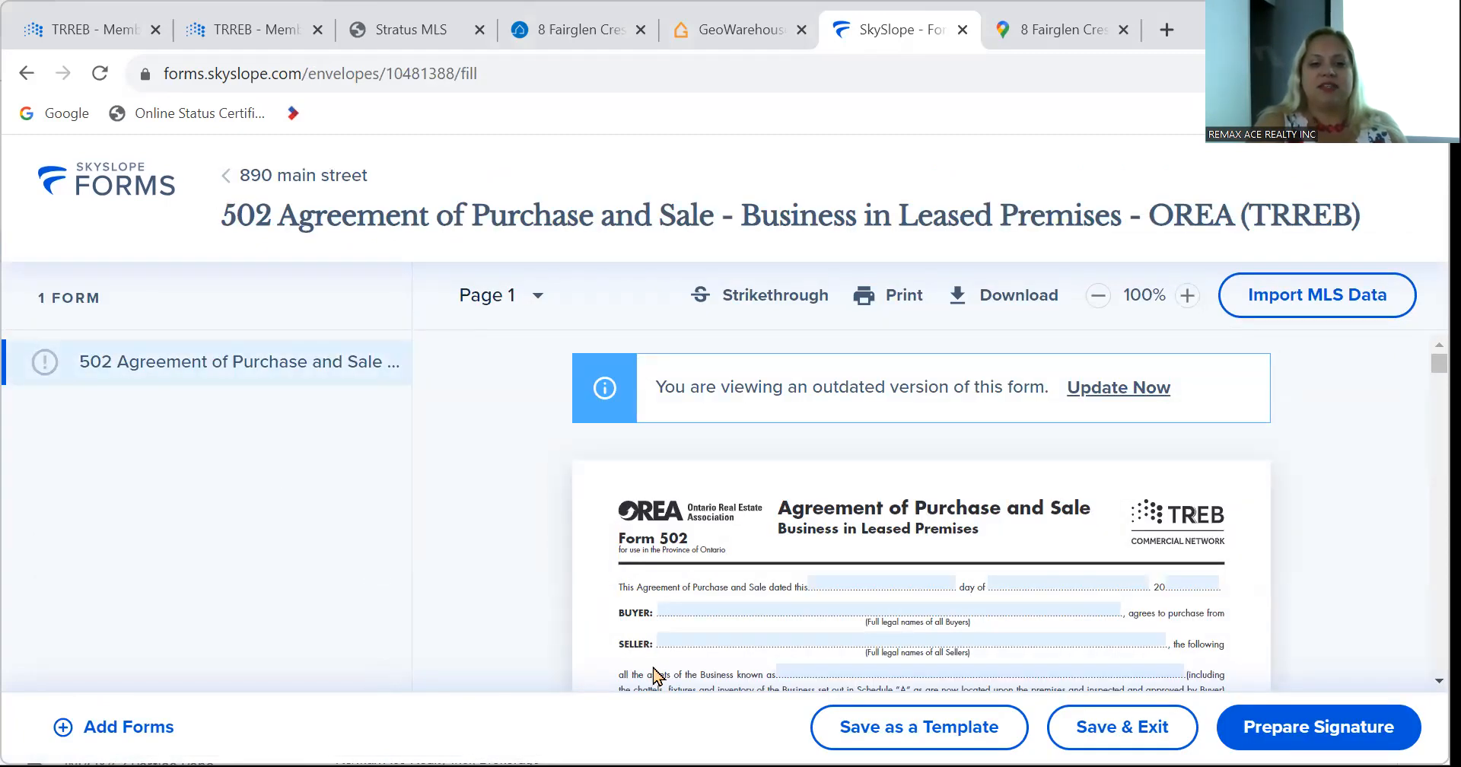
{"action": "scroll", "coordinate": [654, 674], "scroll_direction": "down", "scroll_amount": 15}
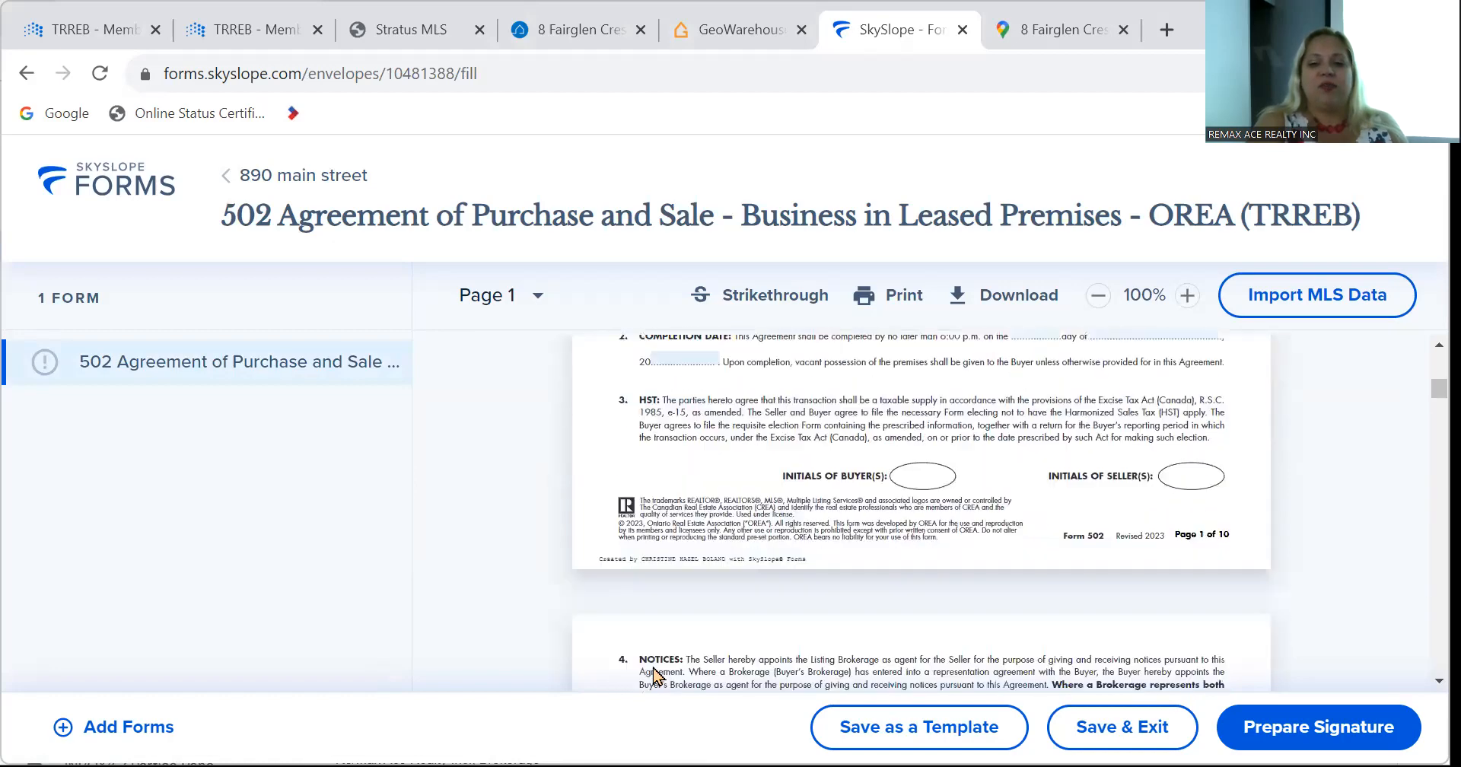
{"action": "scroll", "coordinate": [651, 665], "scroll_direction": "down", "scroll_amount": 20}
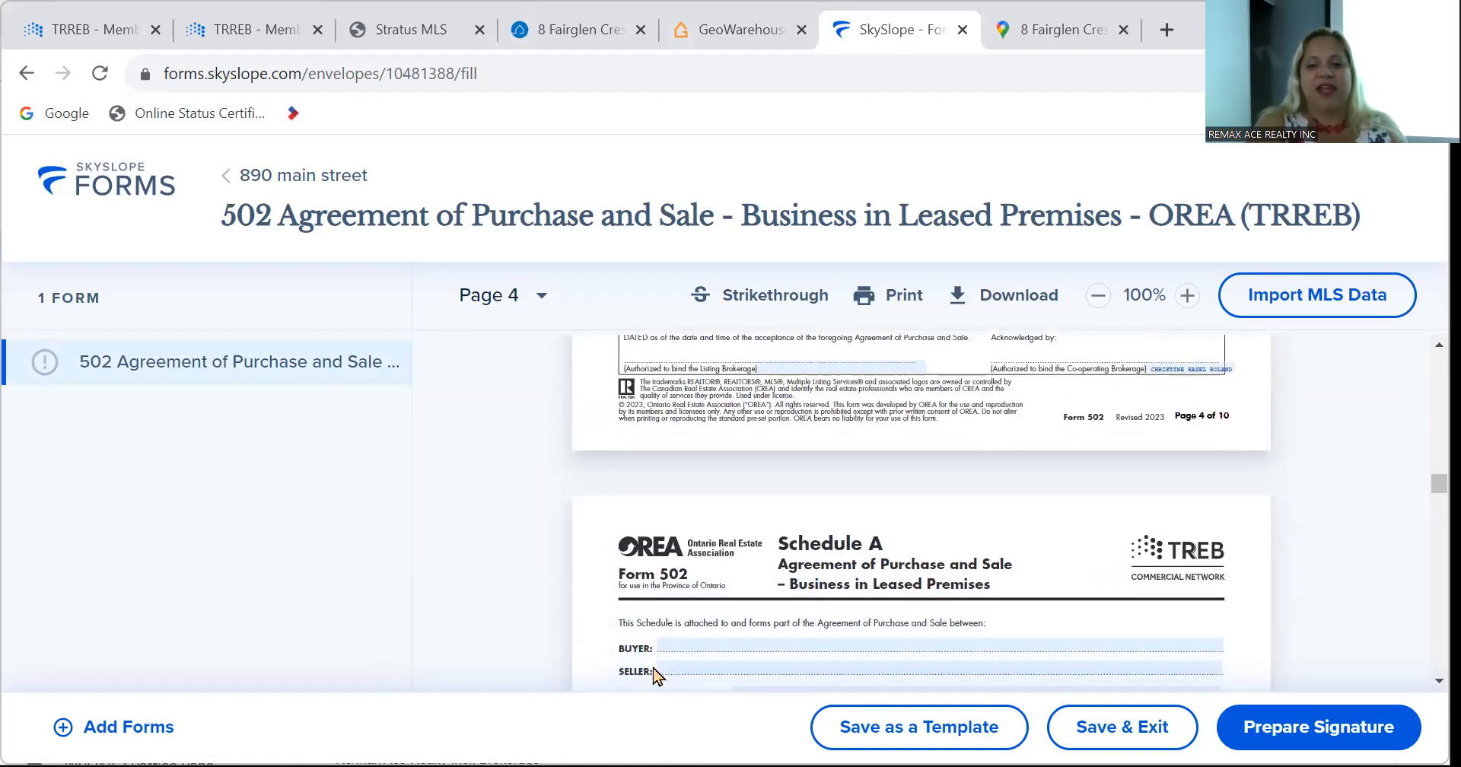
{"action": "scroll", "coordinate": [651, 665], "scroll_direction": "down", "scroll_amount": 4}
{"action": "scroll", "coordinate": [652, 665], "scroll_direction": "up", "scroll_amount": 5}
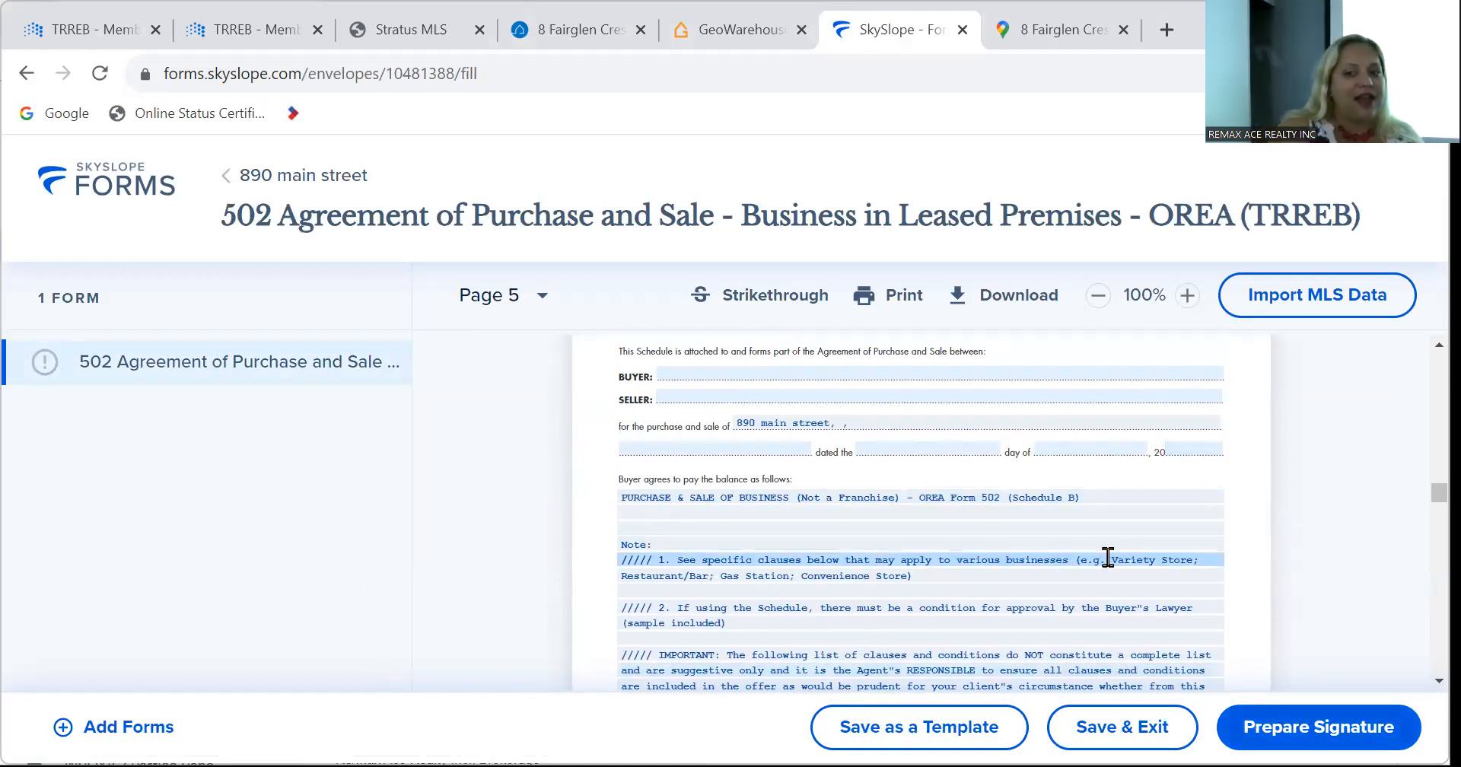
{"action": "scroll", "coordinate": [1107, 557], "scroll_direction": "down", "scroll_amount": 2}
{"action": "scroll", "coordinate": [1108, 557], "scroll_direction": "down", "scroll_amount": 1}
{"action": "scroll", "coordinate": [1108, 558], "scroll_direction": "down", "scroll_amount": 2}
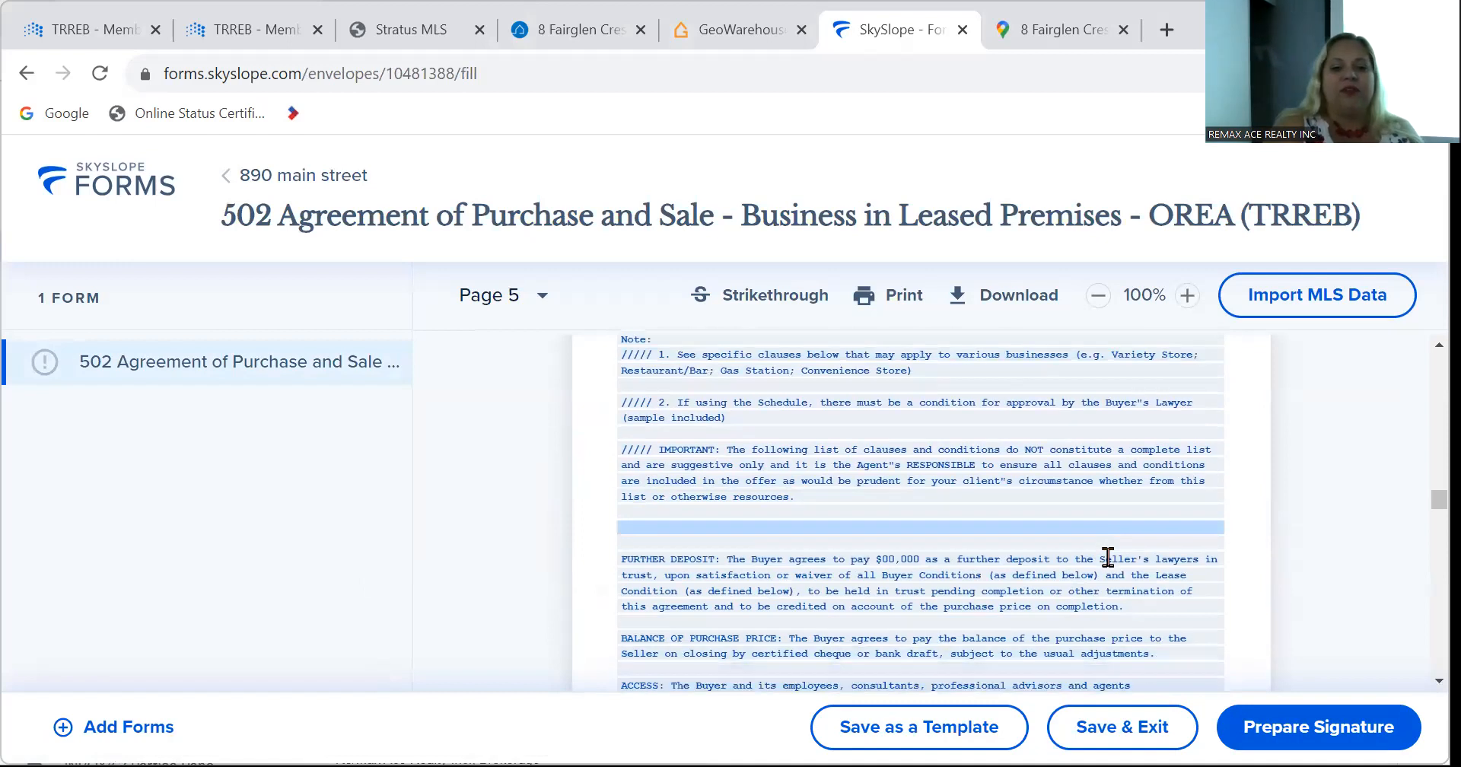
{"action": "scroll", "coordinate": [1108, 557], "scroll_direction": "down", "scroll_amount": 10}
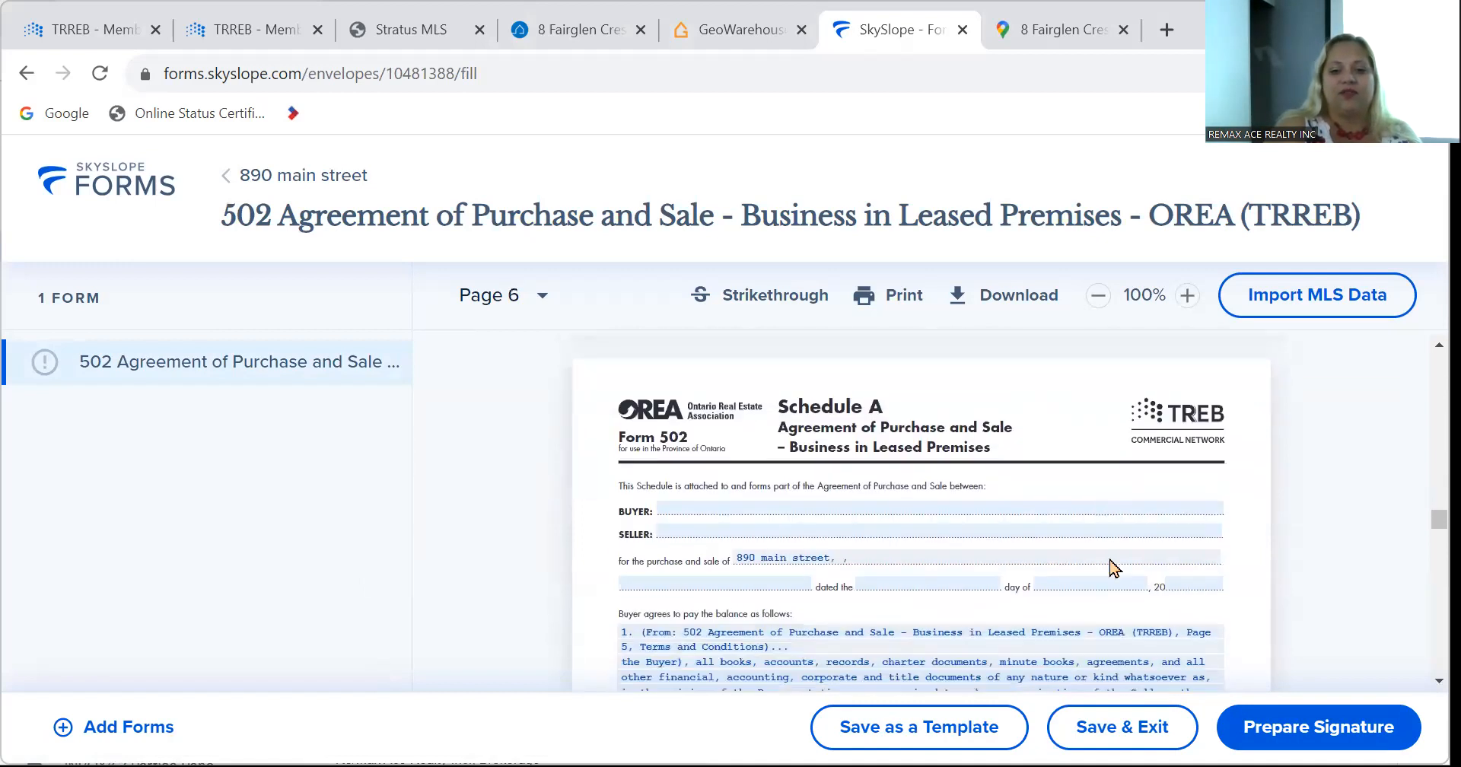
{"action": "scroll", "coordinate": [1108, 557], "scroll_direction": "down", "scroll_amount": 10}
{"action": "scroll", "coordinate": [1109, 555], "scroll_direction": "up", "scroll_amount": 8}
{"action": "scroll", "coordinate": [1110, 563], "scroll_direction": "down", "scroll_amount": 15}
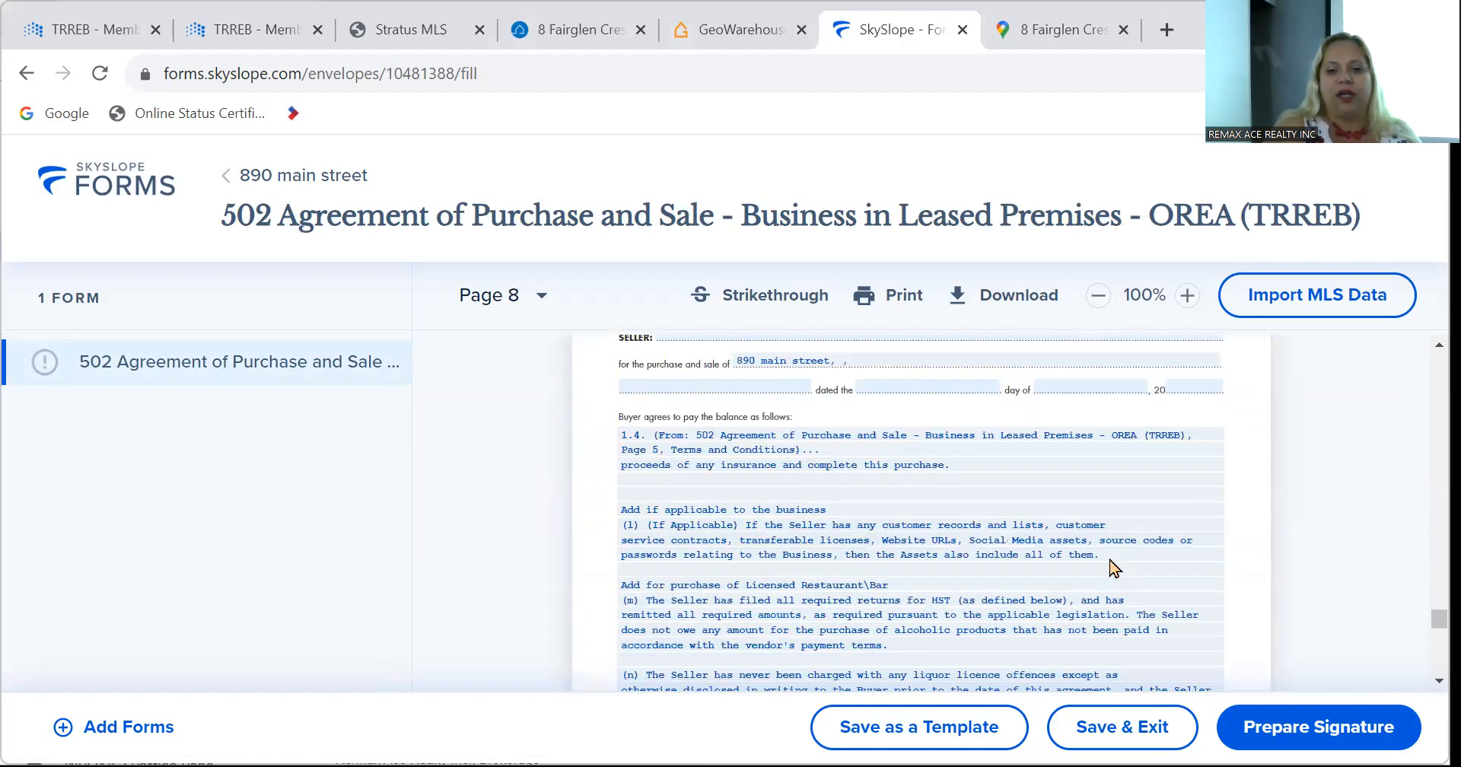
{"action": "scroll", "coordinate": [1108, 558], "scroll_direction": "down", "scroll_amount": 10}
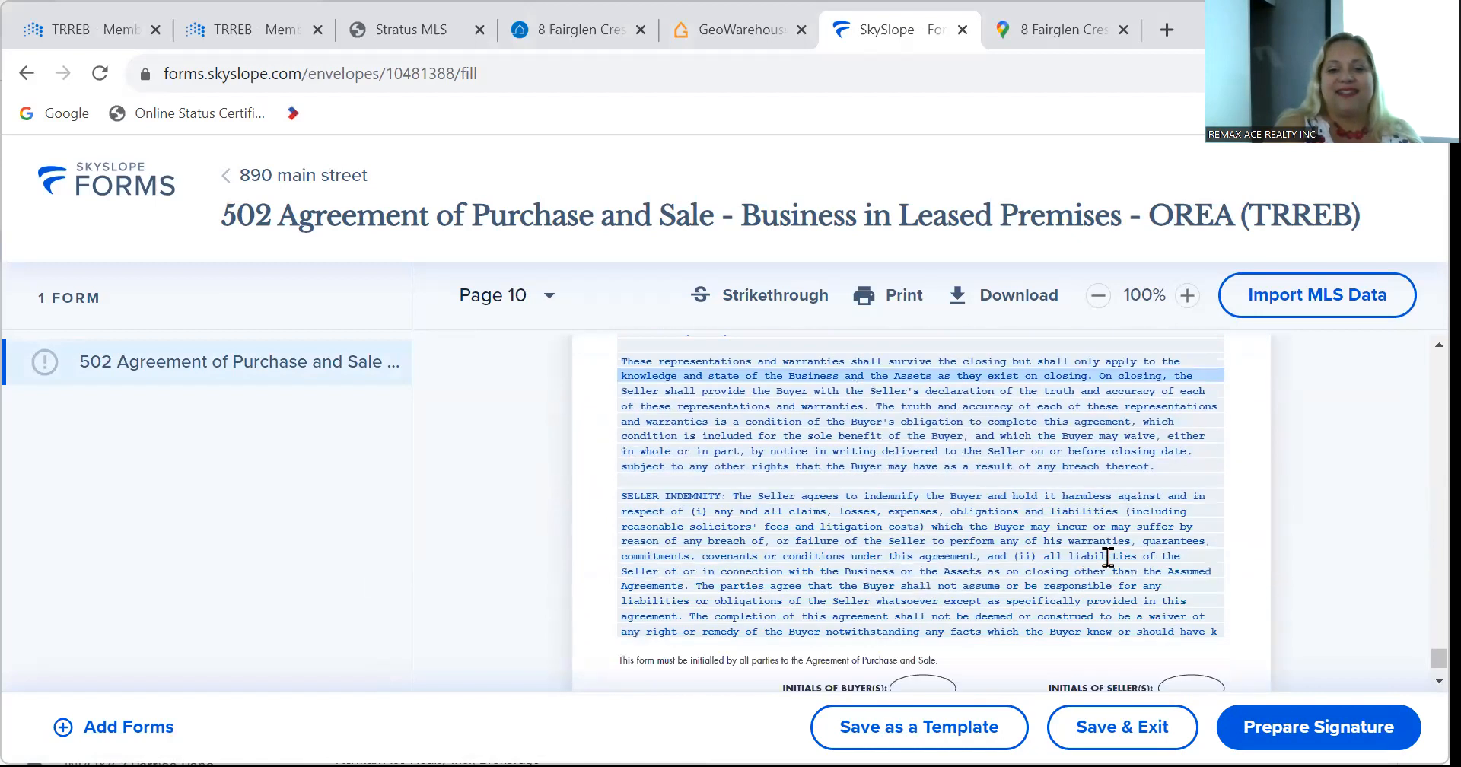
{"action": "scroll", "coordinate": [1110, 567], "scroll_direction": "up", "scroll_amount": 12}
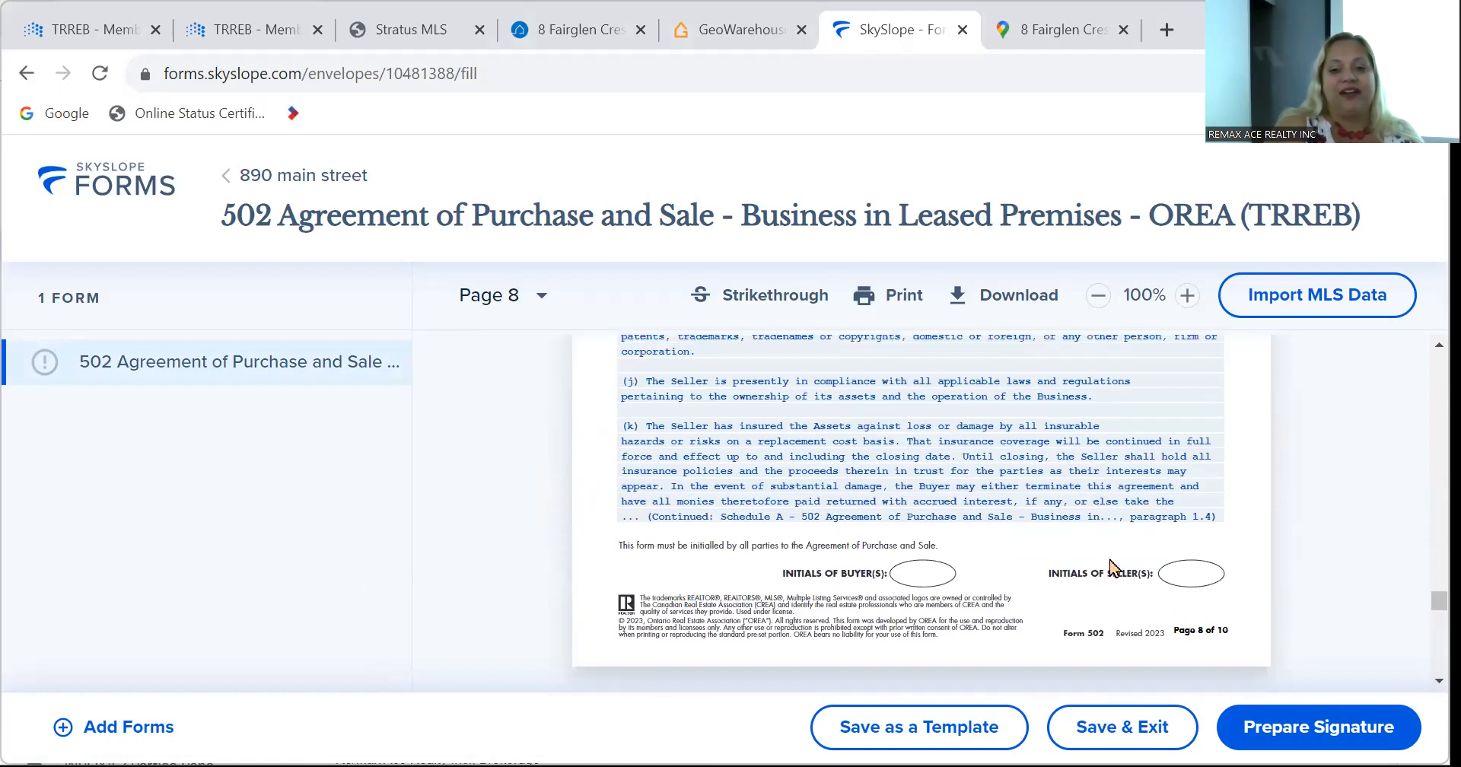
{"action": "scroll", "coordinate": [1110, 567], "scroll_direction": "up", "scroll_amount": 12}
{"action": "scroll", "coordinate": [1108, 557], "scroll_direction": "up", "scroll_amount": 12}
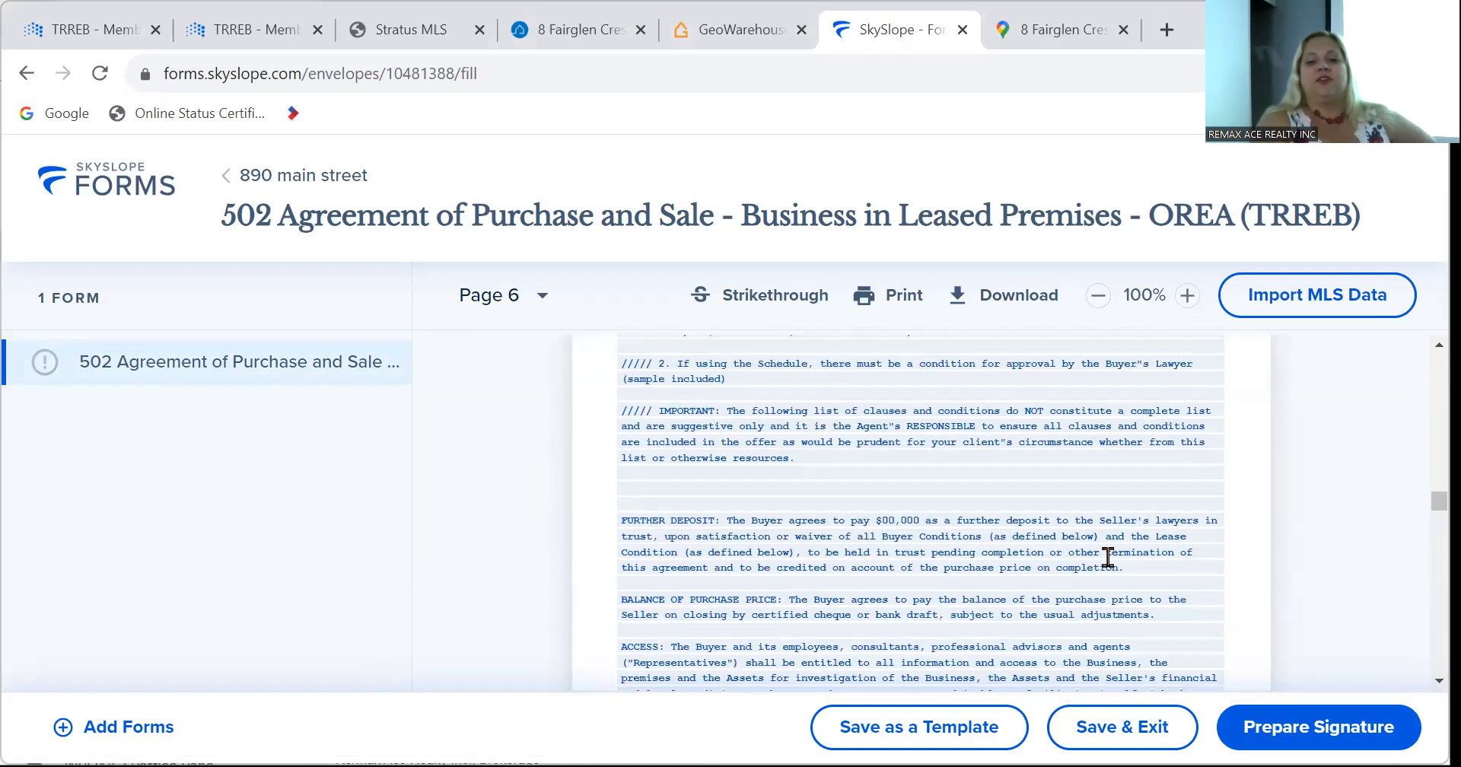
{"action": "scroll", "coordinate": [1108, 558], "scroll_direction": "up", "scroll_amount": 5}
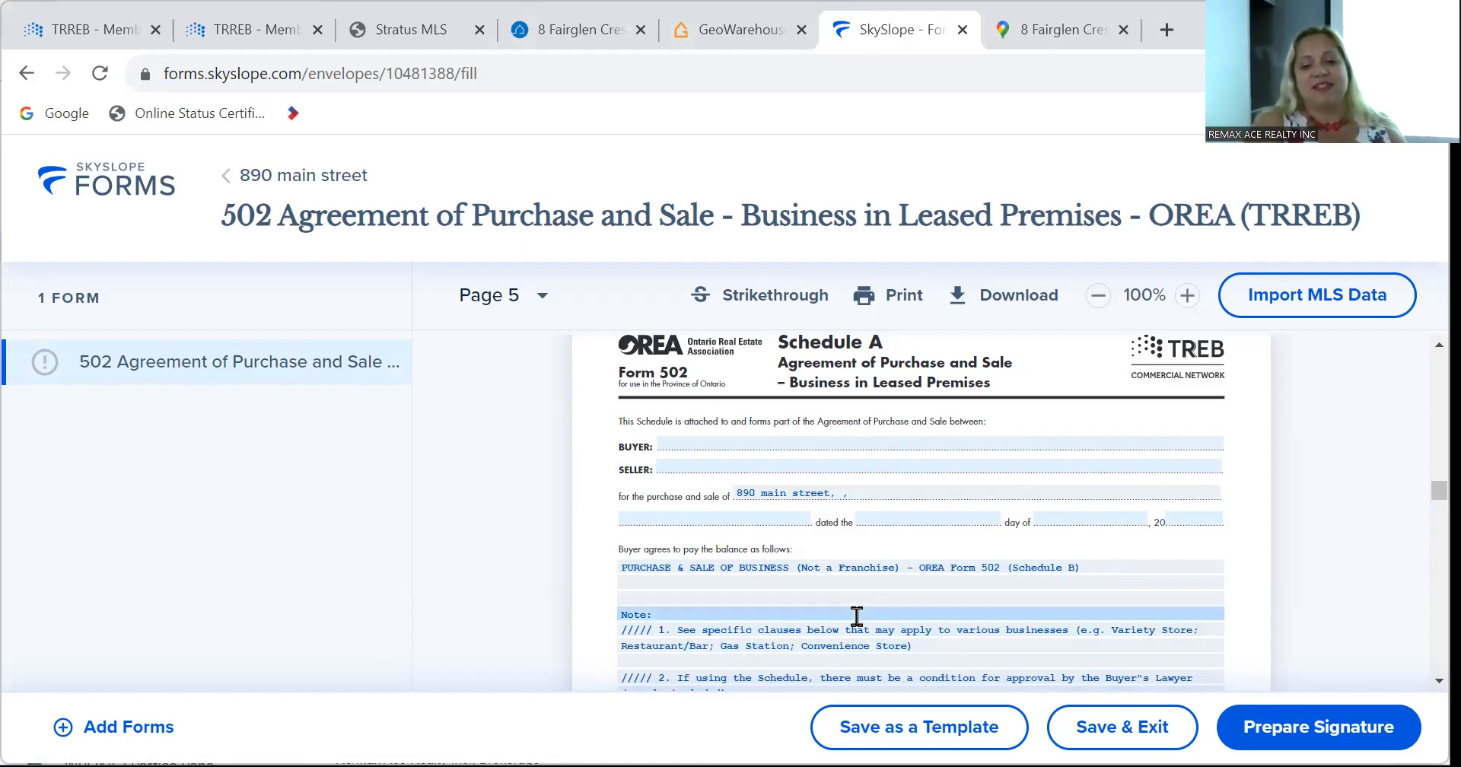
{"action": "scroll", "coordinate": [857, 615], "scroll_direction": "down", "scroll_amount": 5}
{"action": "scroll", "coordinate": [857, 615], "scroll_direction": "up", "scroll_amount": 3}
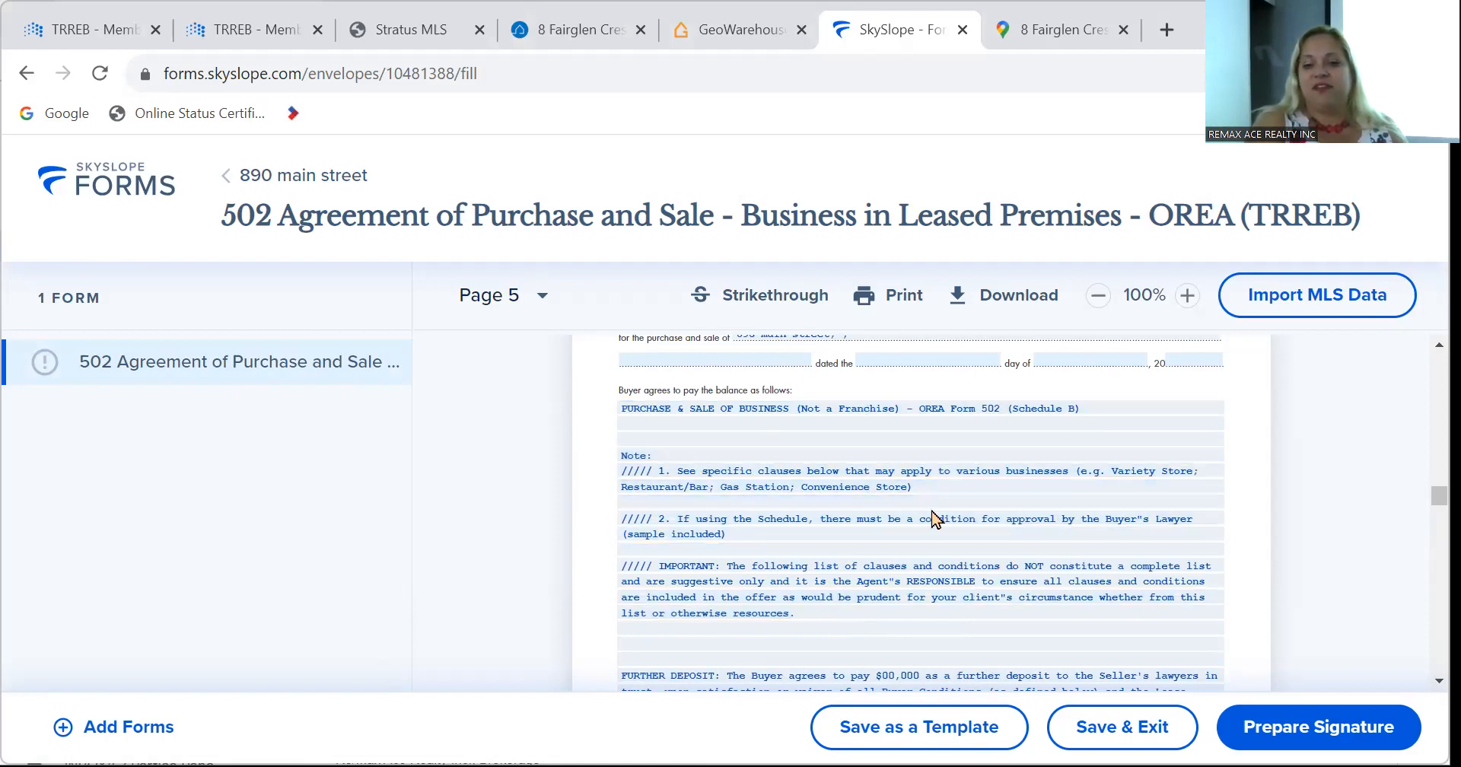
{"action": "scroll", "coordinate": [935, 519], "scroll_direction": "down", "scroll_amount": 1}
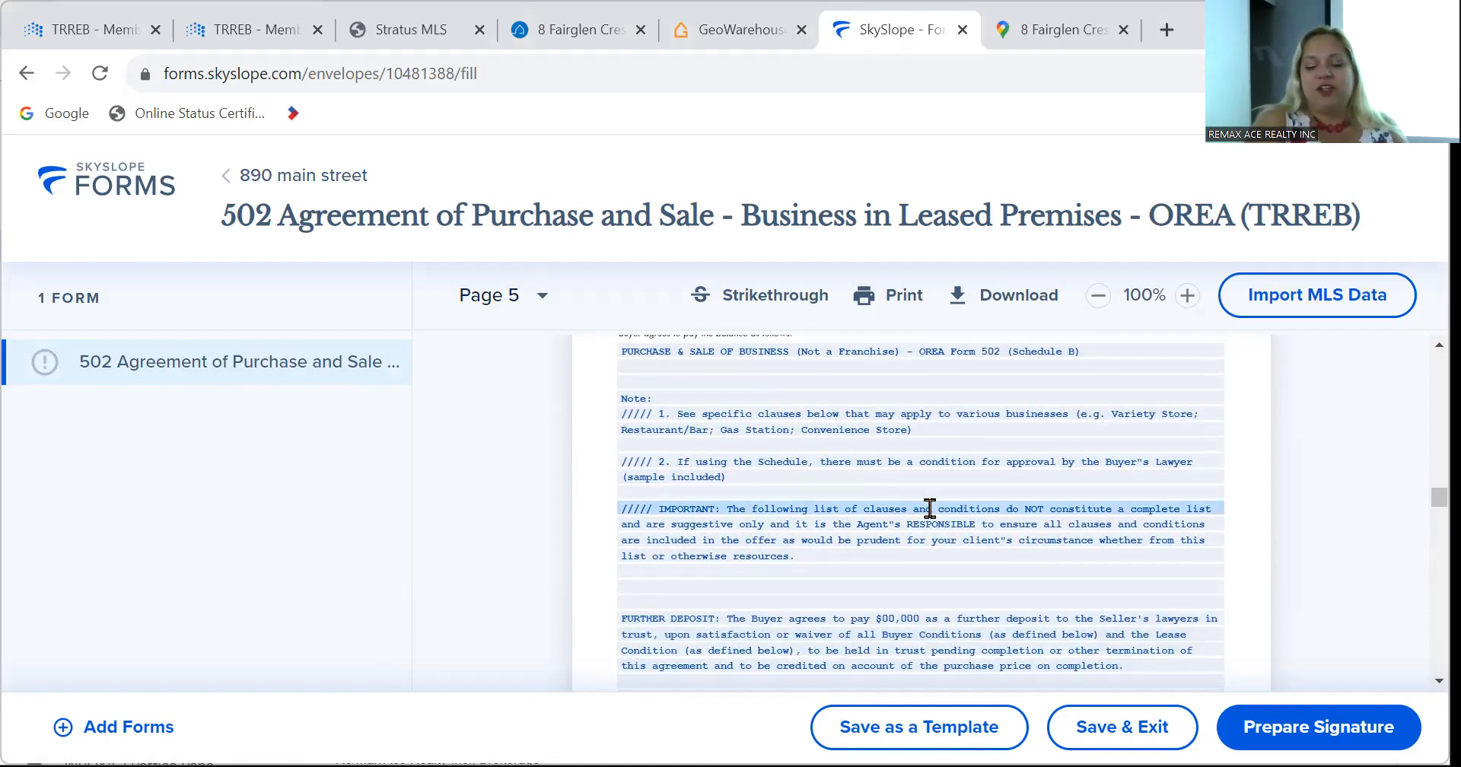
{"action": "scroll", "coordinate": [930, 508], "scroll_direction": "down", "scroll_amount": 2}
{"action": "scroll", "coordinate": [930, 508], "scroll_direction": "up", "scroll_amount": 4}
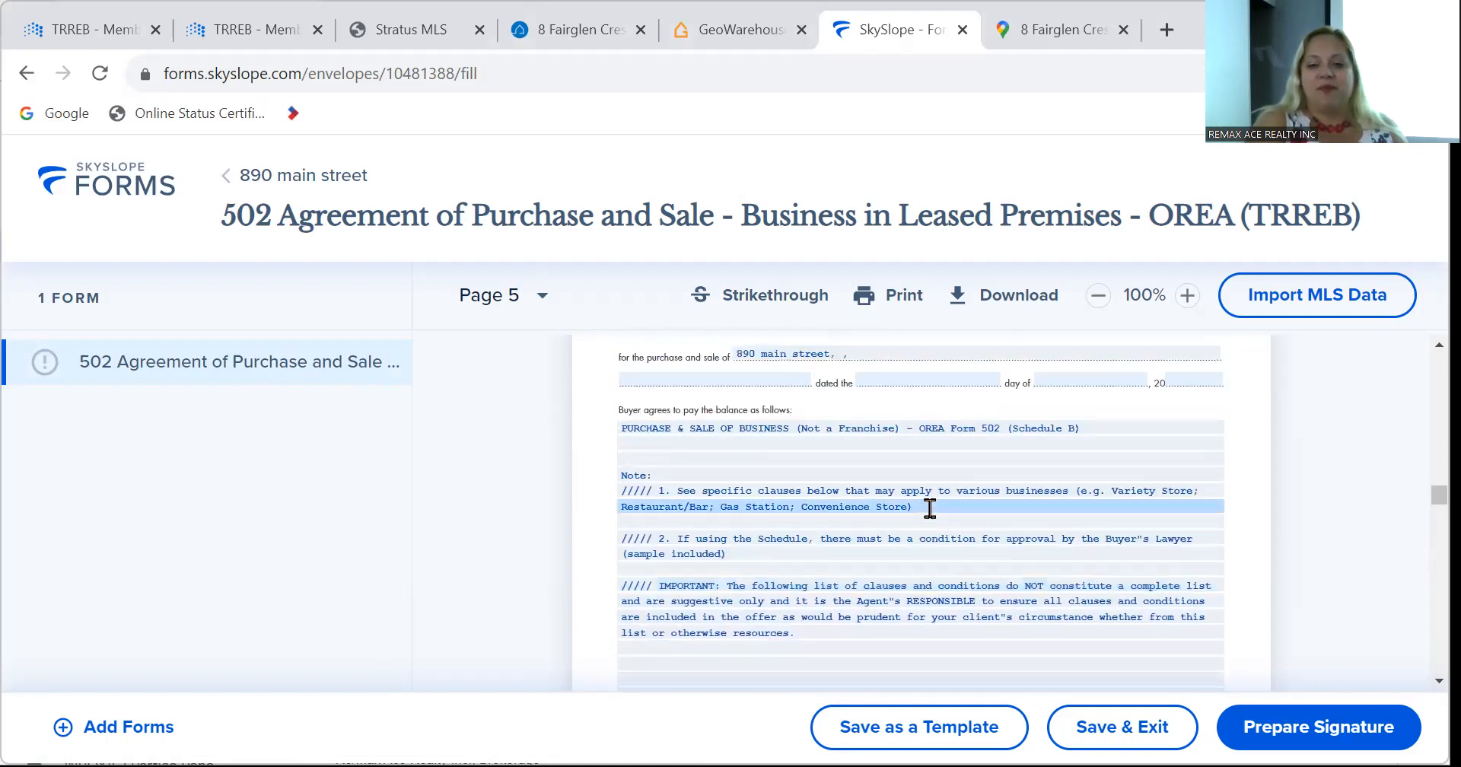
{"action": "scroll", "coordinate": [929, 508], "scroll_direction": "down", "scroll_amount": 3}
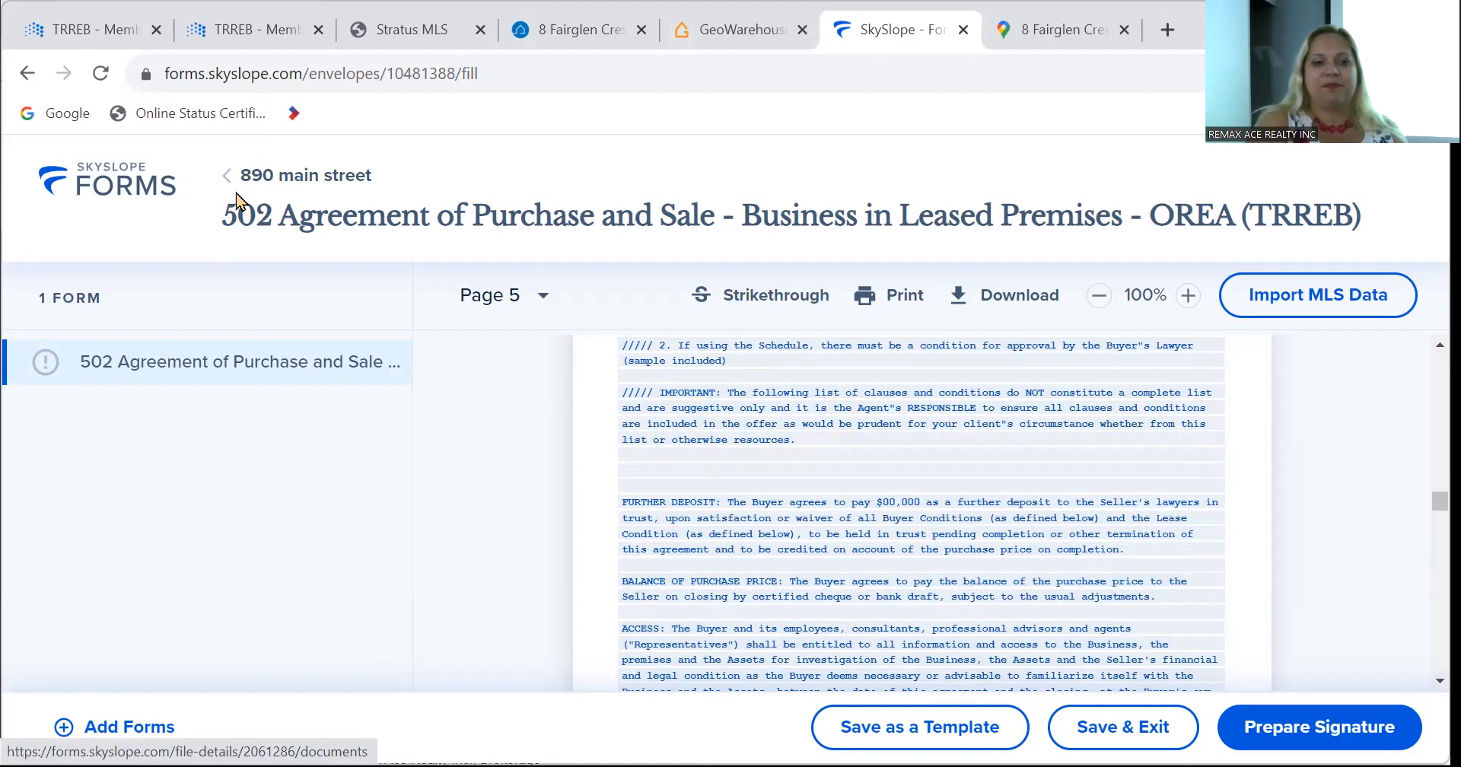
Leave the form, saving the draft envelope as '890 main street', and show the file's six forms.
{"action": "left_click", "coordinate": [237, 197]}
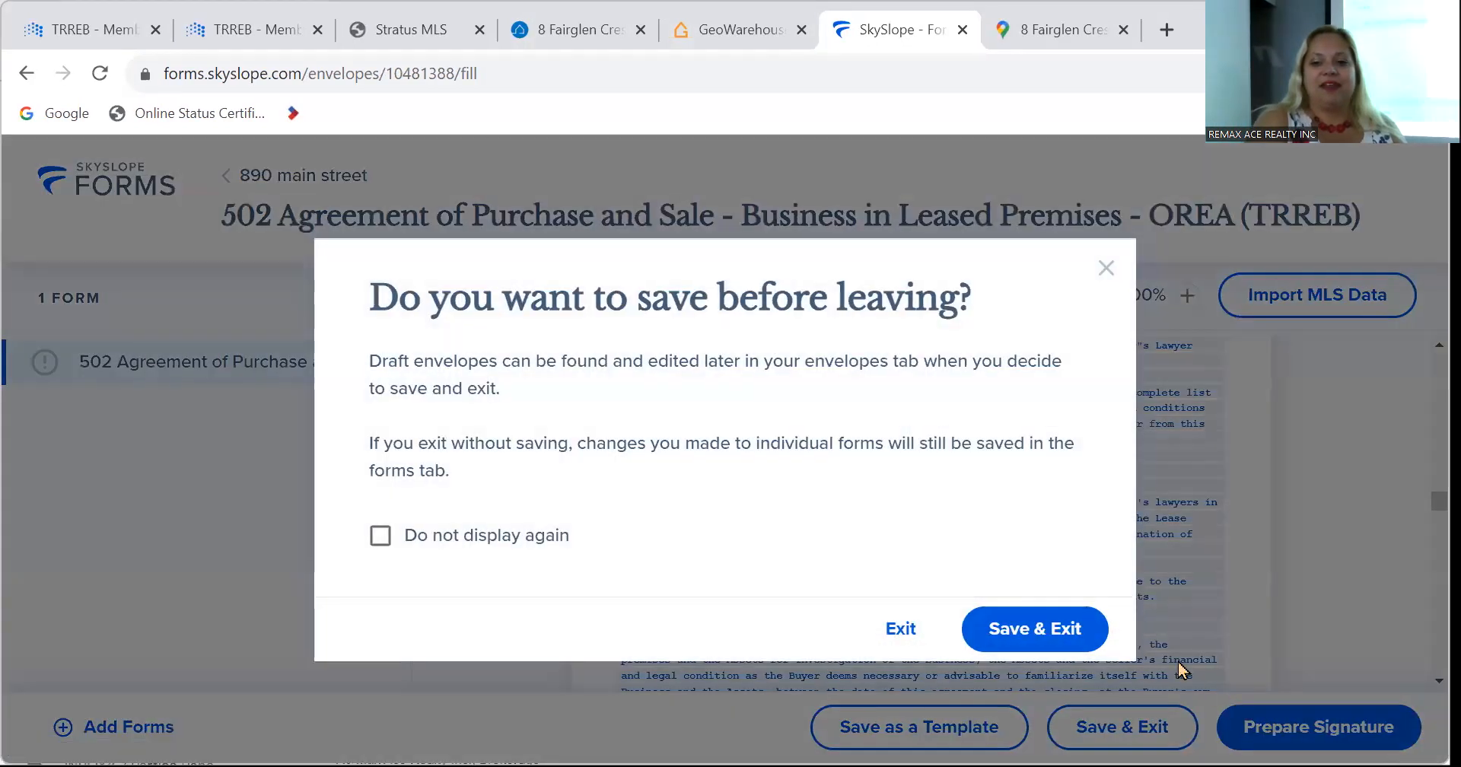
{"action": "left_click", "coordinate": [1047, 624]}
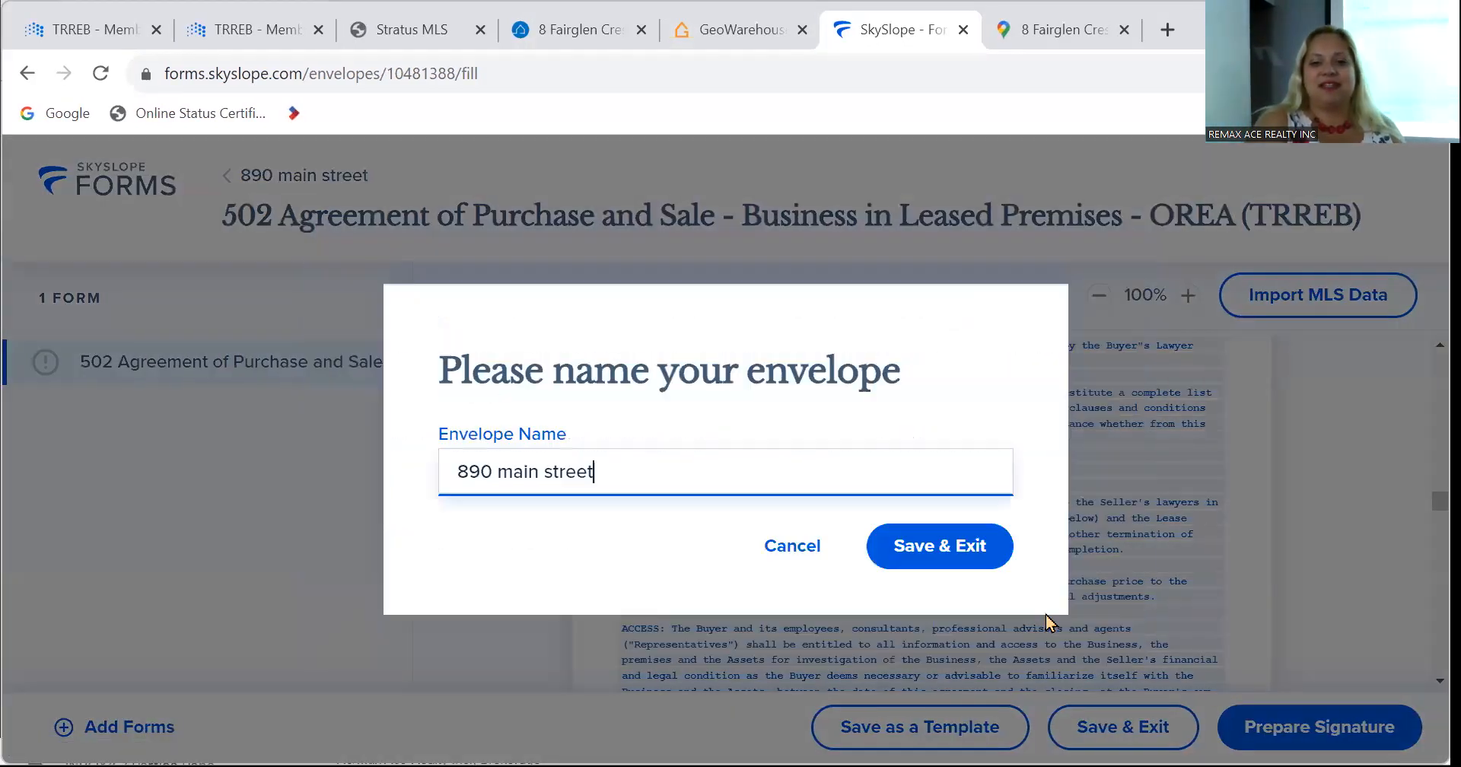
{"action": "left_click", "coordinate": [908, 545]}
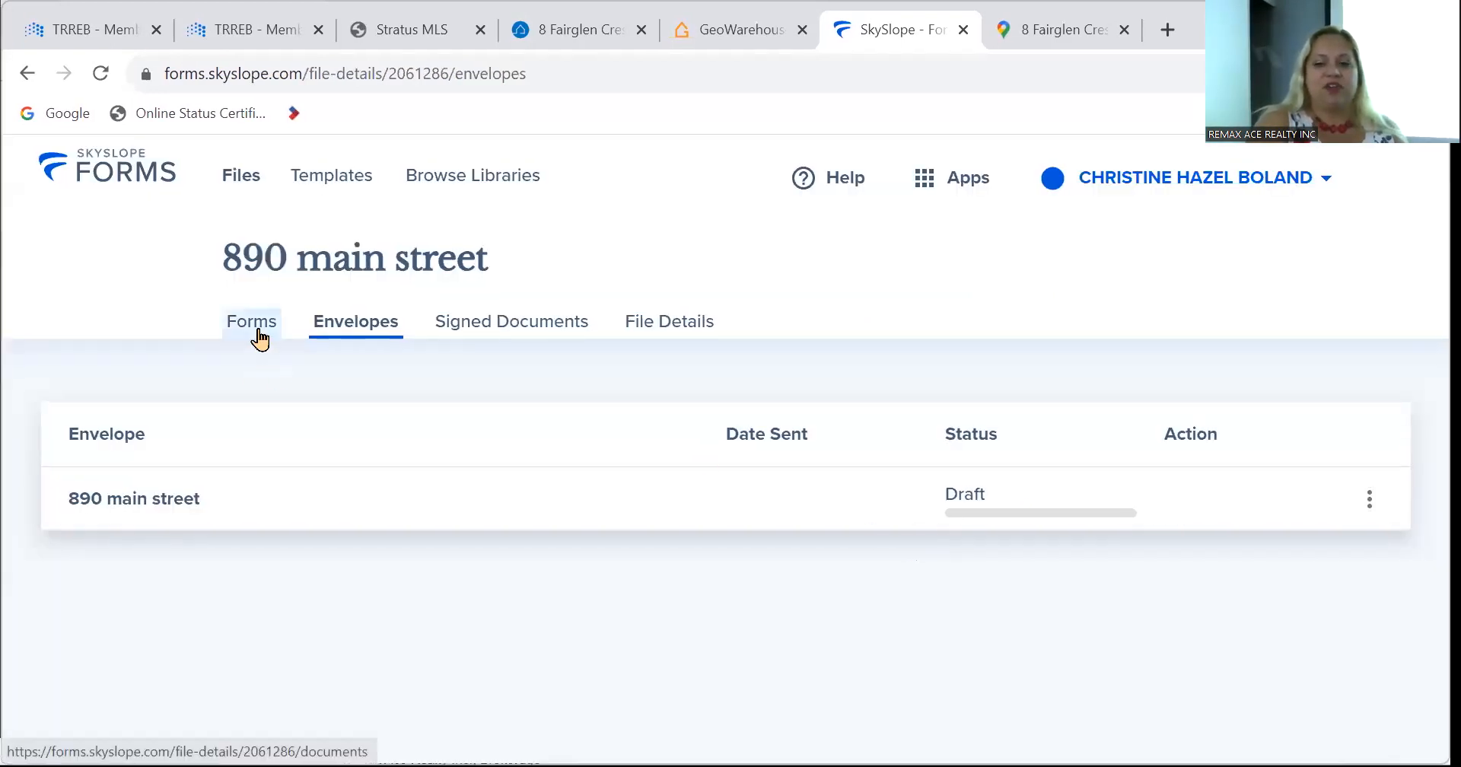
{"action": "left_click", "coordinate": [260, 337]}
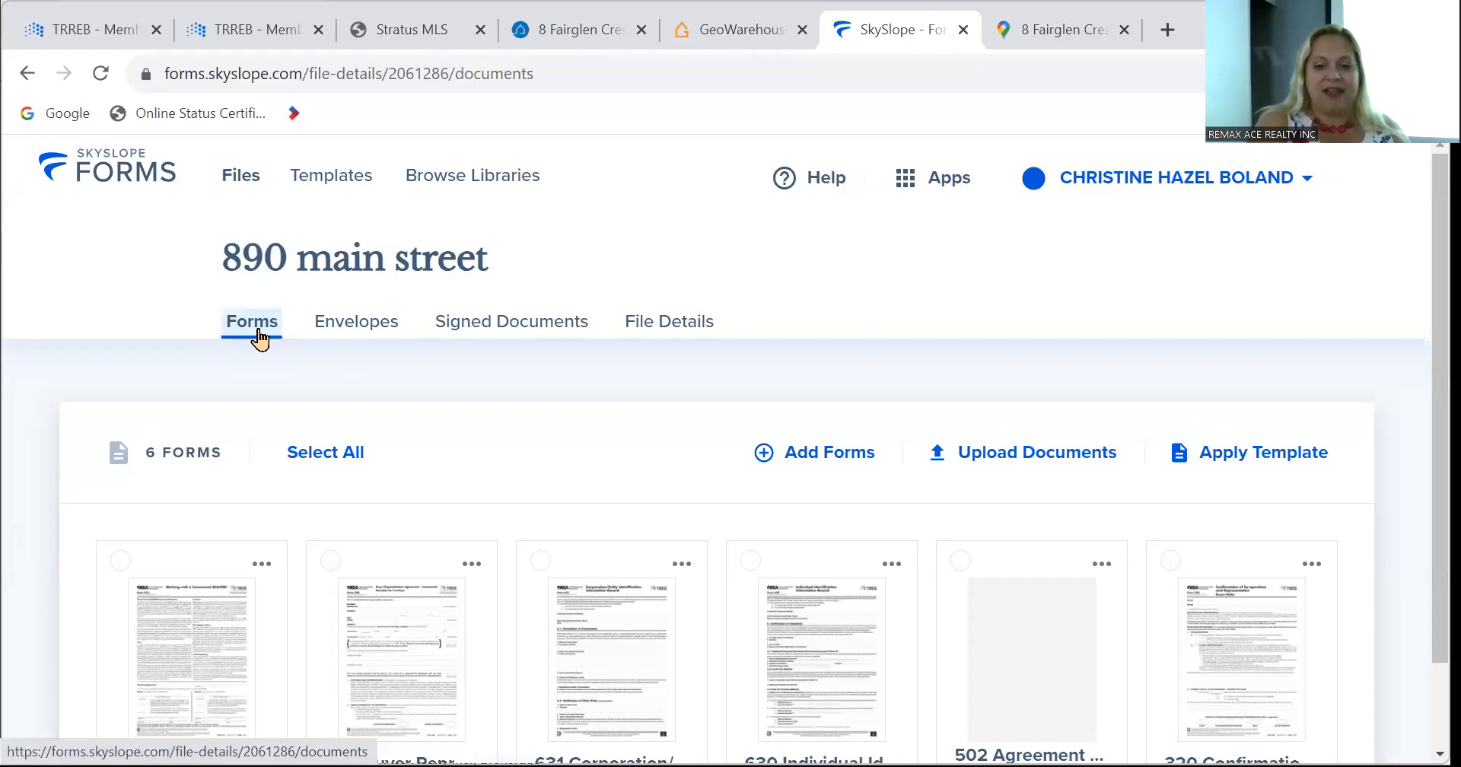
{"action": "scroll", "coordinate": [677, 453], "scroll_direction": "down", "scroll_amount": 1}
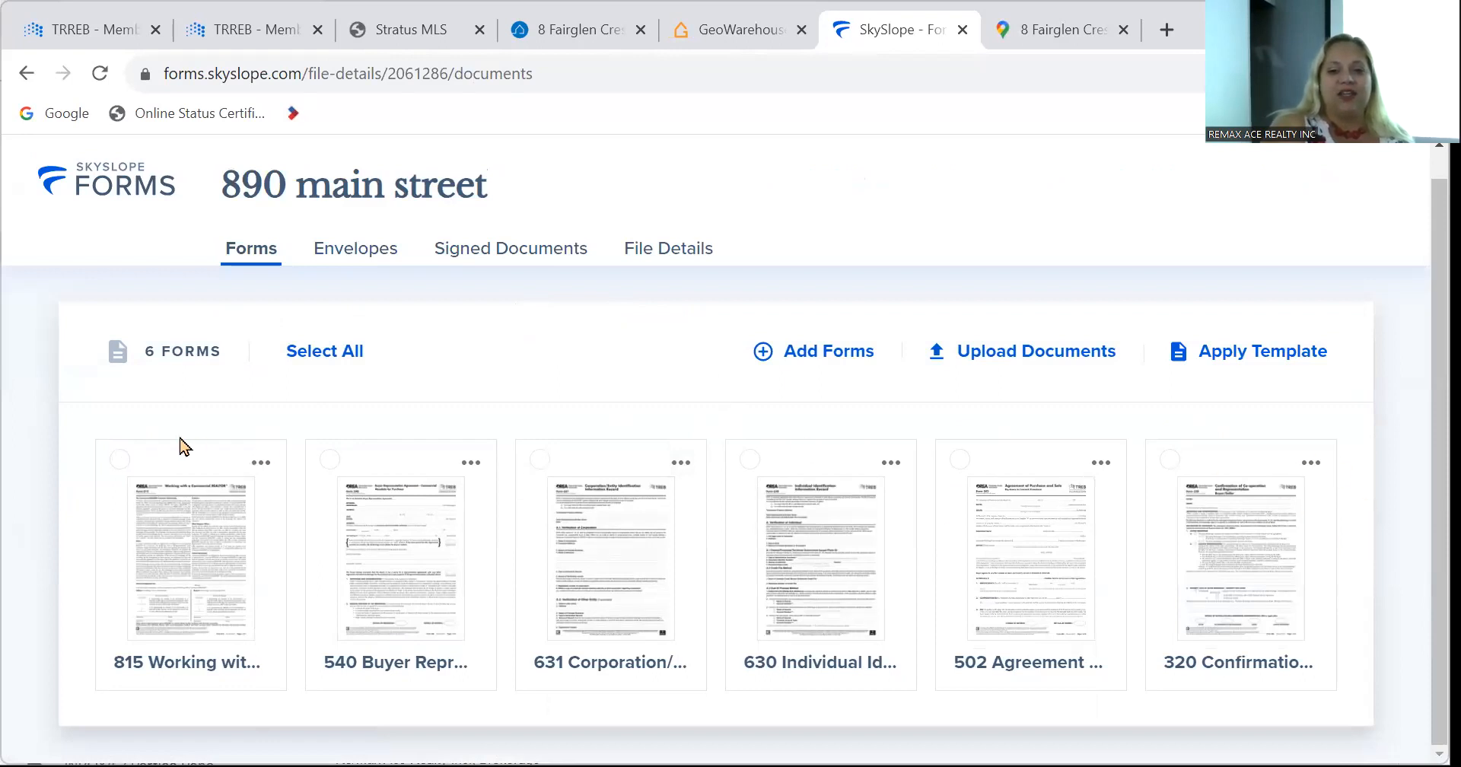
{"action": "left_click", "coordinate": [323, 357]}
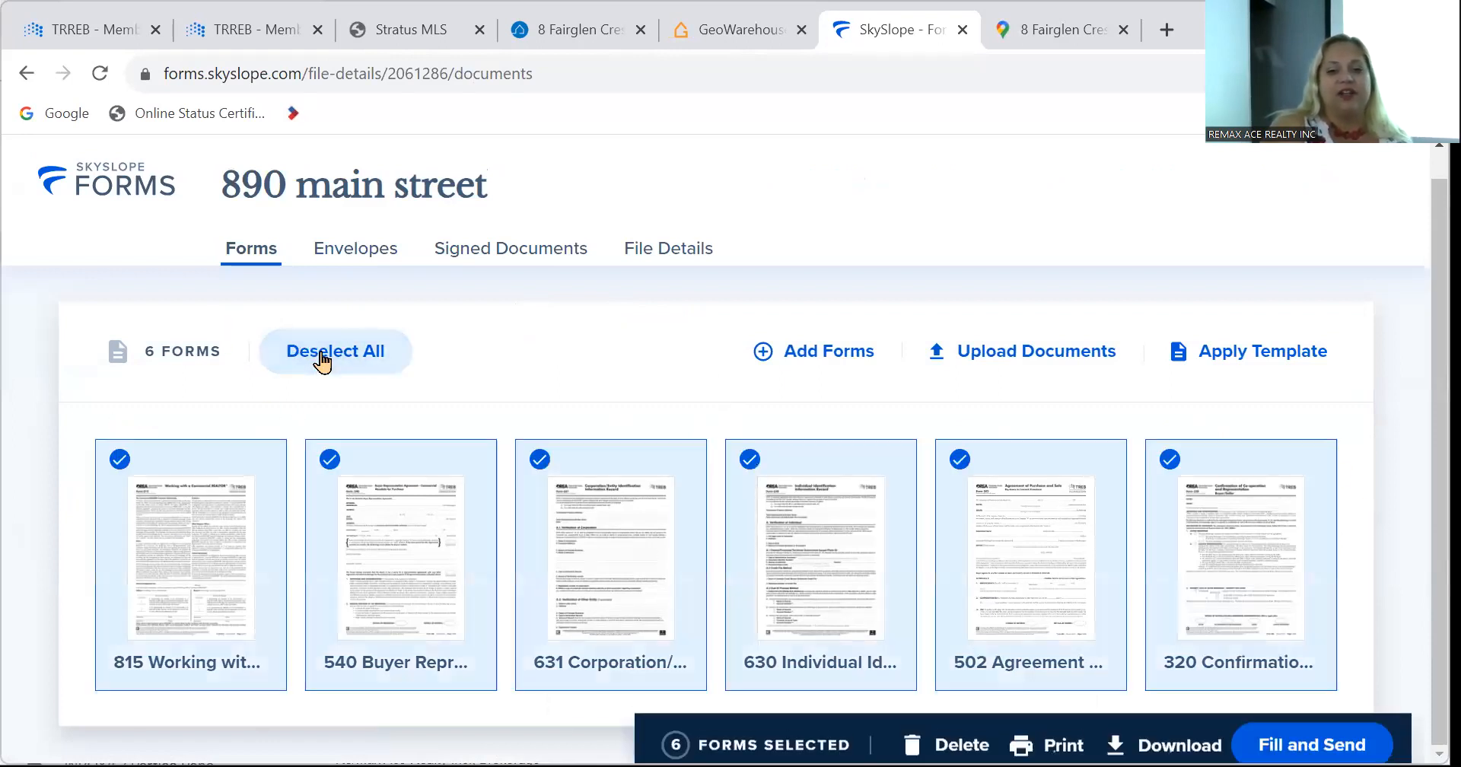
{"action": "left_click", "coordinate": [323, 357]}
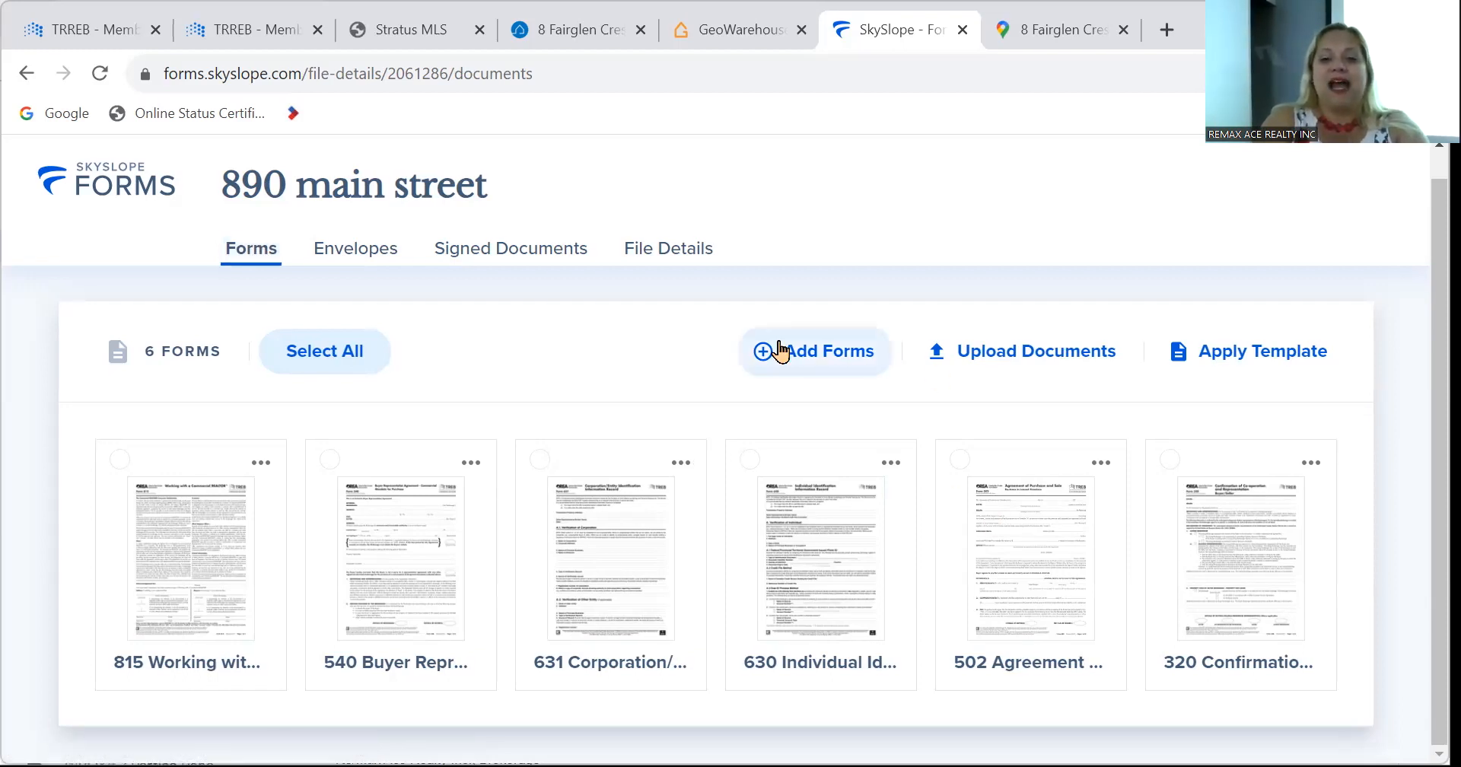
Search the form catalogue for 'disclosure'.
{"action": "left_click", "coordinate": [779, 351]}
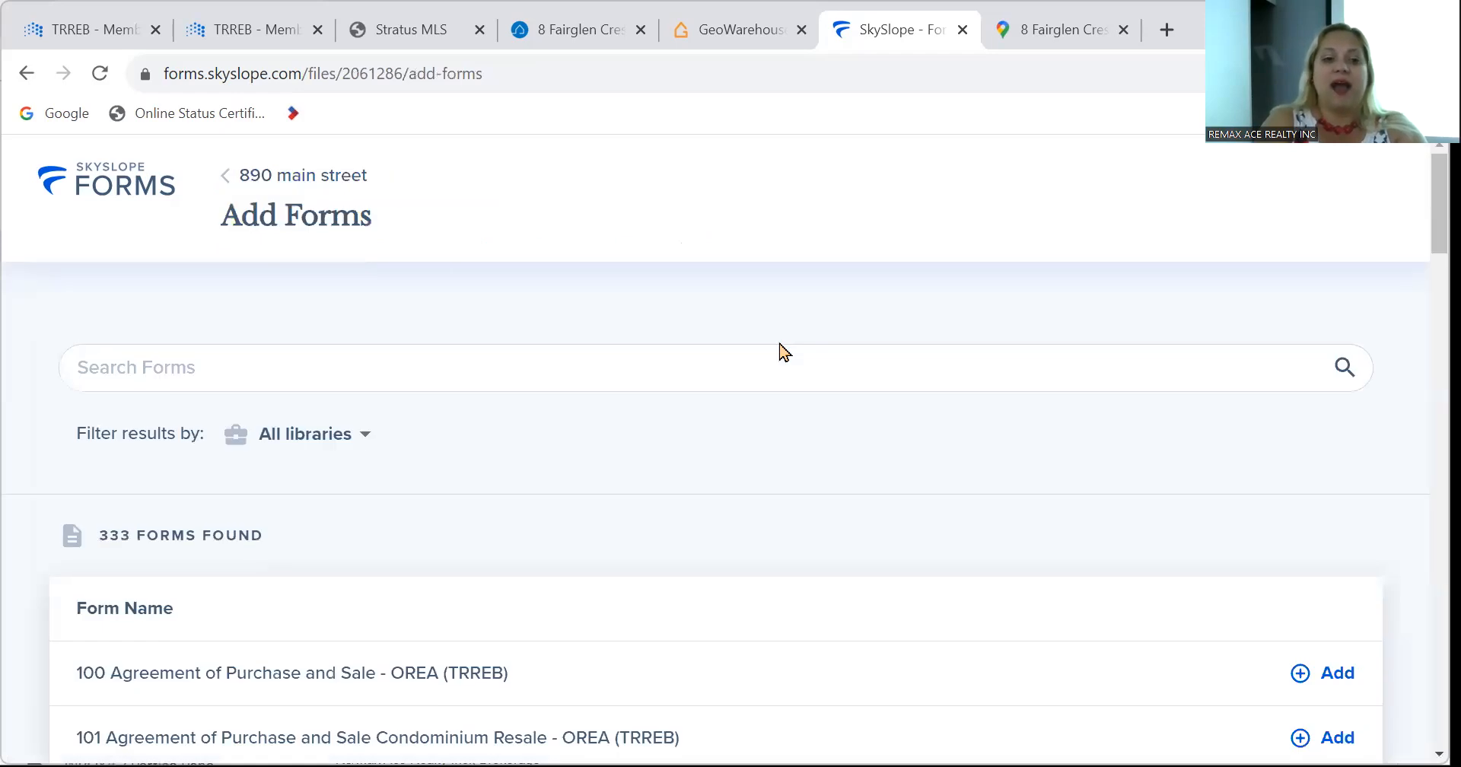
{"action": "left_click", "coordinate": [754, 372]}
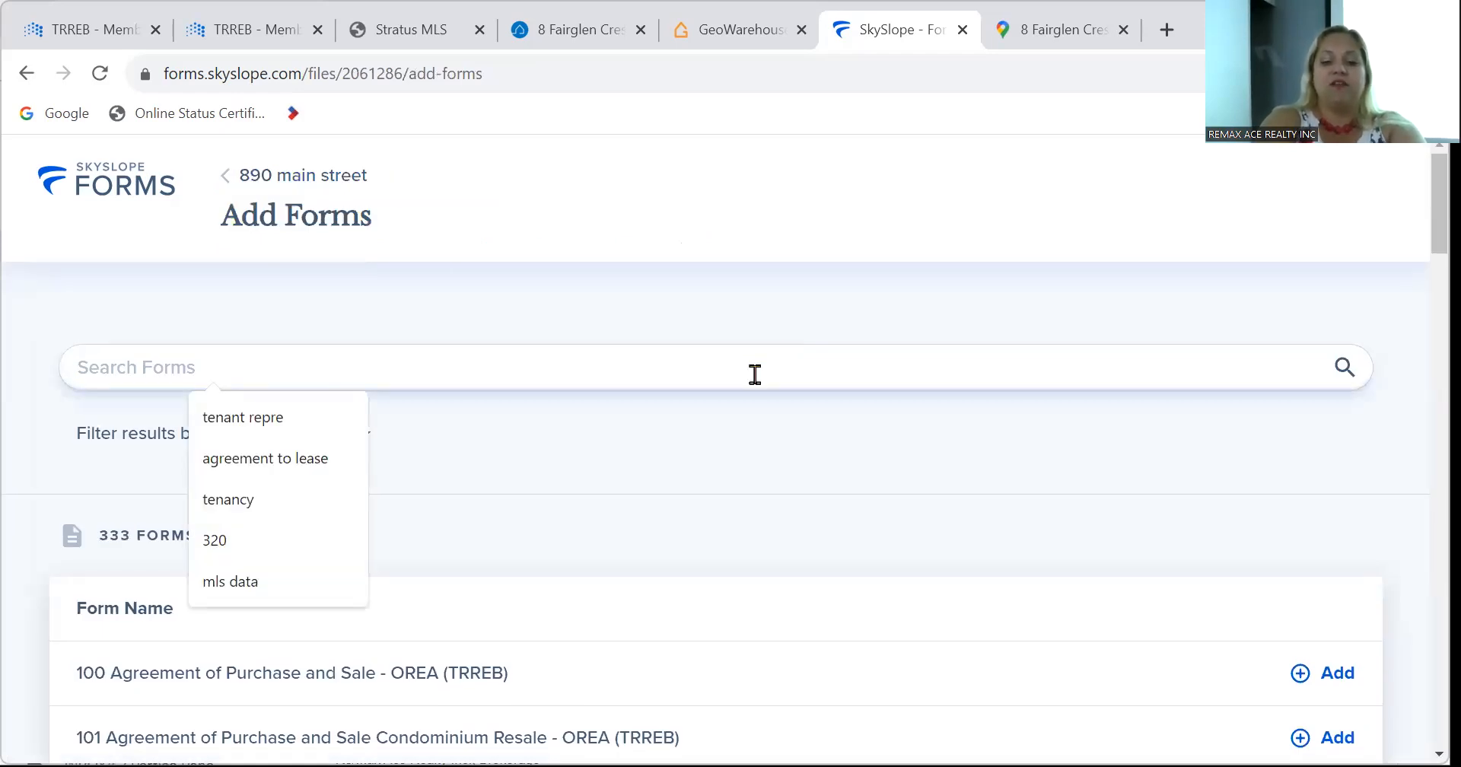
{"action": "type", "text": "disclore"}
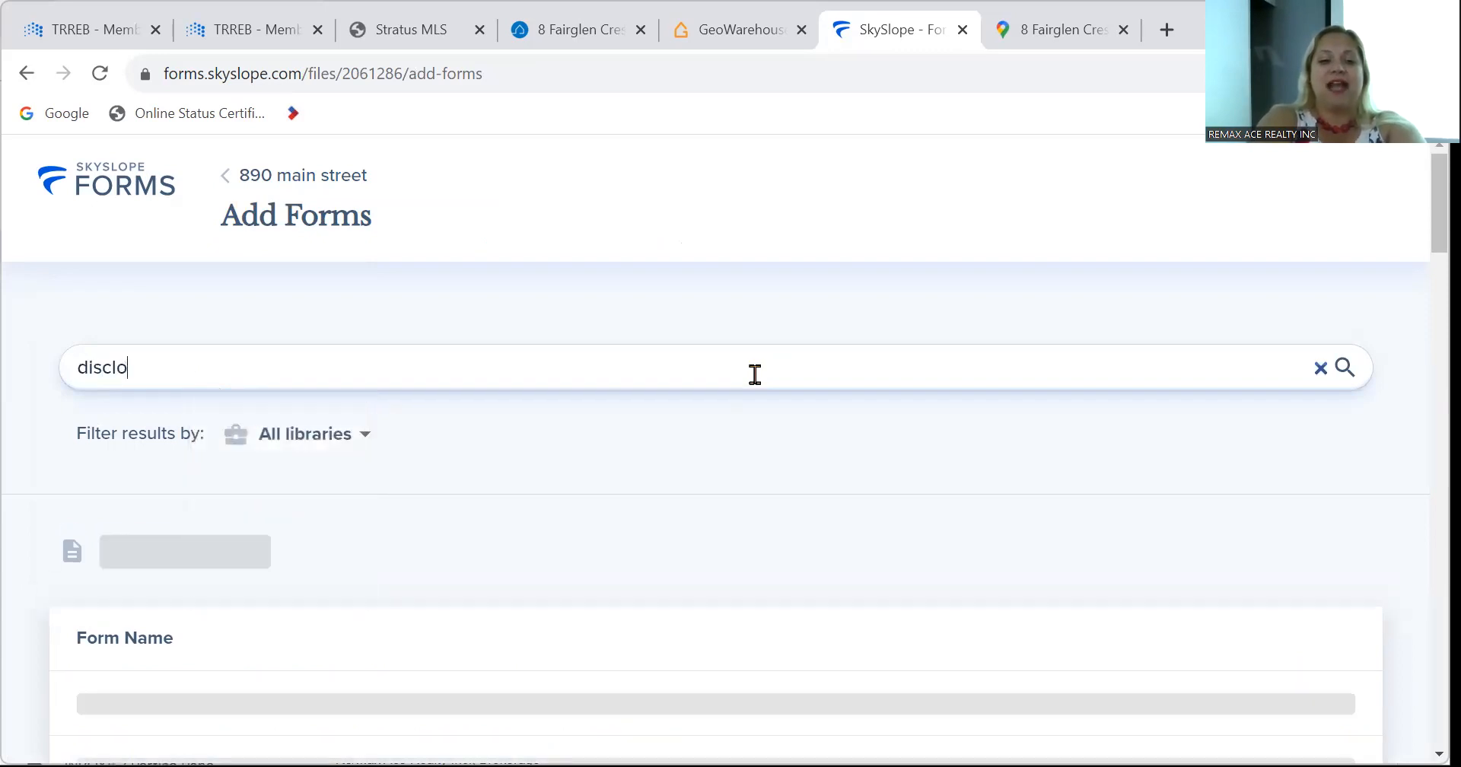
{"action": "key", "text": "BackSpace"}
{"action": "key", "text": "BackSpace"}
{"action": "key", "text": "BackSpace"}
{"action": "key", "text": "BackSpace"}
{"action": "key", "text": "BackSpace"}
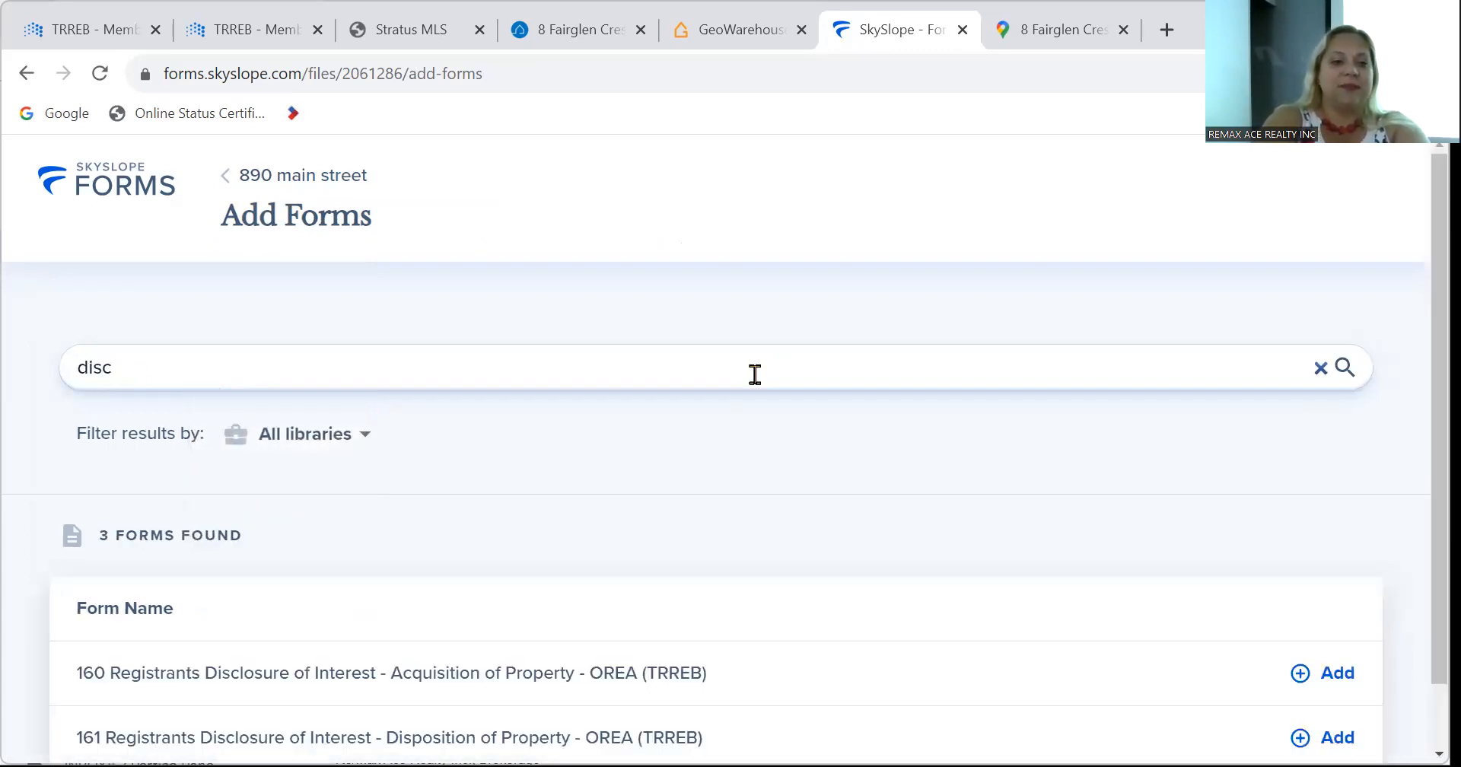
{"action": "type", "text": "closure"}
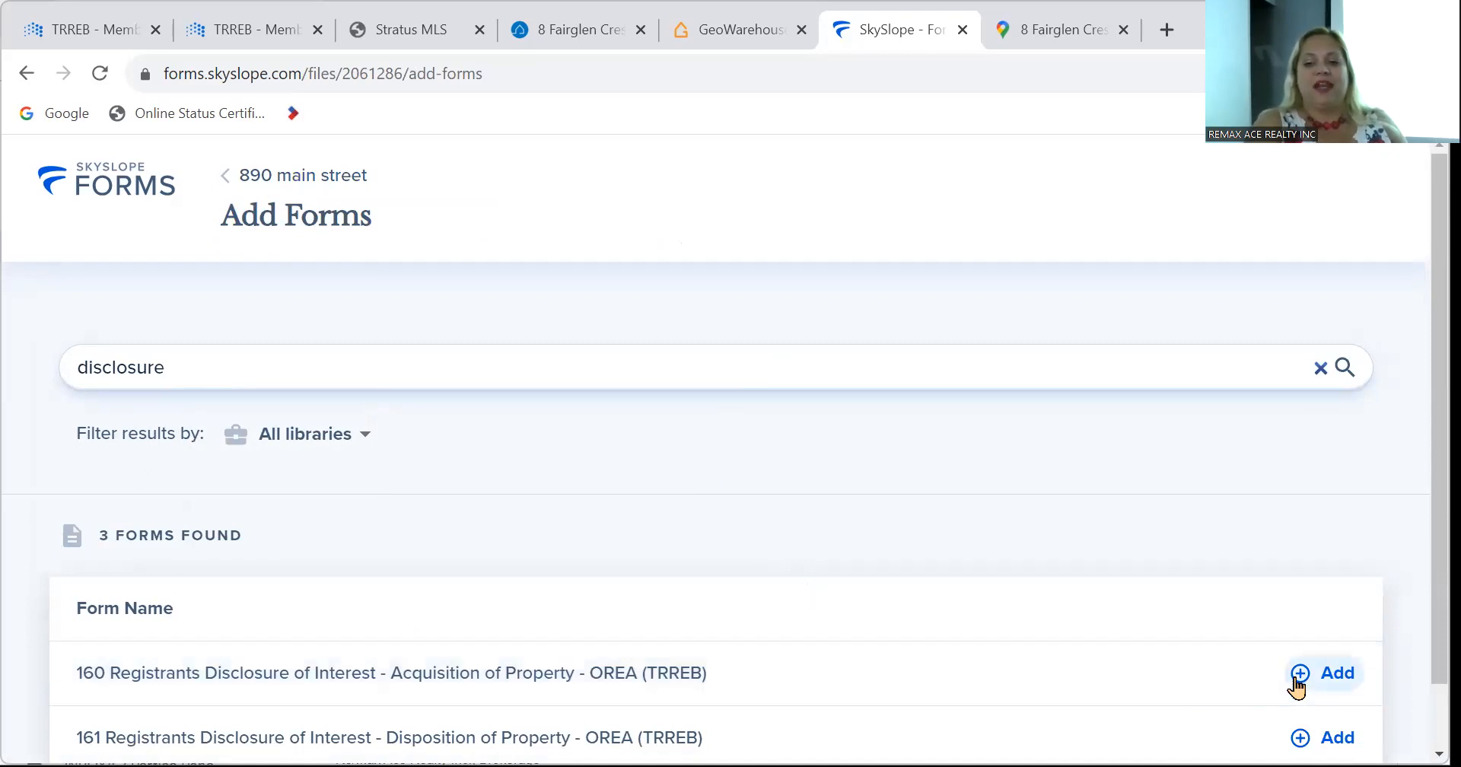
Add form 160 Registrants Disclosure of Interest – Acquisition of Property to the file.
{"action": "left_click", "coordinate": [1295, 683]}
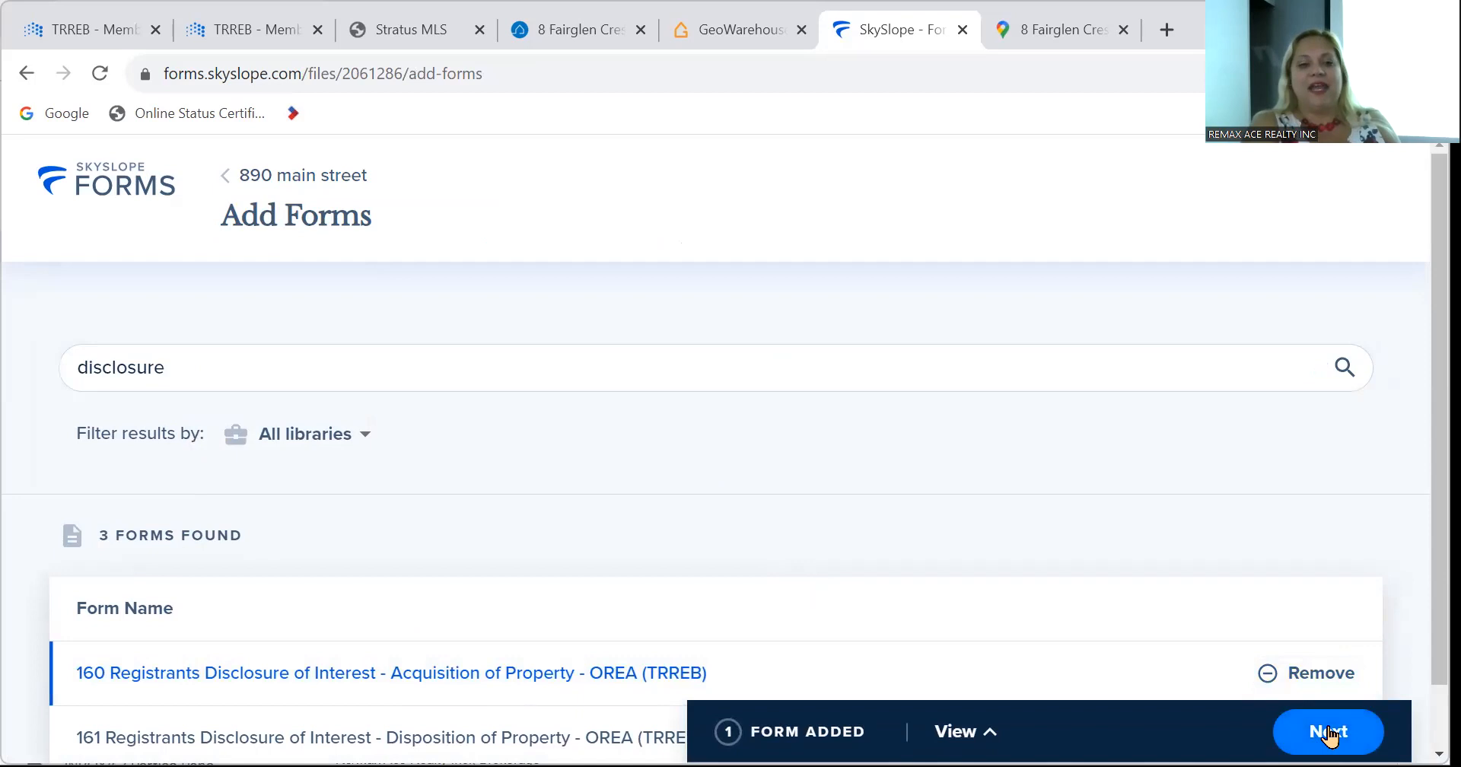
{"action": "left_click", "coordinate": [1328, 732]}
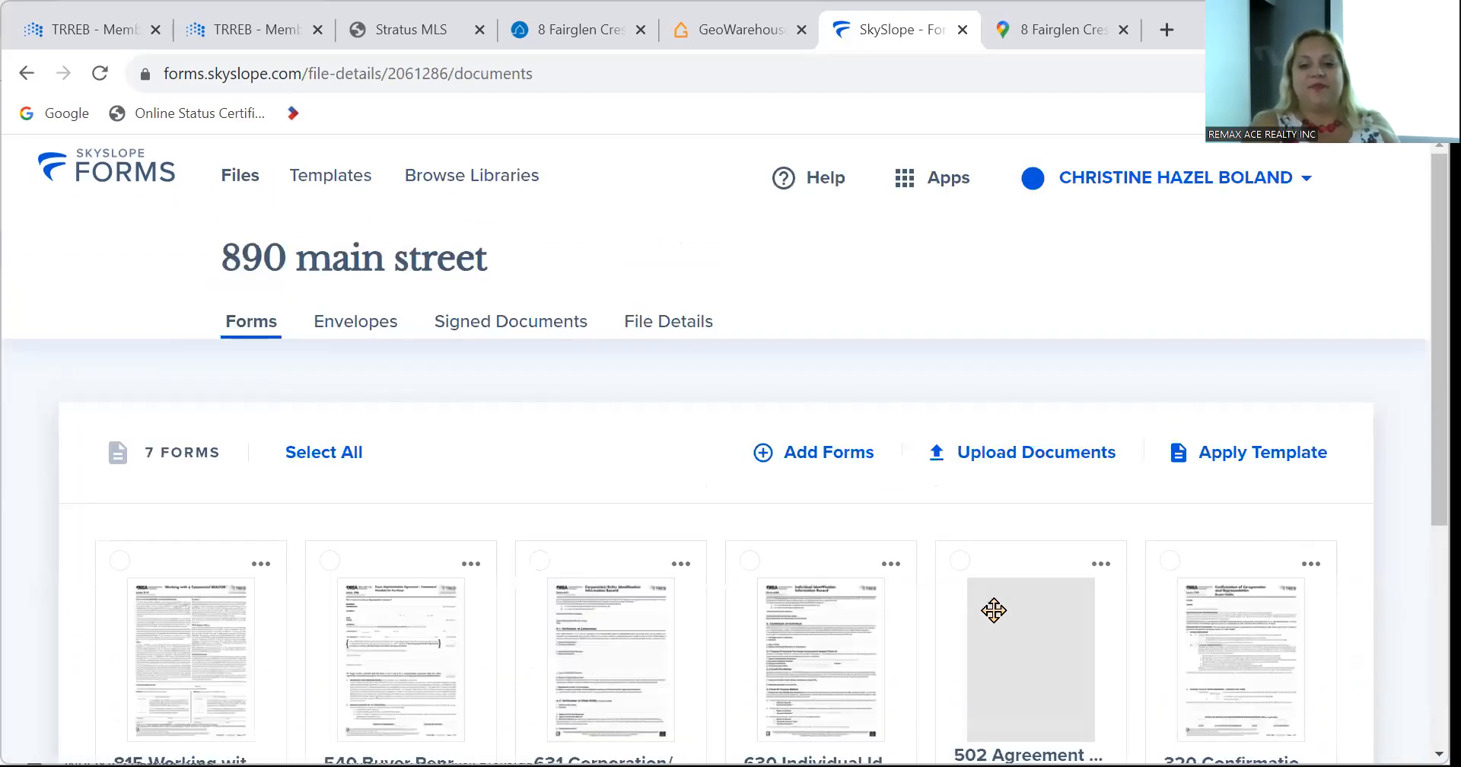
{"action": "scroll", "coordinate": [977, 606], "scroll_direction": "down", "scroll_amount": 5}
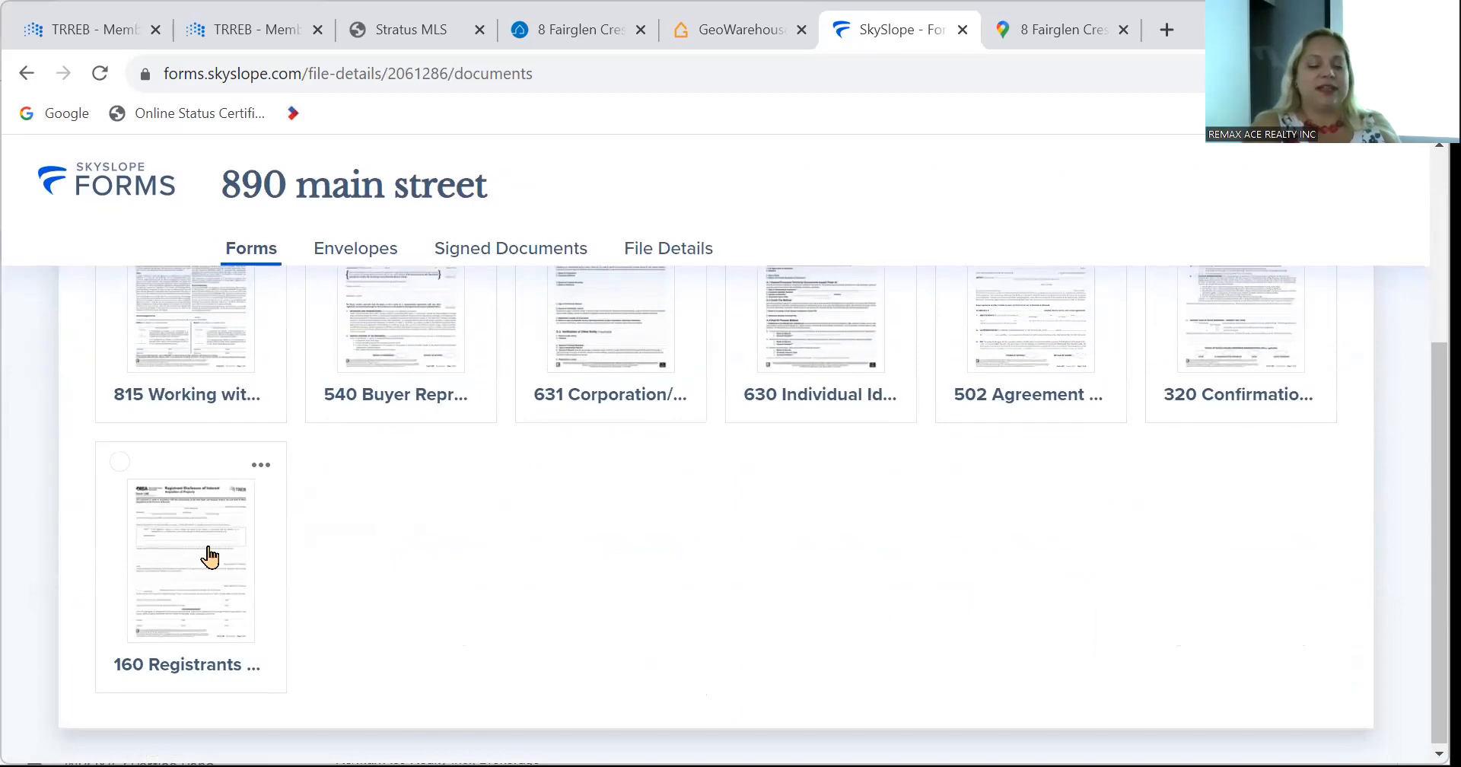
{"action": "scroll", "coordinate": [780, 639], "scroll_direction": "up", "scroll_amount": 5}
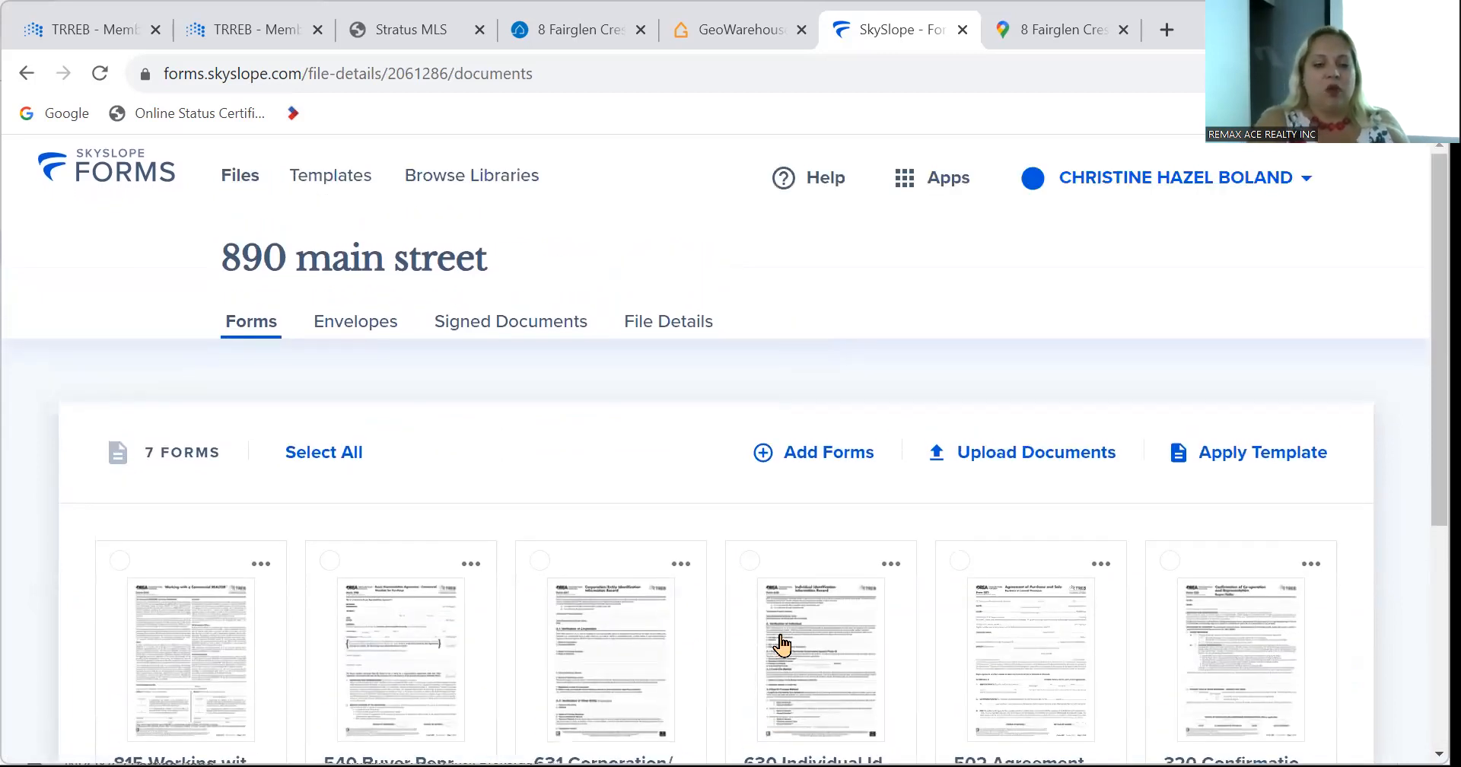
{"action": "scroll", "coordinate": [782, 643], "scroll_direction": "down", "scroll_amount": 1}
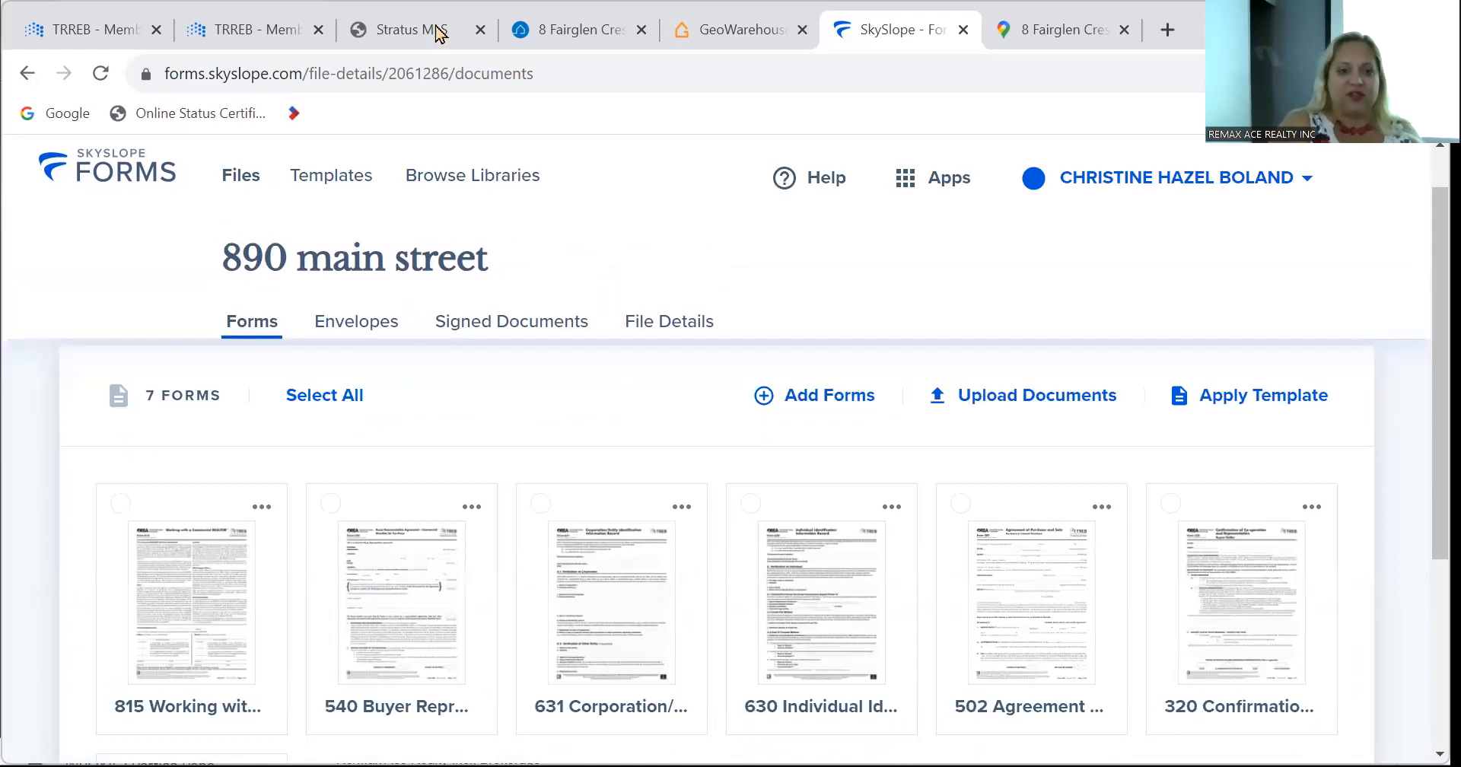
{"action": "left_click", "coordinate": [405, 39]}
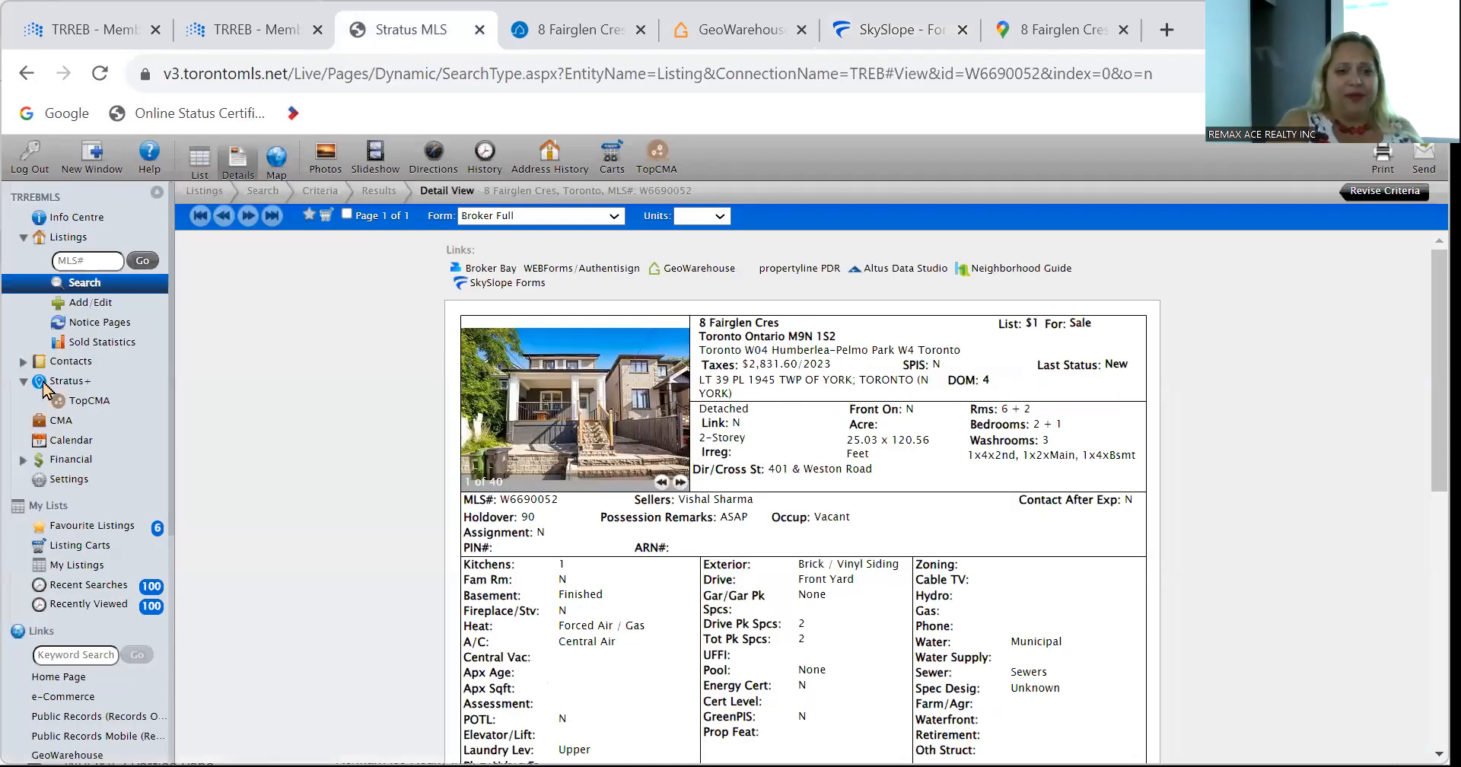
{"action": "left_click", "coordinate": [564, 31]}
{"action": "left_click", "coordinate": [217, 181]}
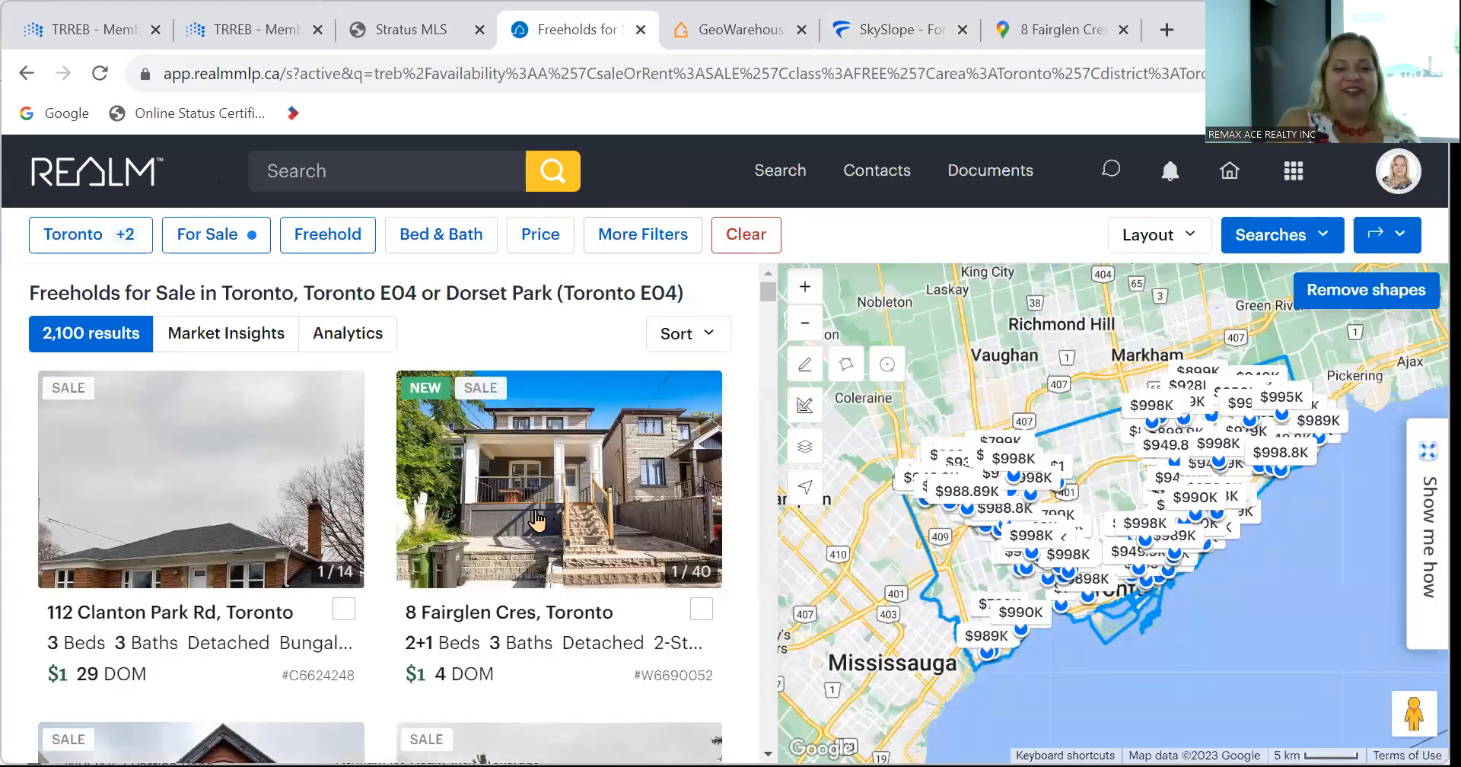
{"action": "left_click", "coordinate": [175, 486]}
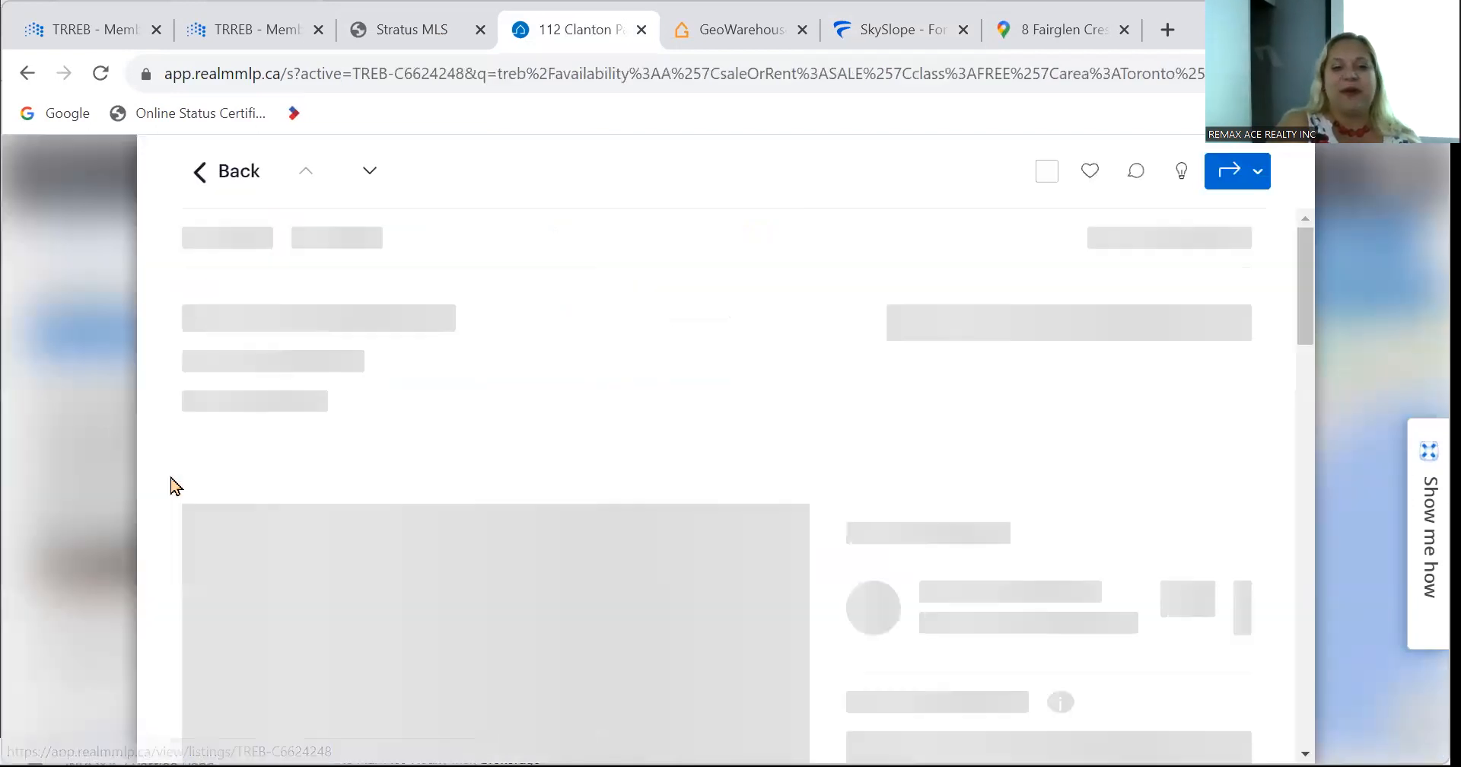
{"action": "scroll", "coordinate": [1012, 522], "scroll_direction": "down", "scroll_amount": 5}
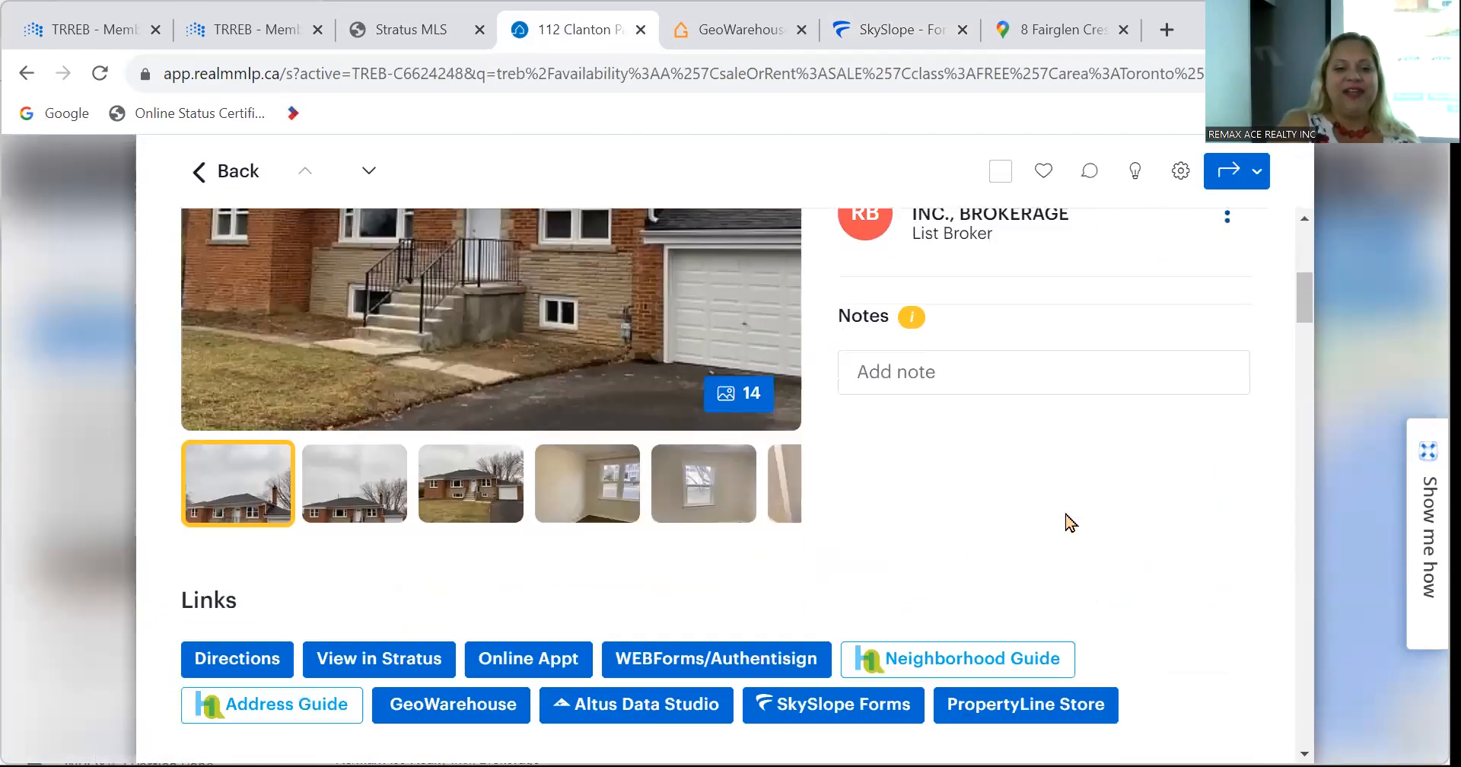
{"action": "scroll", "coordinate": [1069, 521], "scroll_direction": "down", "scroll_amount": 4}
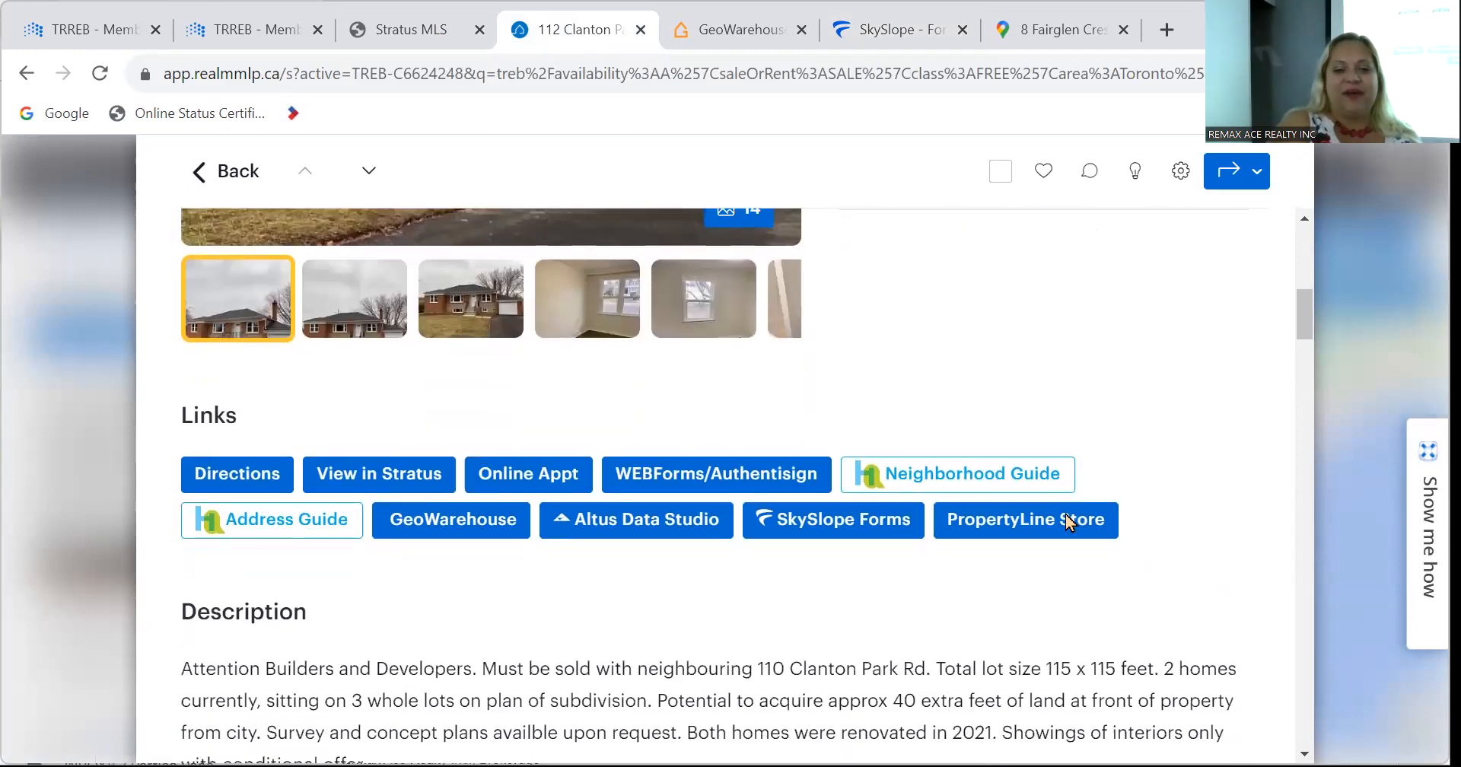
{"action": "scroll", "coordinate": [1069, 522], "scroll_direction": "down", "scroll_amount": 18}
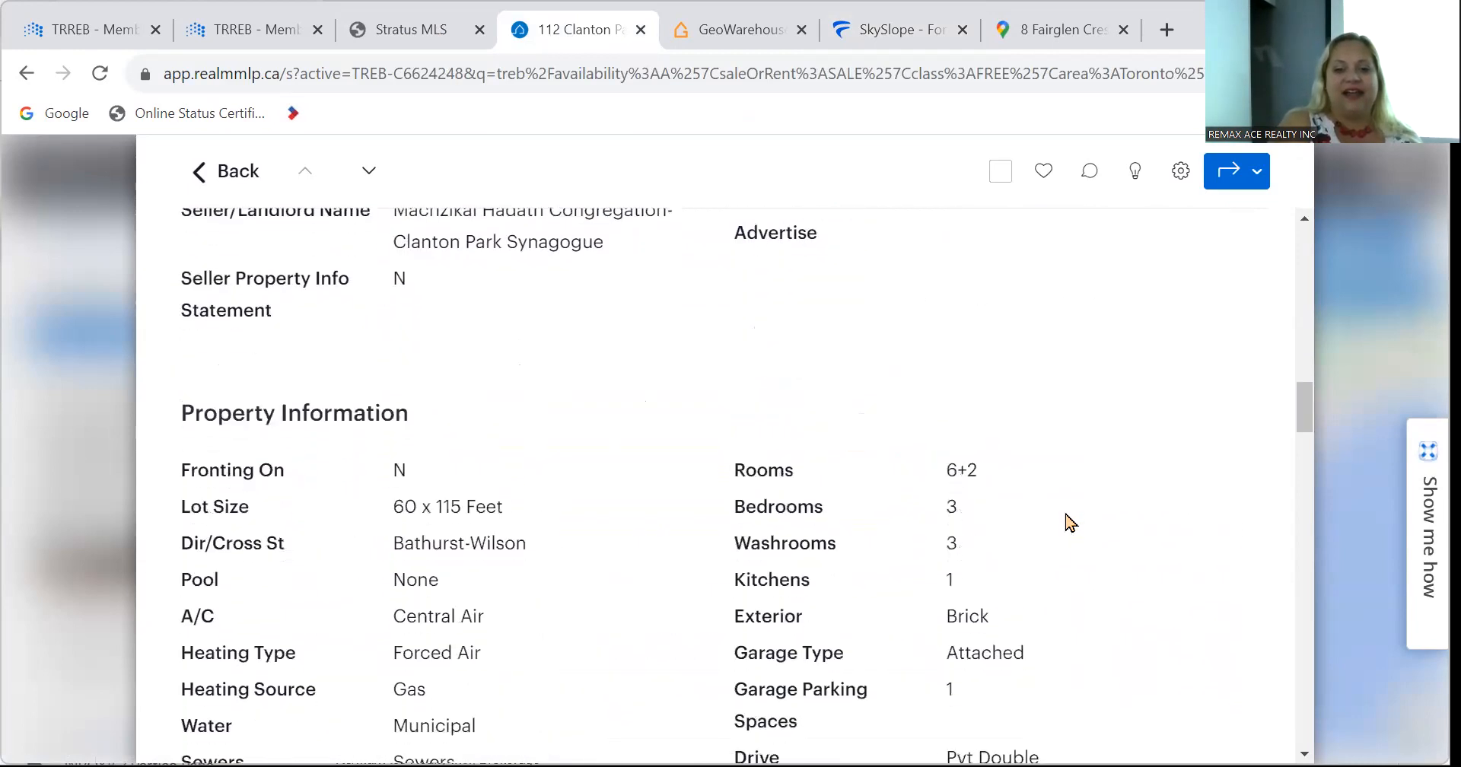
{"action": "scroll", "coordinate": [1069, 522], "scroll_direction": "up", "scroll_amount": 9}
{"action": "scroll", "coordinate": [1069, 522], "scroll_direction": "up", "scroll_amount": 18}
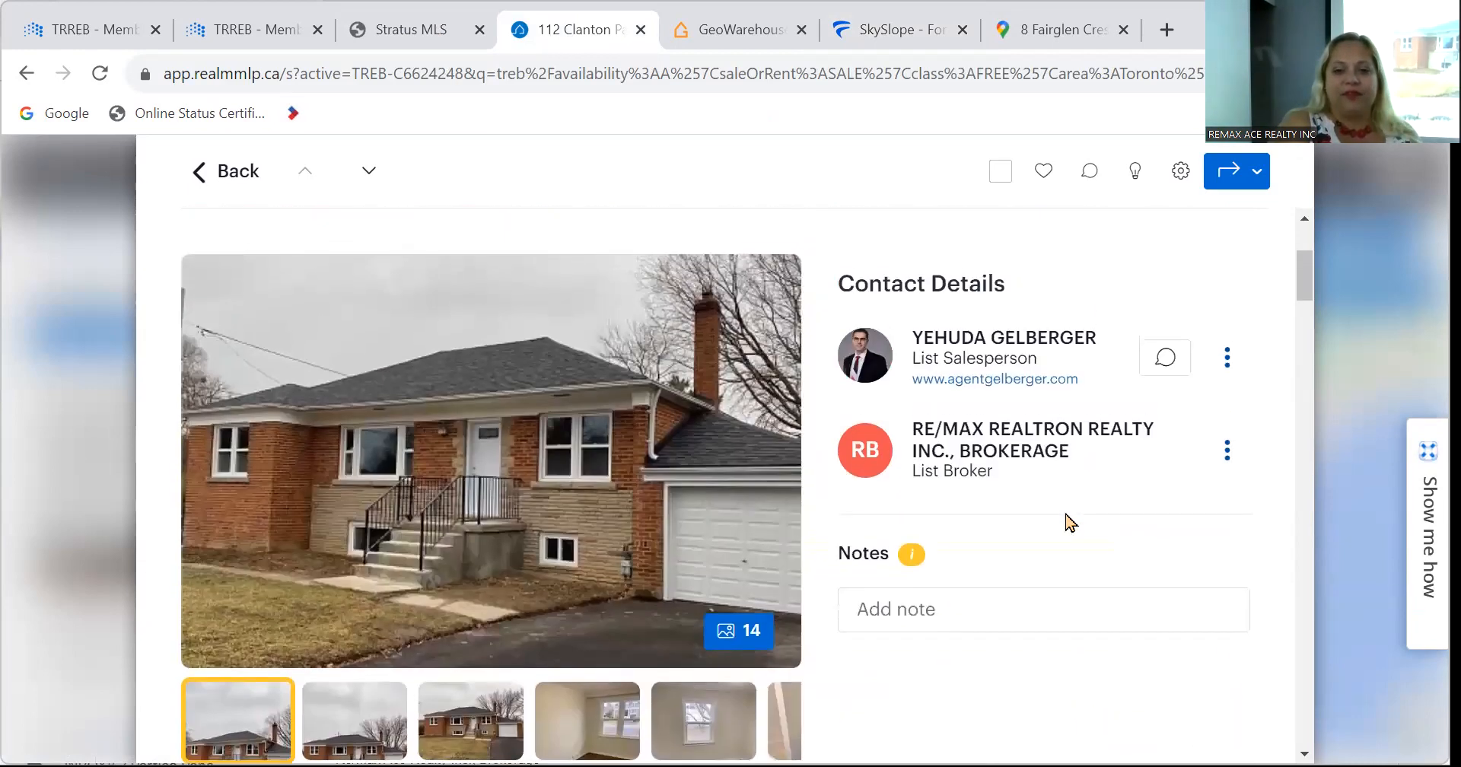
{"action": "scroll", "coordinate": [1069, 522], "scroll_direction": "down", "scroll_amount": 8}
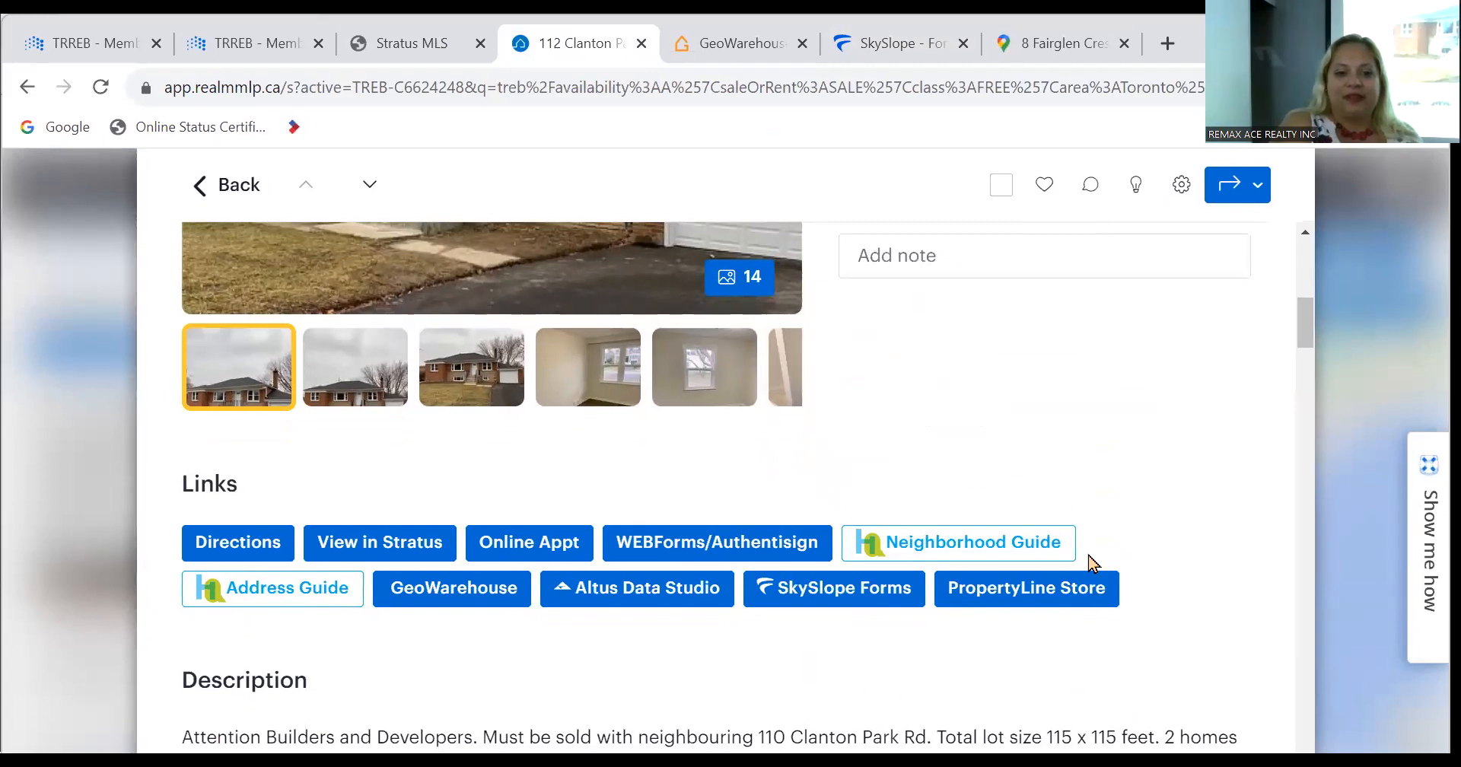
{"action": "scroll", "coordinate": [1089, 549], "scroll_direction": "down", "scroll_amount": 1}
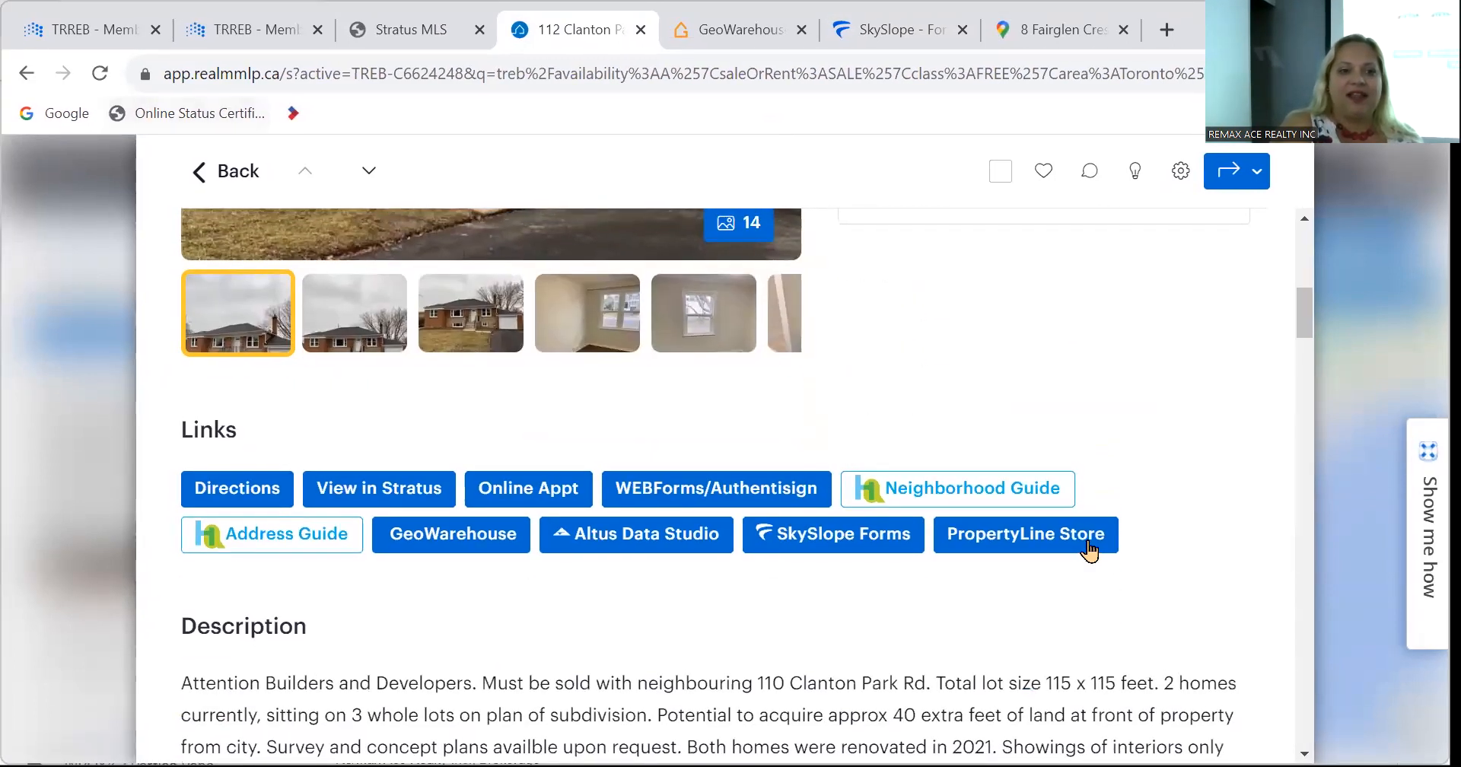
{"action": "left_click", "coordinate": [226, 171]}
{"action": "scroll", "coordinate": [406, 530], "scroll_direction": "down", "scroll_amount": 8}
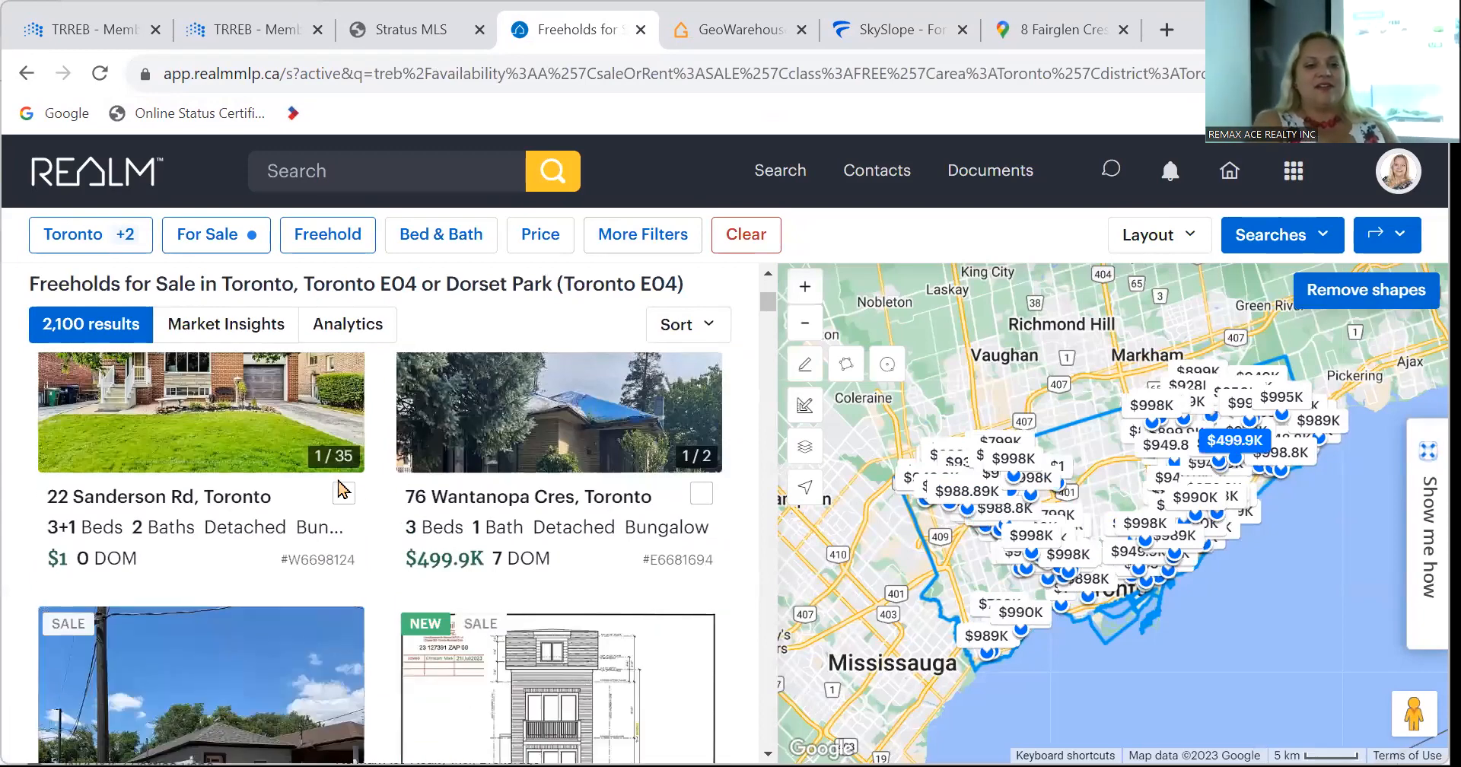
{"action": "left_click", "coordinate": [276, 434]}
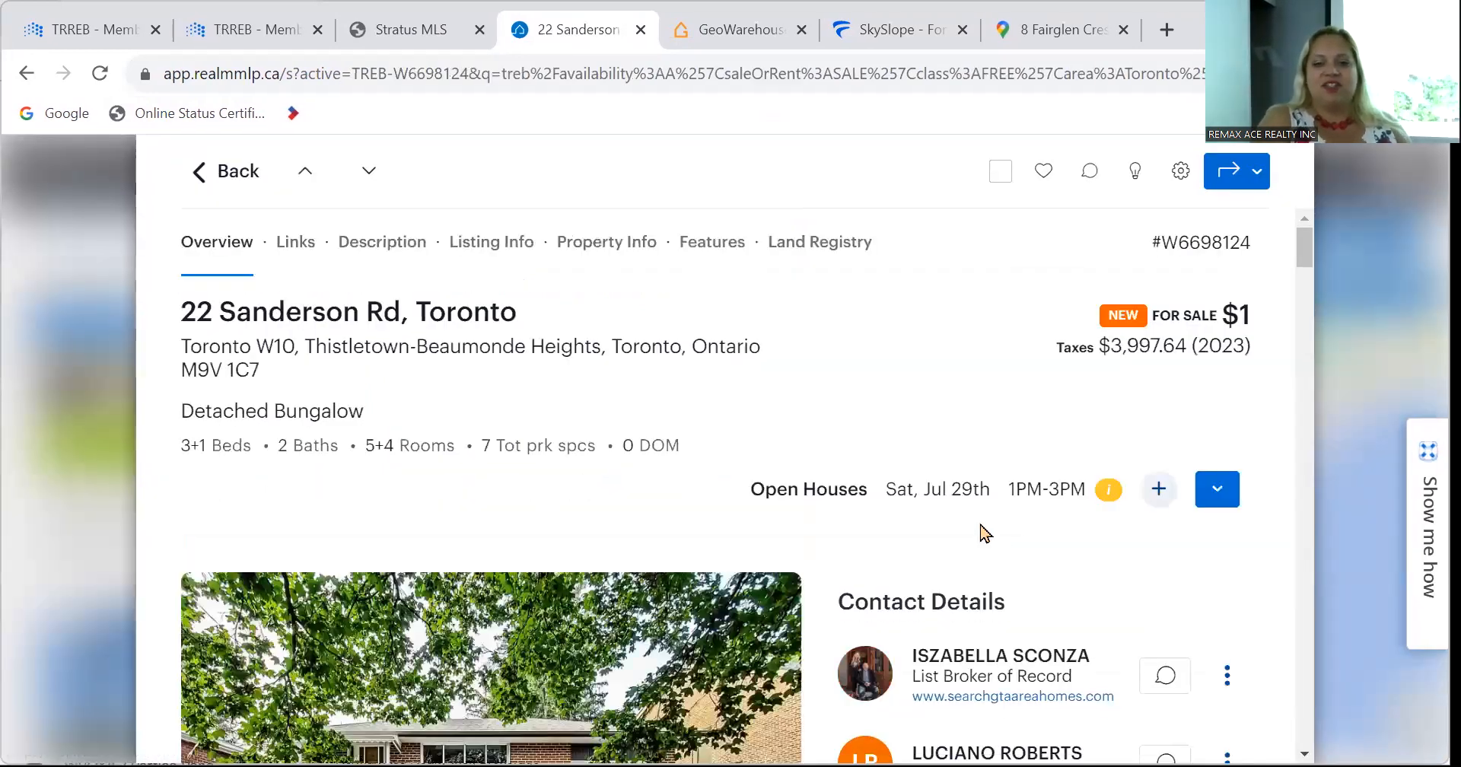
{"action": "scroll", "coordinate": [985, 533], "scroll_direction": "down", "scroll_amount": 5}
{"action": "scroll", "coordinate": [985, 532], "scroll_direction": "down", "scroll_amount": 5}
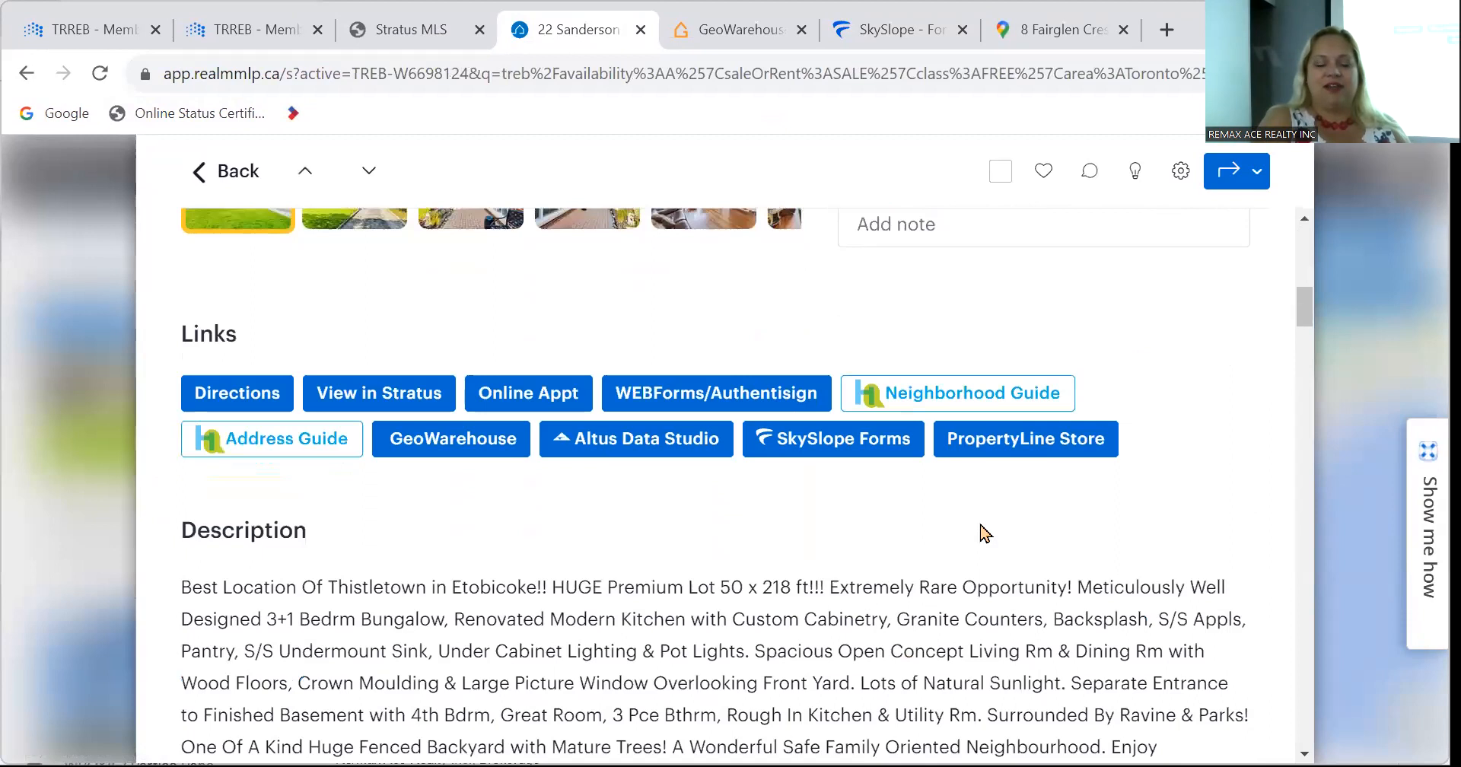
{"action": "scroll", "coordinate": [985, 532], "scroll_direction": "up", "scroll_amount": 5}
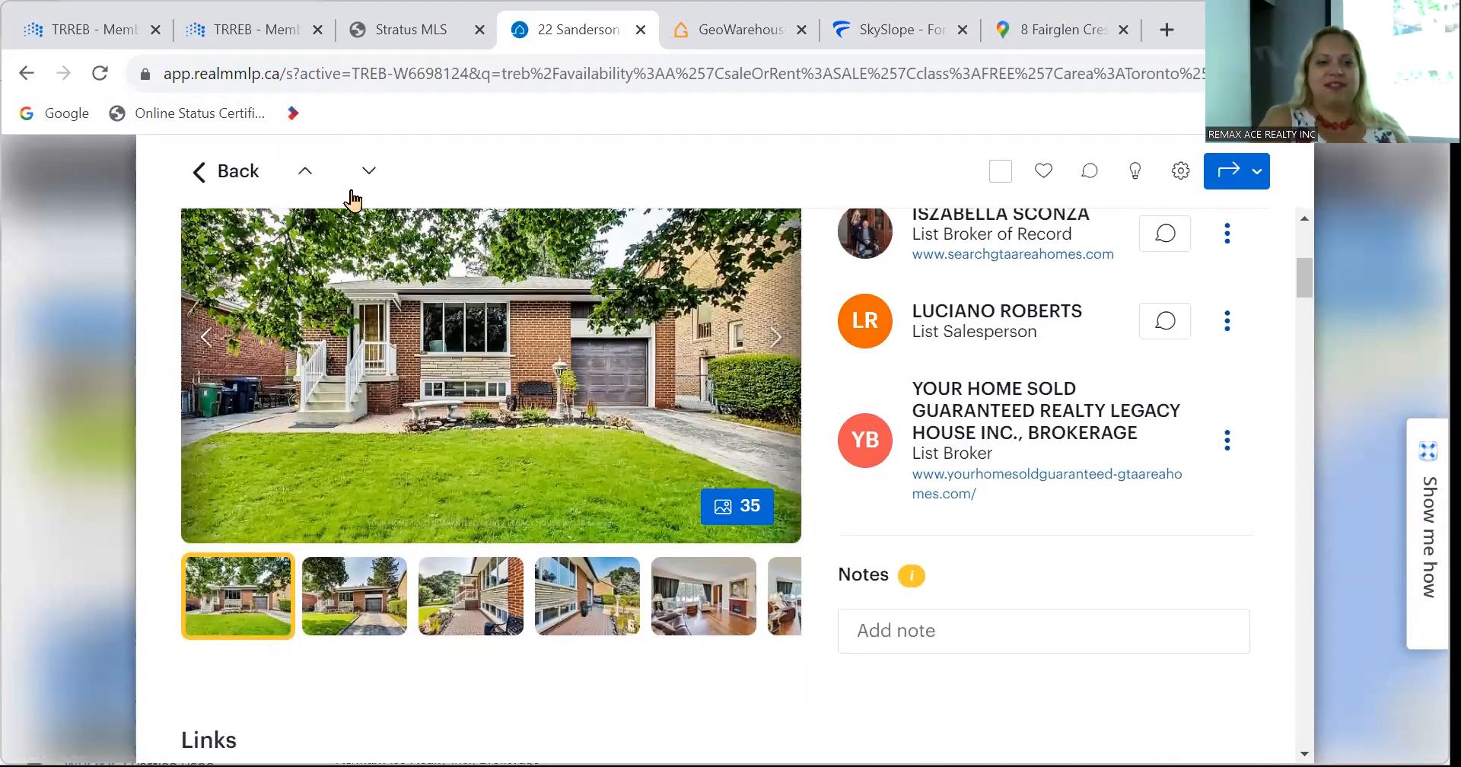
{"action": "left_click", "coordinate": [228, 171]}
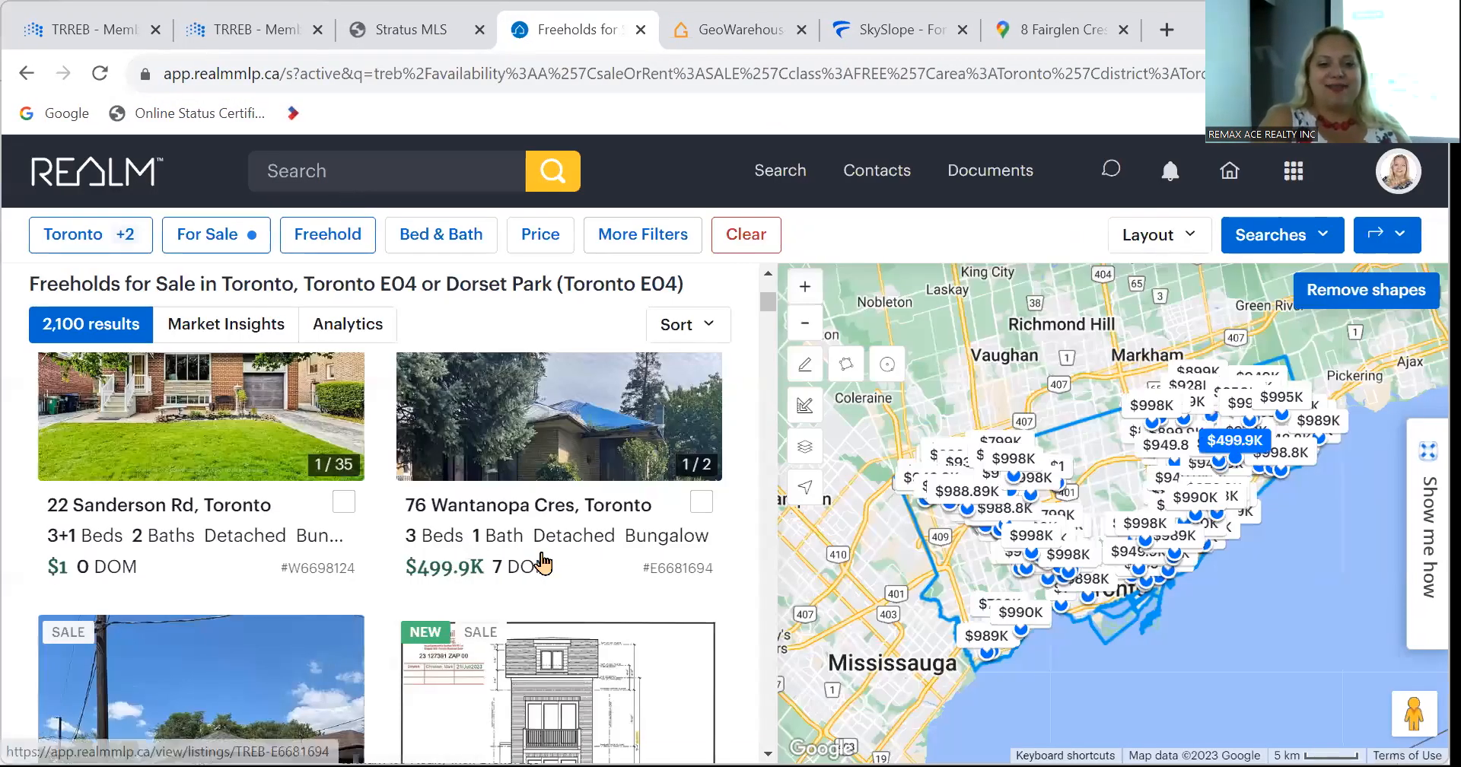
{"action": "scroll", "coordinate": [543, 563], "scroll_direction": "down", "scroll_amount": 12}
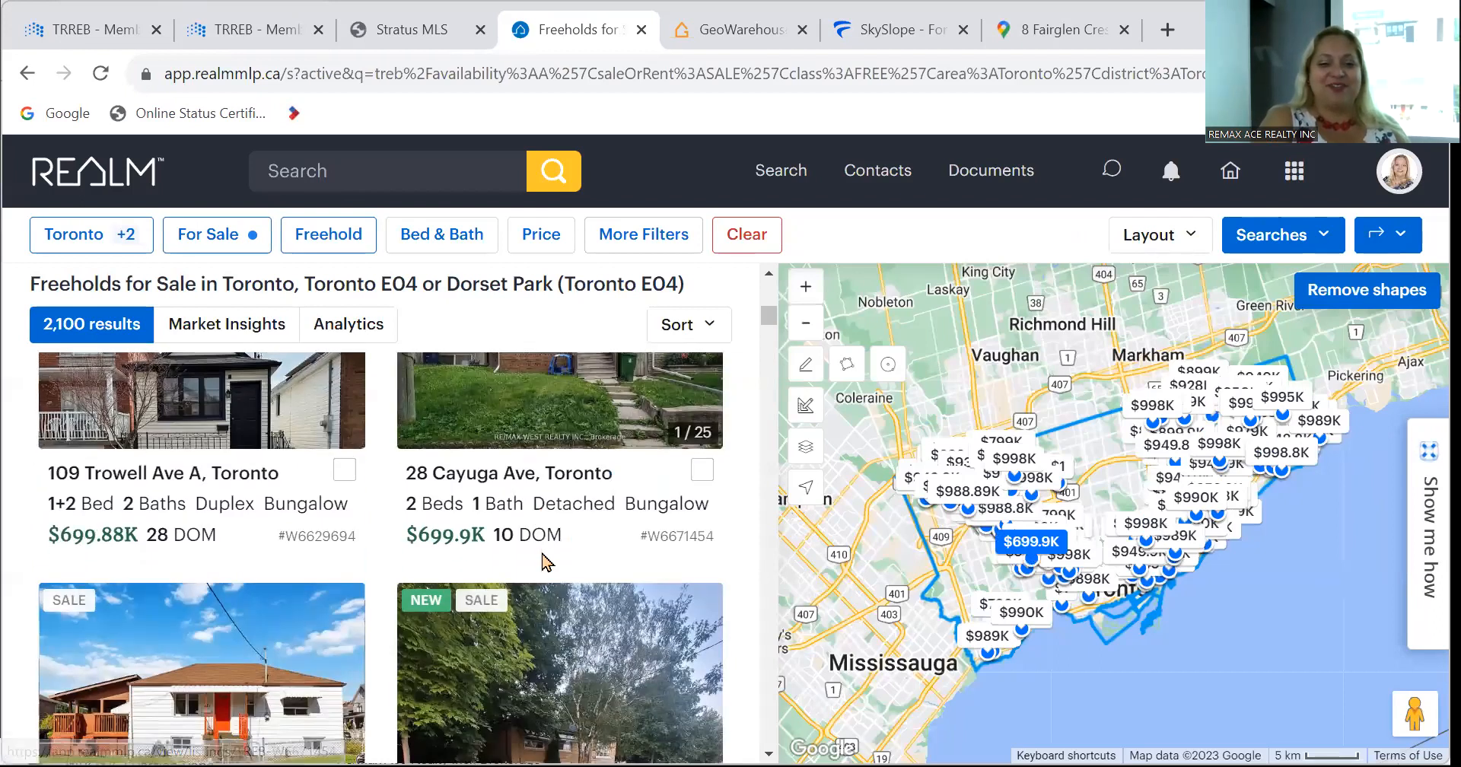
{"action": "left_click", "coordinate": [493, 410]}
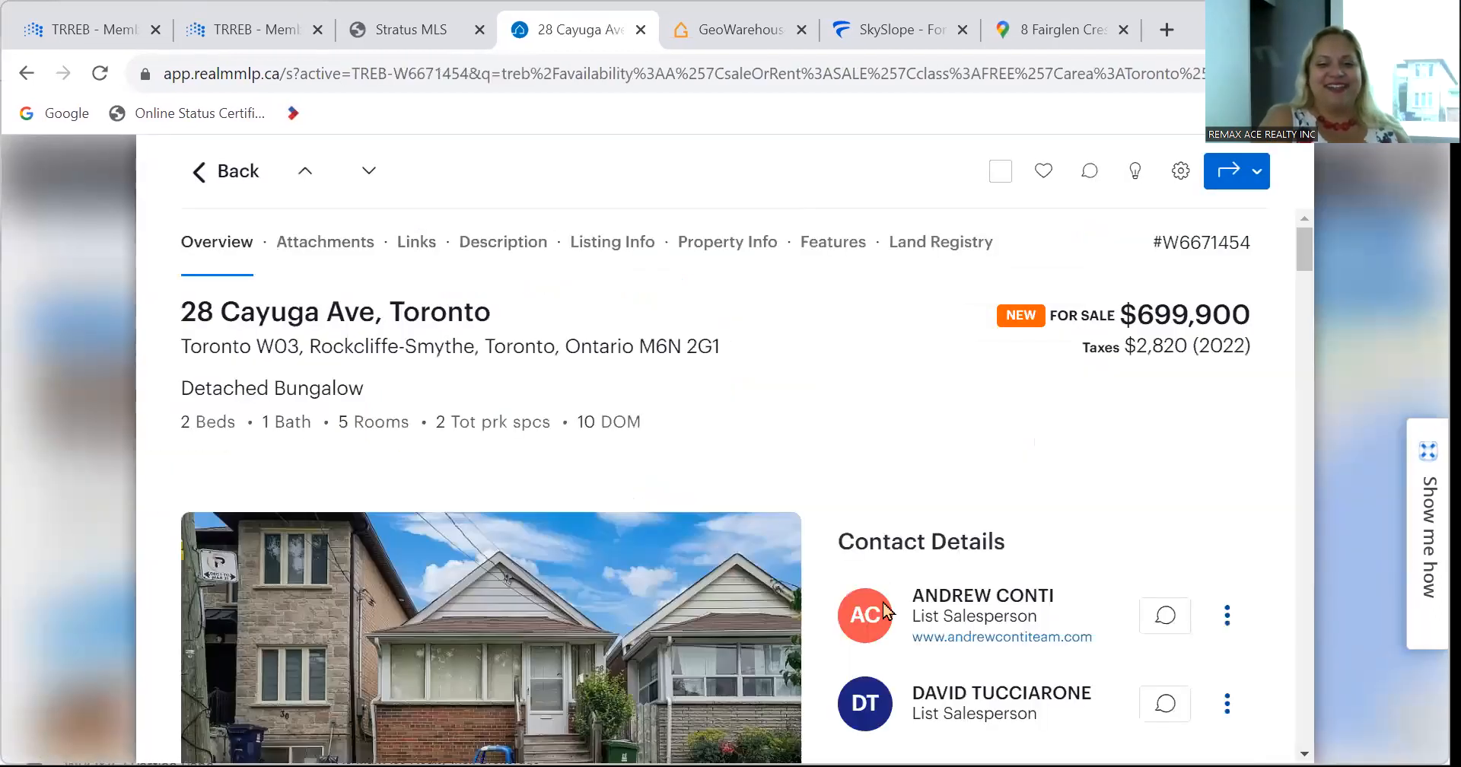
{"action": "scroll", "coordinate": [883, 608], "scroll_direction": "down", "scroll_amount": 7}
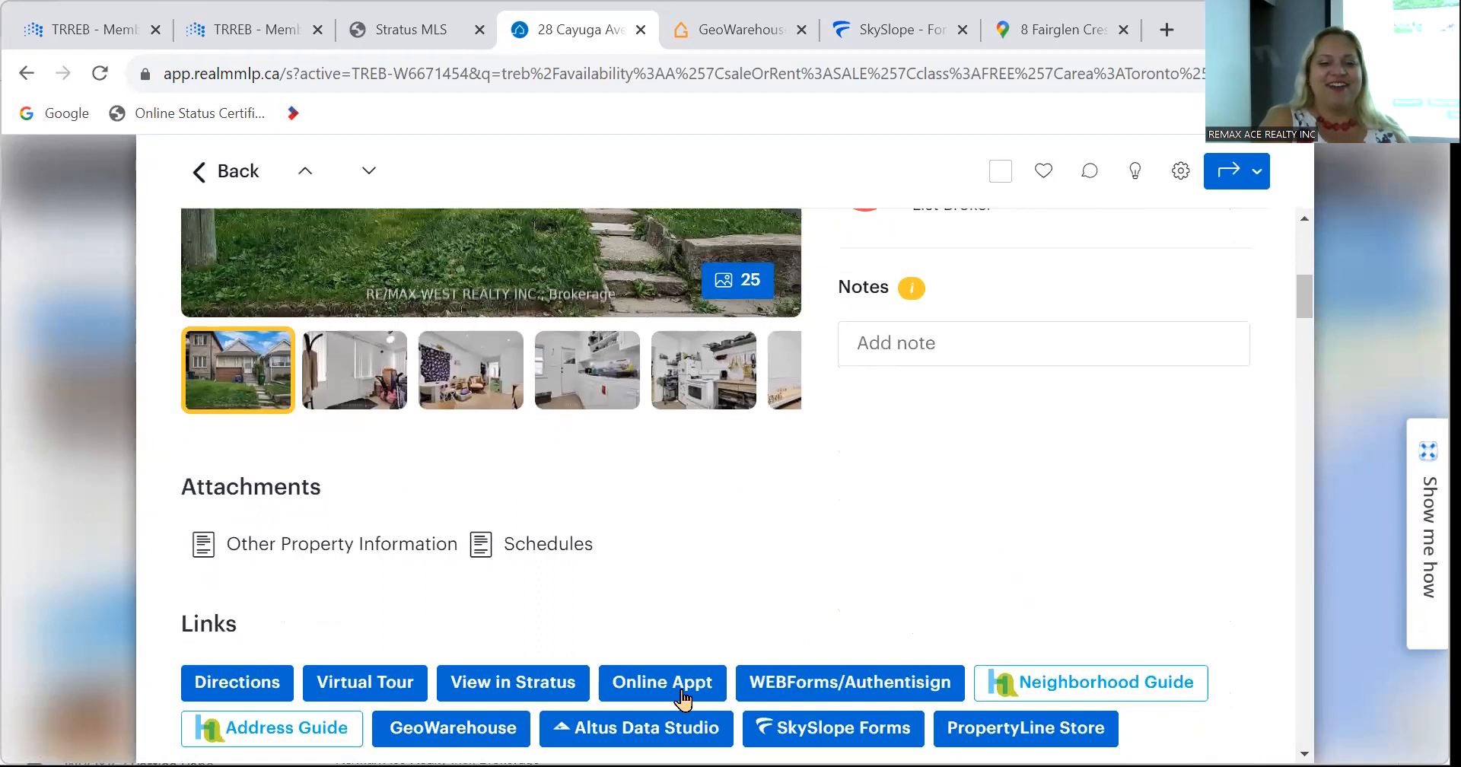
Open the Schedules attachment and download it to the Desktop as training.pdf.
{"action": "left_click", "coordinate": [542, 545]}
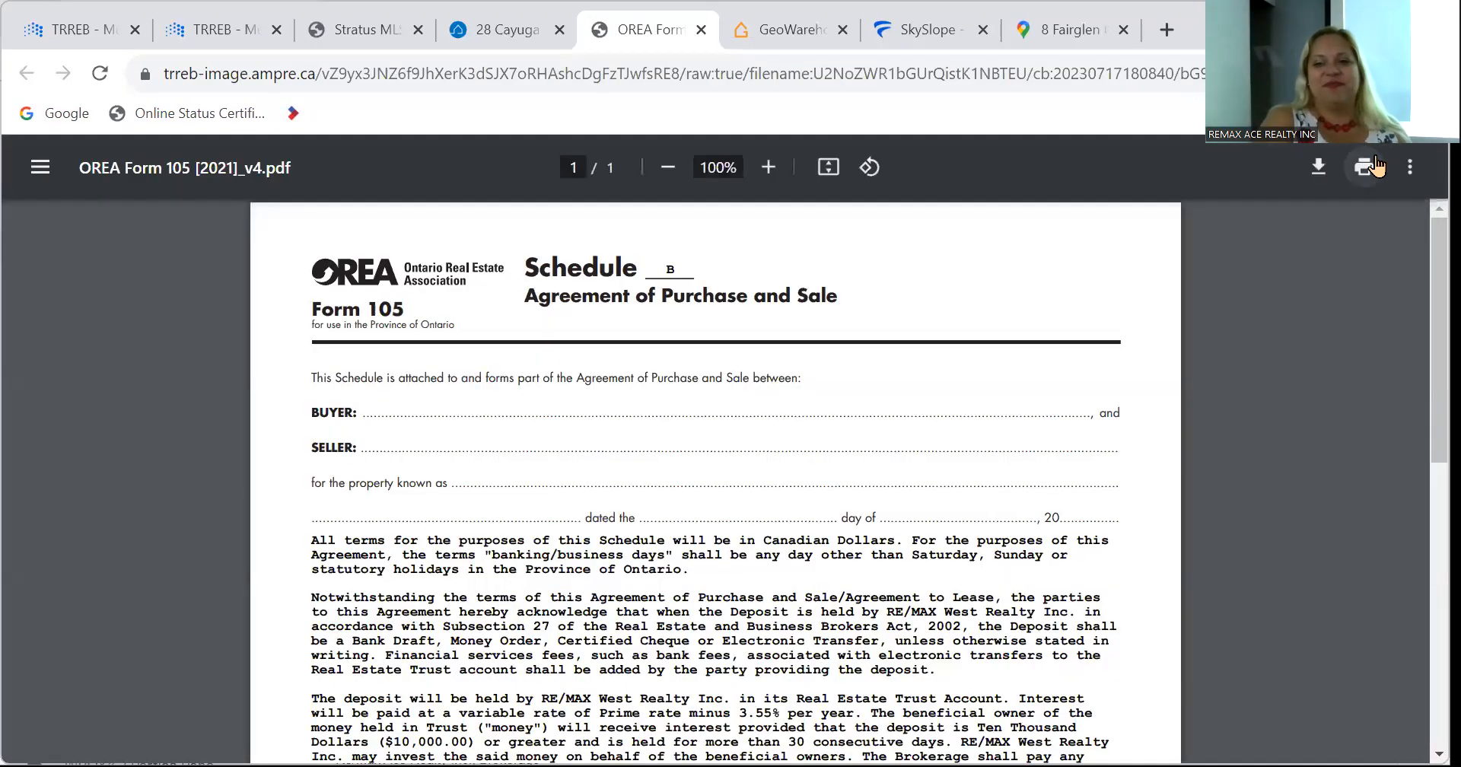
{"action": "left_click", "coordinate": [1317, 167]}
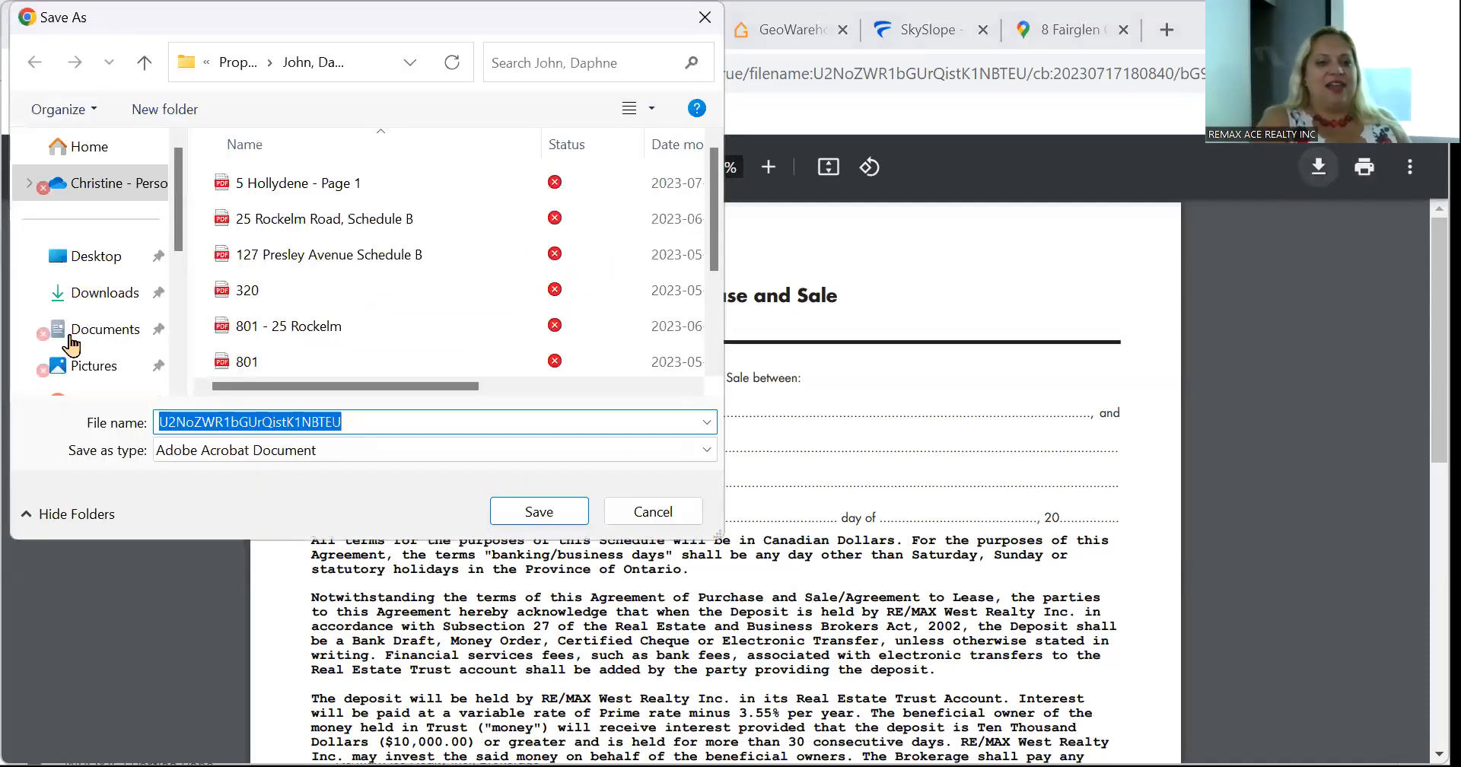
{"action": "left_click", "coordinate": [85, 292]}
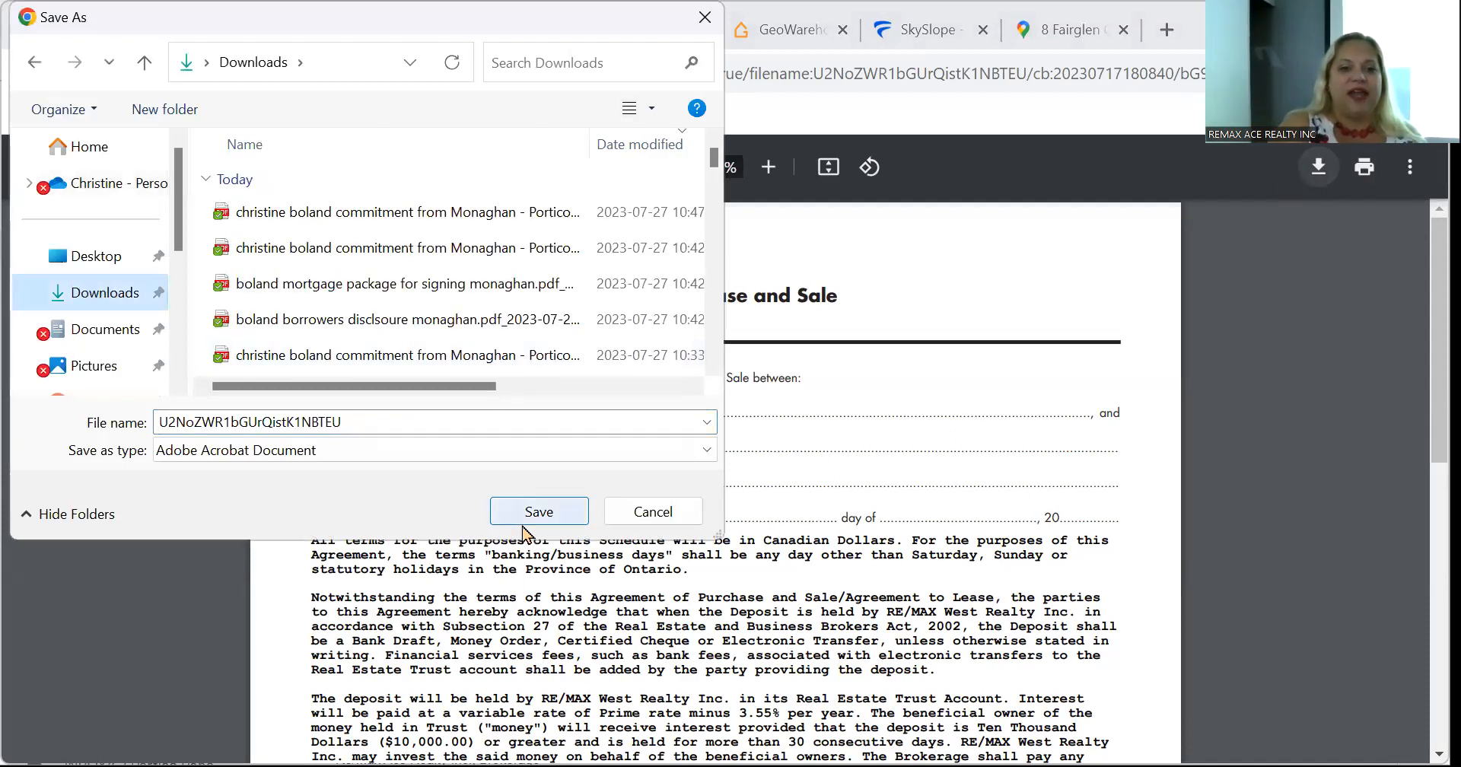
{"action": "left_click", "coordinate": [88, 263]}
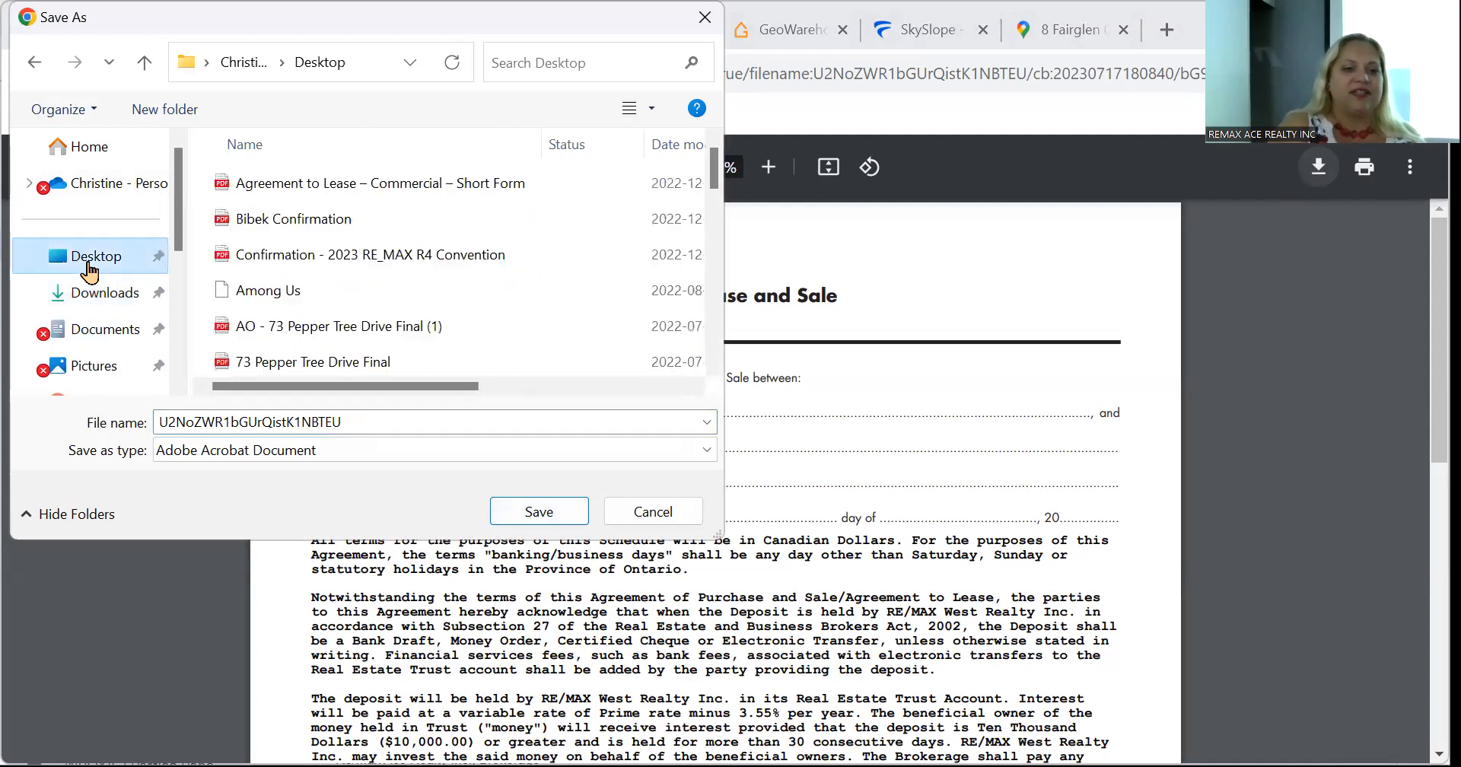
{"action": "double_click", "coordinate": [389, 426]}
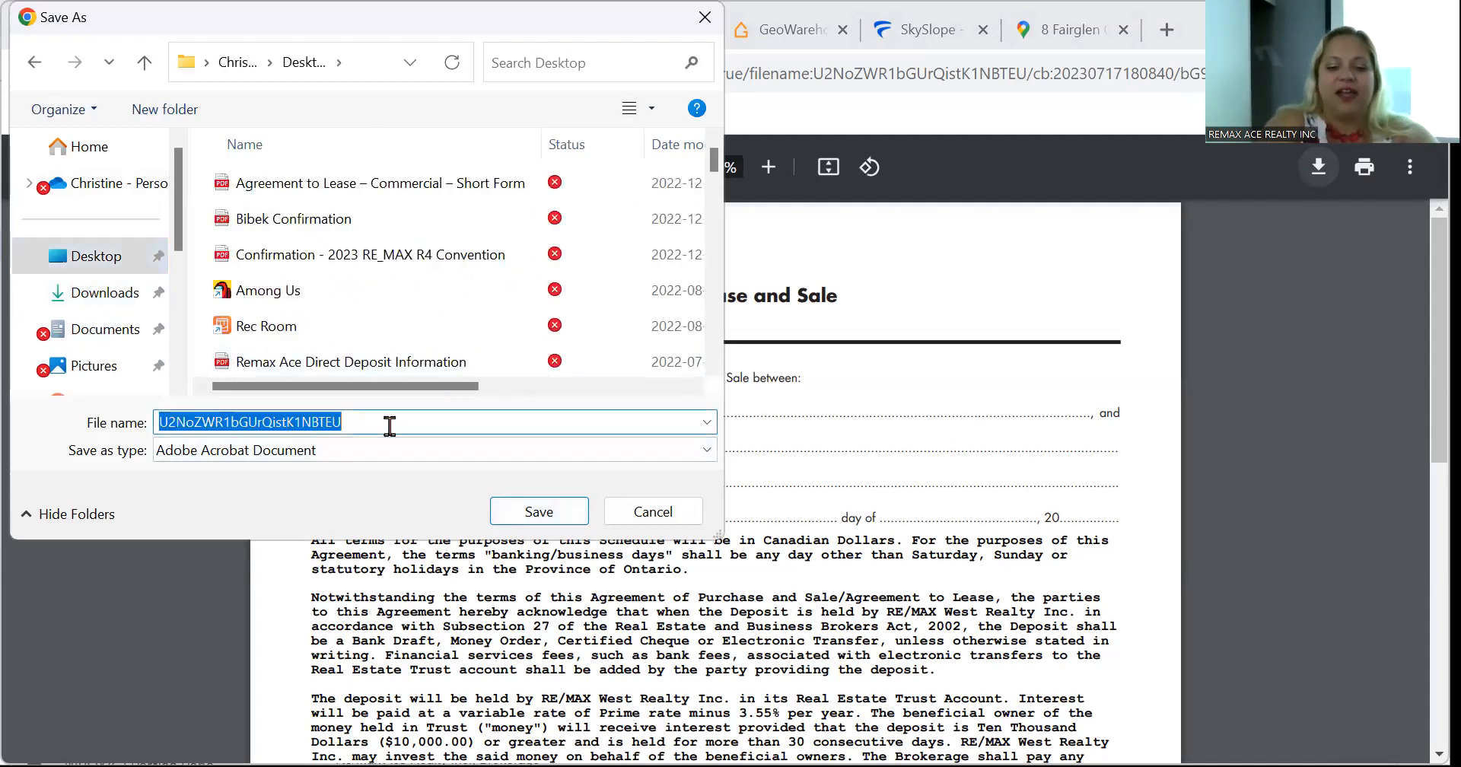
{"action": "type", "text": "trai"}
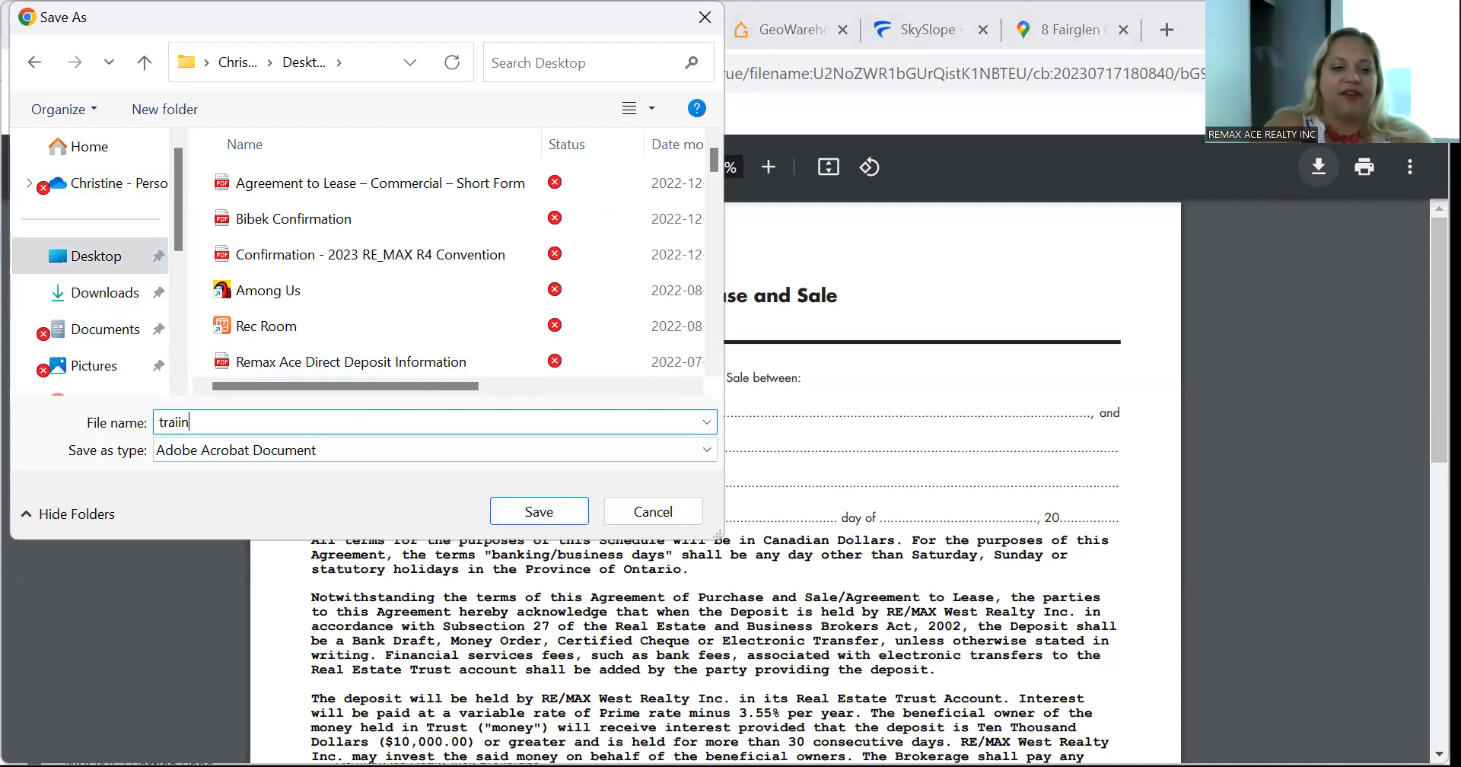
{"action": "type", "text": "ning"}
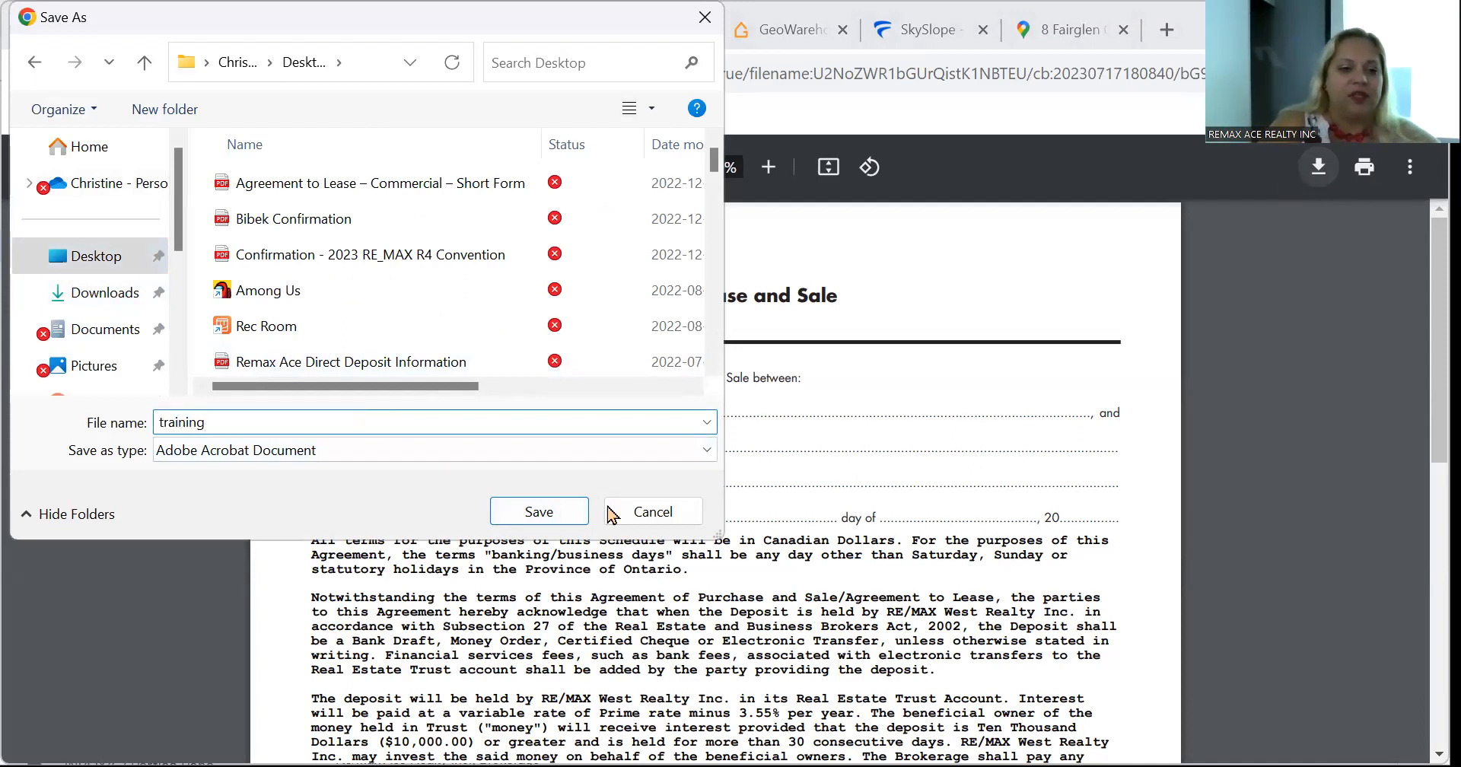
{"action": "left_click", "coordinate": [564, 512]}
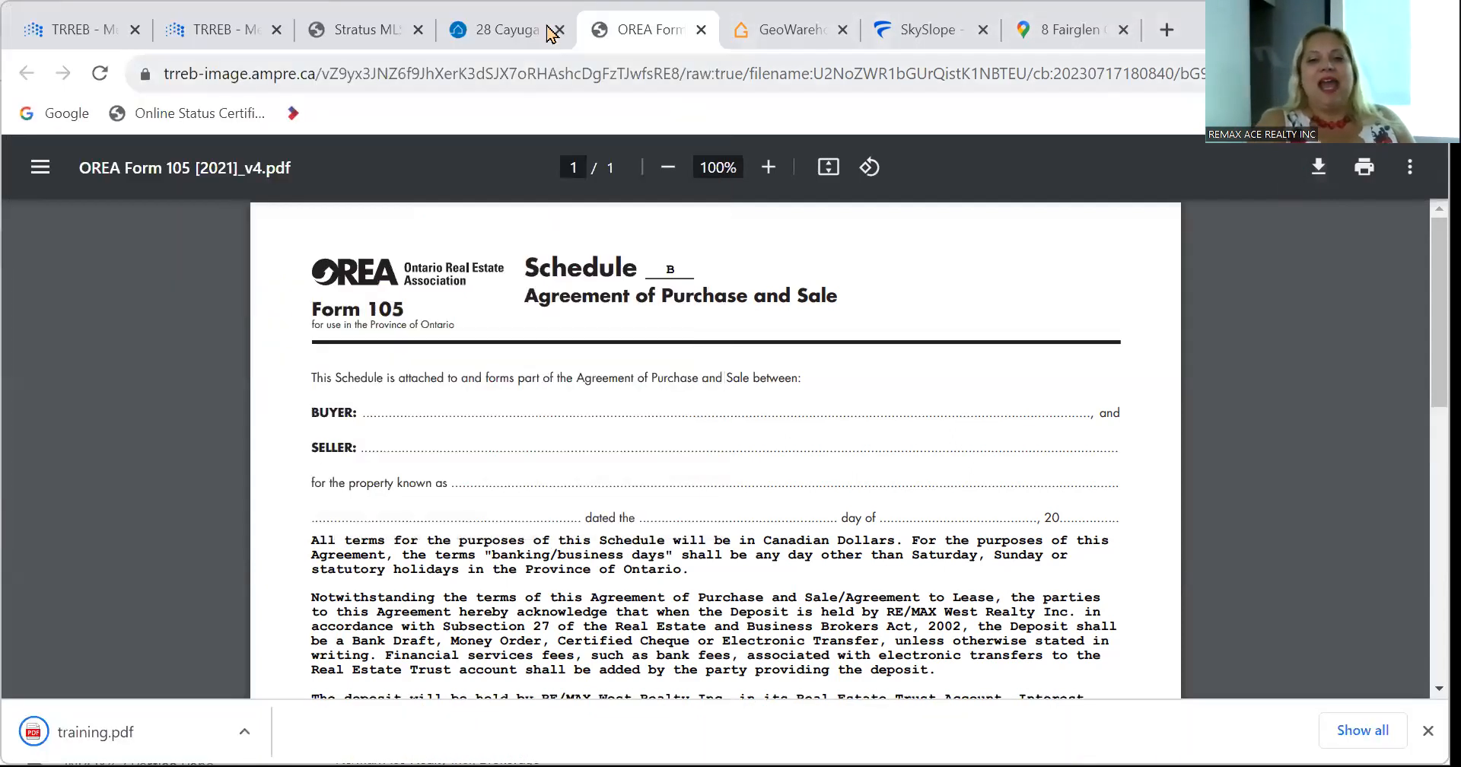
Back in the 890 main street file, start uploading a document from the computer.
{"action": "left_click", "coordinate": [903, 38]}
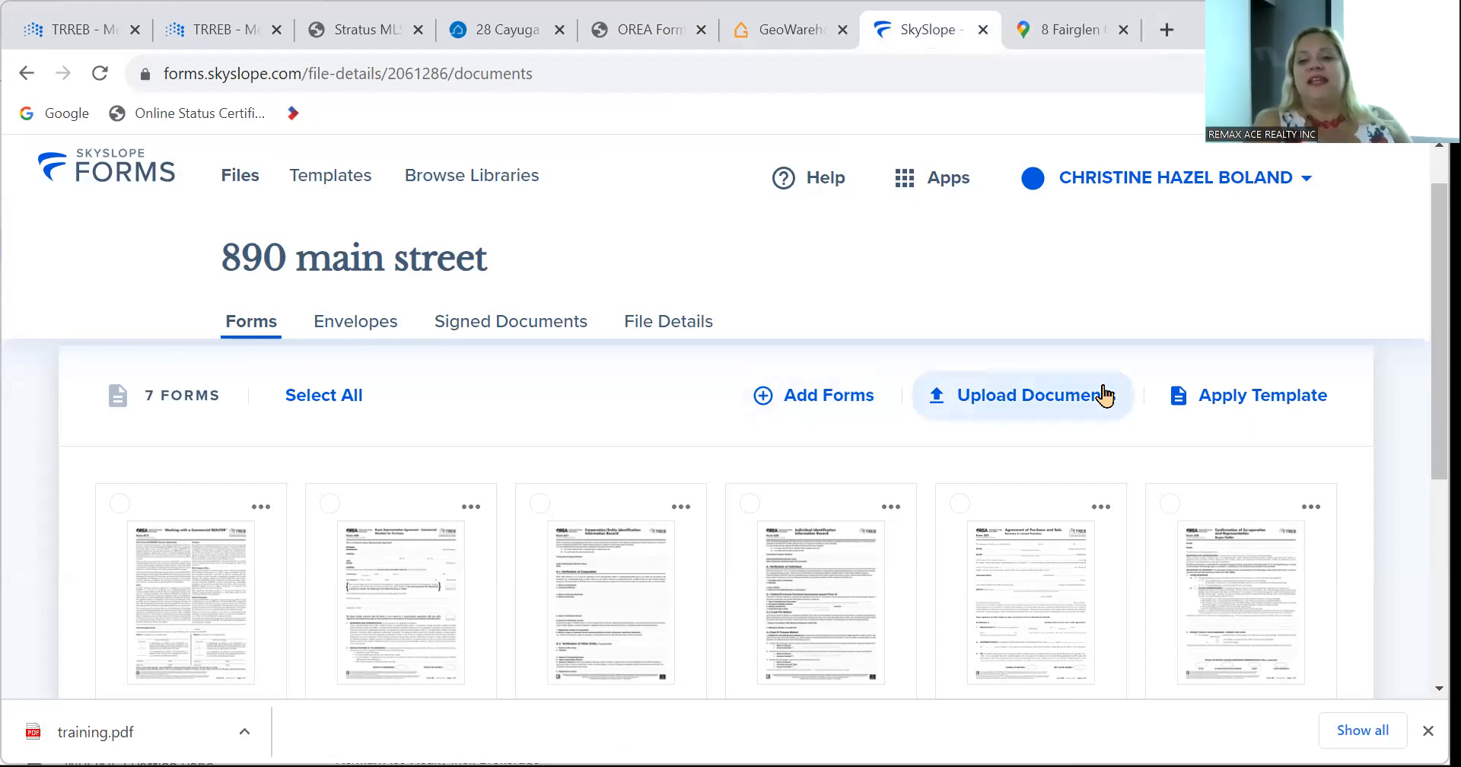
{"action": "left_click", "coordinate": [997, 416]}
{"action": "scroll", "coordinate": [957, 411], "scroll_direction": "down", "scroll_amount": 3}
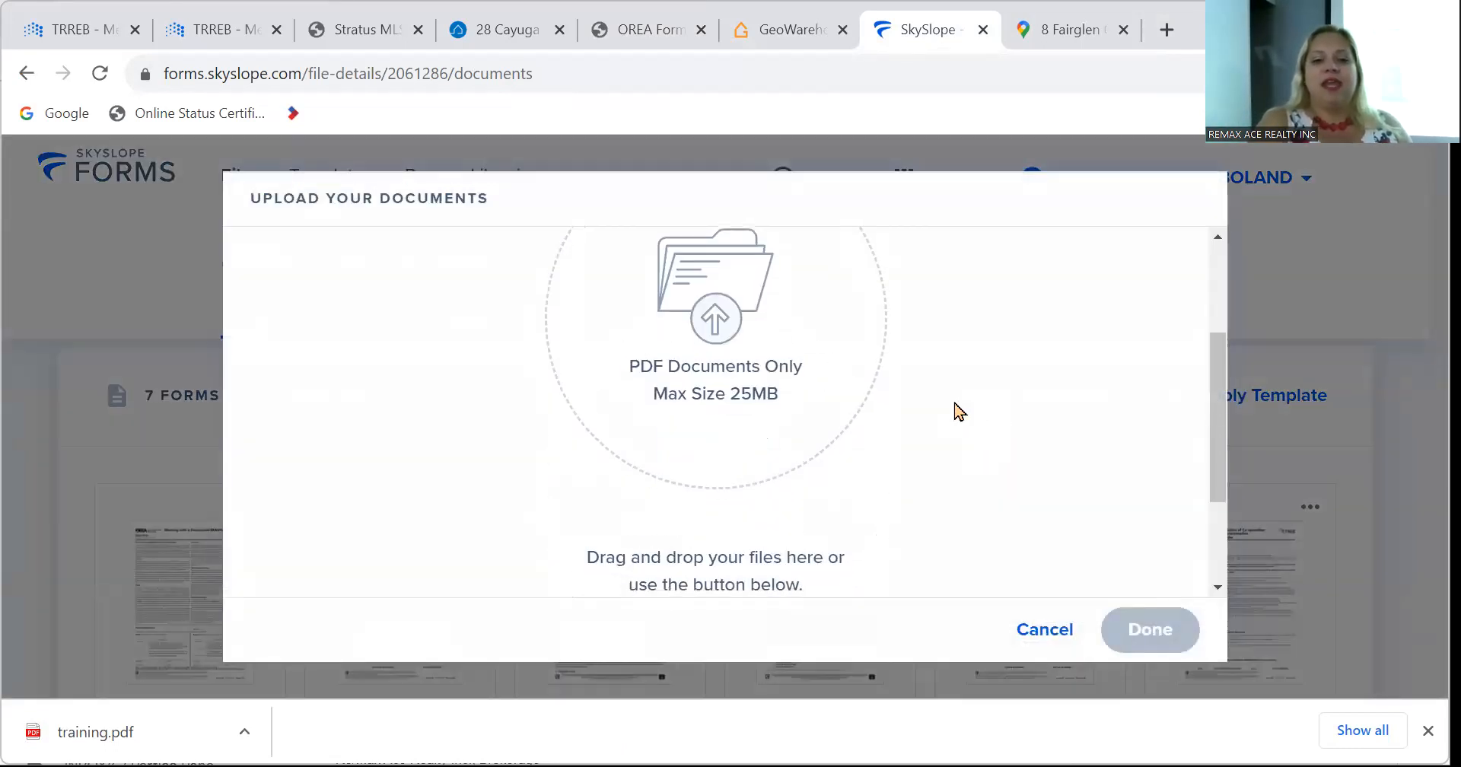
{"action": "scroll", "coordinate": [719, 331], "scroll_direction": "down", "scroll_amount": 2}
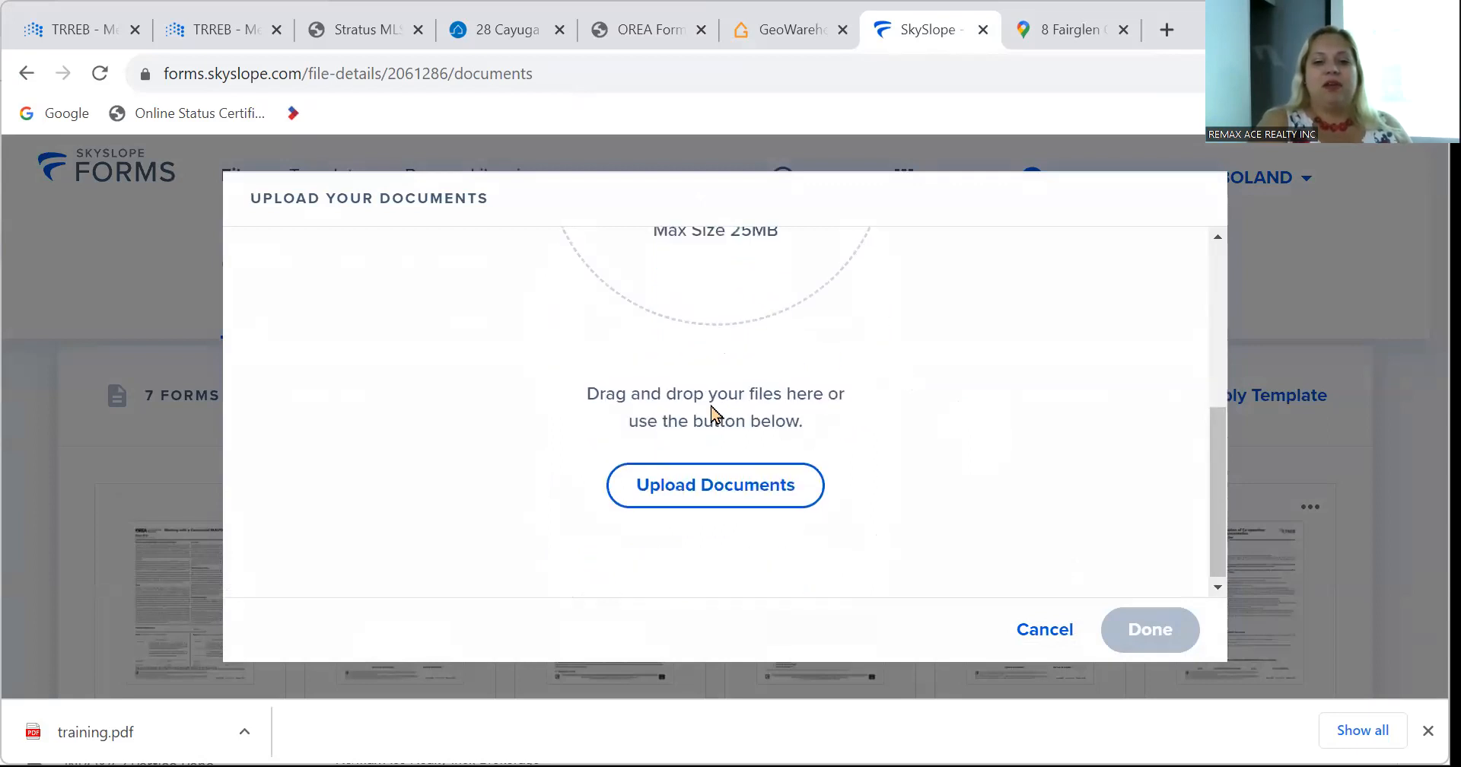
{"action": "left_click", "coordinate": [698, 505]}
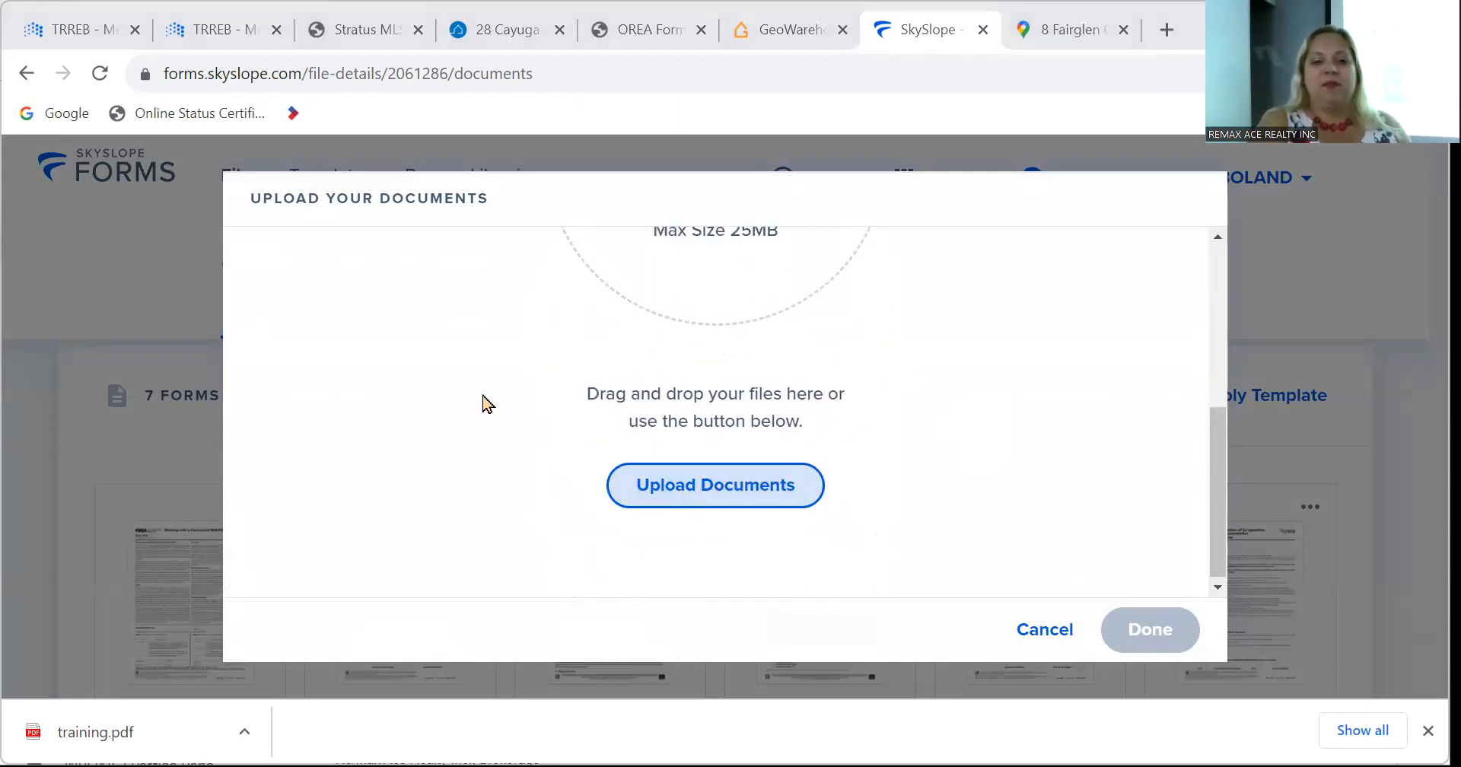
Upload training.pdf from the Desktop into the file.
{"action": "left_click", "coordinate": [126, 271]}
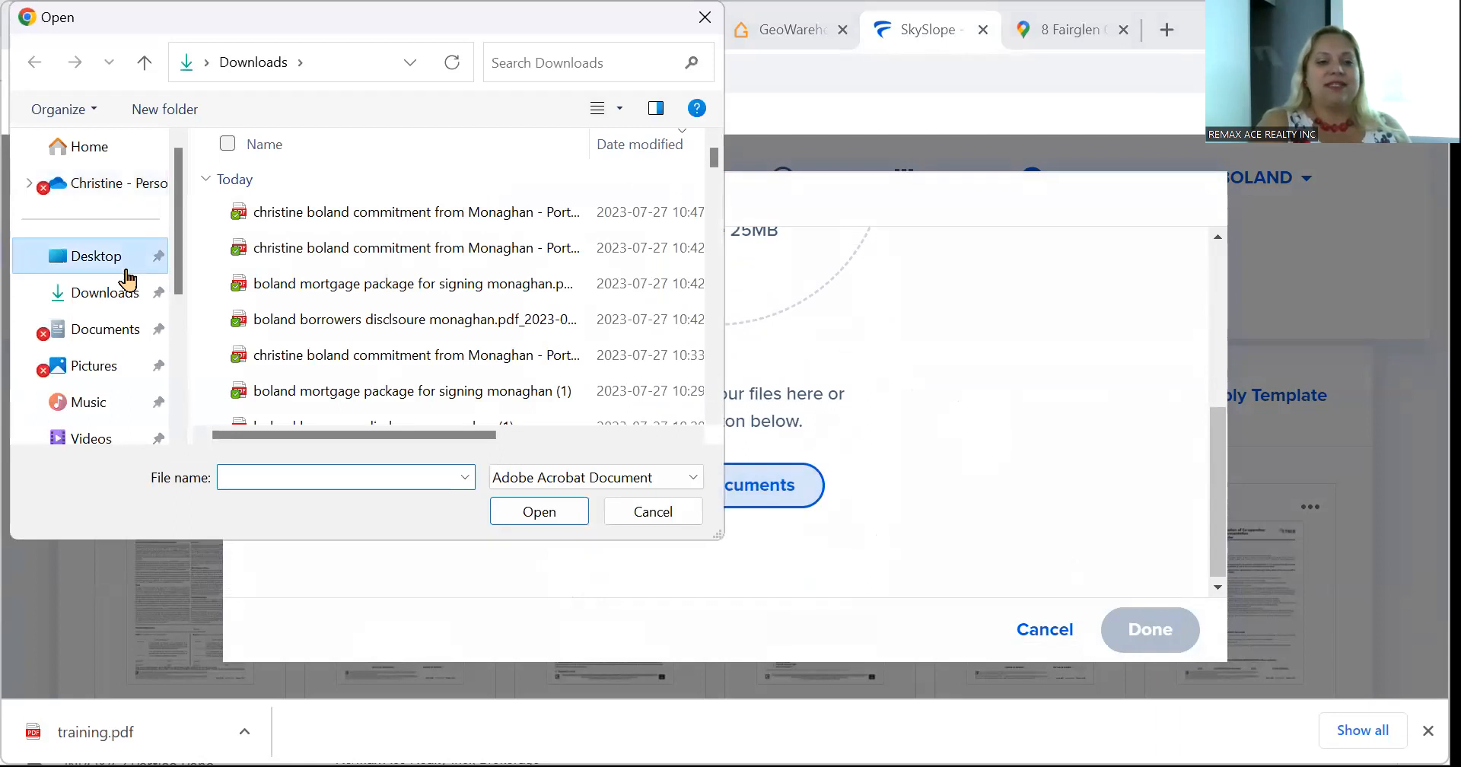
{"action": "scroll", "coordinate": [440, 315], "scroll_direction": "down", "scroll_amount": 5}
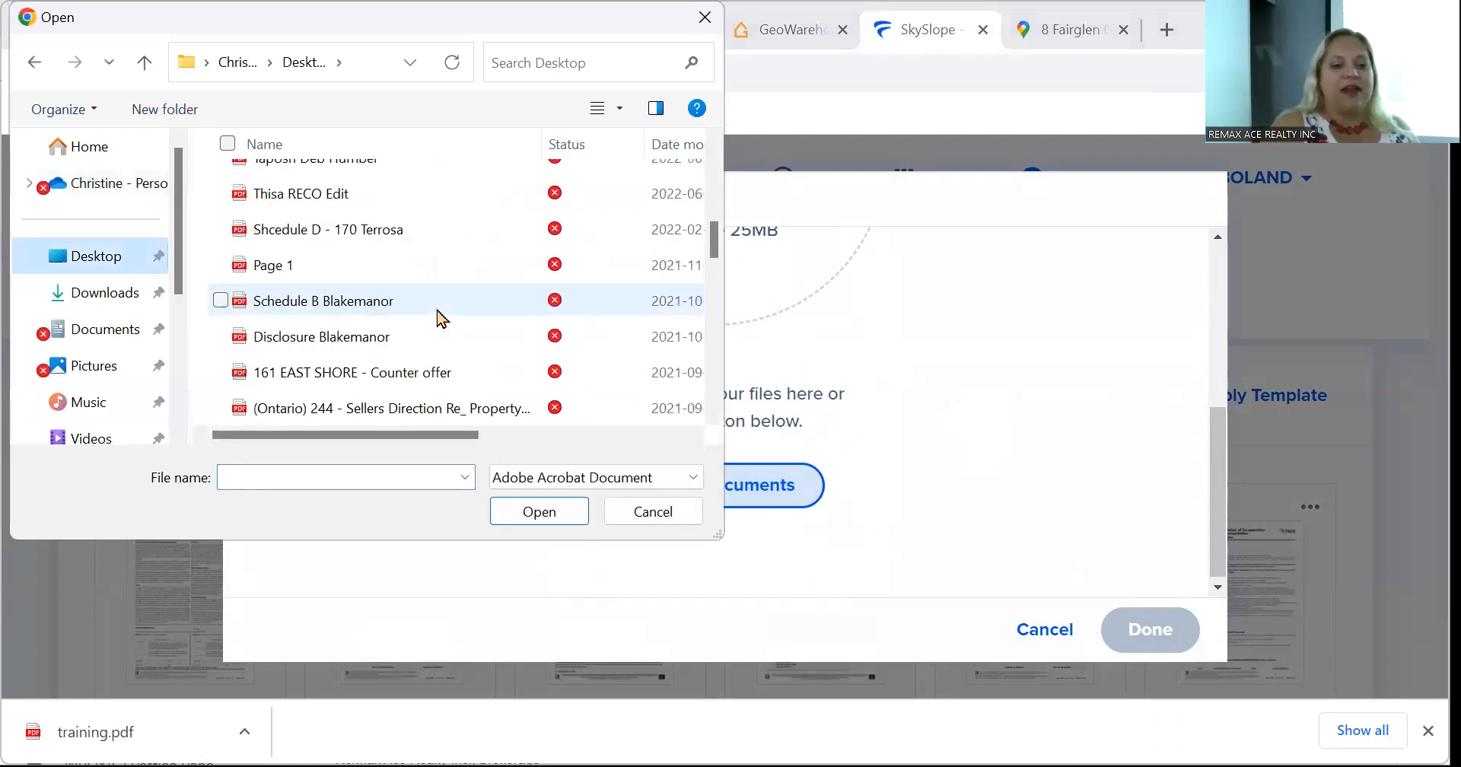
{"action": "scroll", "coordinate": [440, 316], "scroll_direction": "down", "scroll_amount": 5}
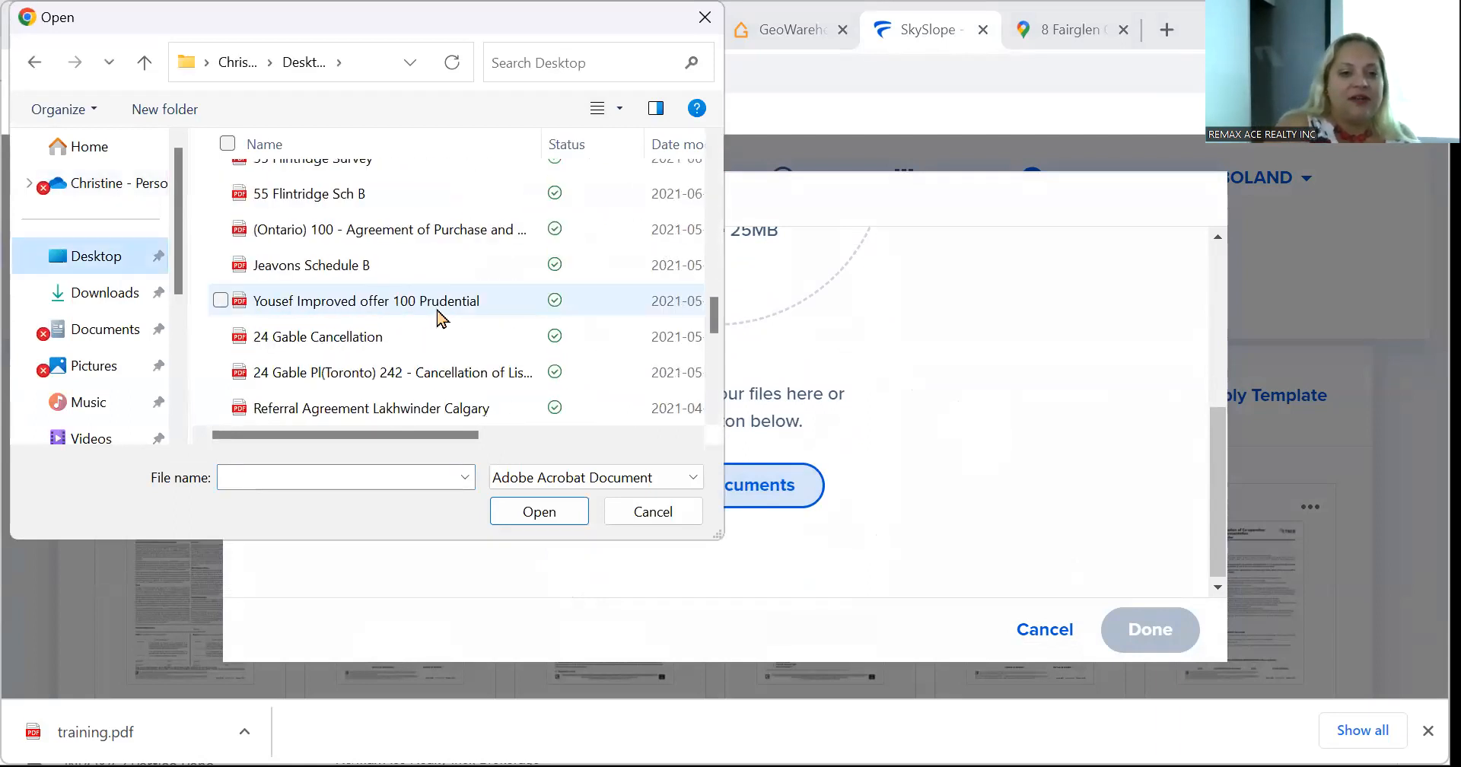
{"action": "scroll", "coordinate": [439, 315], "scroll_direction": "down", "scroll_amount": 5}
{"action": "scroll", "coordinate": [439, 316], "scroll_direction": "up", "scroll_amount": 10}
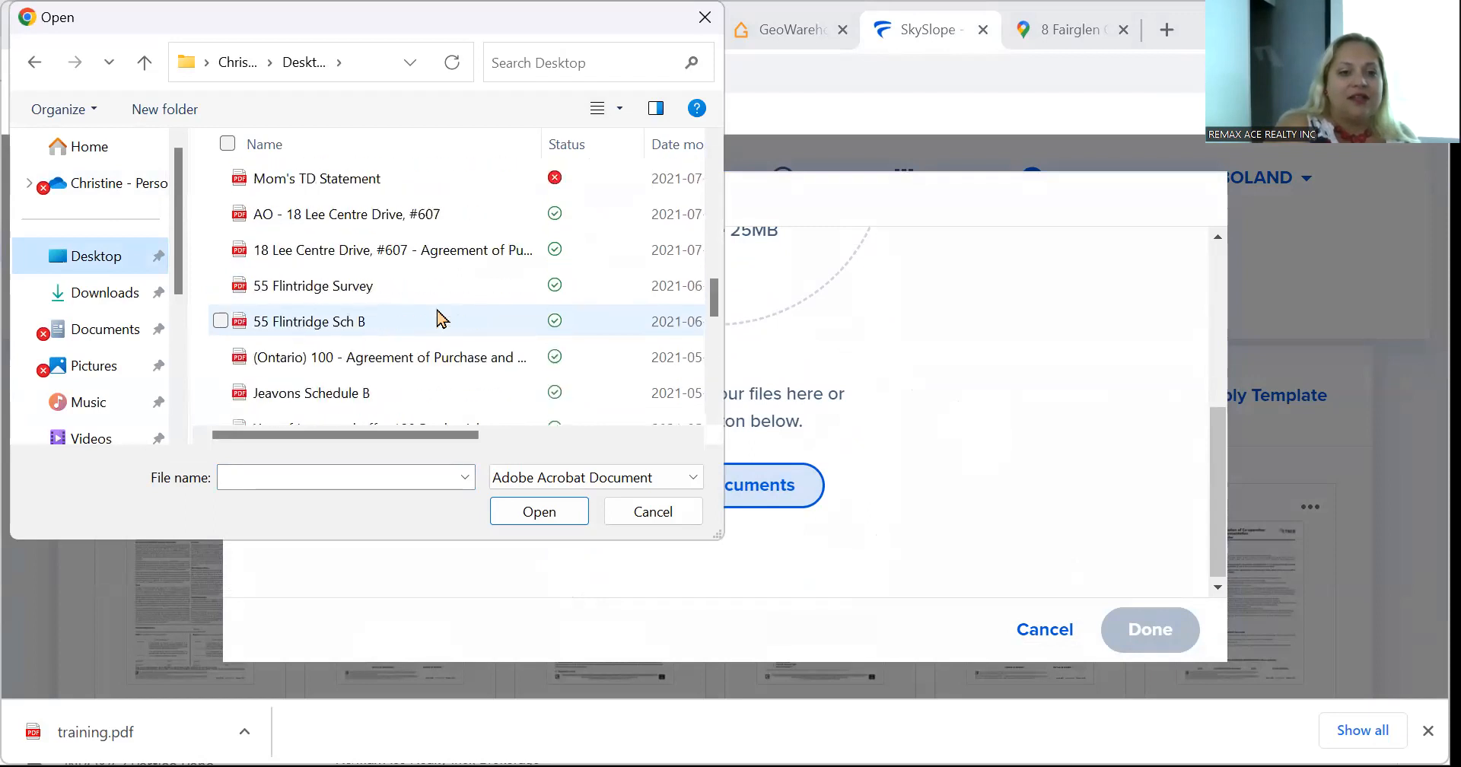
{"action": "scroll", "coordinate": [440, 316], "scroll_direction": "up", "scroll_amount": 5}
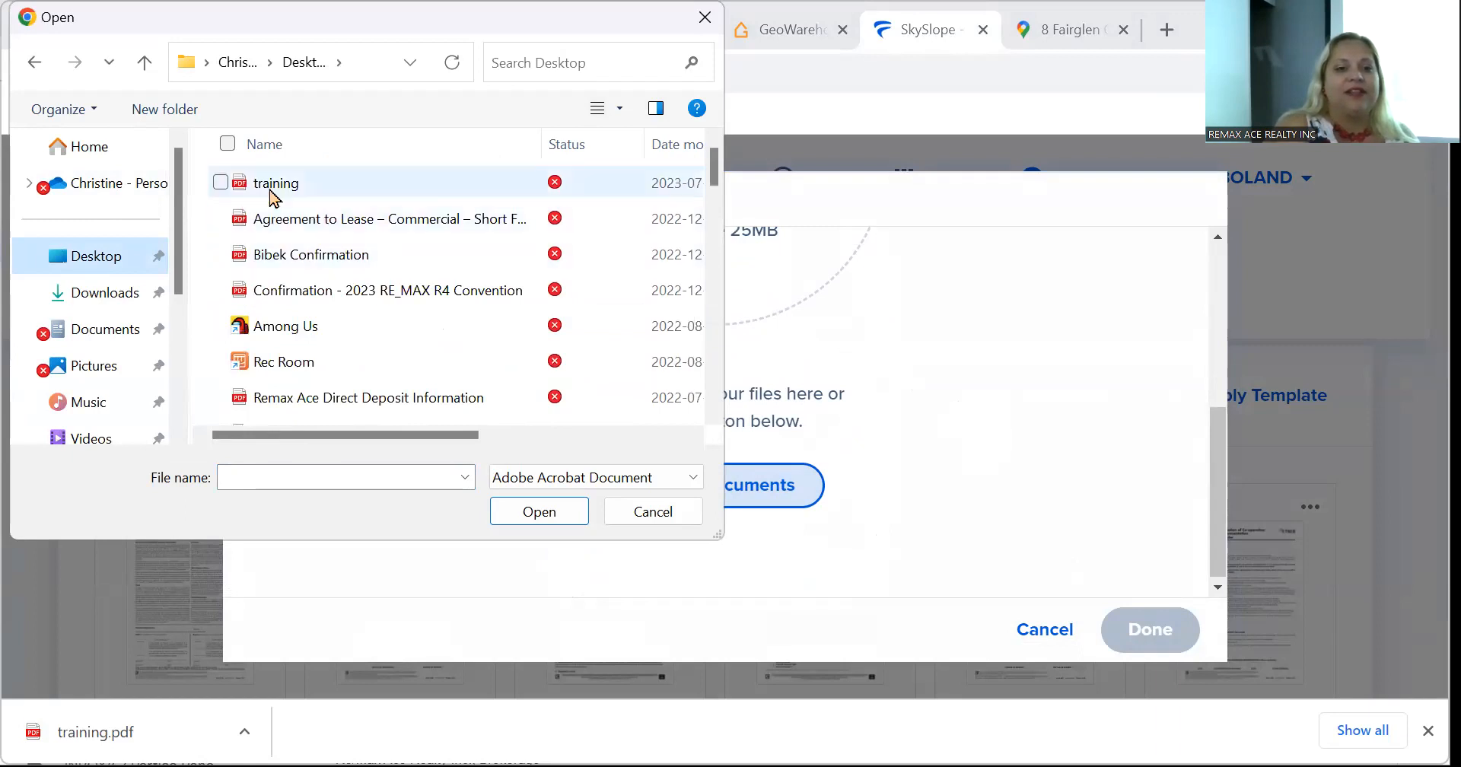
{"action": "double_click", "coordinate": [280, 182]}
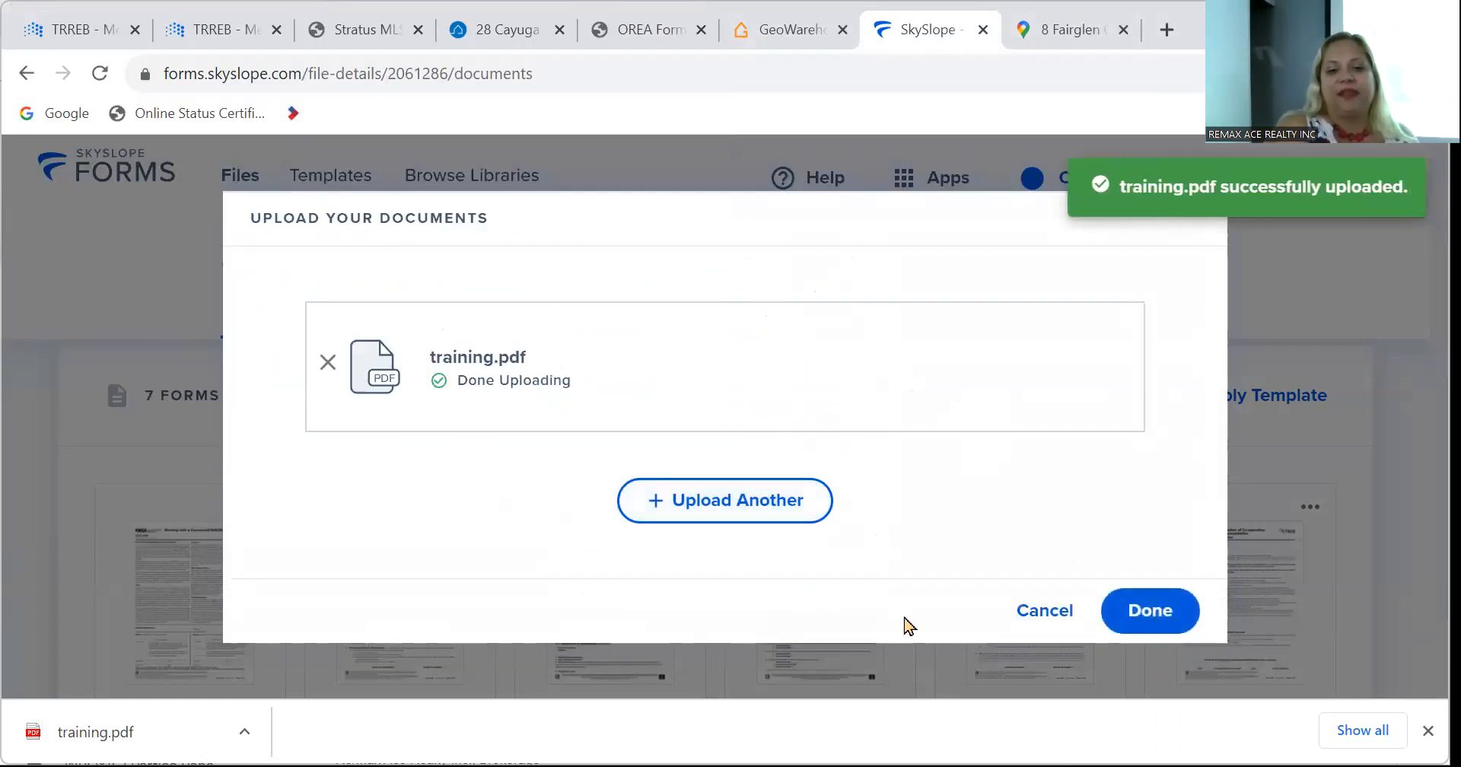
{"action": "left_click", "coordinate": [1154, 617]}
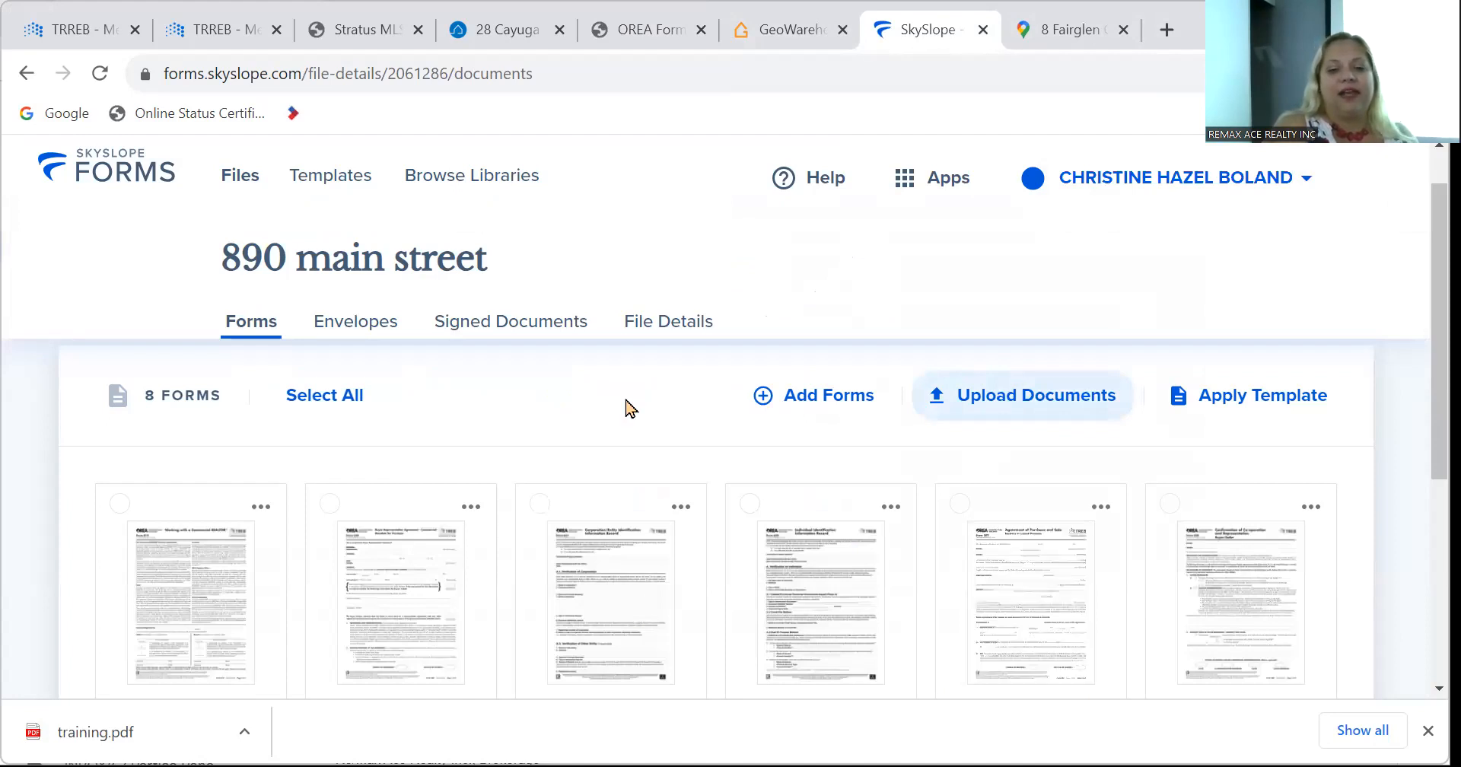
Check the training.pdf thumbnail among the forms and close the Chrome download bar.
{"action": "scroll", "coordinate": [629, 404], "scroll_direction": "down", "scroll_amount": 4}
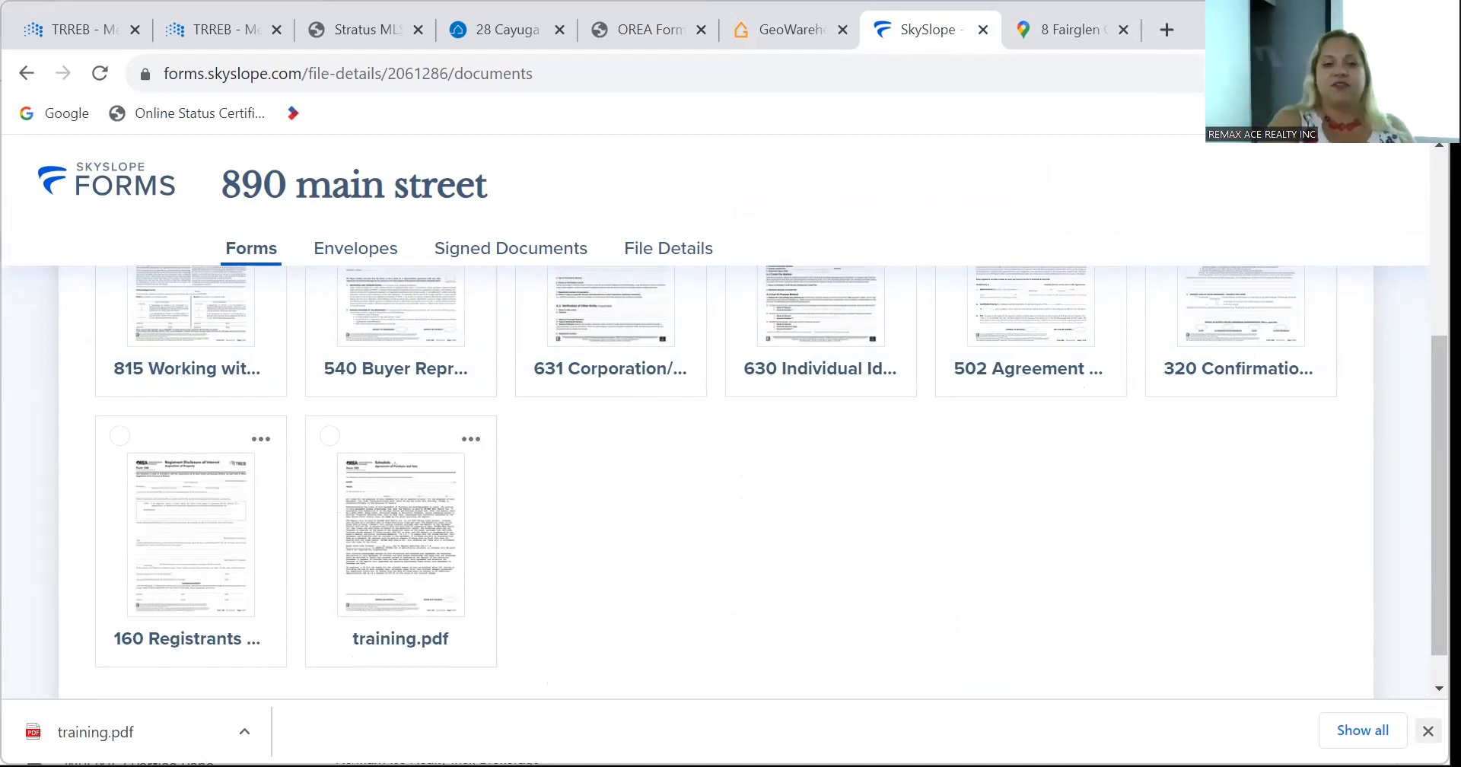
{"action": "left_click", "coordinate": [1427, 731]}
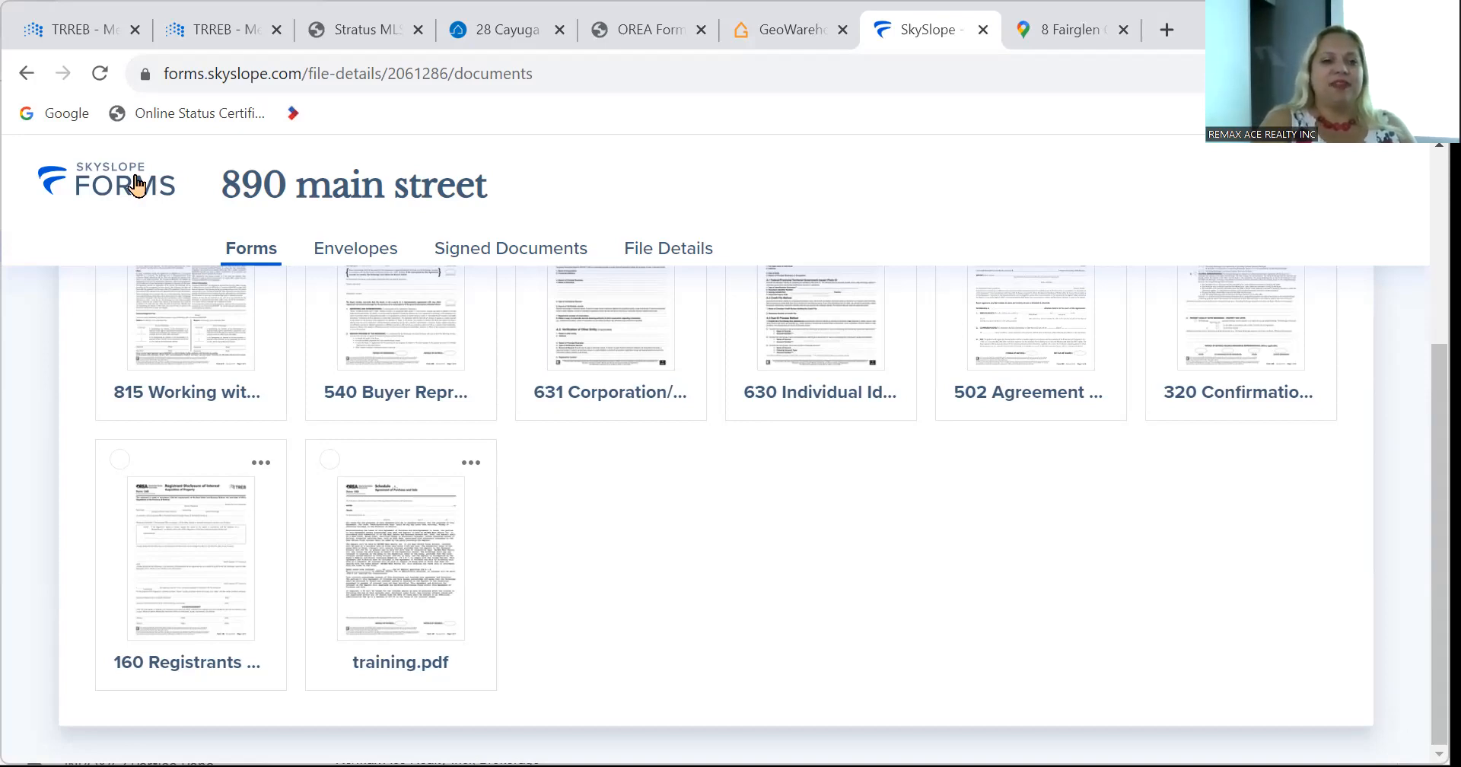
Go to the home file list and check 890 main street shows 8 forms and 1 envelope.
{"action": "left_click", "coordinate": [114, 181]}
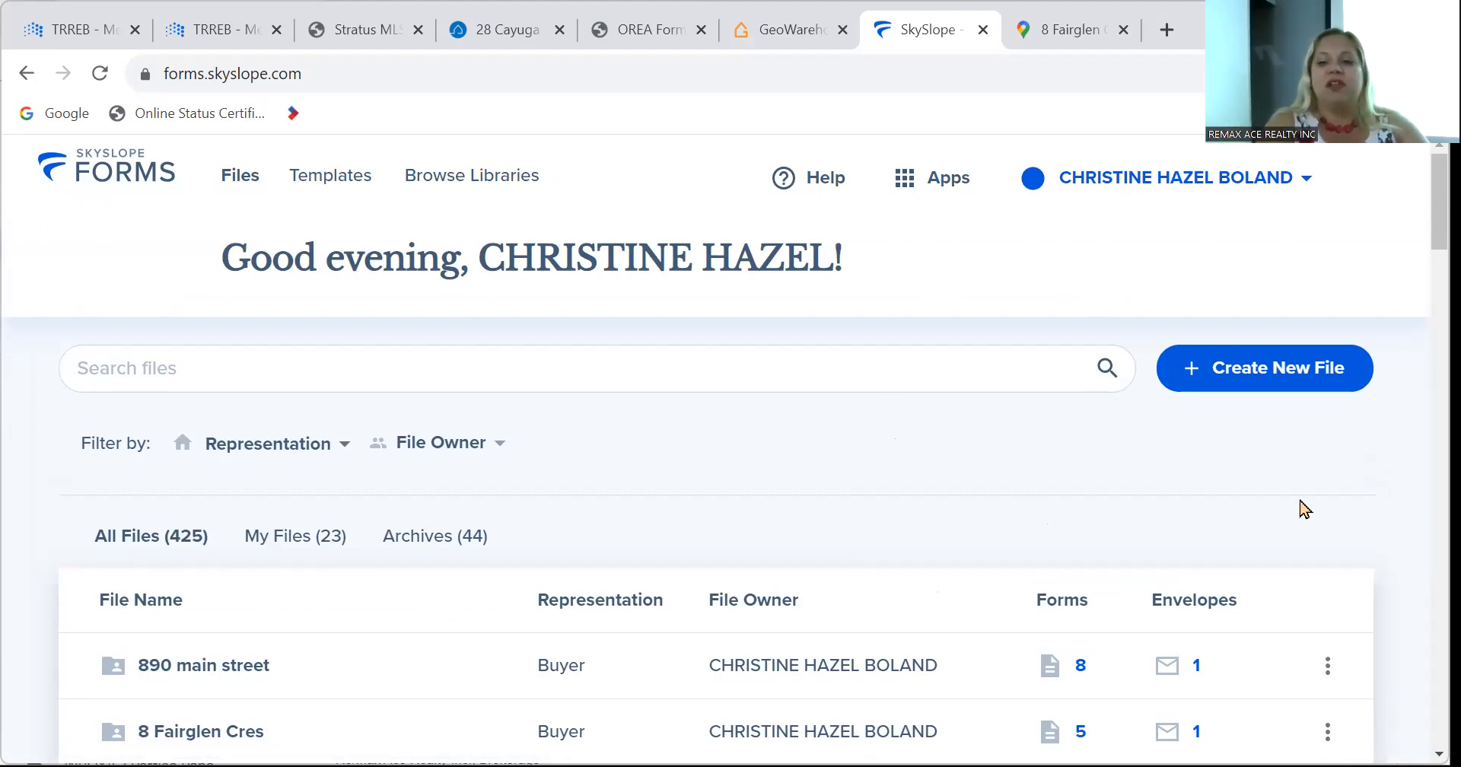
{"action": "scroll", "coordinate": [1300, 506], "scroll_direction": "down", "scroll_amount": 10}
{"action": "scroll", "coordinate": [1300, 510], "scroll_direction": "up", "scroll_amount": 5}
{"action": "scroll", "coordinate": [1299, 510], "scroll_direction": "down", "scroll_amount": 15}
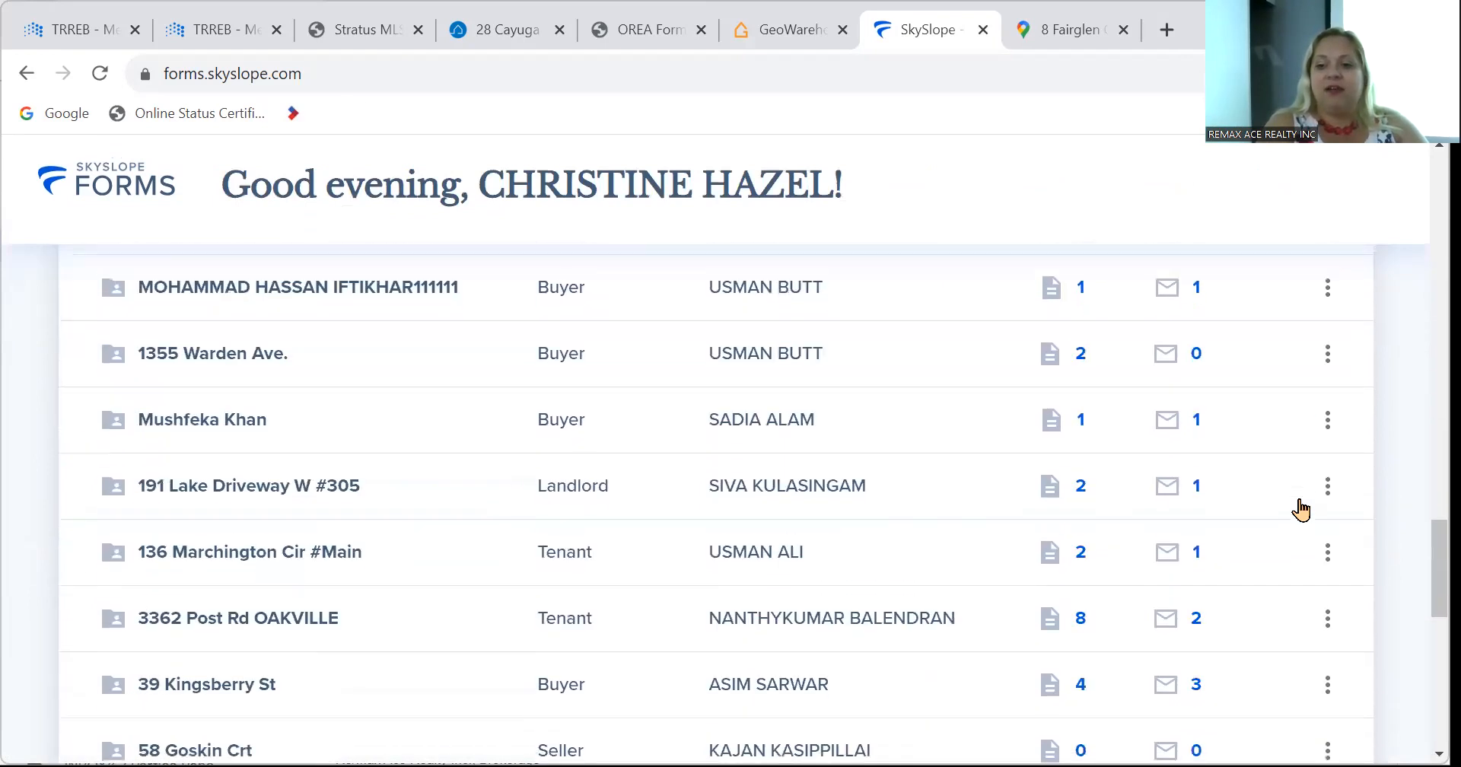
{"action": "scroll", "coordinate": [1300, 510], "scroll_direction": "up", "scroll_amount": 15}
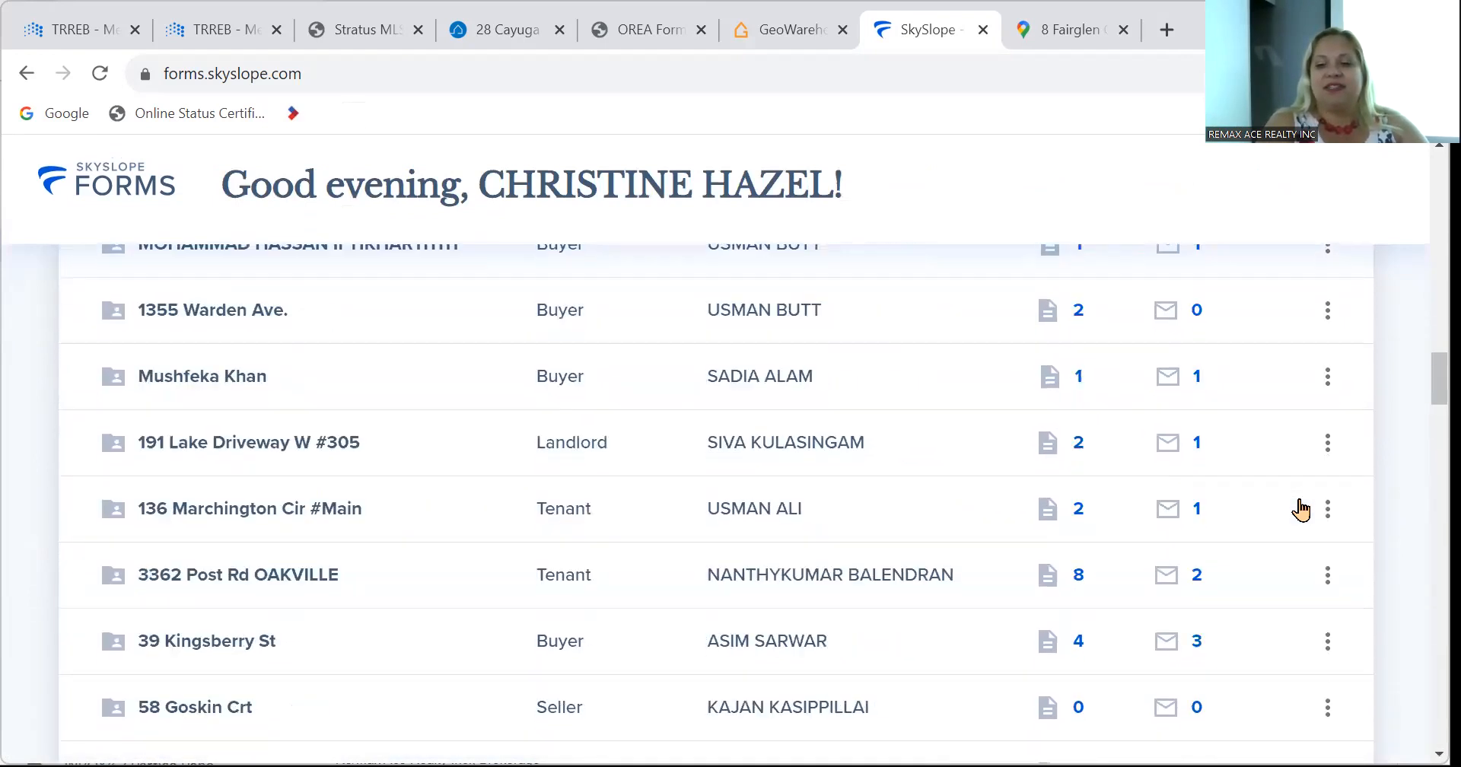
{"action": "scroll", "coordinate": [1299, 510], "scroll_direction": "up", "scroll_amount": 5}
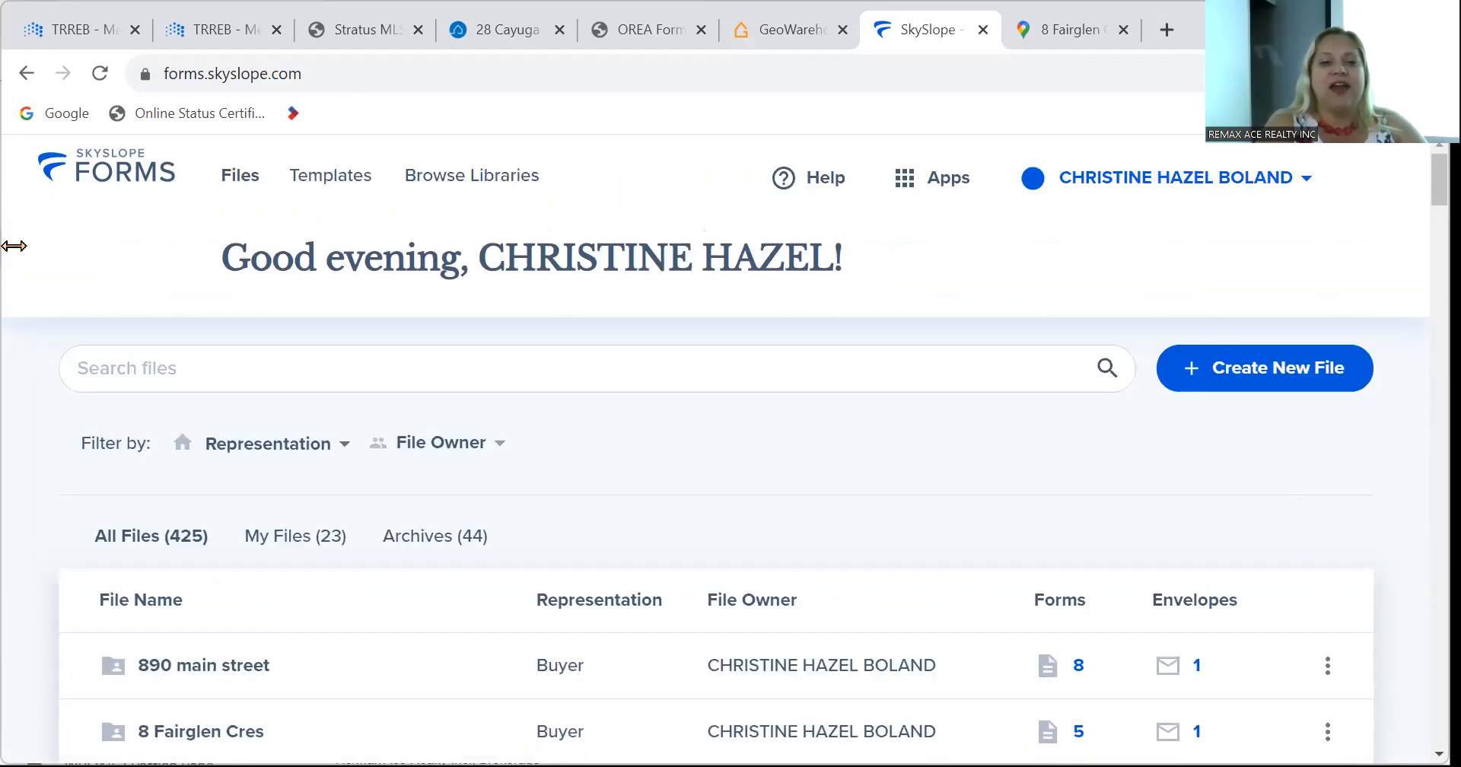